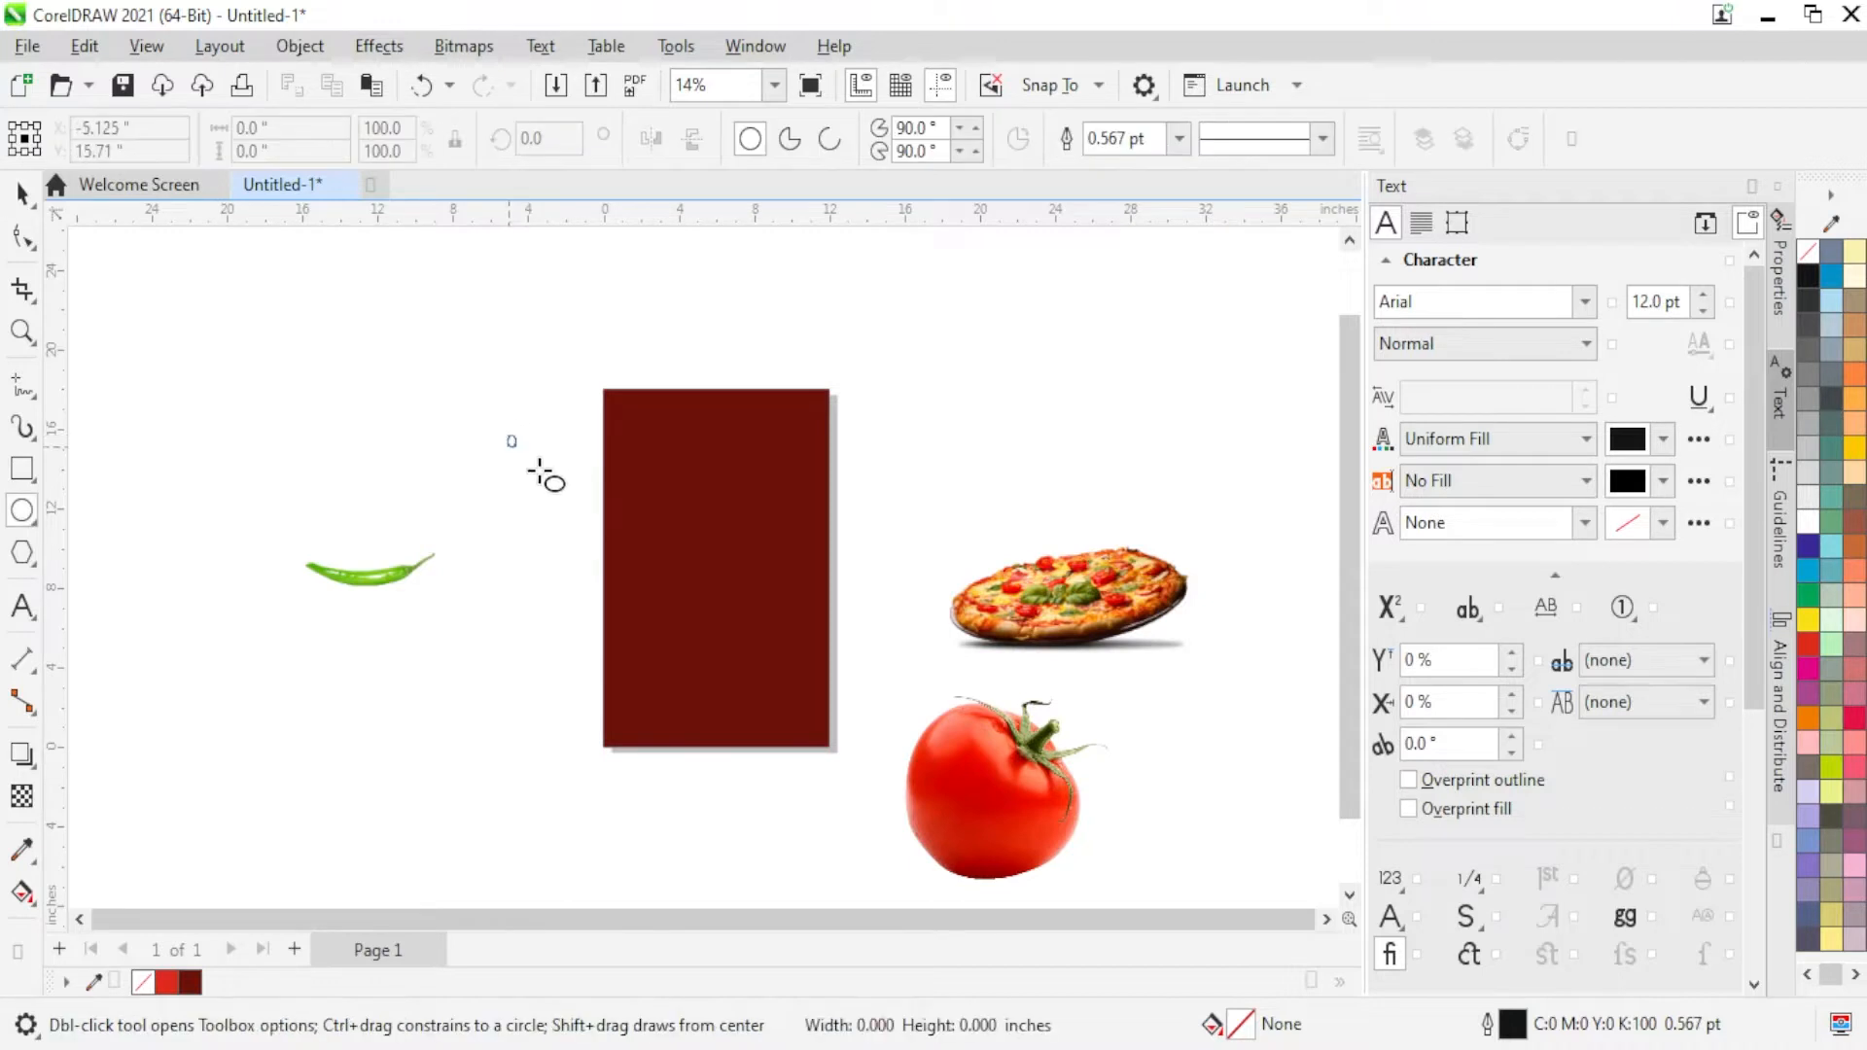
Step: Draw an ellipse about 11.7 by 14.8 inches over the dark red page background and fill it with the same dark red
left_click_drag(501, 428, 731, 736)
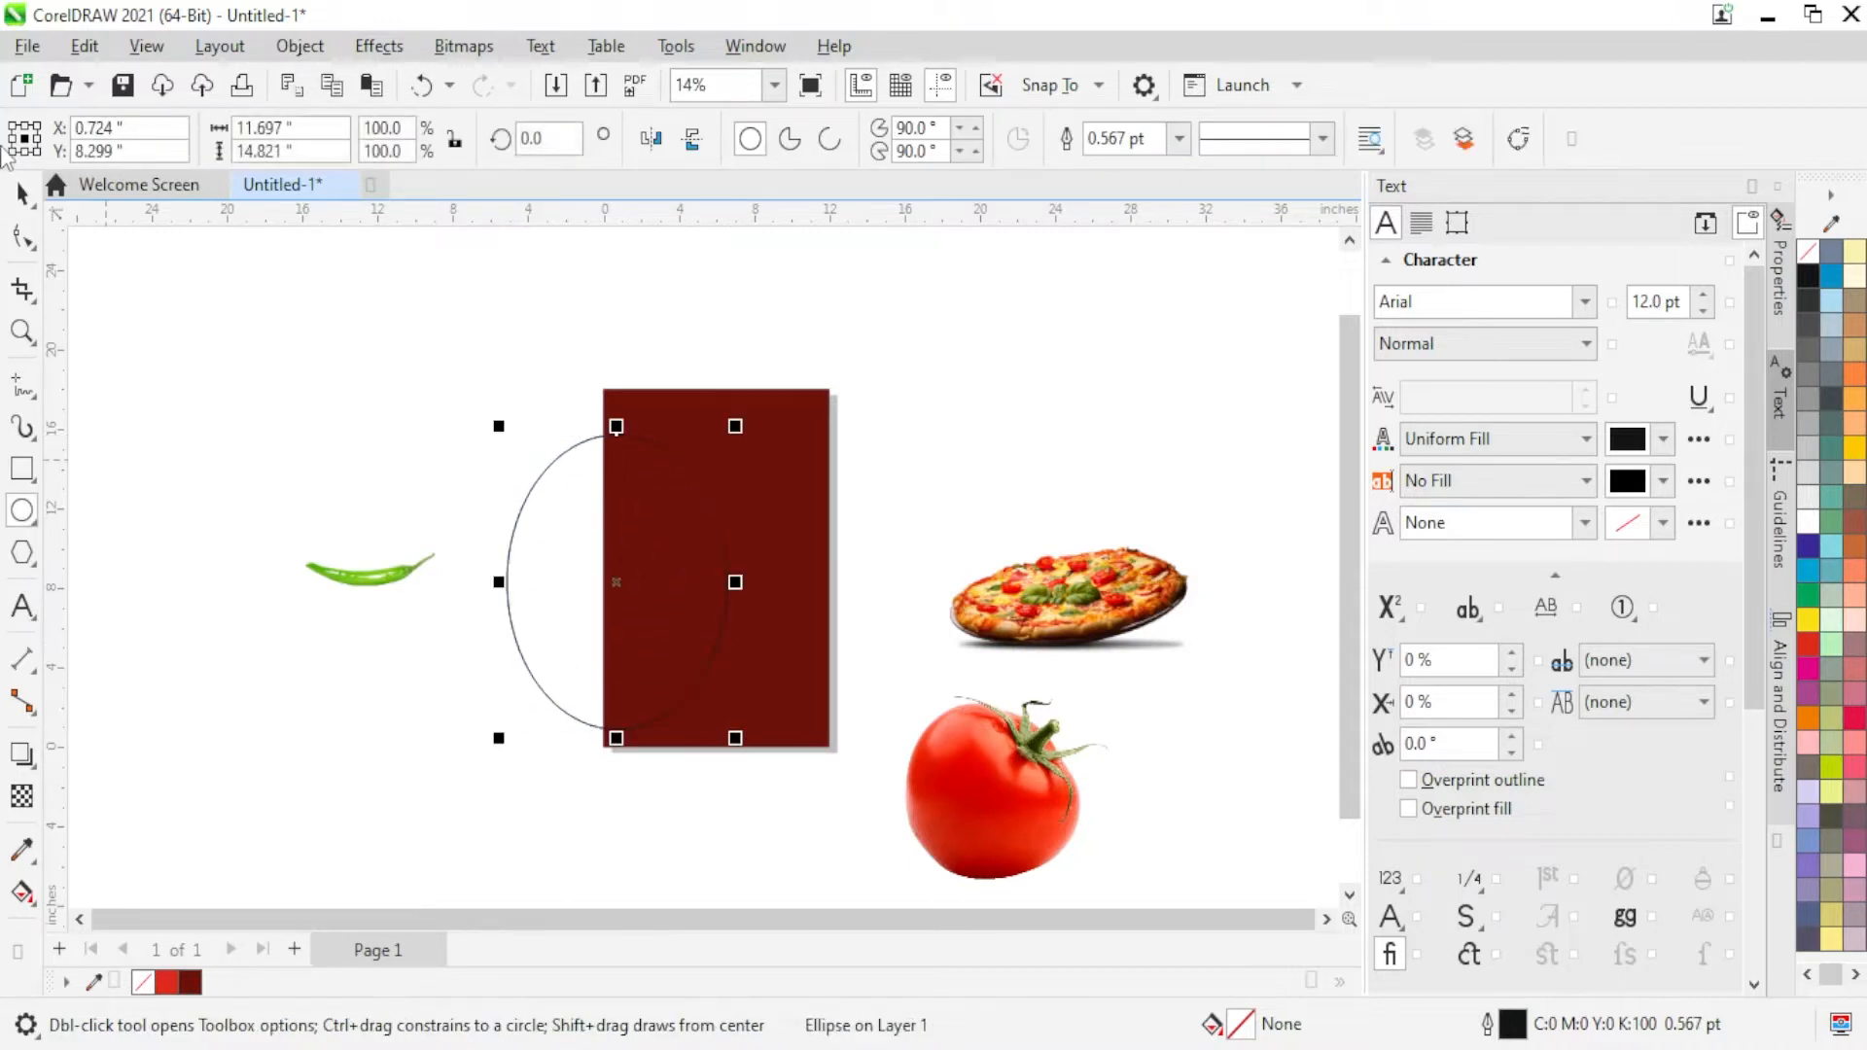
left_click(23, 194)
left_click_drag(634, 560, 728, 522)
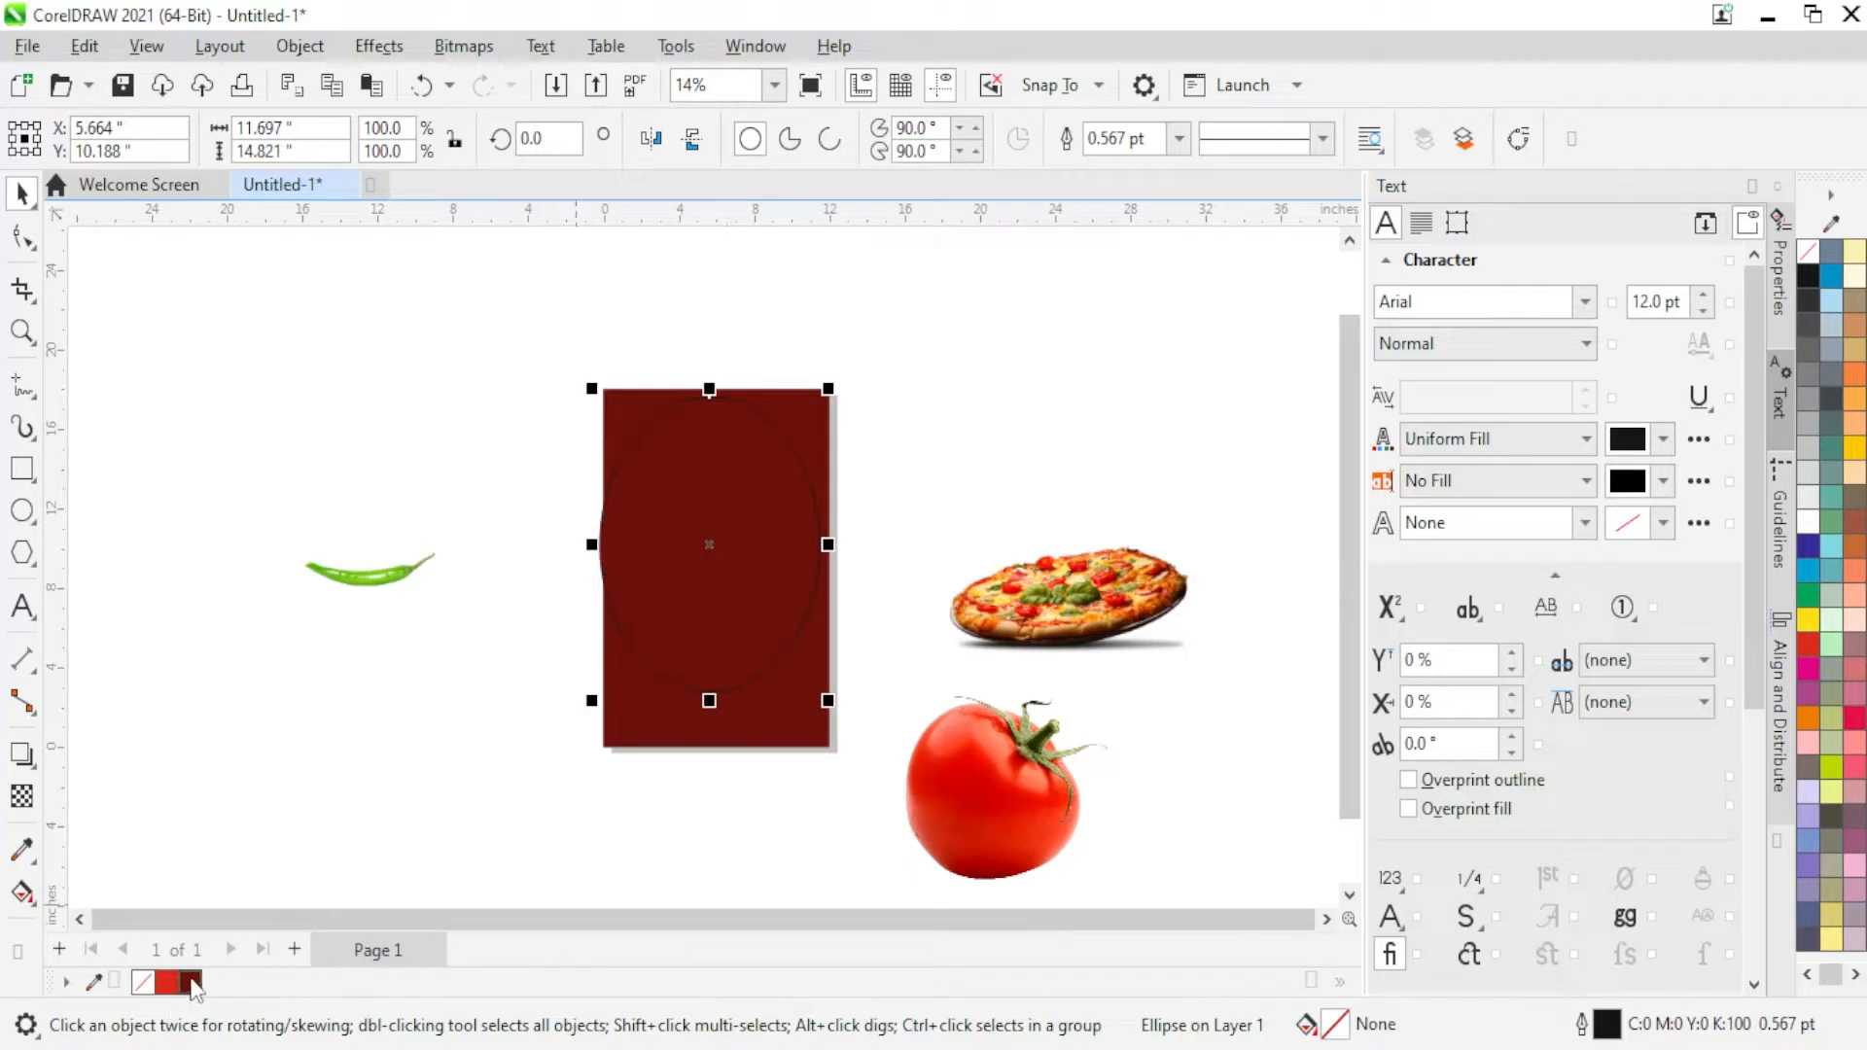
left_click(190, 984)
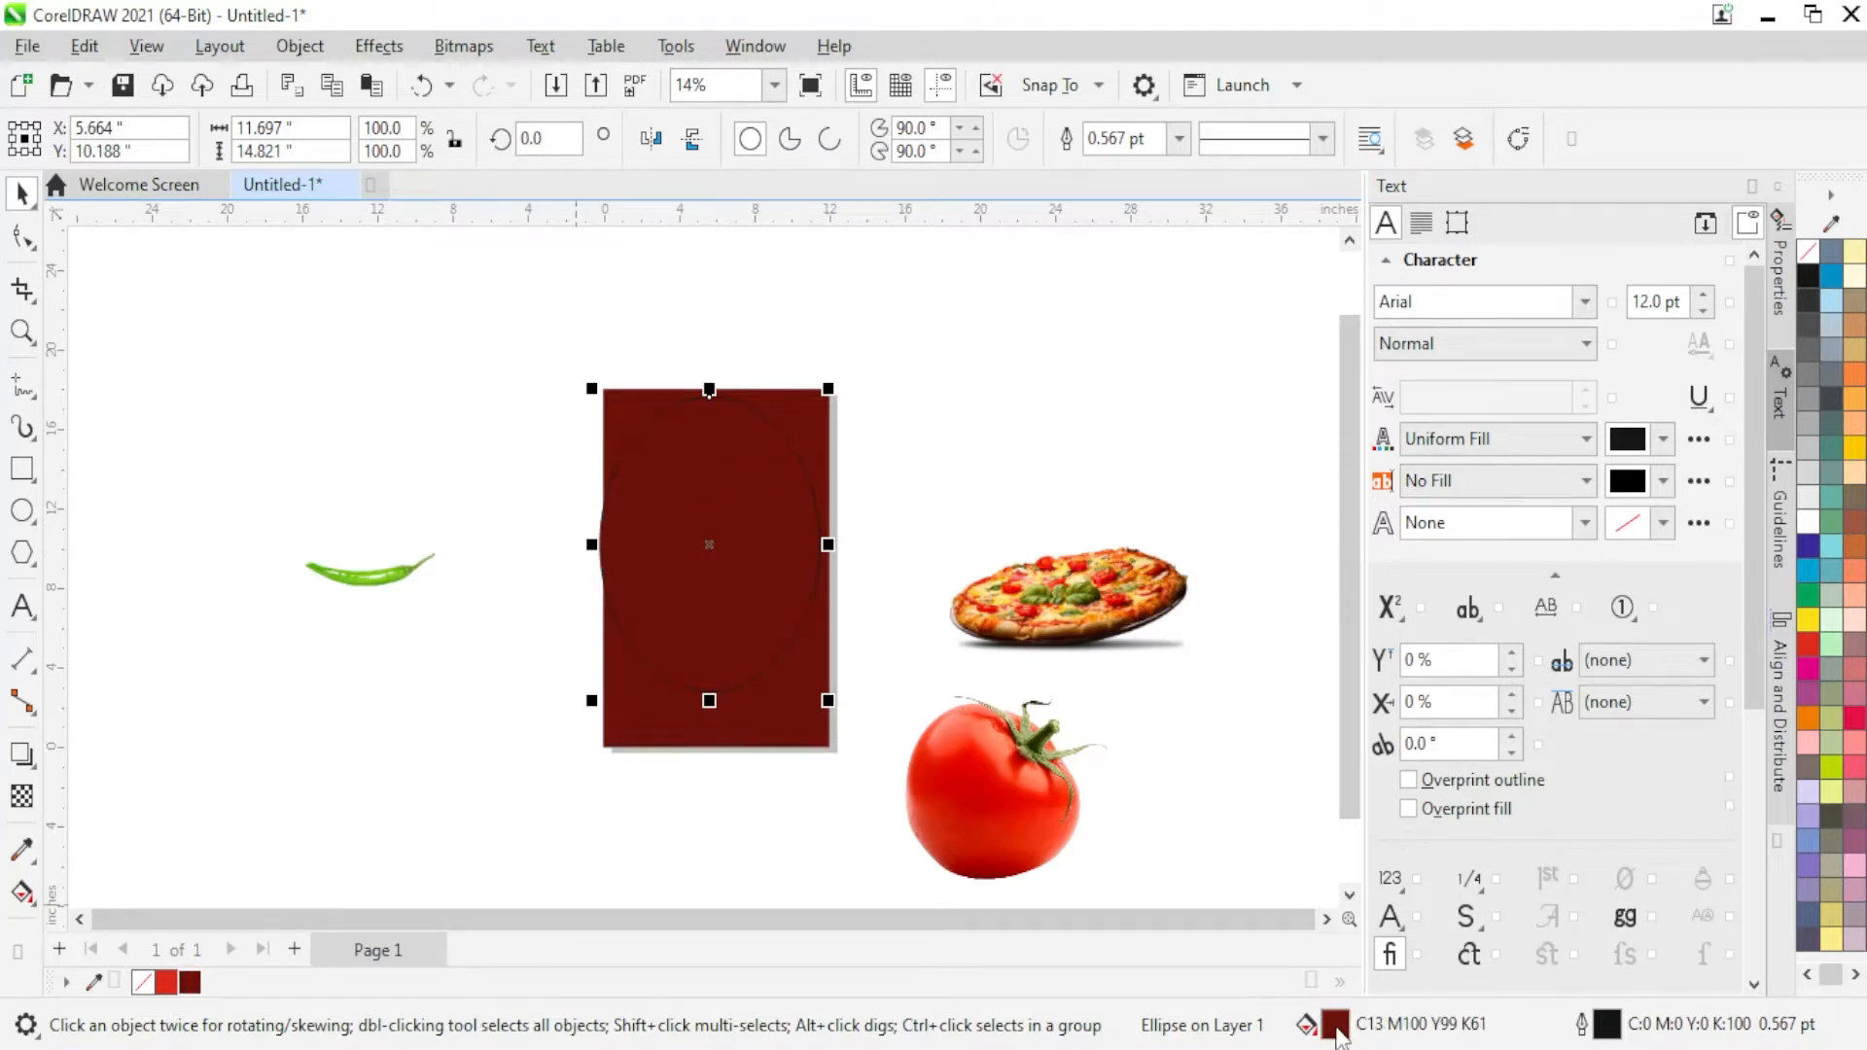
Step: Give the ellipse a fountain fill running from dark red to an end colour of C0 M100 Y100 K0
double_click(1337, 1026)
left_click(634, 176)
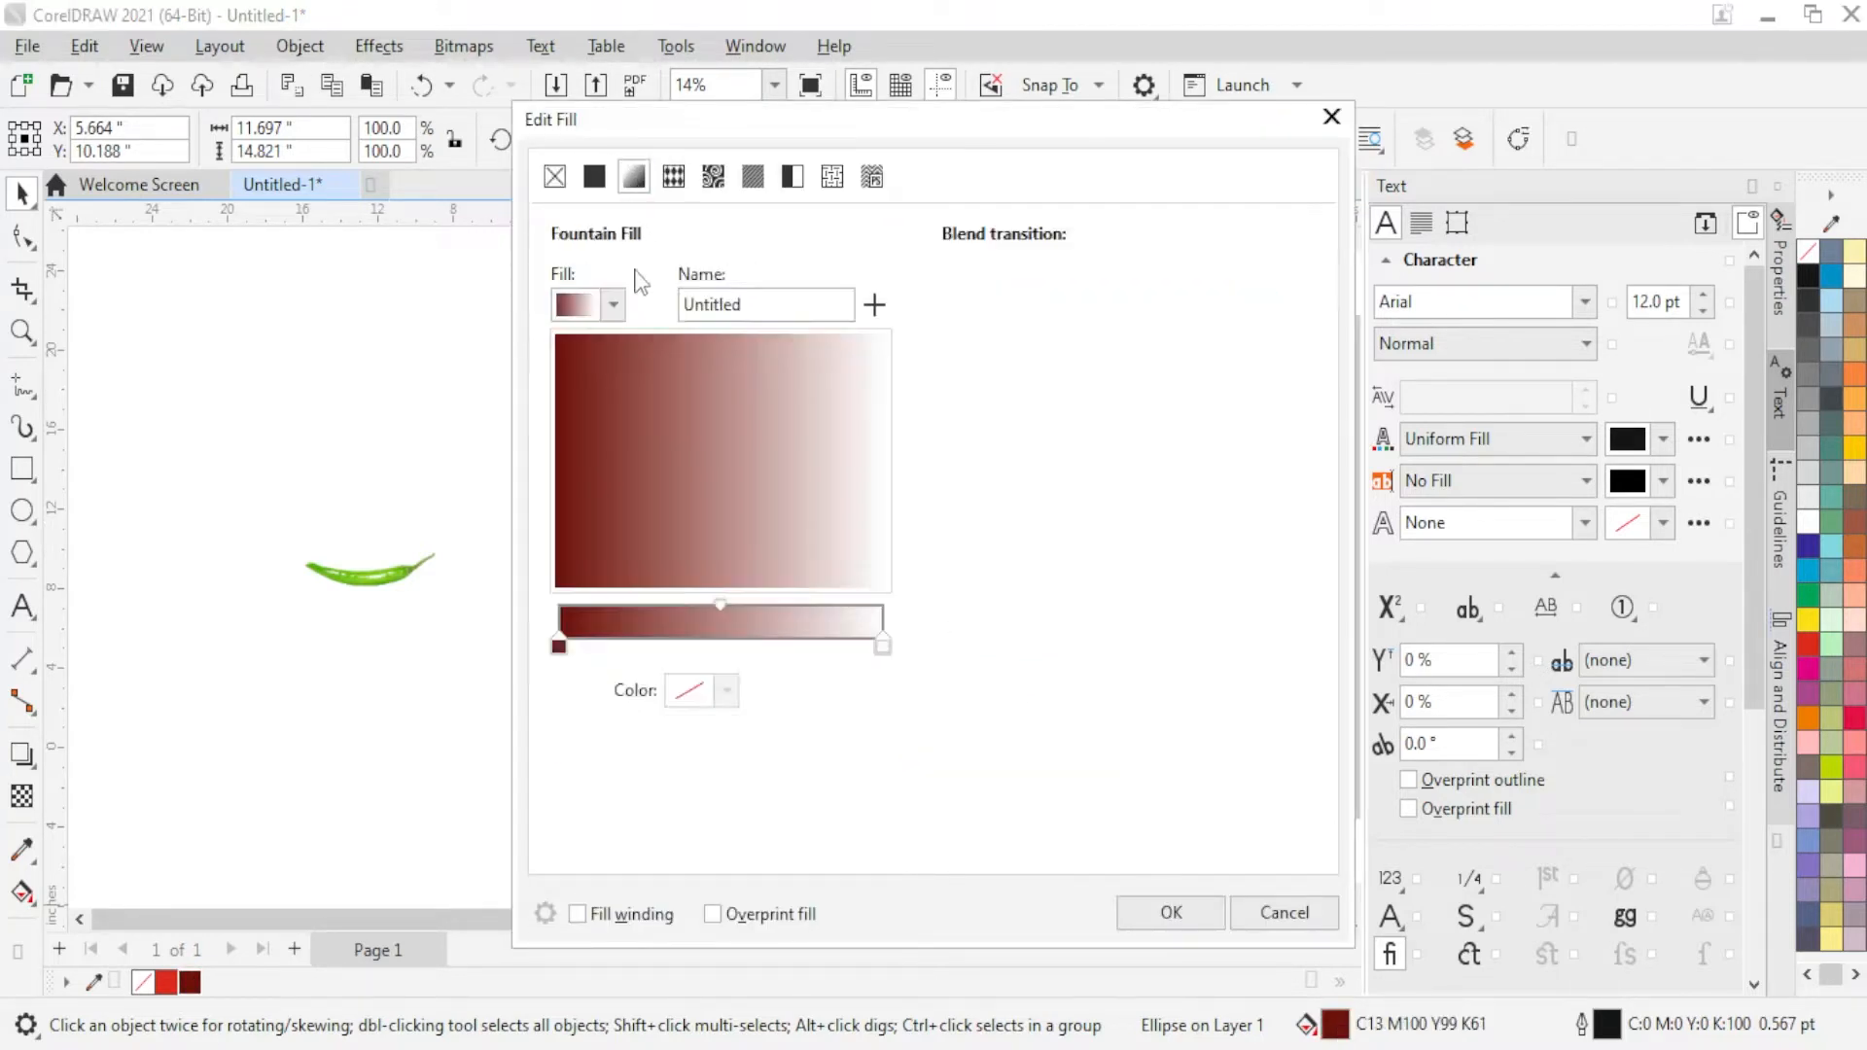
left_click(884, 646)
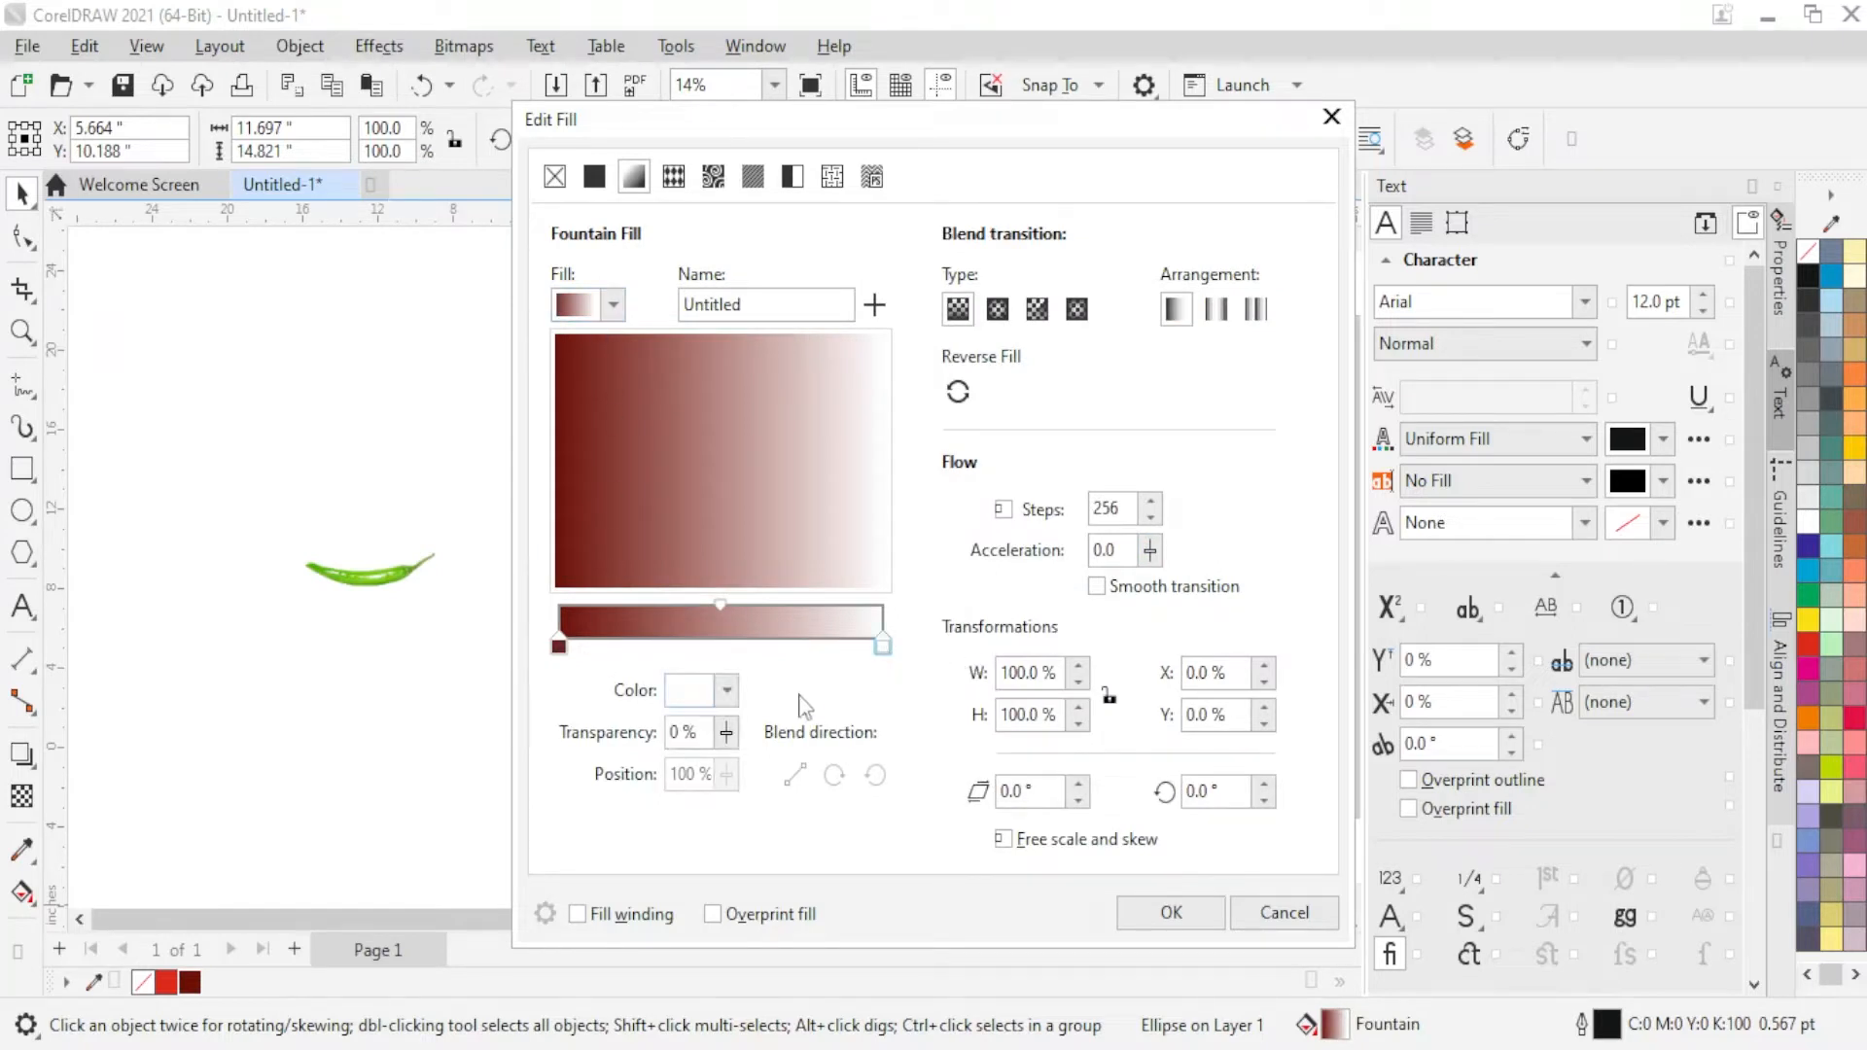
left_click(727, 691)
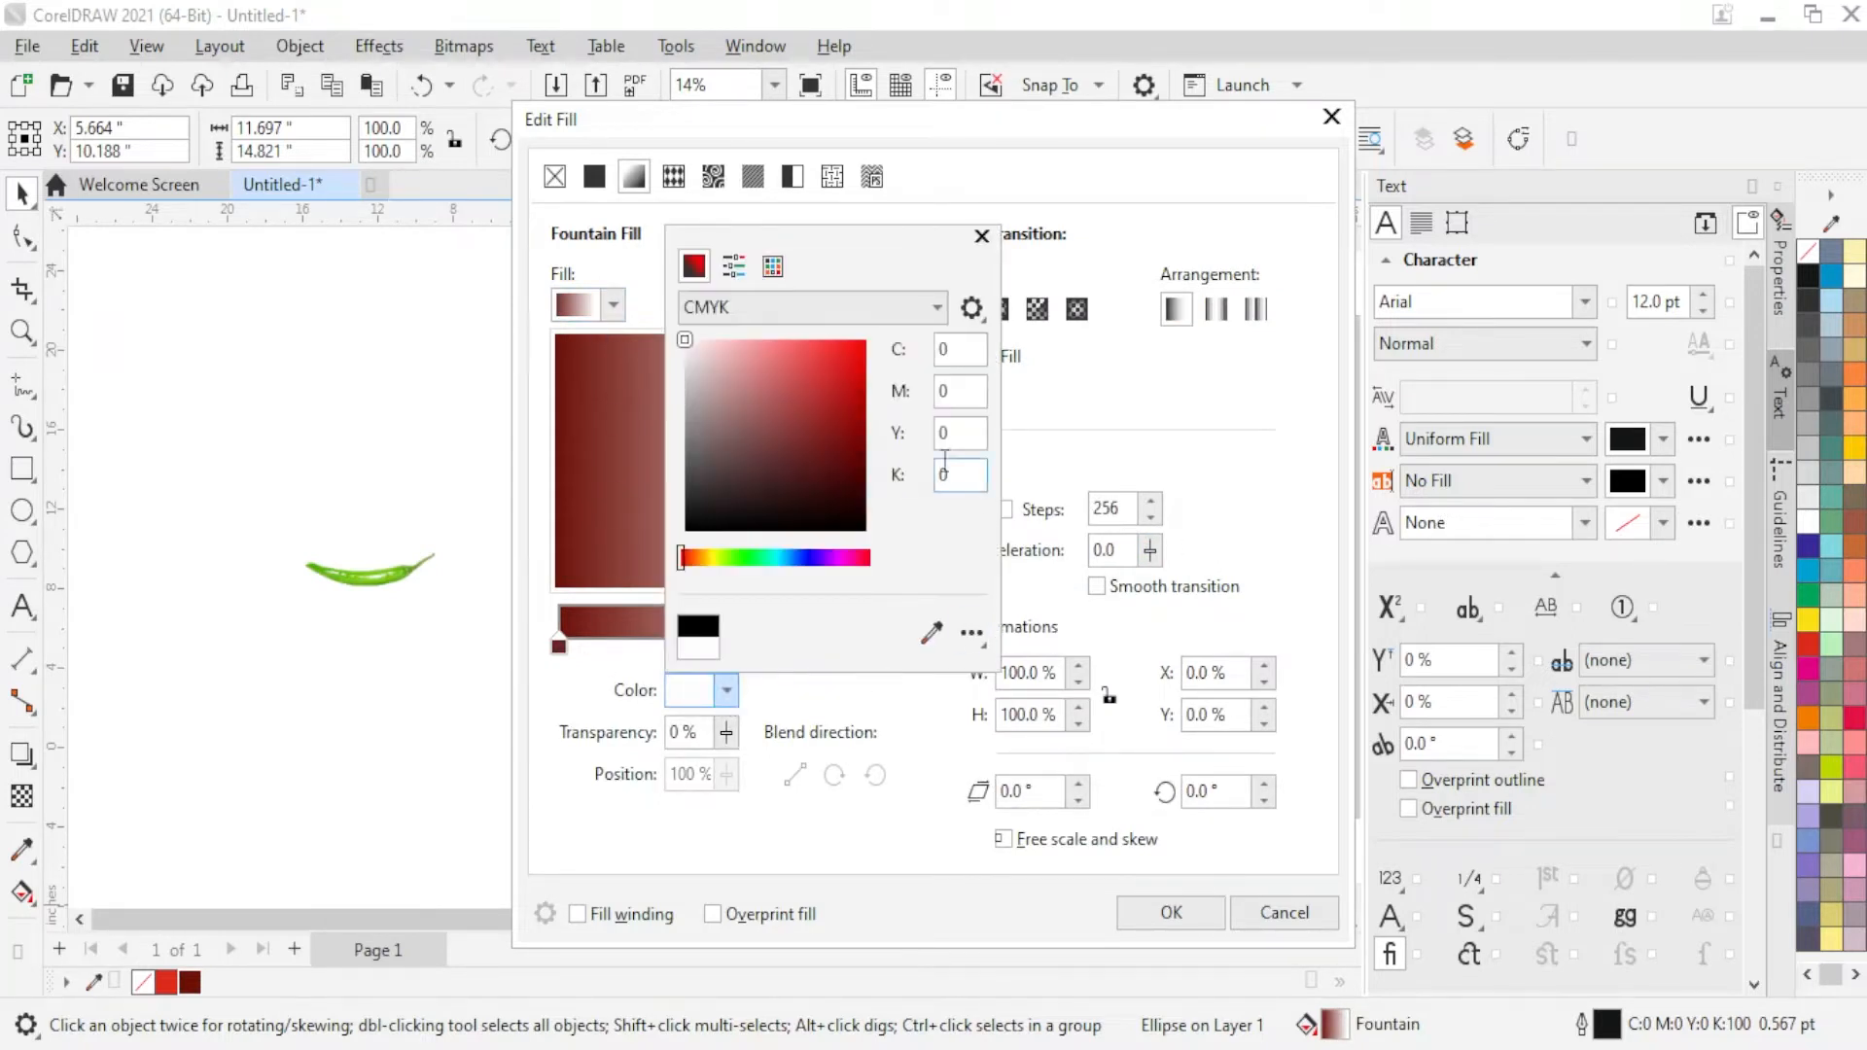
double_click(957, 393)
type("100")
key("Tab")
type("1")
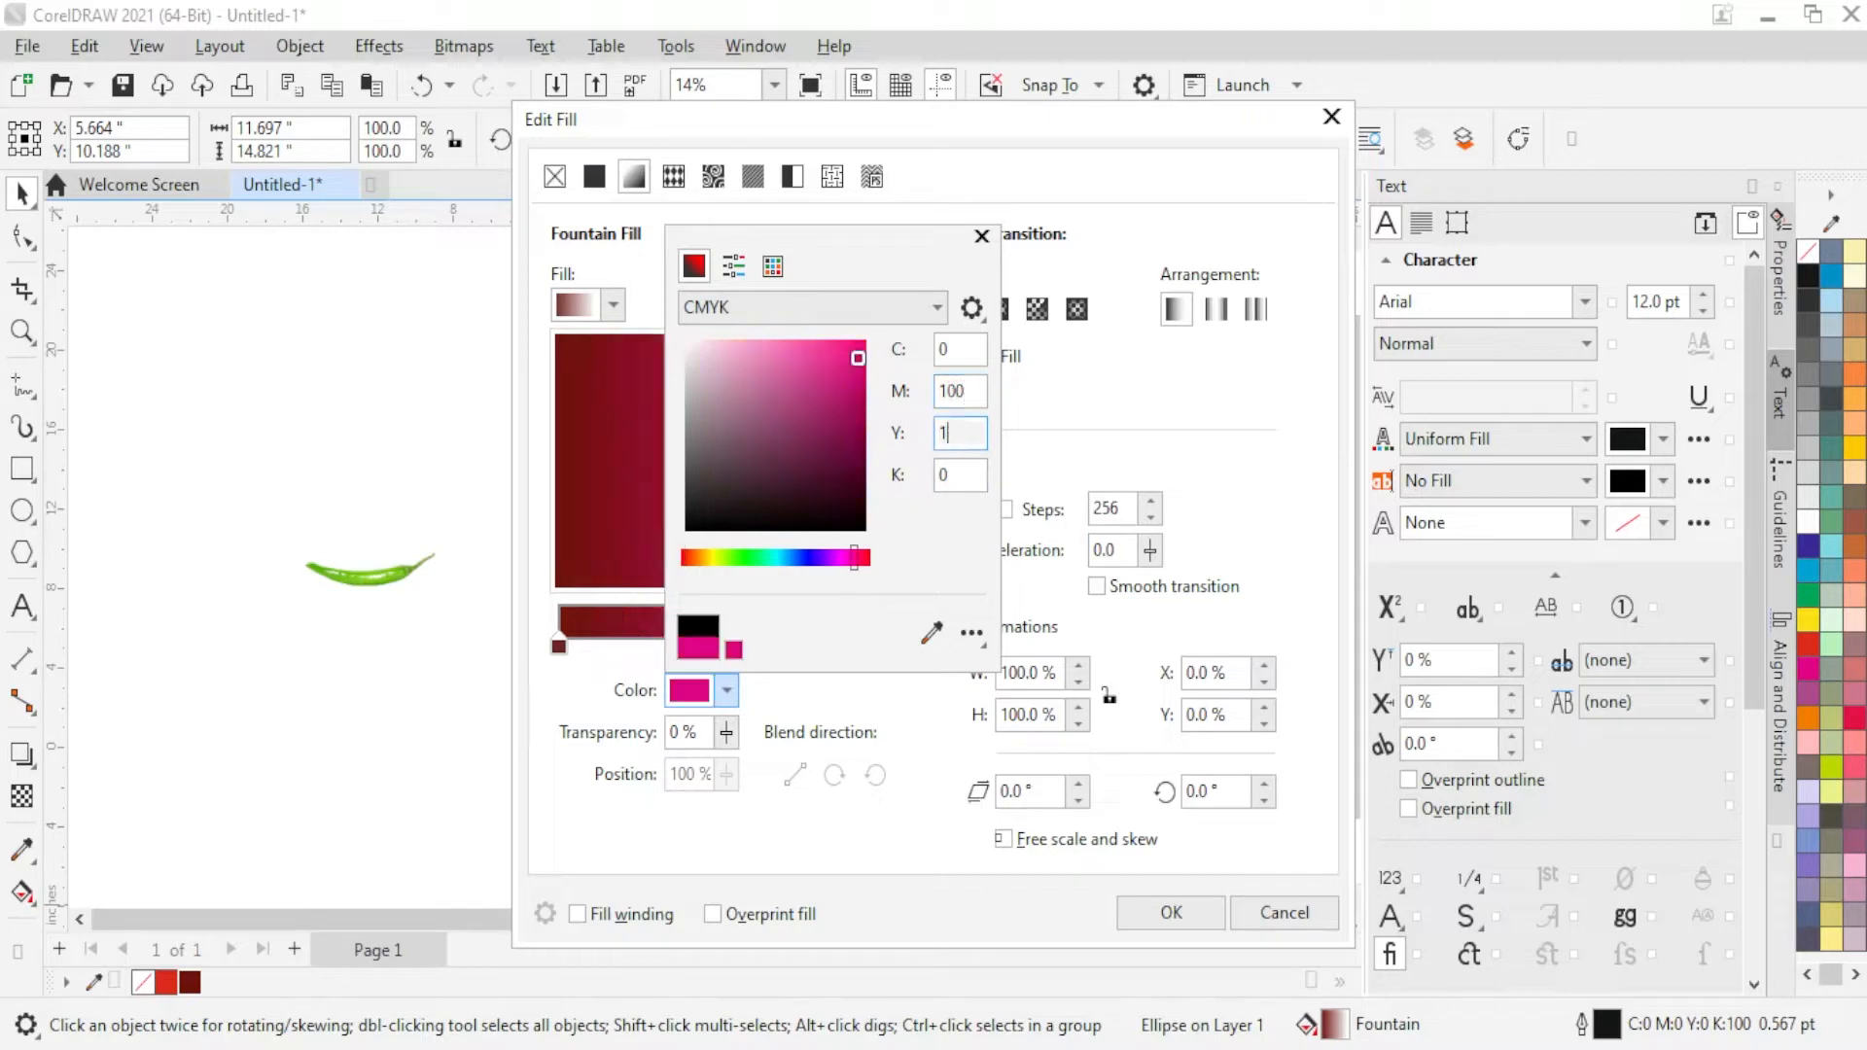
type("00")
key("Tab")
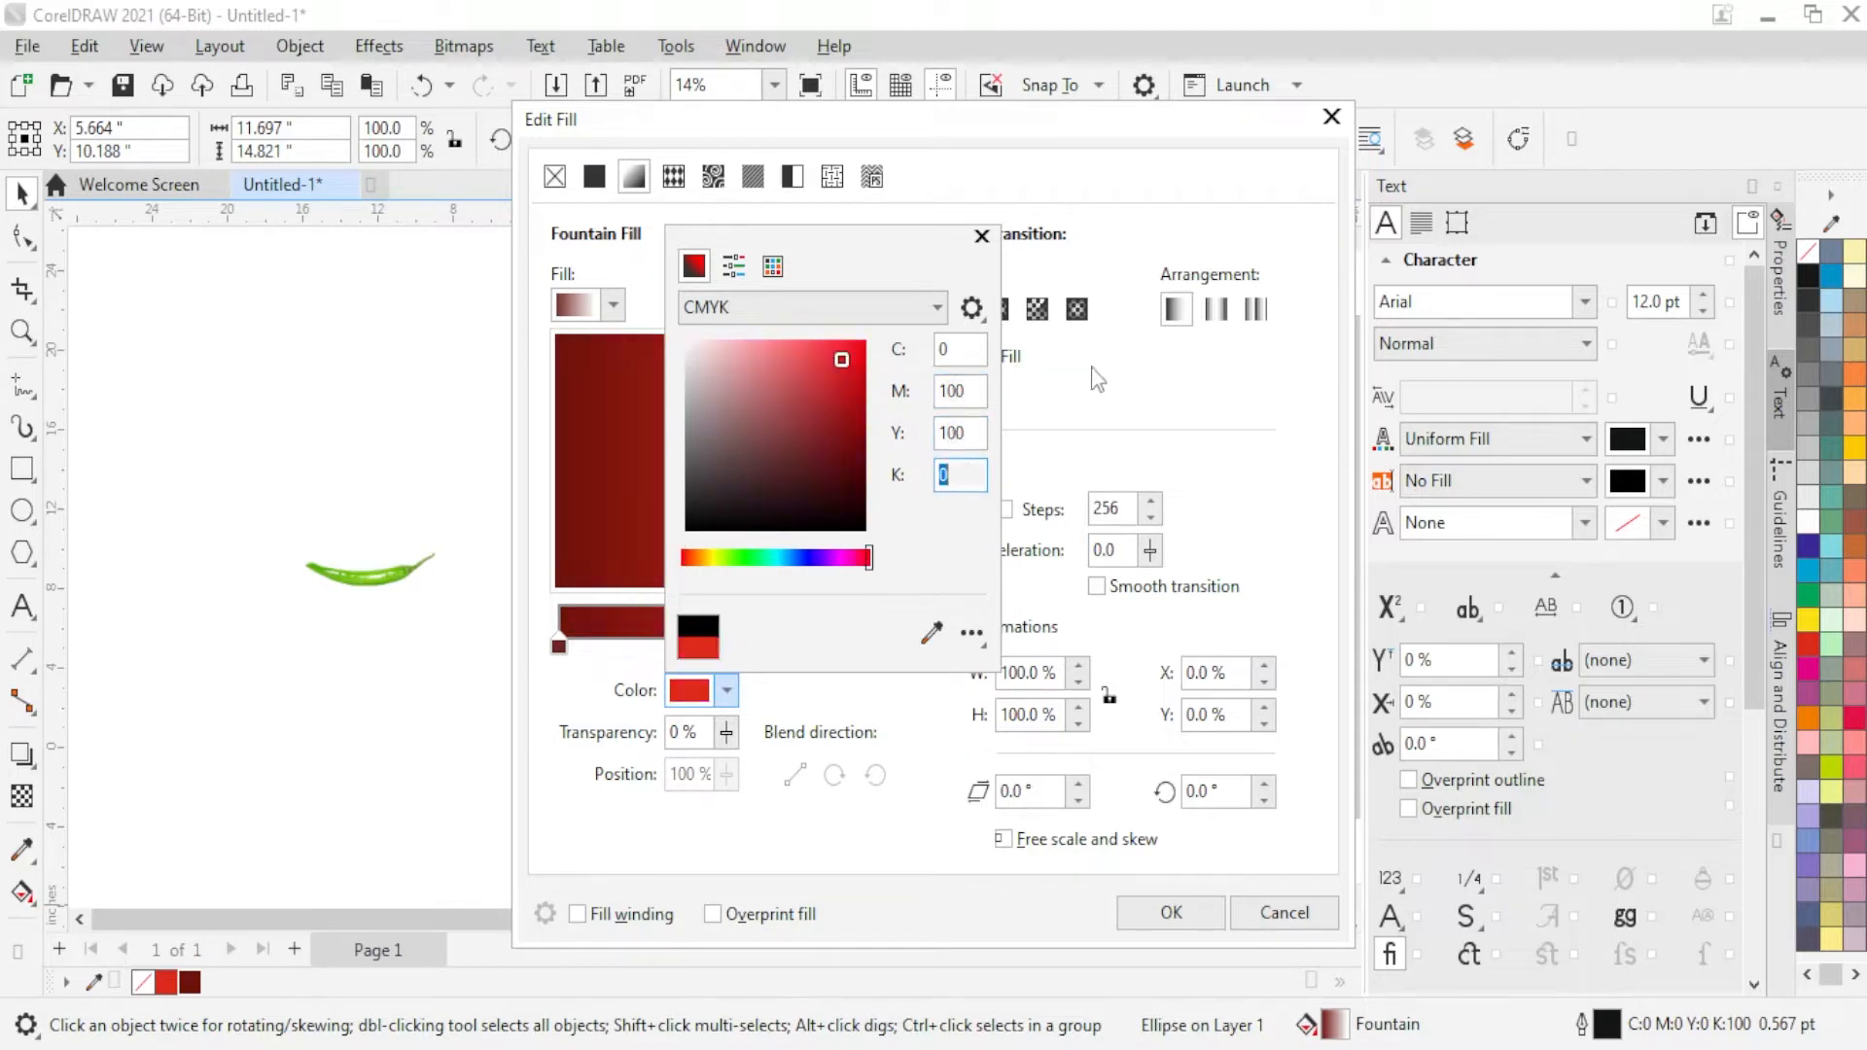
left_click(980, 236)
Step: Change the ellipse's fountain fill to the elliptical type and apply it
left_click_drag(861, 144, 1258, 173)
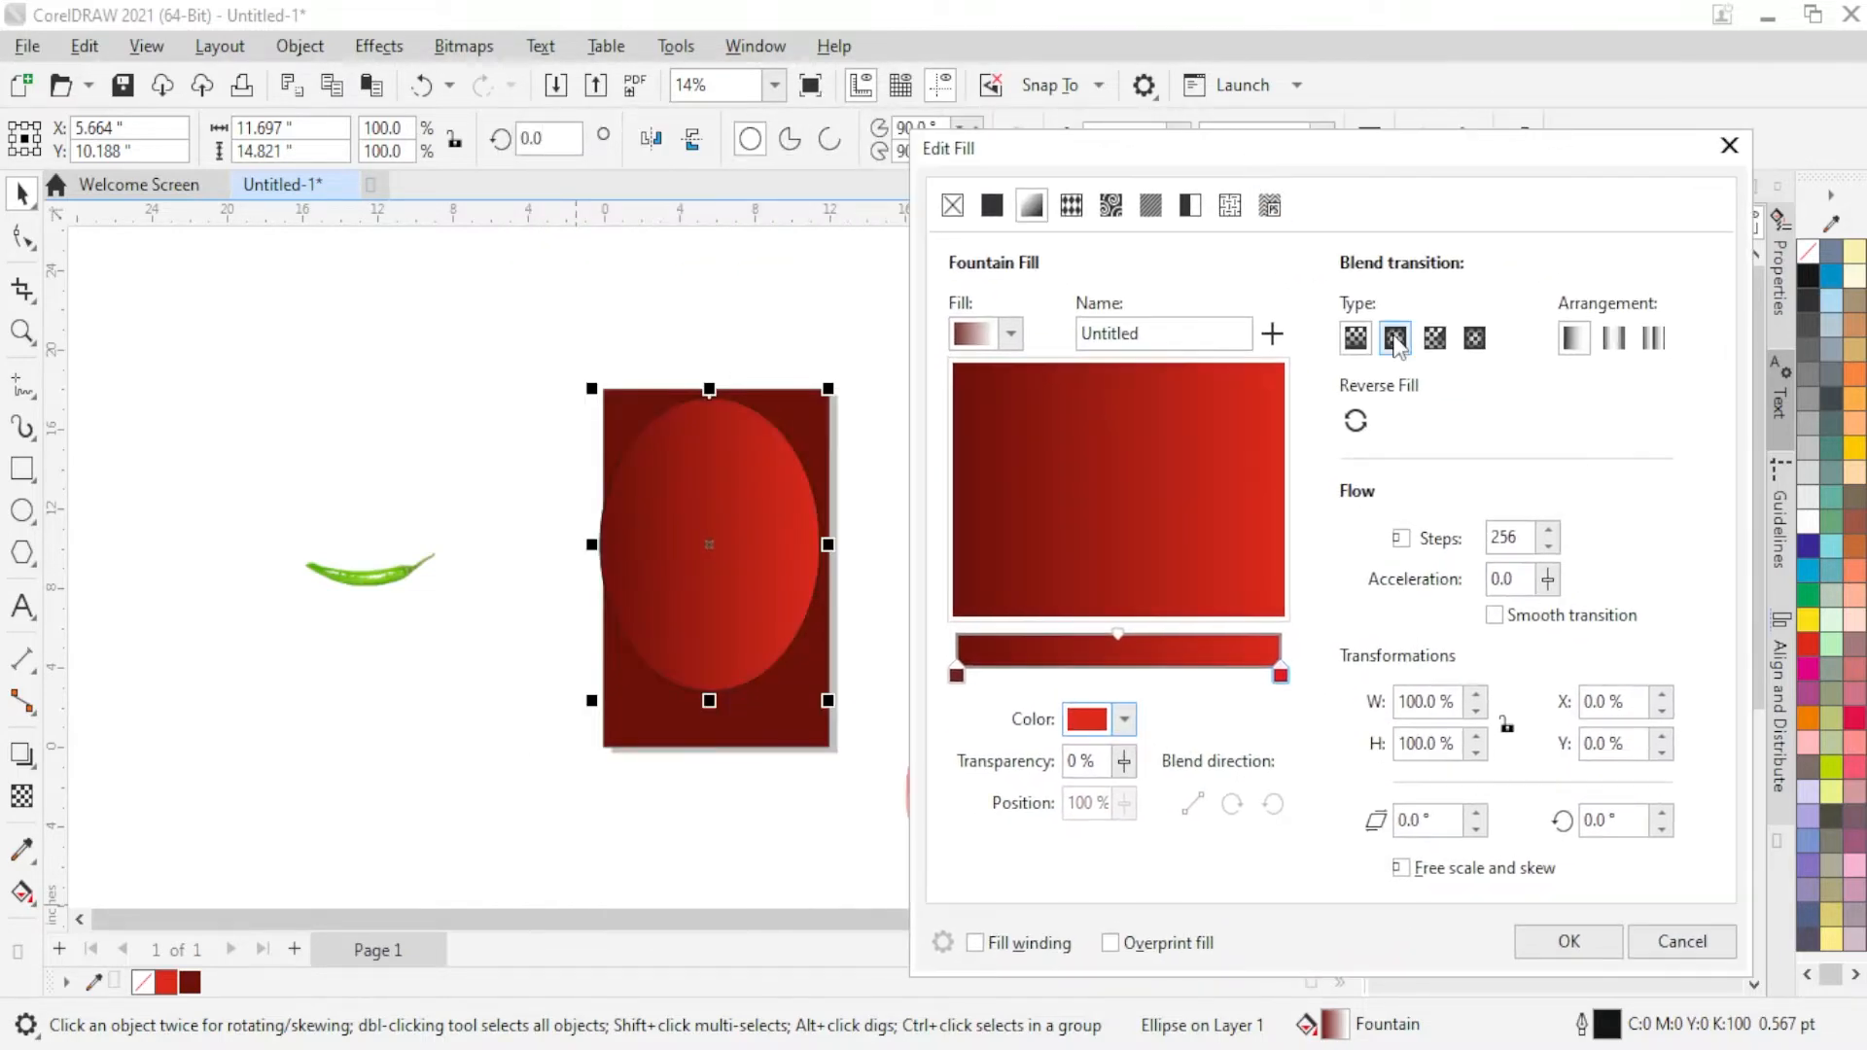
left_click(1395, 339)
left_click(1559, 948)
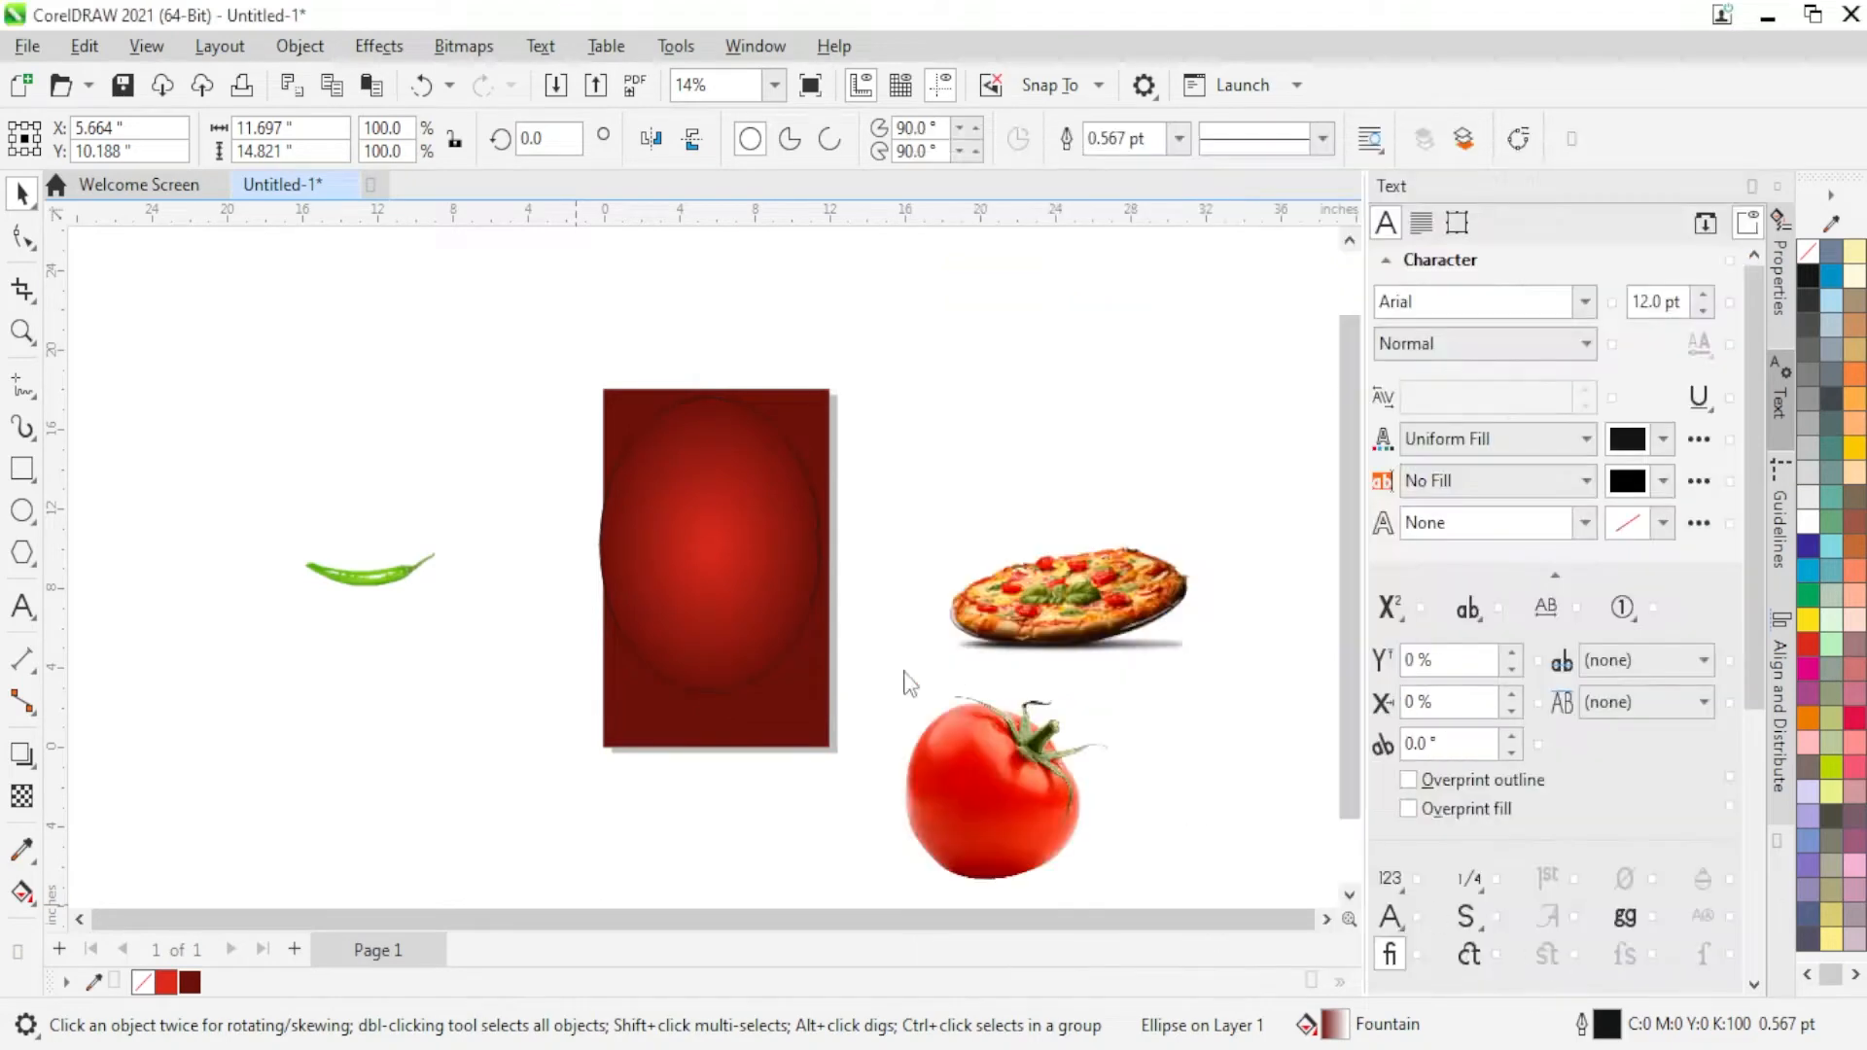
Step: Remove the outline from the gradient ellipse
right_click(1811, 251)
left_click(1663, 266)
left_click(1076, 445)
left_click(695, 520)
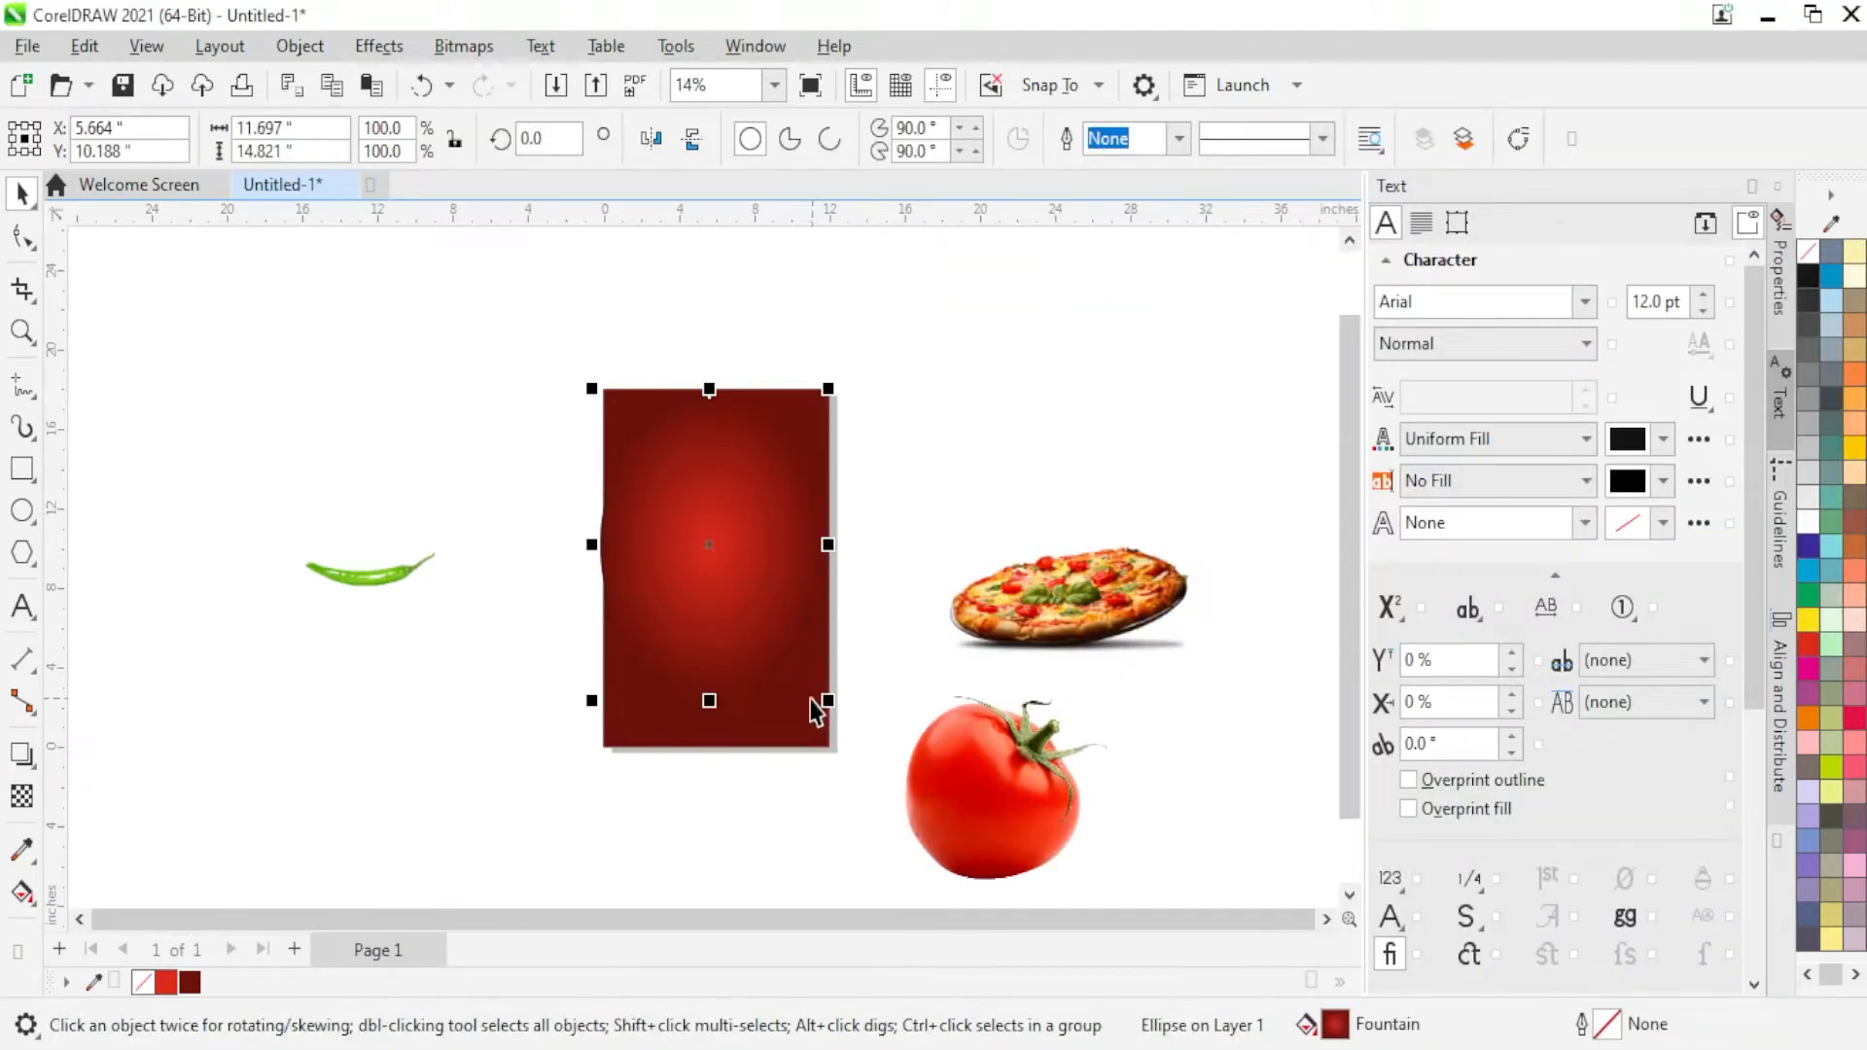
Step: Centre the gradient ellipse horizontally on the dark red background rectangle
left_click(808, 733, "shift")
key("c")
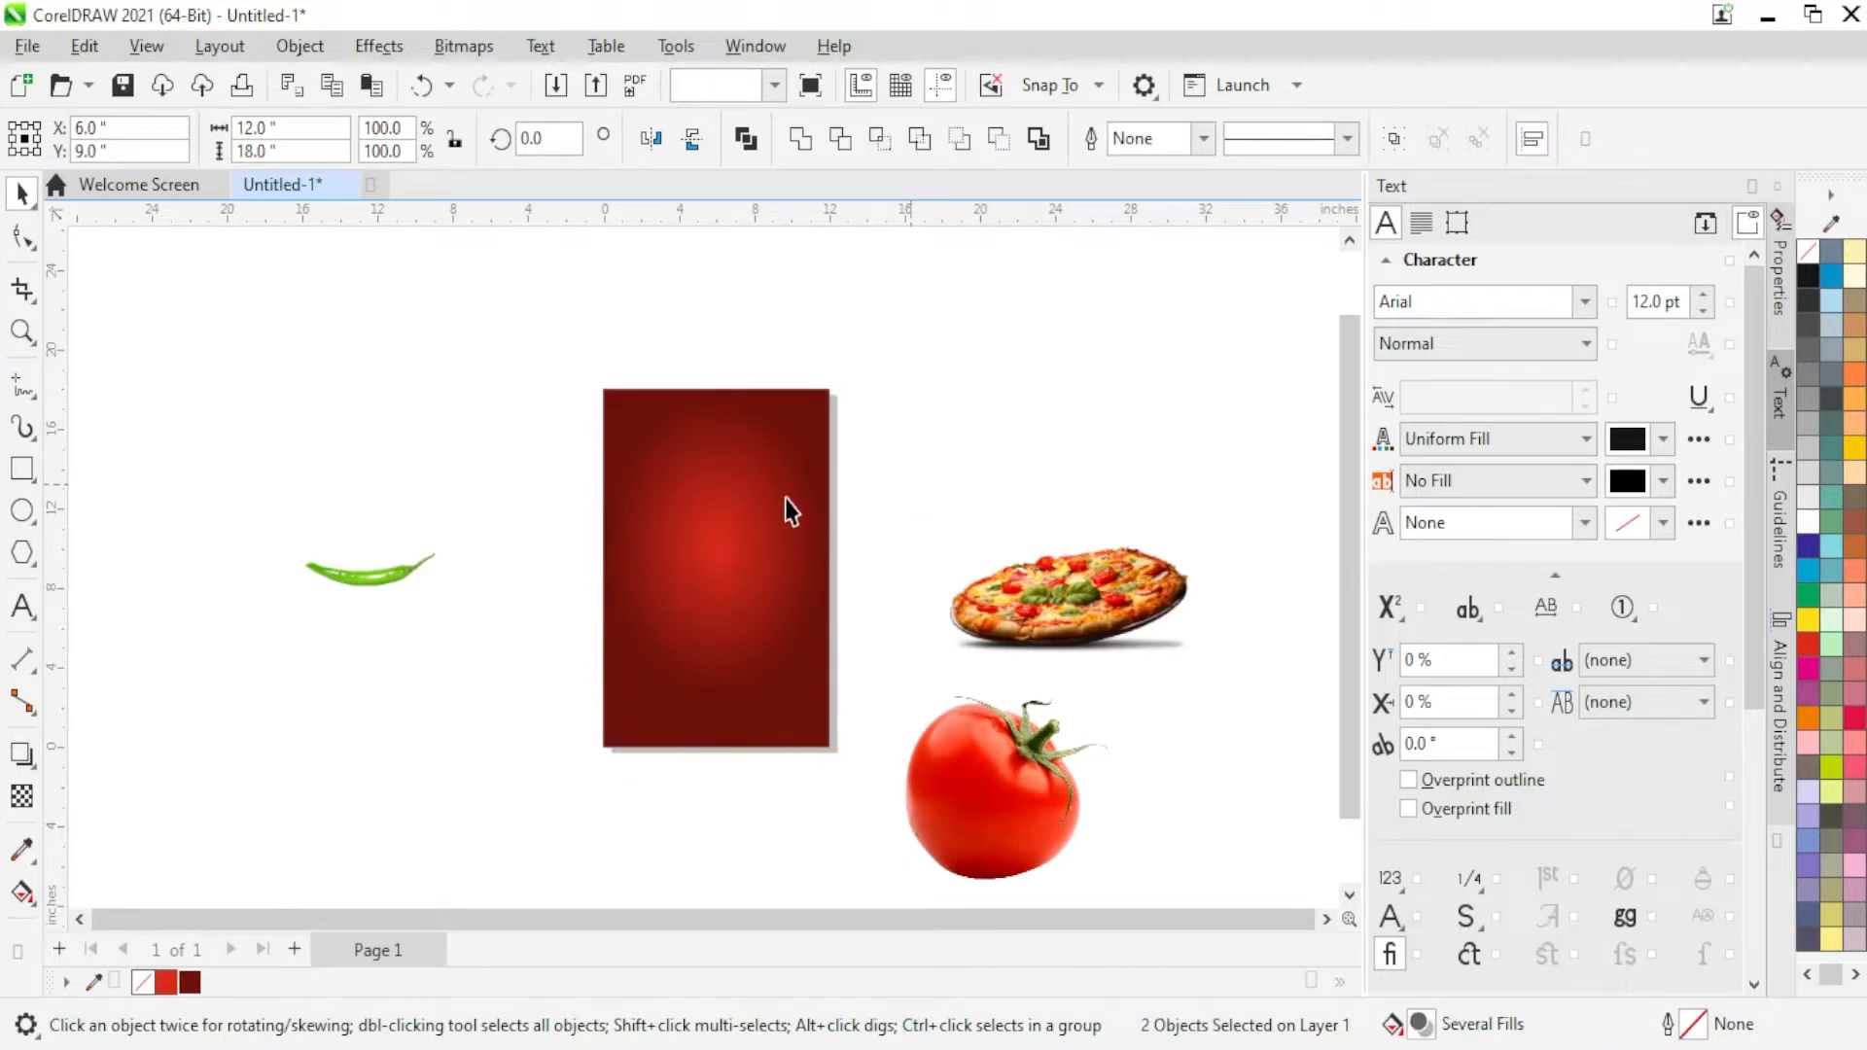
left_click(784, 498)
scroll(757, 506, "up", 3)
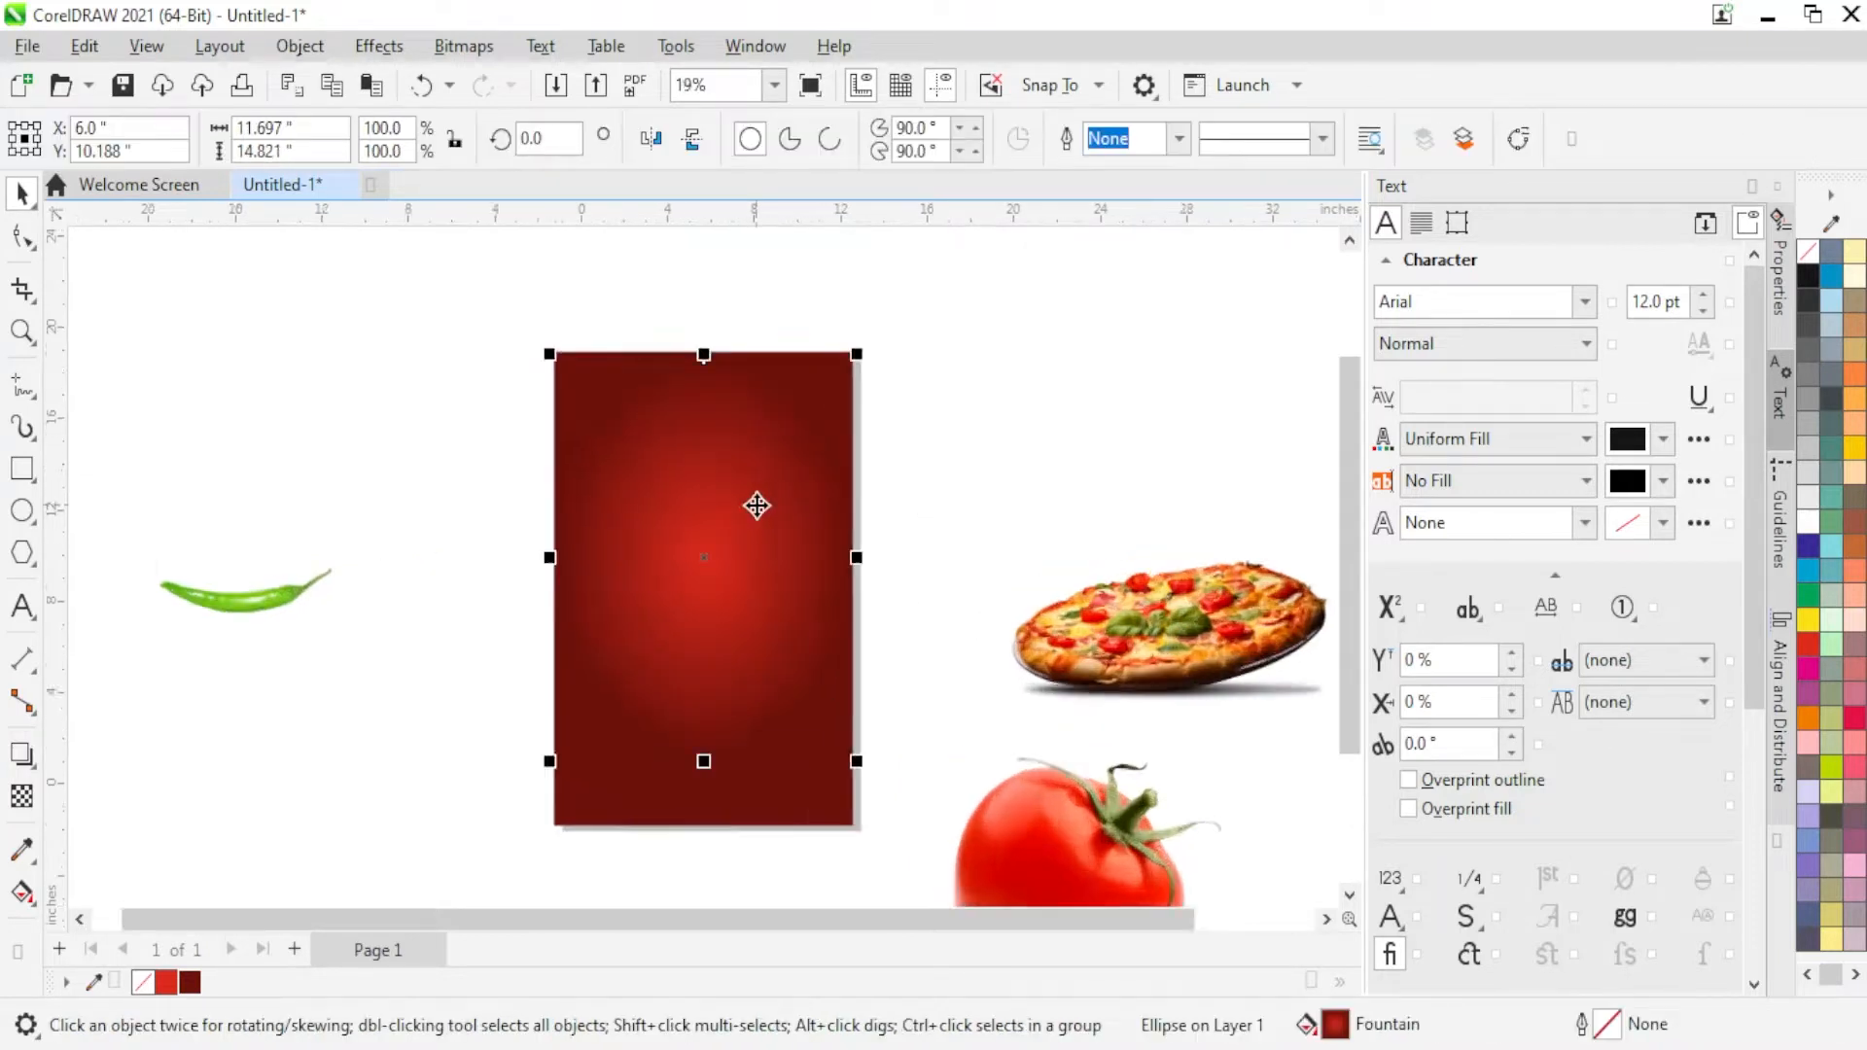
scroll(756, 505, "down", 2)
left_click(1007, 398)
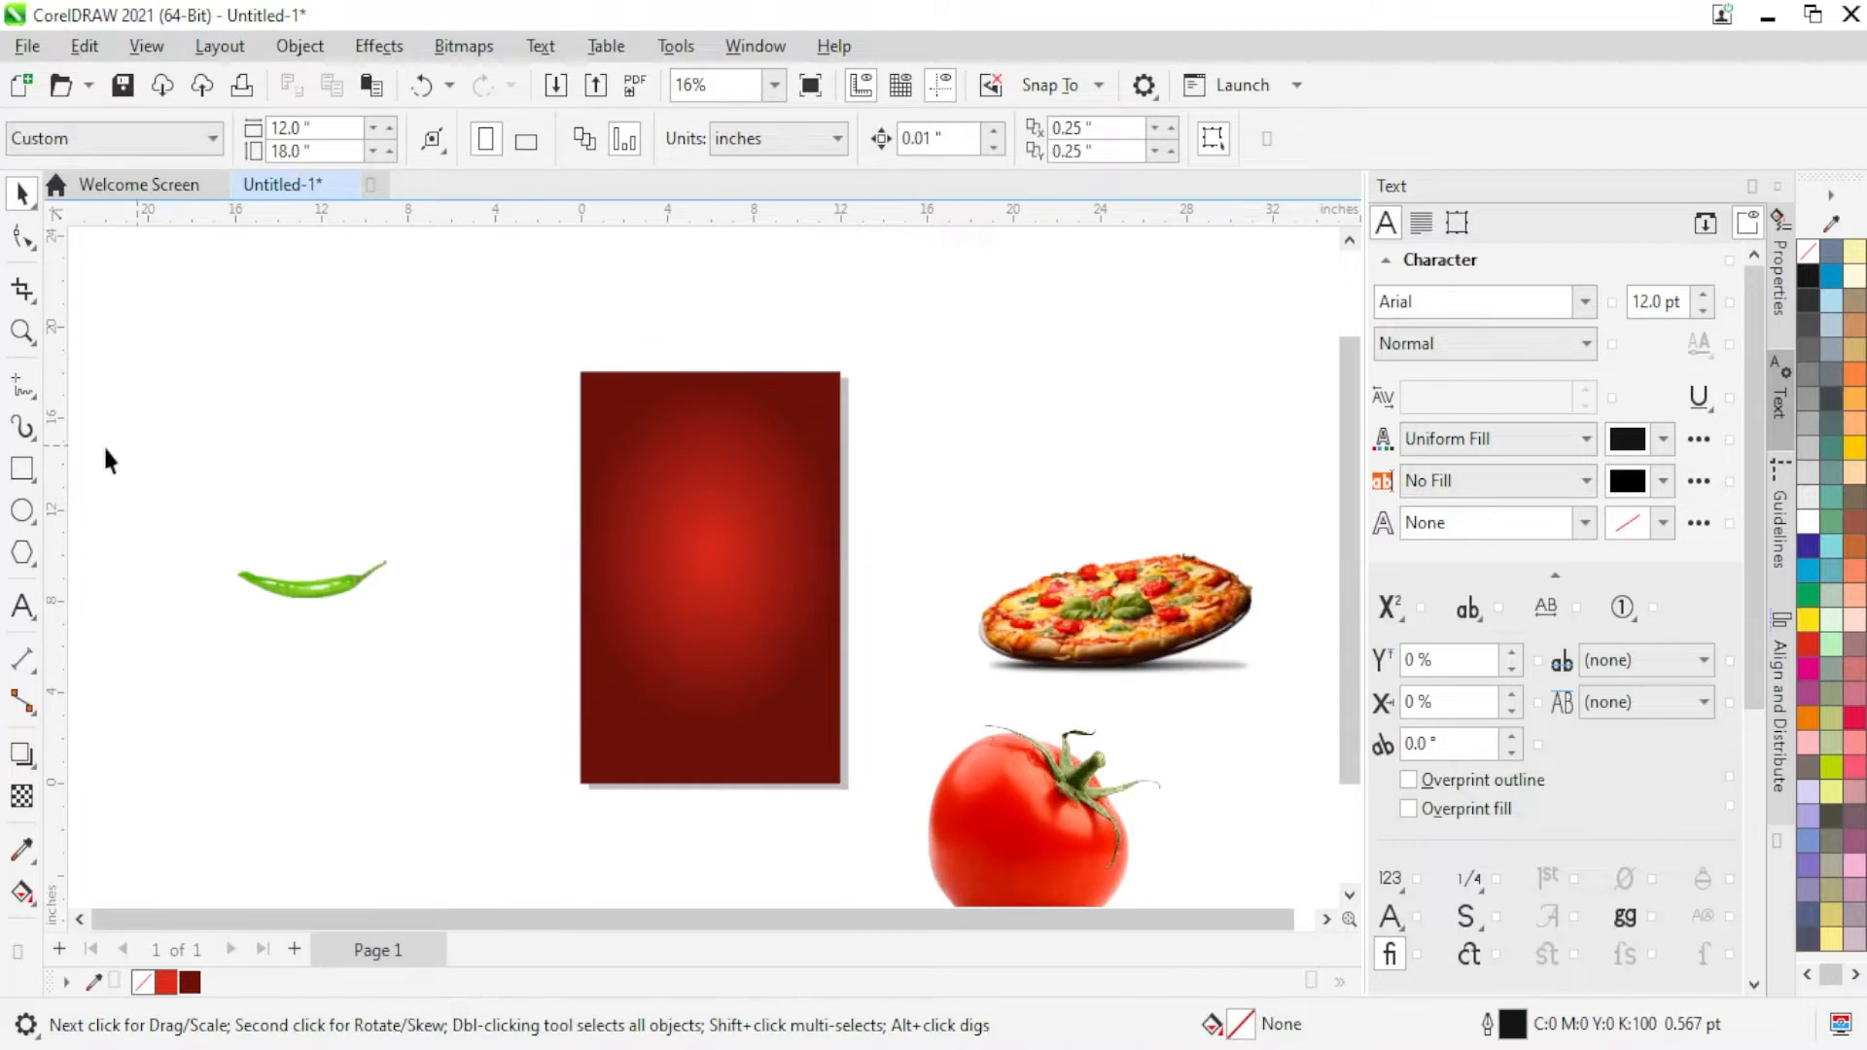
Step: Draw a vertical rectangle about 6.2 inches wide spanning the full 18-inch page height and centre it horizontally on the ellipse
left_click(22, 471)
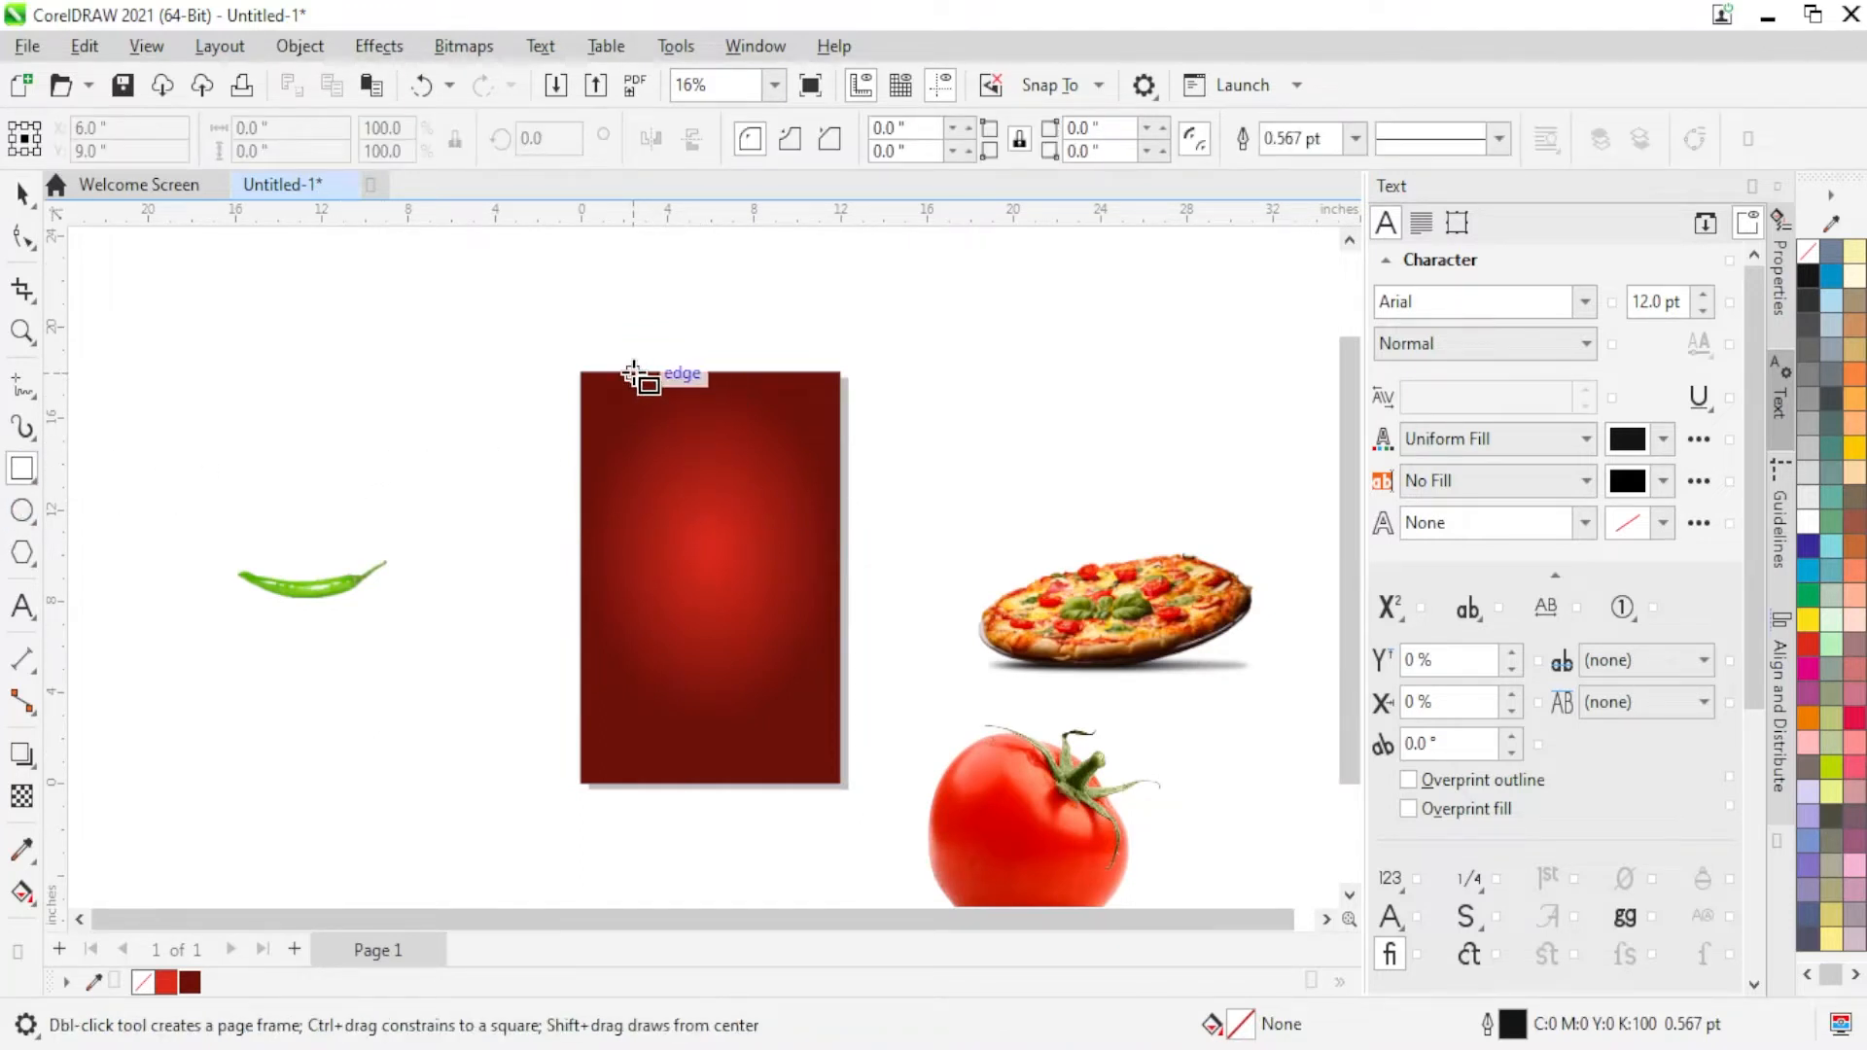
left_click_drag(634, 372, 768, 631)
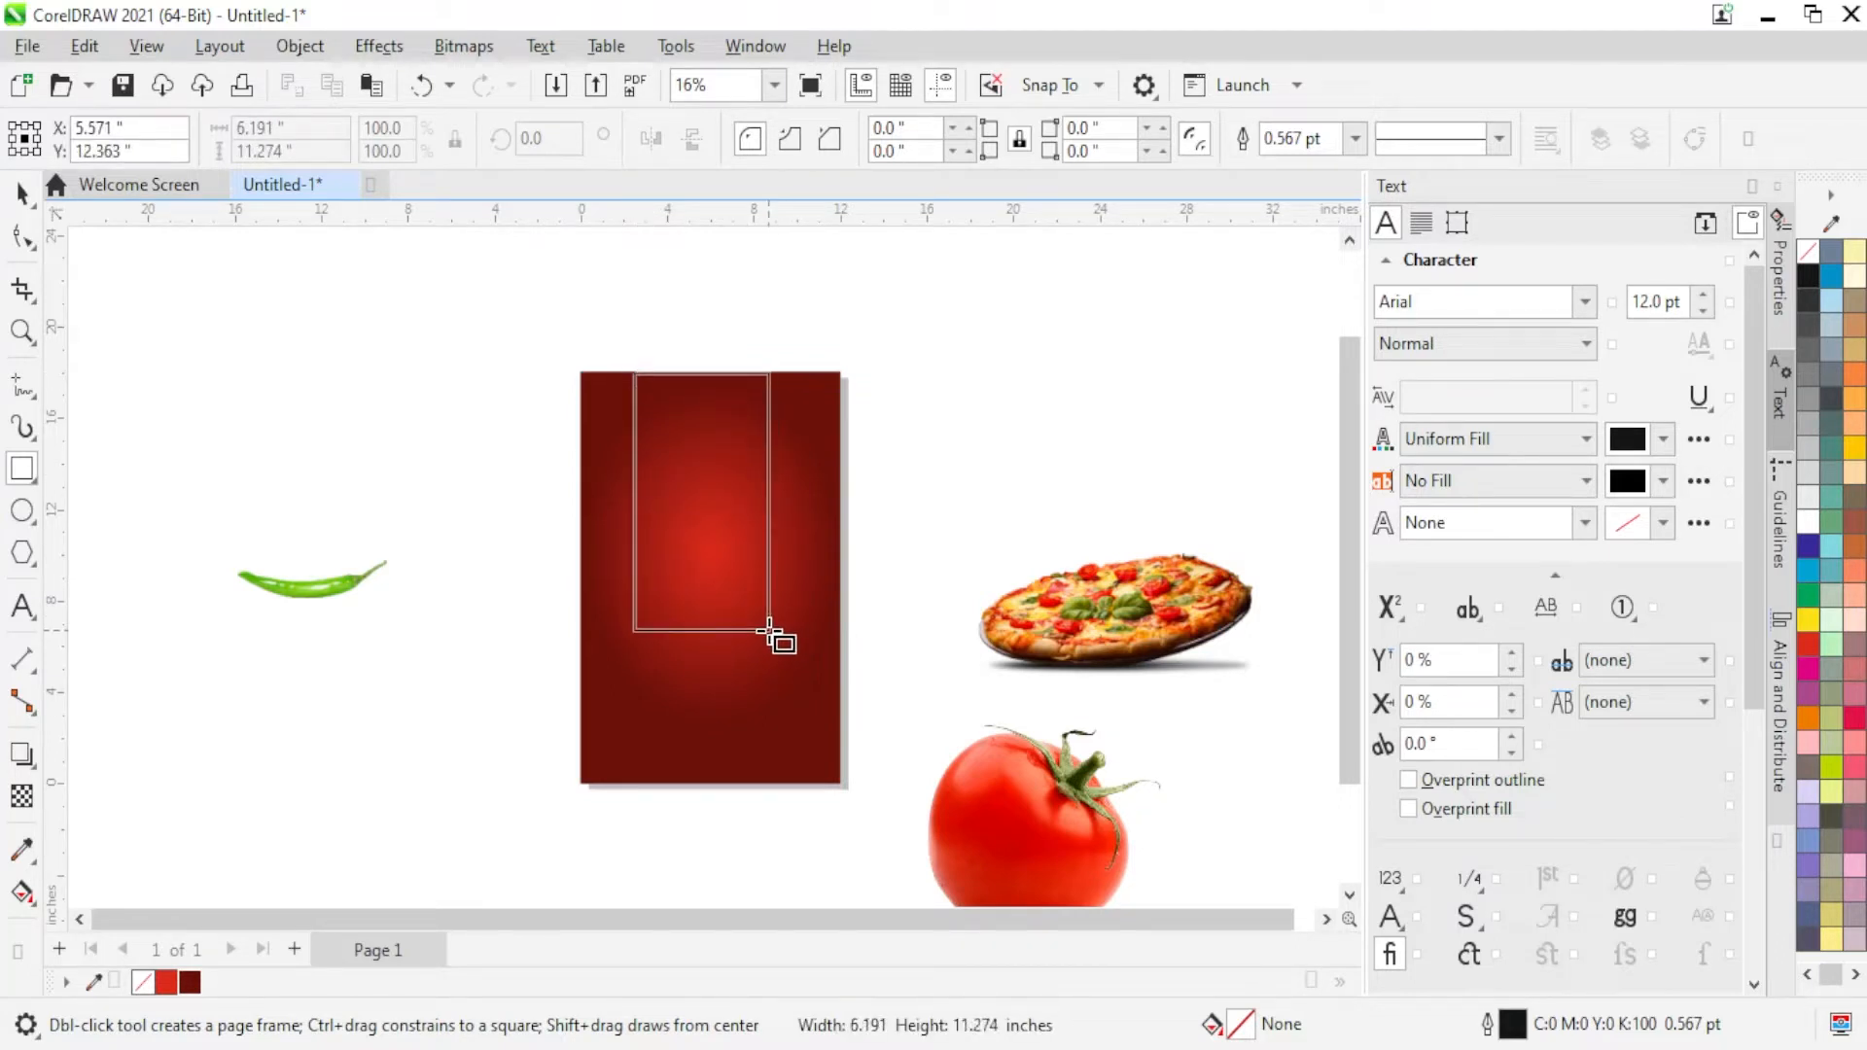
left_click_drag(769, 631, 709, 784)
key("space")
left_click(800, 655, "shift")
key("c")
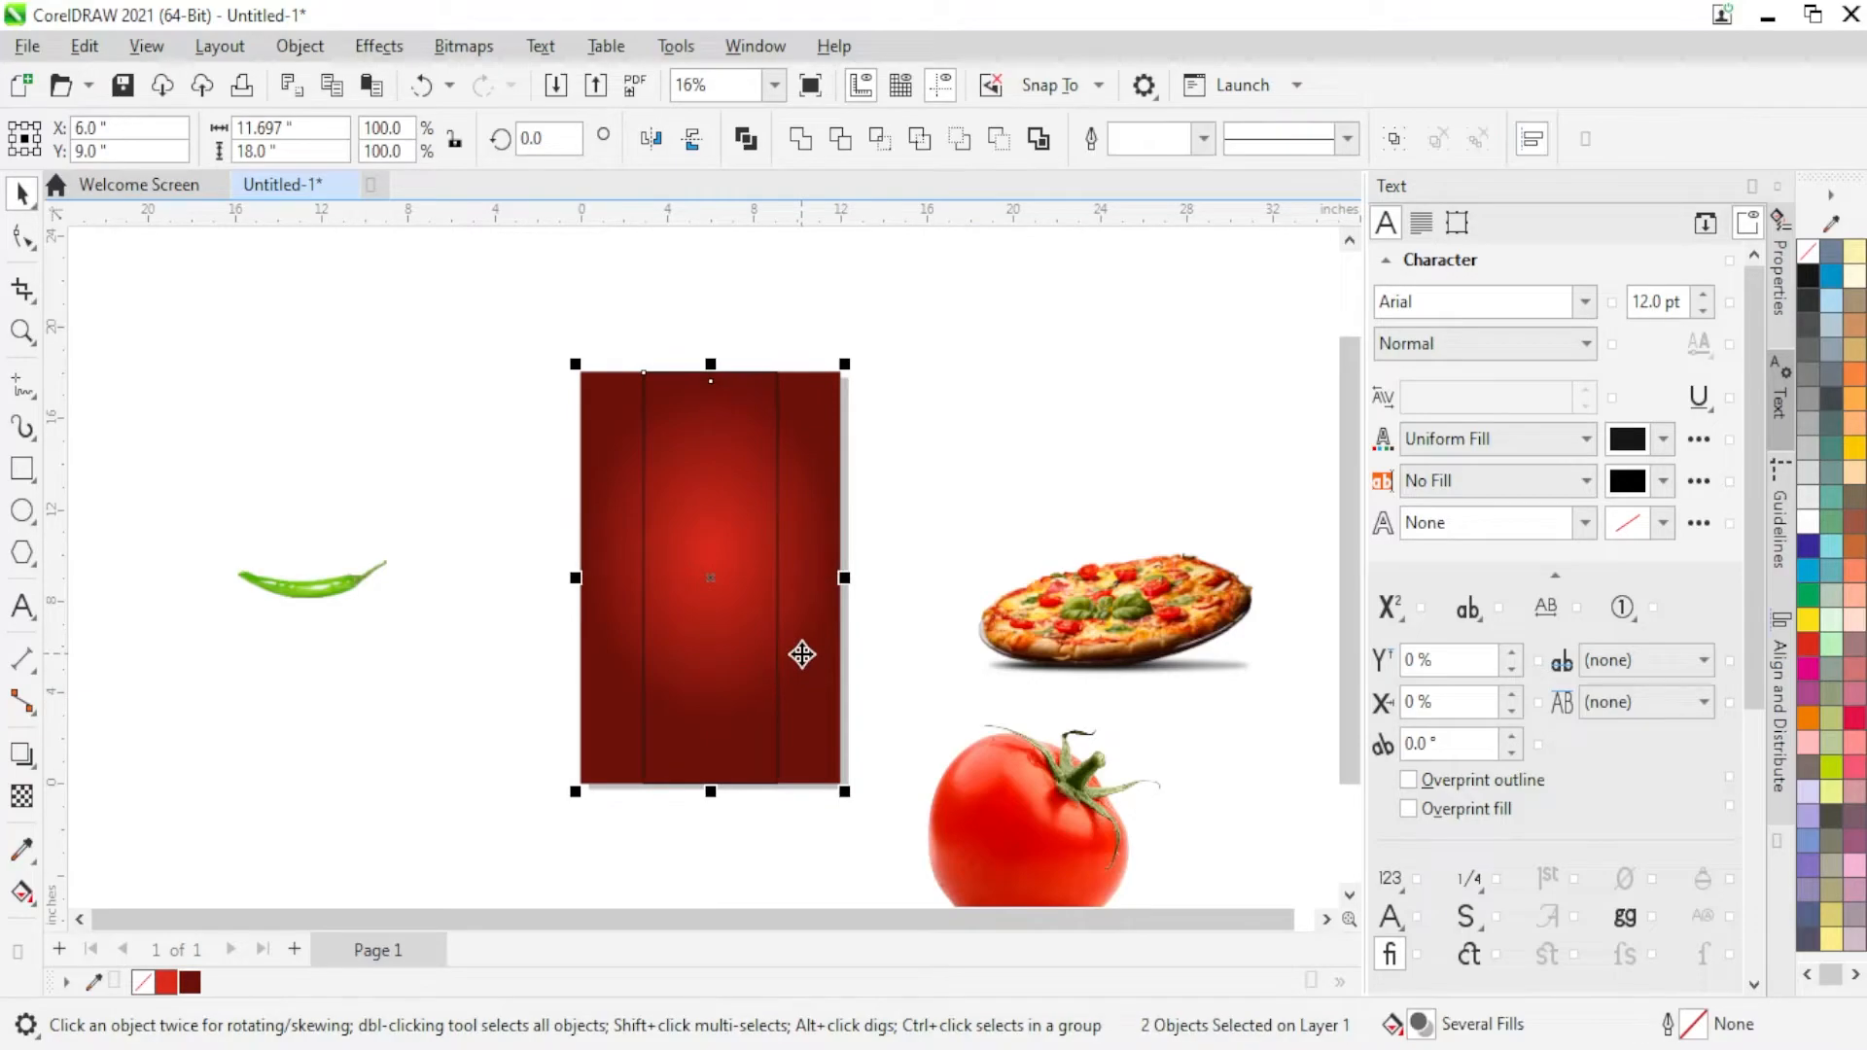
Step: Fill the central vertical rectangle with yellow (C0 M0 Y100 K0) and remove its outline
key("Tab")
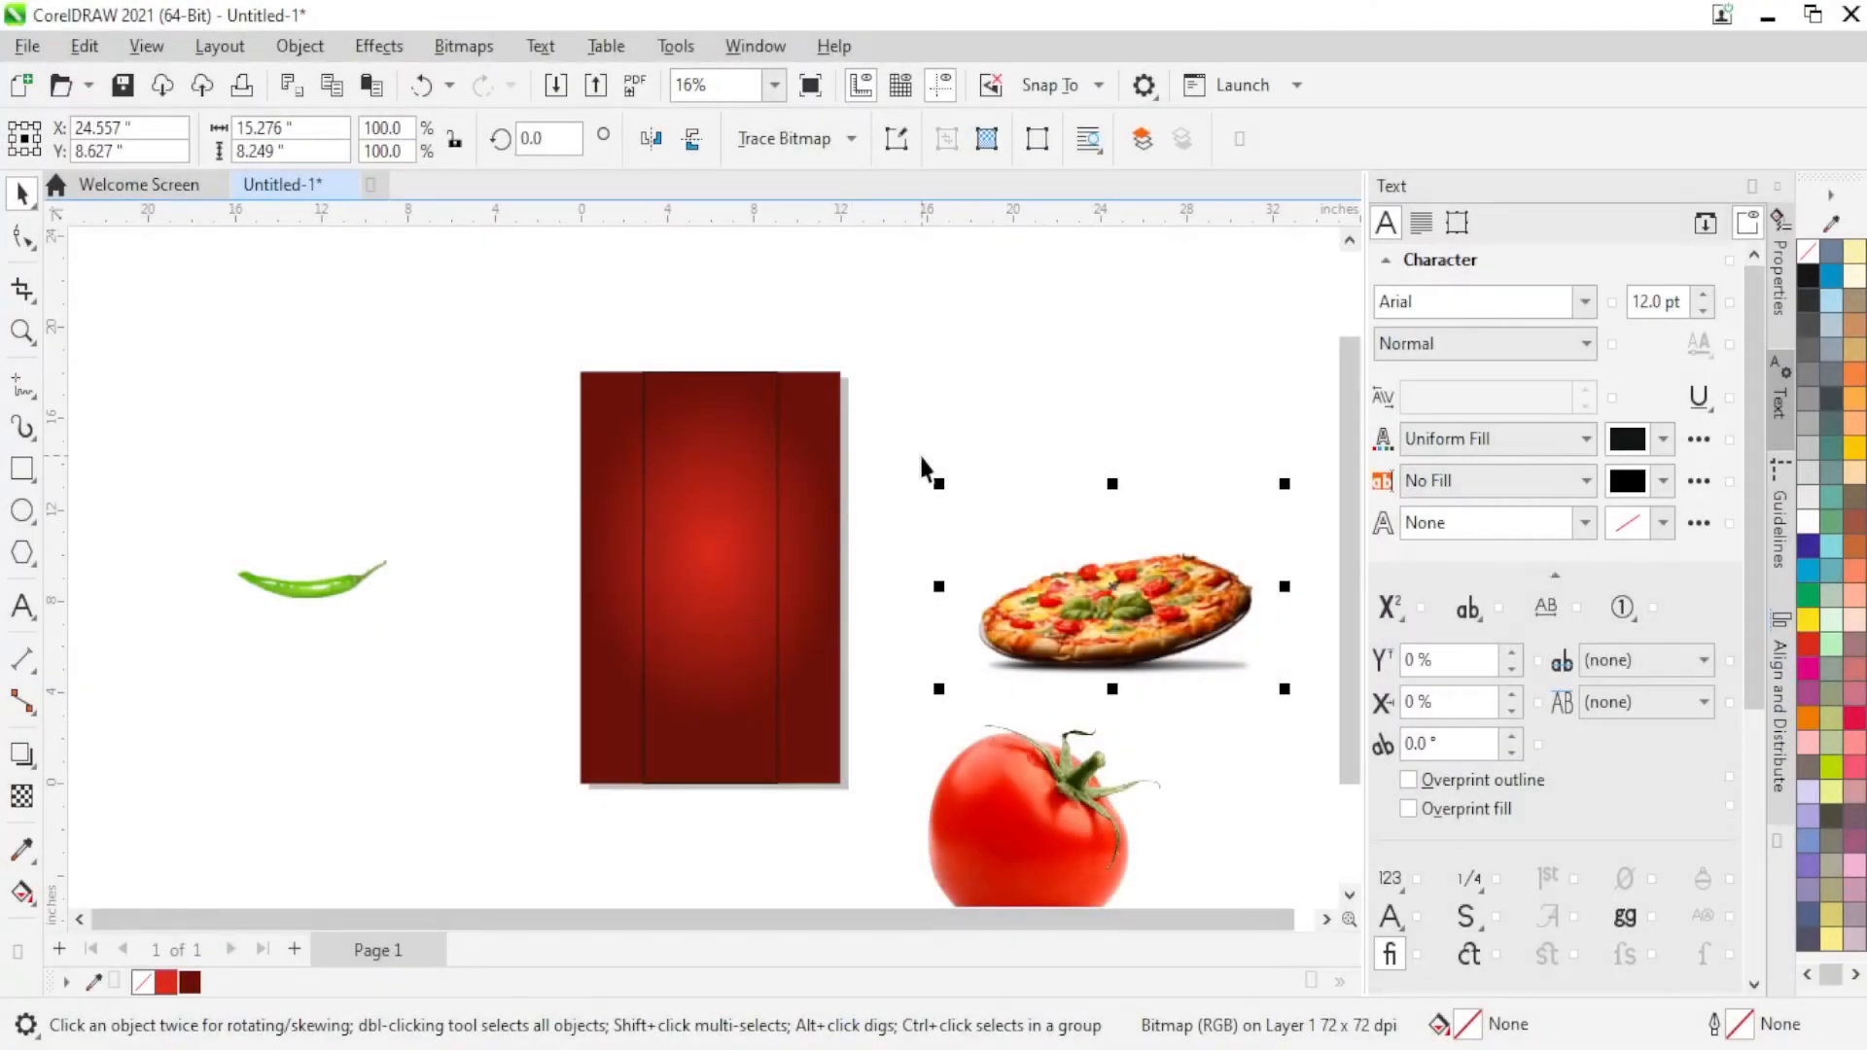
left_click(923, 468)
left_click(781, 477)
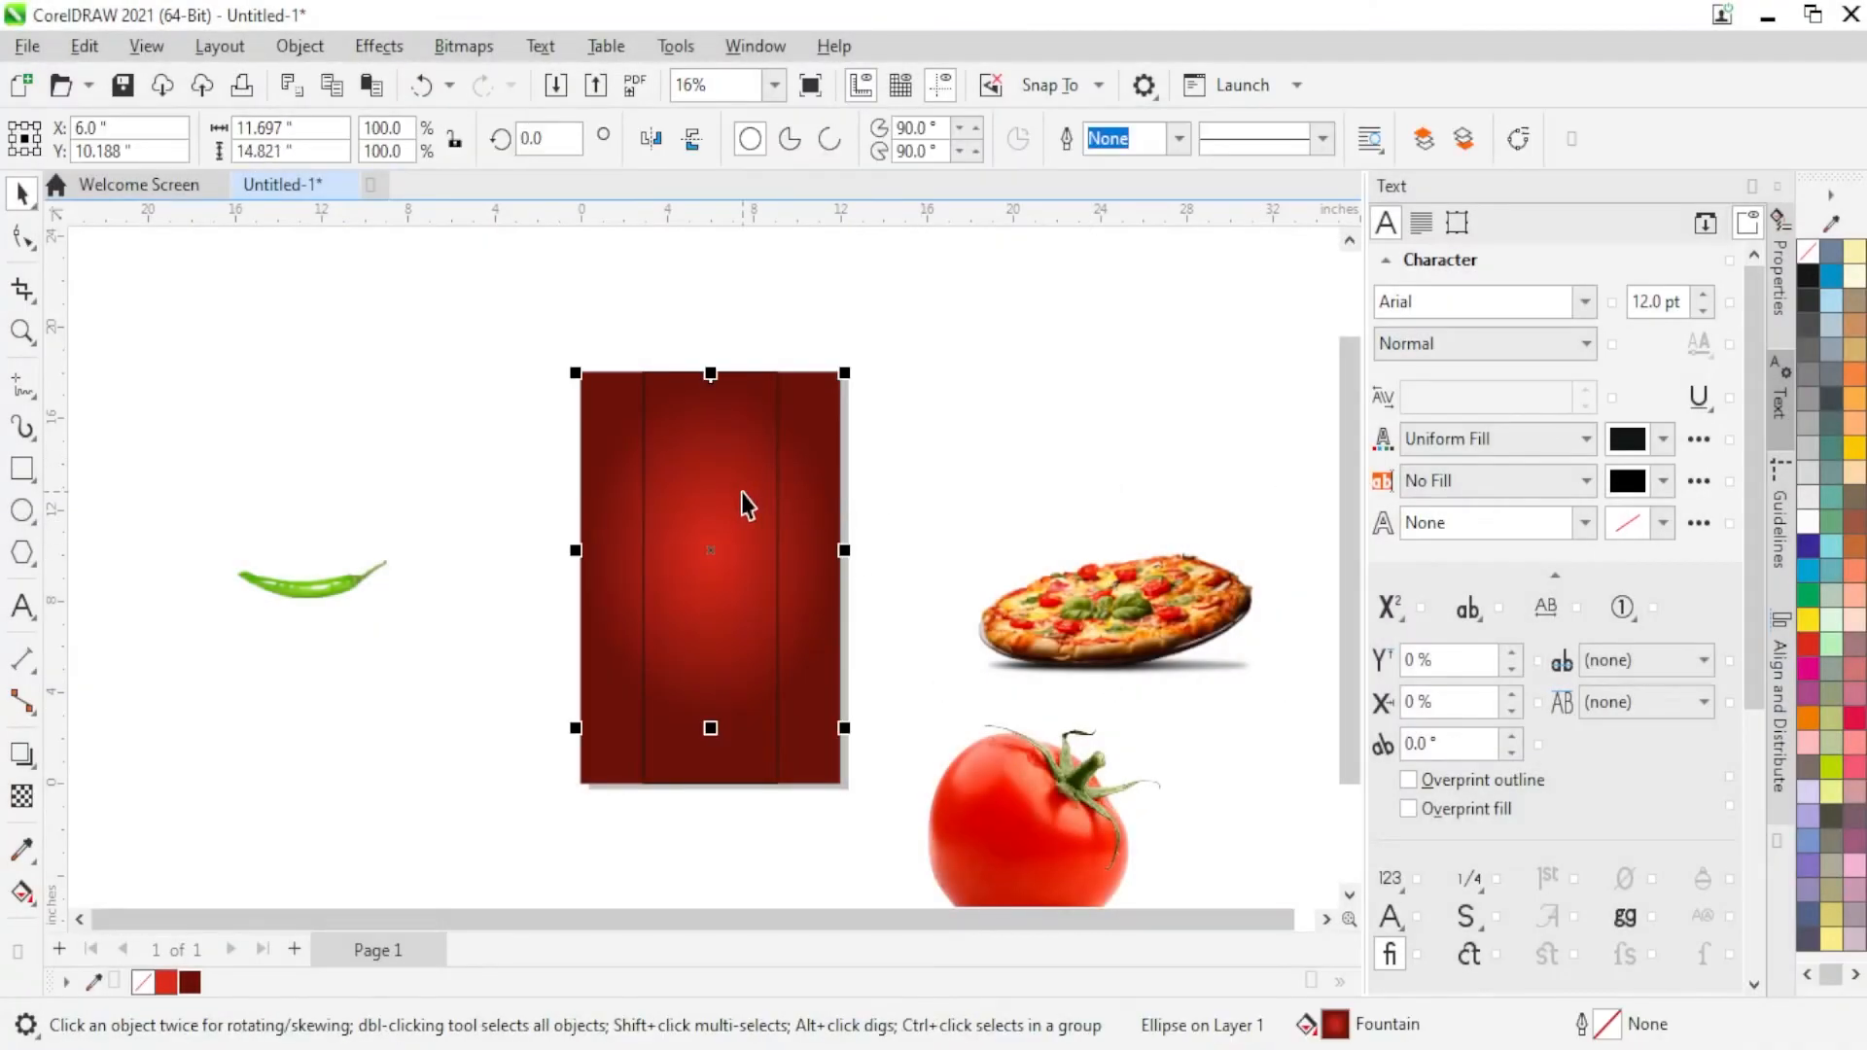
left_click(743, 493)
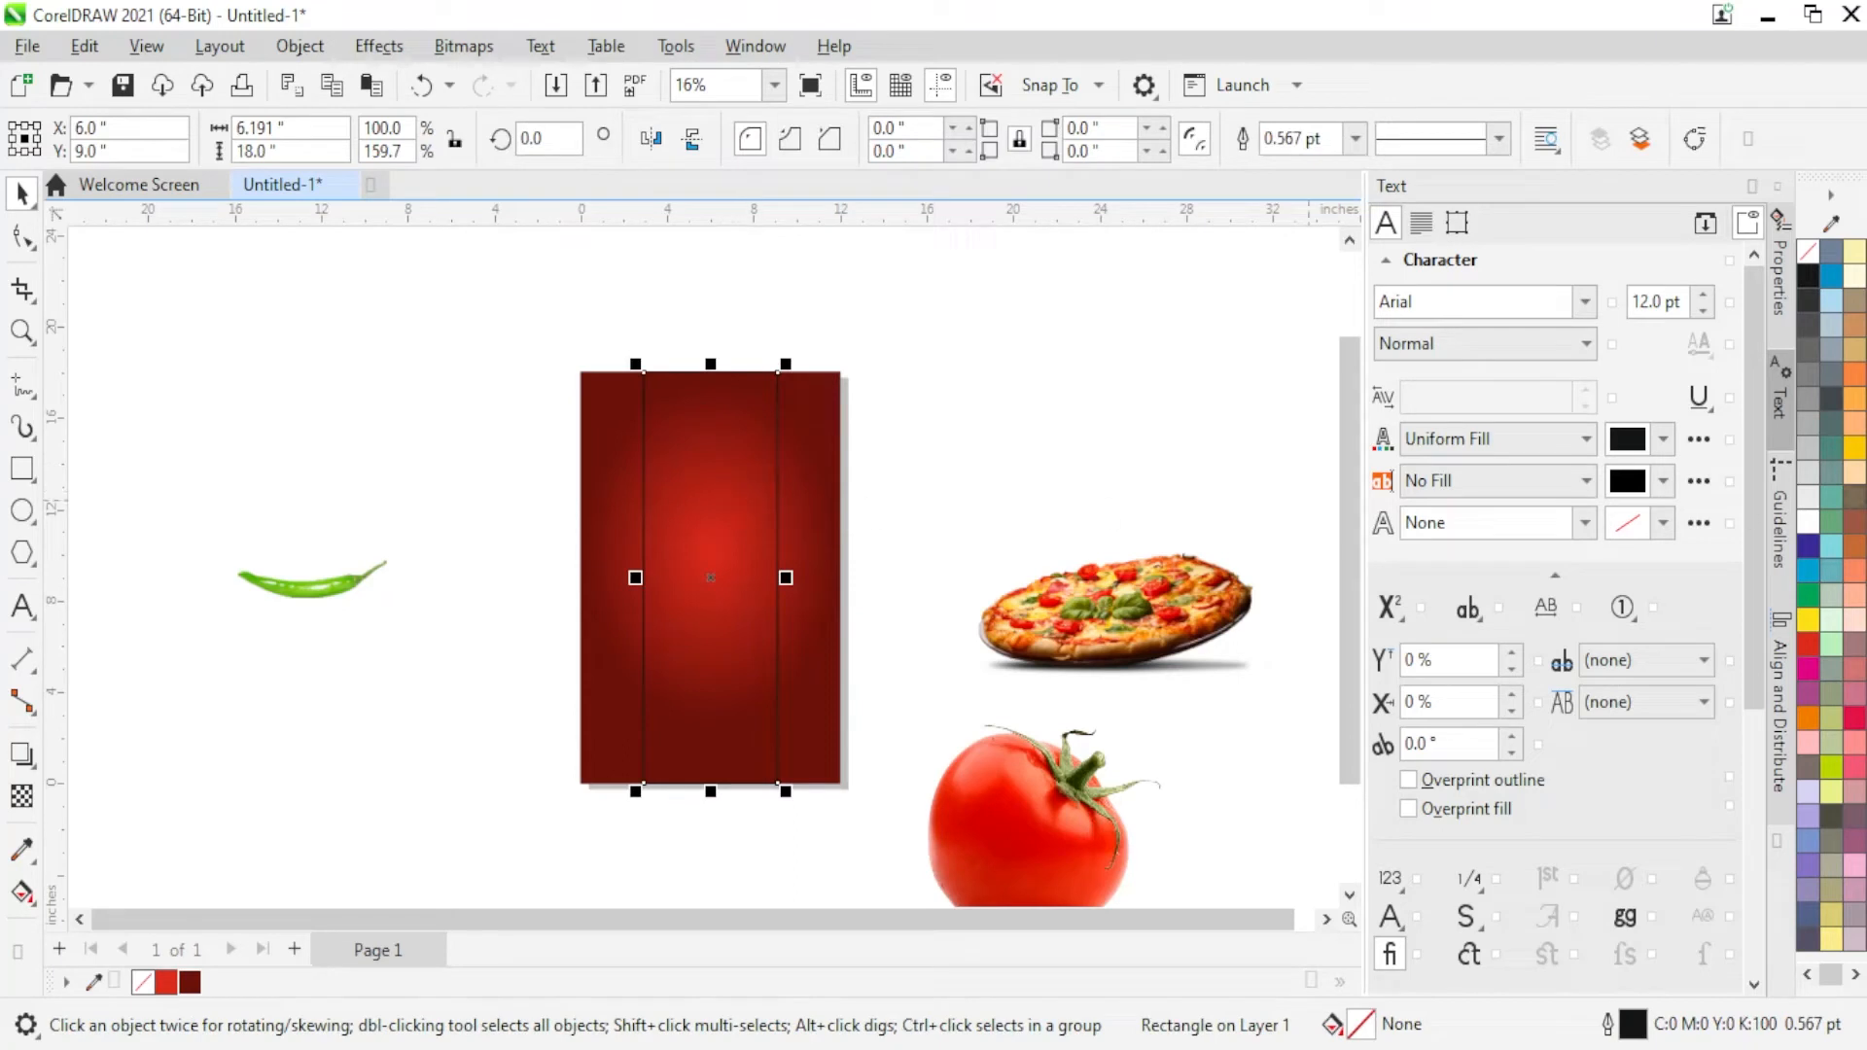
left_click(1810, 617)
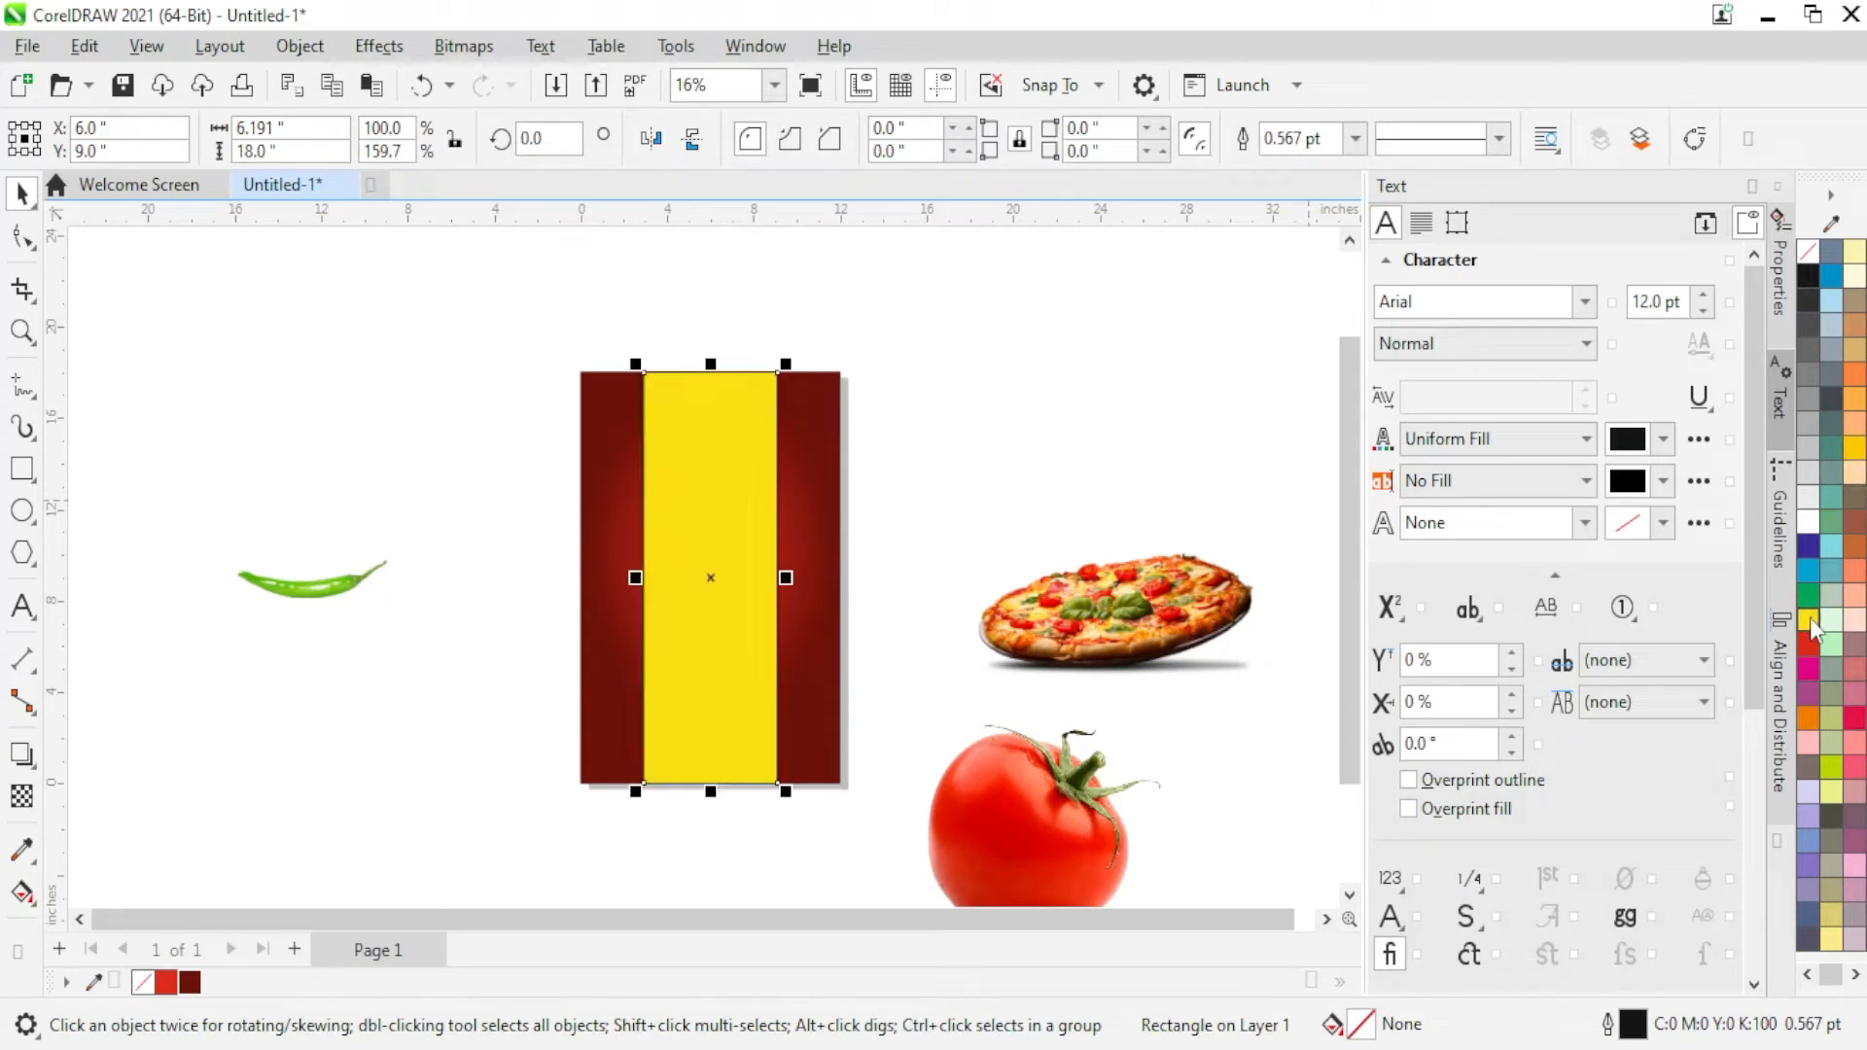
right_click(1803, 241)
left_click(1815, 263)
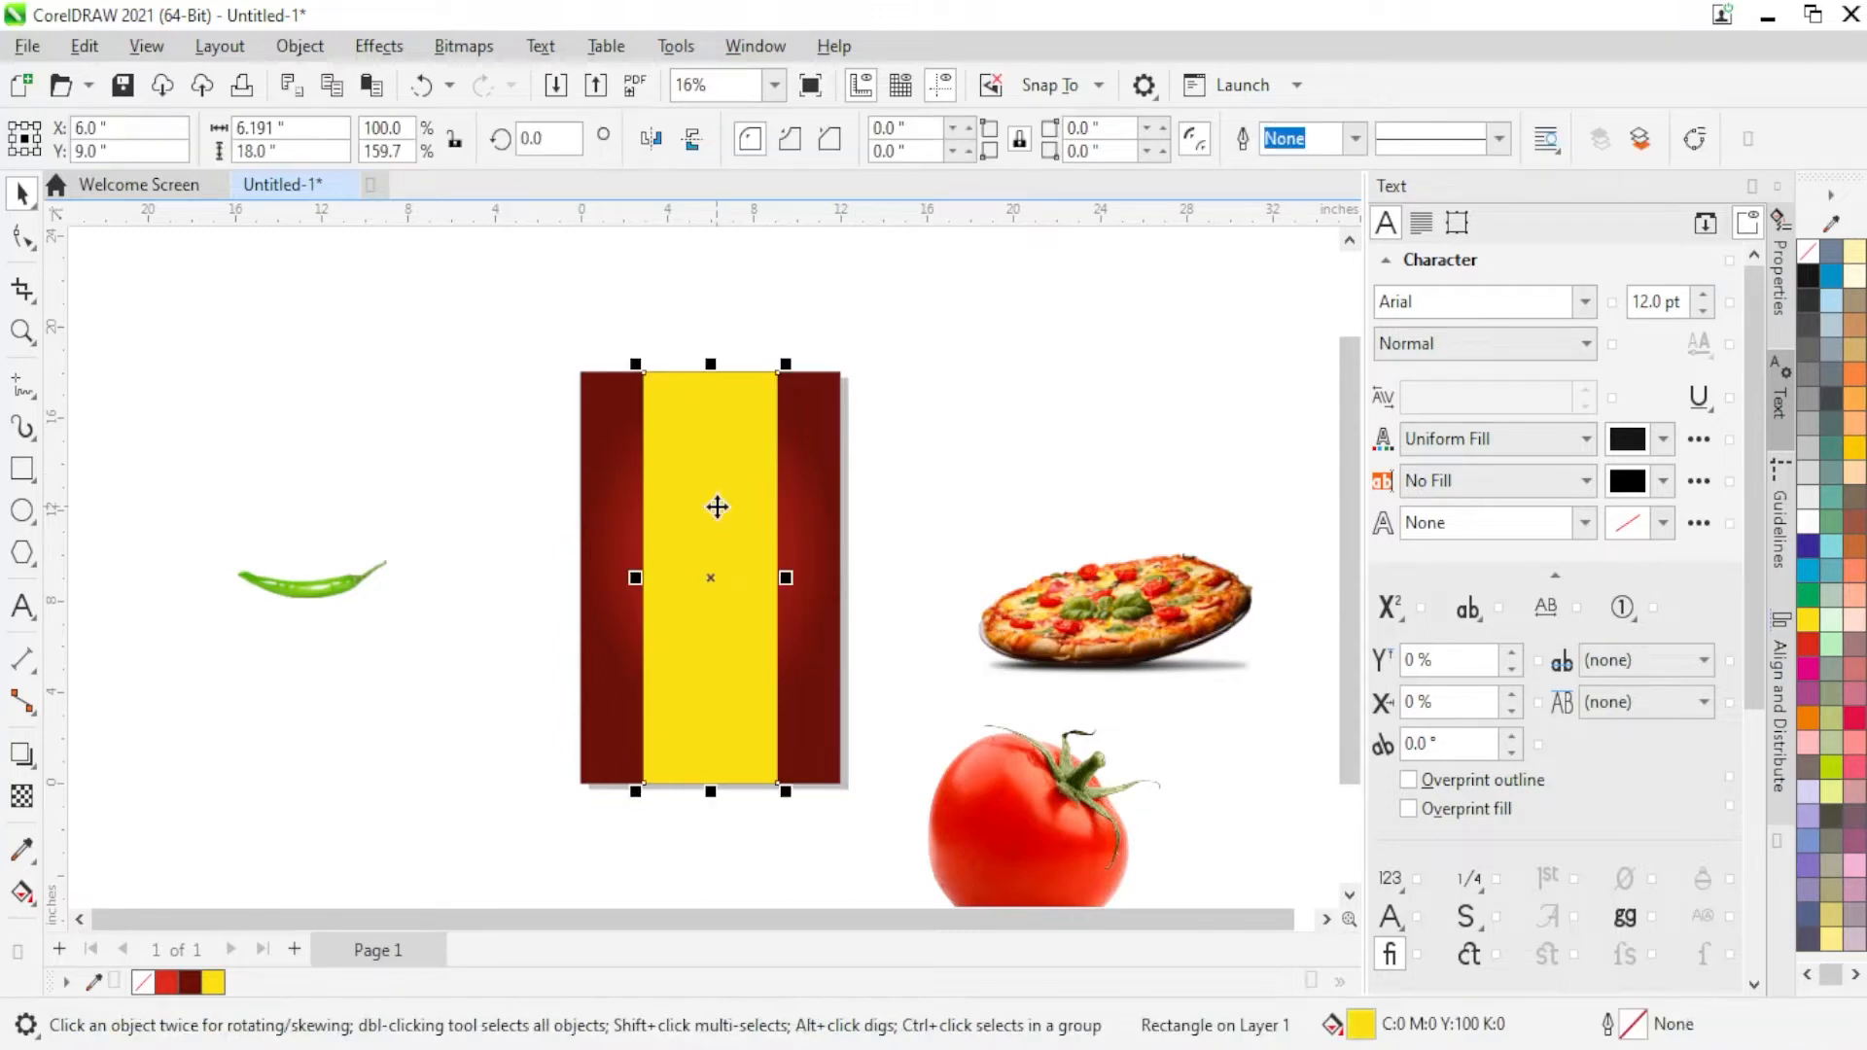
Step: Duplicate the yellow rectangle and align the copy's horizontal and vertical centres with the original
left_click_drag(718, 506, 941, 588)
right_click(942, 588)
left_click(738, 516, "shift")
key("c")
key("e")
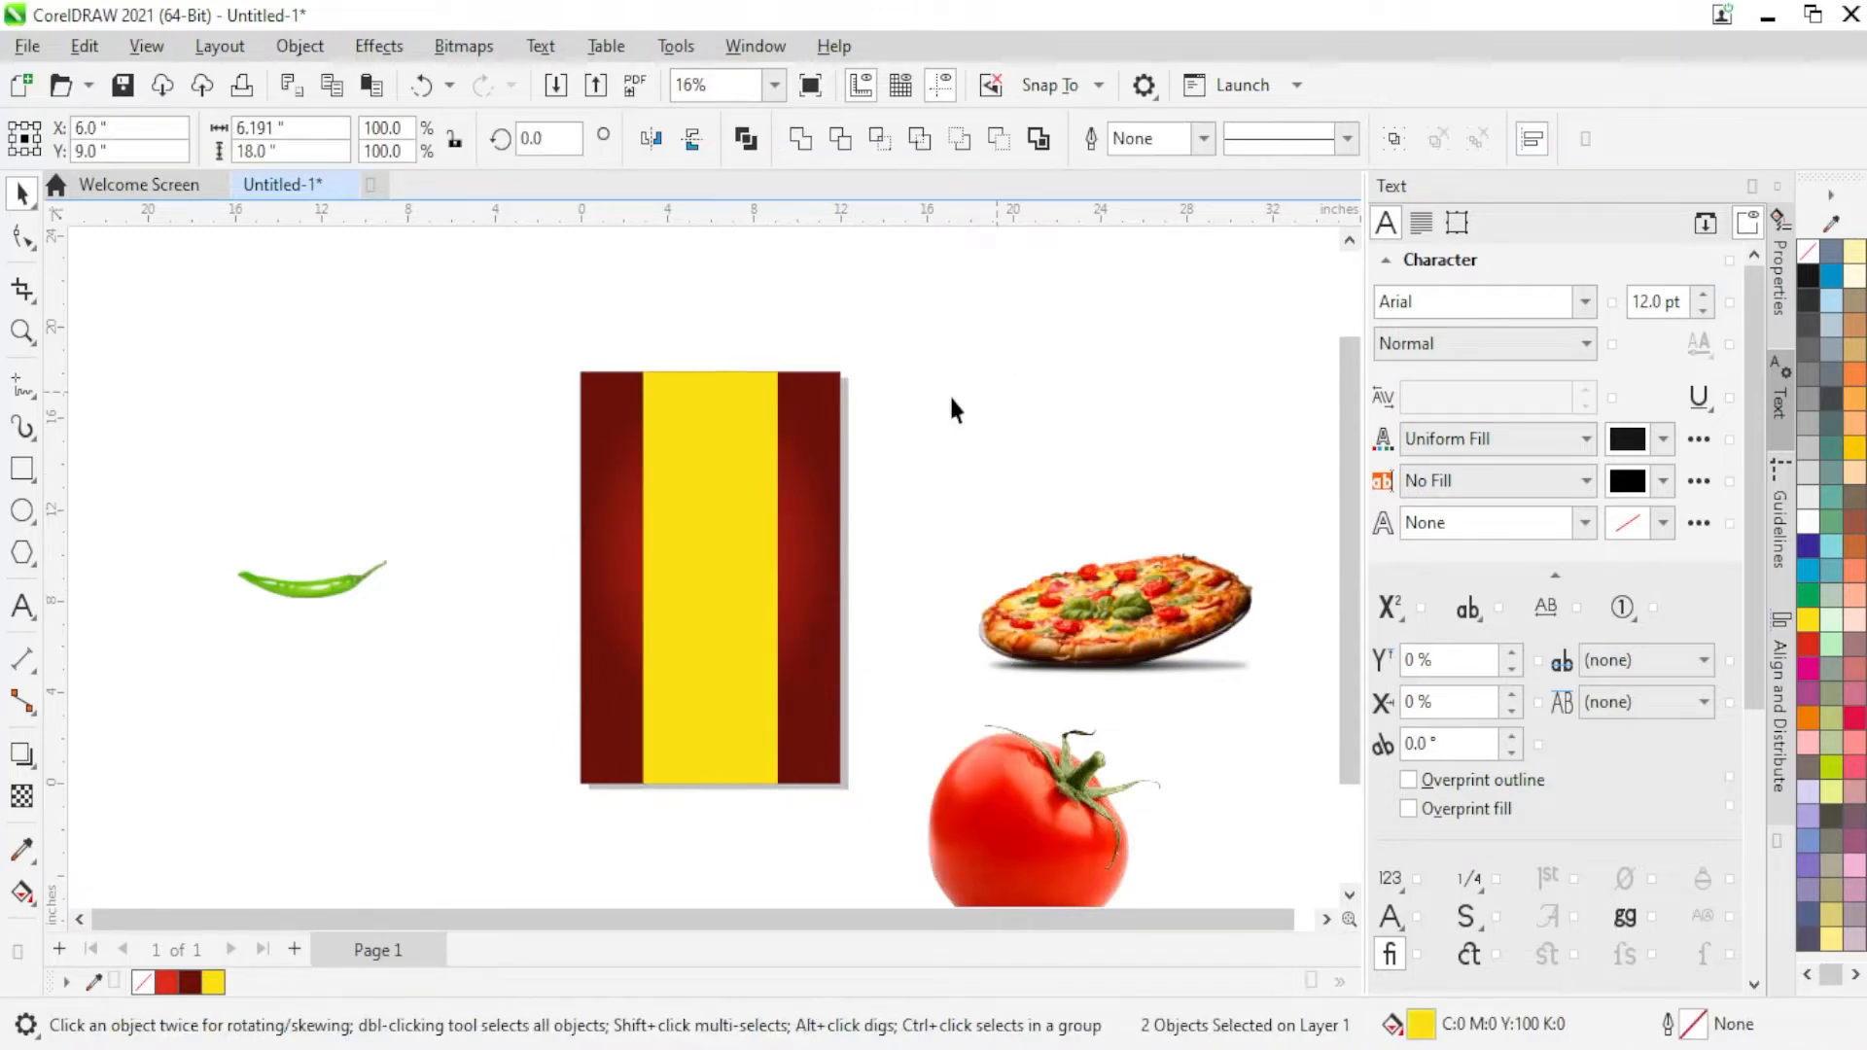
Step: Convert the upper yellow rectangle copy to curves and pull its top edge straight down about 8.4 inches
left_click(710, 428)
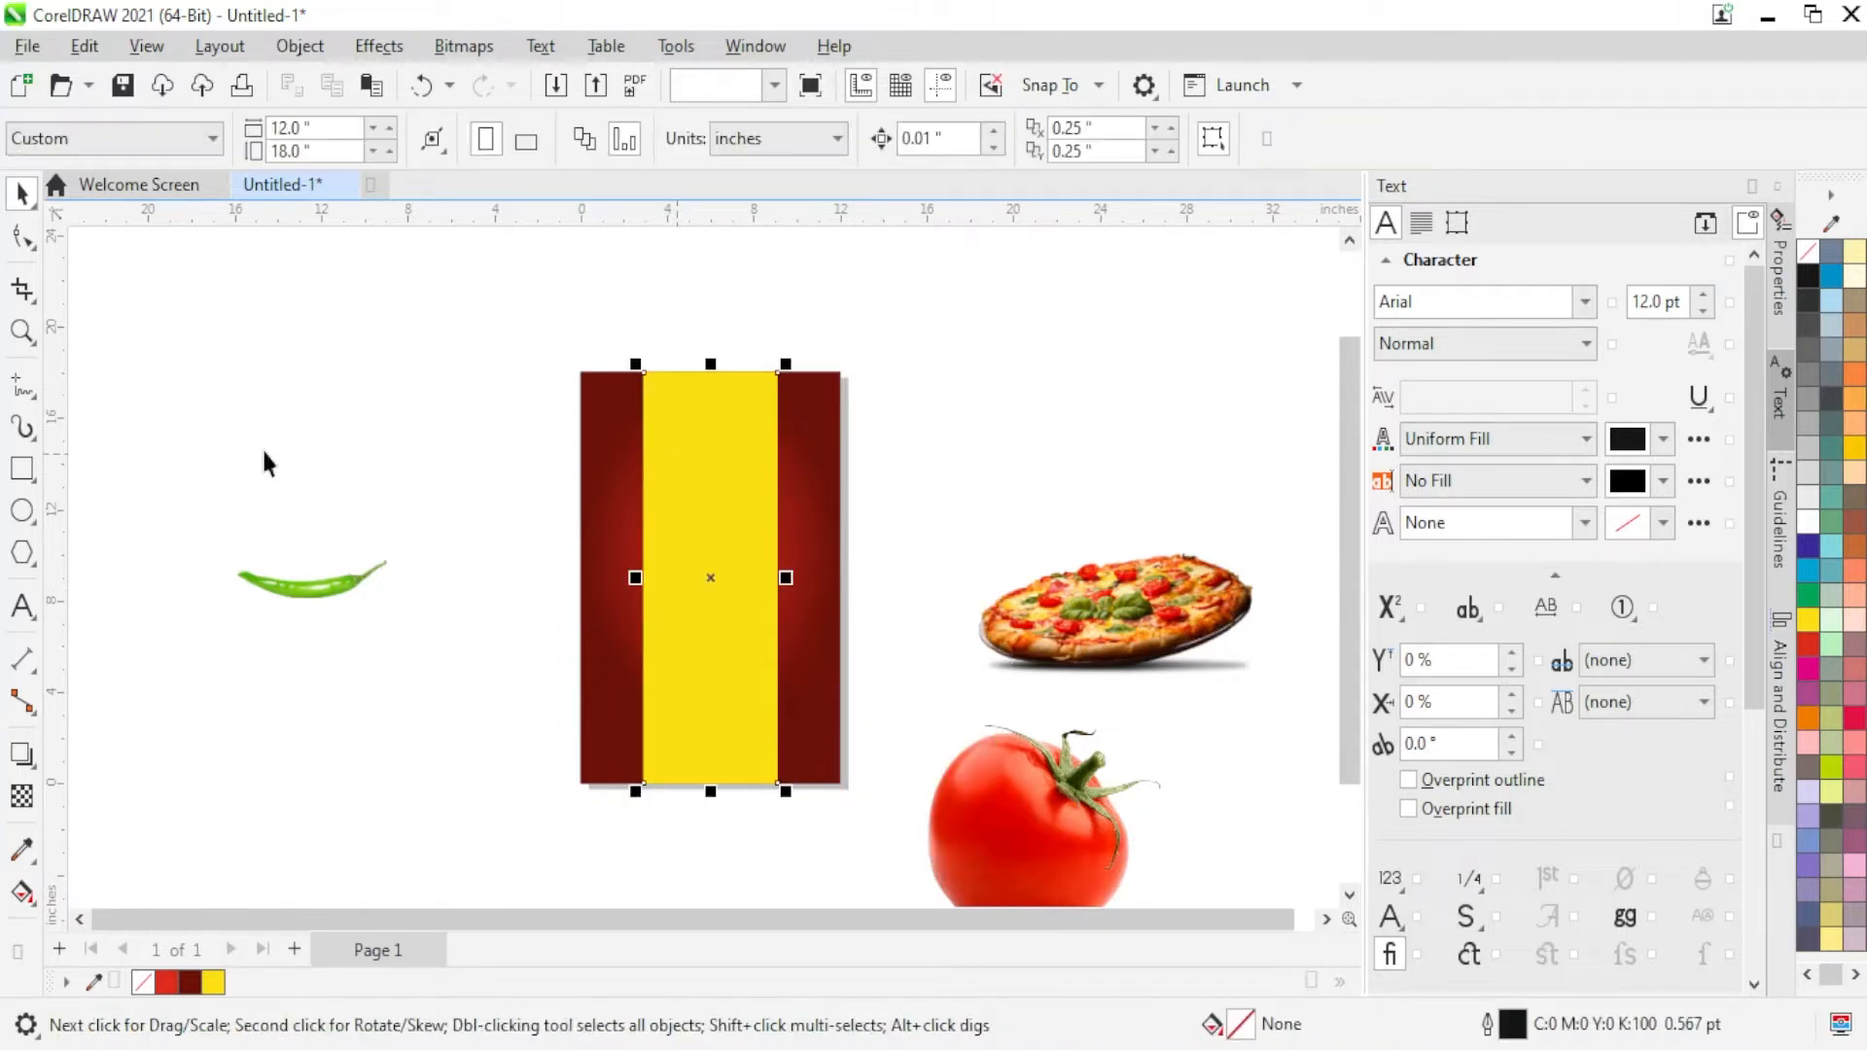
left_click(22, 238)
key("ctrl+q")
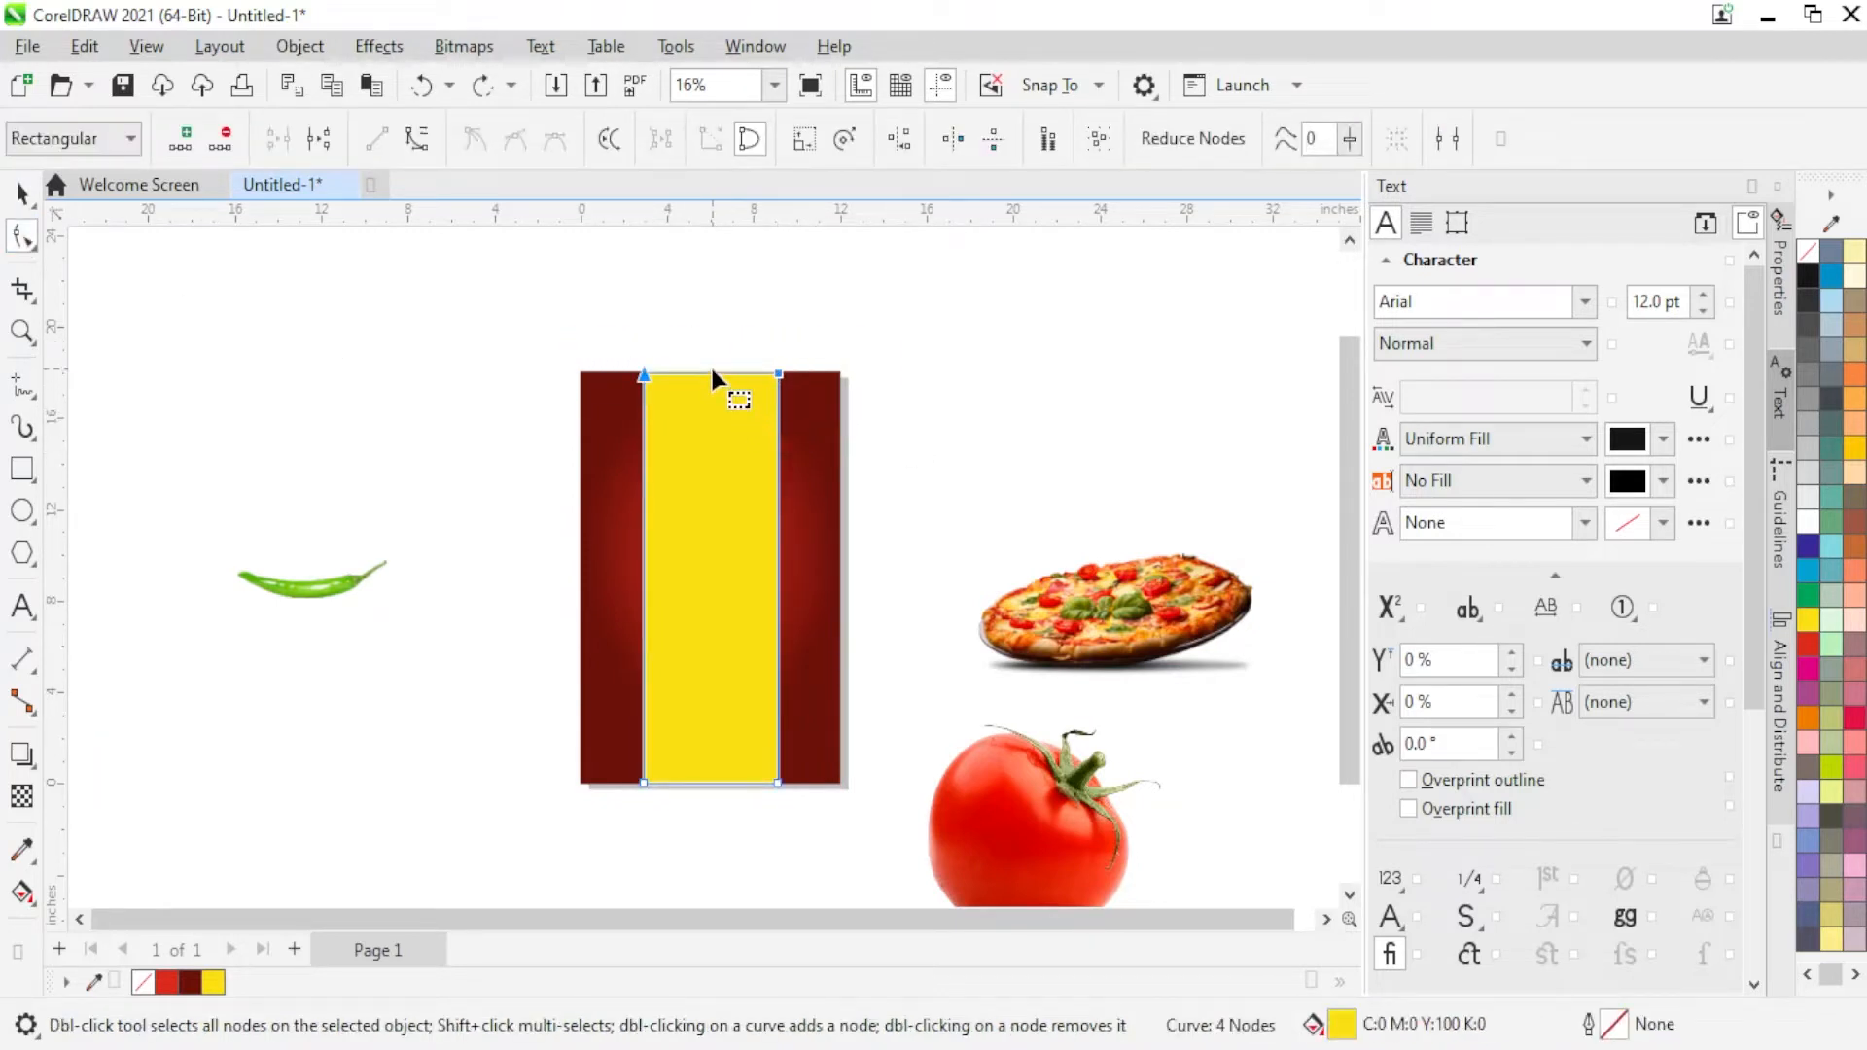
left_click_drag(712, 374, 719, 568)
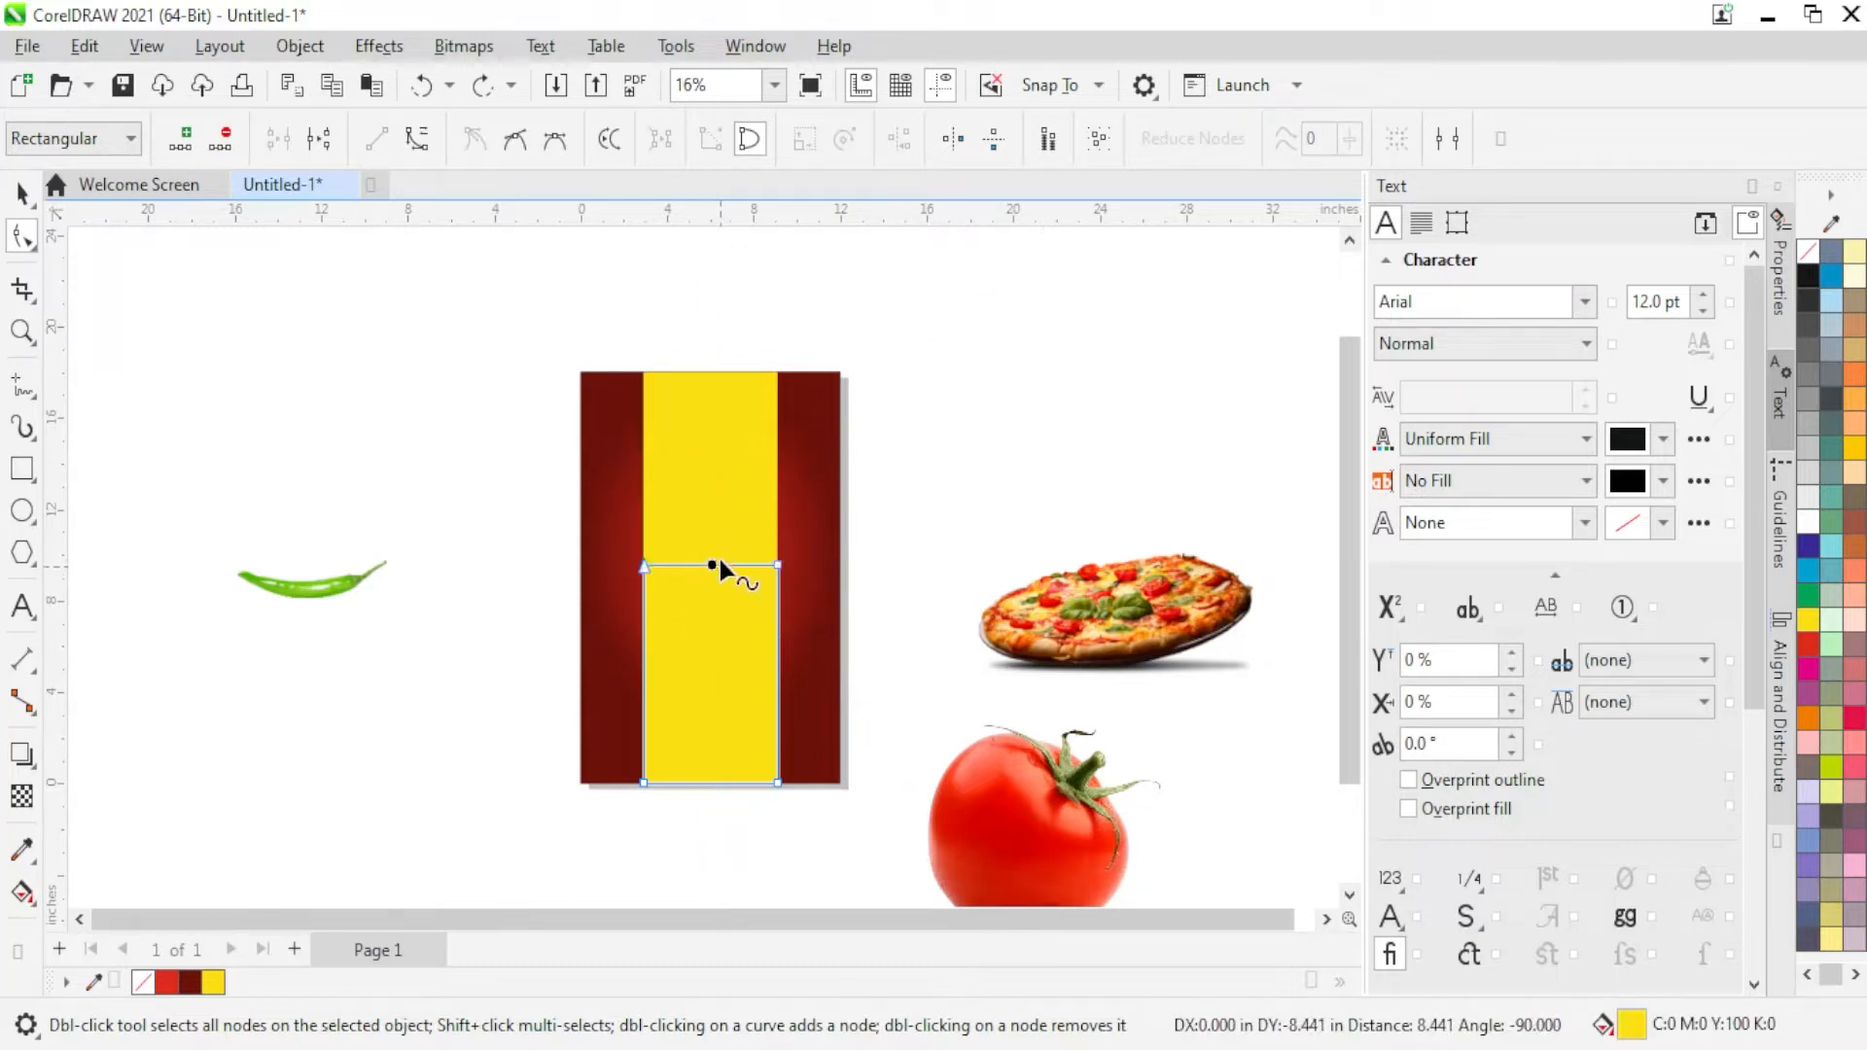
left_click(22, 193)
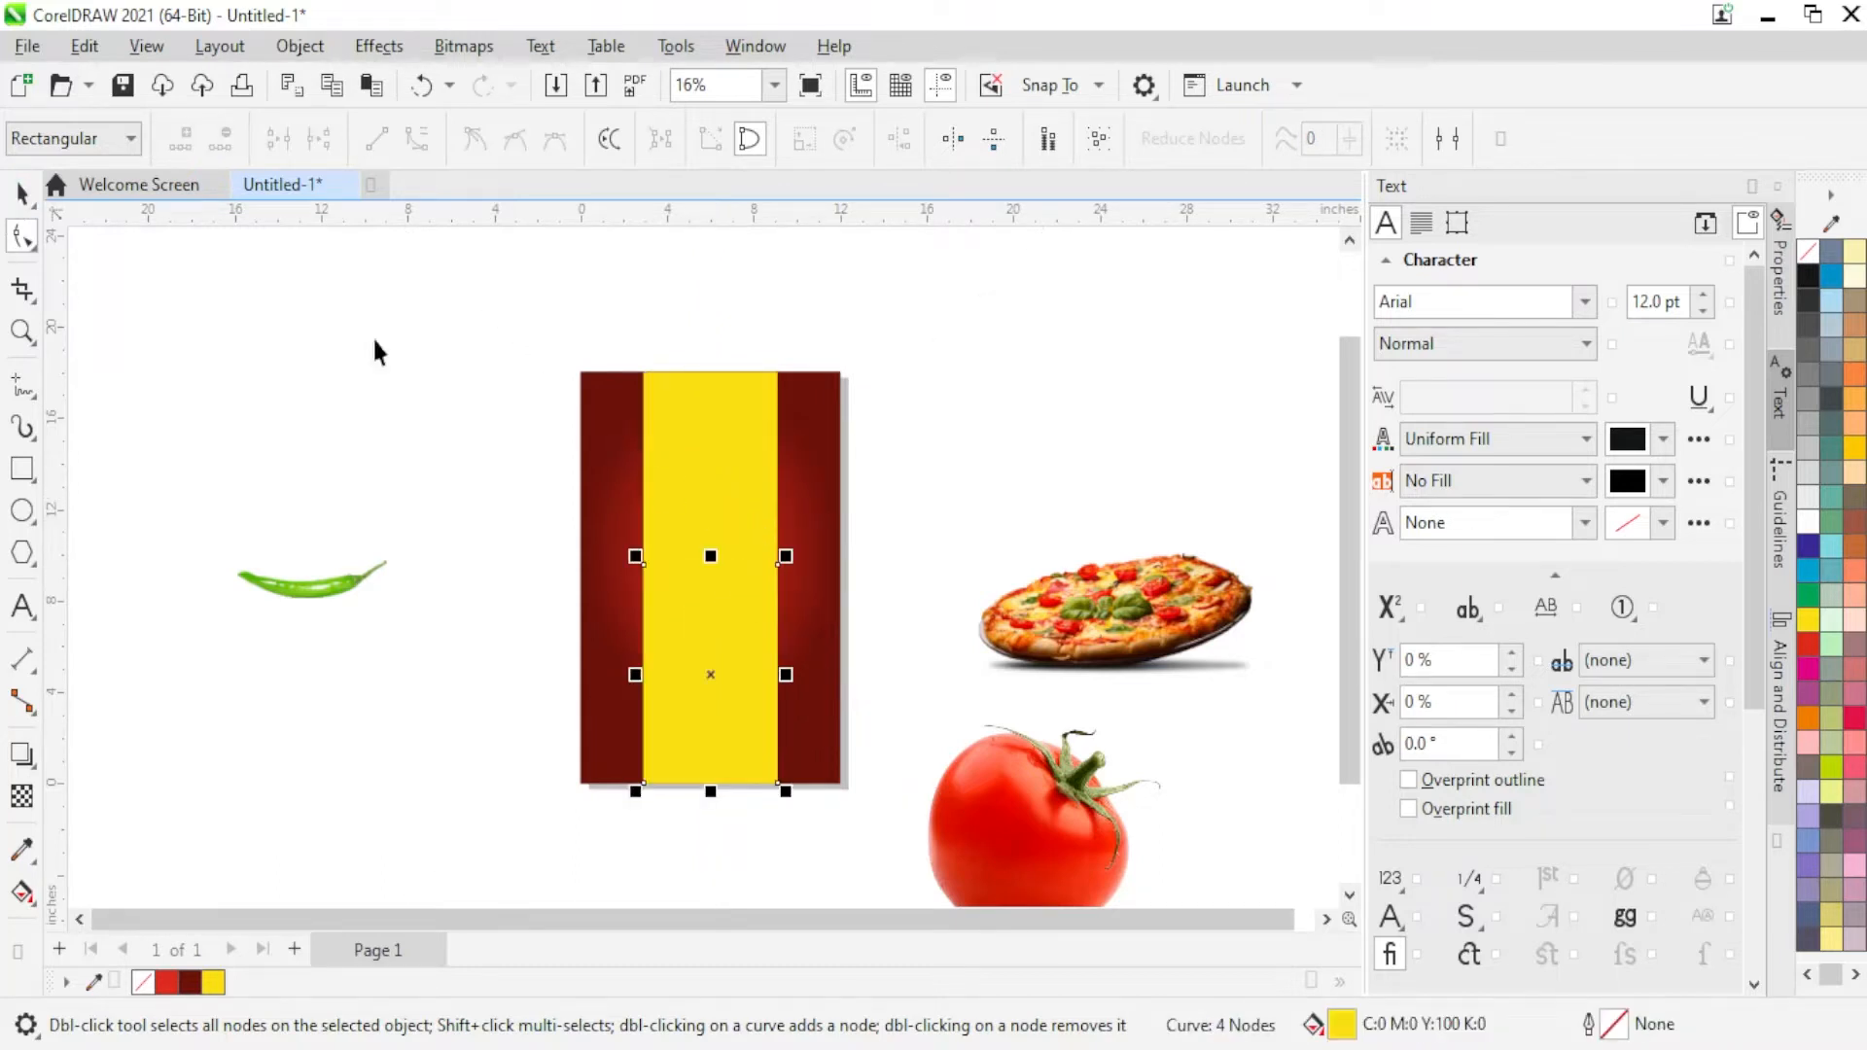
Step: Narrow both yellow shapes together to about 4.9 inches wide, keeping them centred on the page
left_click(675, 492, "shift")
scroll(649, 592, "up", 2)
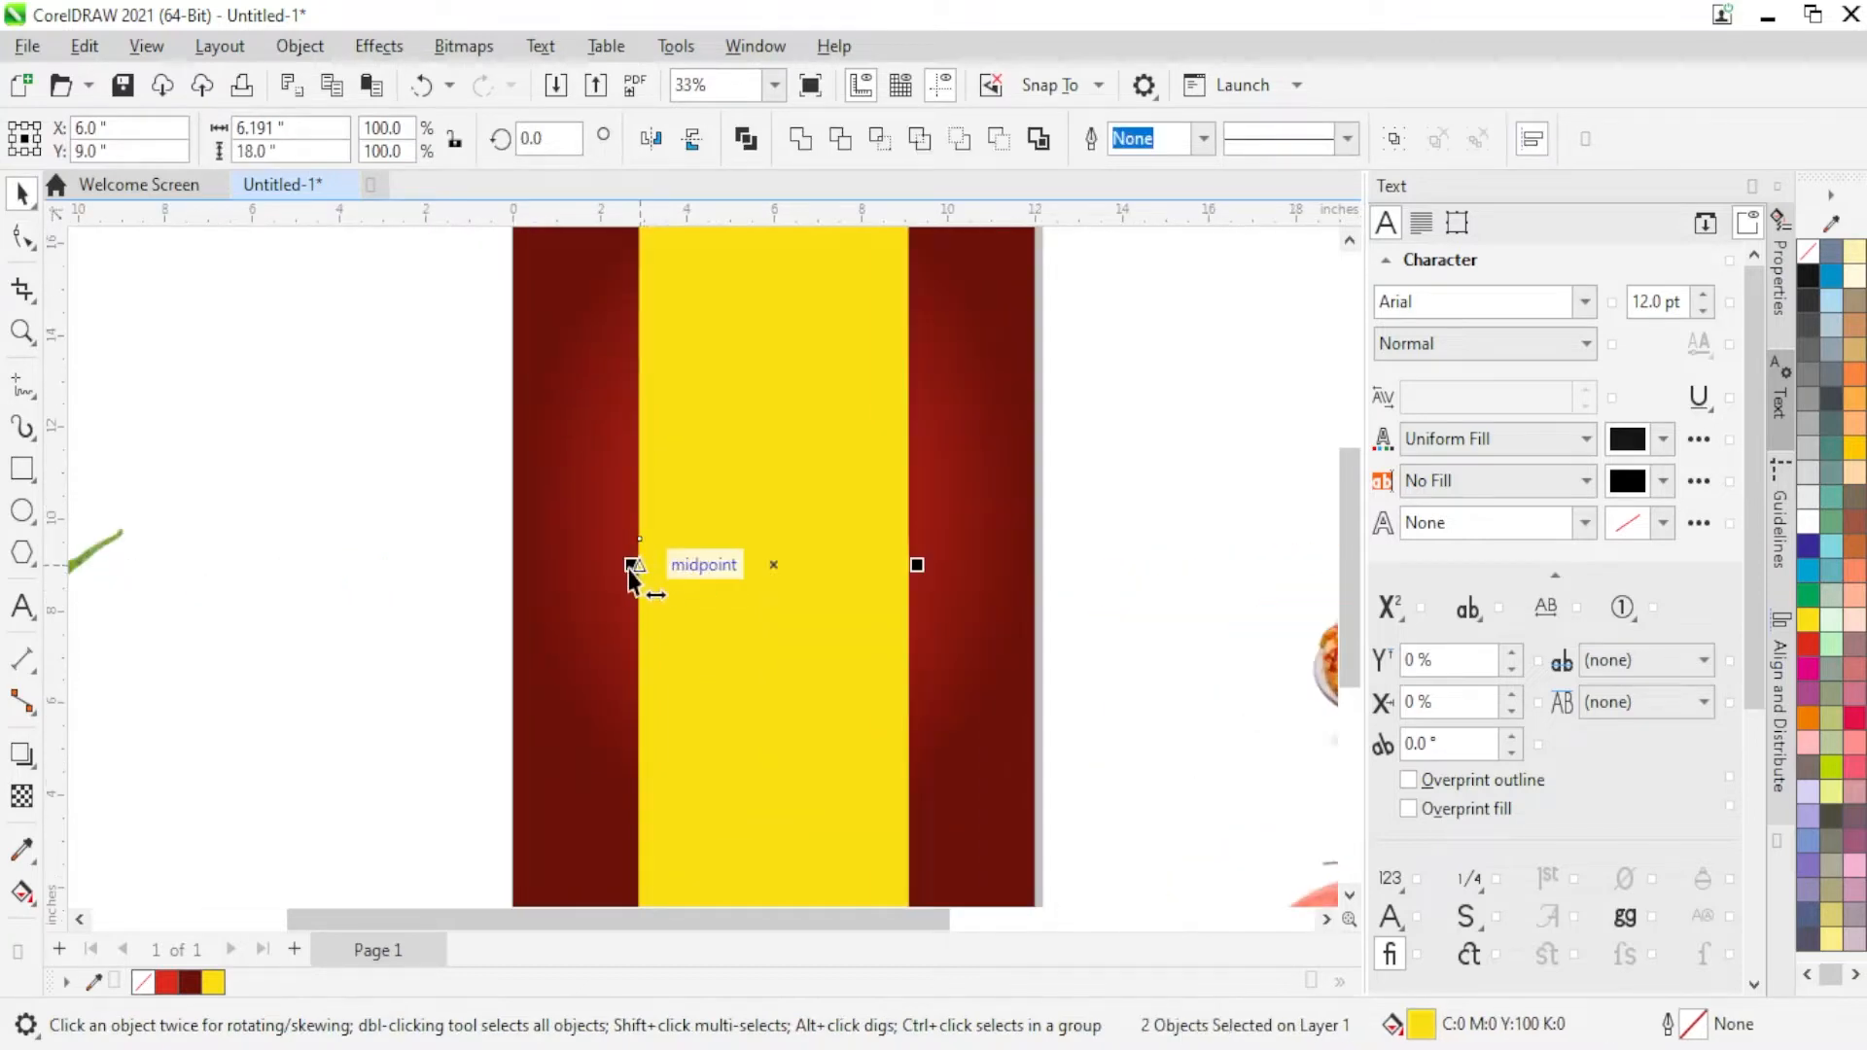
left_click_drag(631, 565, 657, 574)
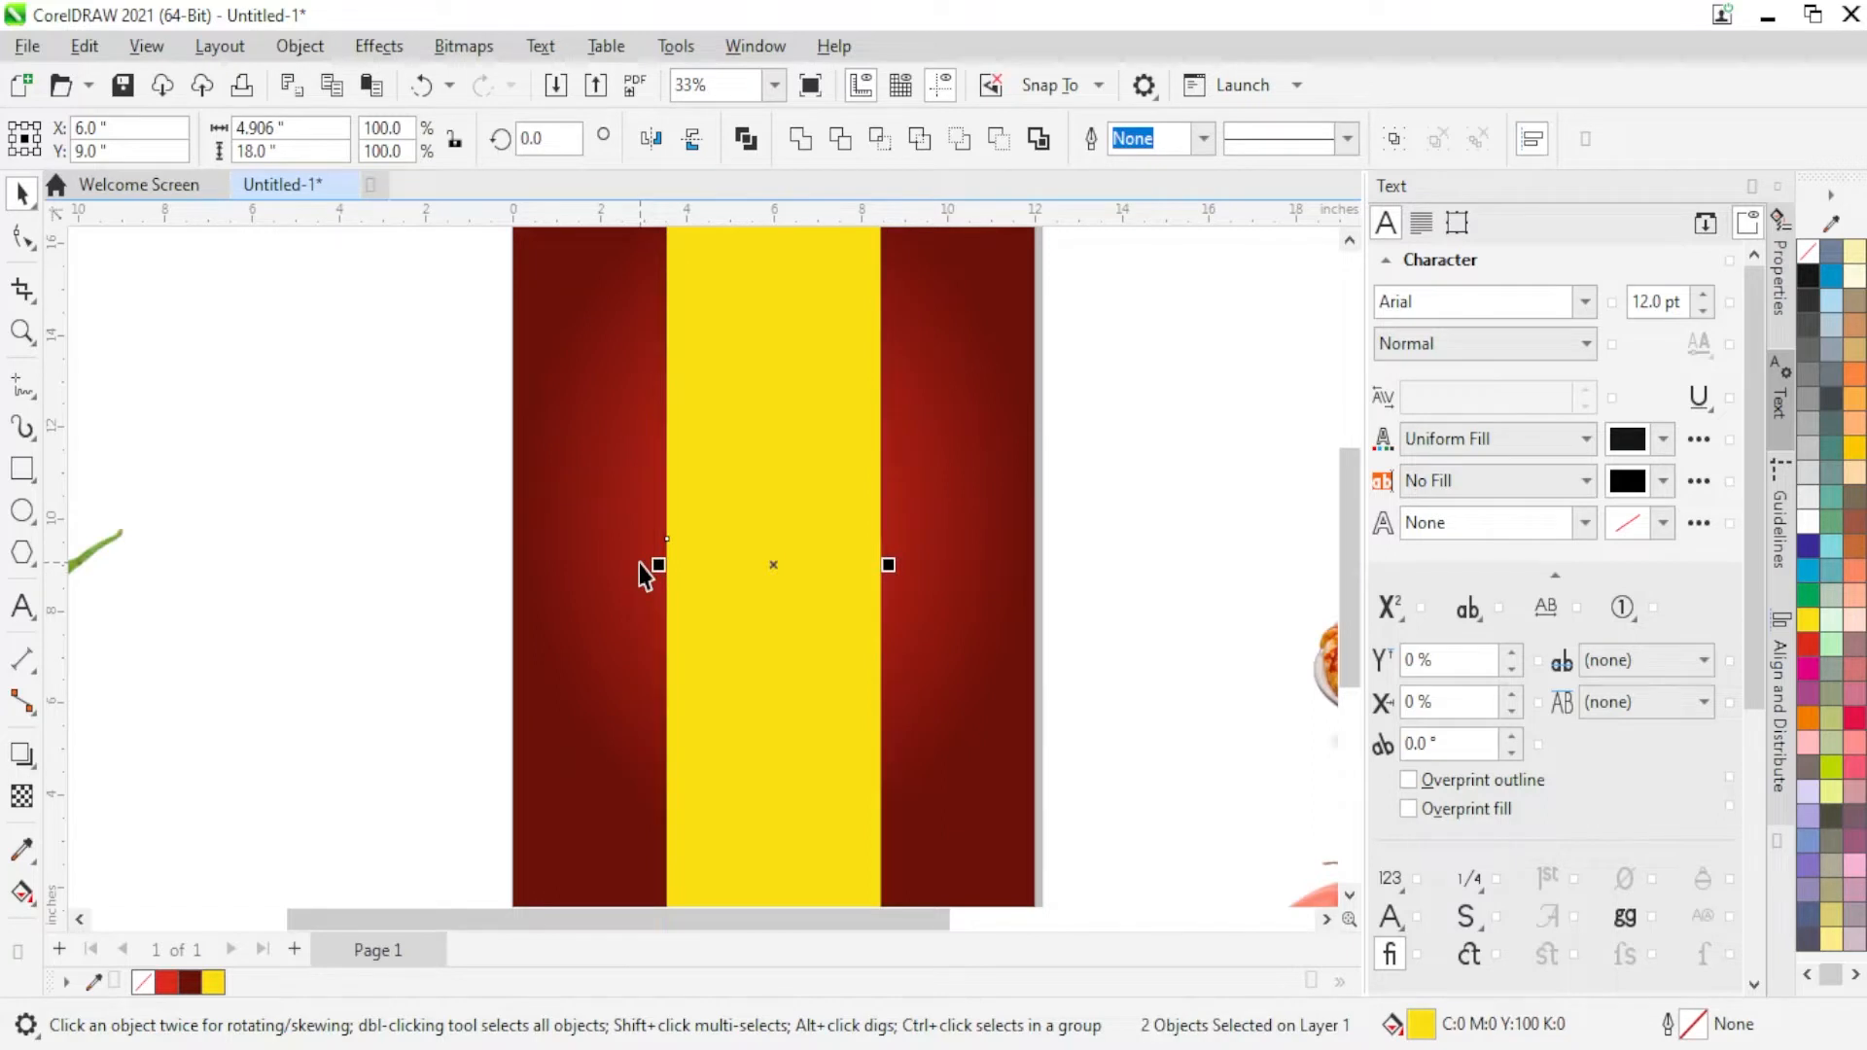
scroll(643, 574, "down", 2)
Step: Shorten the lower yellow shape to about 7.6 inches high and spread its bottom corners to the page's bottom corners
left_click(738, 604)
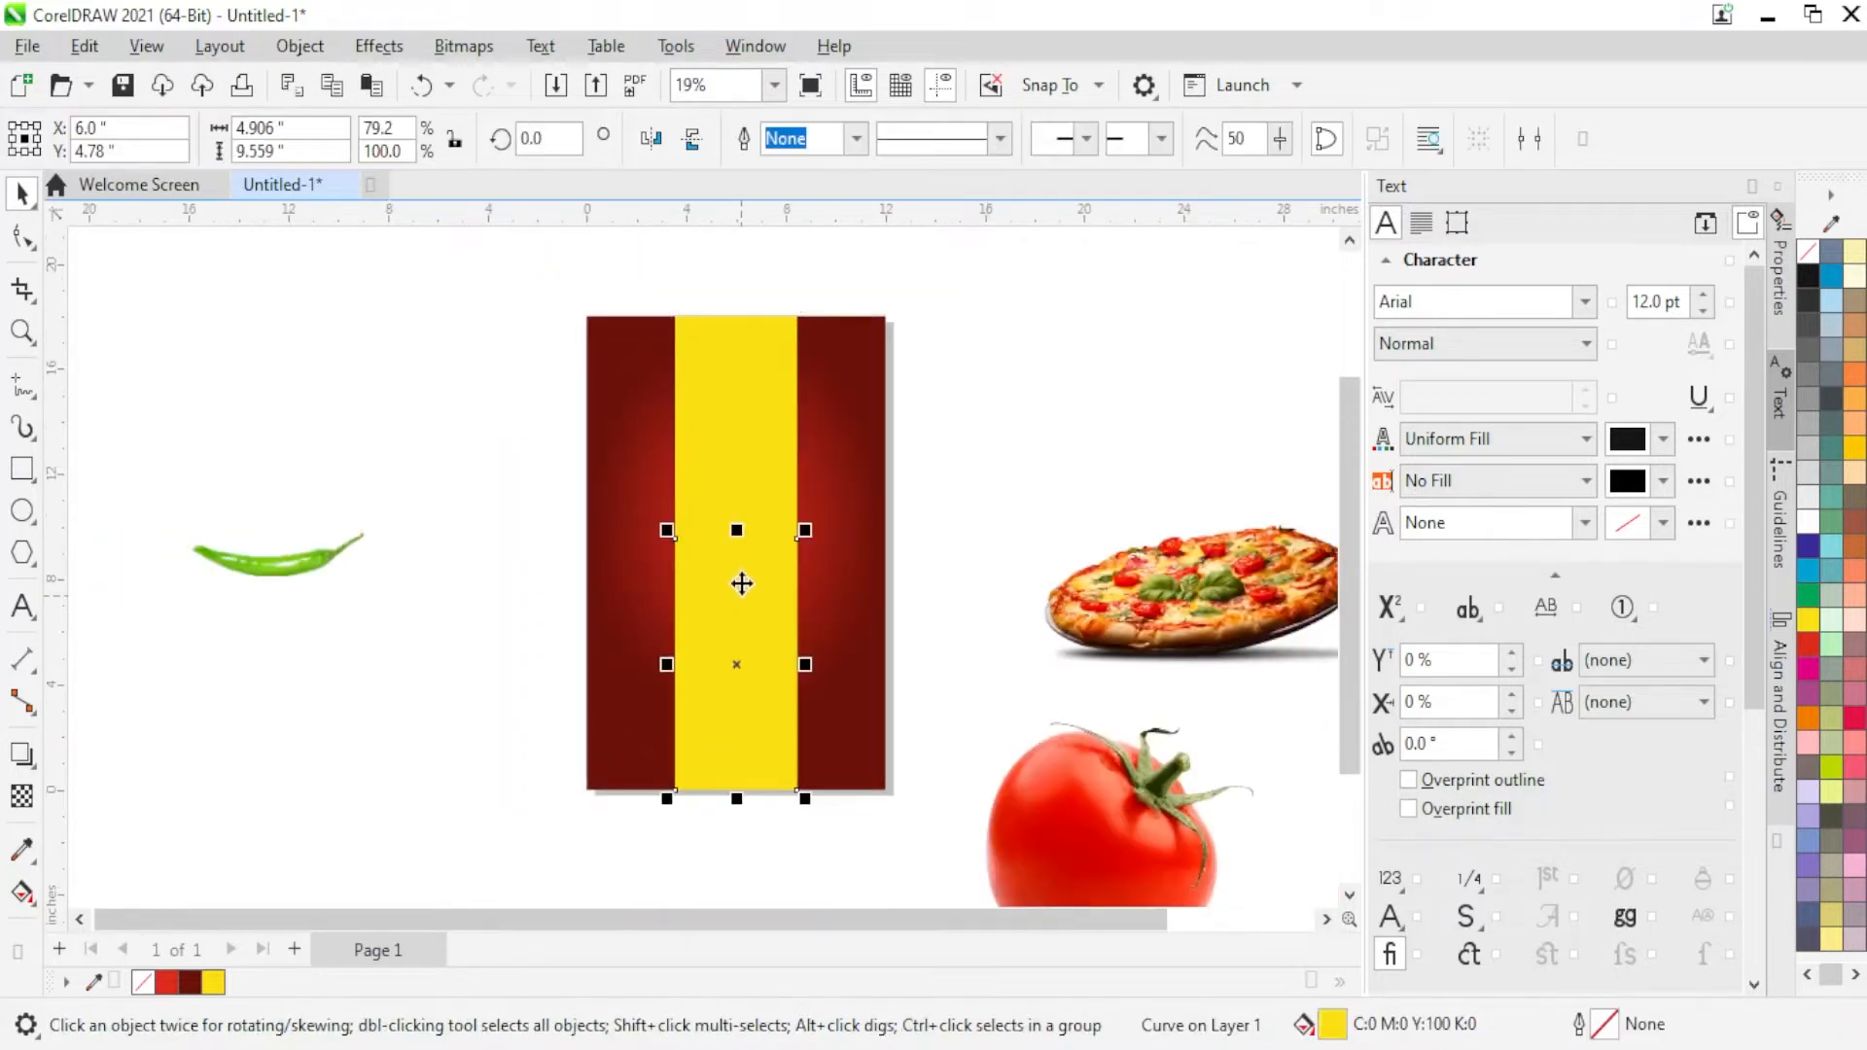
left_click_drag(738, 530, 739, 581)
left_click(18, 243)
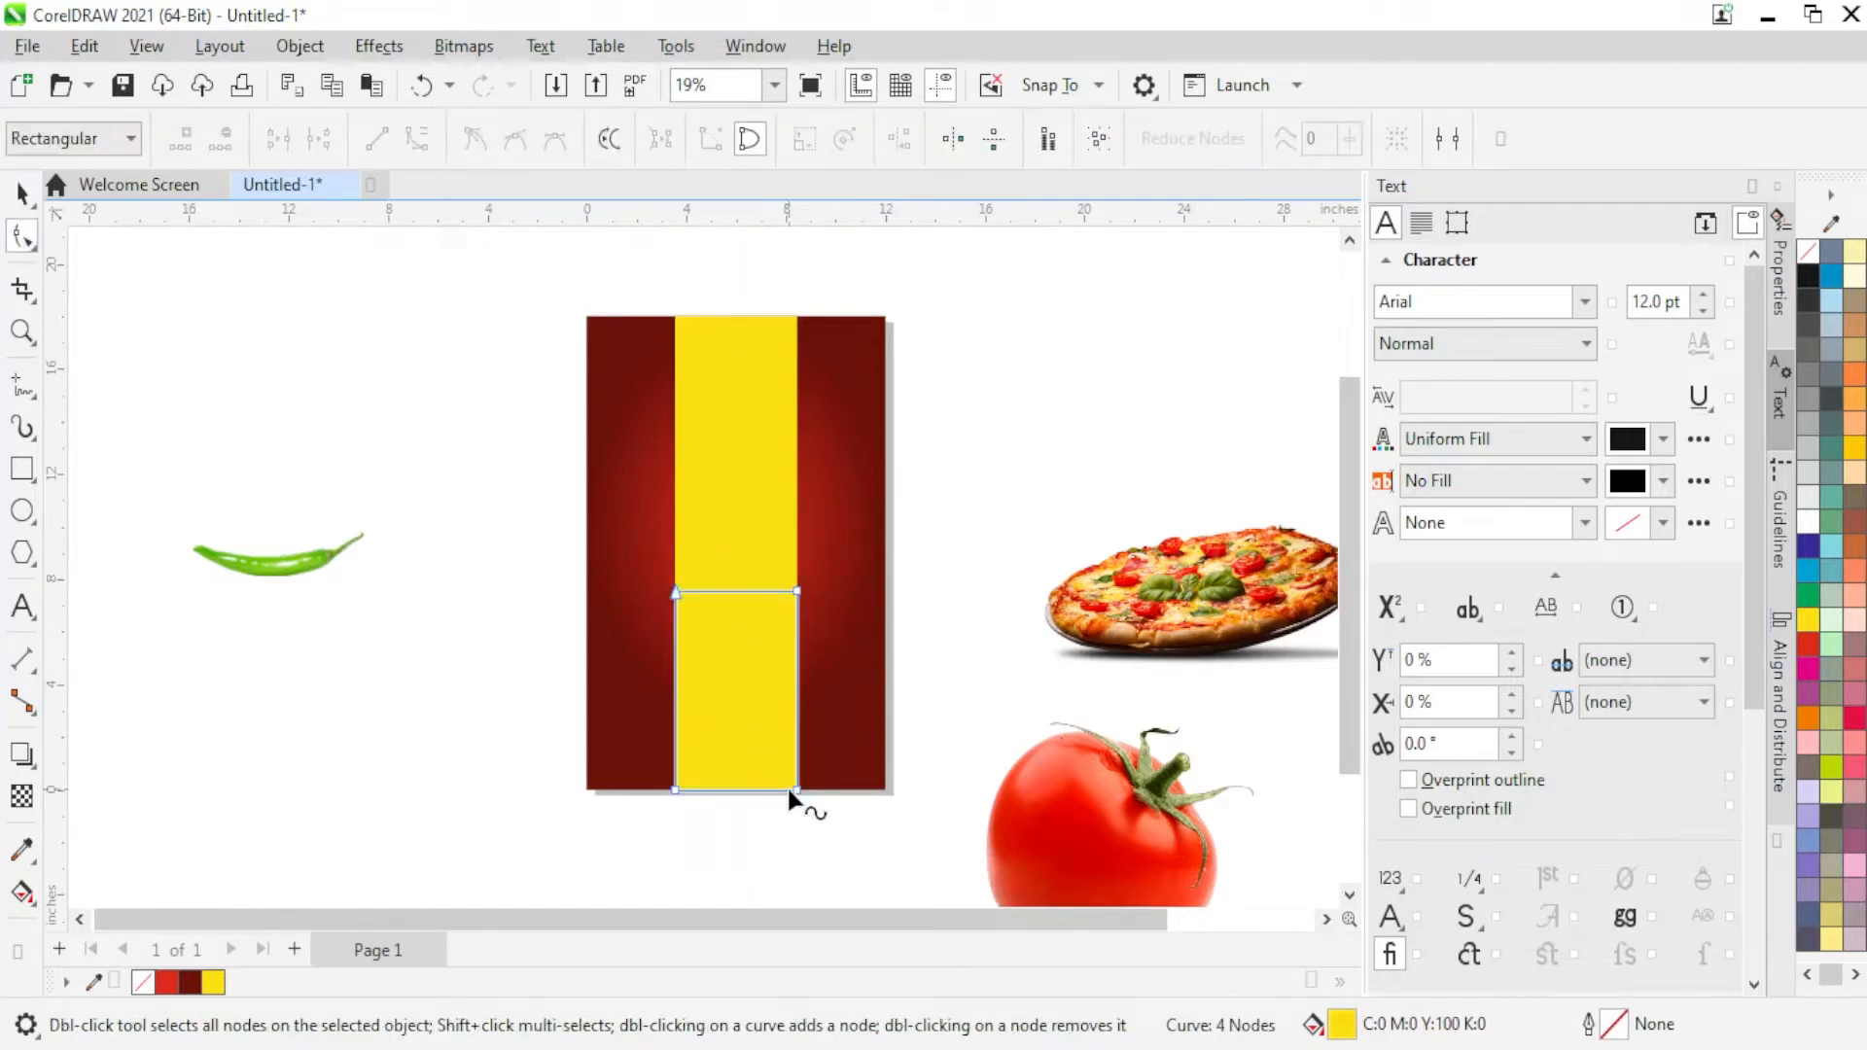
left_click_drag(795, 789, 886, 791)
left_click_drag(677, 787, 587, 790)
scroll(871, 751, "up", 3)
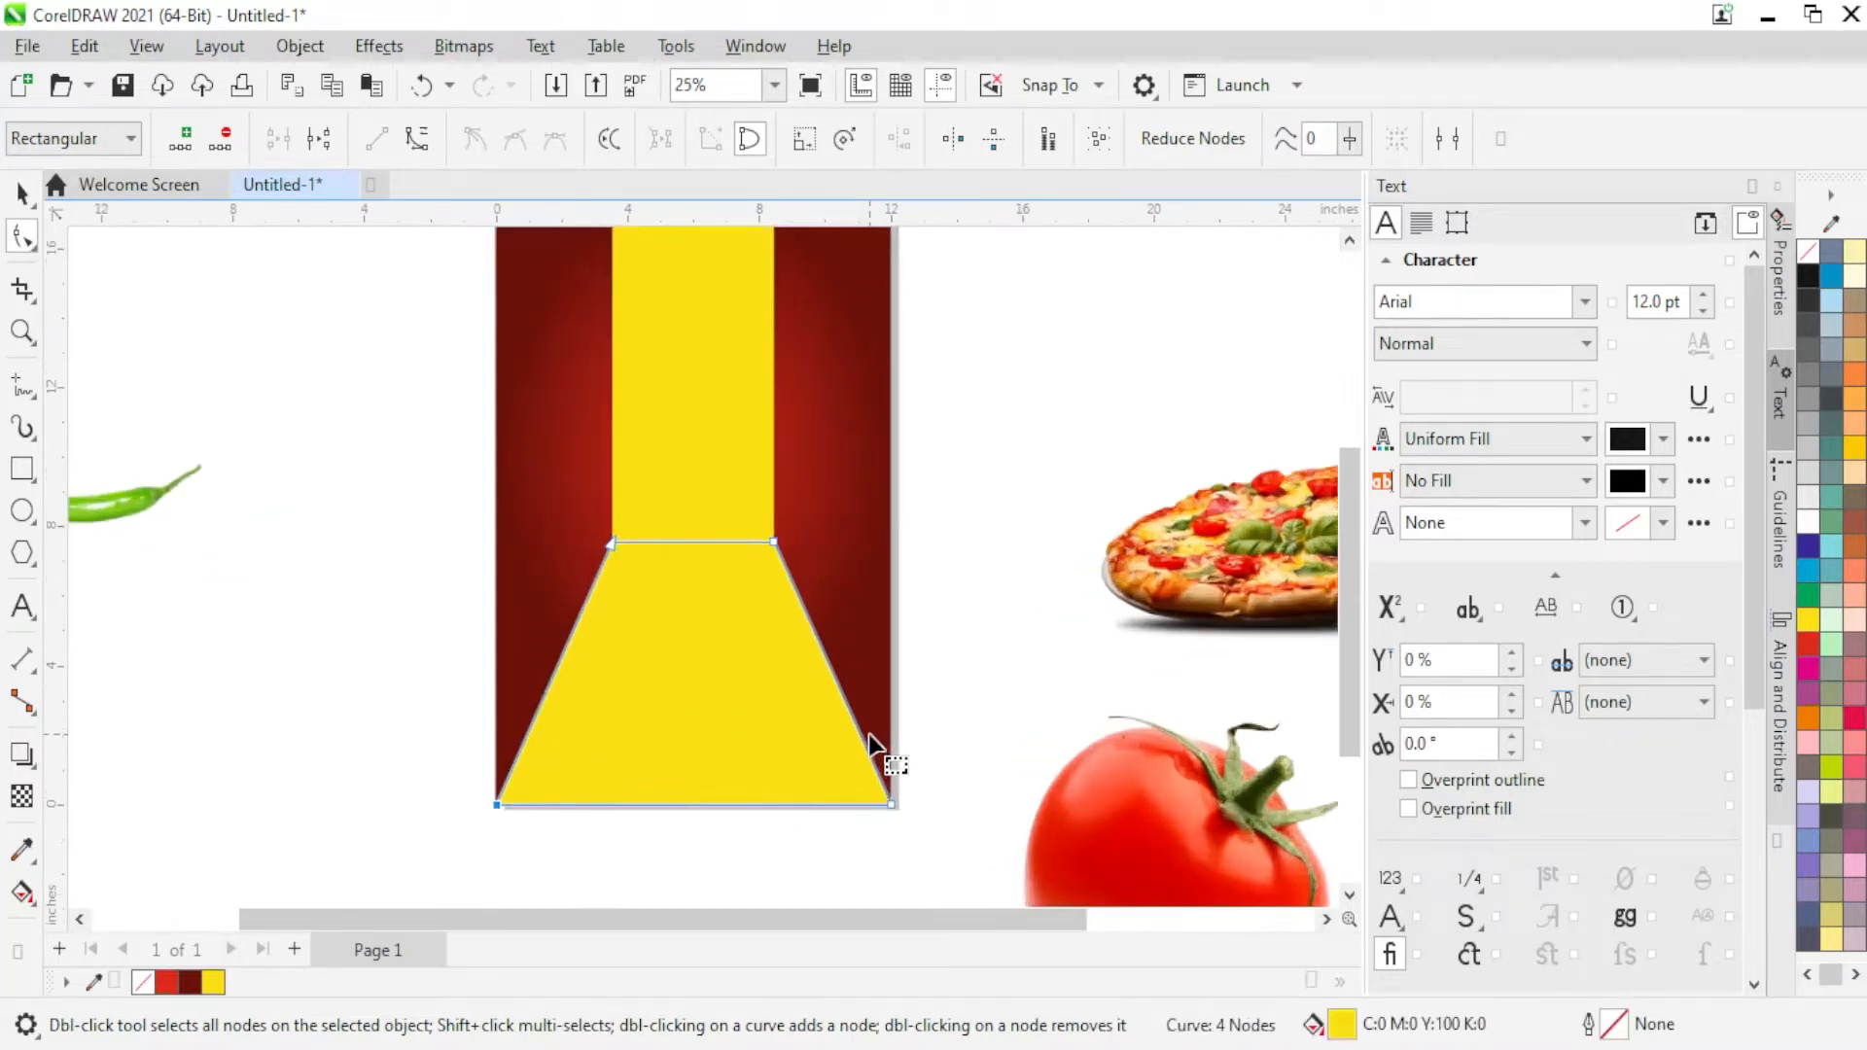
scroll(863, 757, "up", 2)
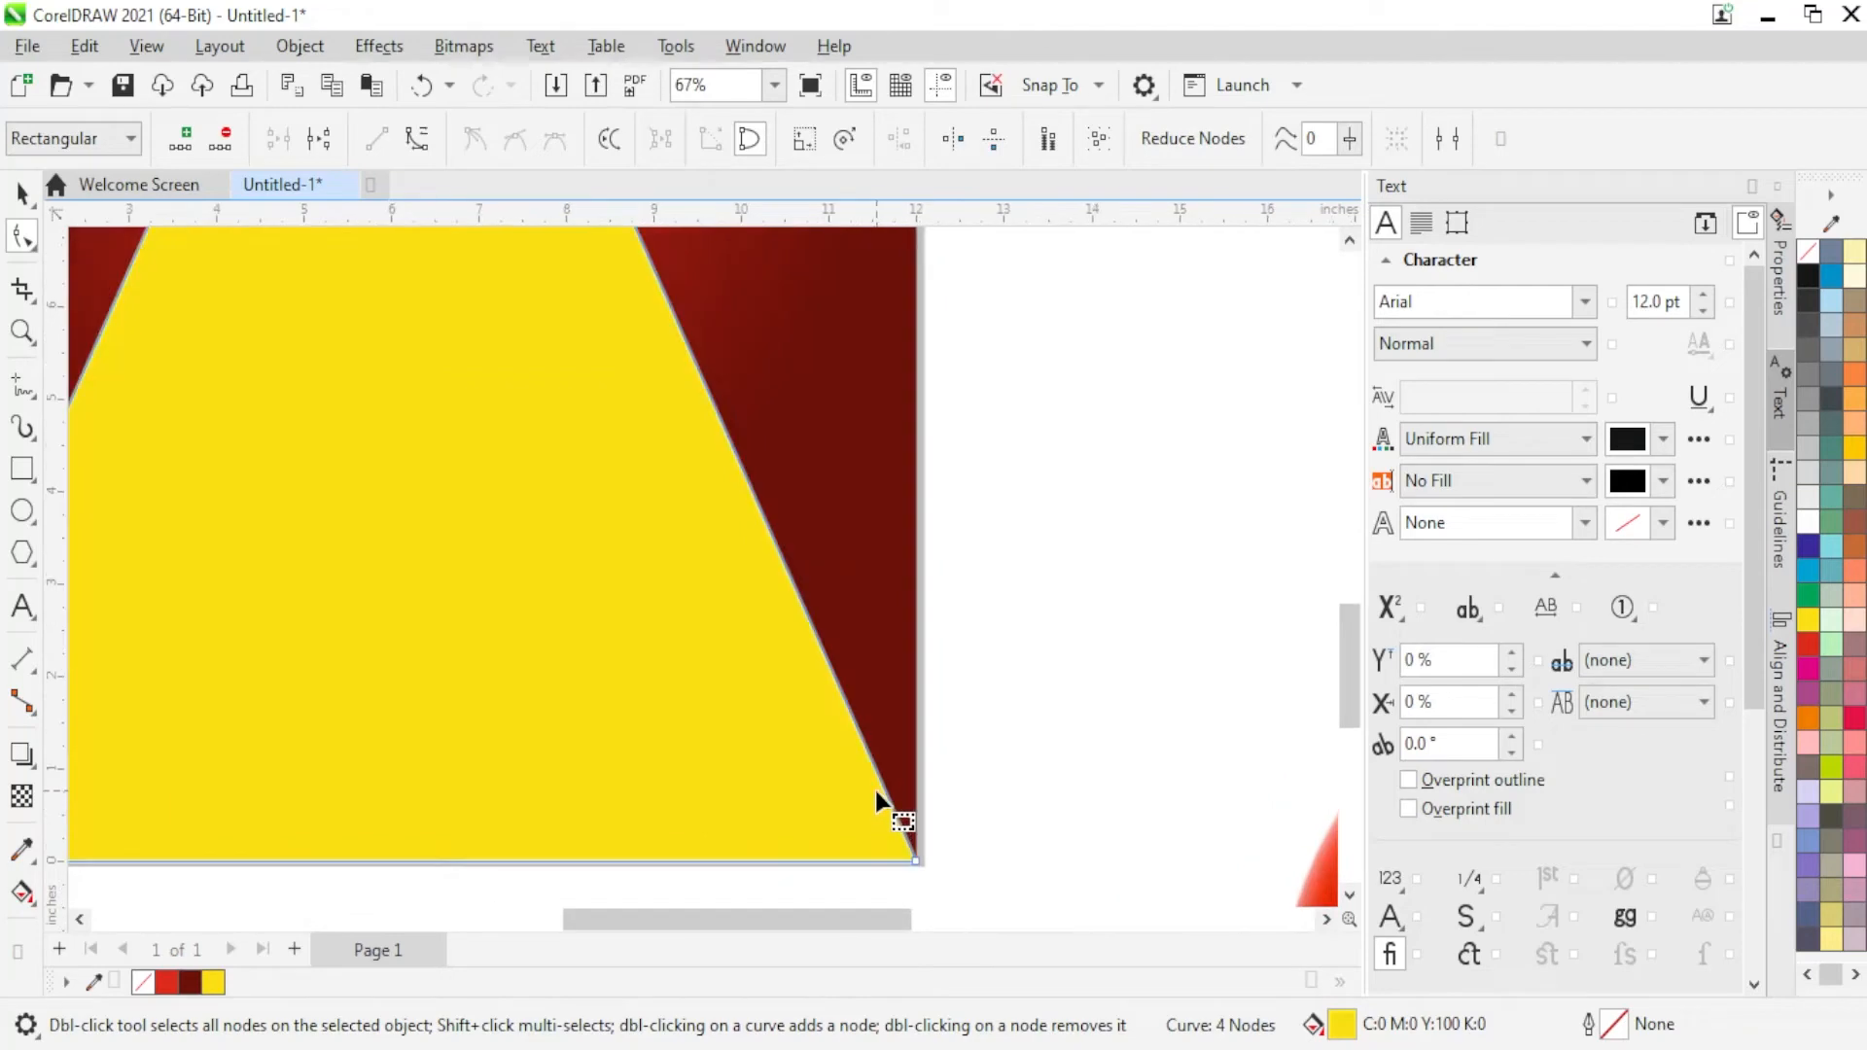
scroll(975, 763, "down", 1)
scroll(971, 757, "down", 2)
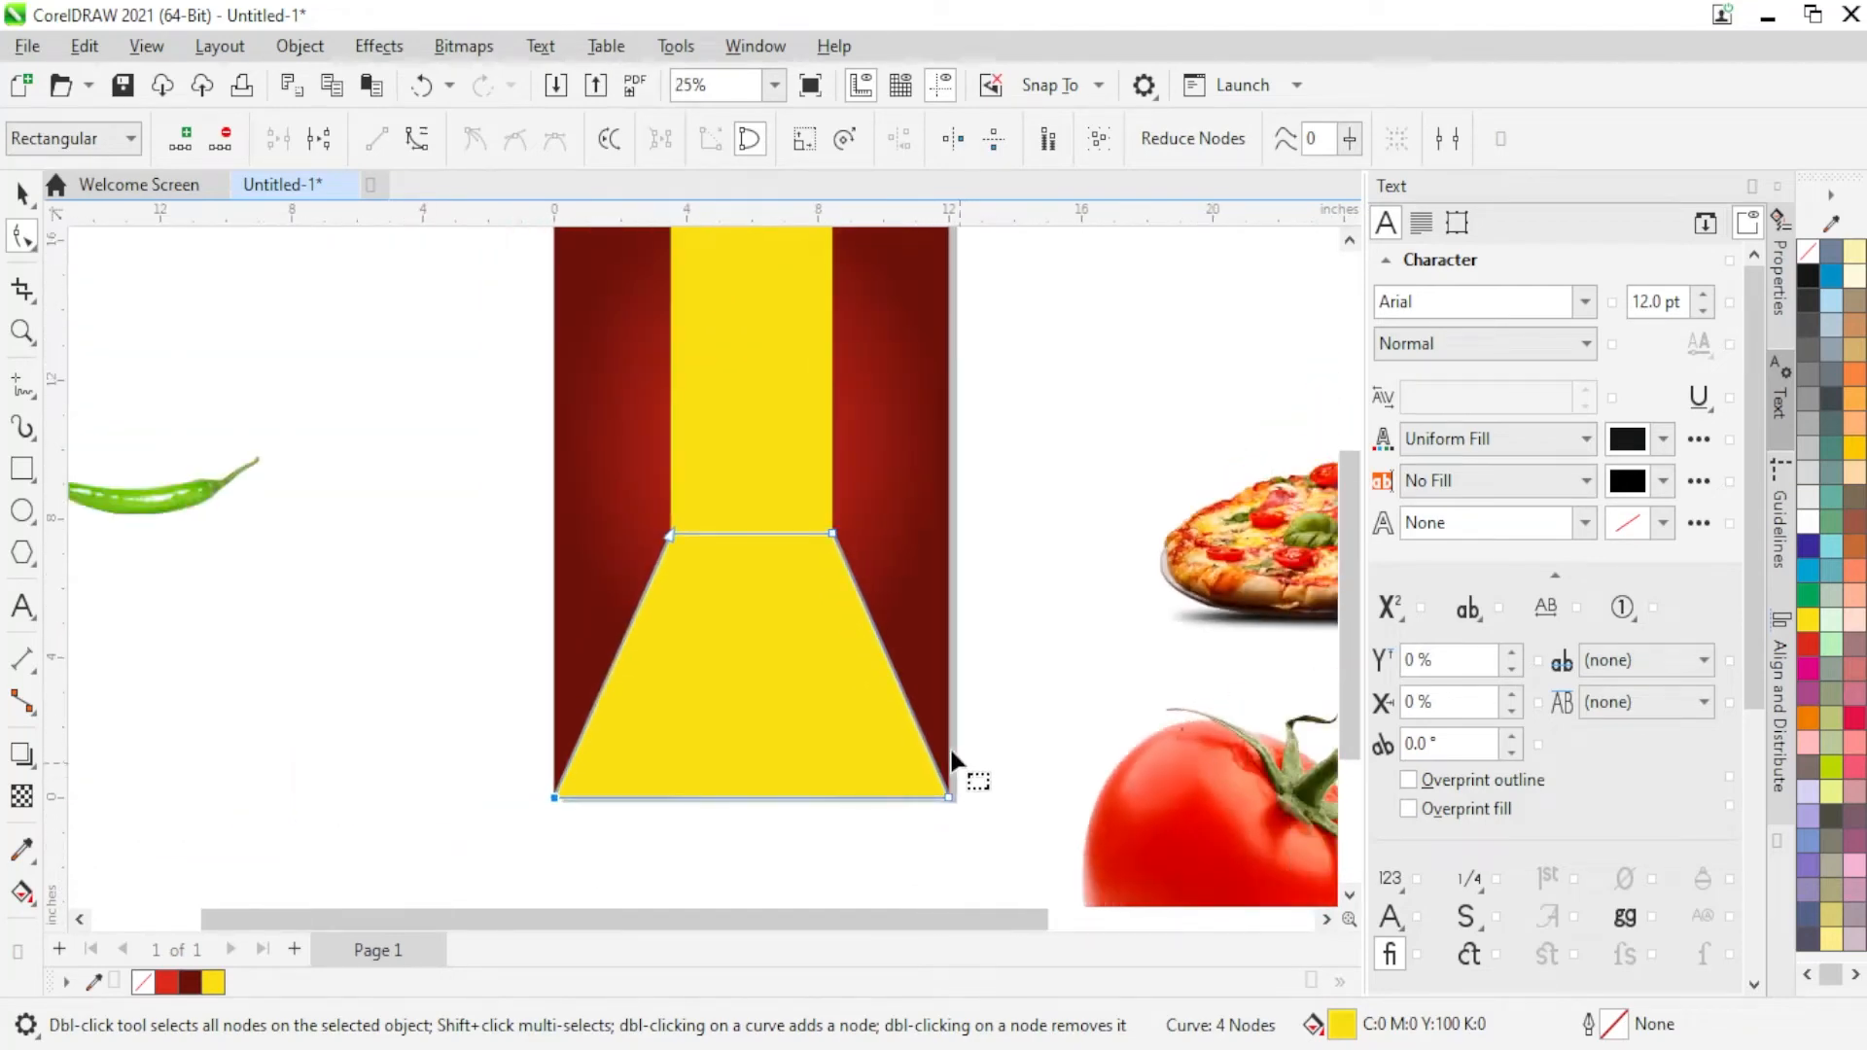
left_click(19, 197)
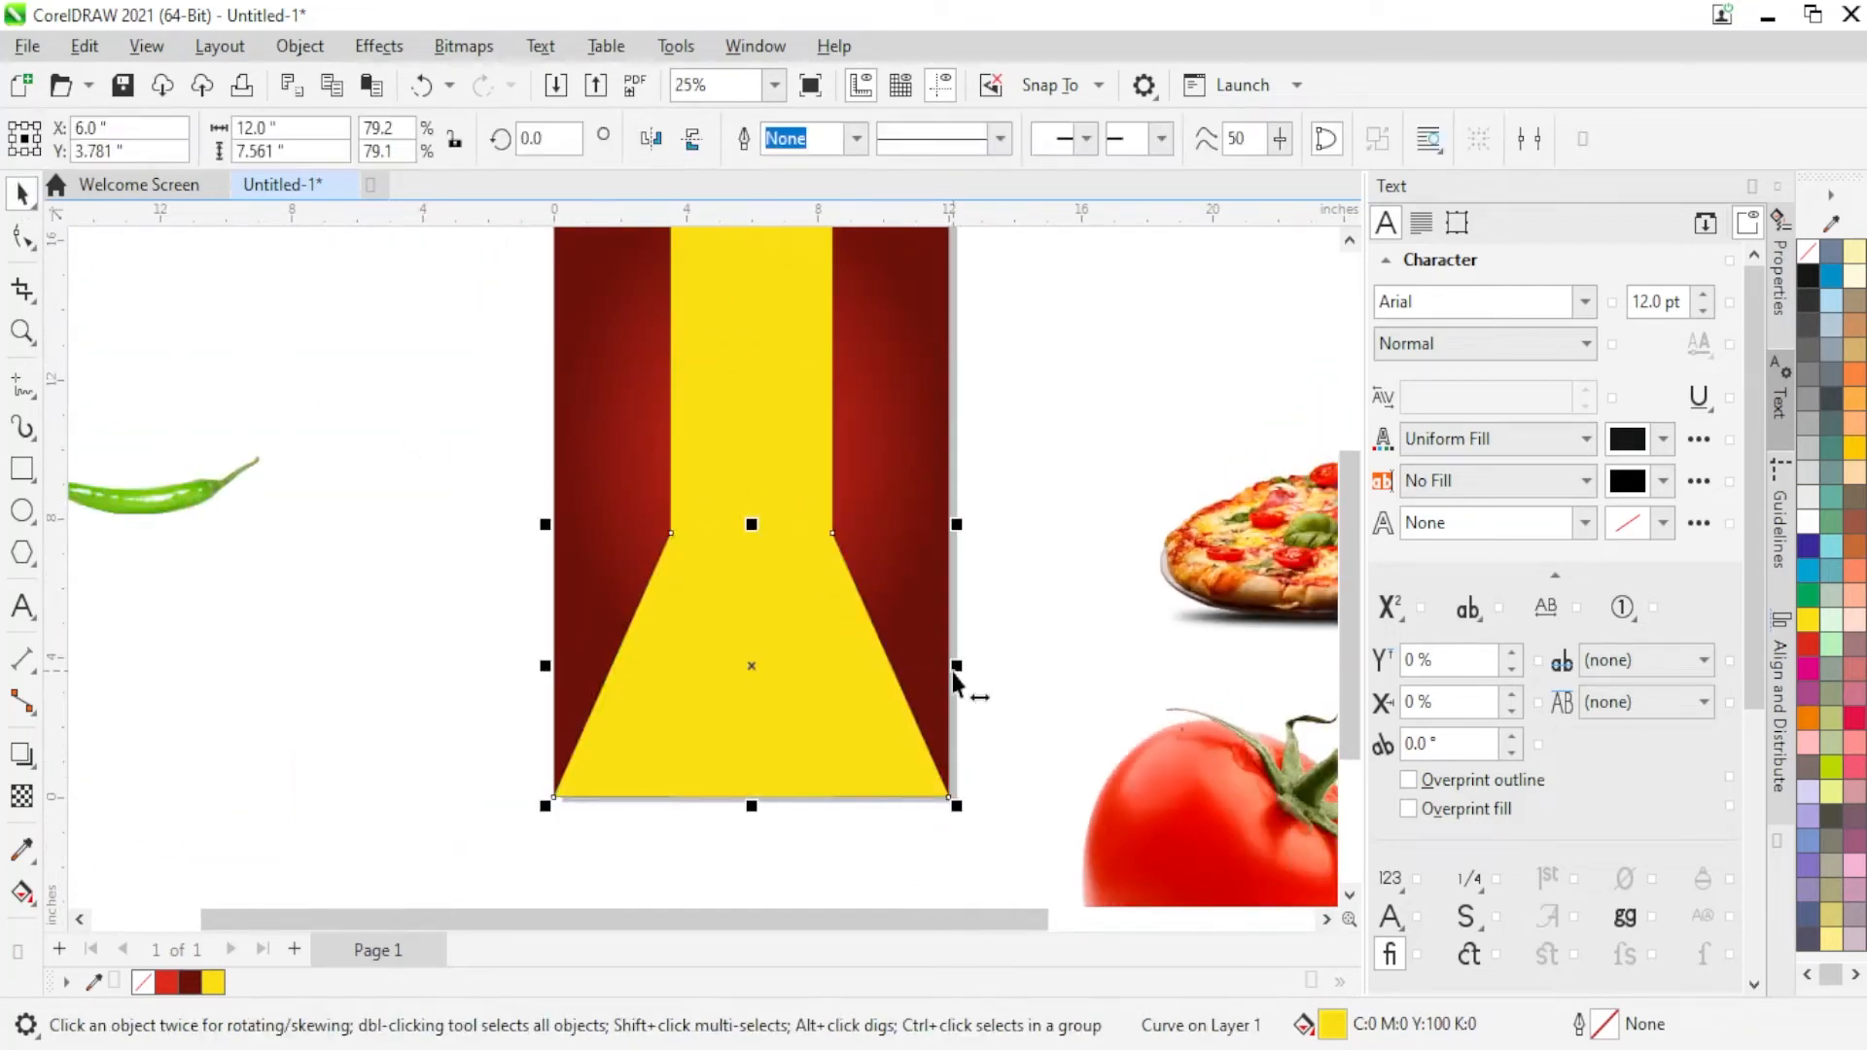
Step: Widen the flared yellow shape to about 13.1 inches, then lower its top edge and align the upper corners with the stripe's sides
left_click_drag(956, 665, 974, 662)
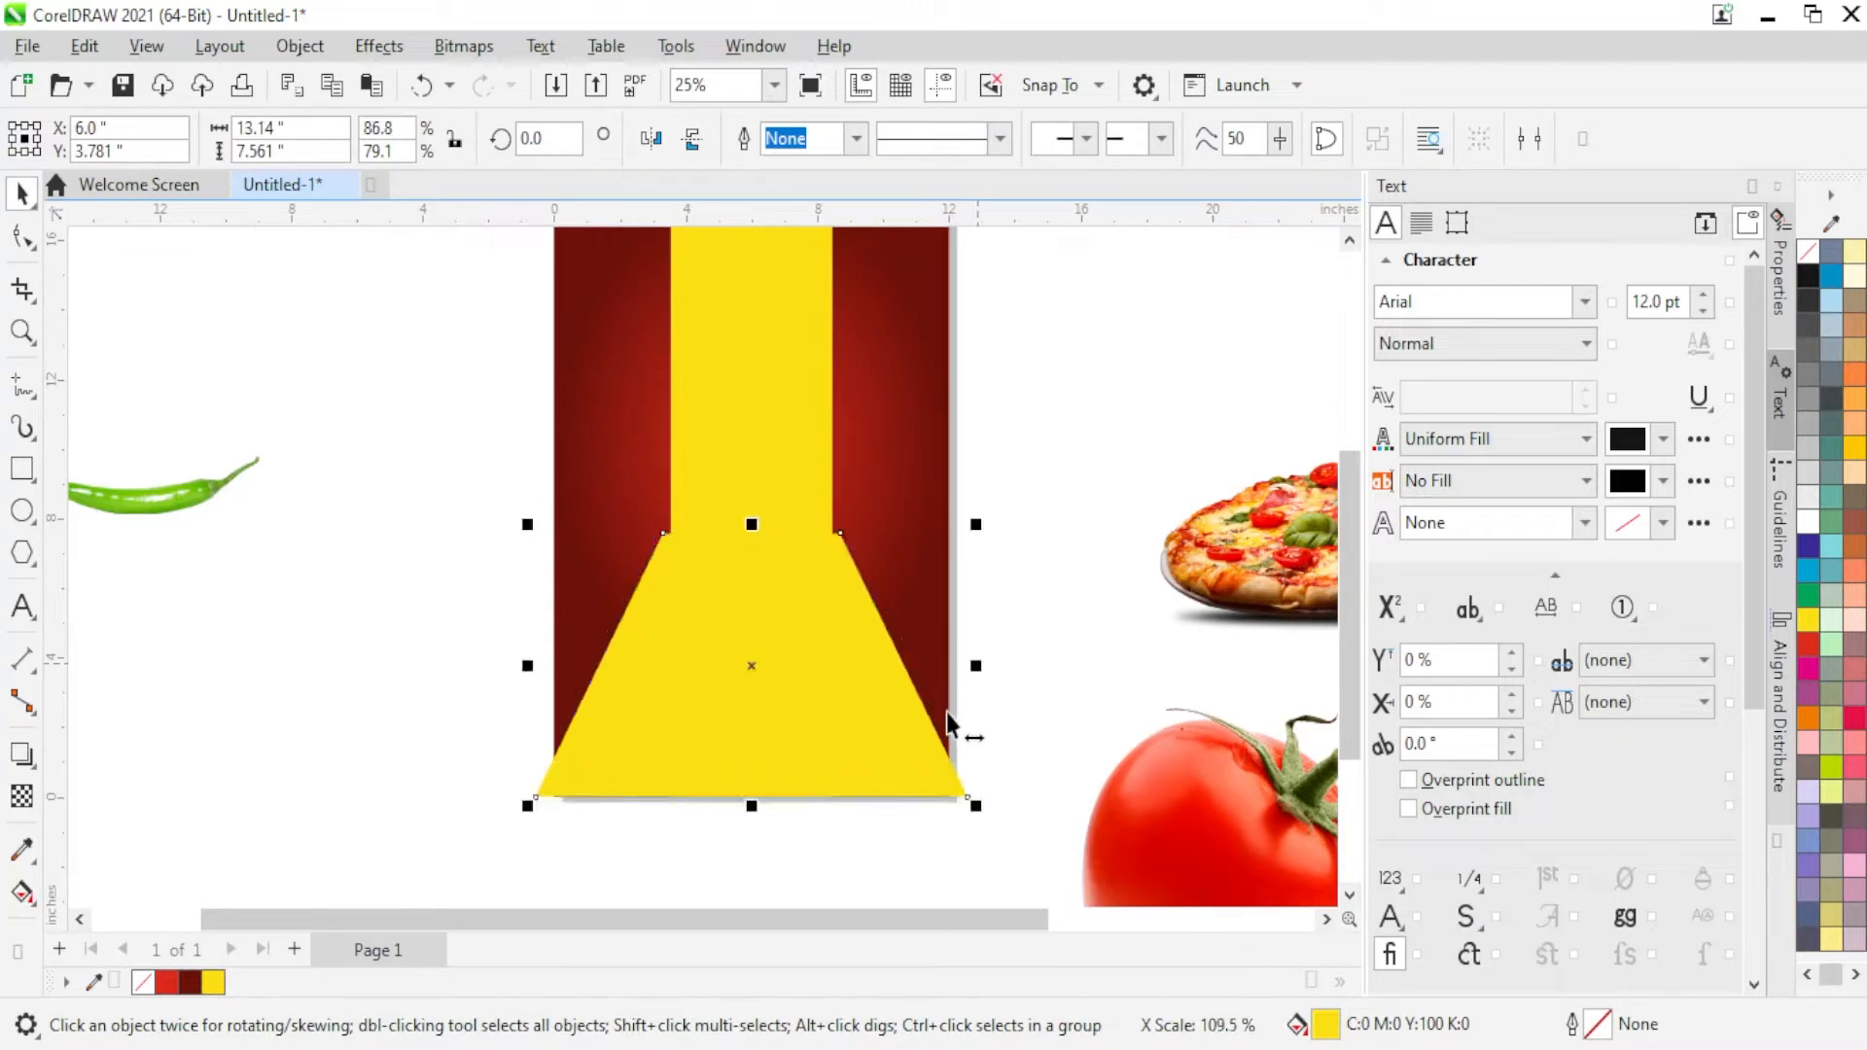
scroll(768, 569, "up", 1)
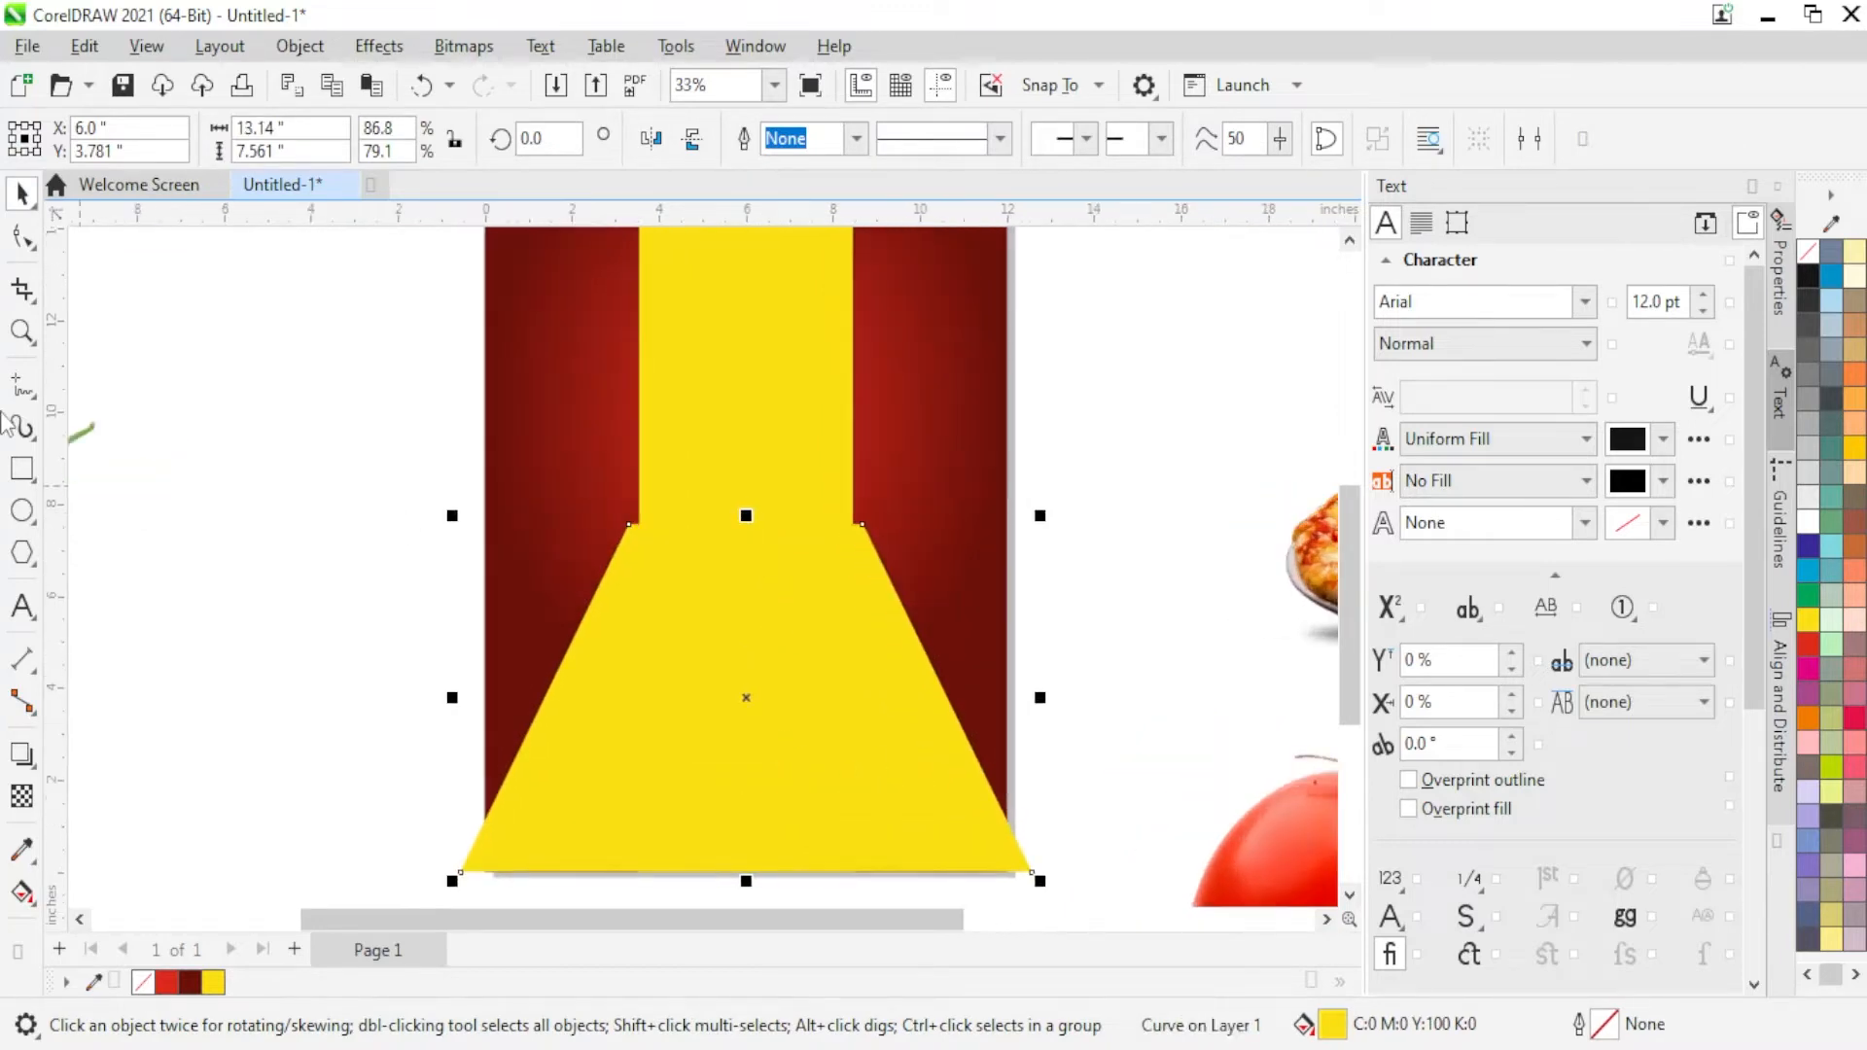
left_click(21, 239)
scroll(708, 525, "up", 1)
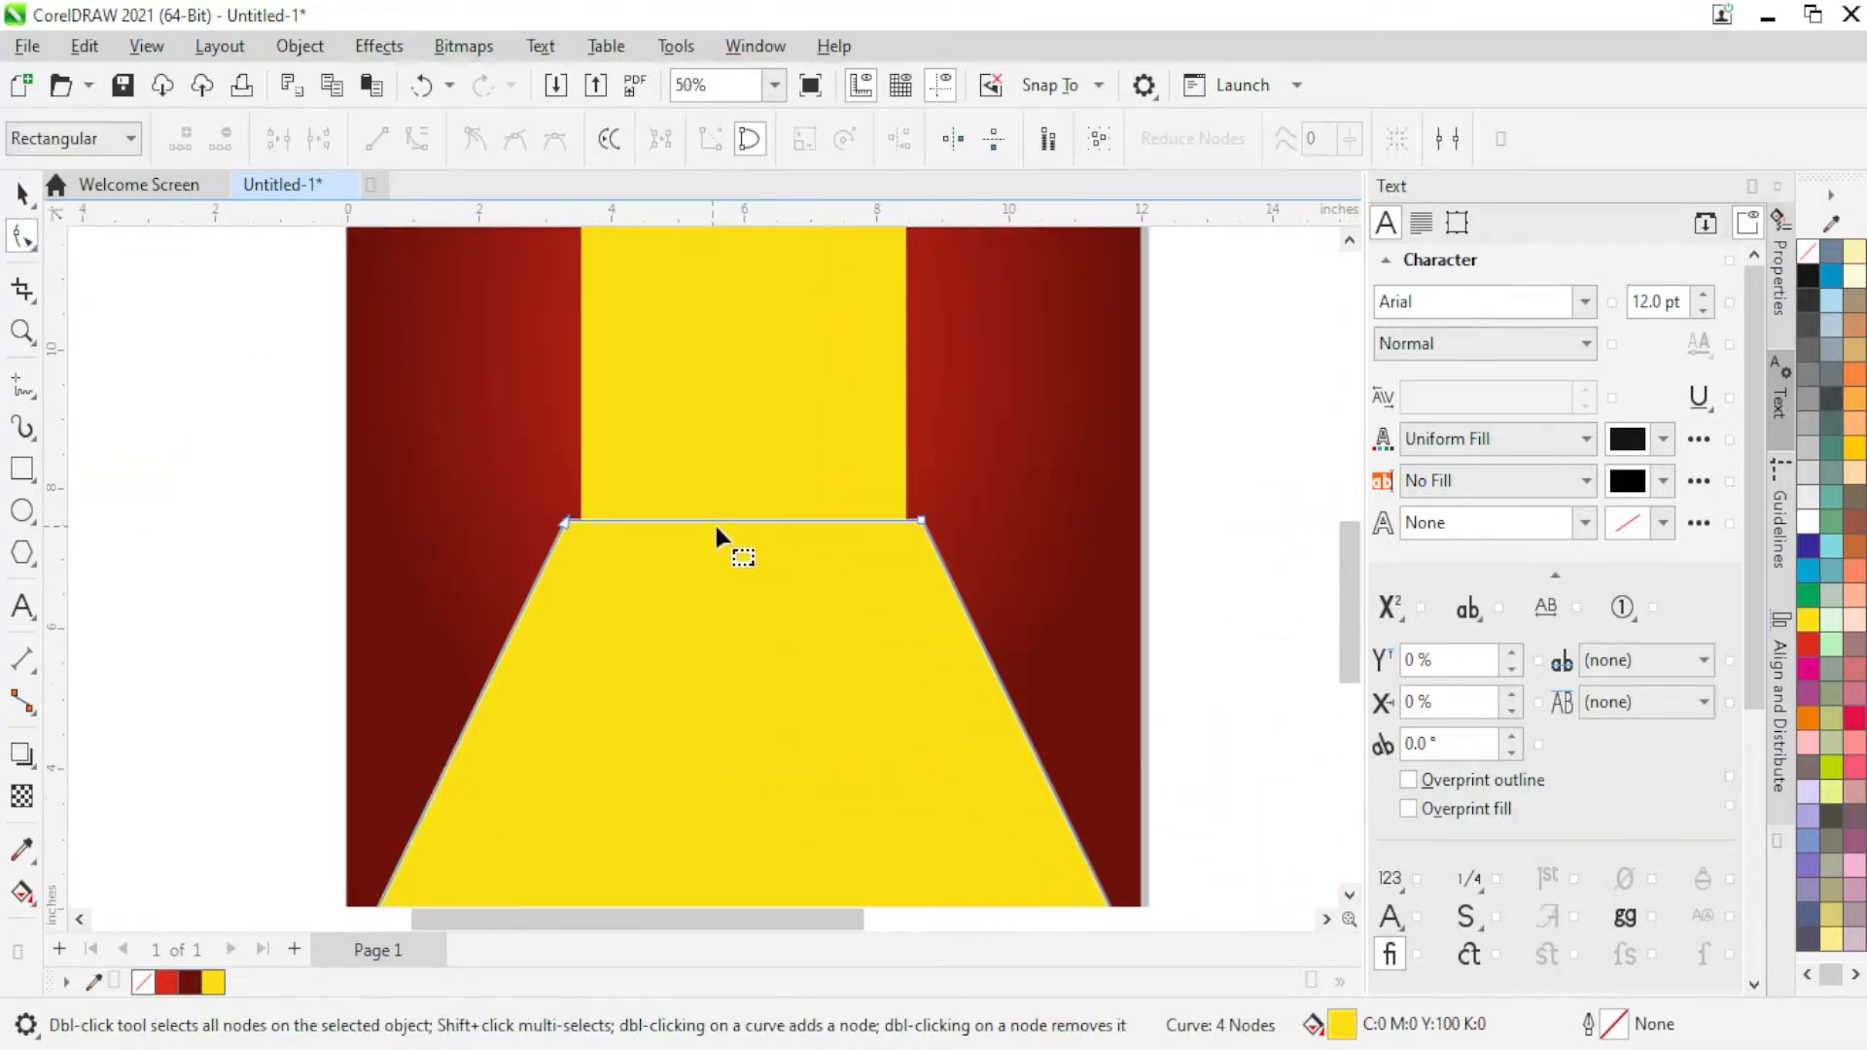
left_click_drag(732, 523, 733, 619)
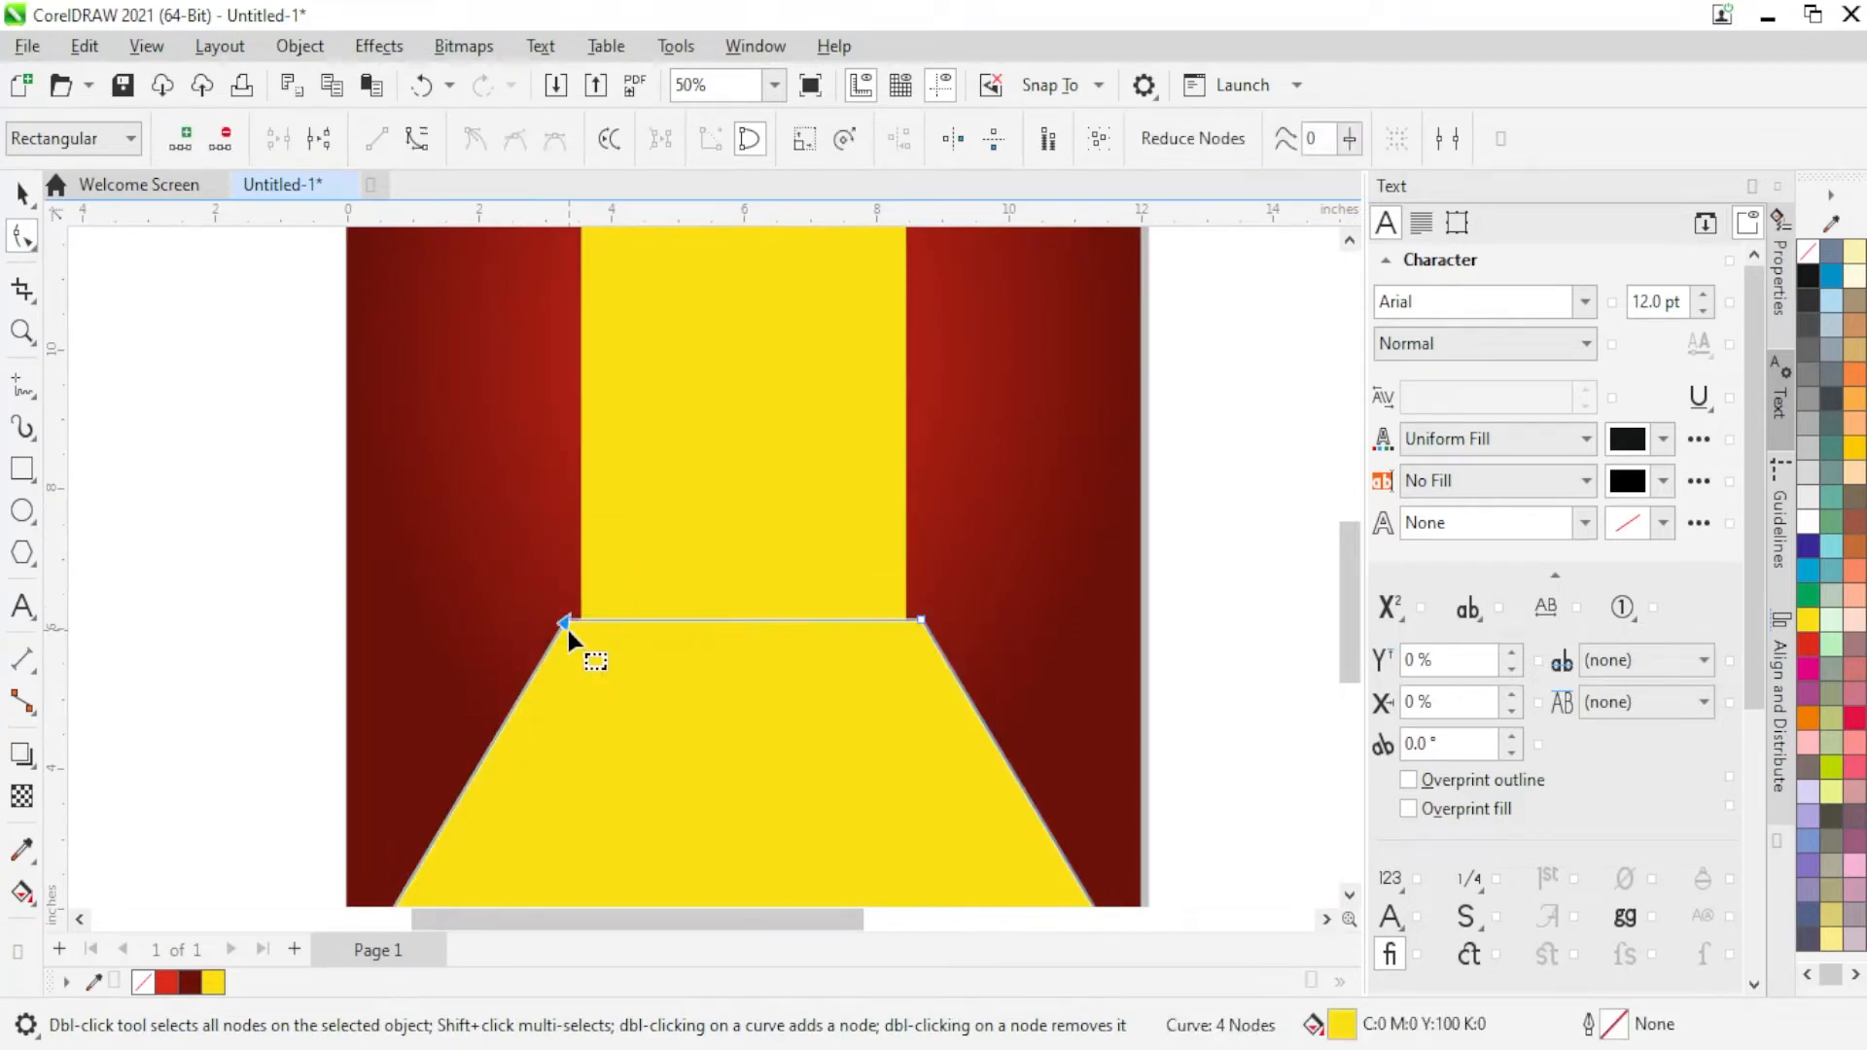
left_click_drag(568, 624, 579, 623)
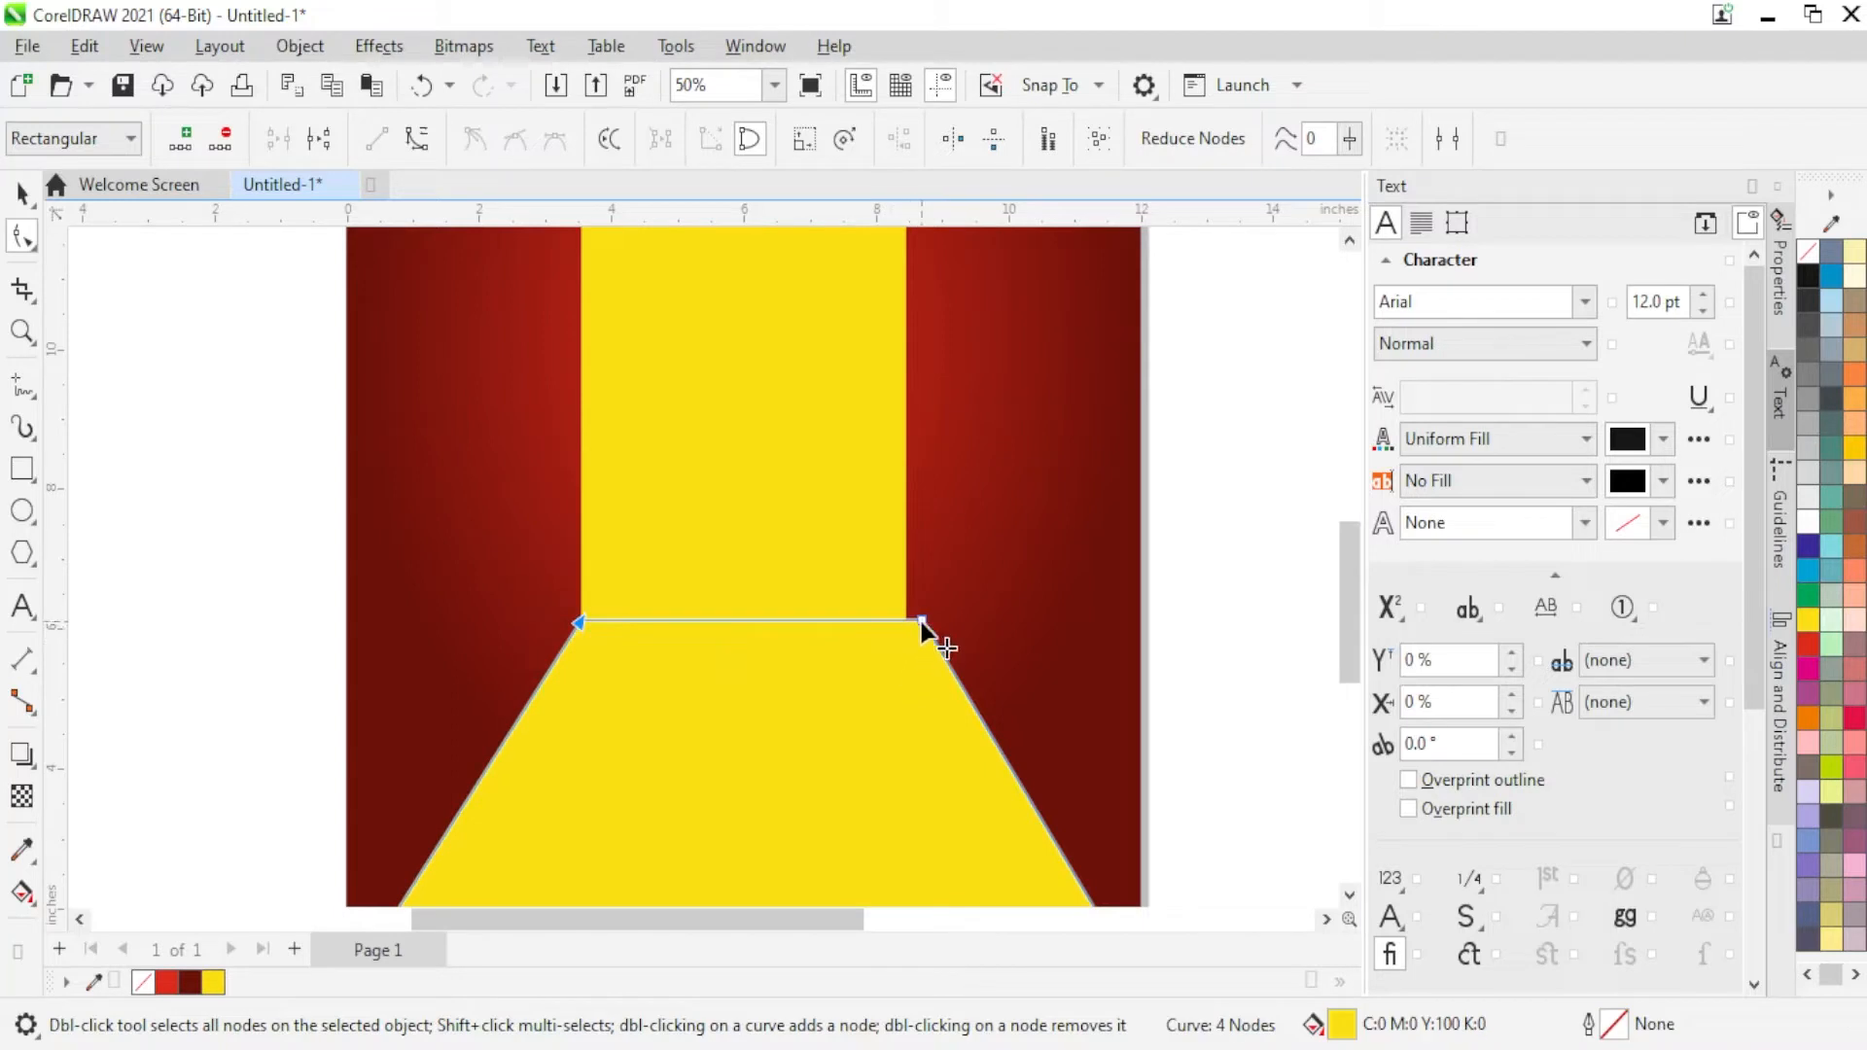
left_click_drag(920, 622, 907, 621)
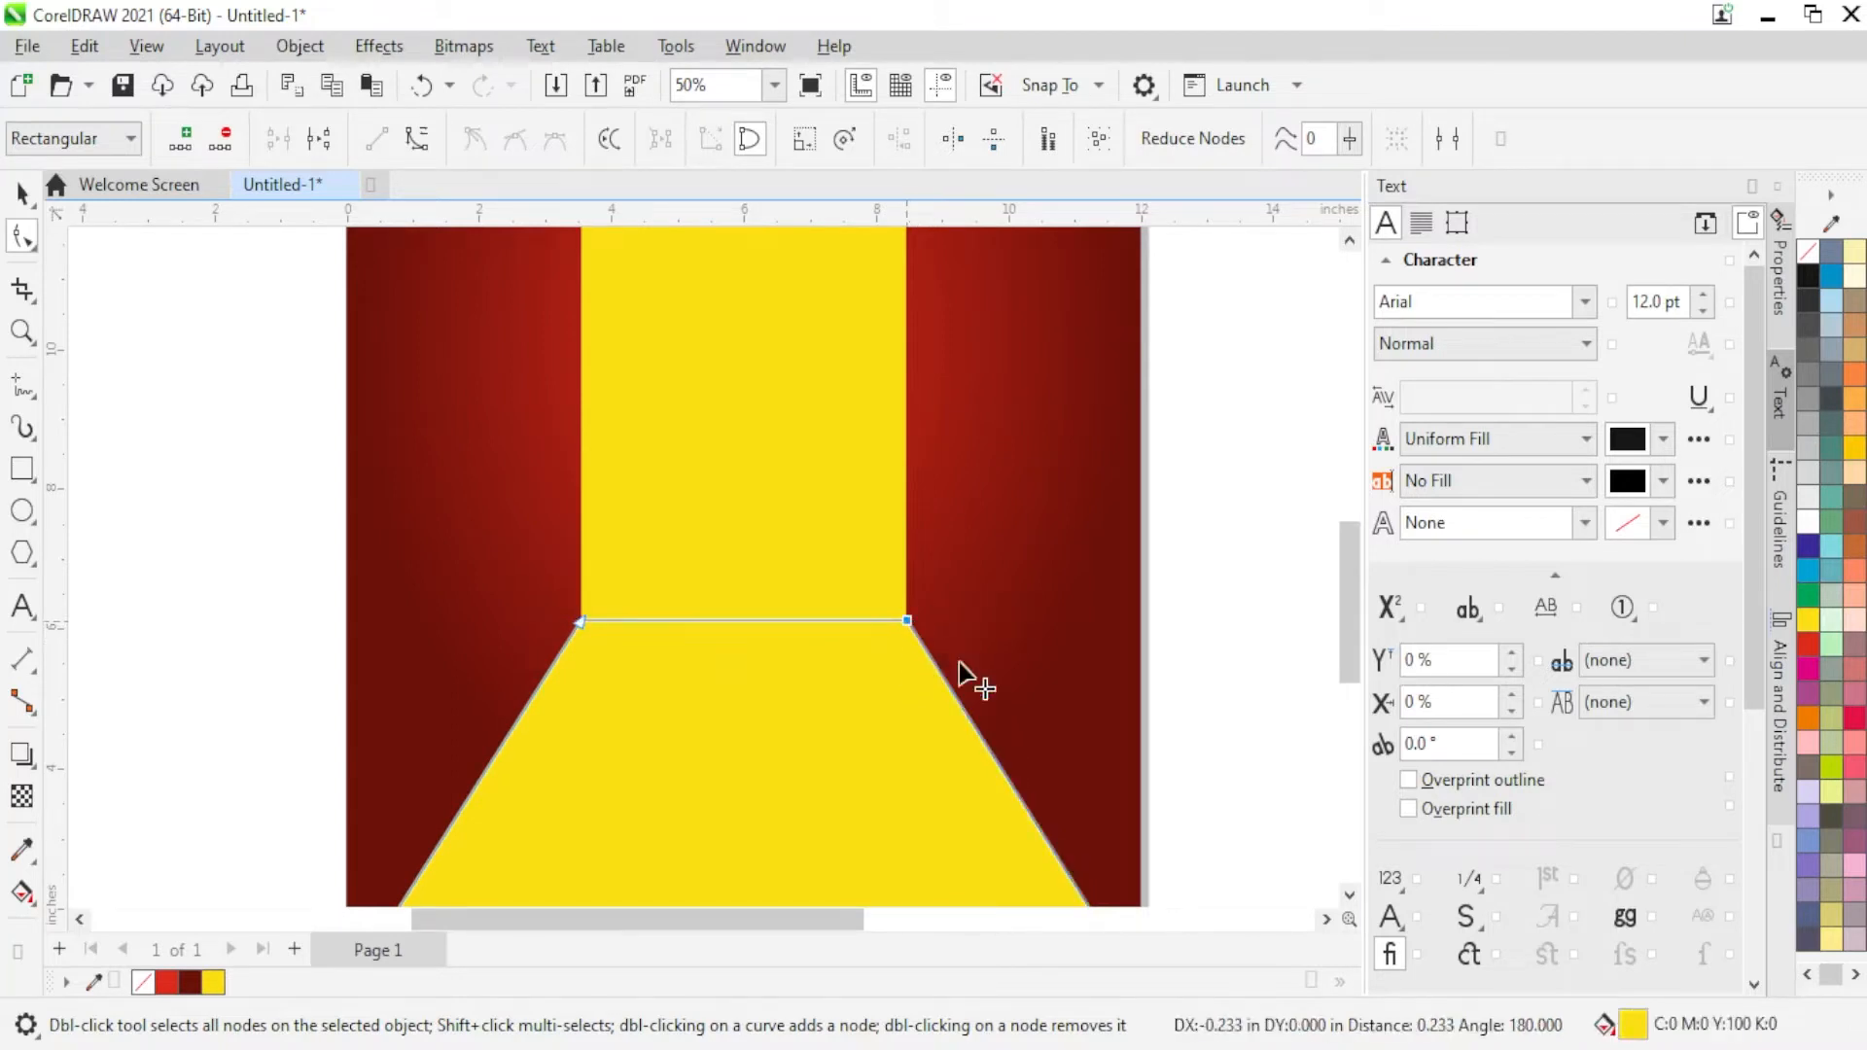
scroll(851, 482, "down", 2)
scroll(852, 482, "down", 1)
scroll(837, 455, "up", 1)
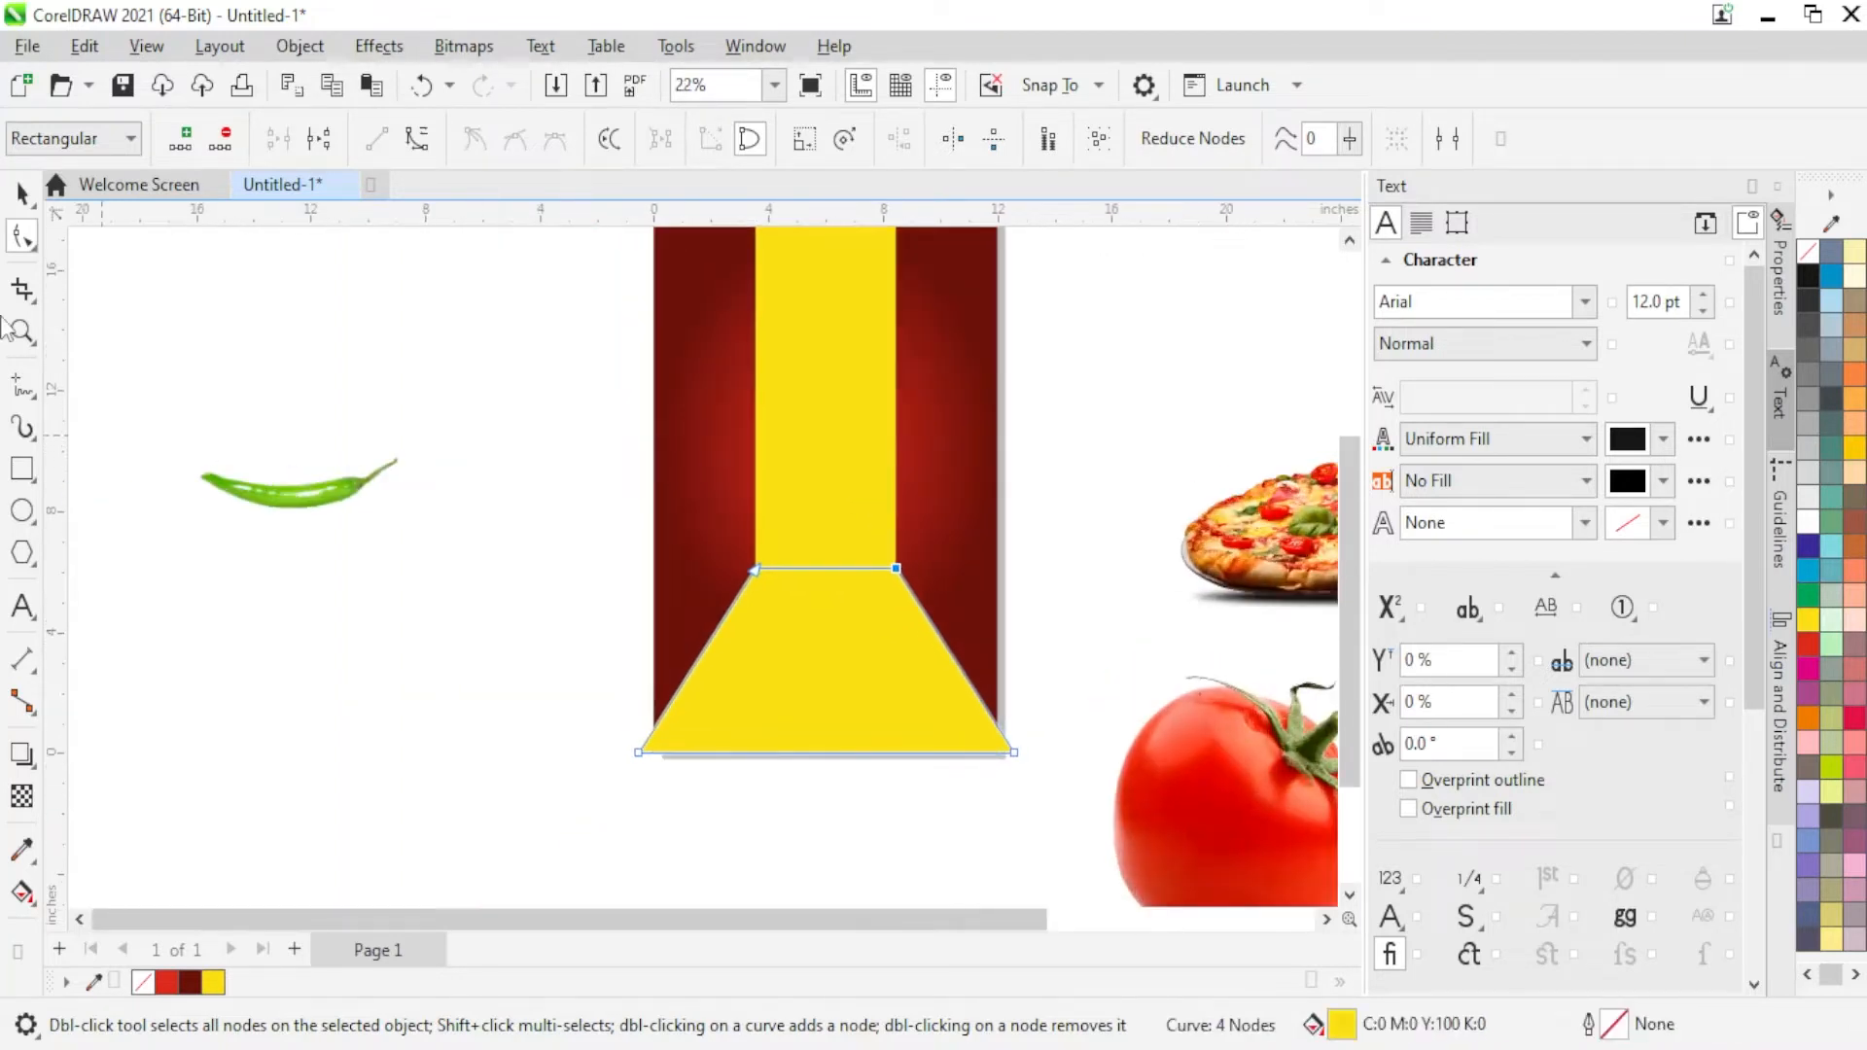
Step: Try to PowerClip the flared yellow shape inside the red gradient ellipse, and undo it
key("space")
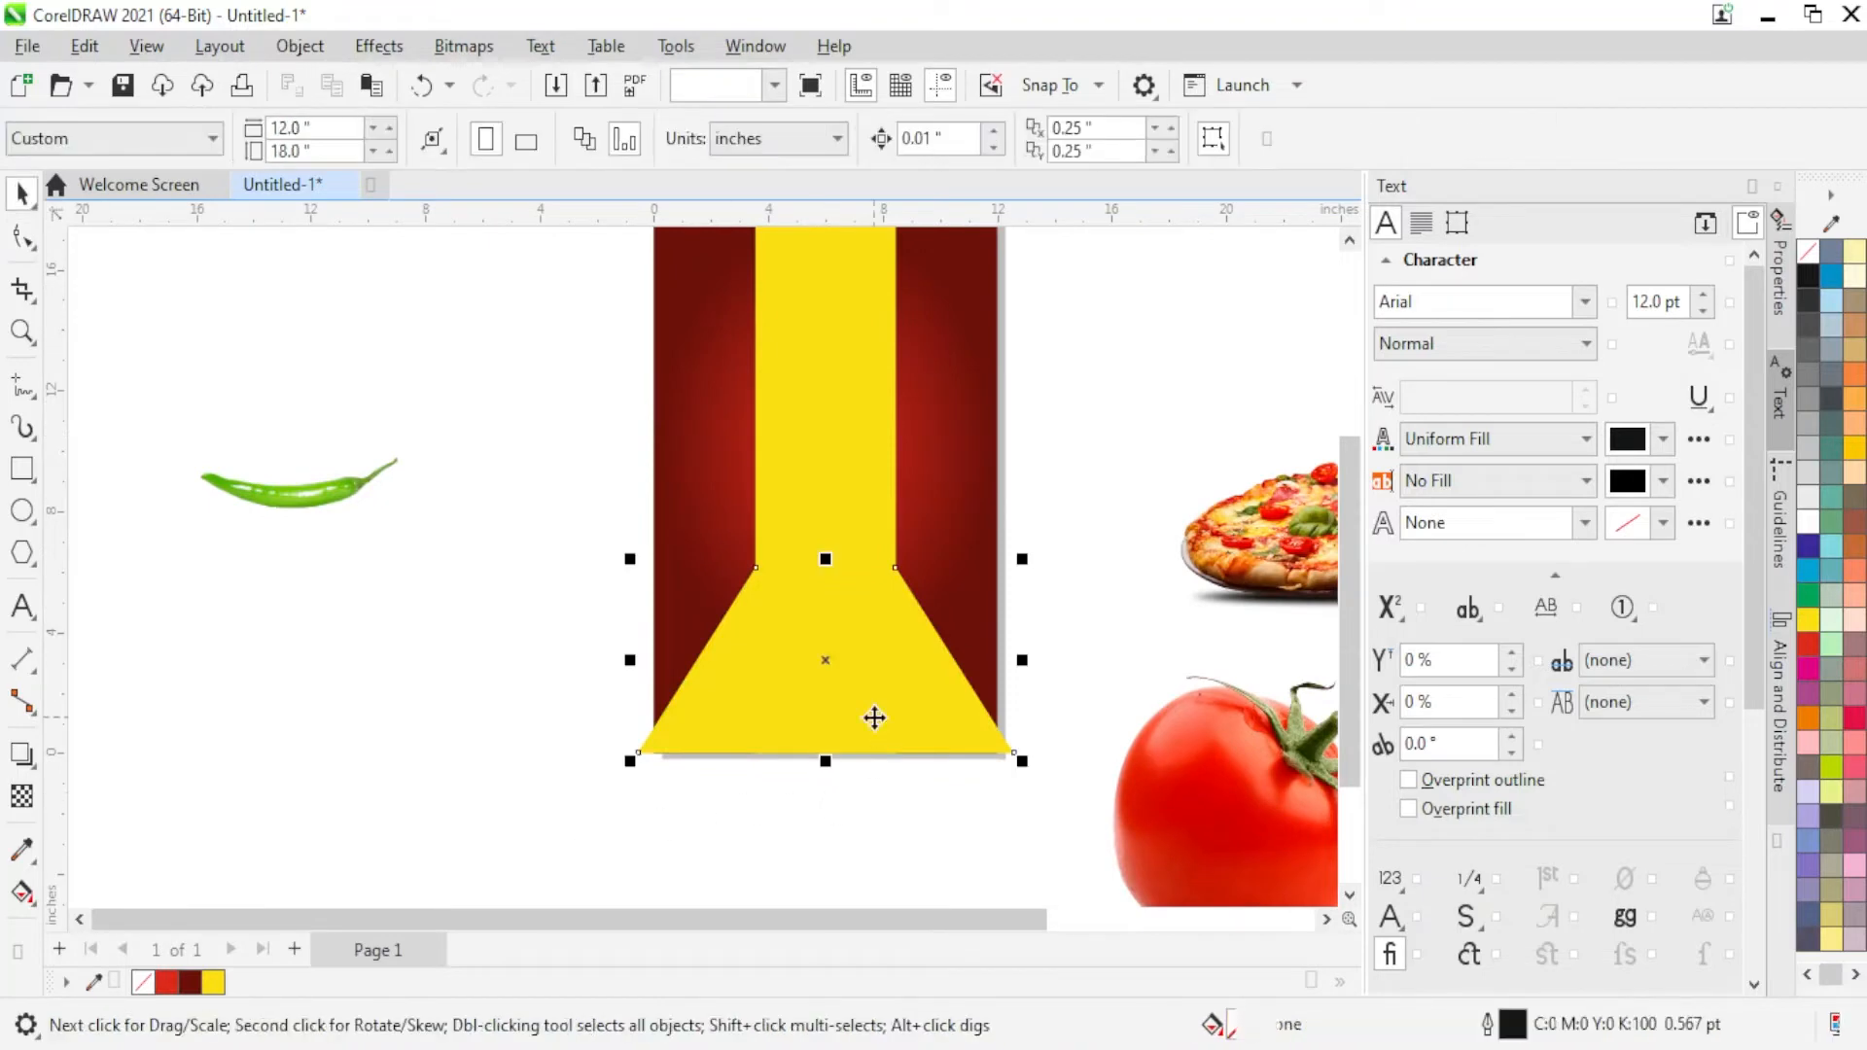
right_click(873, 720)
left_click(1021, 546)
left_click(973, 488)
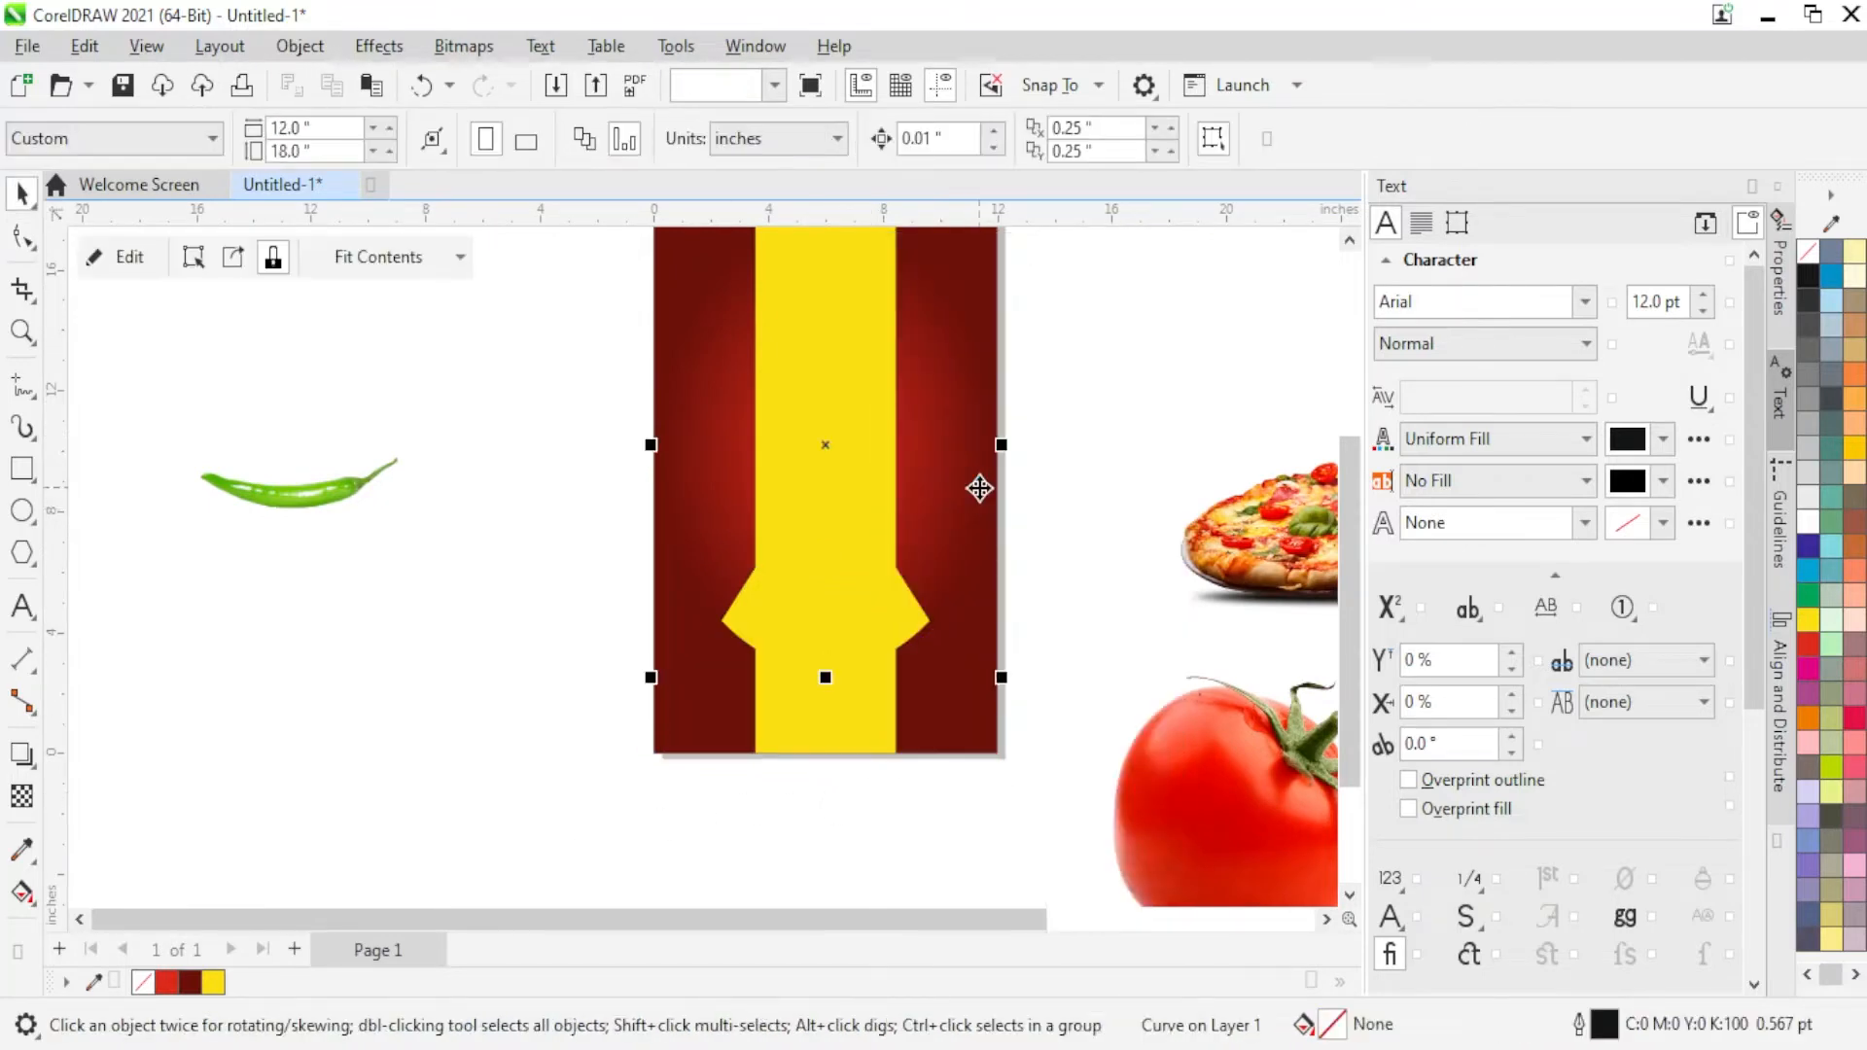
key("ctrl+z")
left_click(1073, 510)
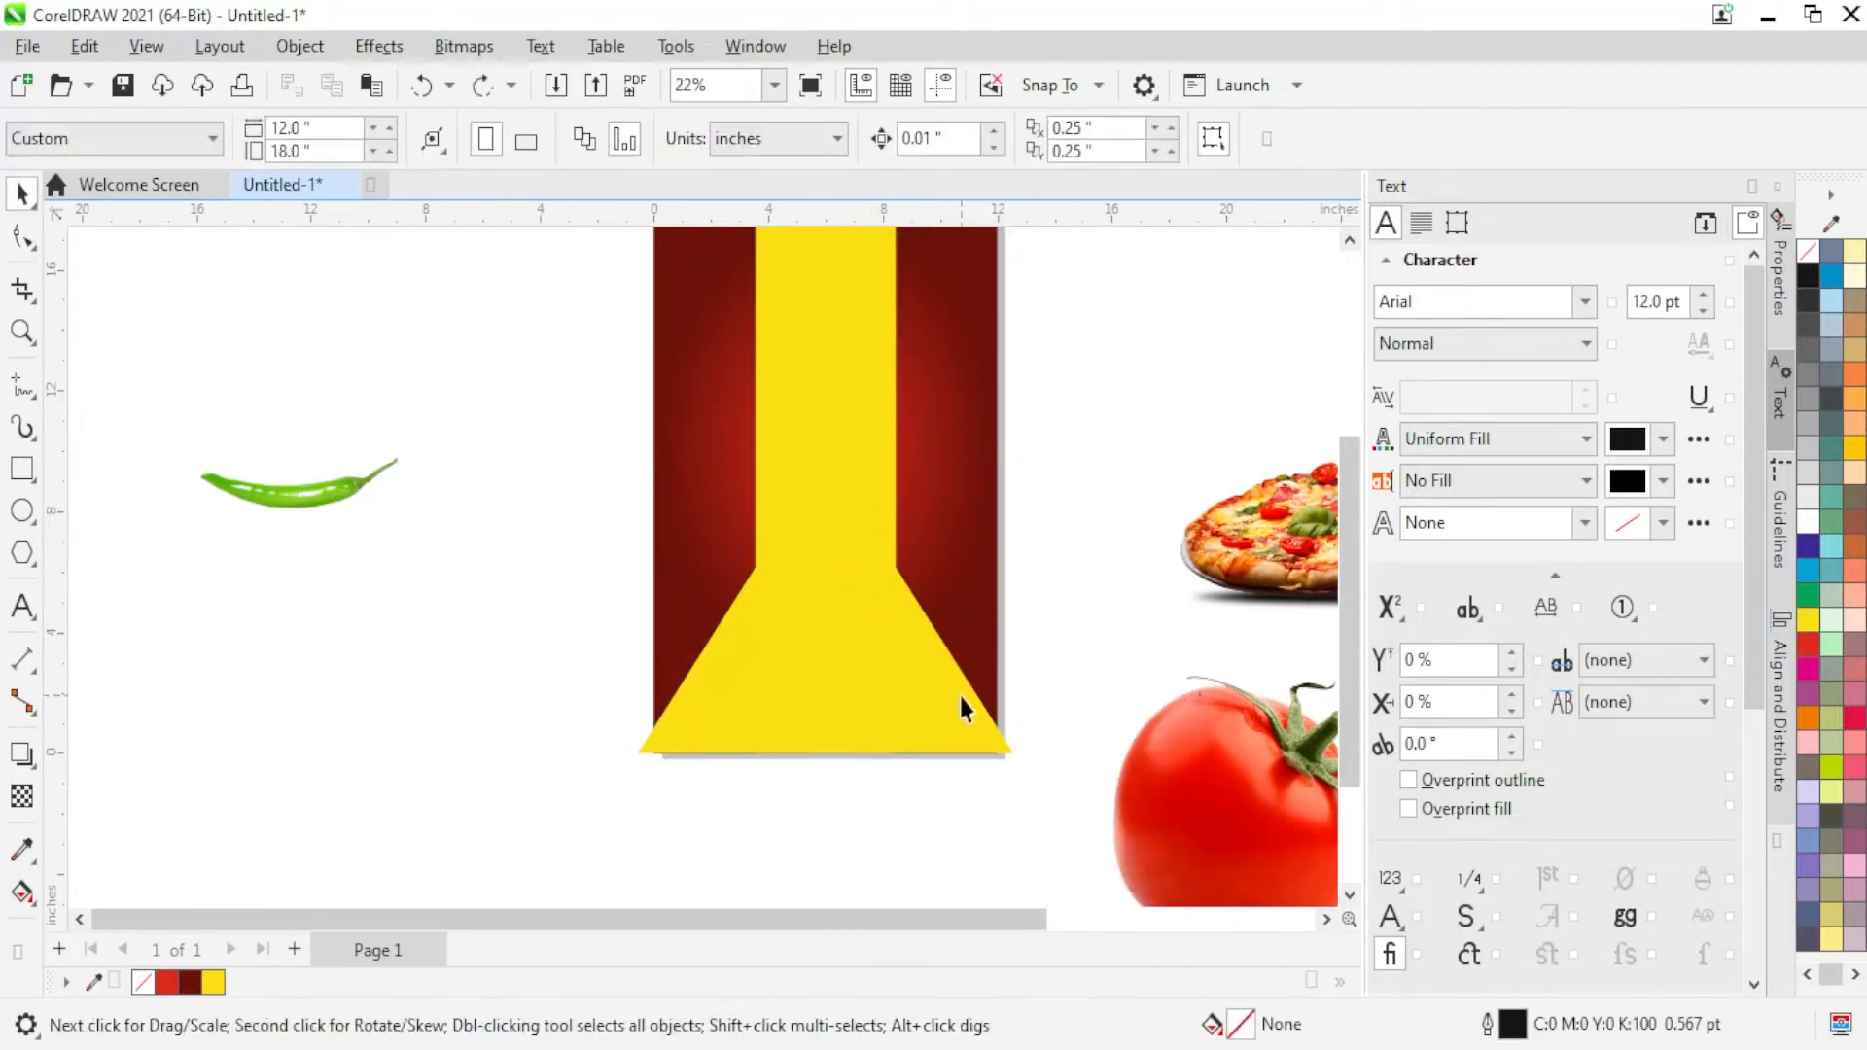
left_click(962, 729)
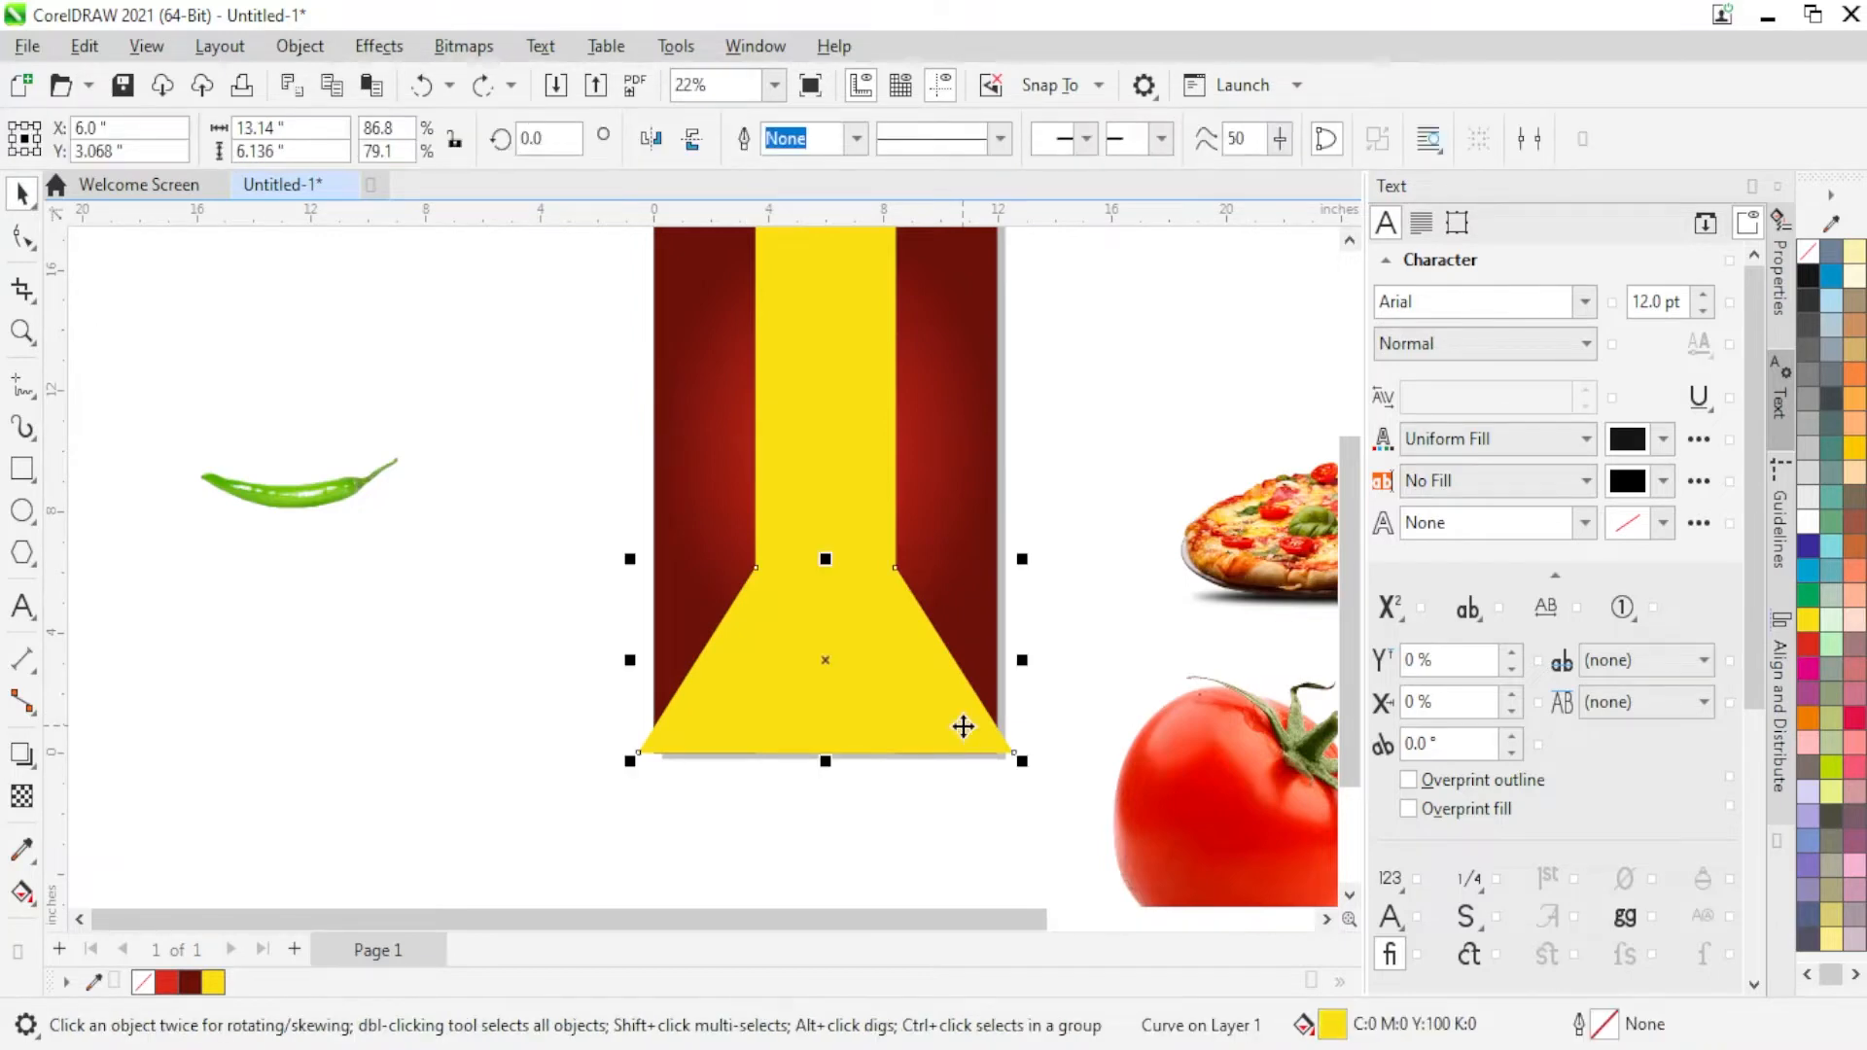
right_click(963, 727)
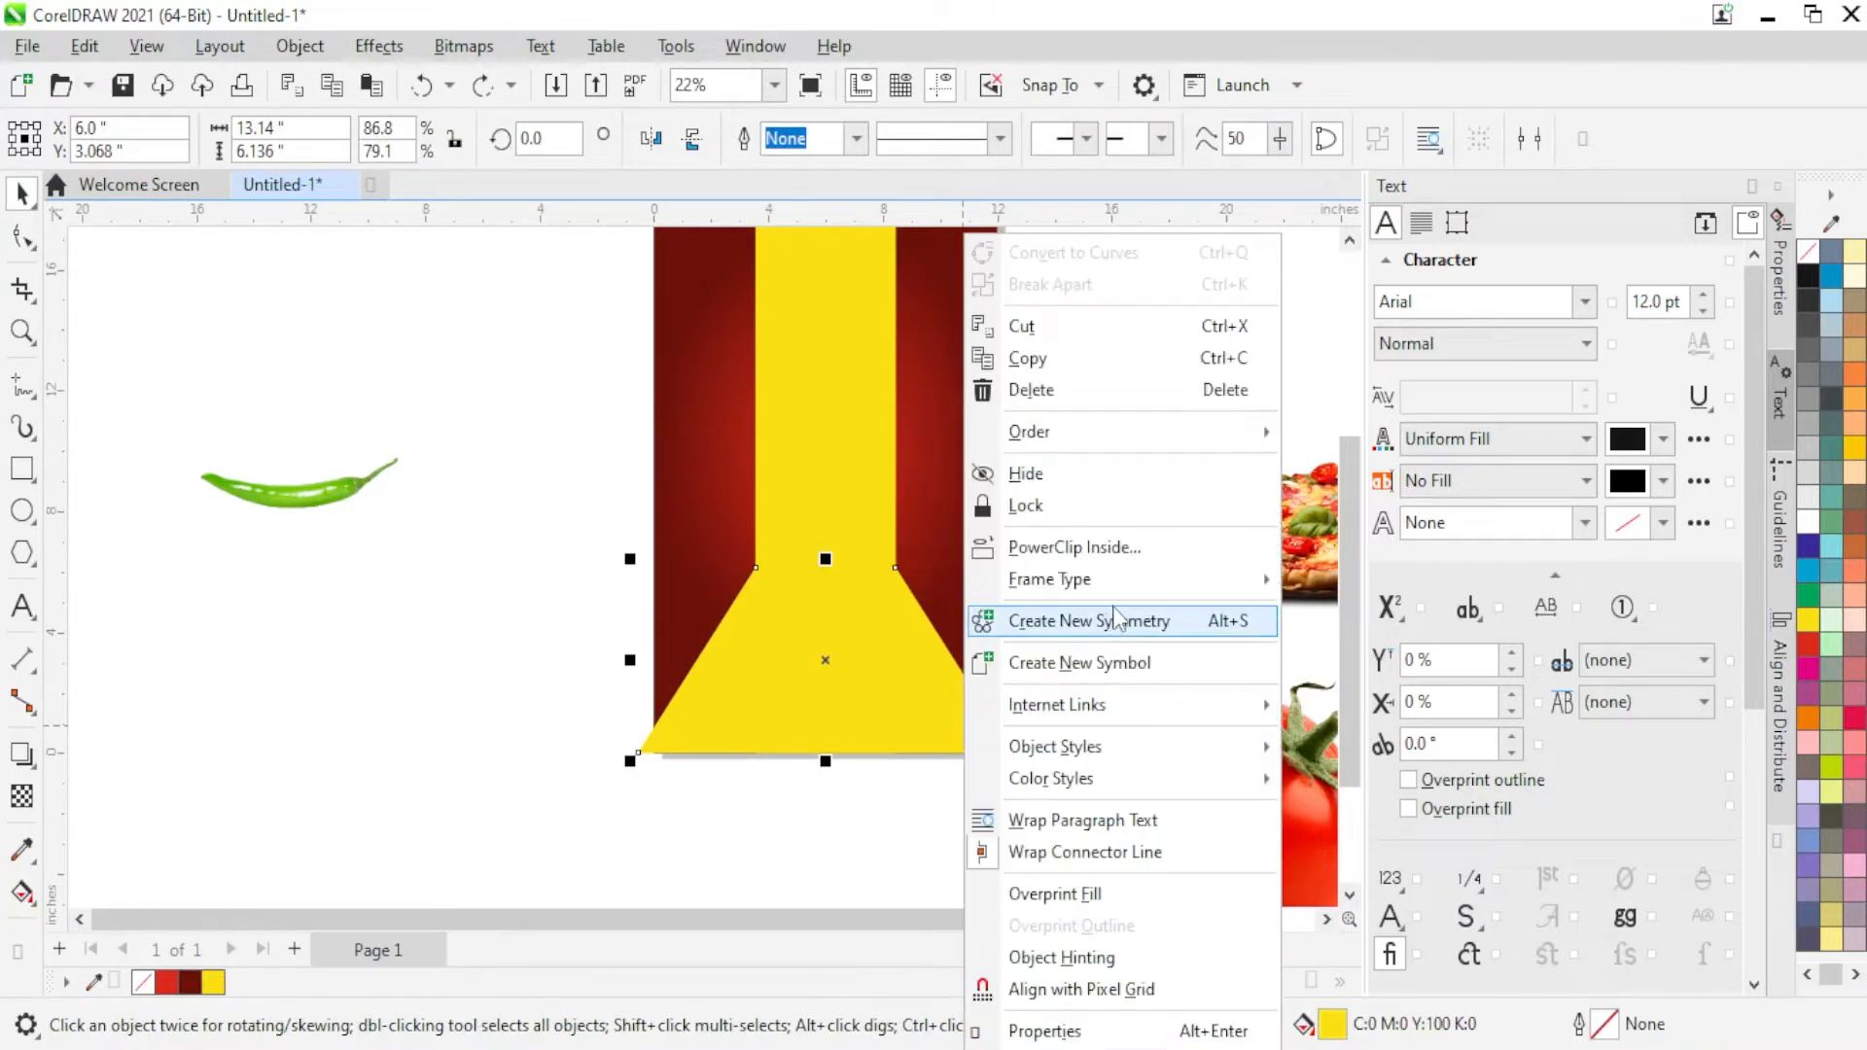
left_click(667, 467)
Step: PowerClip the red gradient ellipse inside the 12 by 18 inch dark red background rectangle
left_click(693, 445)
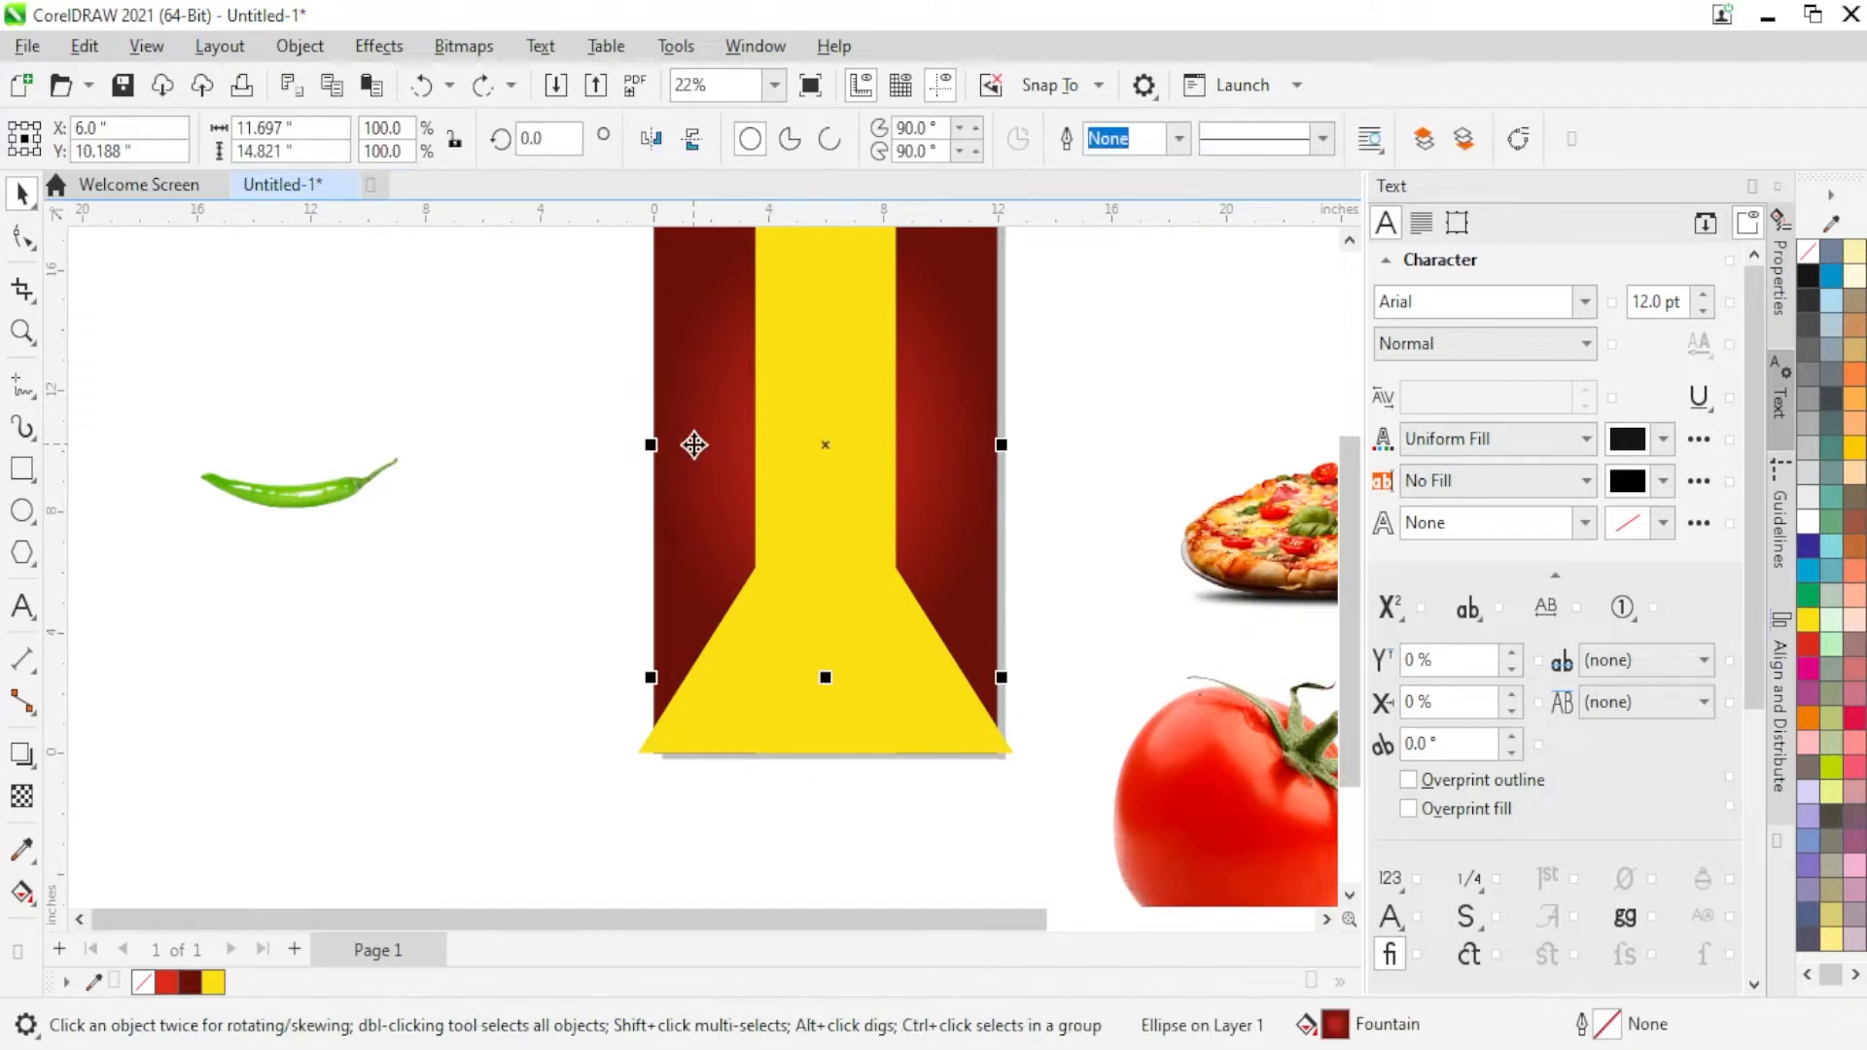
right_click(694, 445)
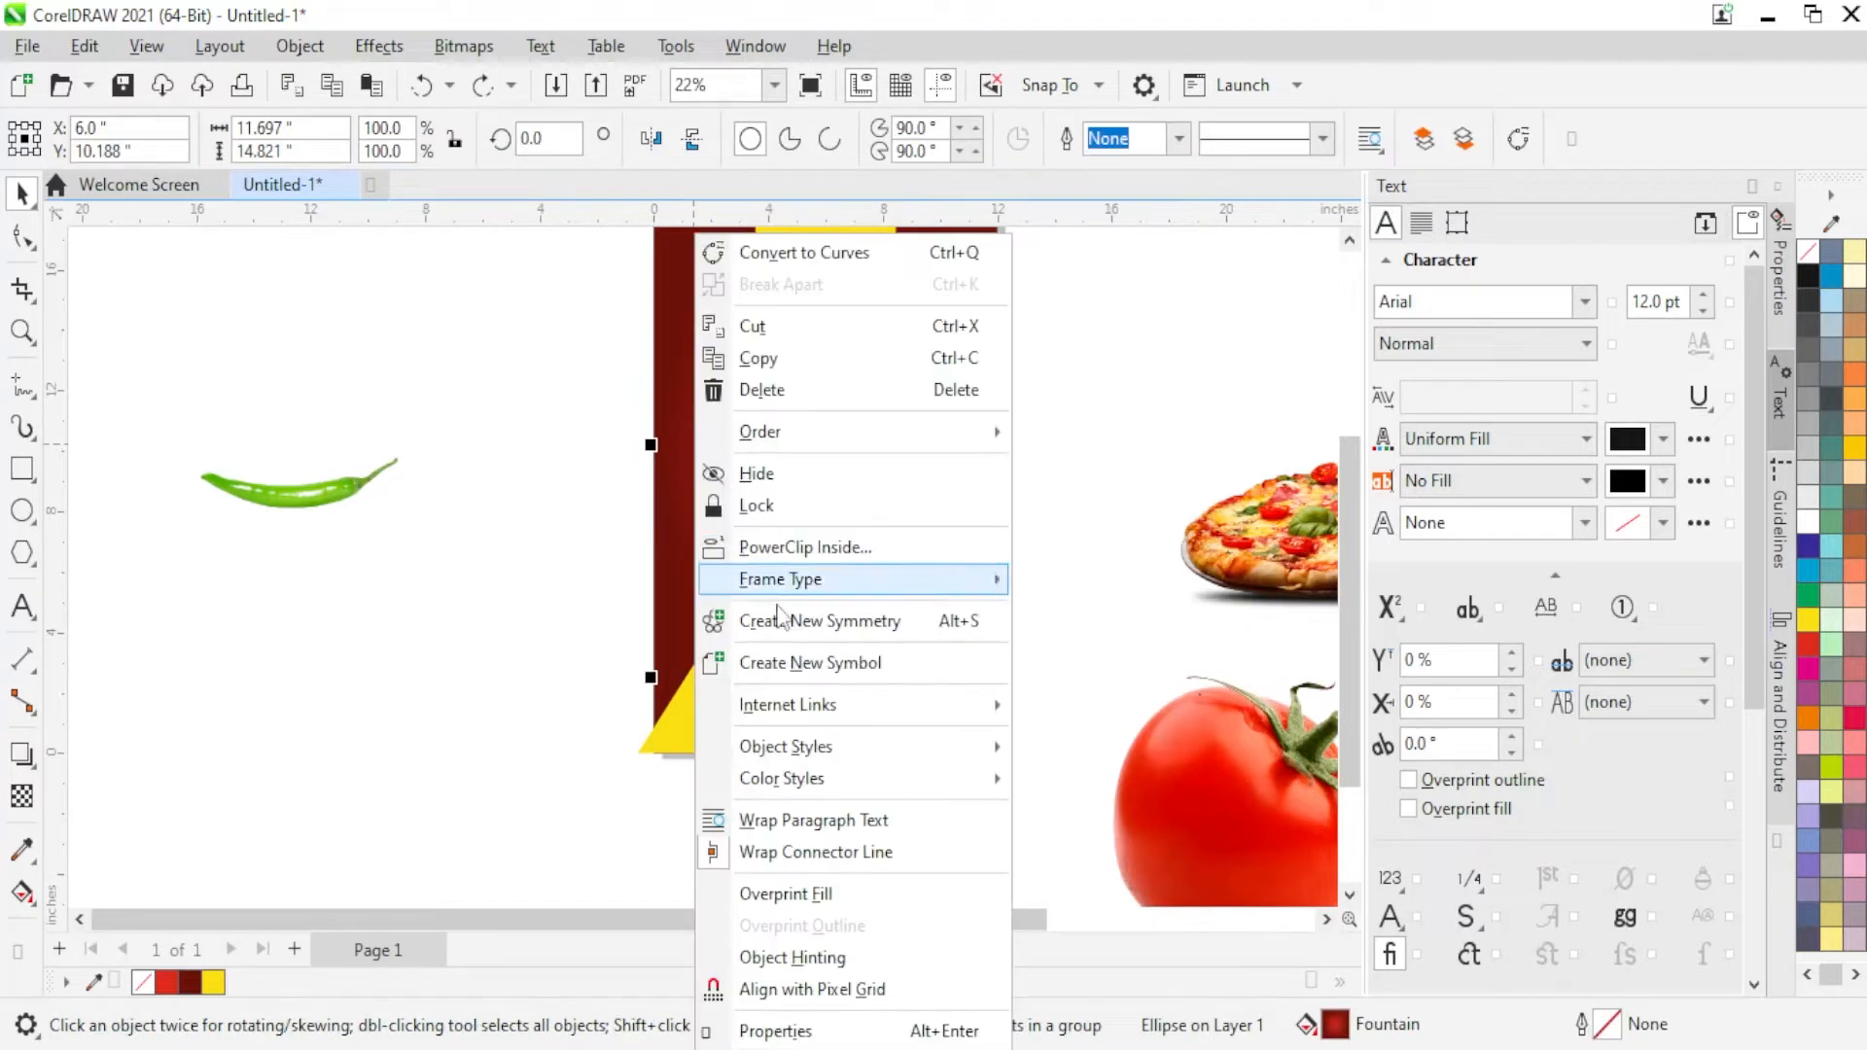
left_click(829, 548)
left_click(985, 687)
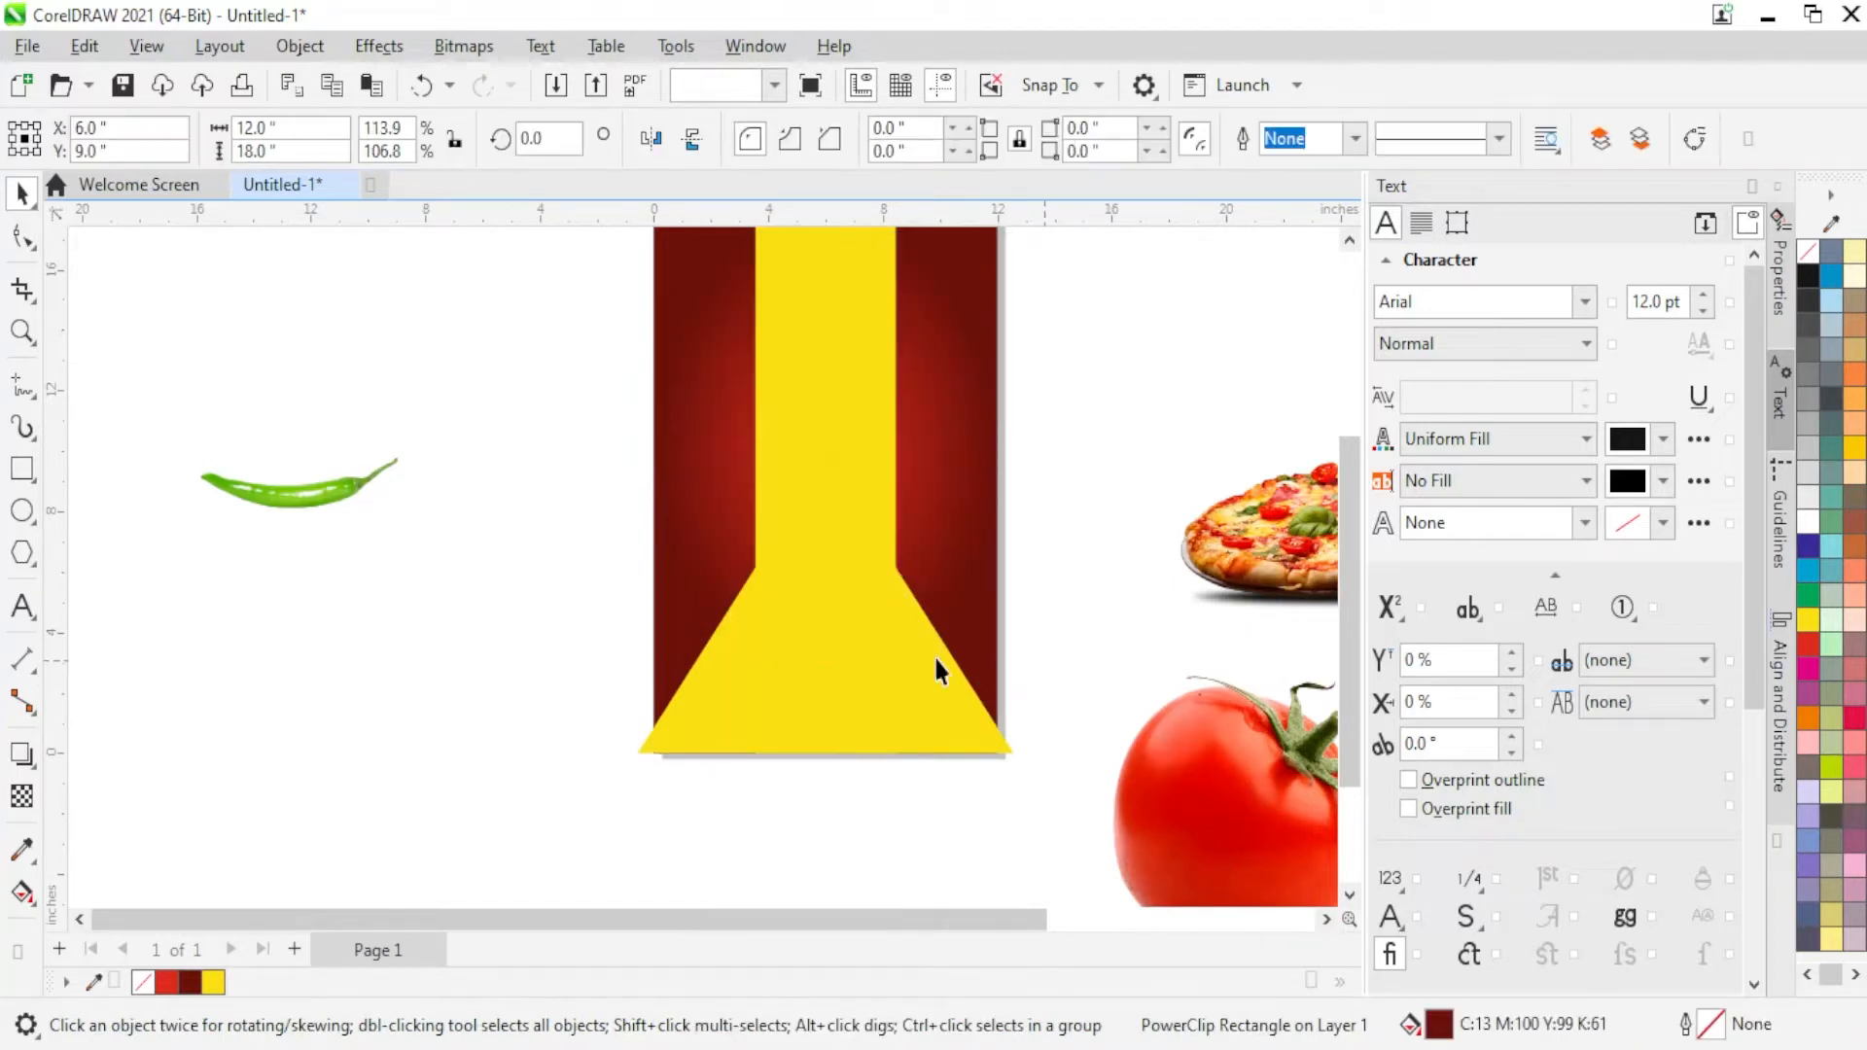
Step: PowerClip the flared yellow shape inside the dark red background rectangle
right_click(868, 669)
left_click(963, 546)
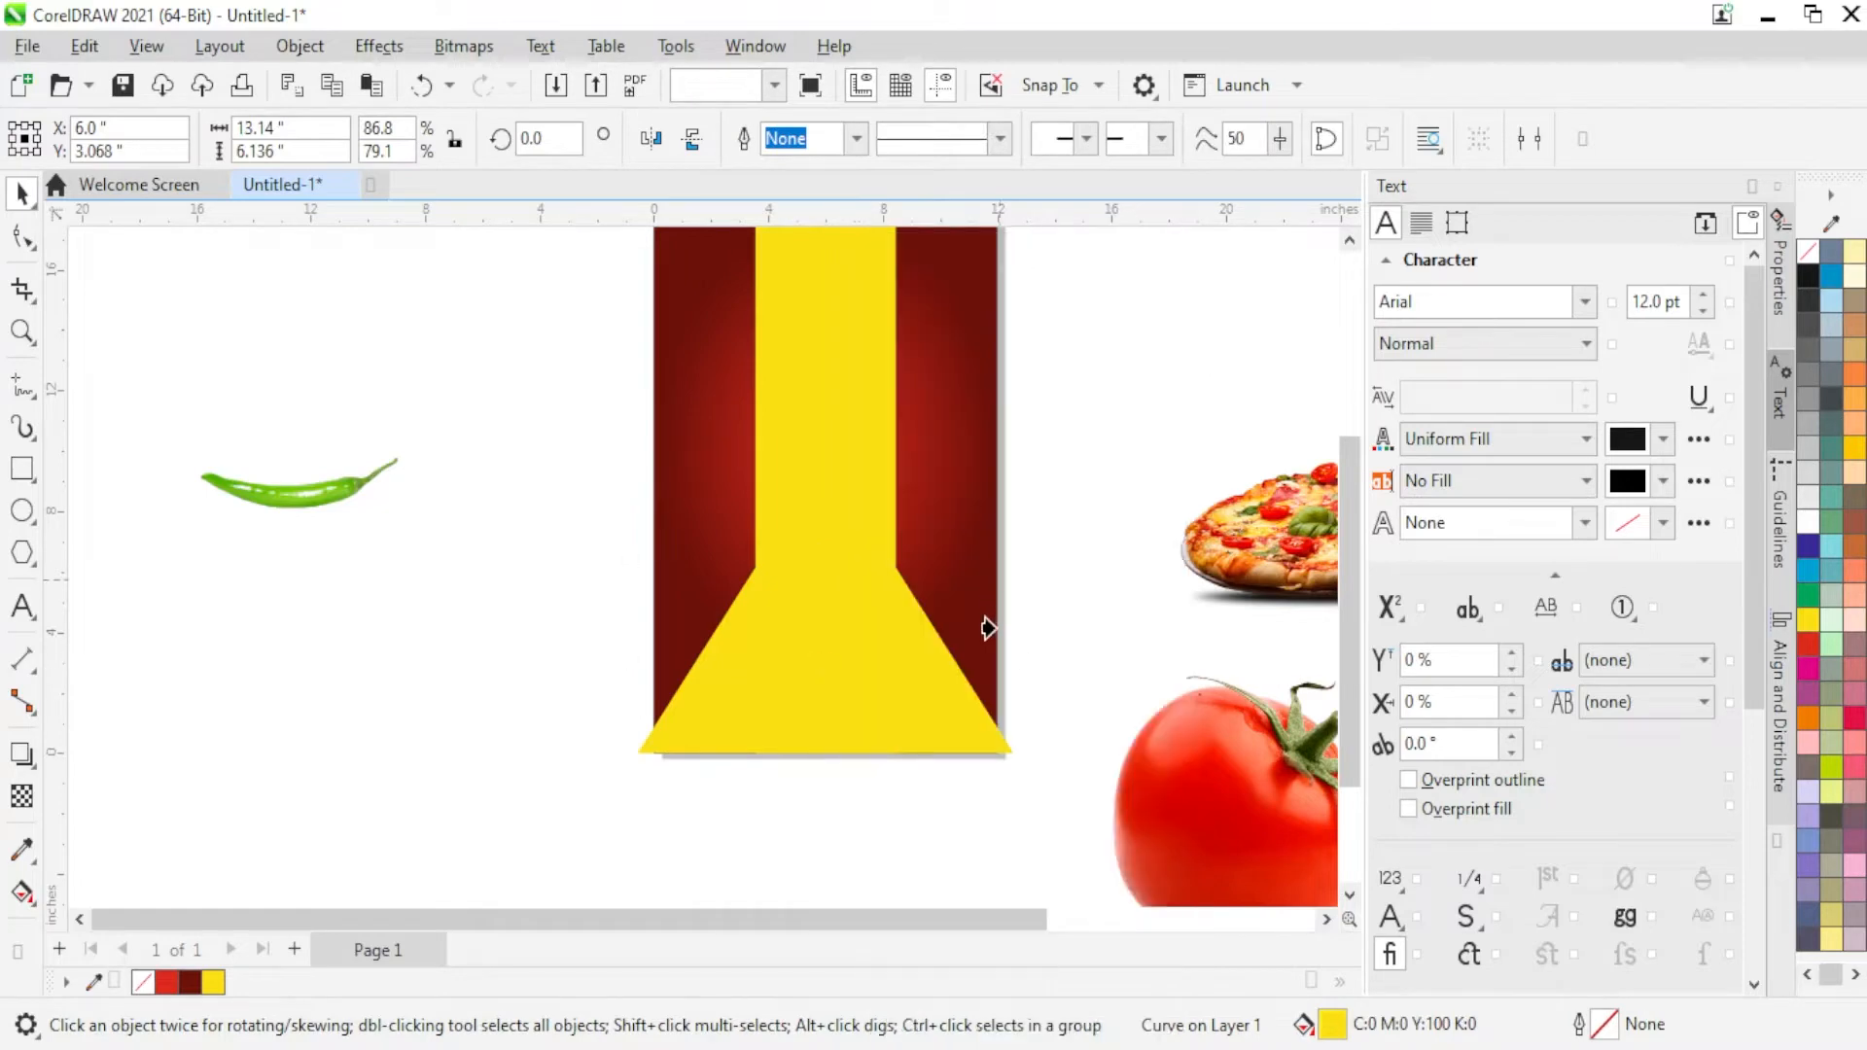
left_click(990, 628)
left_click(1086, 614)
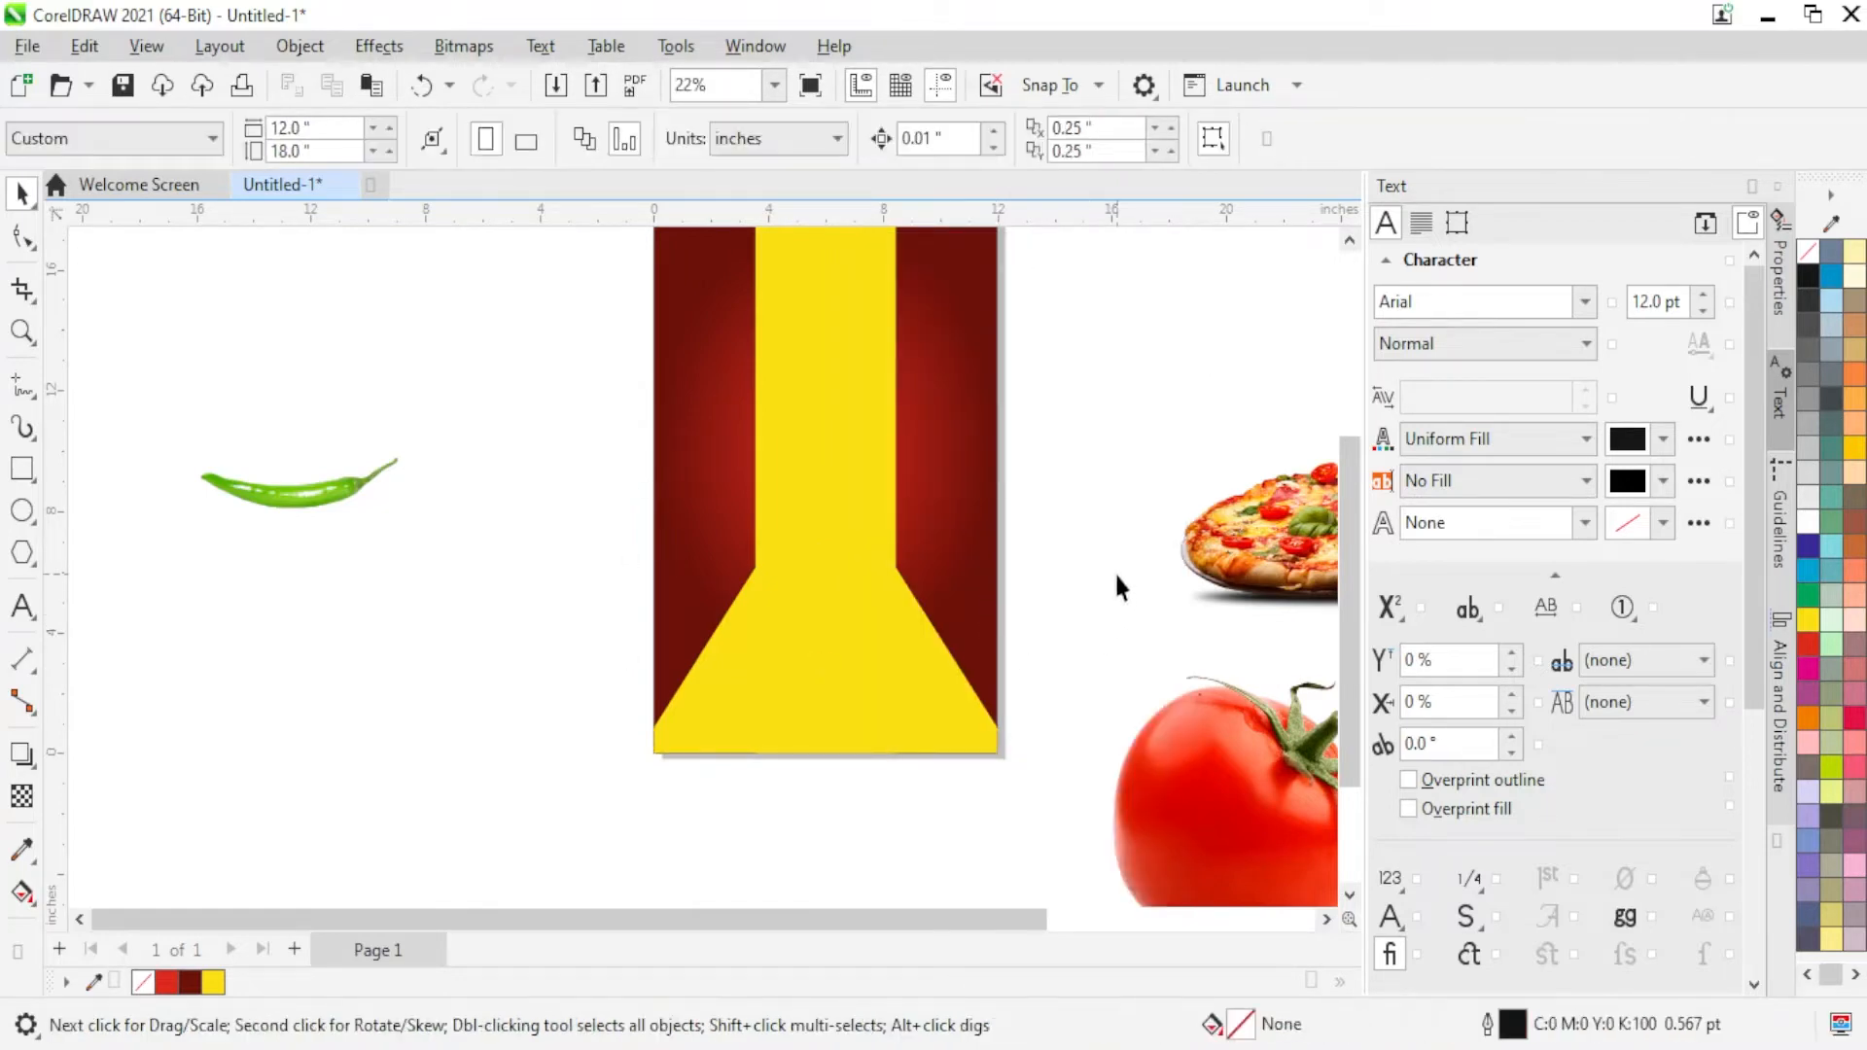
Step: Move the pizza image over the lower right part of the poster and bring it to the front
scroll(1115, 574, "down", 3)
scroll(1264, 572, "up", 1)
left_click(1259, 574)
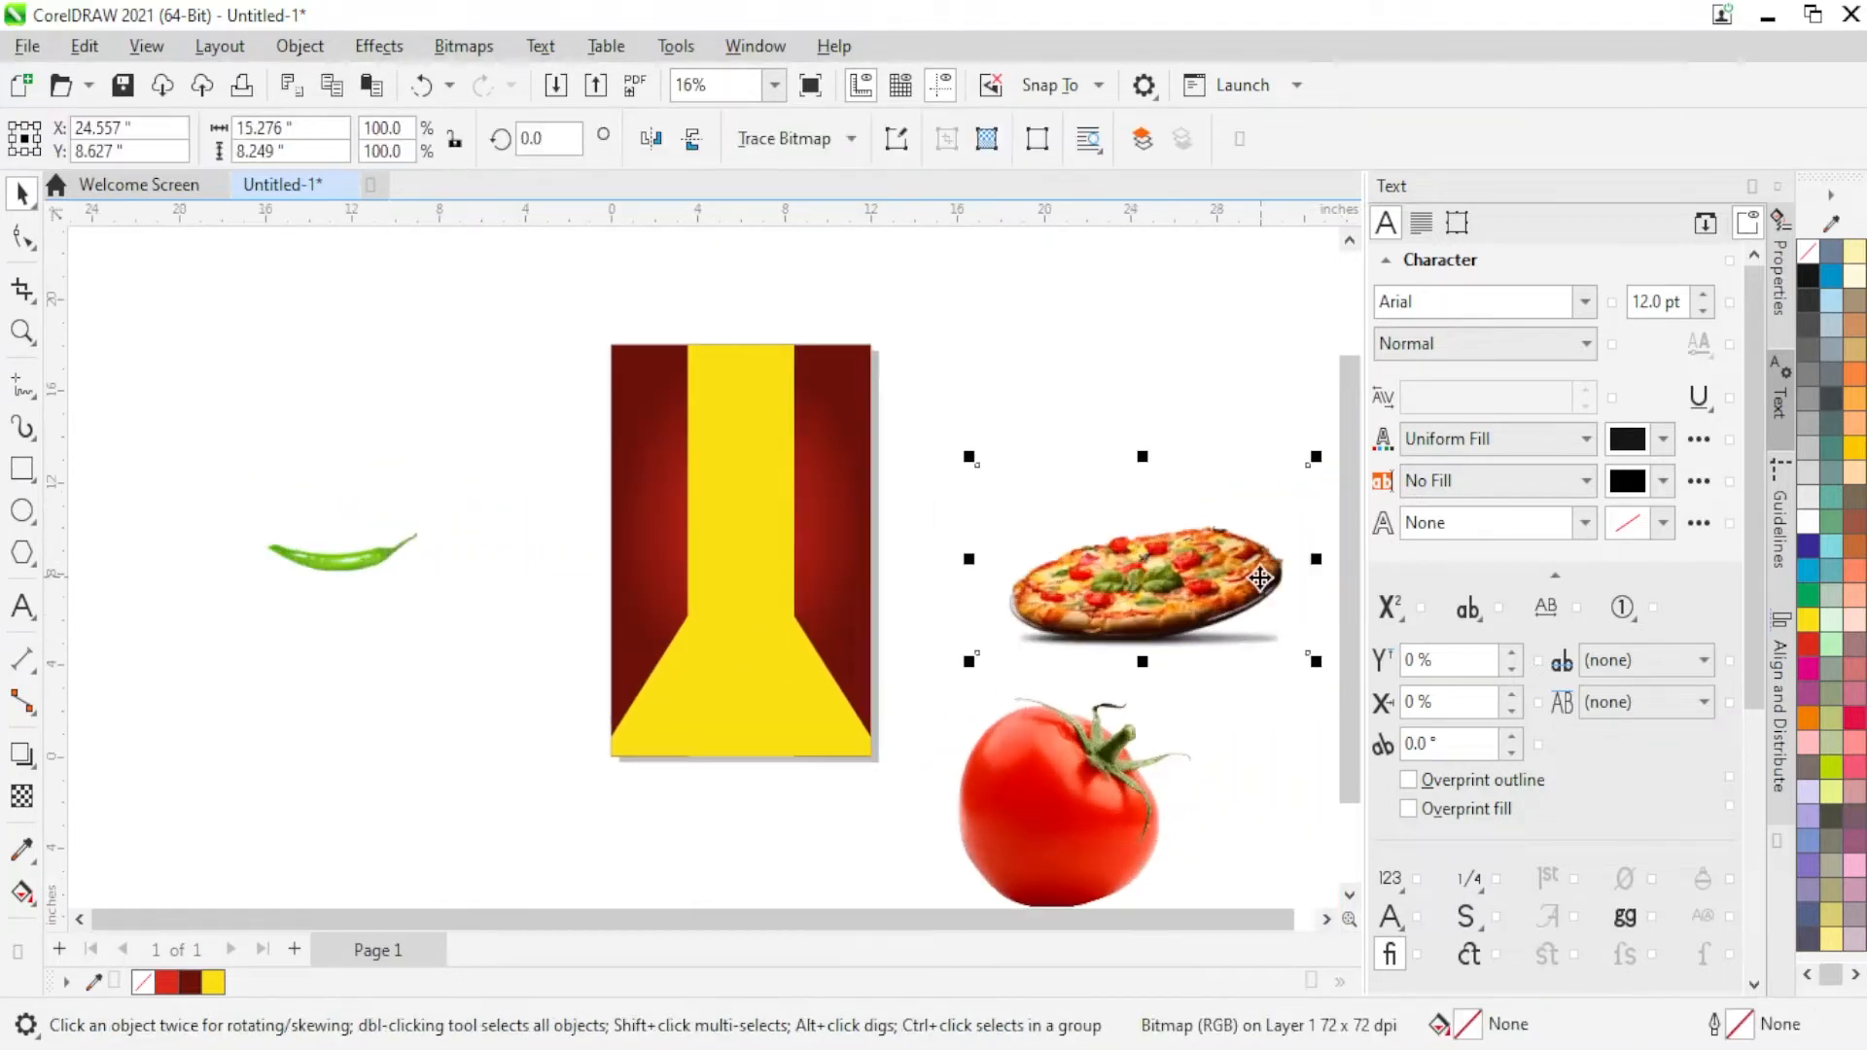
left_click_drag(1258, 574, 992, 610)
key("shift+Page_Up")
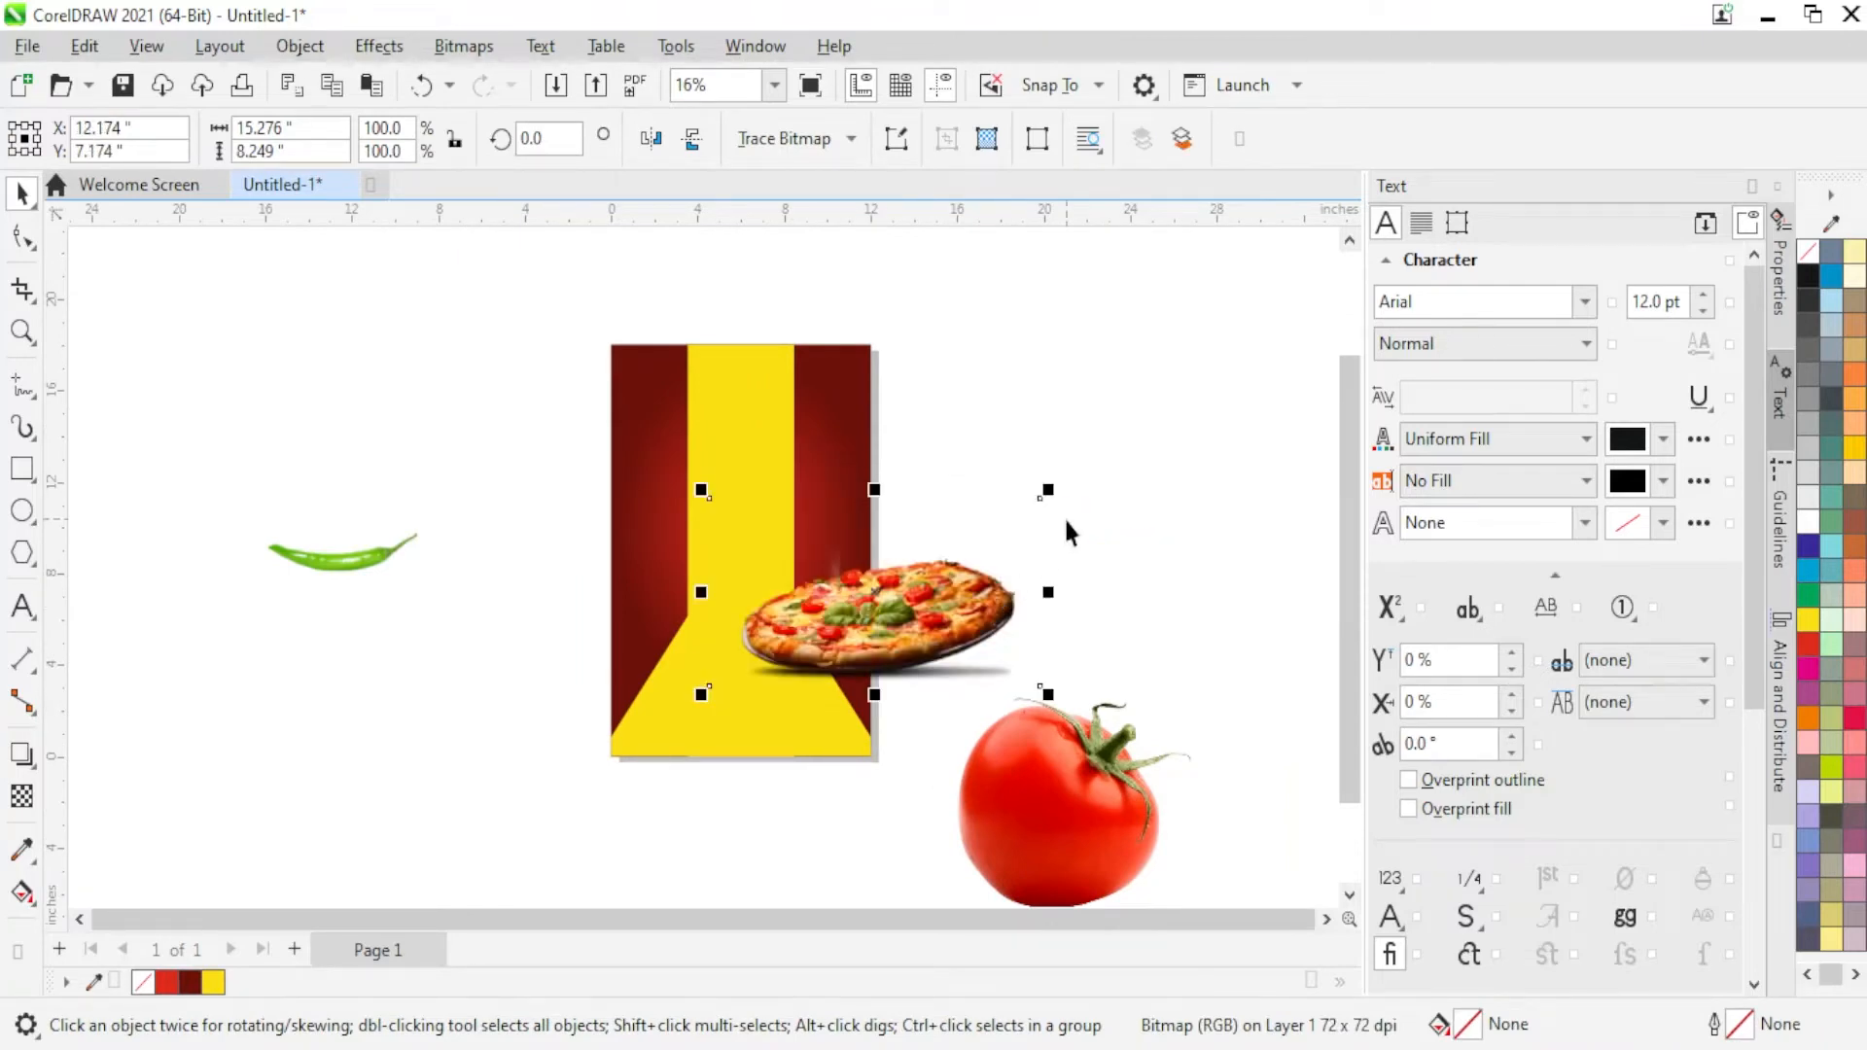
Step: Scale the pizza image to about 10.9 inches wide and place it where the yellow stripe begins to flare
scroll(1045, 523, "up", 2)
left_click_drag(1042, 476, 855, 589)
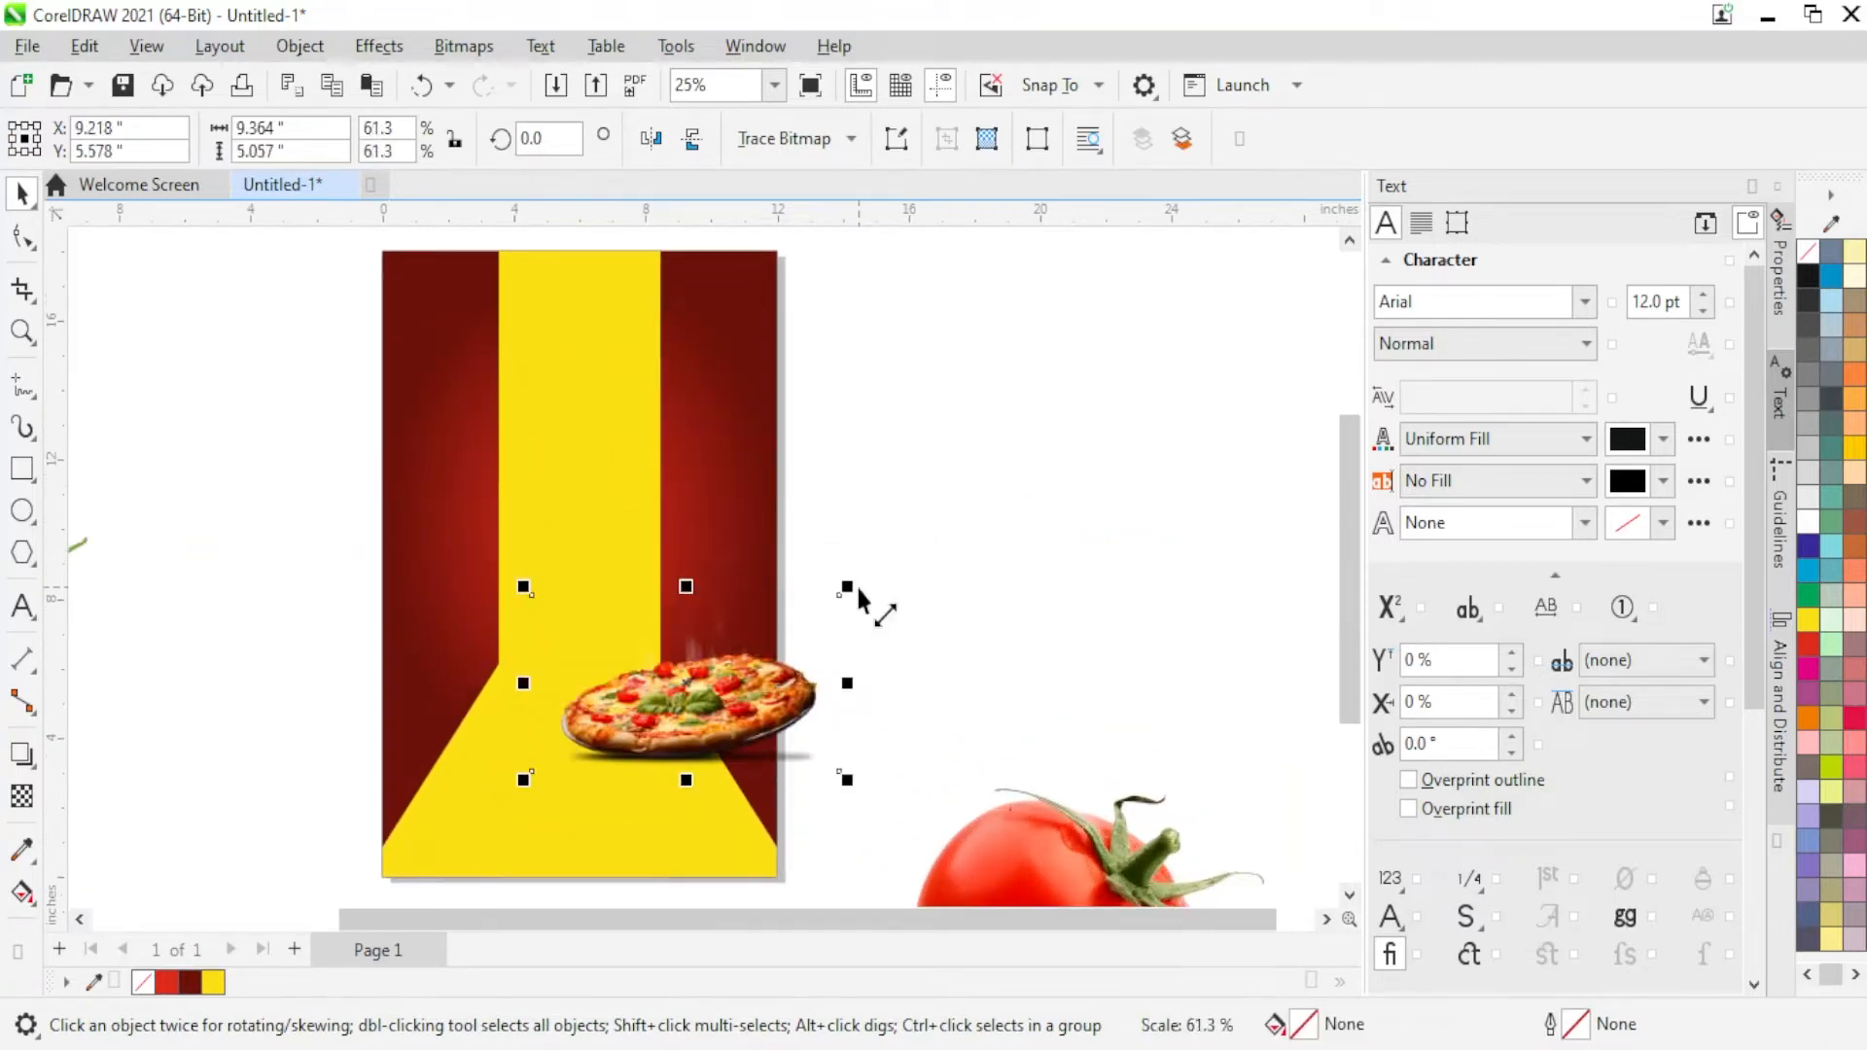
left_click_drag(756, 671, 662, 615)
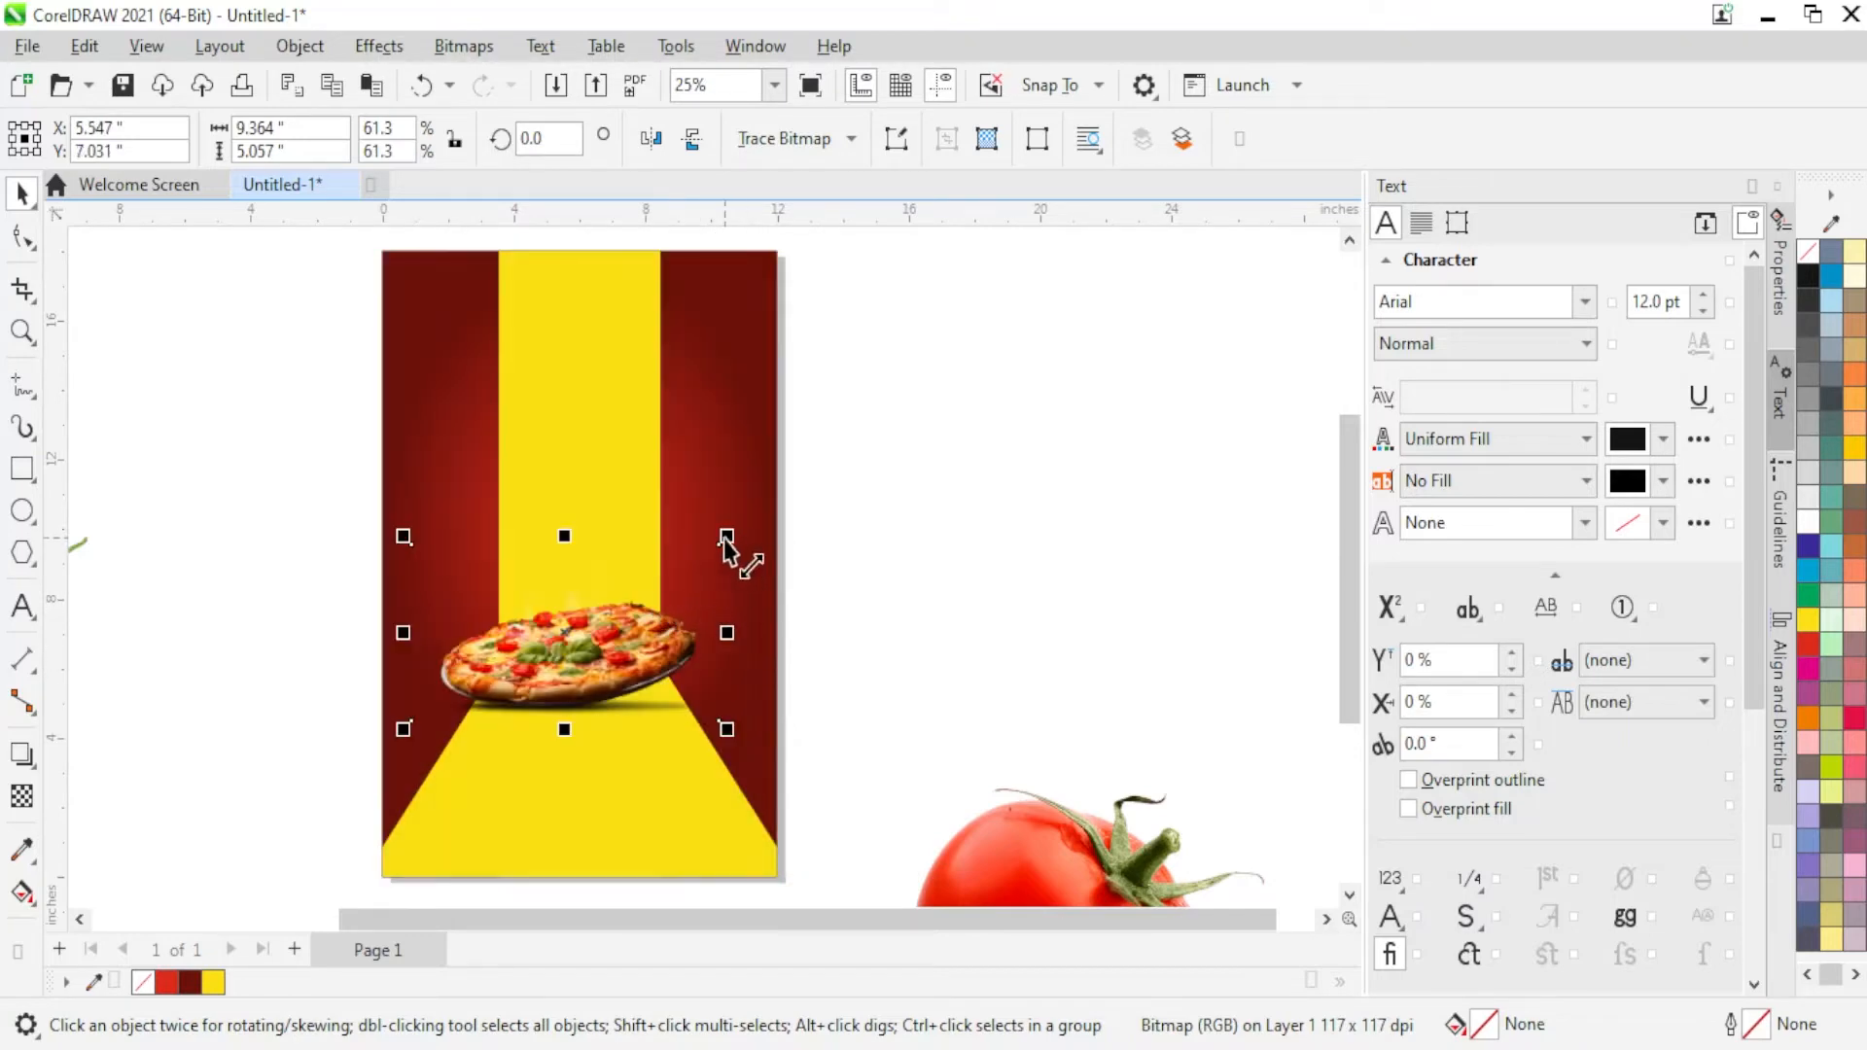
left_click_drag(729, 537, 744, 541)
left_click_drag(689, 616, 700, 615)
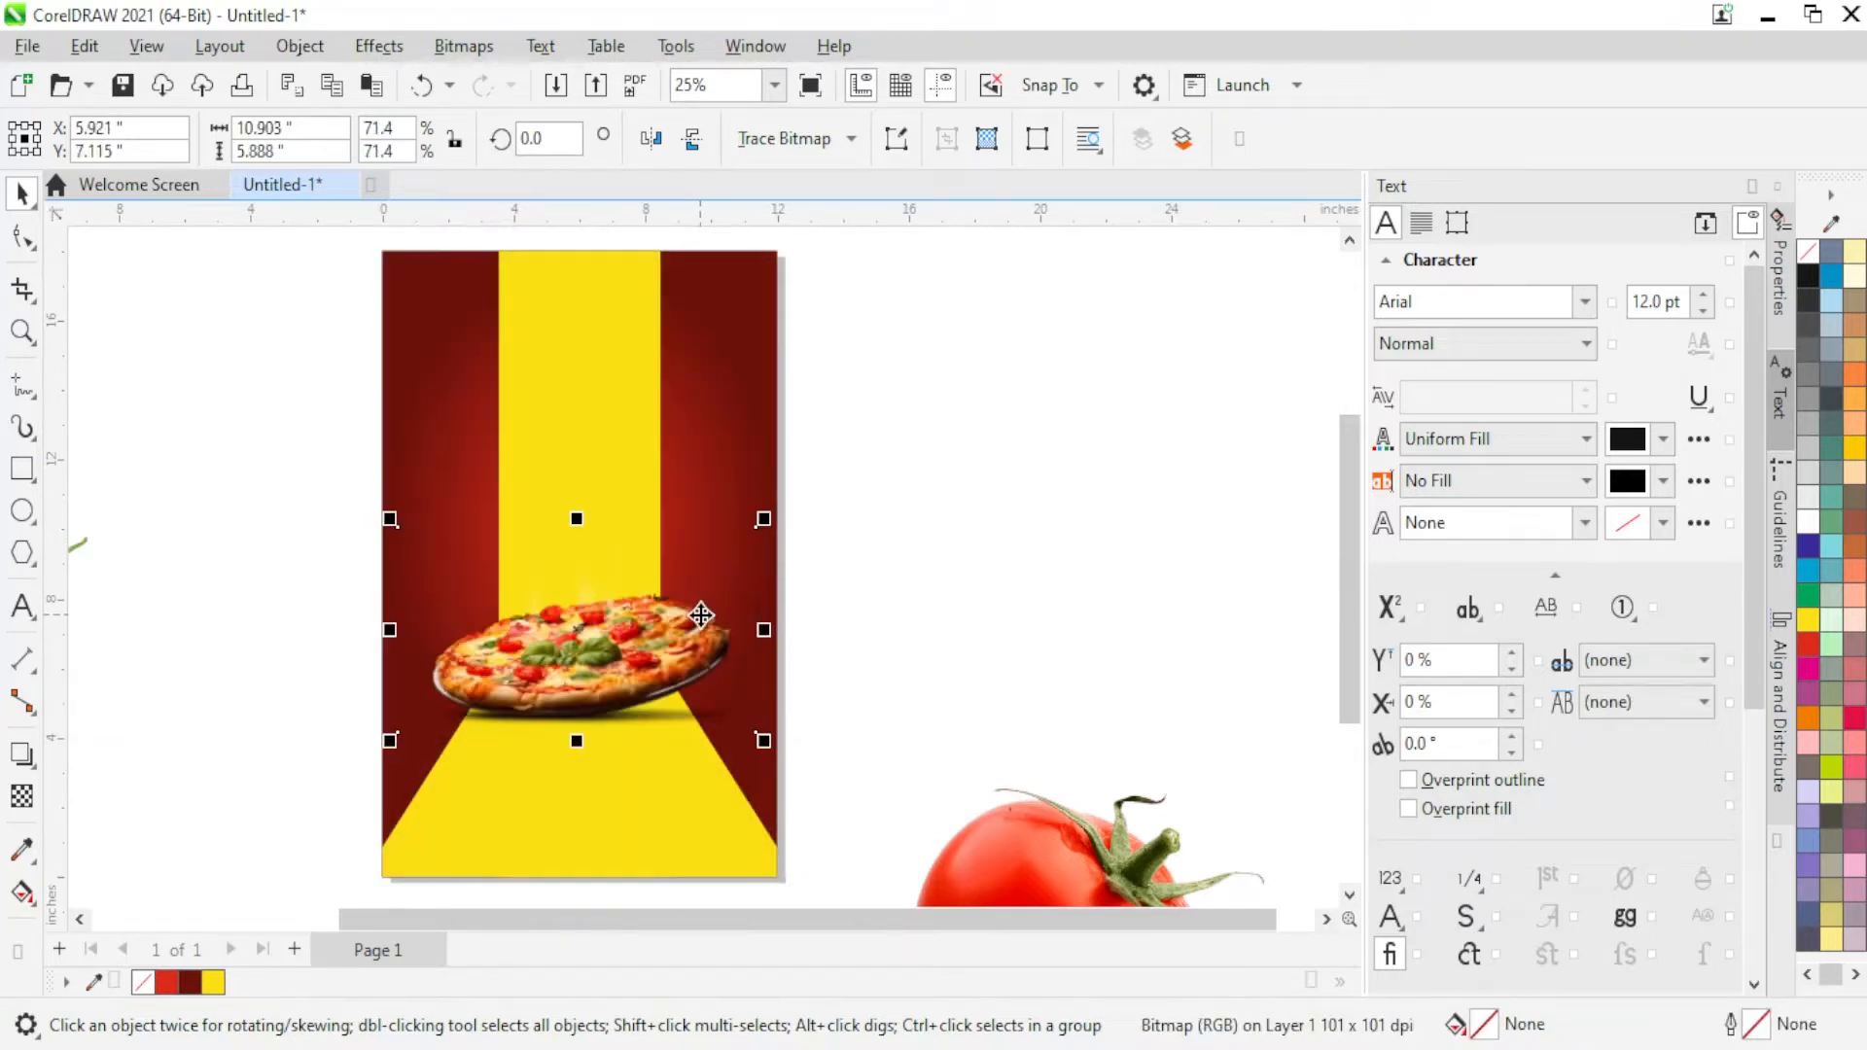
Step: Crop the empty margins on both sides of the pizza image by moving its edge nodes inward with the Shape tool
left_click(21, 236)
scroll(304, 569, "up", 2)
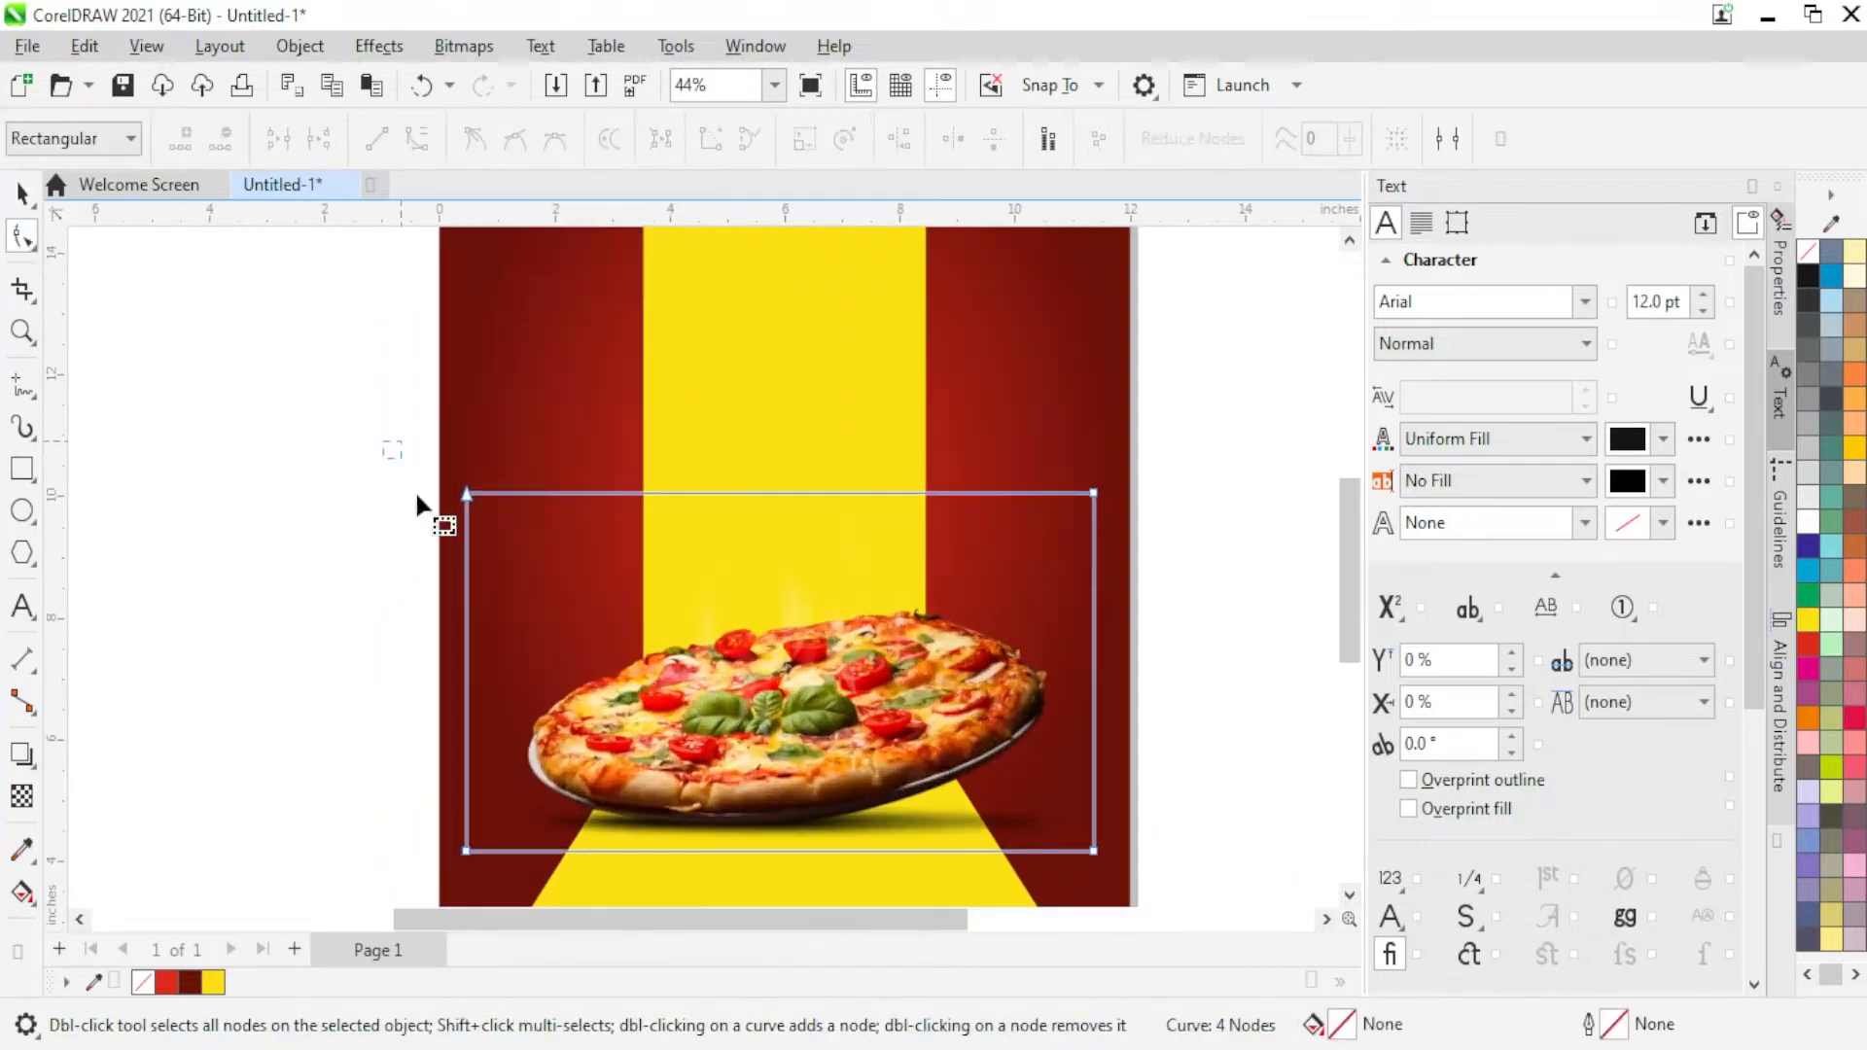
left_click_drag(467, 825, 498, 825)
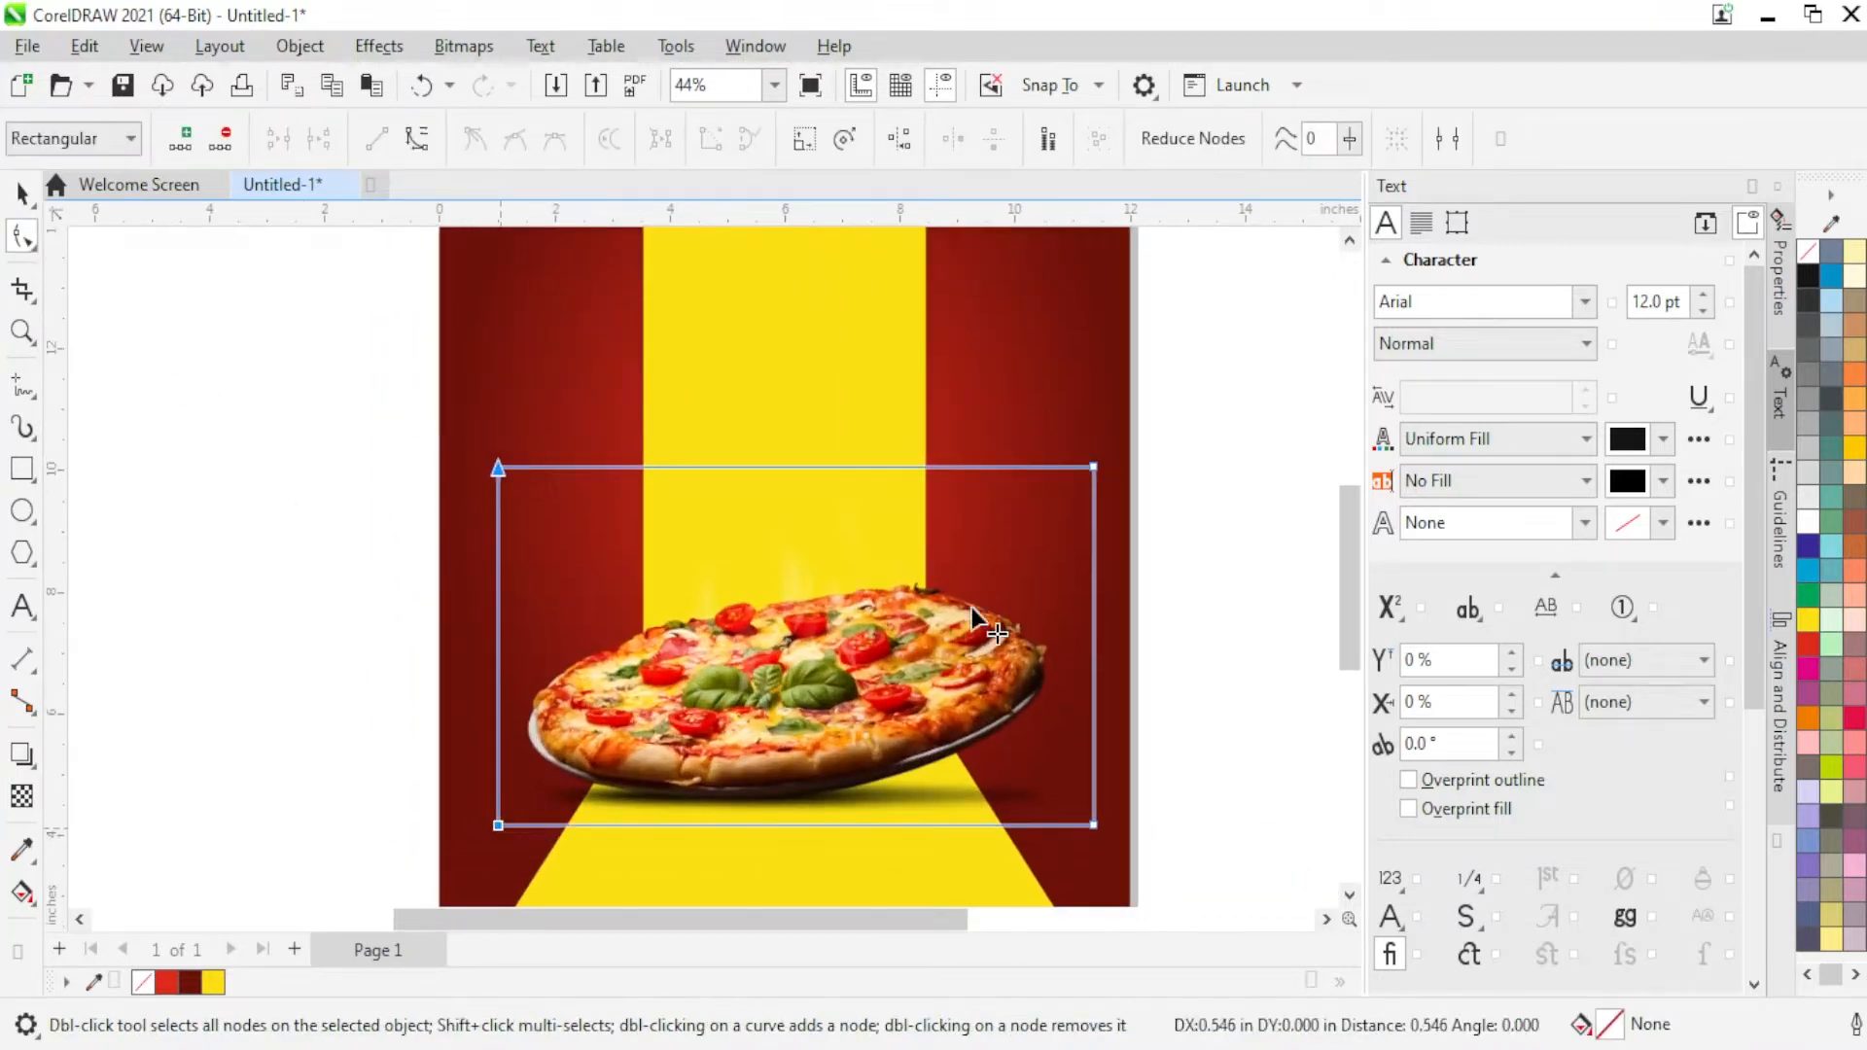
left_click_drag(1094, 812, 1060, 812)
left_click_drag(375, 358, 1110, 535)
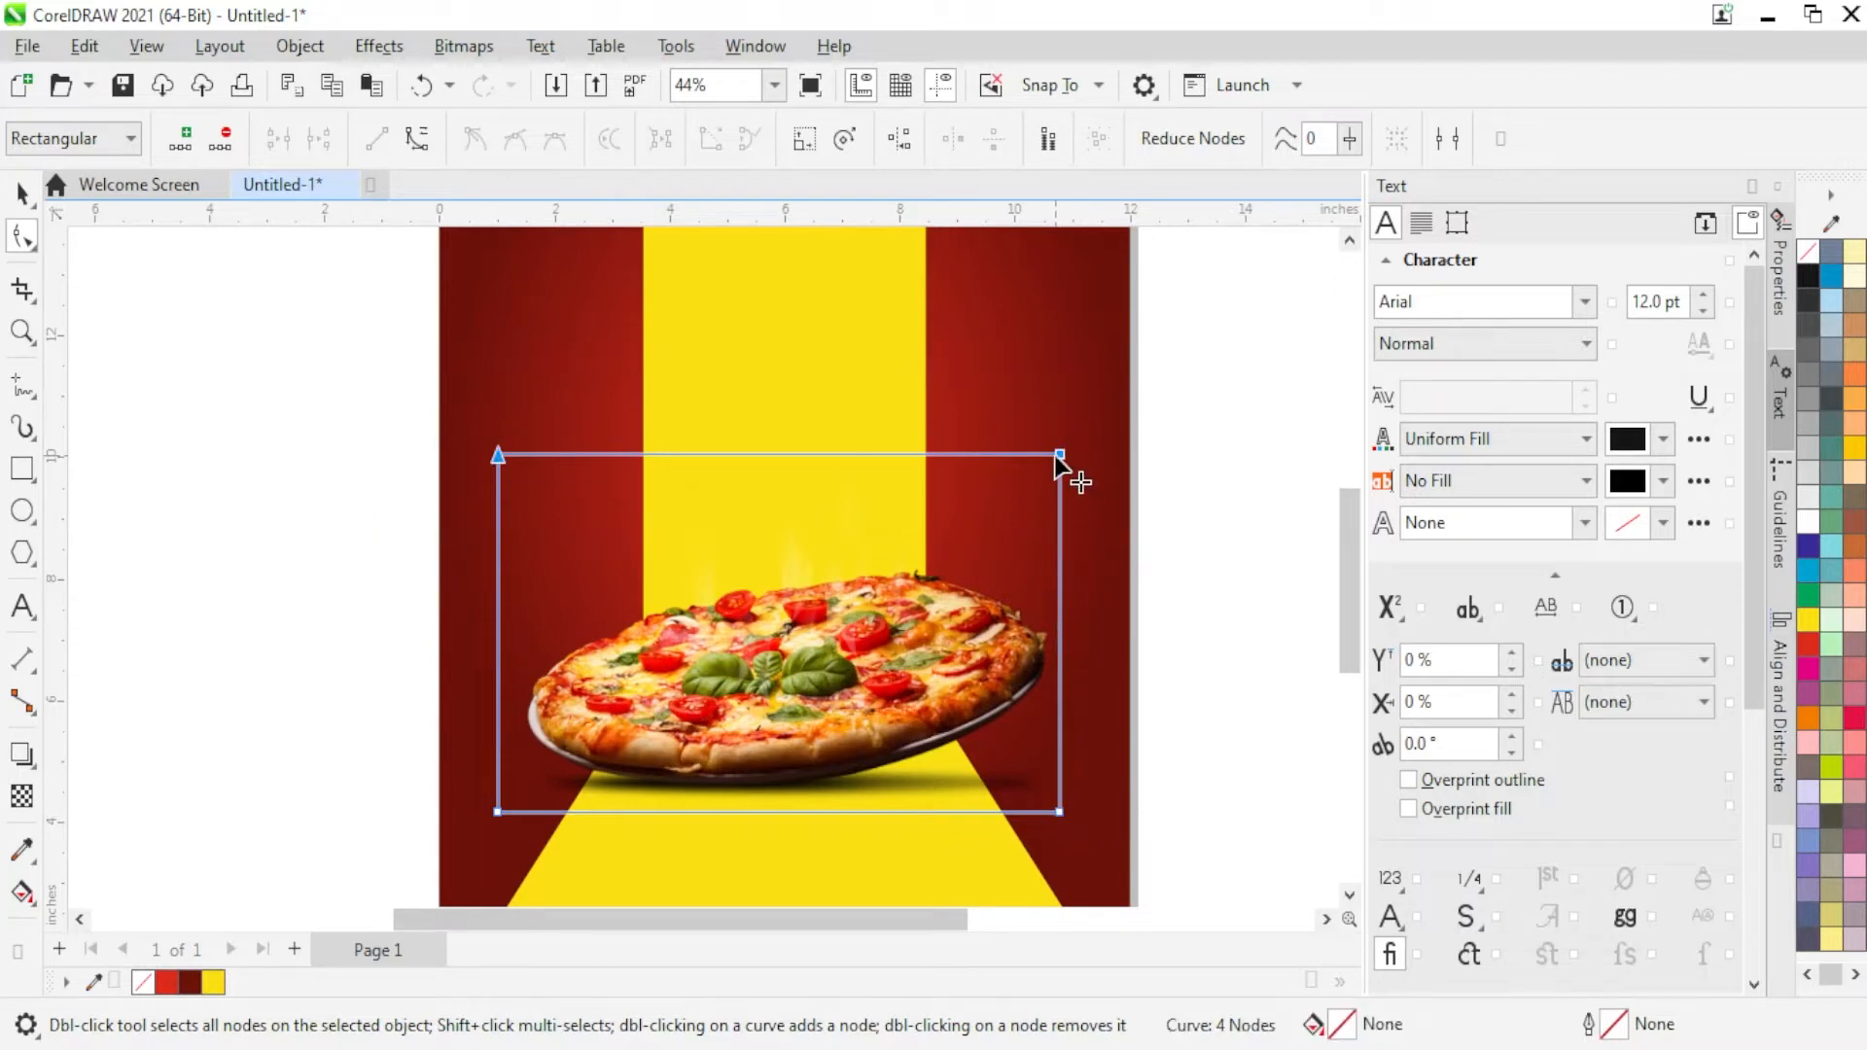
mouse_move(1060, 456)
left_mouse_down()
mouse_move(1055, 540)
mouse_move(1070, 455)
left_mouse_up()
Step: Enlarge the cropped pizza image to about 10.3 inches wide and align its horizontal centre with the background
left_click(21, 193)
scroll(1048, 486, "down", 1)
left_click(1076, 446, "shift")
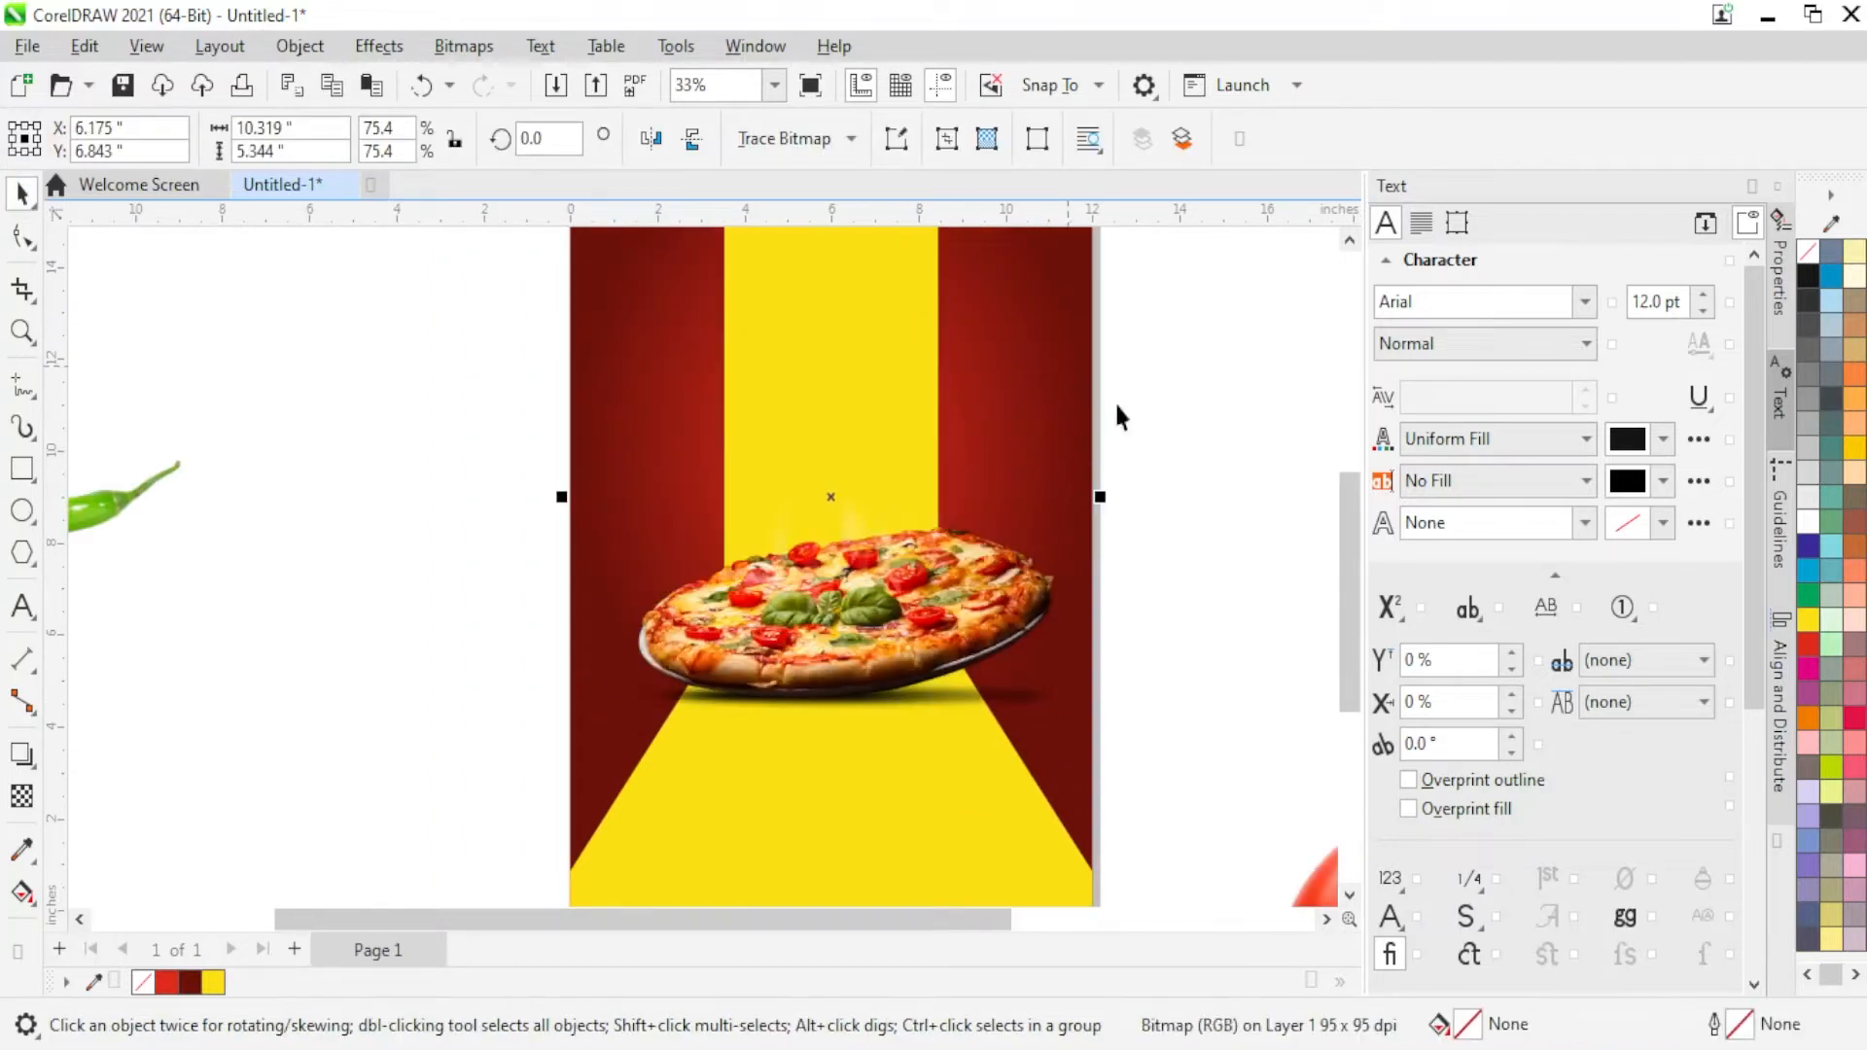
key("c")
left_click(1160, 404)
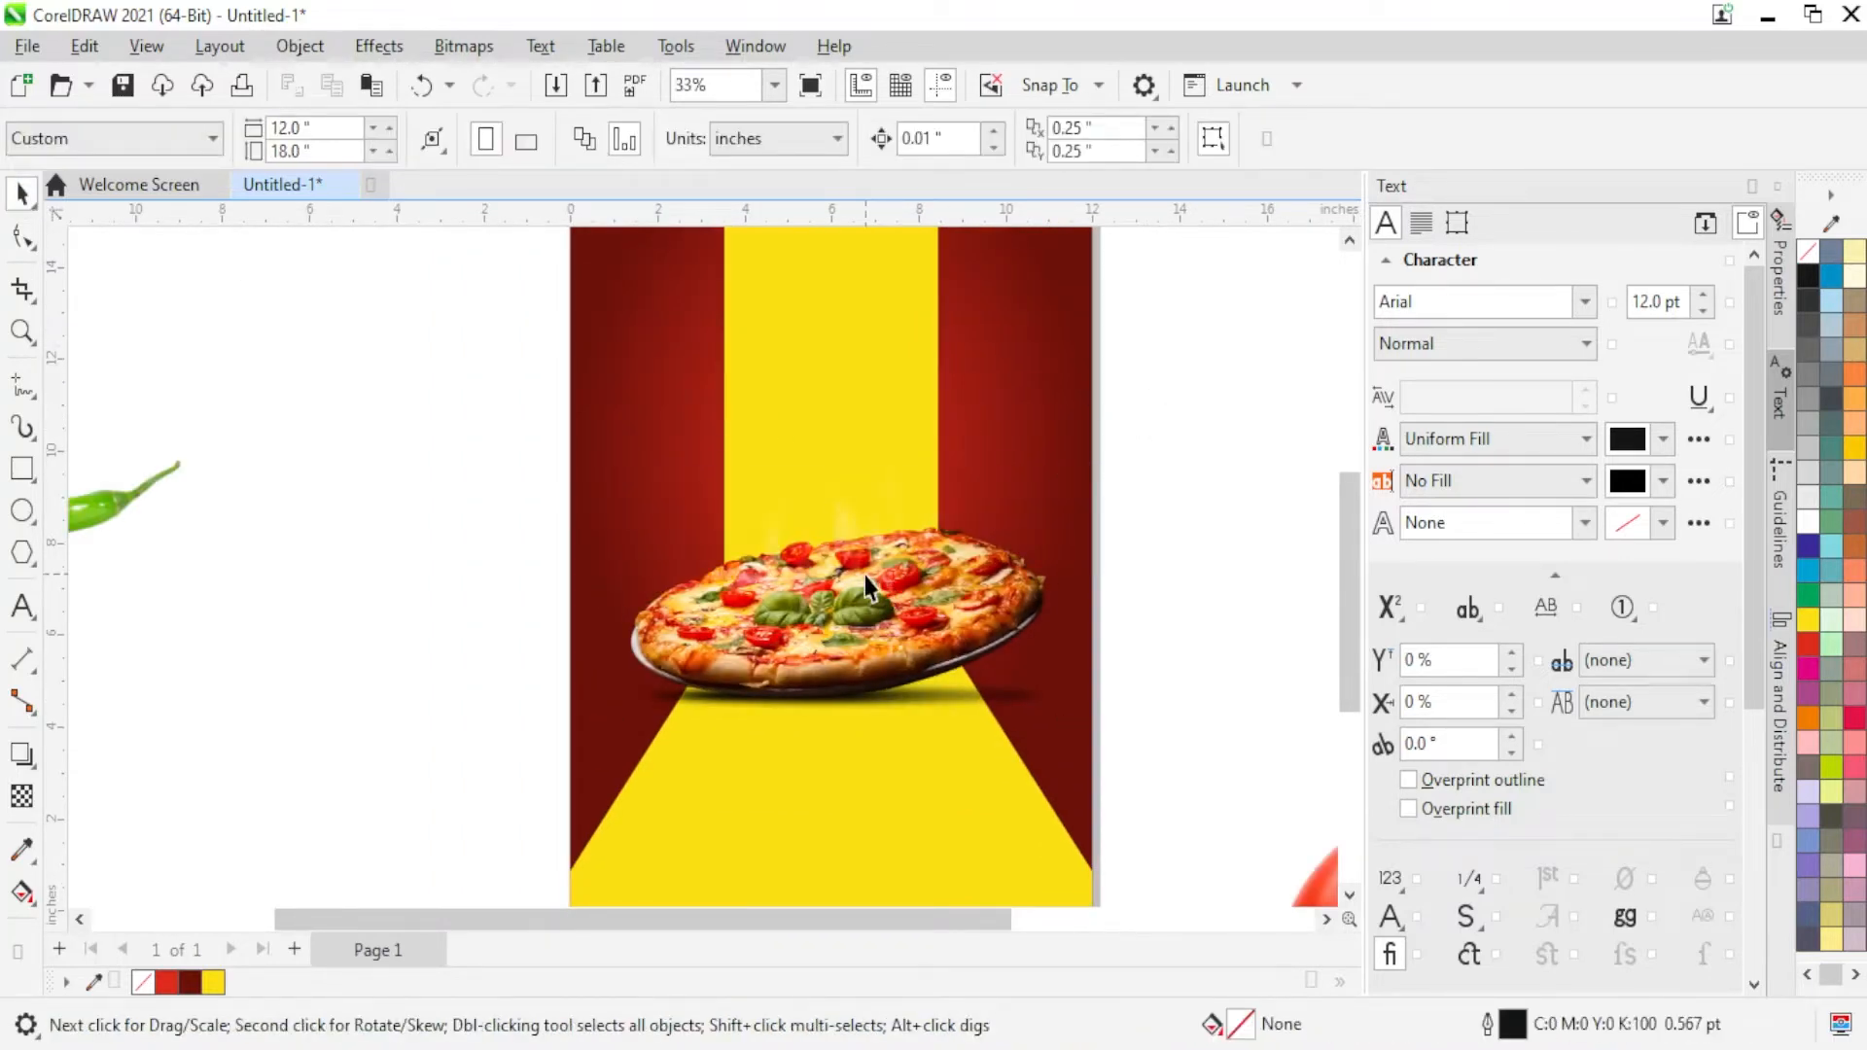
Step: Edit the background's PowerClip contents and fill the flared yellow shape with Deep Yellow (C0 M20 Y100 K0)
scroll(846, 622, "down", 1)
scroll(813, 710, "up", 1)
left_click(842, 730)
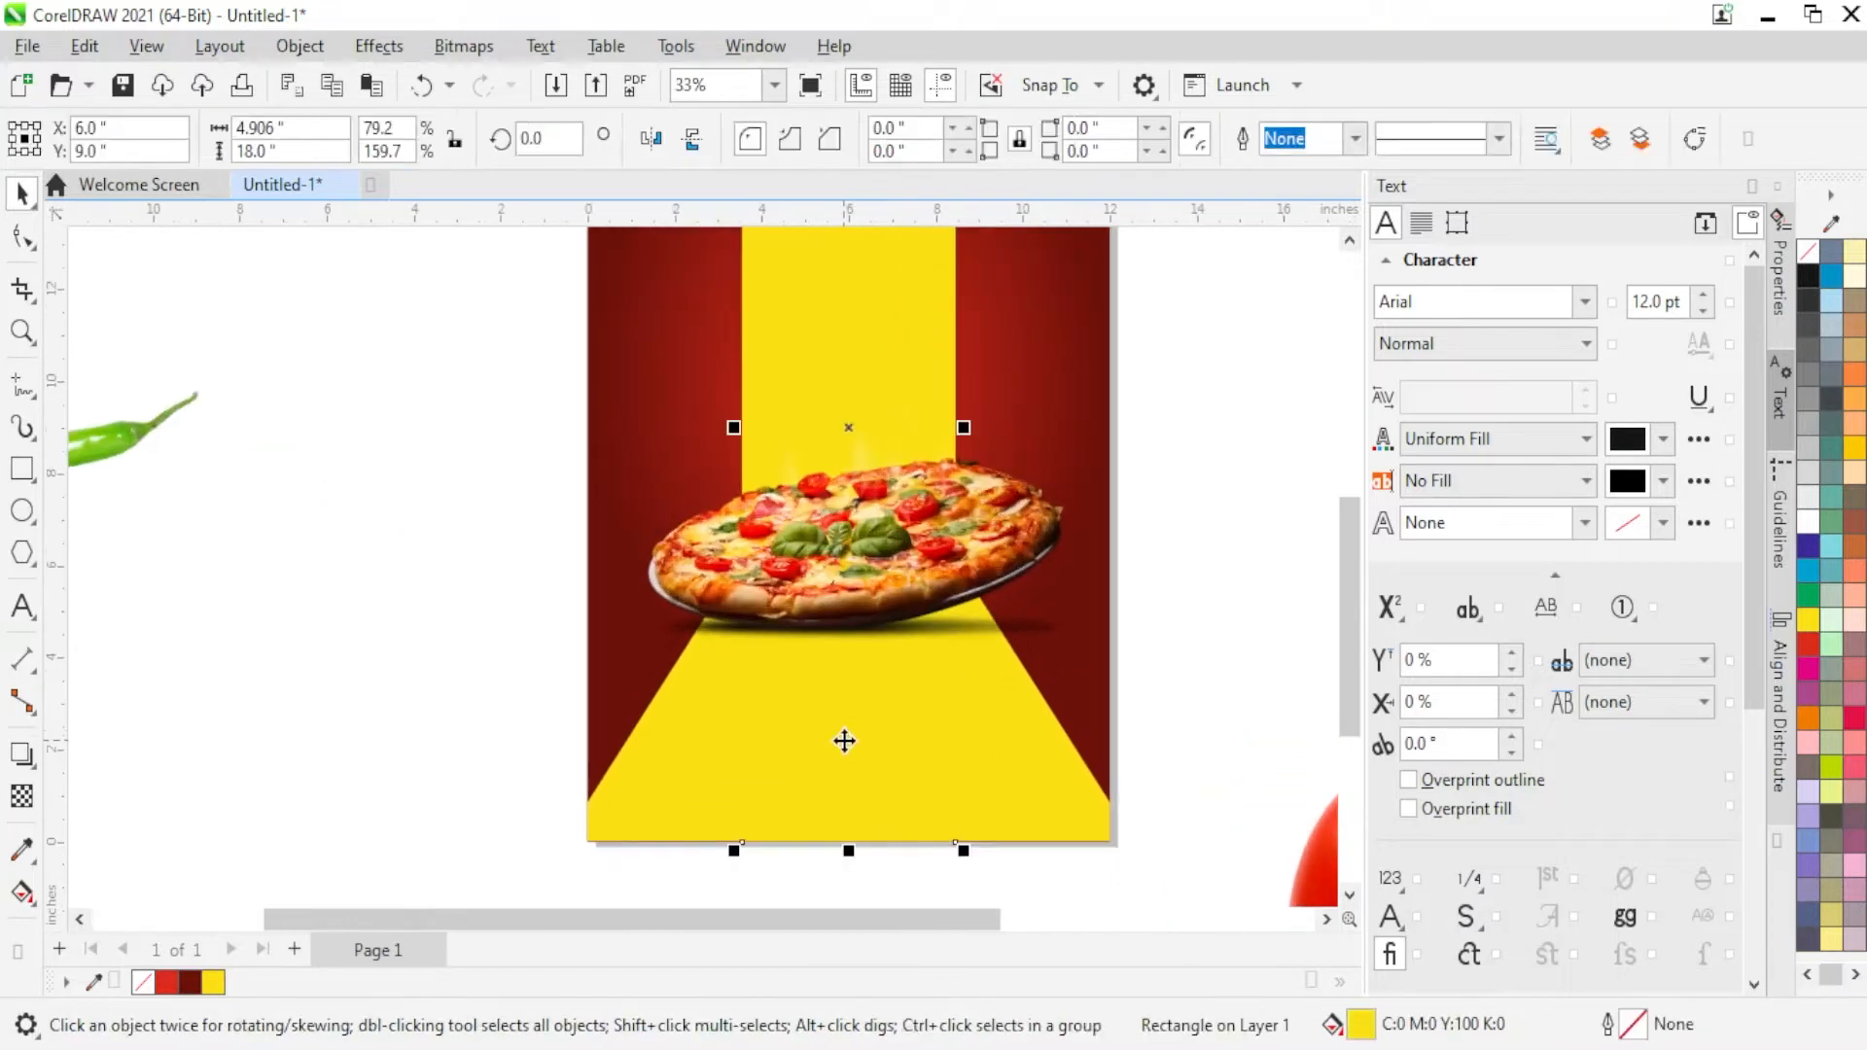
right_click(844, 741)
left_click(620, 774)
right_click(621, 775)
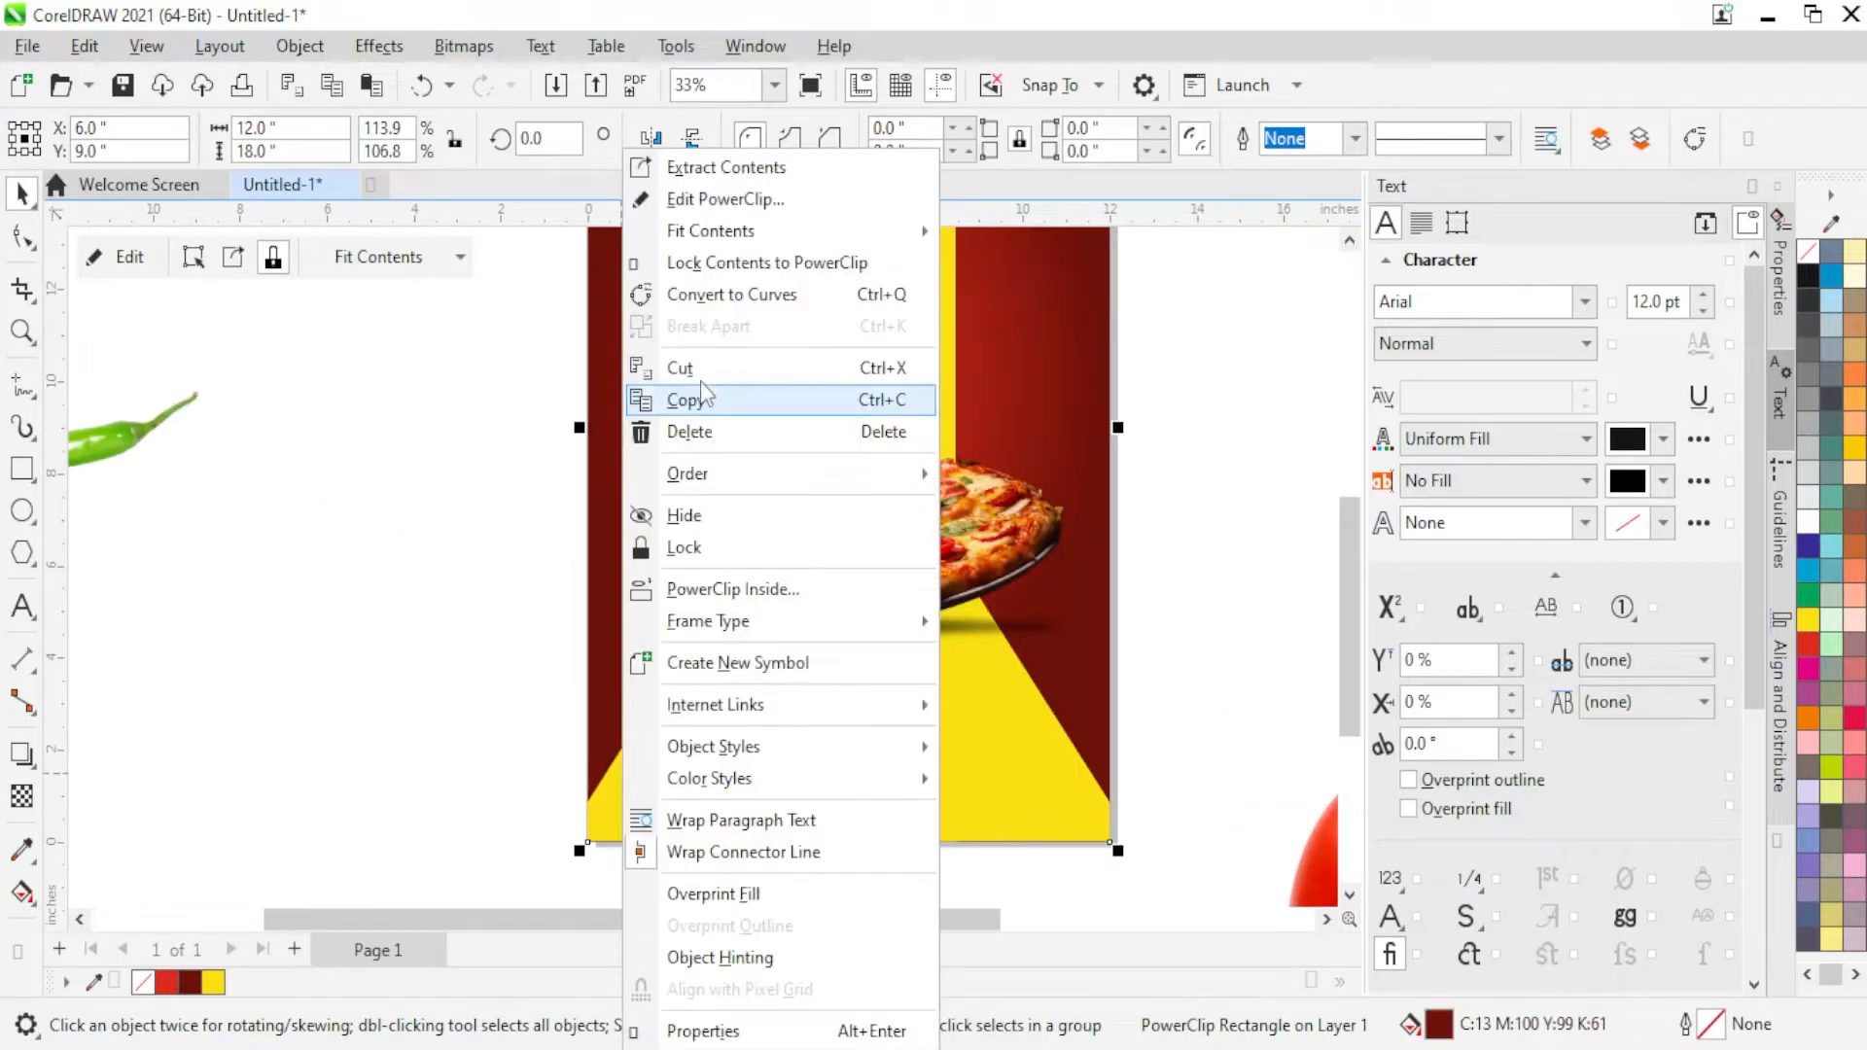
left_click(696, 200)
left_click(732, 785)
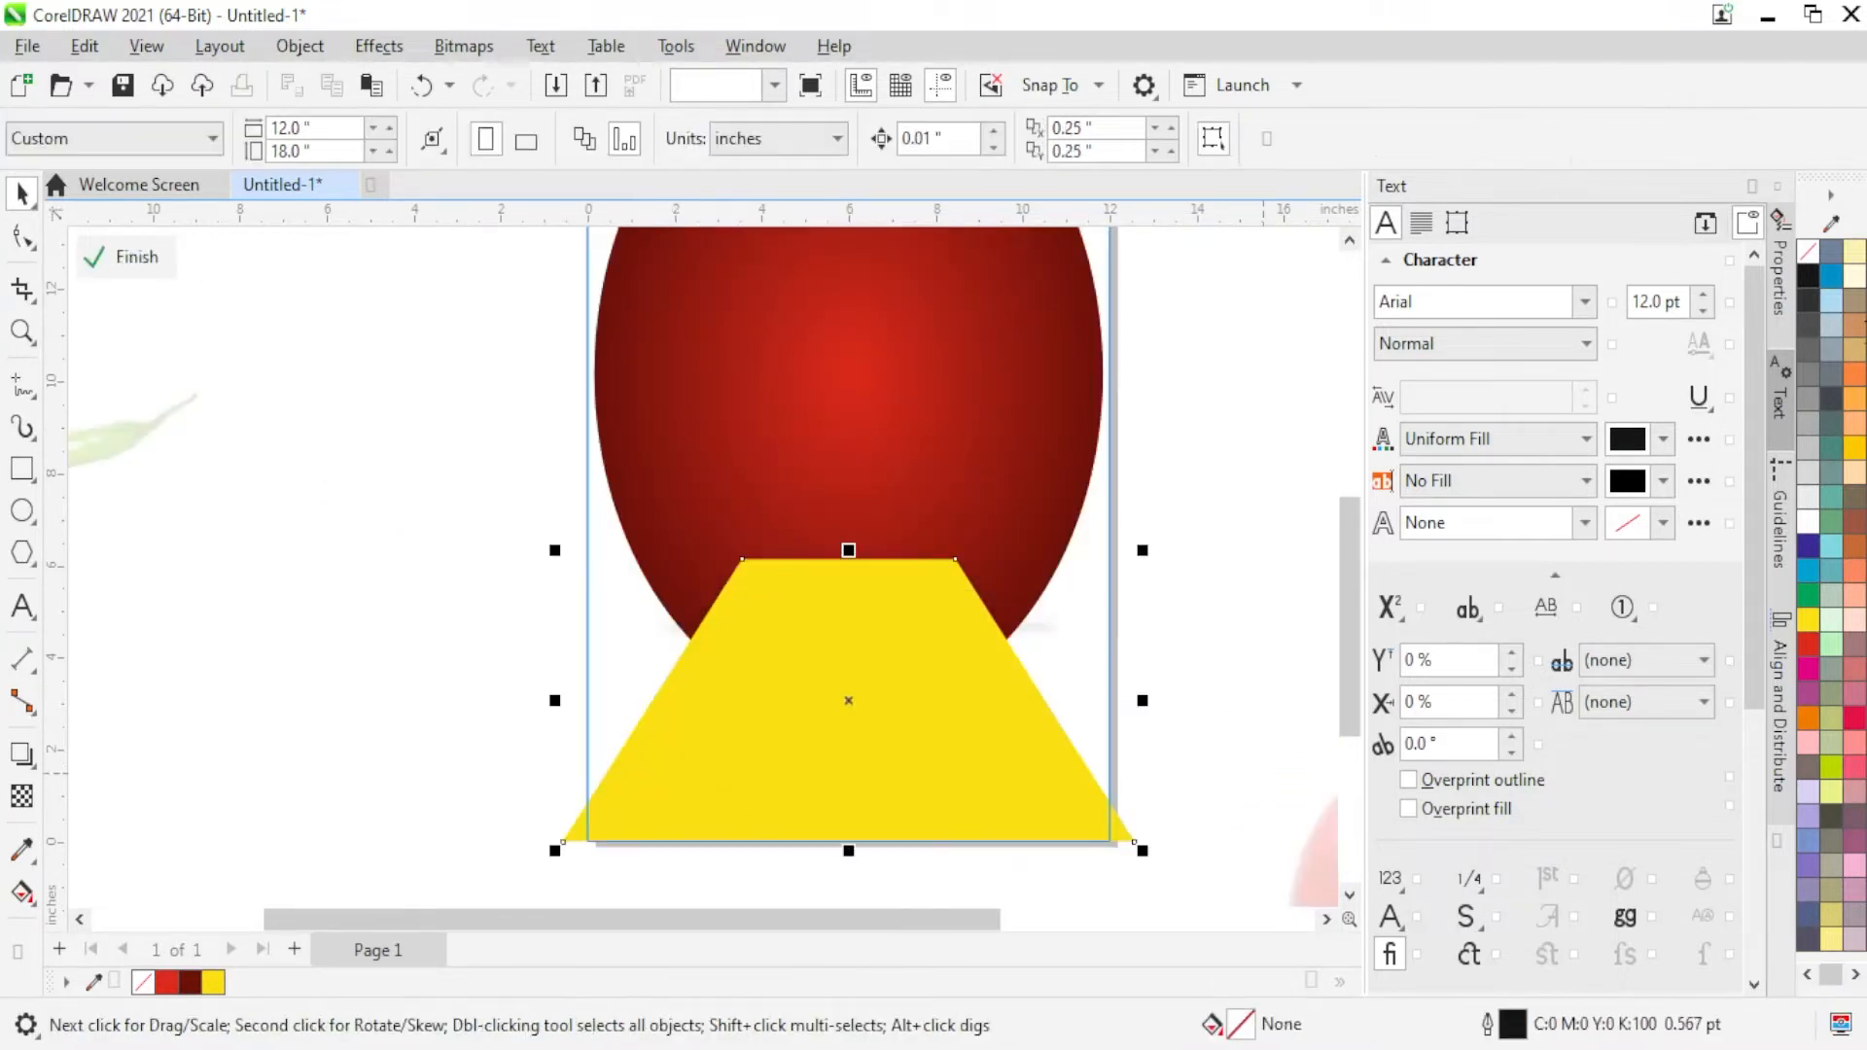
left_click(1856, 452)
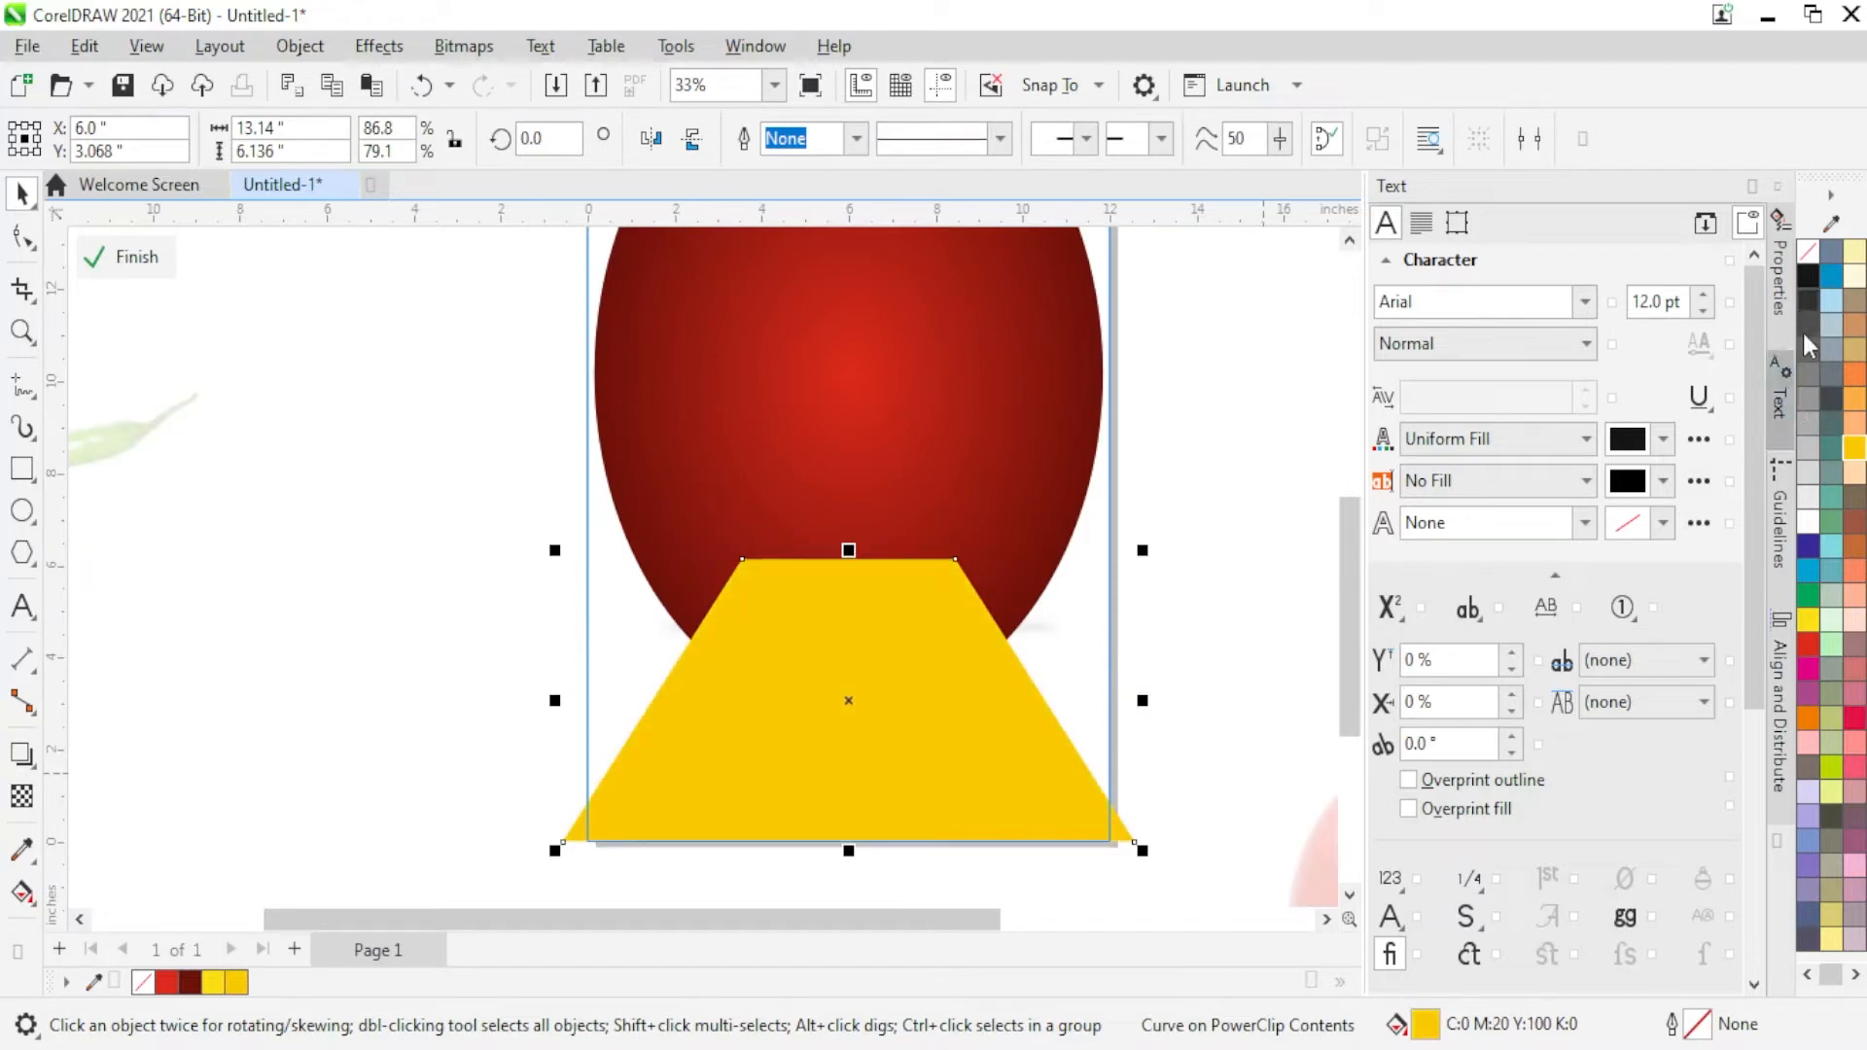
Step: Change the flared shape's fill to a fountain fill with its white end colour set to C0 M40 Y100 K0
double_click(1422, 1037)
left_click(633, 177)
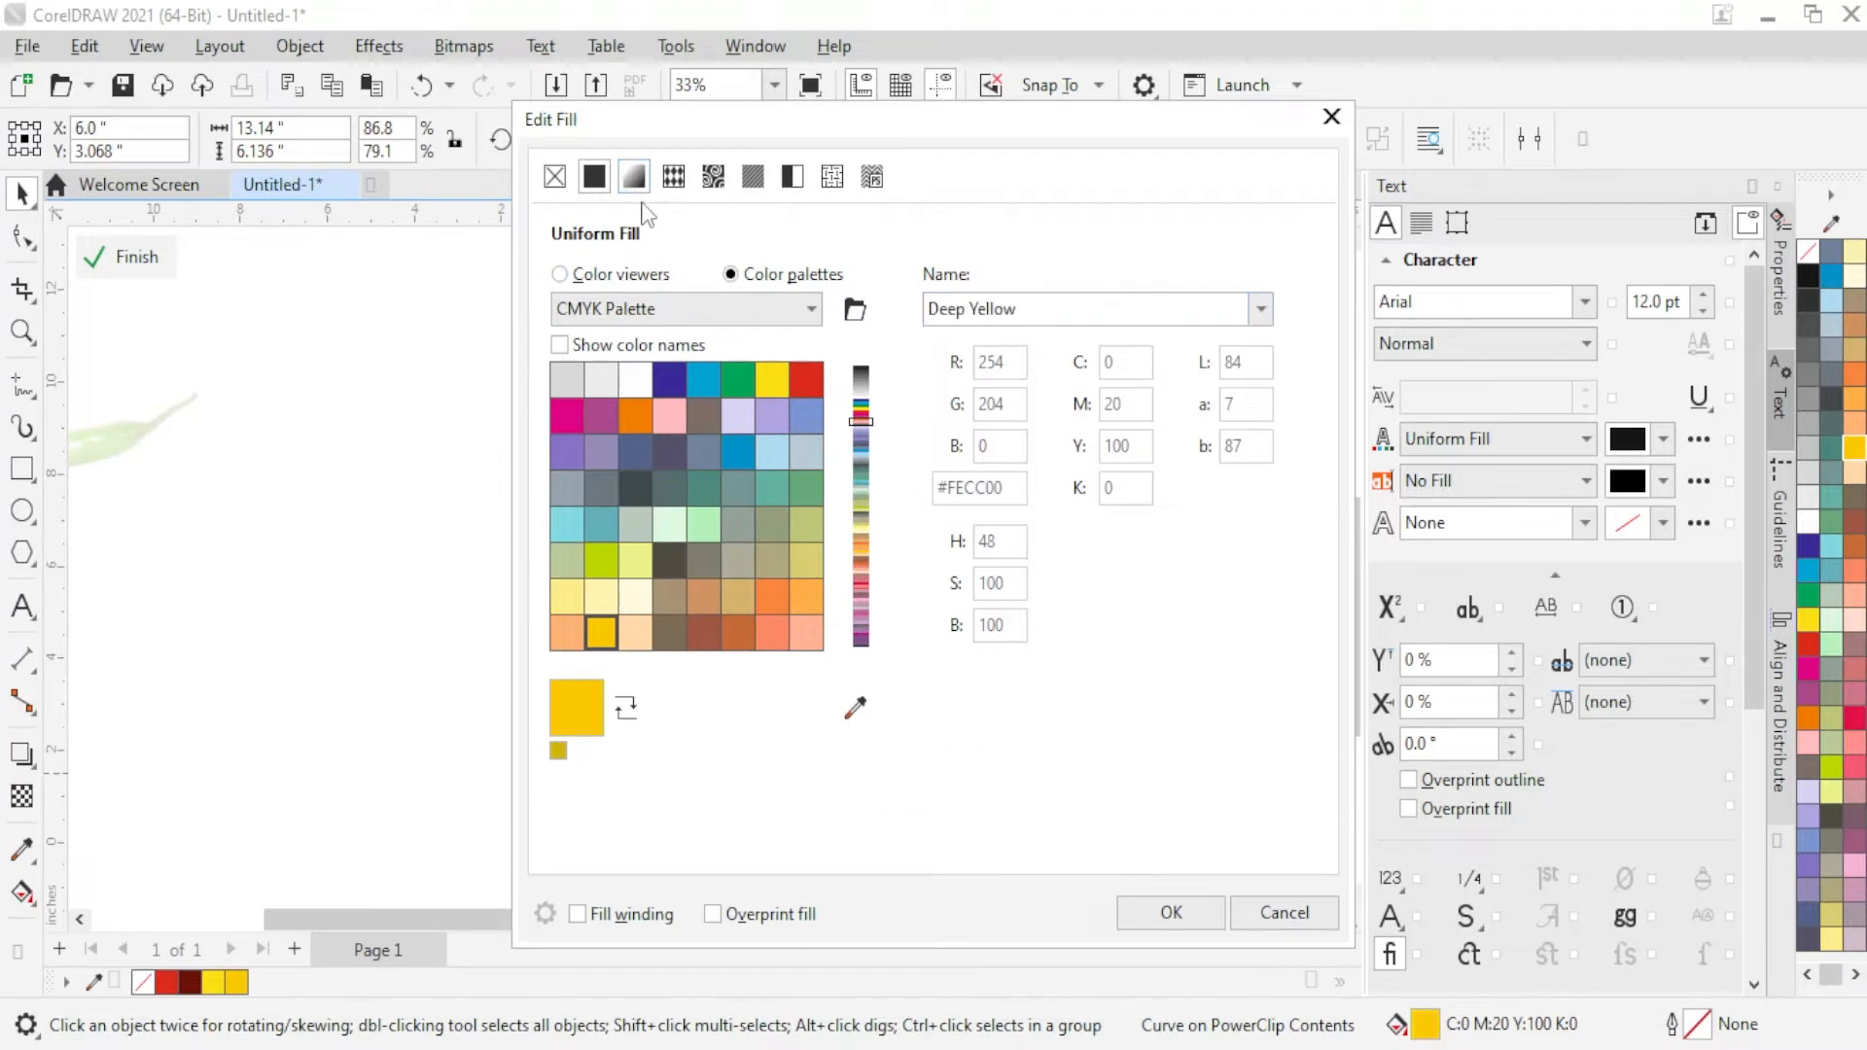
left_click(880, 649)
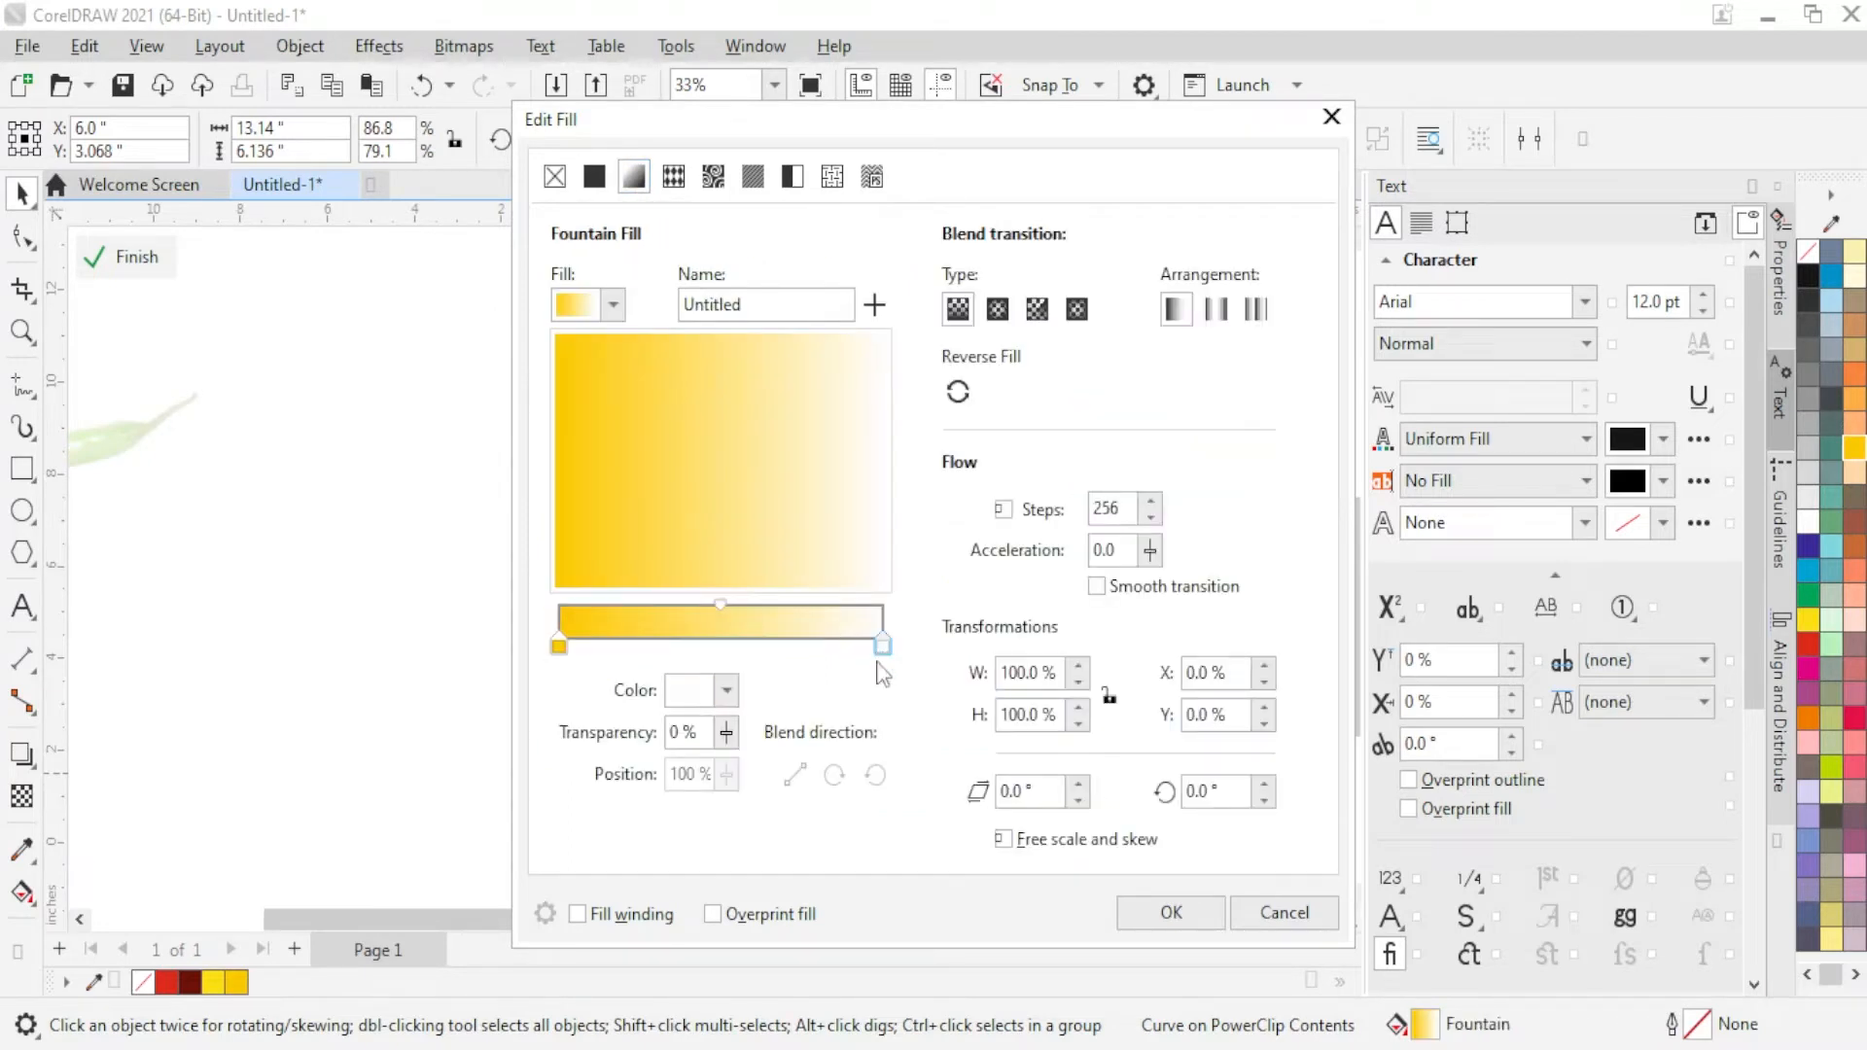
left_click(727, 692)
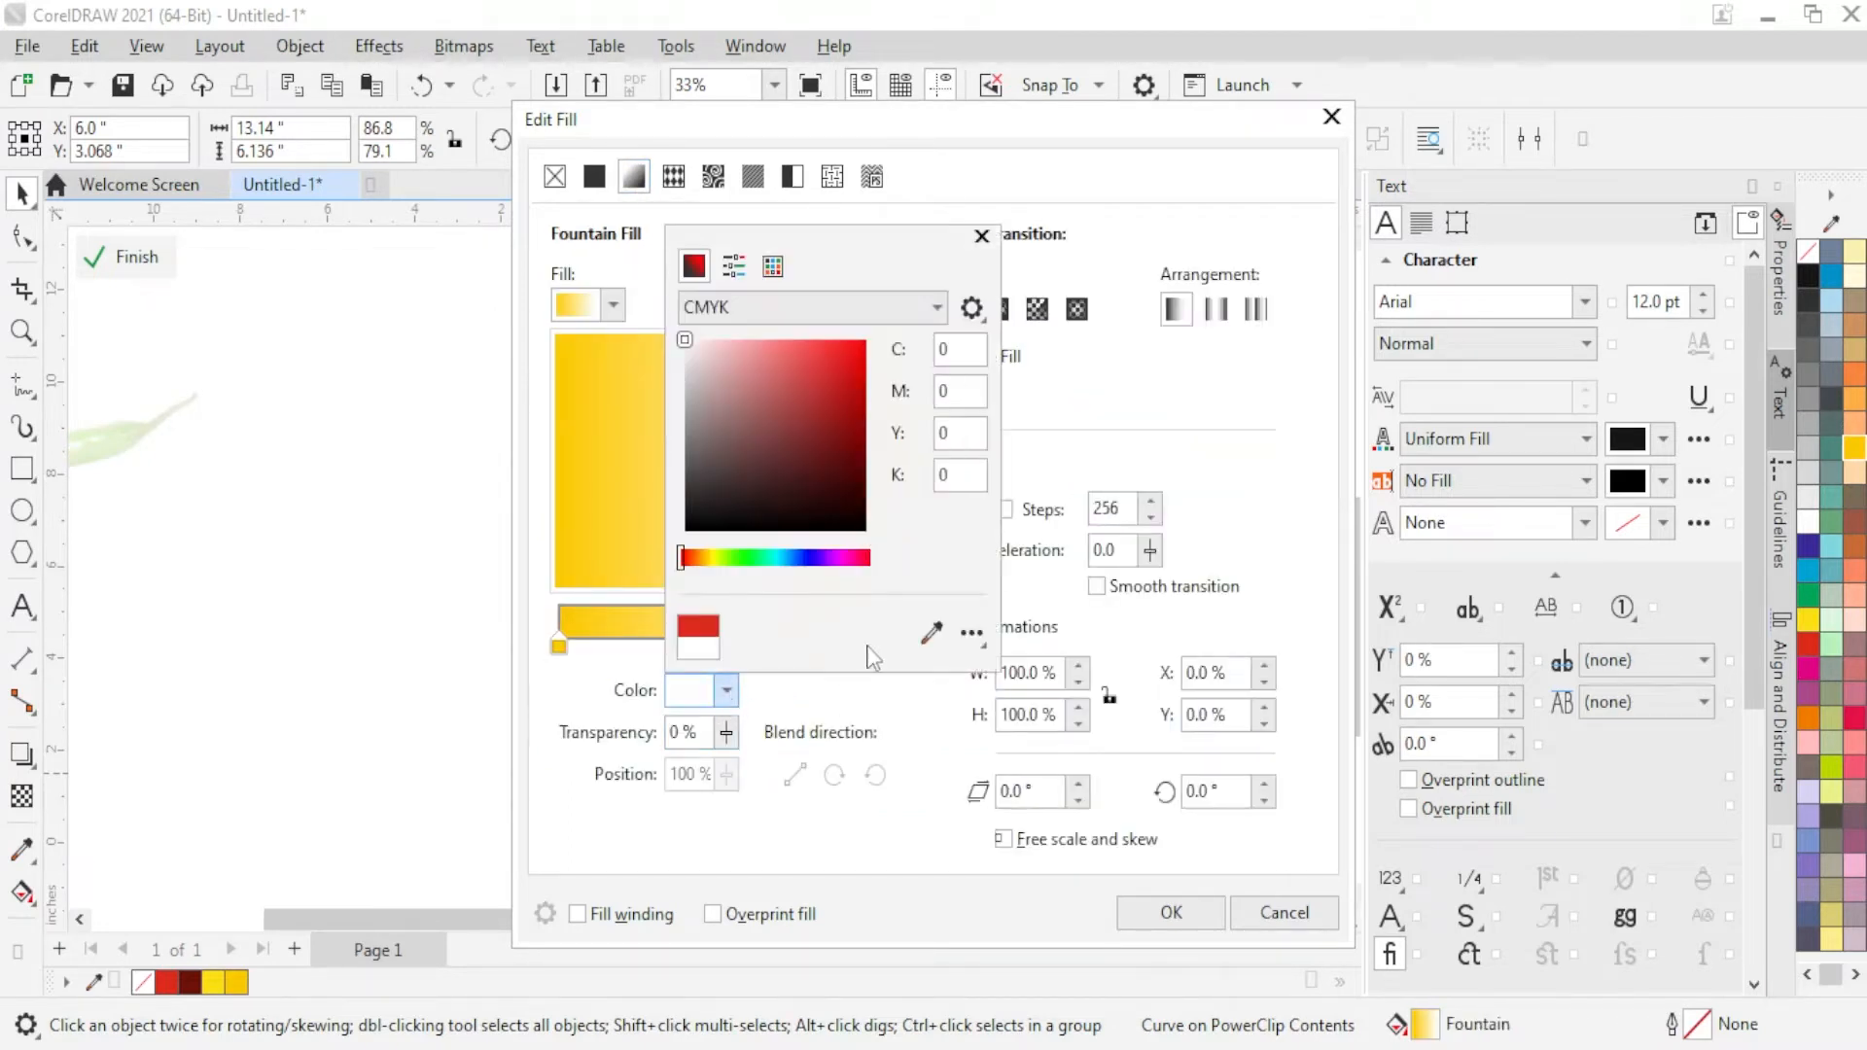
double_click(955, 398)
type("40")
key("Tab")
type("100")
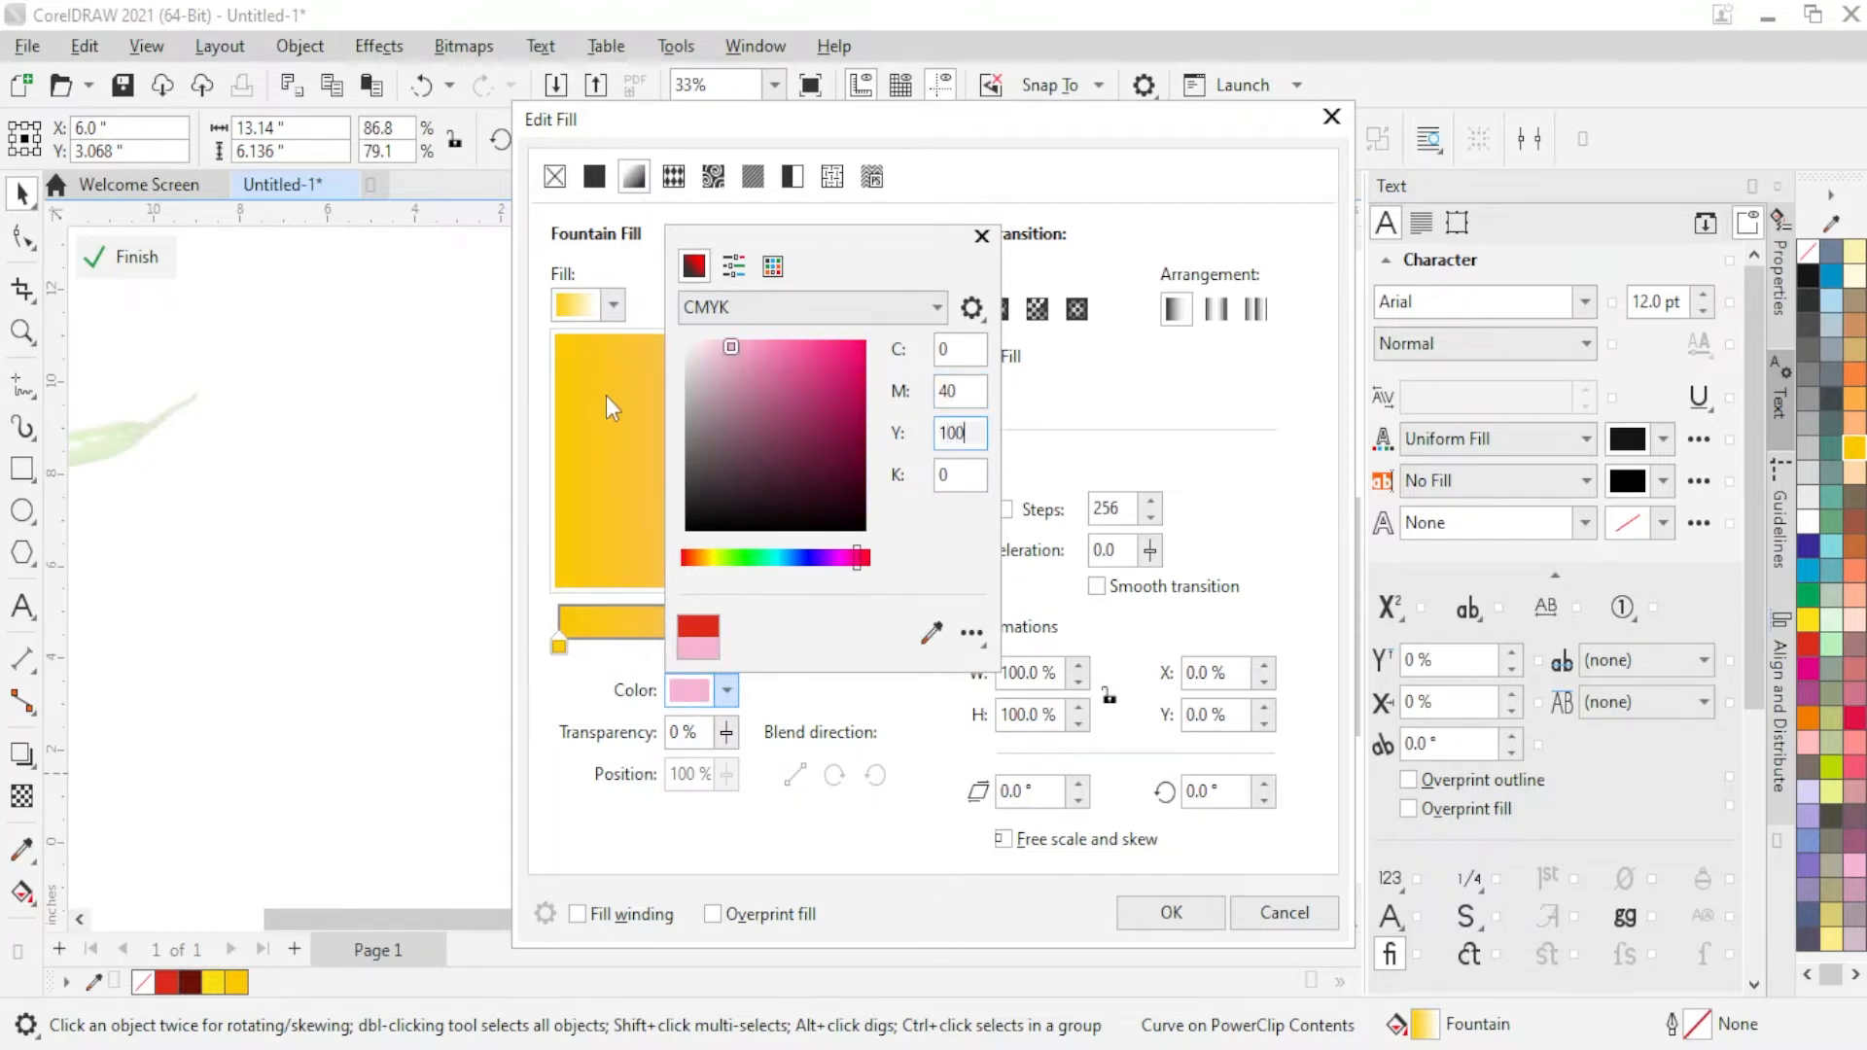
key("Tab")
left_click(1140, 450)
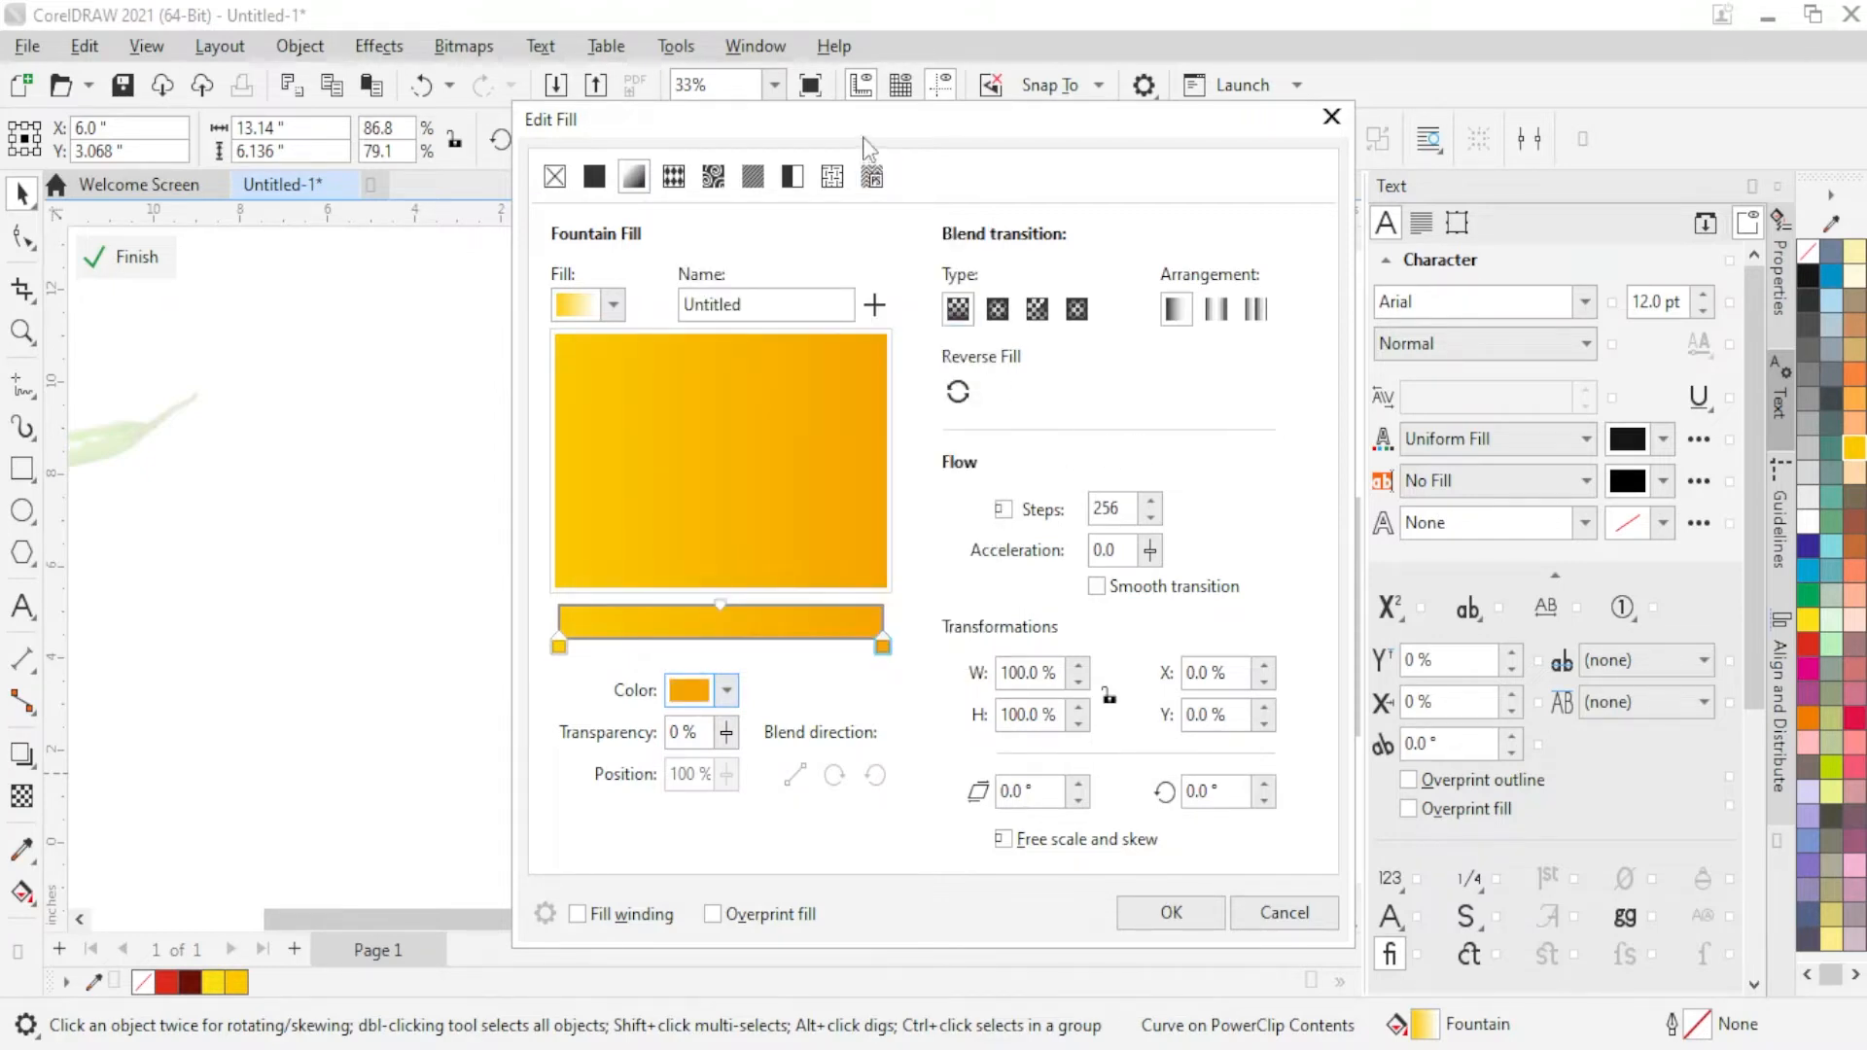
Step: Deepen the gradient's end colour to C0 M50 Y100 K0, run the blend from top to bottom, apply it and leave PowerClip editing
left_click_drag(864, 137, 1114, 137)
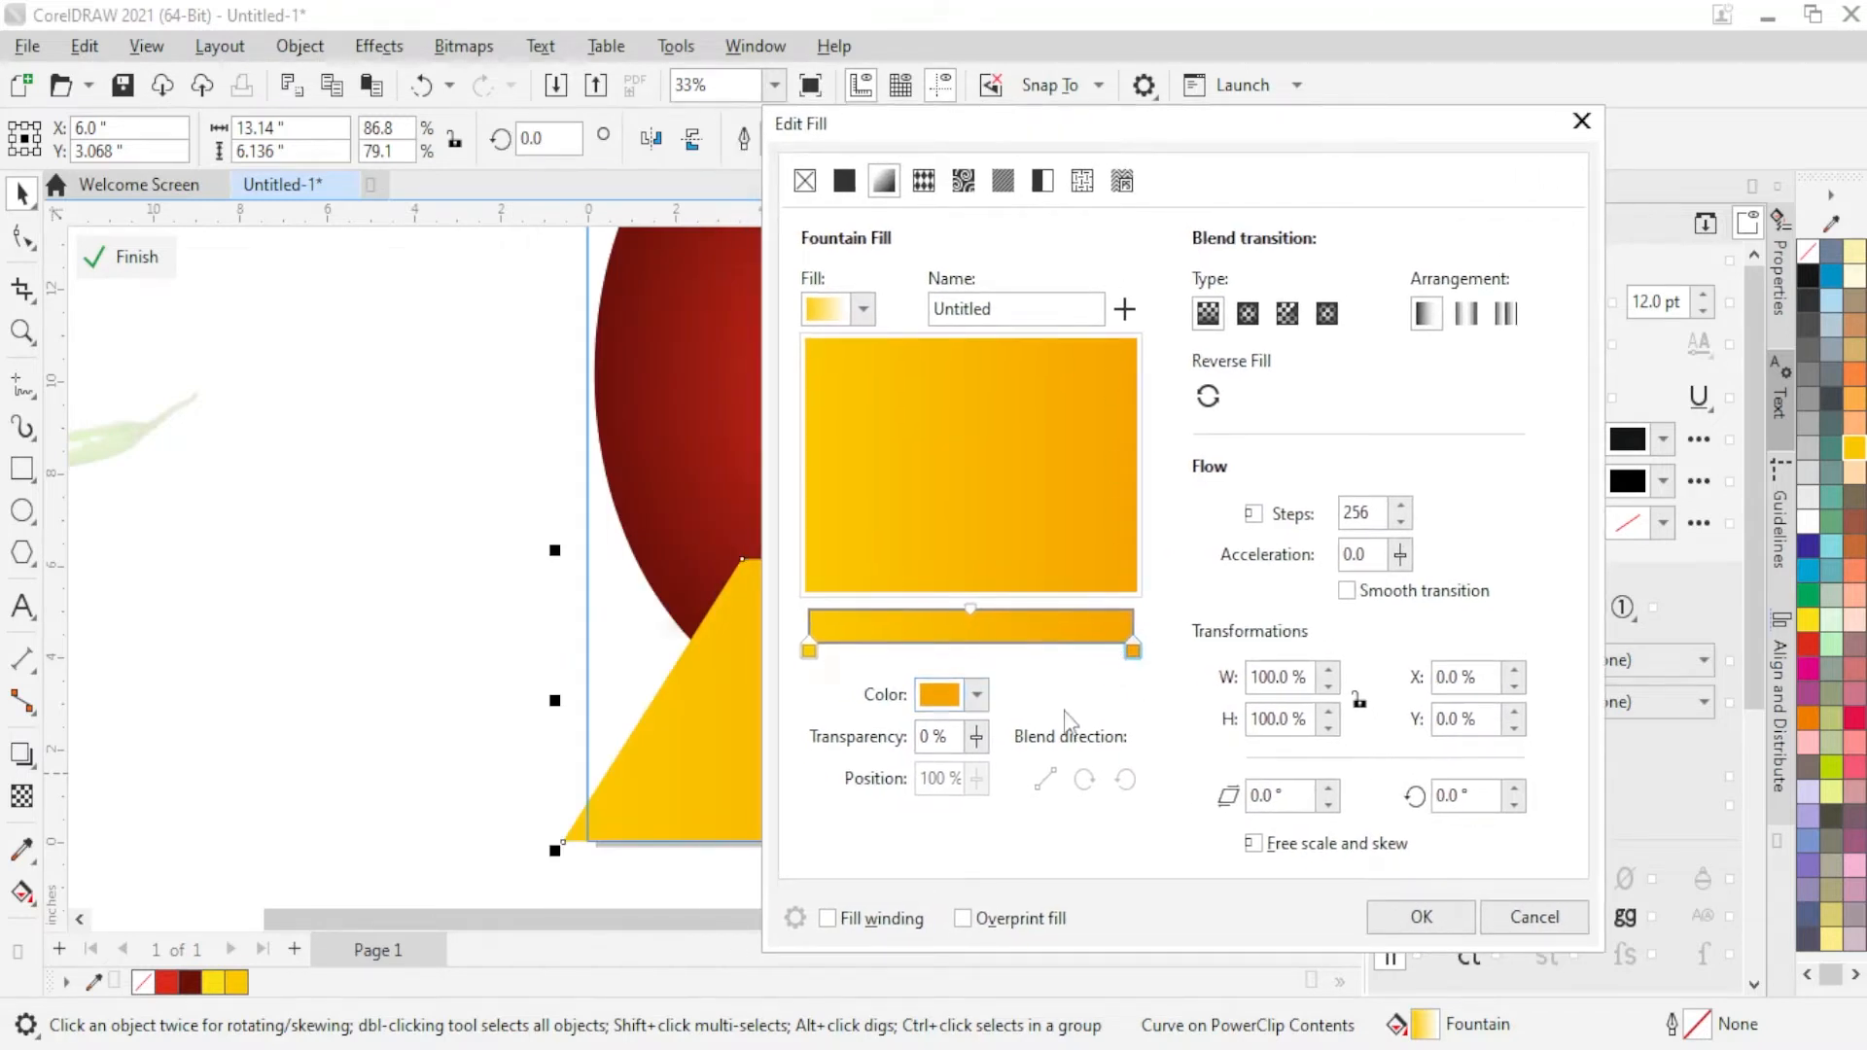
left_click(978, 698)
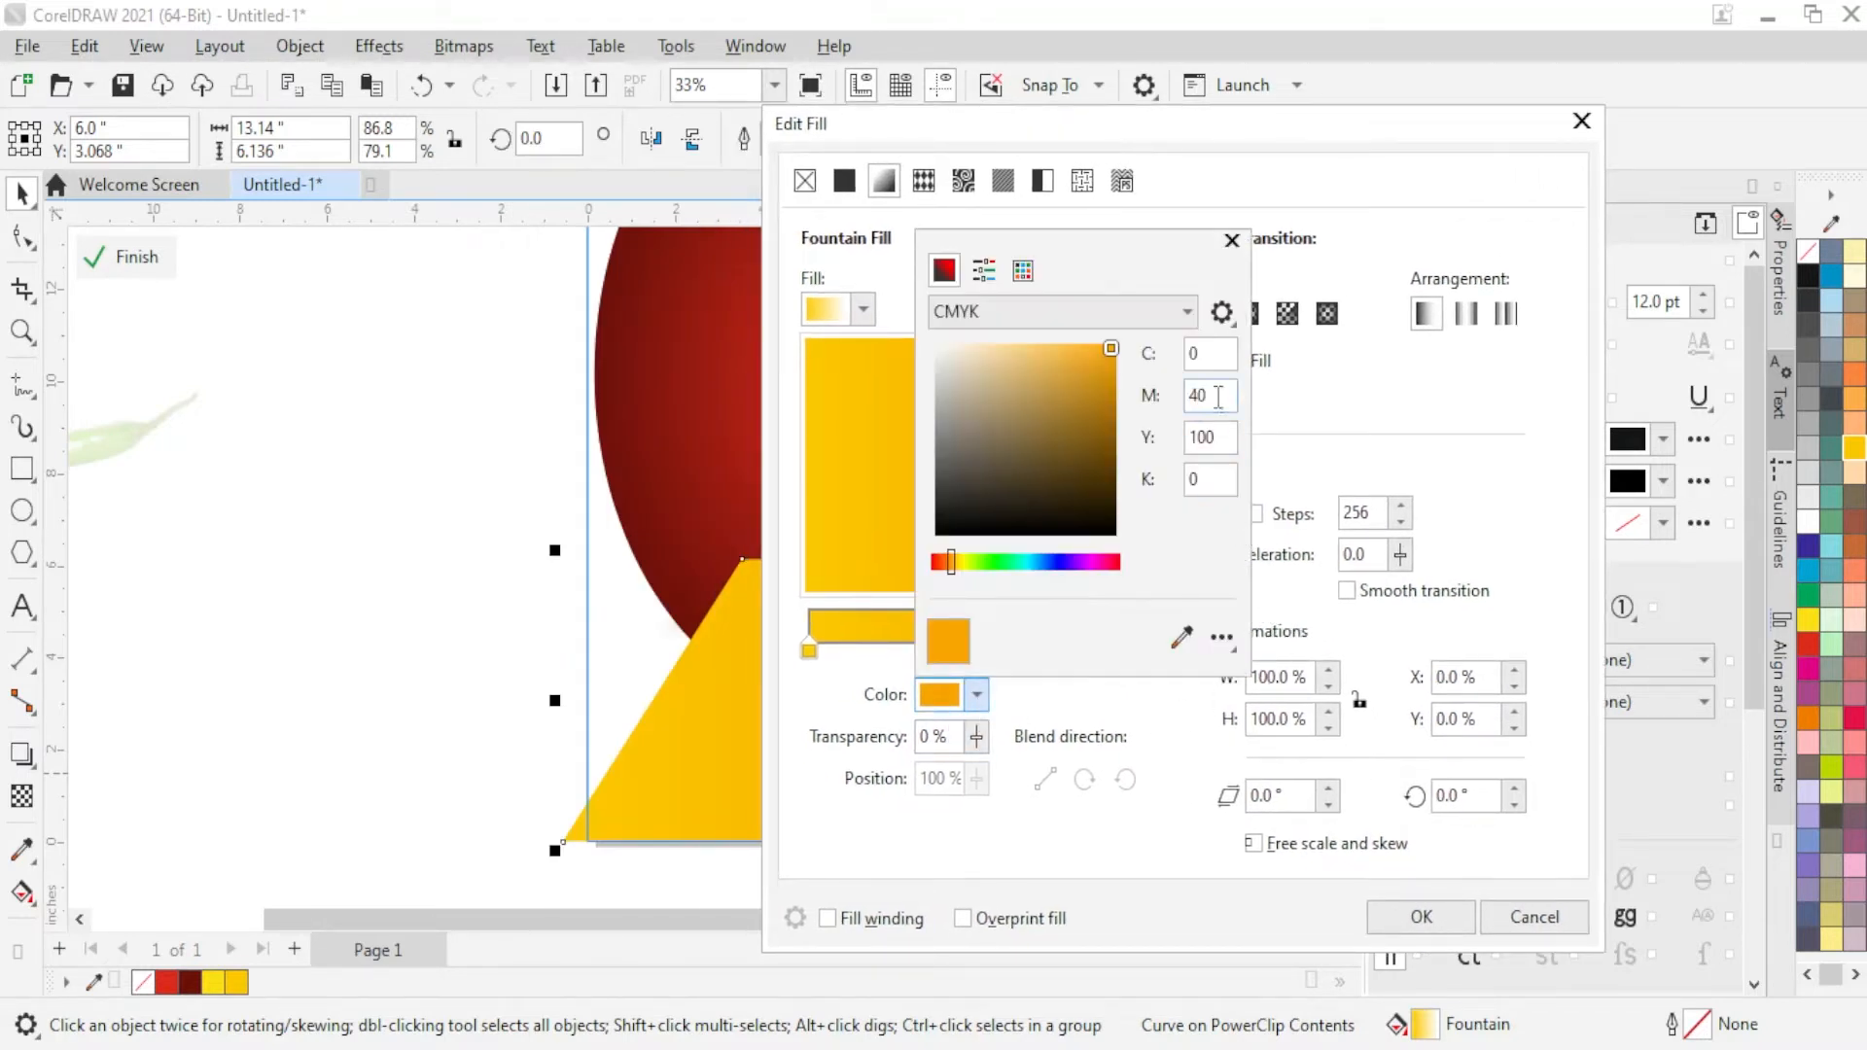
double_click(1218, 397)
key("Tab")
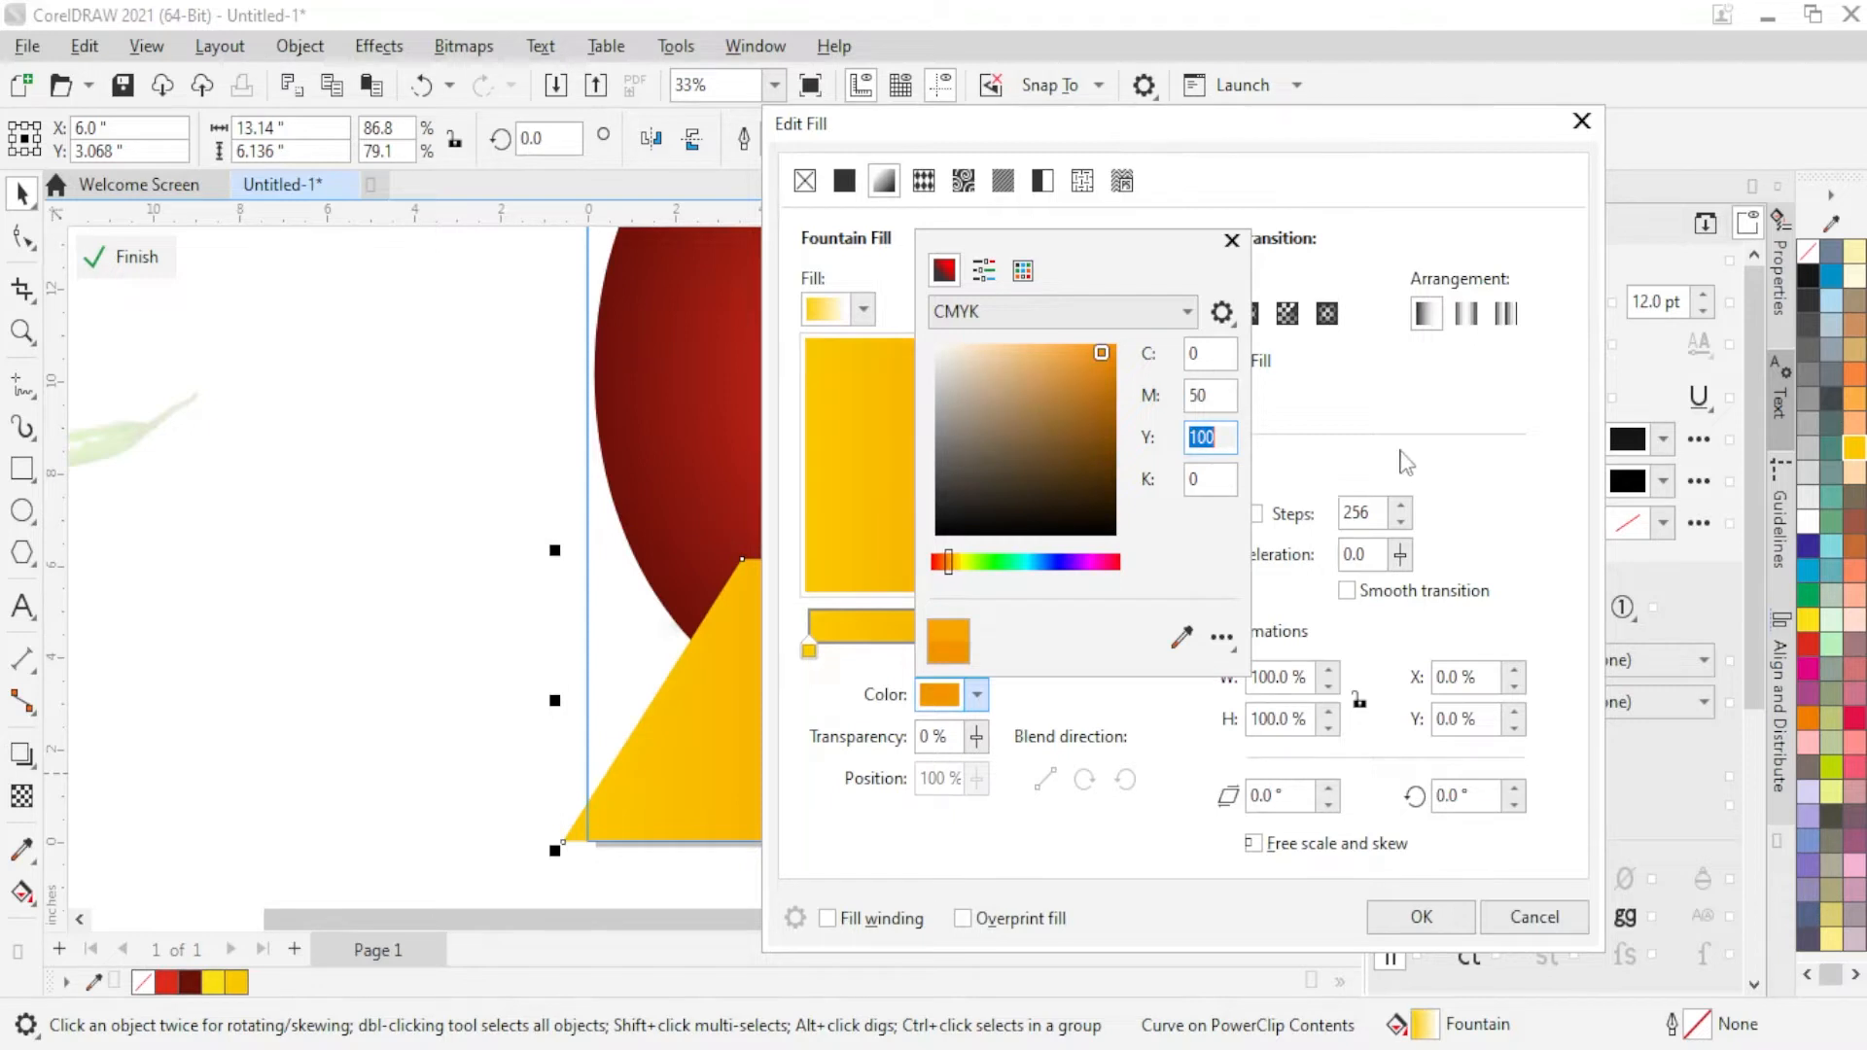
left_click(1401, 458)
left_click_drag(971, 144, 1146, 158)
left_click_drag(1115, 473, 1181, 569)
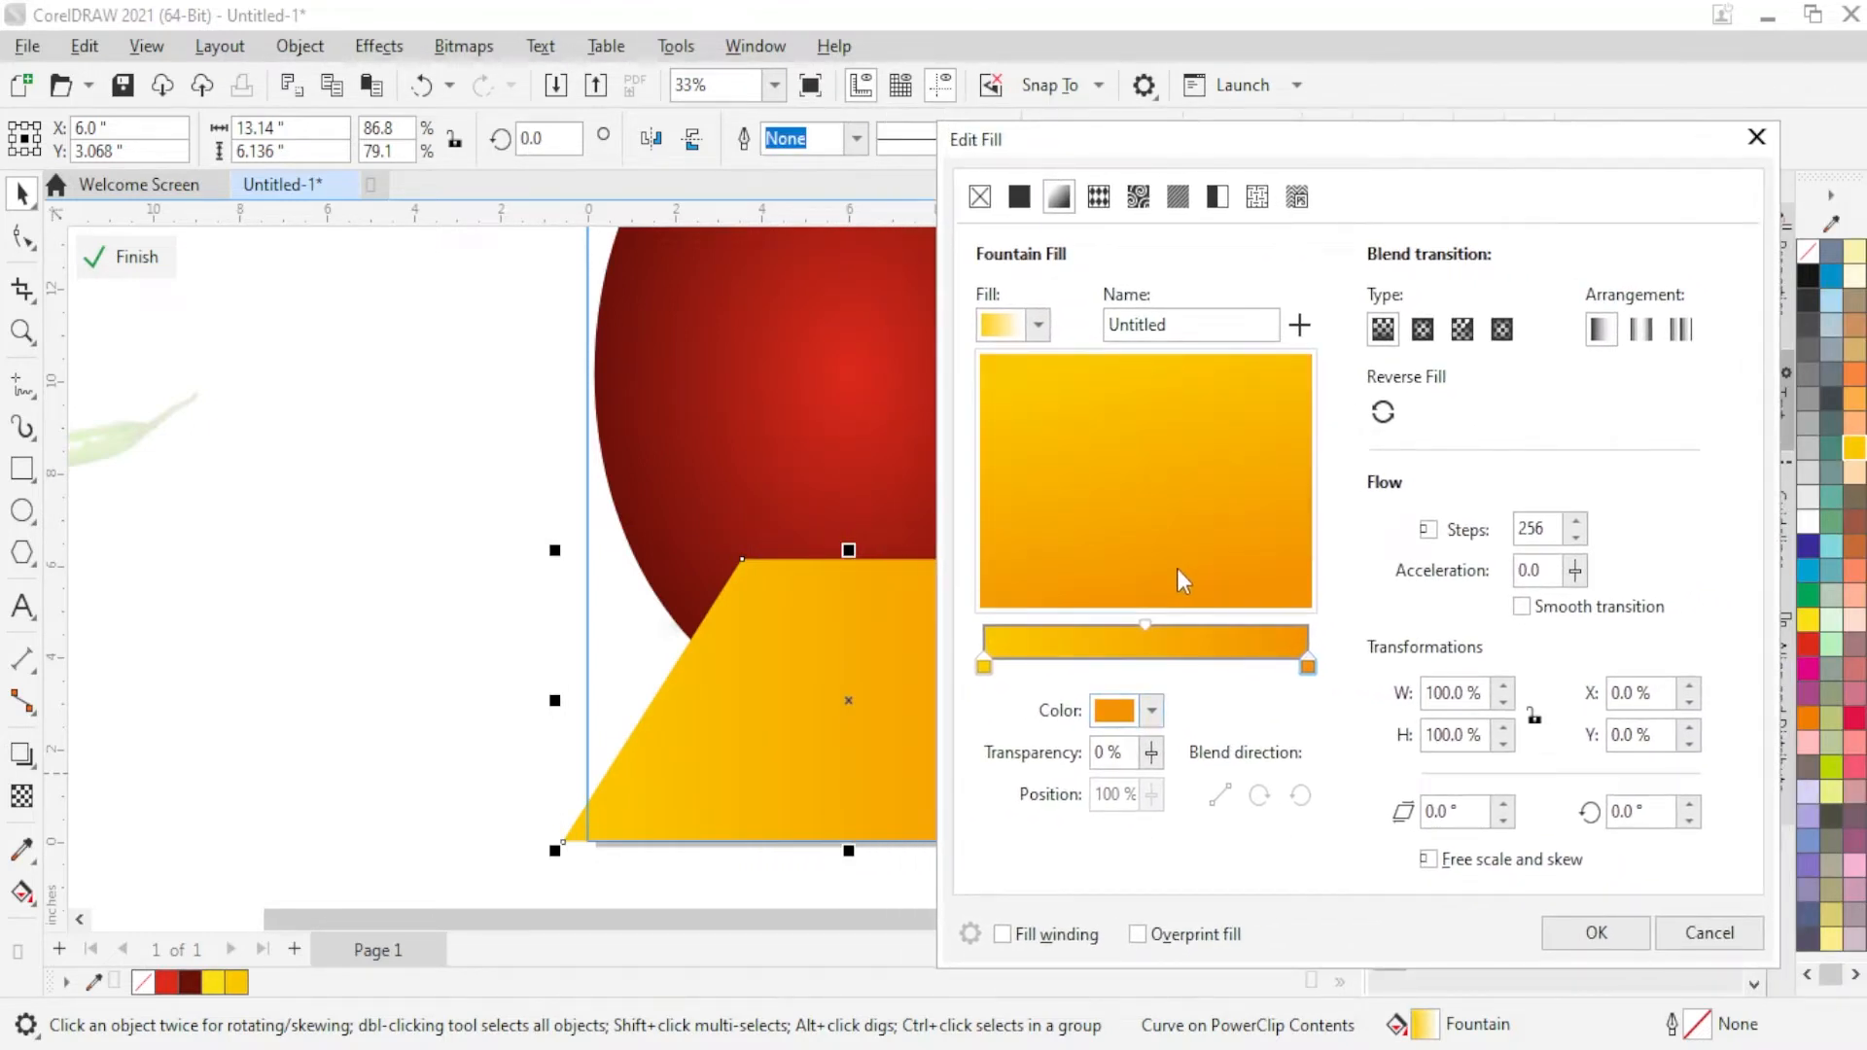
left_click(1596, 933)
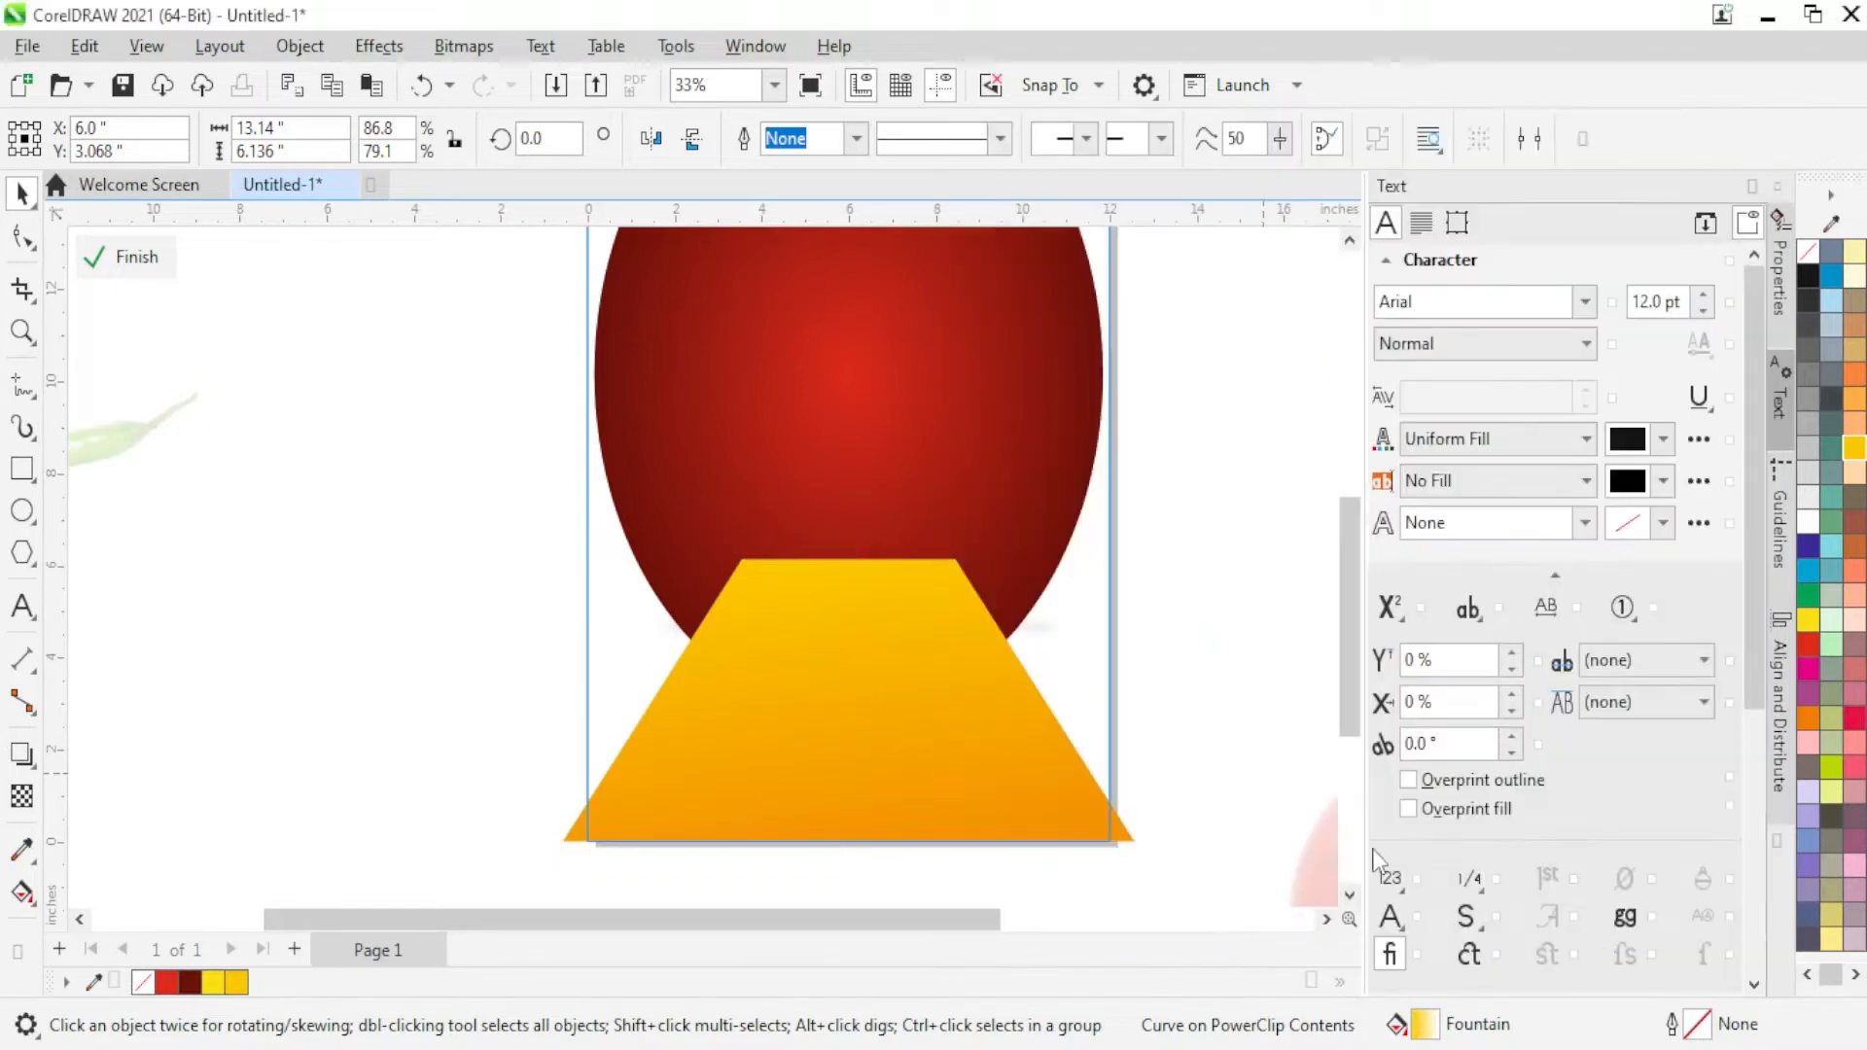
right_click(842, 696)
left_click(973, 263)
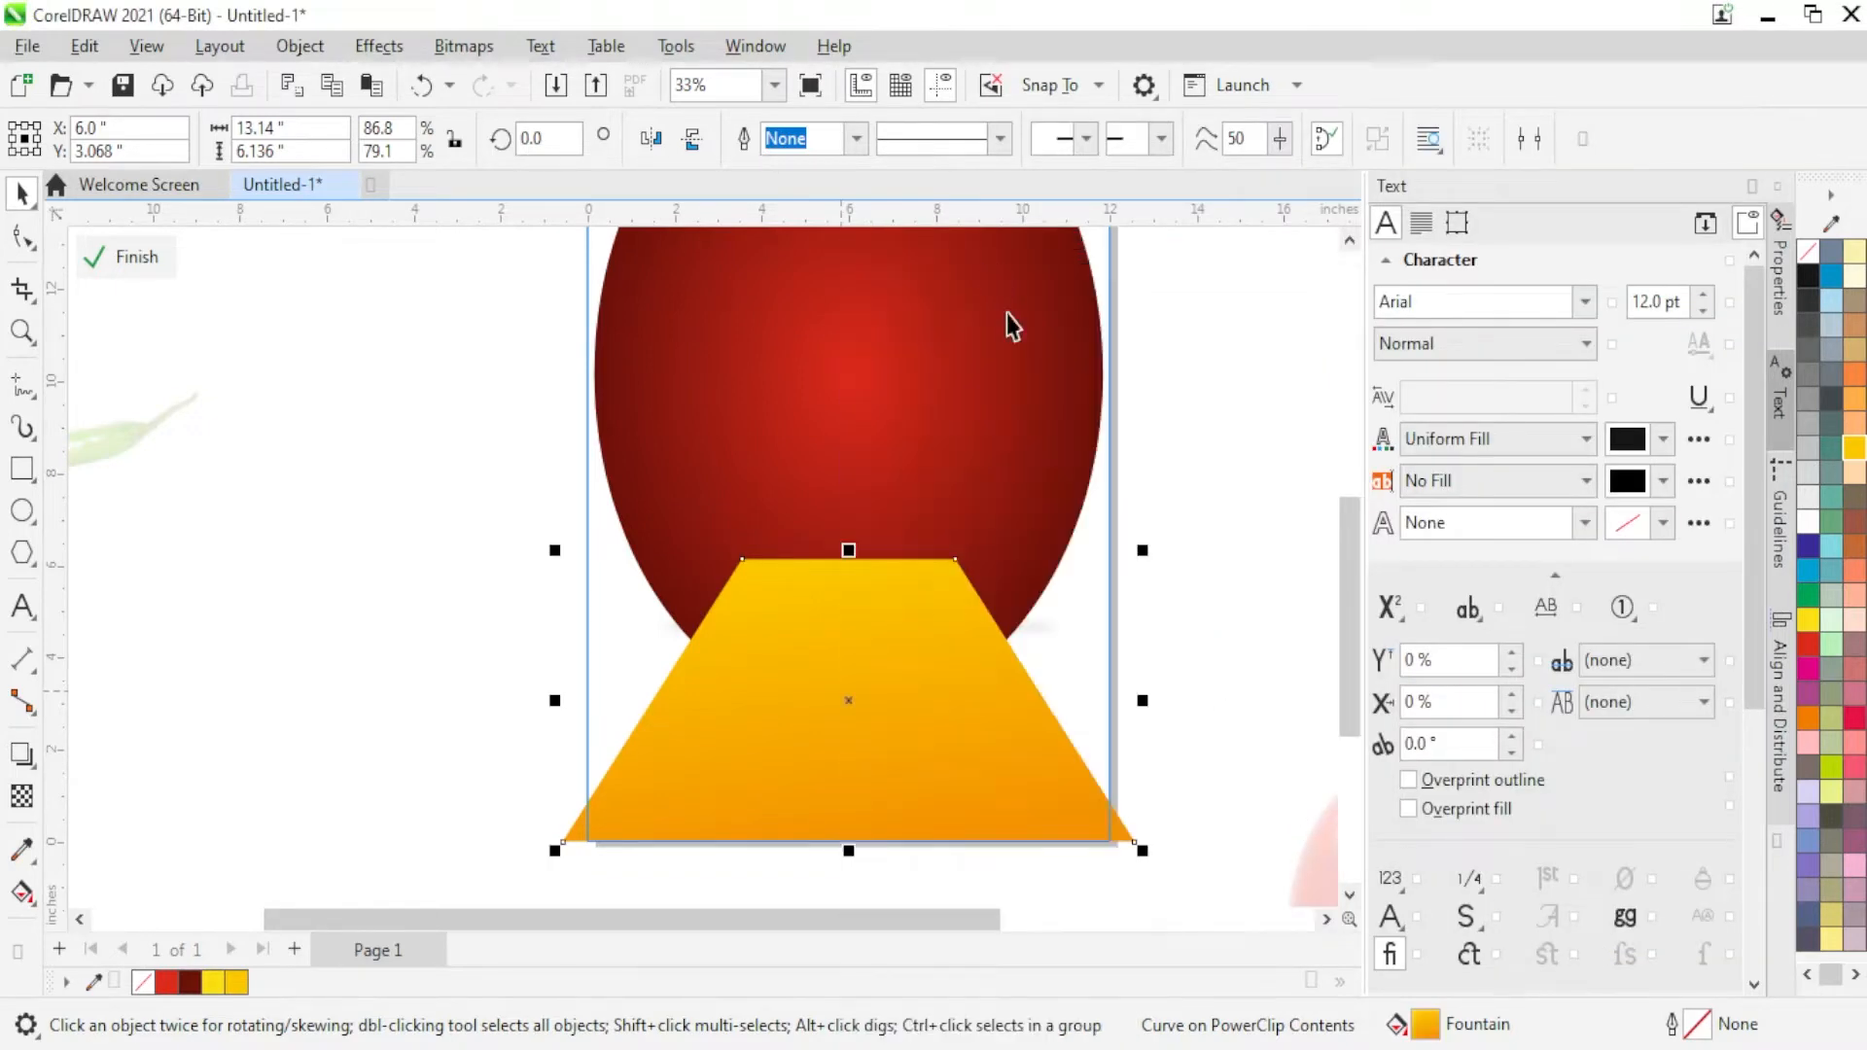
key("Escape")
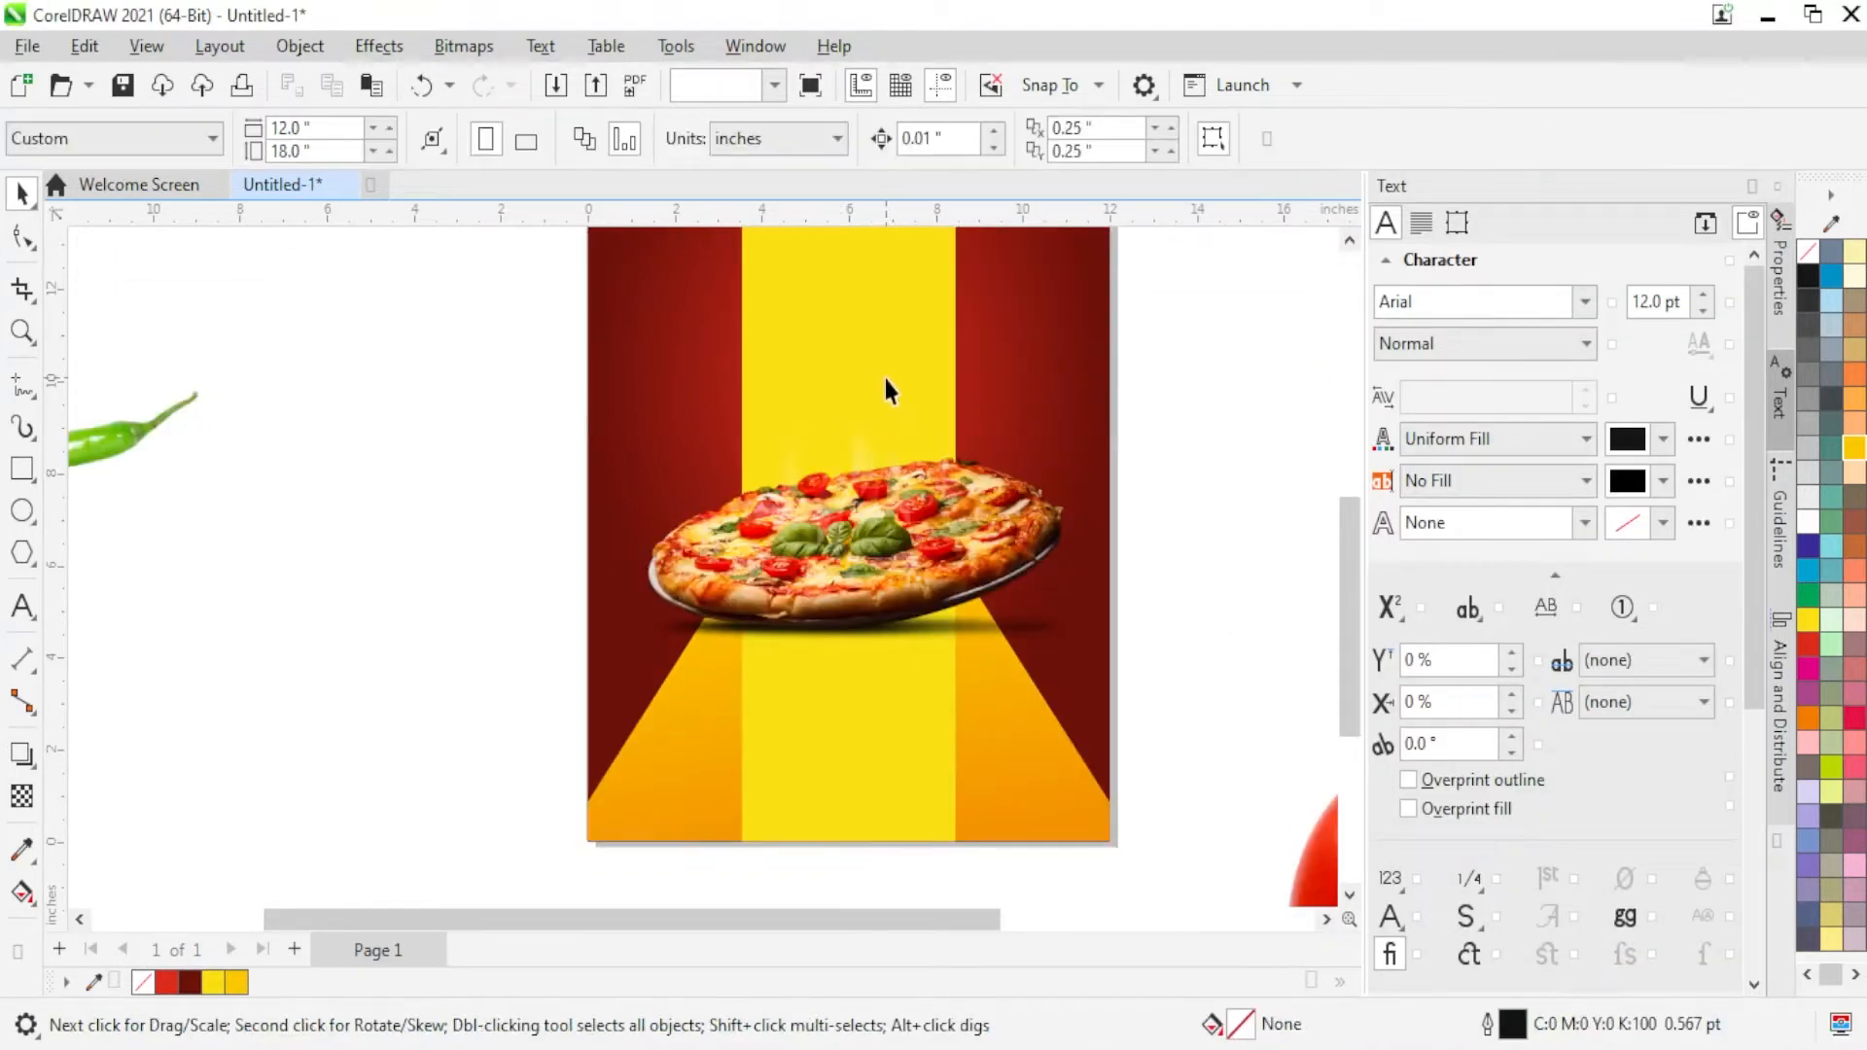
Step: Place the vertical yellow stripe inside the background rectangle as PowerClip contents
left_click(885, 377)
right_click(887, 379)
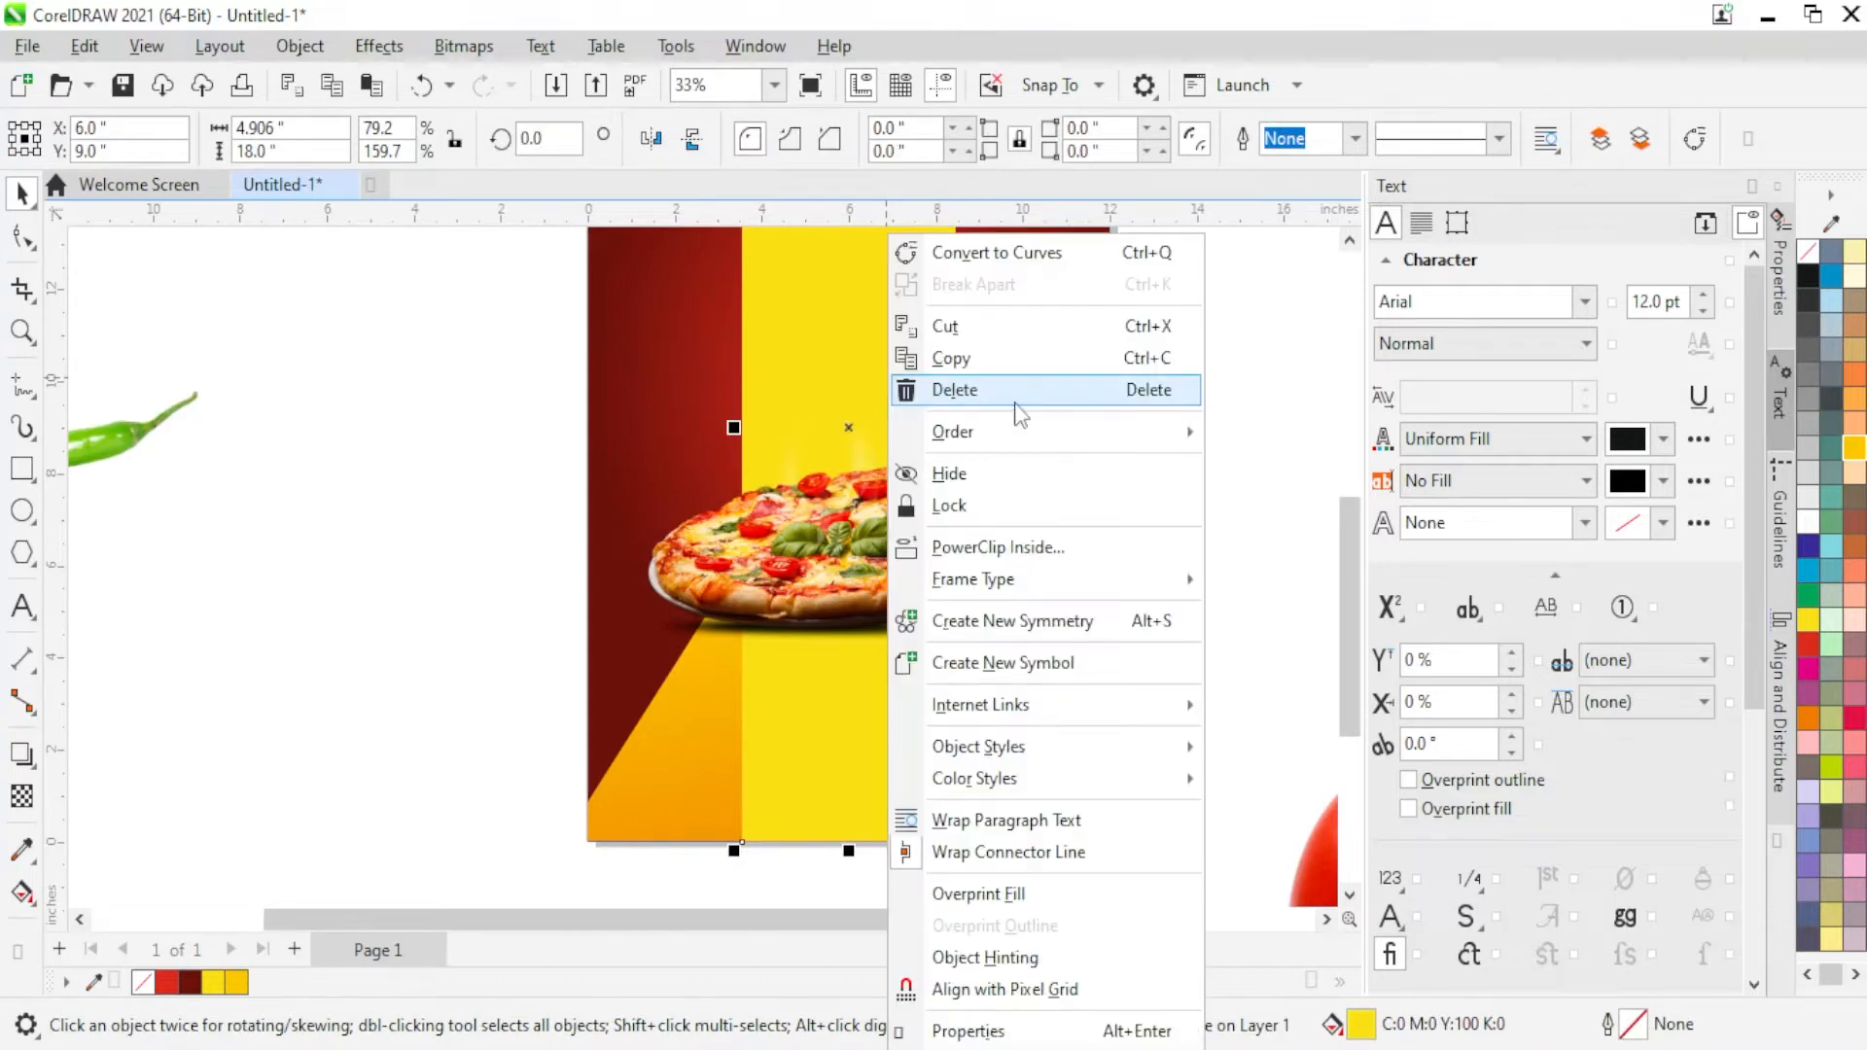
left_click(1042, 545)
left_click(1044, 747)
Step: Edit the background's PowerClip contents and move the yellow stripe one level back, behind the flared floor shape
right_click(1043, 747)
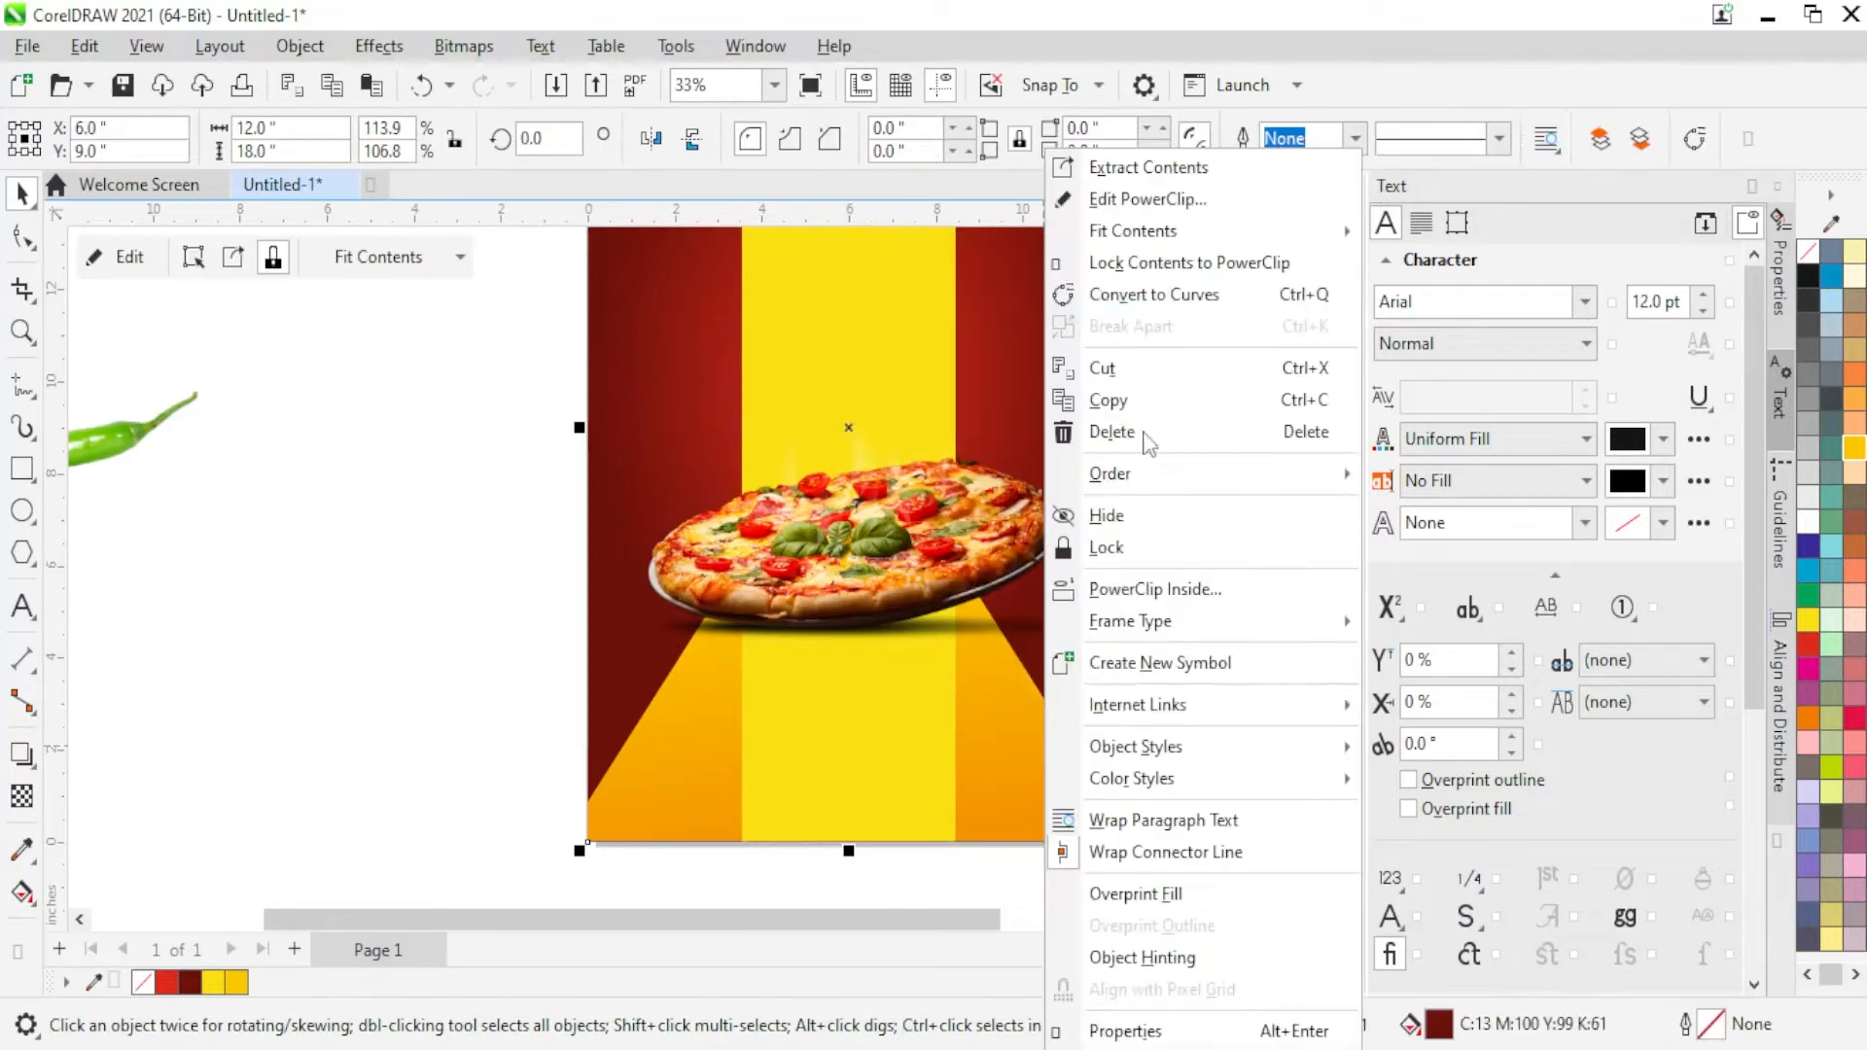
left_click(1148, 84)
left_click(892, 305)
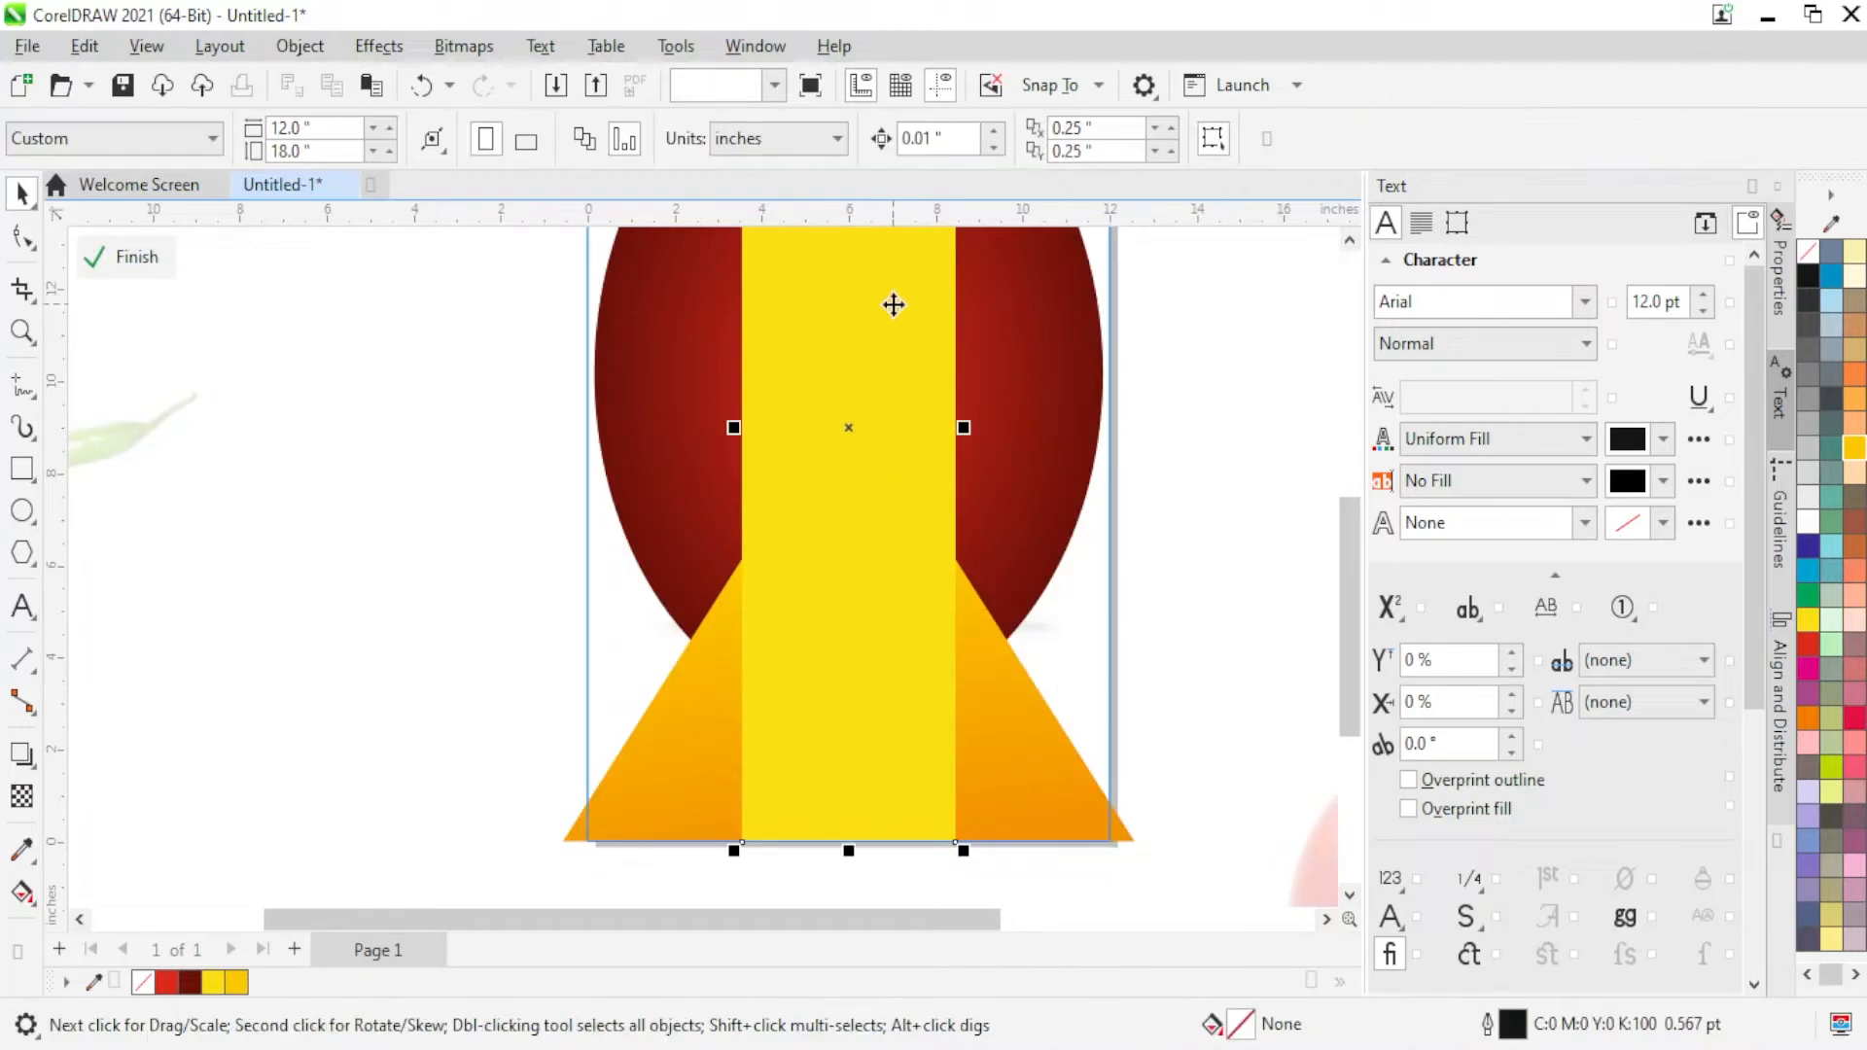
key("ctrl+Page_Down")
right_click(893, 304)
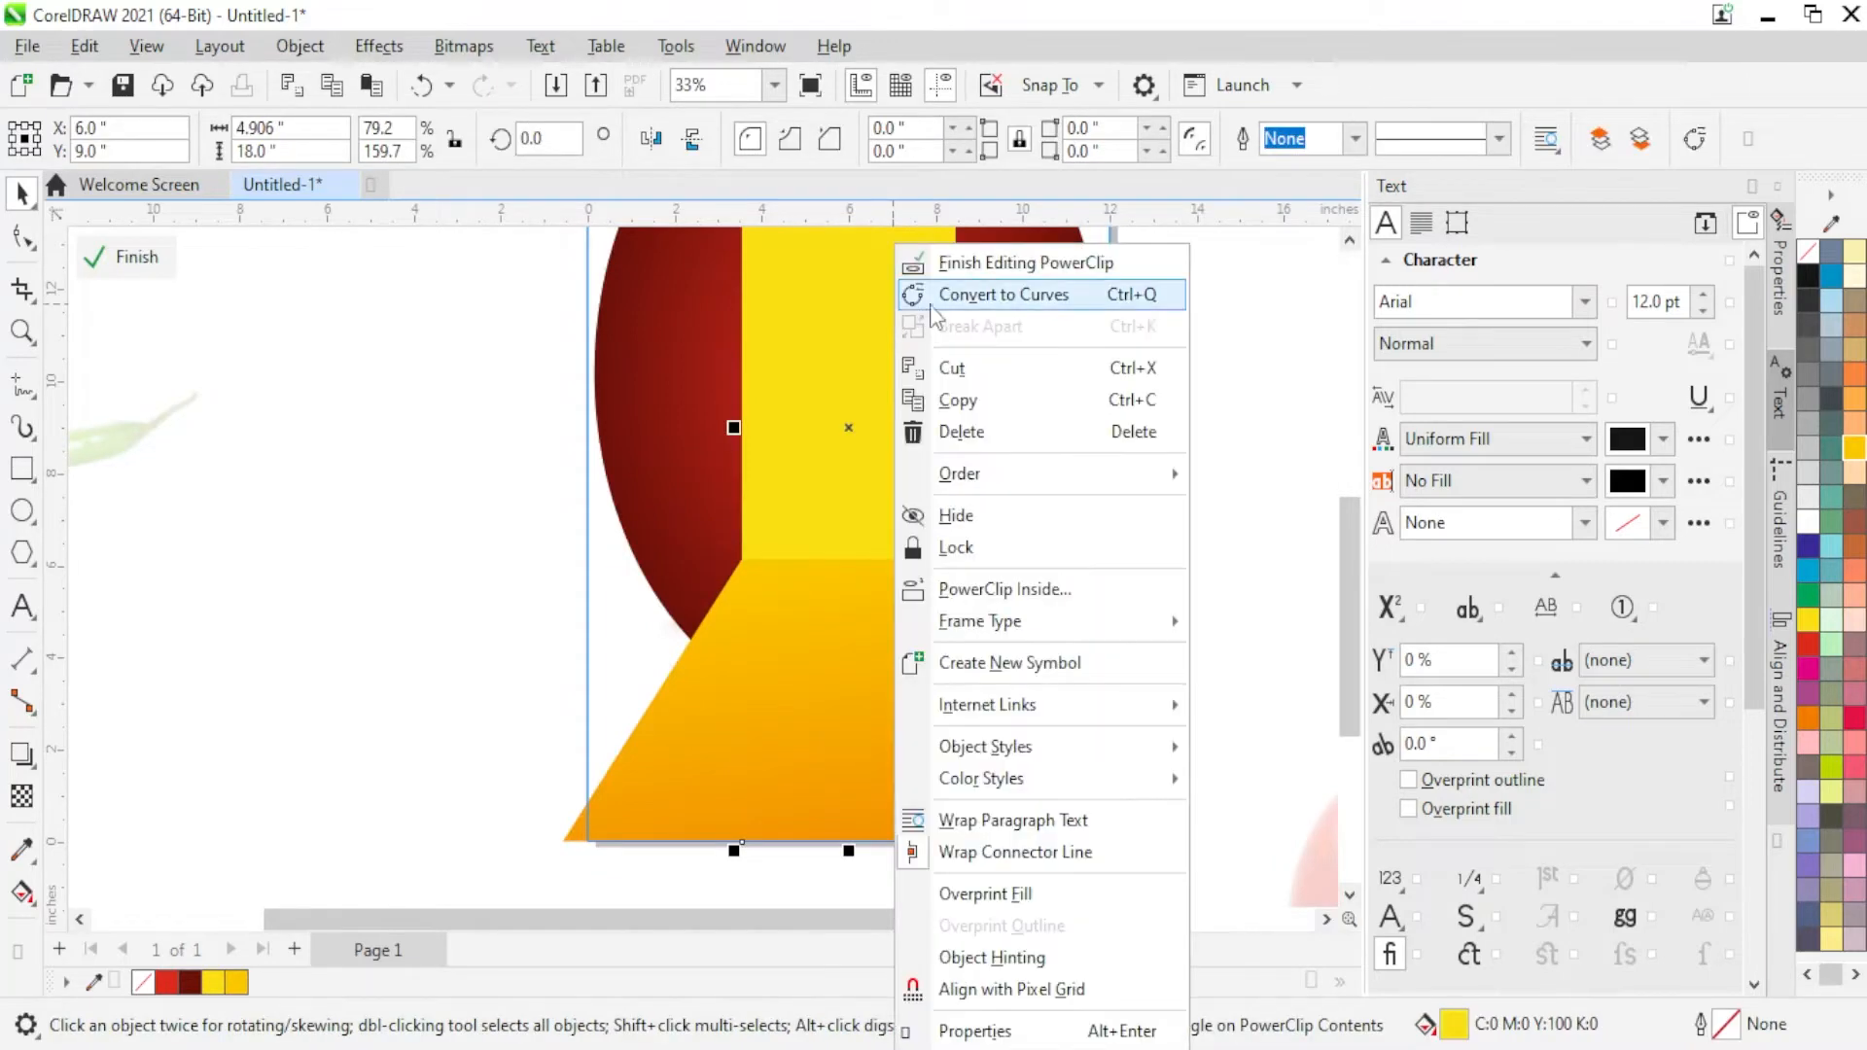
left_click(1002, 258)
left_click(1167, 532)
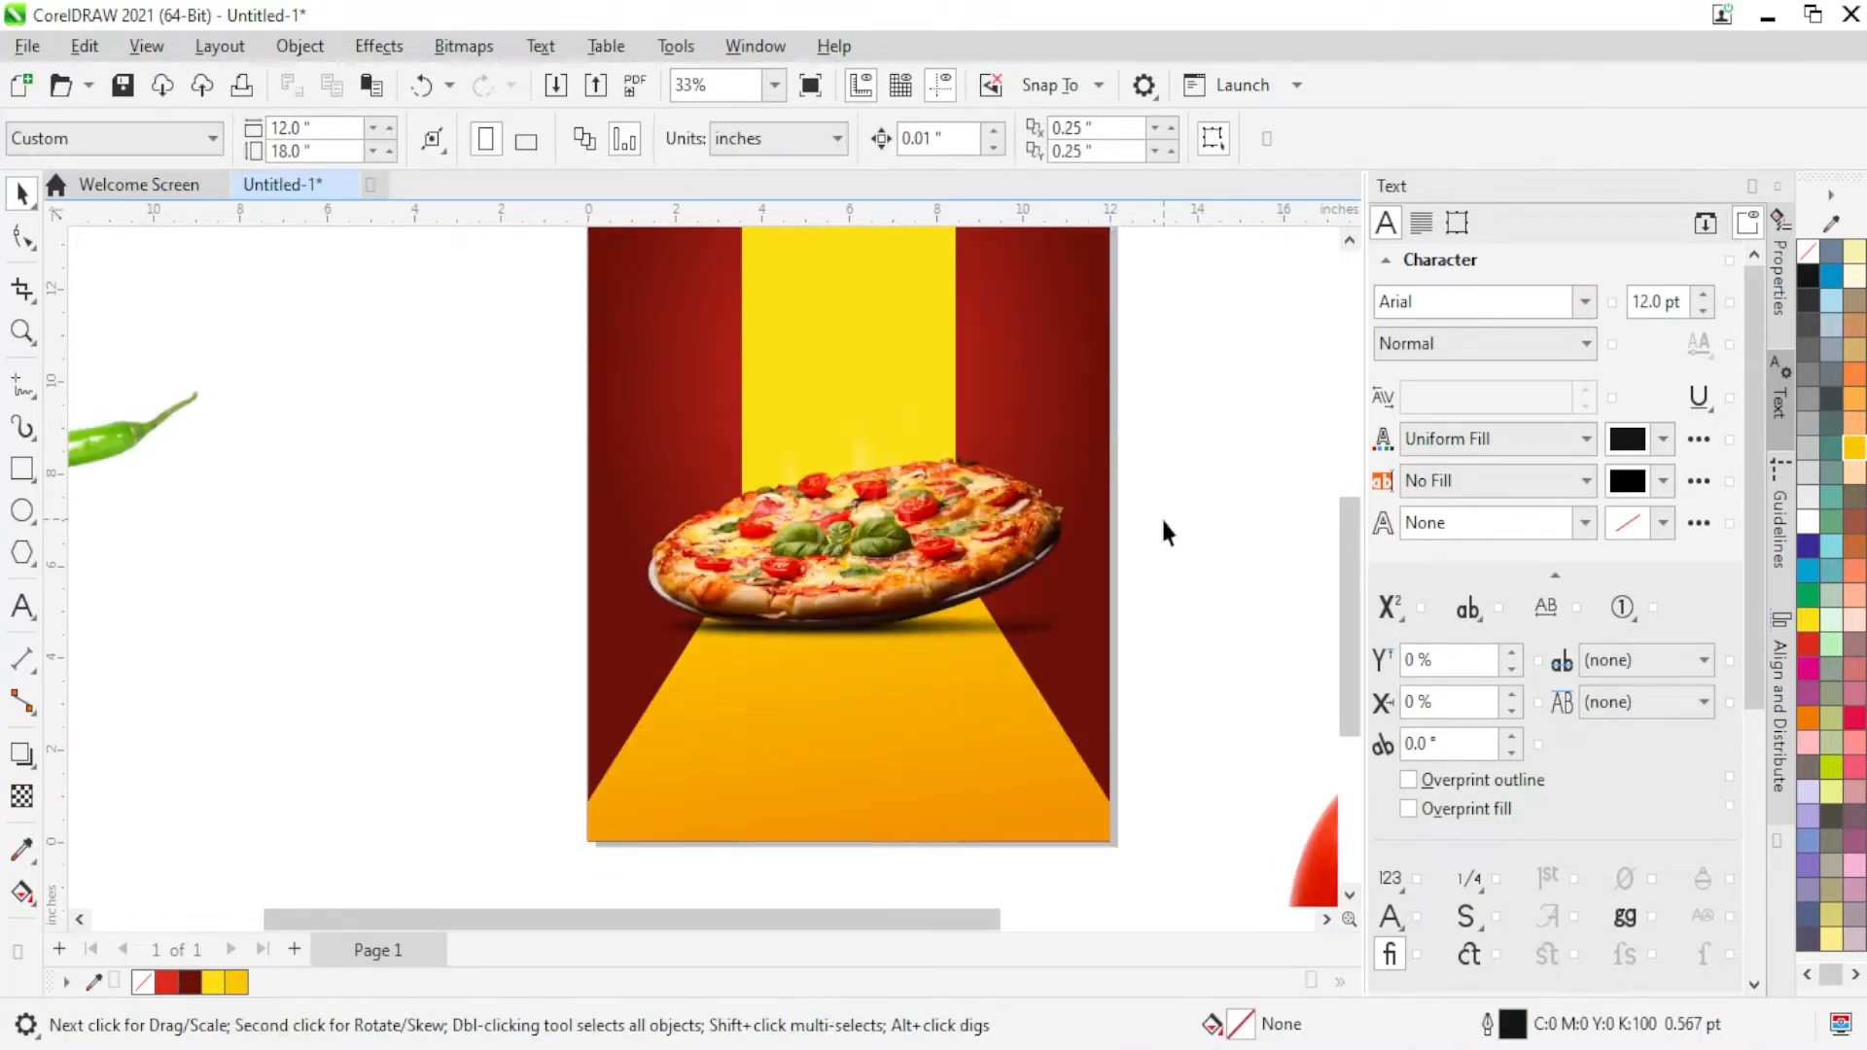
Step: Move the tomato image to the poster's right edge, scale it to about 5.9 inches wide and bring it to the front
scroll(972, 601, "down", 4)
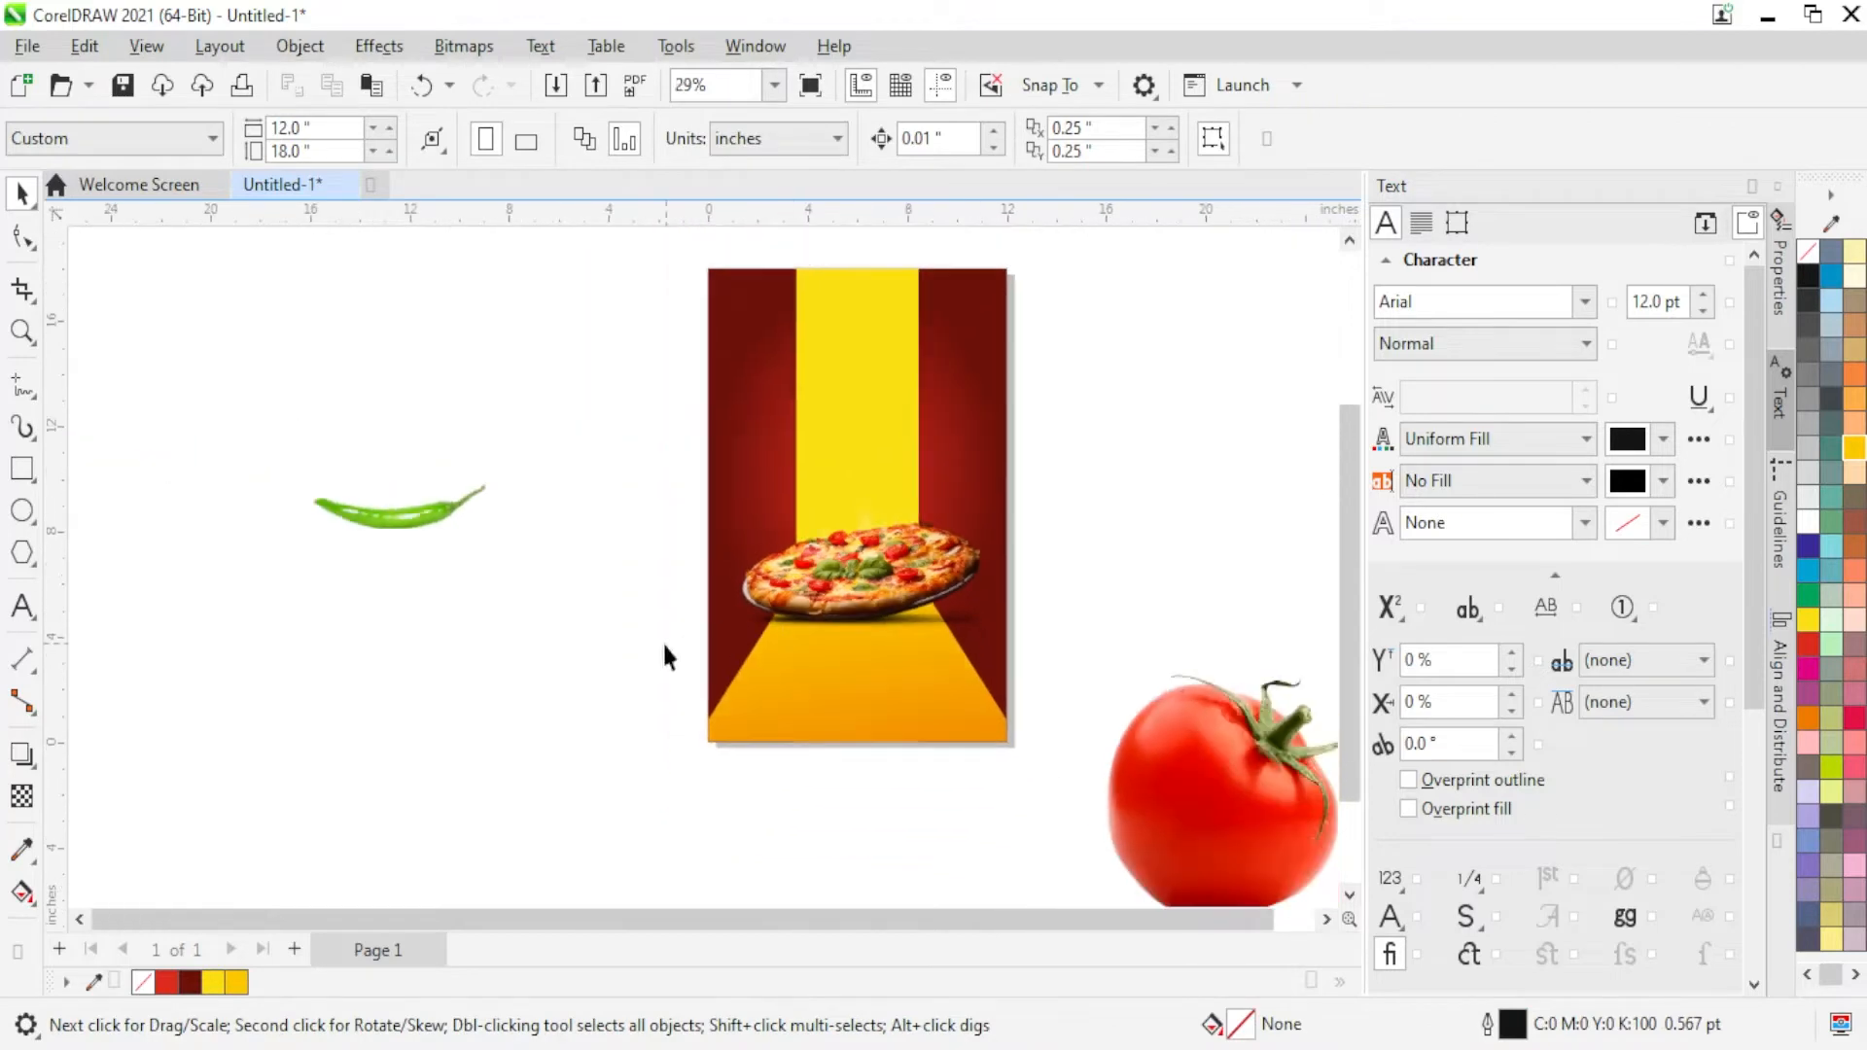
left_click_drag(1142, 815, 1059, 563)
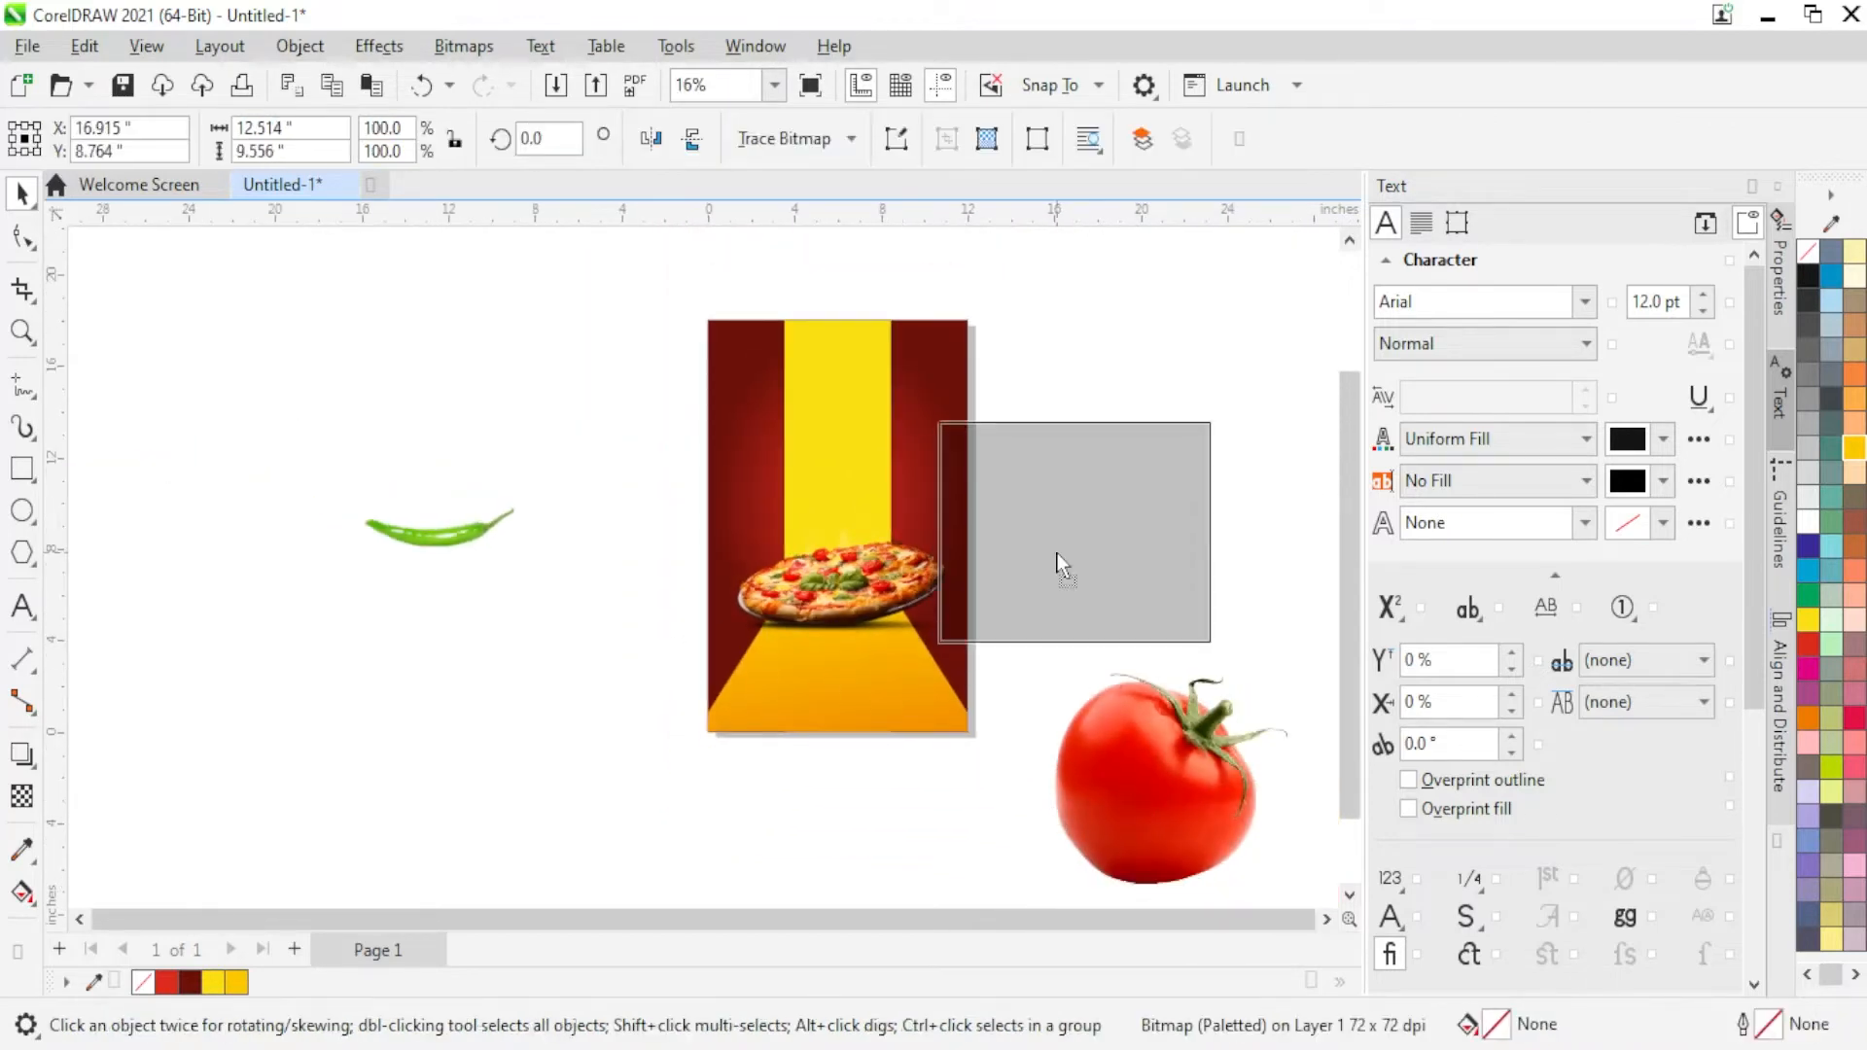
left_click_drag(1209, 646, 1077, 537)
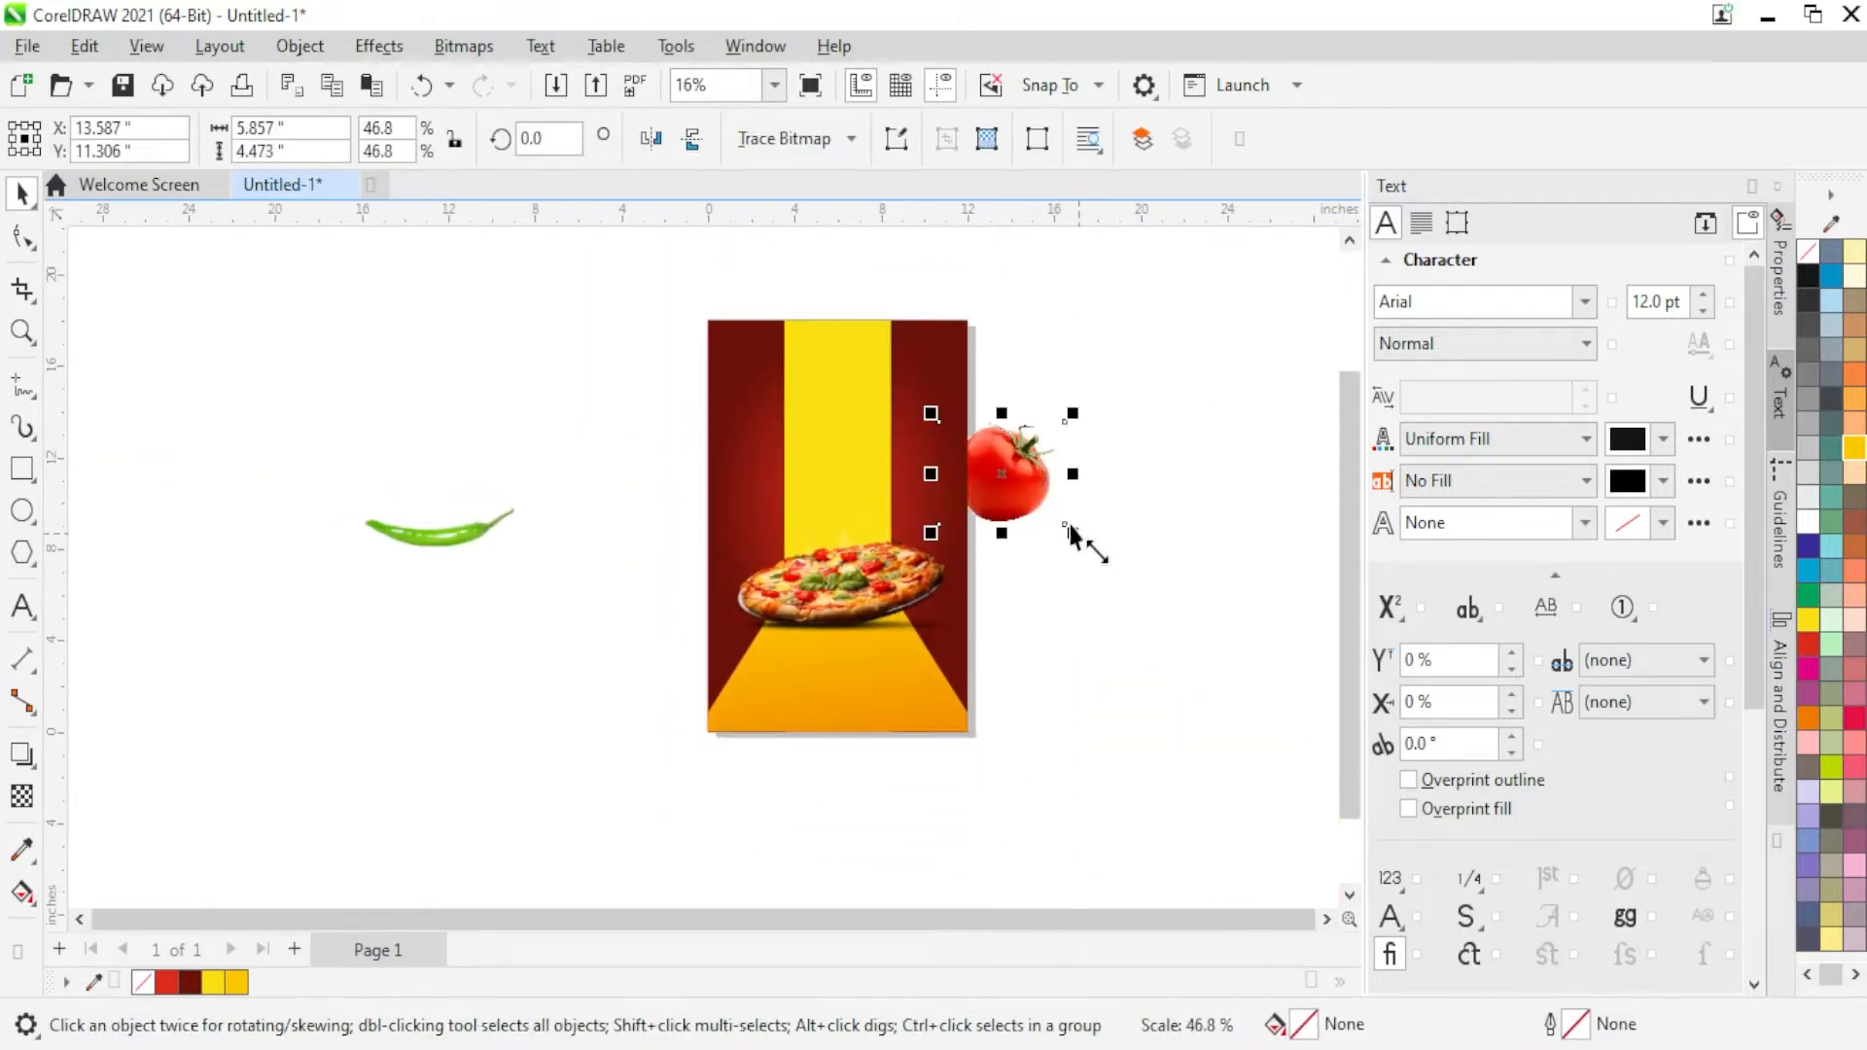
scroll(1068, 420, "up", 4)
key("shift+Page_Up")
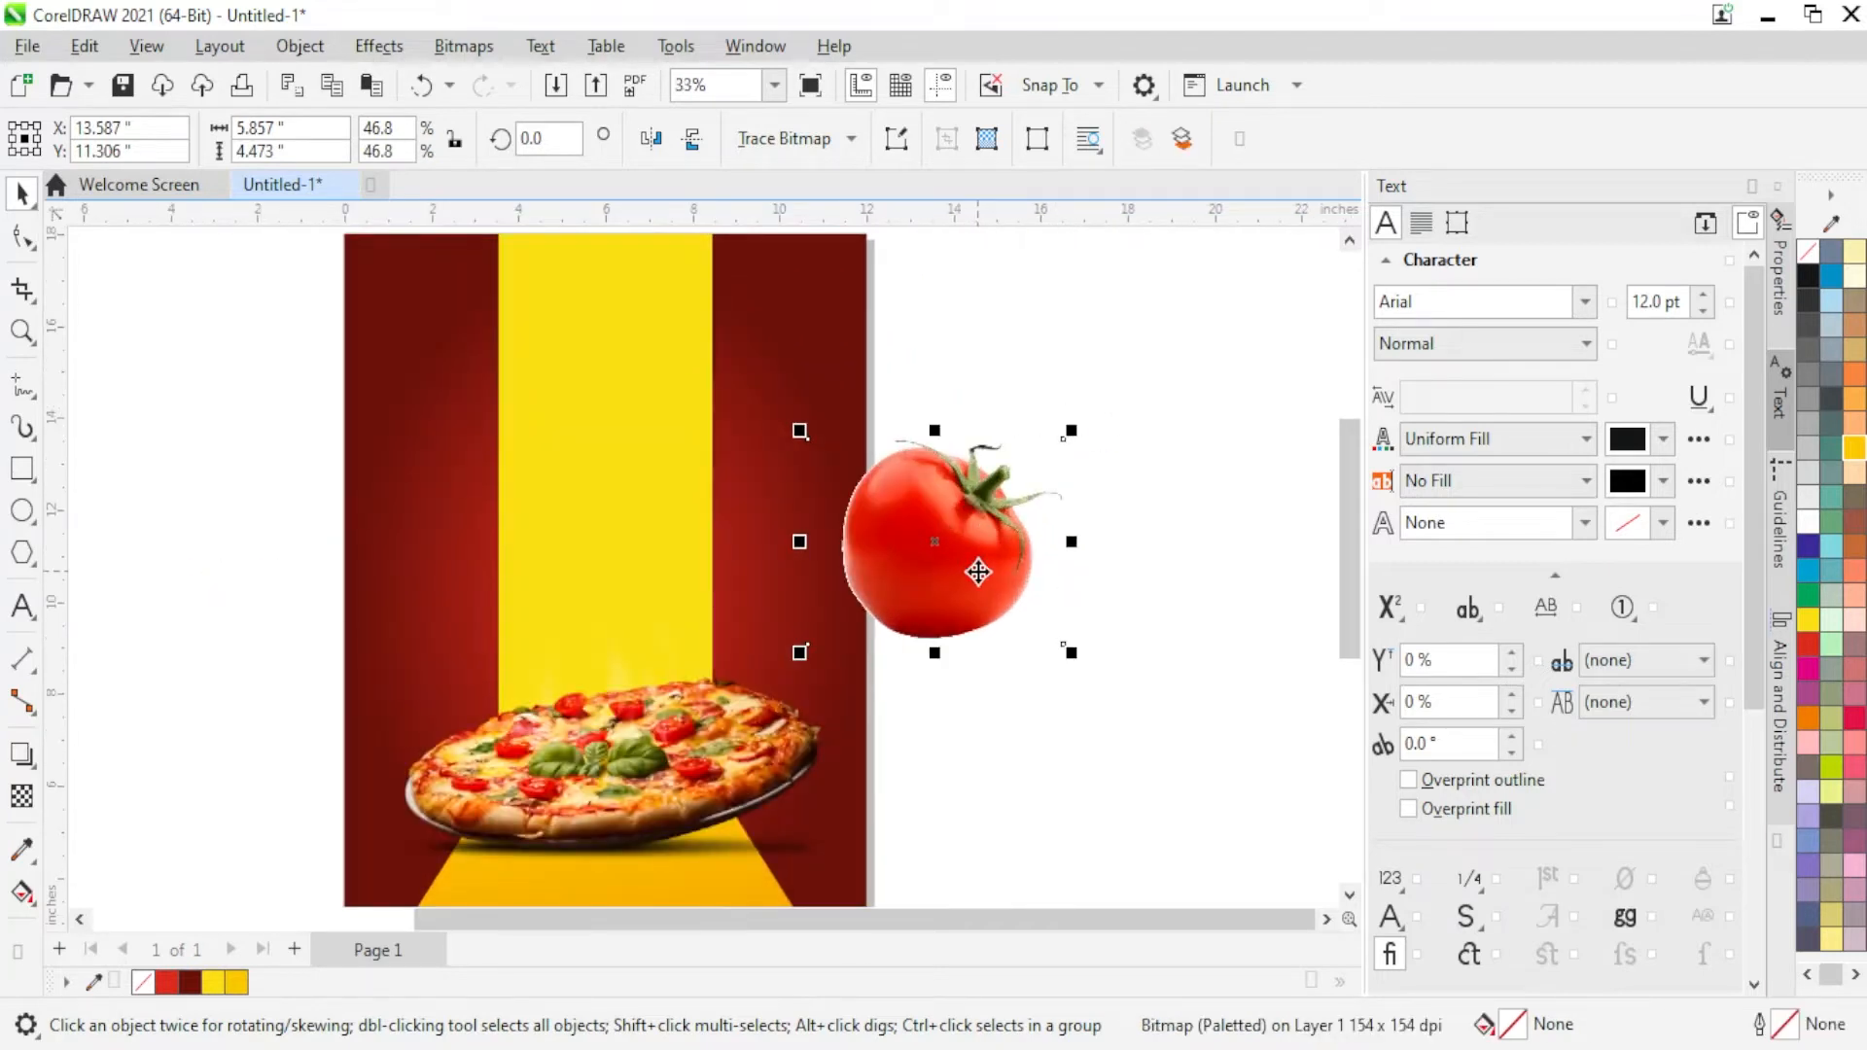
Step: Shrink the tomato to about 3.1 inches wide, place it on the poster's upper right edge and mirror it horizontally
left_click_drag(1072, 661, 948, 542)
left_click_drag(869, 482, 872, 417)
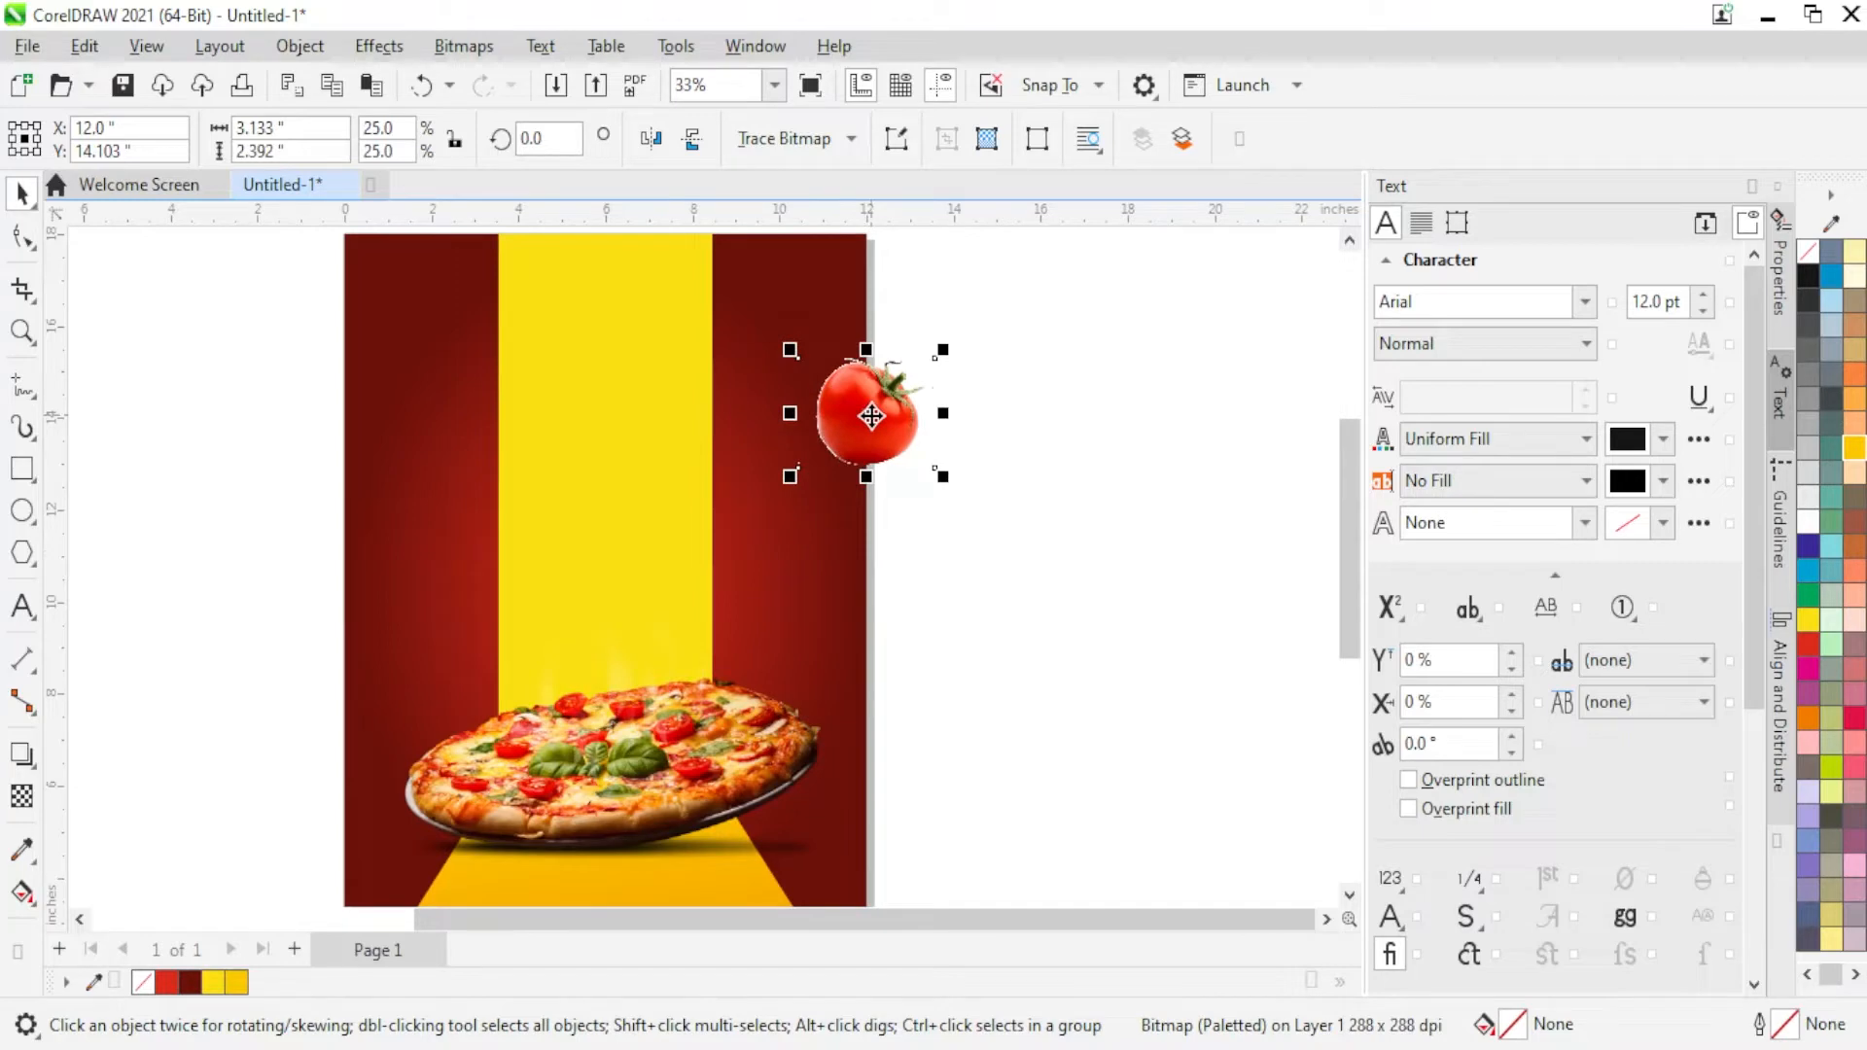
right_click(871, 416)
left_click(656, 141)
left_click(656, 141)
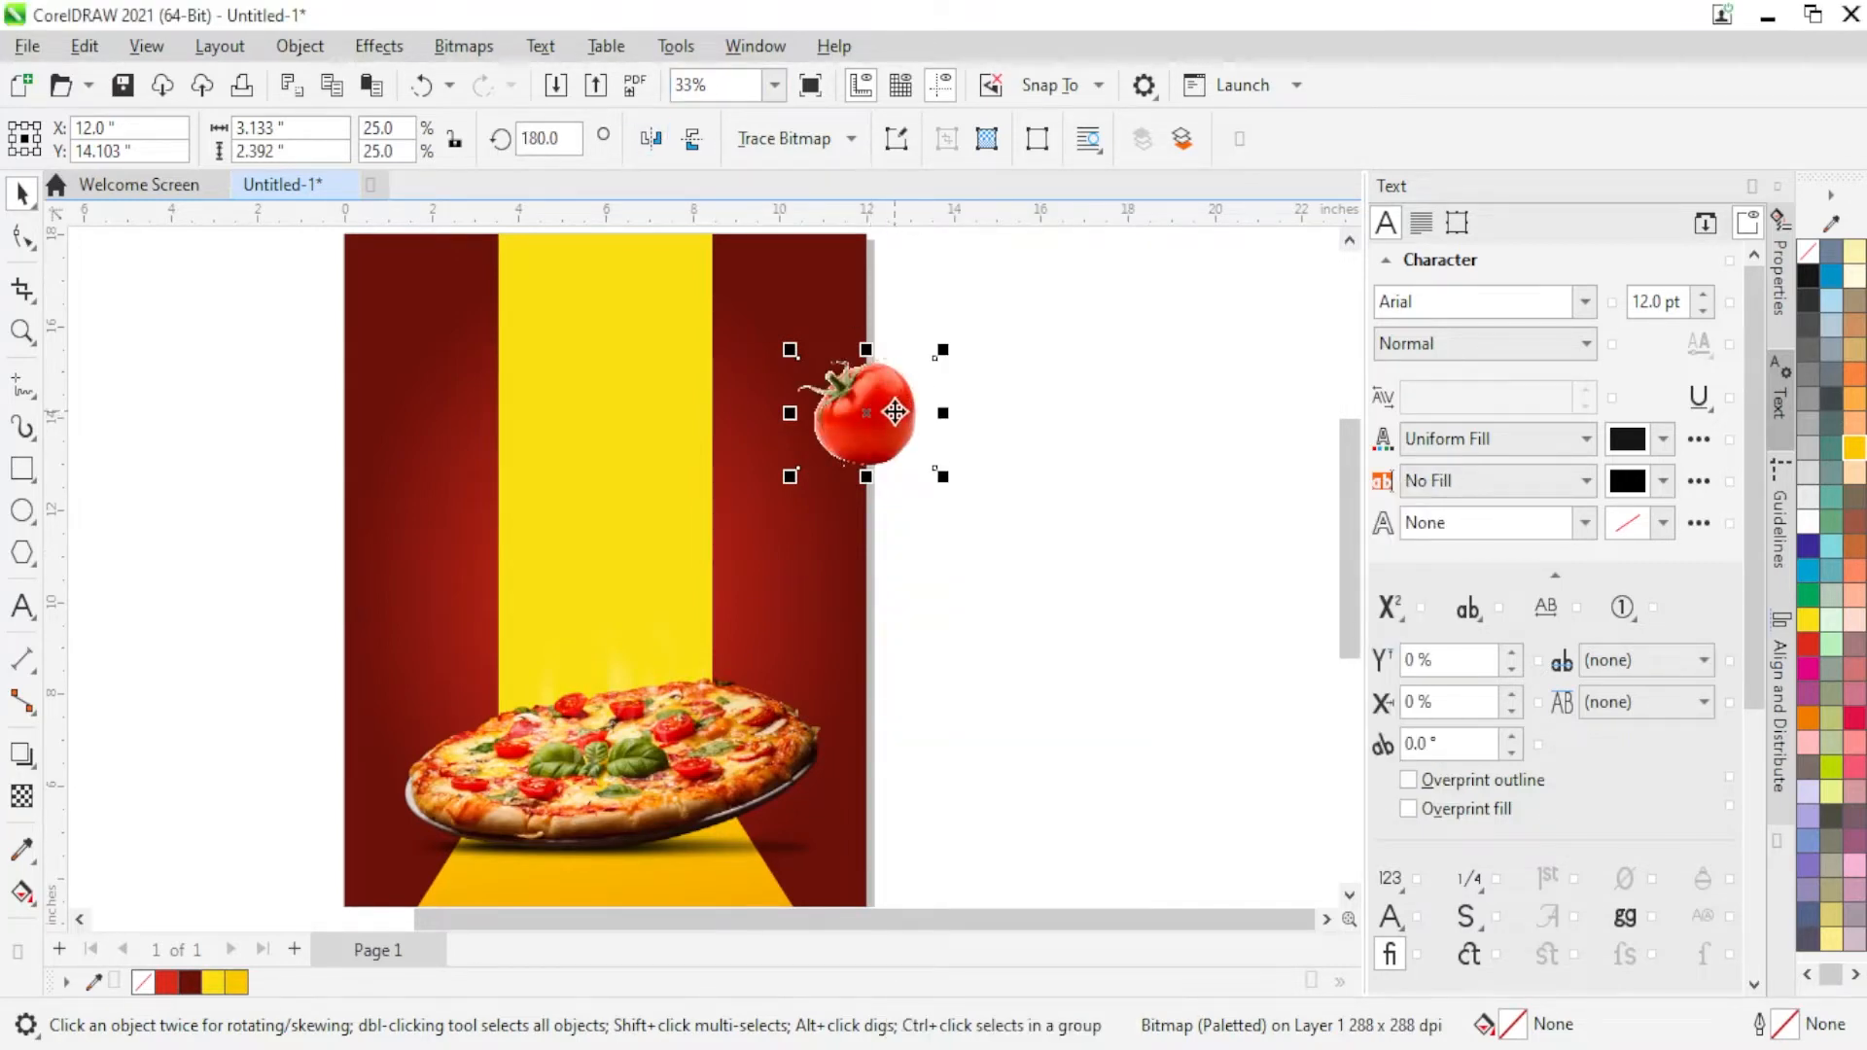
Step: Place a copy of the tomato on the poster's bottom edge, mirror it horizontally and enlarge it to about 4.3 inches wide
left_click_drag(895, 413, 498, 673)
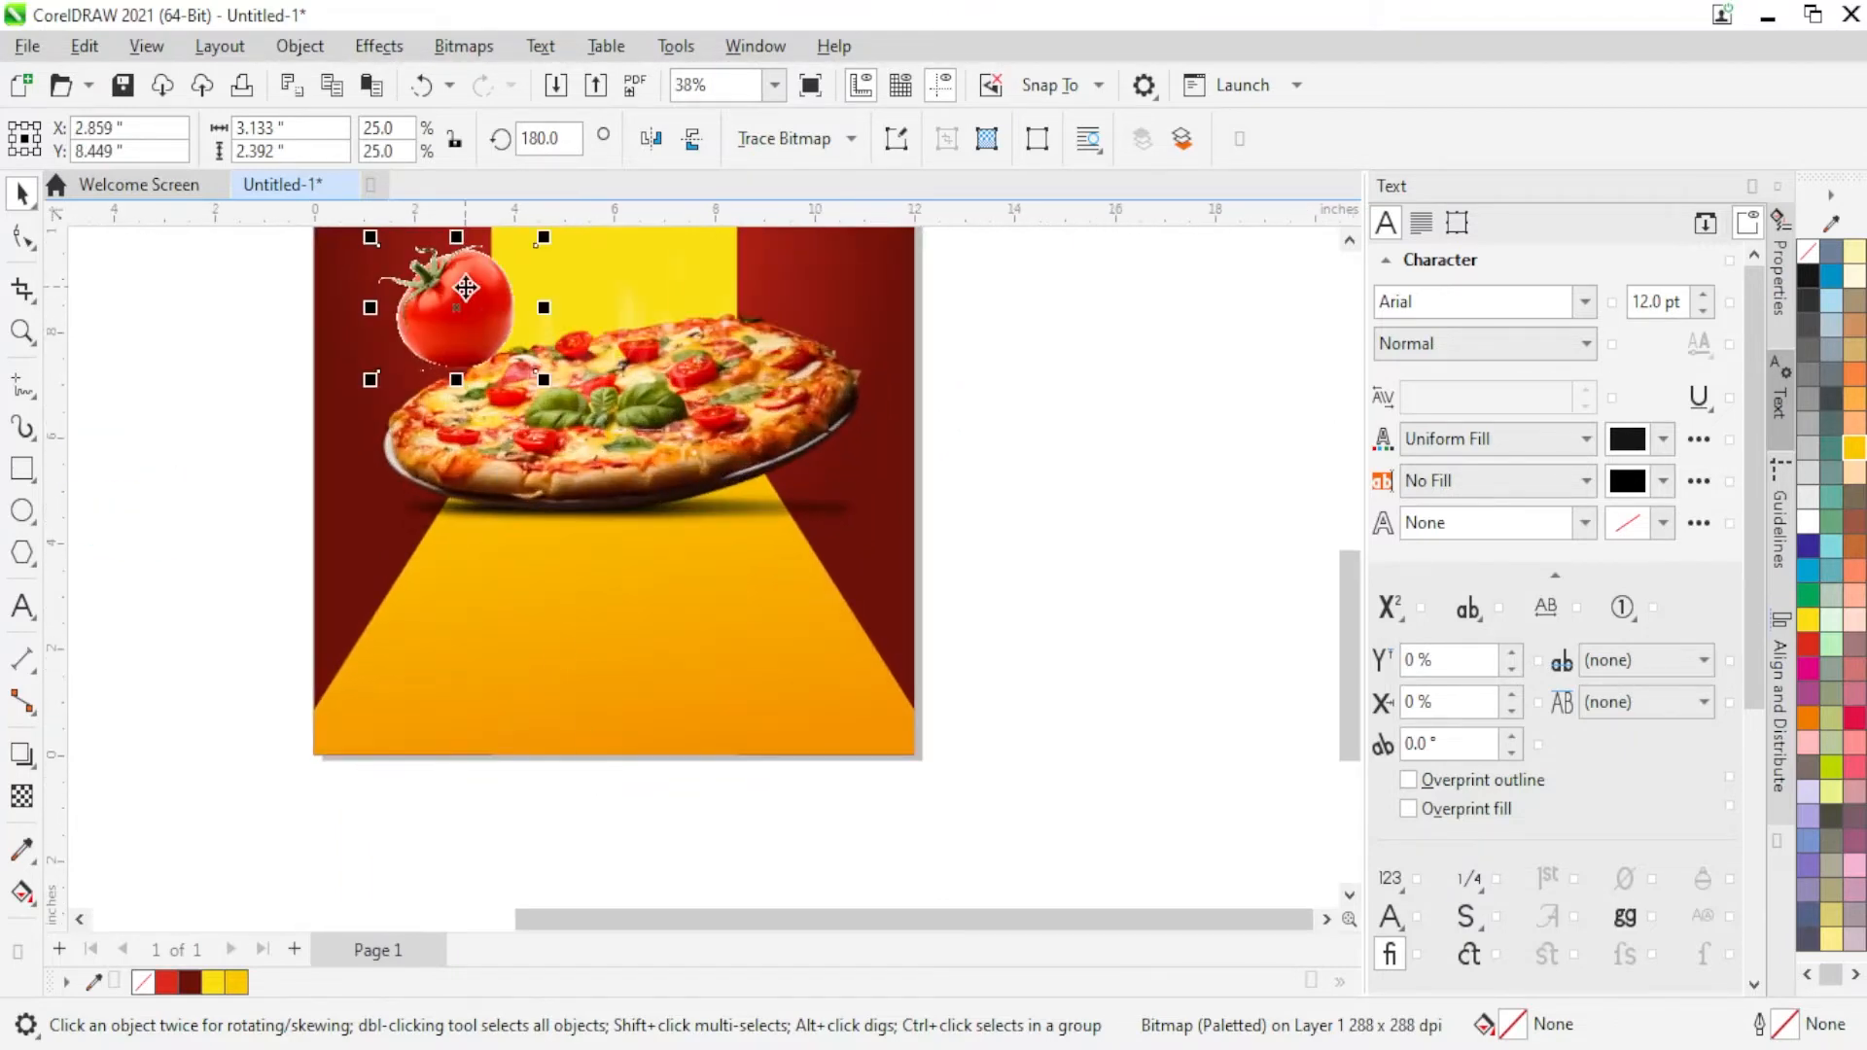
left_click_drag(466, 287, 574, 733)
left_click(650, 138)
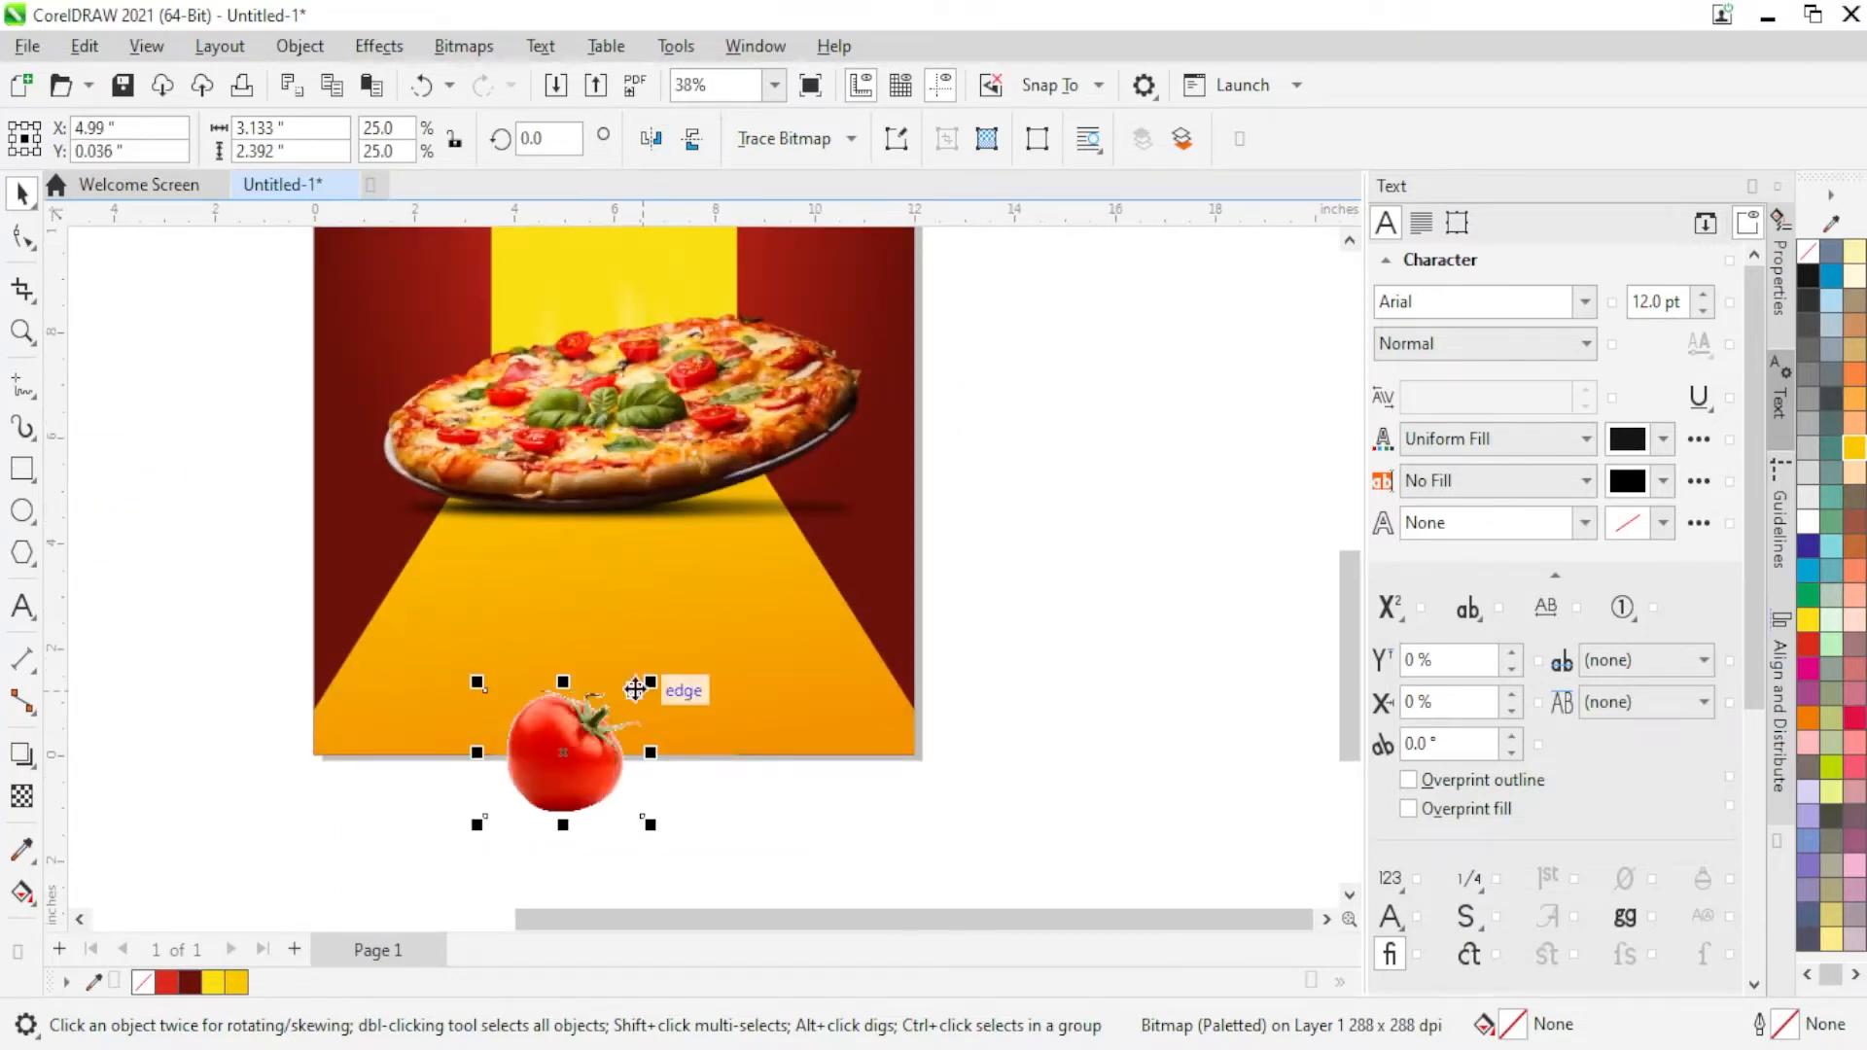
left_click_drag(651, 683, 743, 637)
left_click_drag(644, 767, 636, 795)
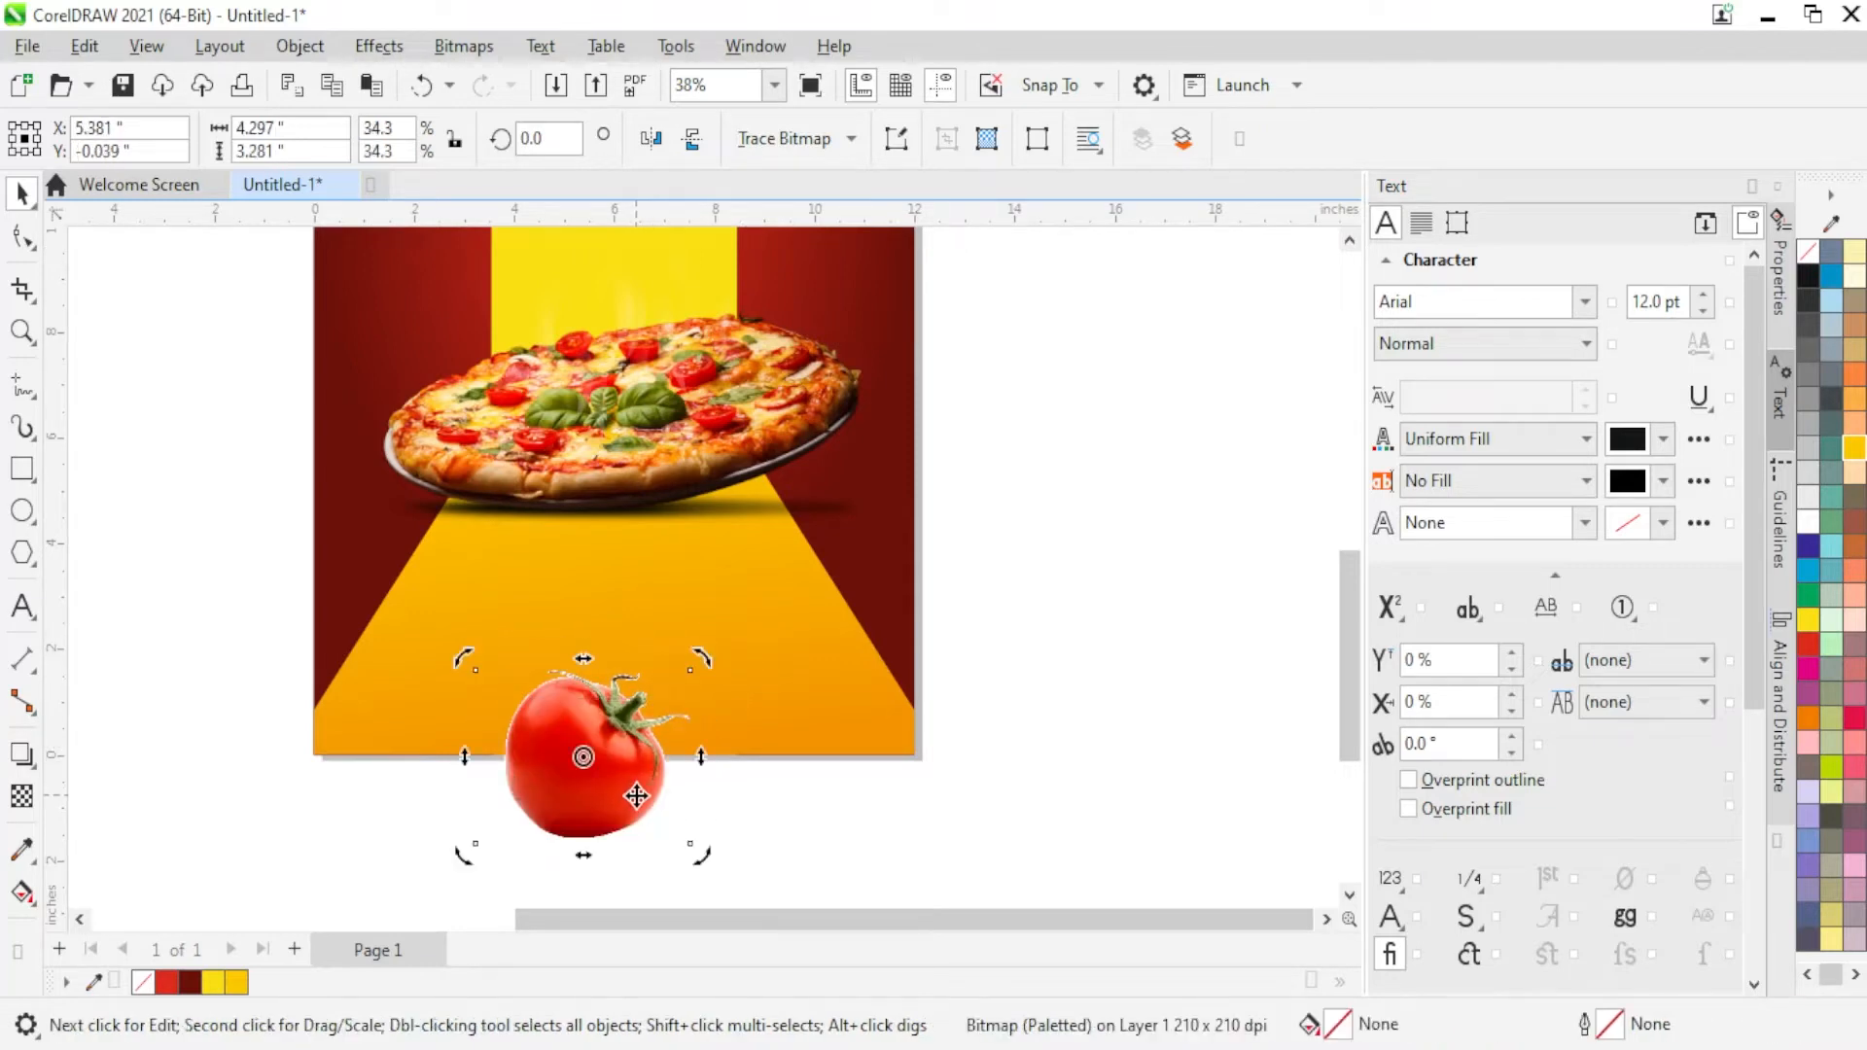
Step: Add a small tomato copy at 13.3% scale beneath the pizza's right side and rotate it to about 48 degrees
scroll(634, 792, "down", 1)
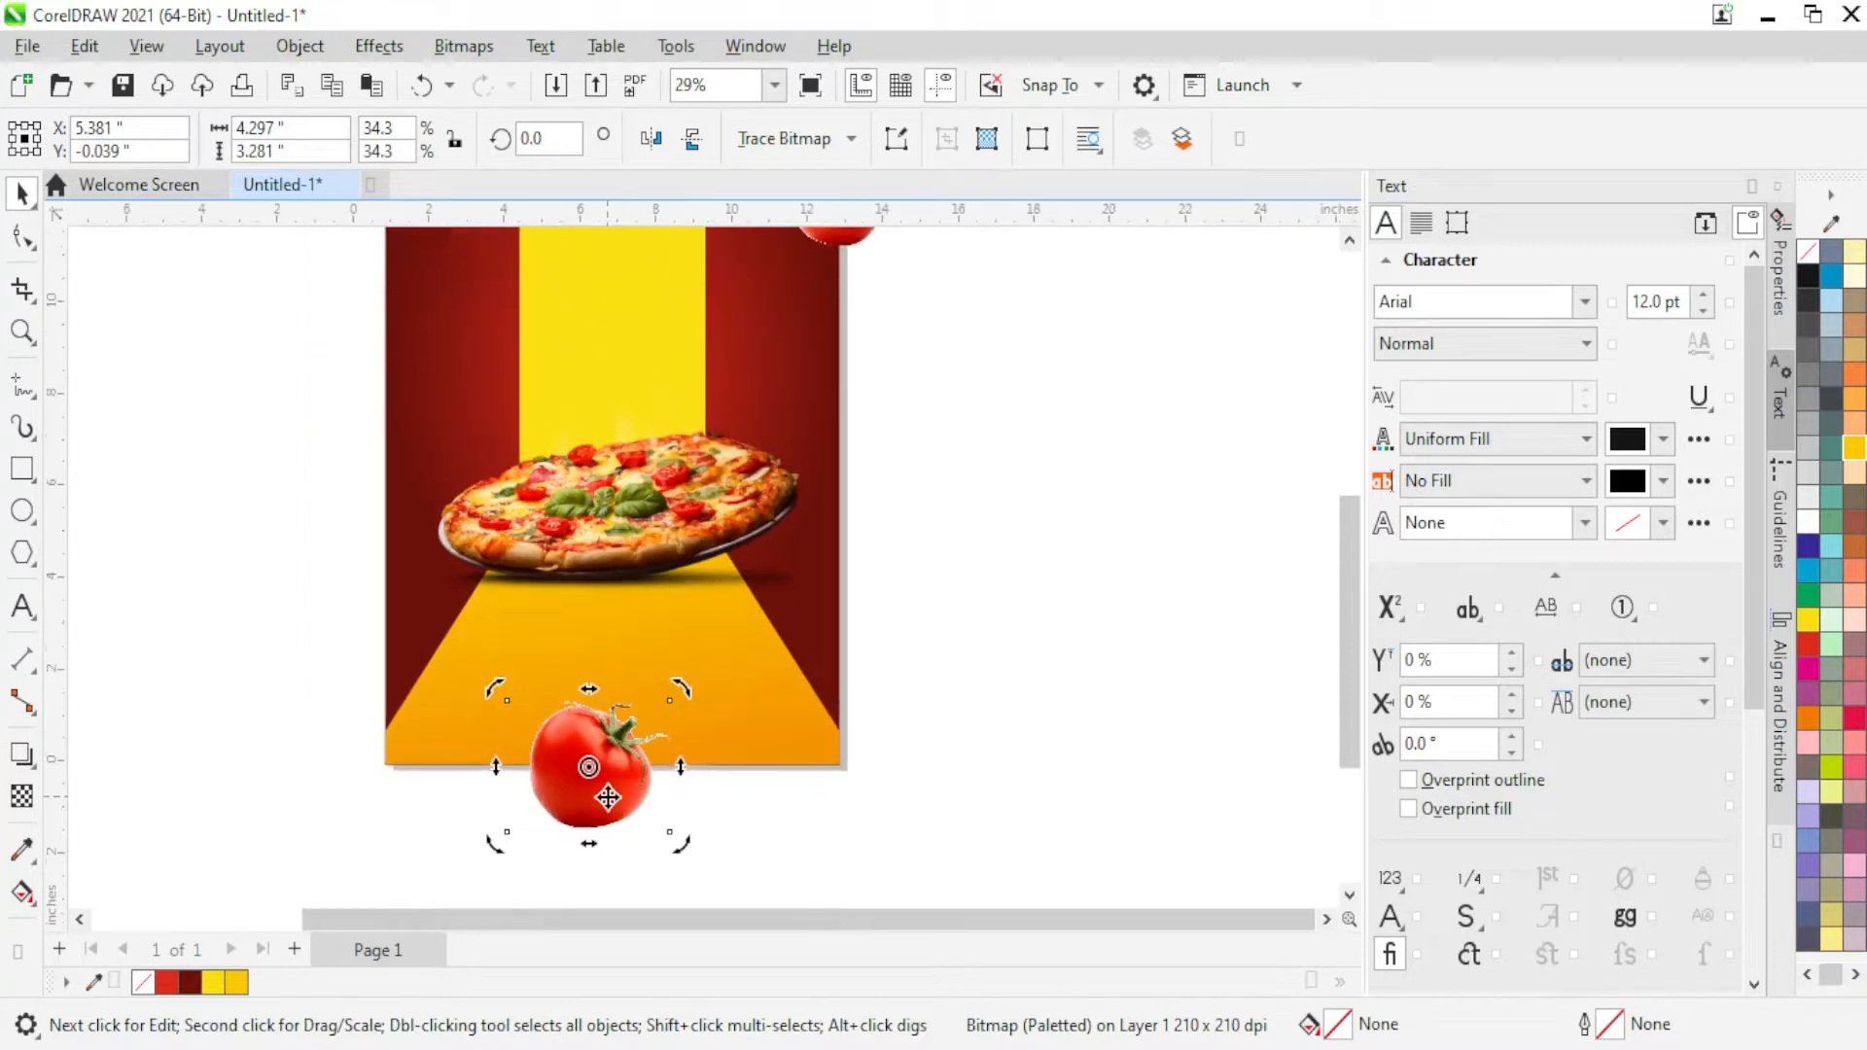
left_click_drag(646, 832, 851, 411)
scroll(788, 645, "up", 3)
left_click(880, 532)
left_click_drag(876, 557, 884, 538)
left_click(894, 520)
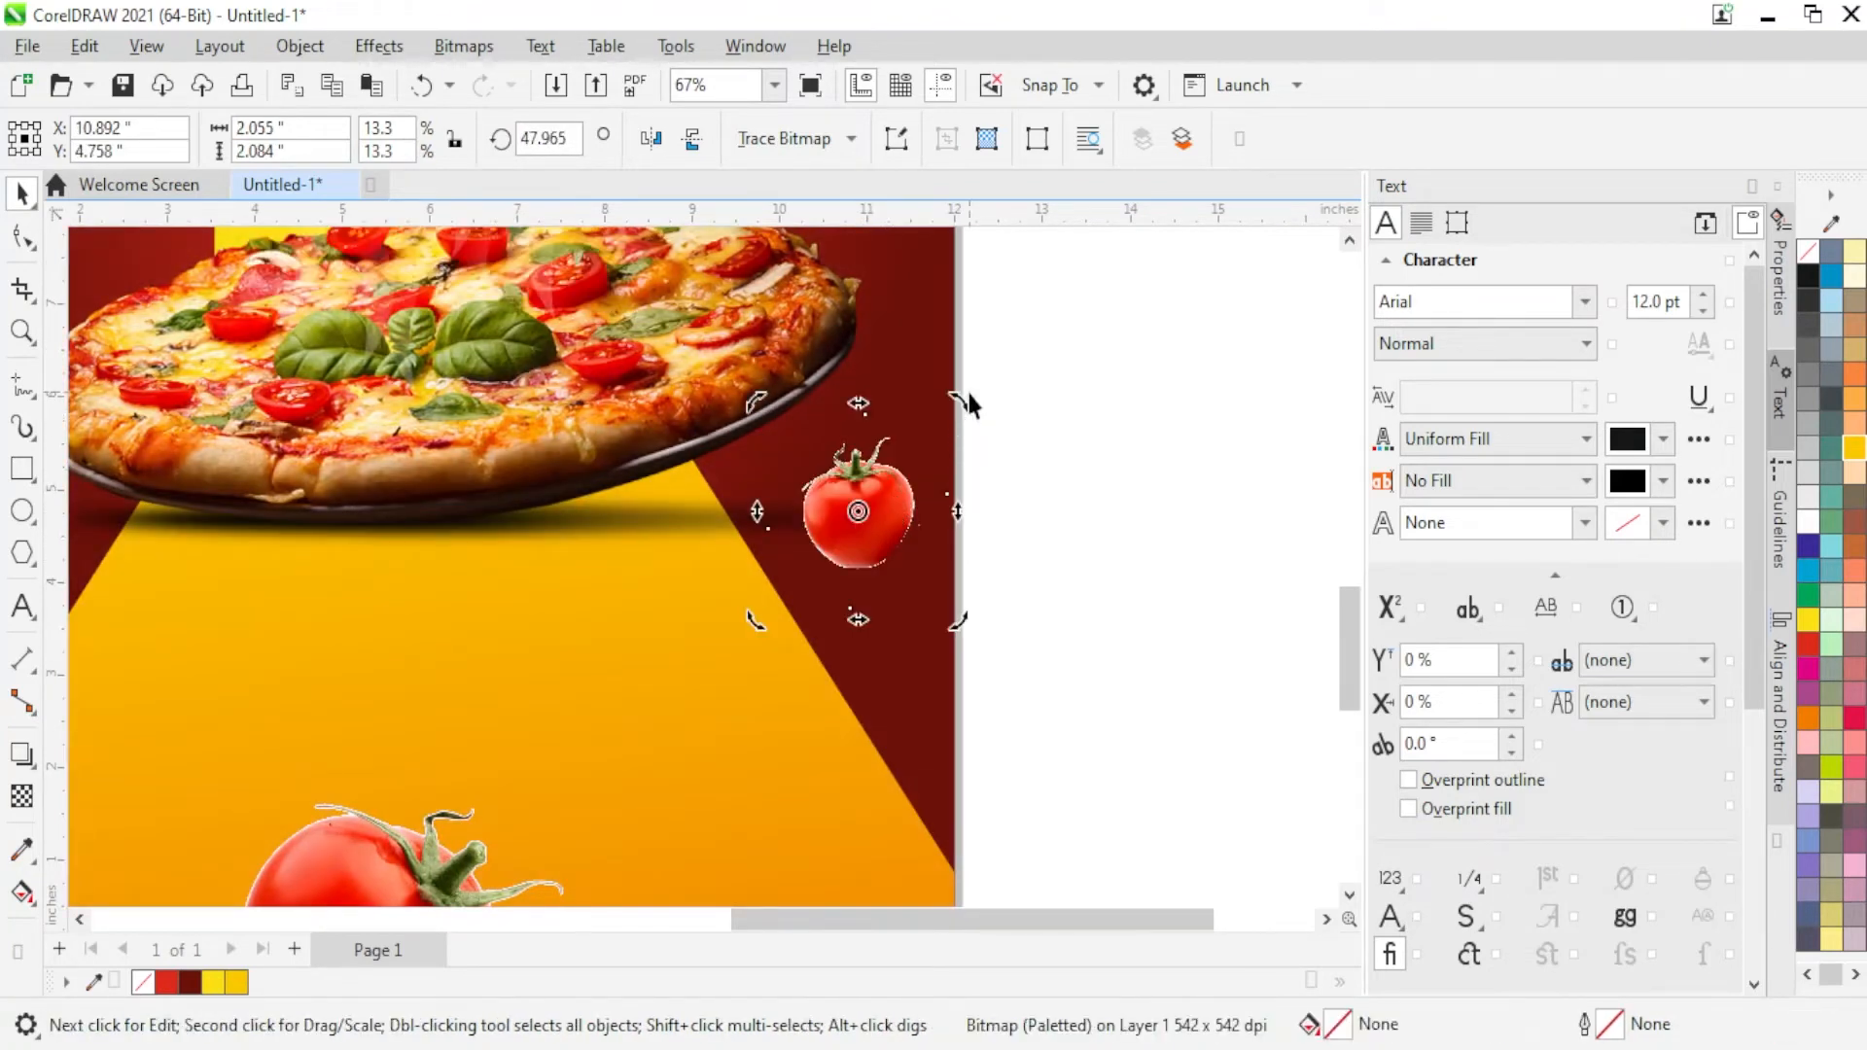
Step: Rotate the small tomato beneath the pizza's right side further, to about 65.5 degrees
left_click(970, 393)
double_click(886, 520)
mouse_move(960, 402)
left_mouse_down()
mouse_move(908, 383)
mouse_move(961, 430)
left_mouse_up()
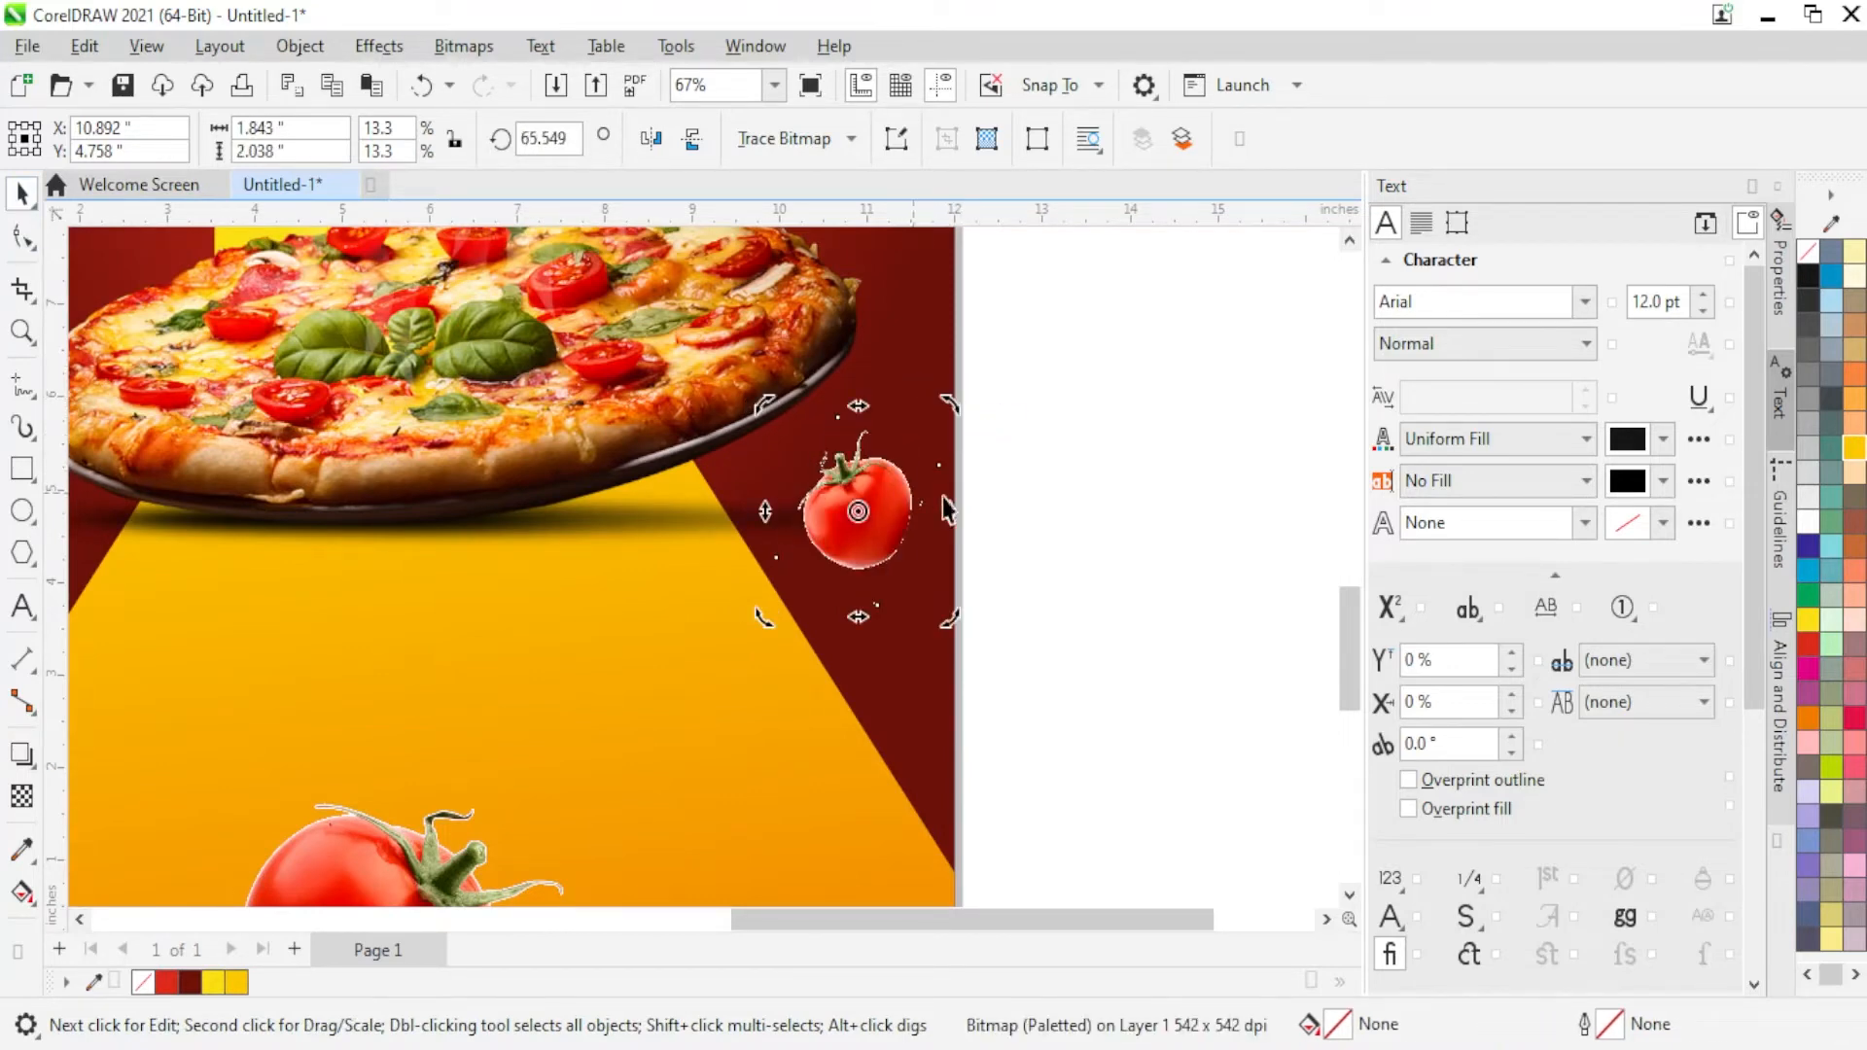
left_click(1039, 514)
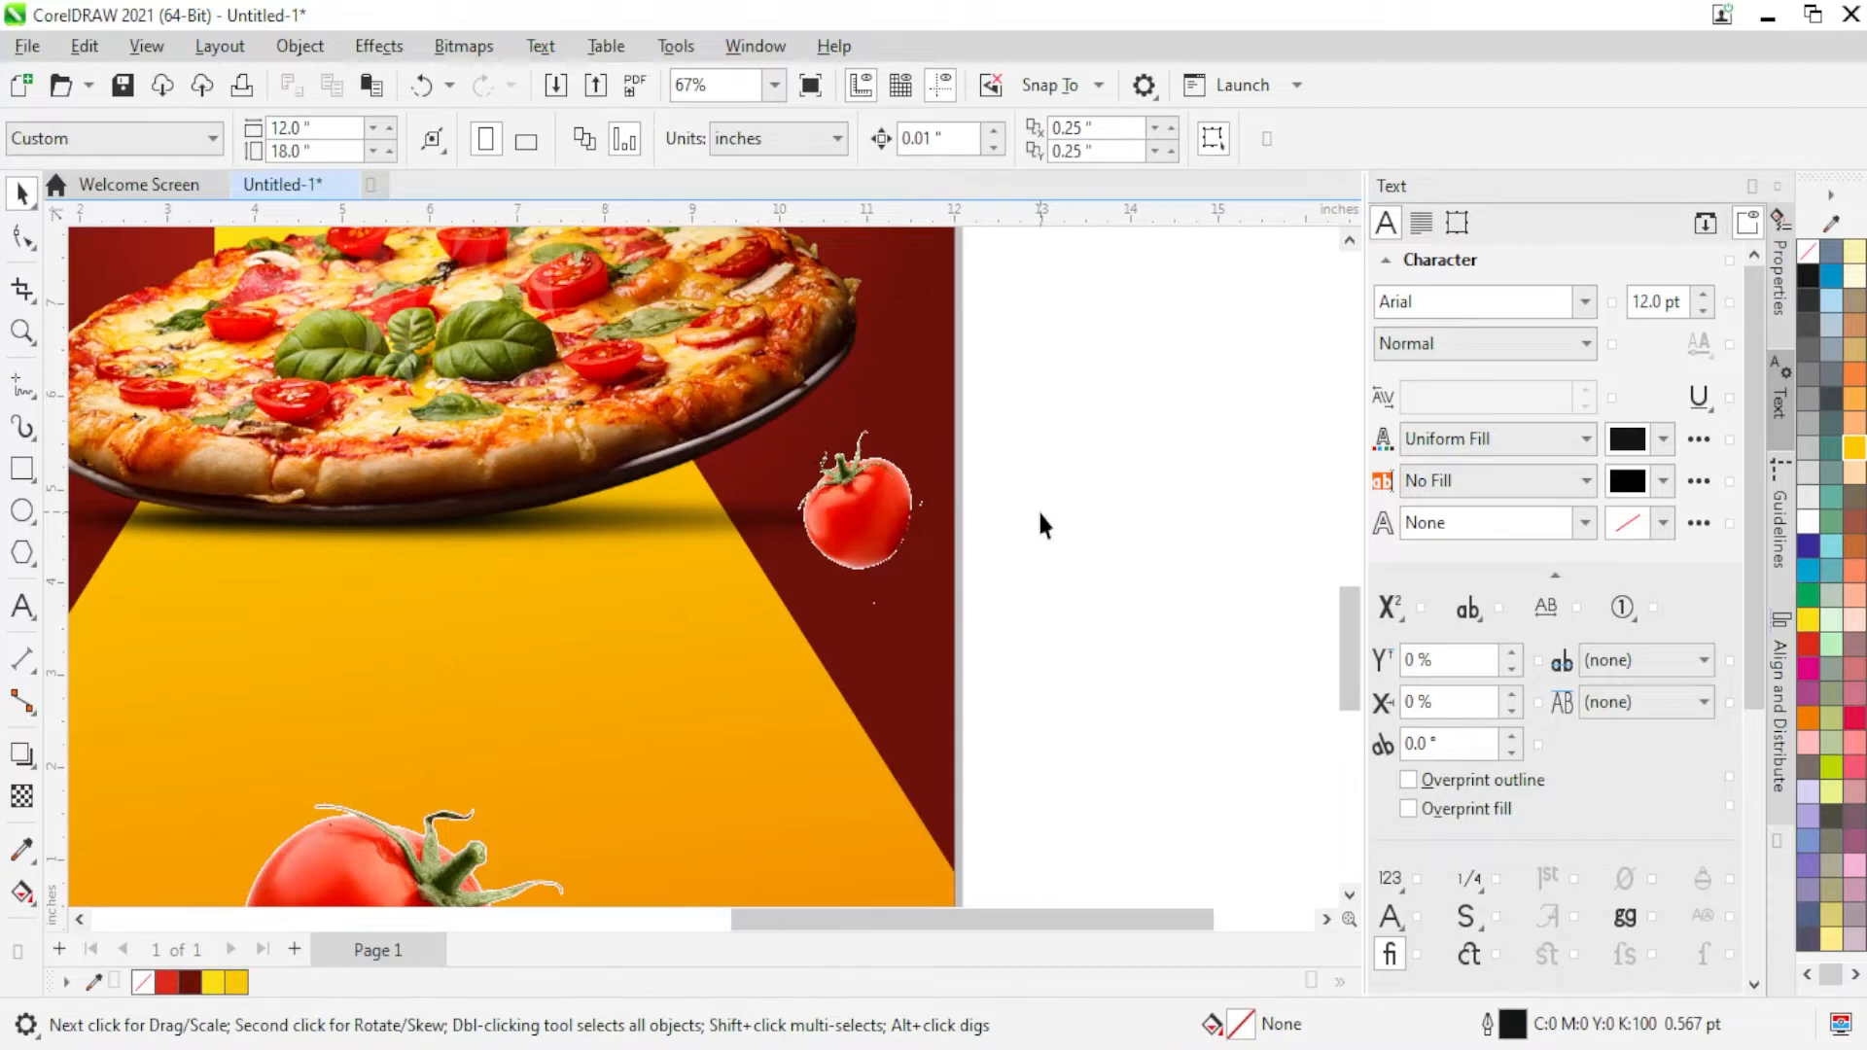
Step: Copy the small tomato to above the pizza's left side, mirror it horizontally and shrink it to about 1.6 inches wide
scroll(966, 605, "down", 1)
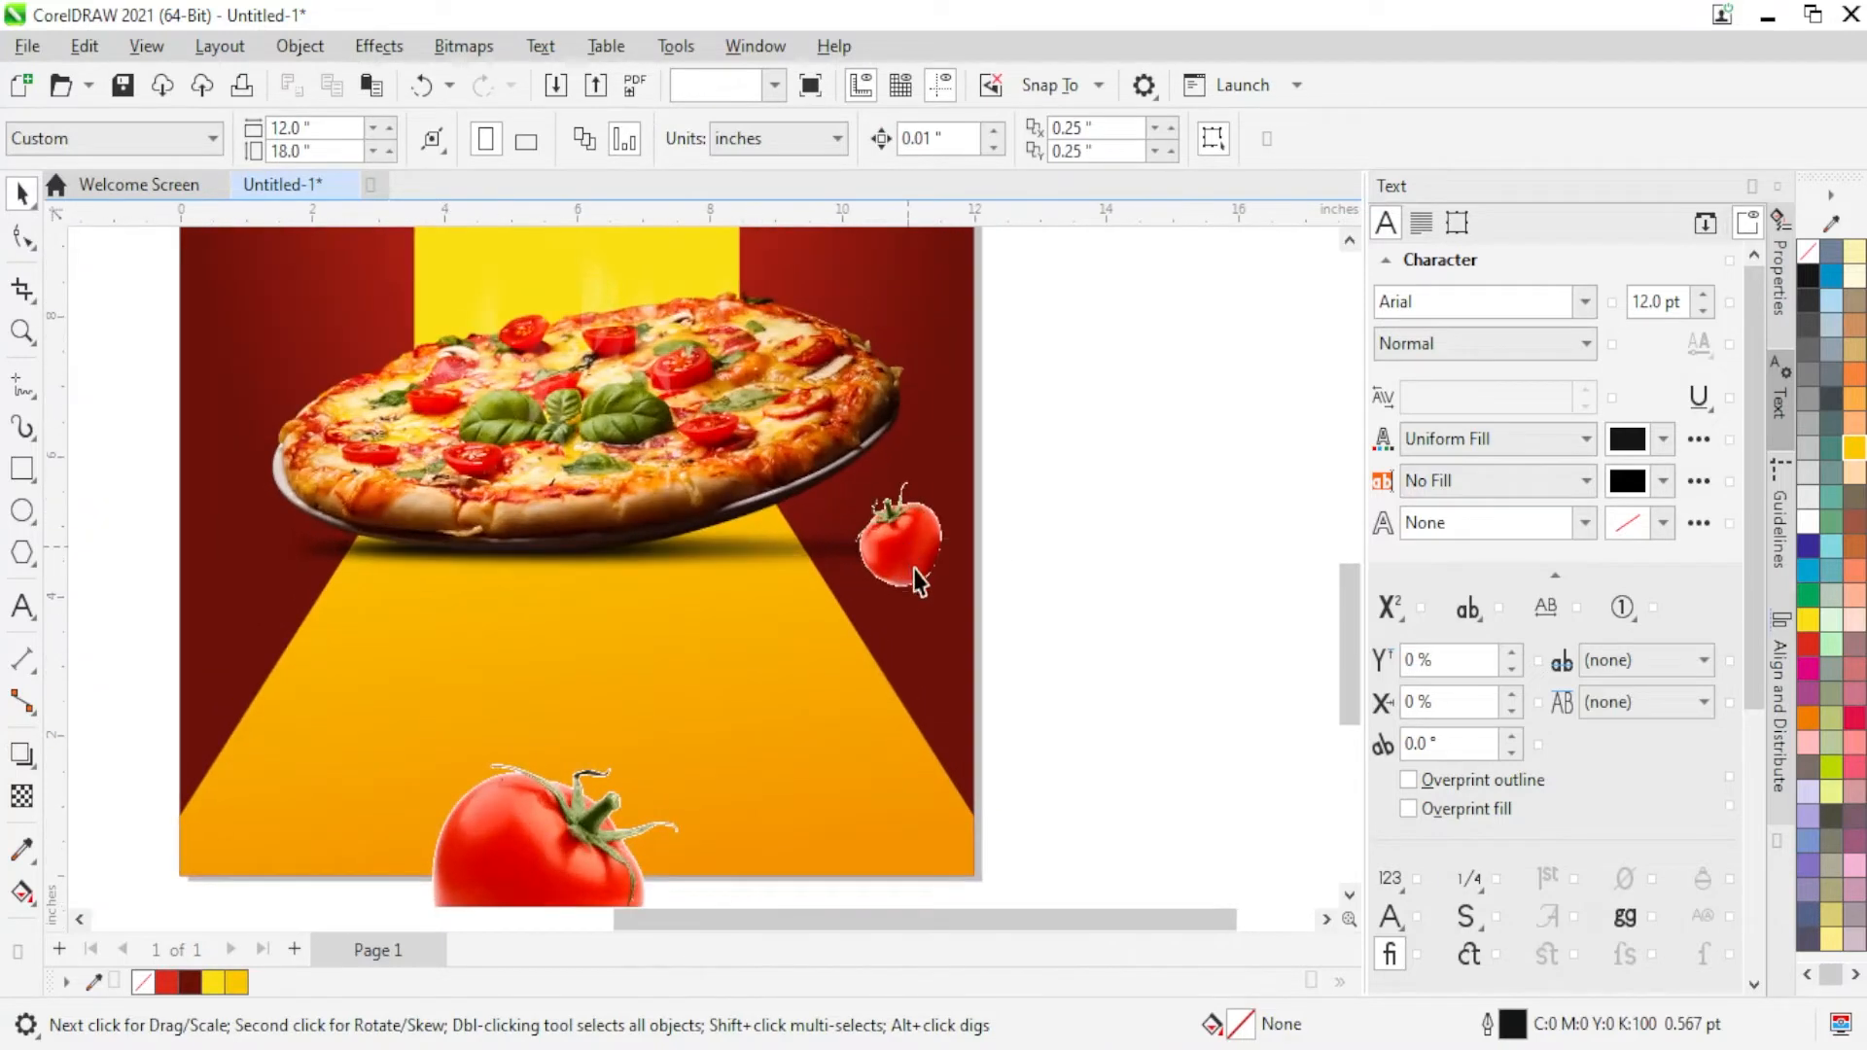
left_click_drag(901, 557, 387, 332)
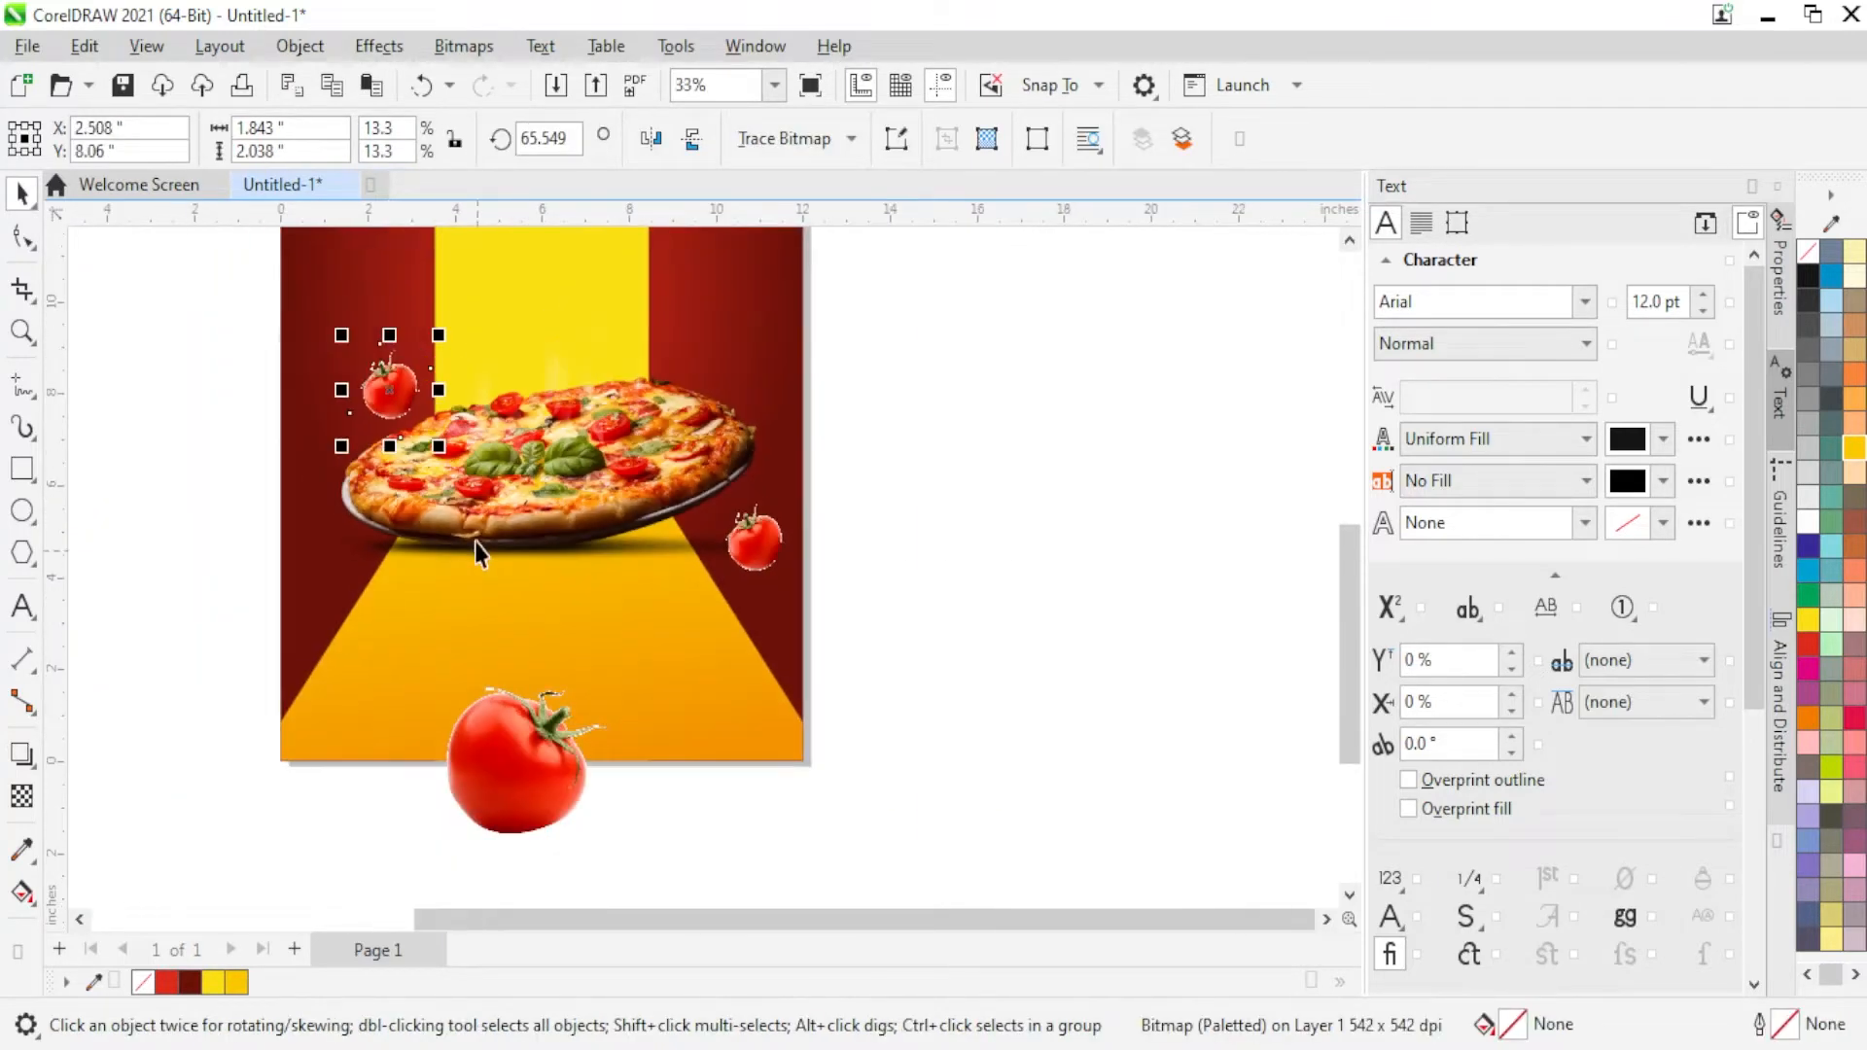
scroll(369, 327, "up", 1)
scroll(586, 412, "up", 1)
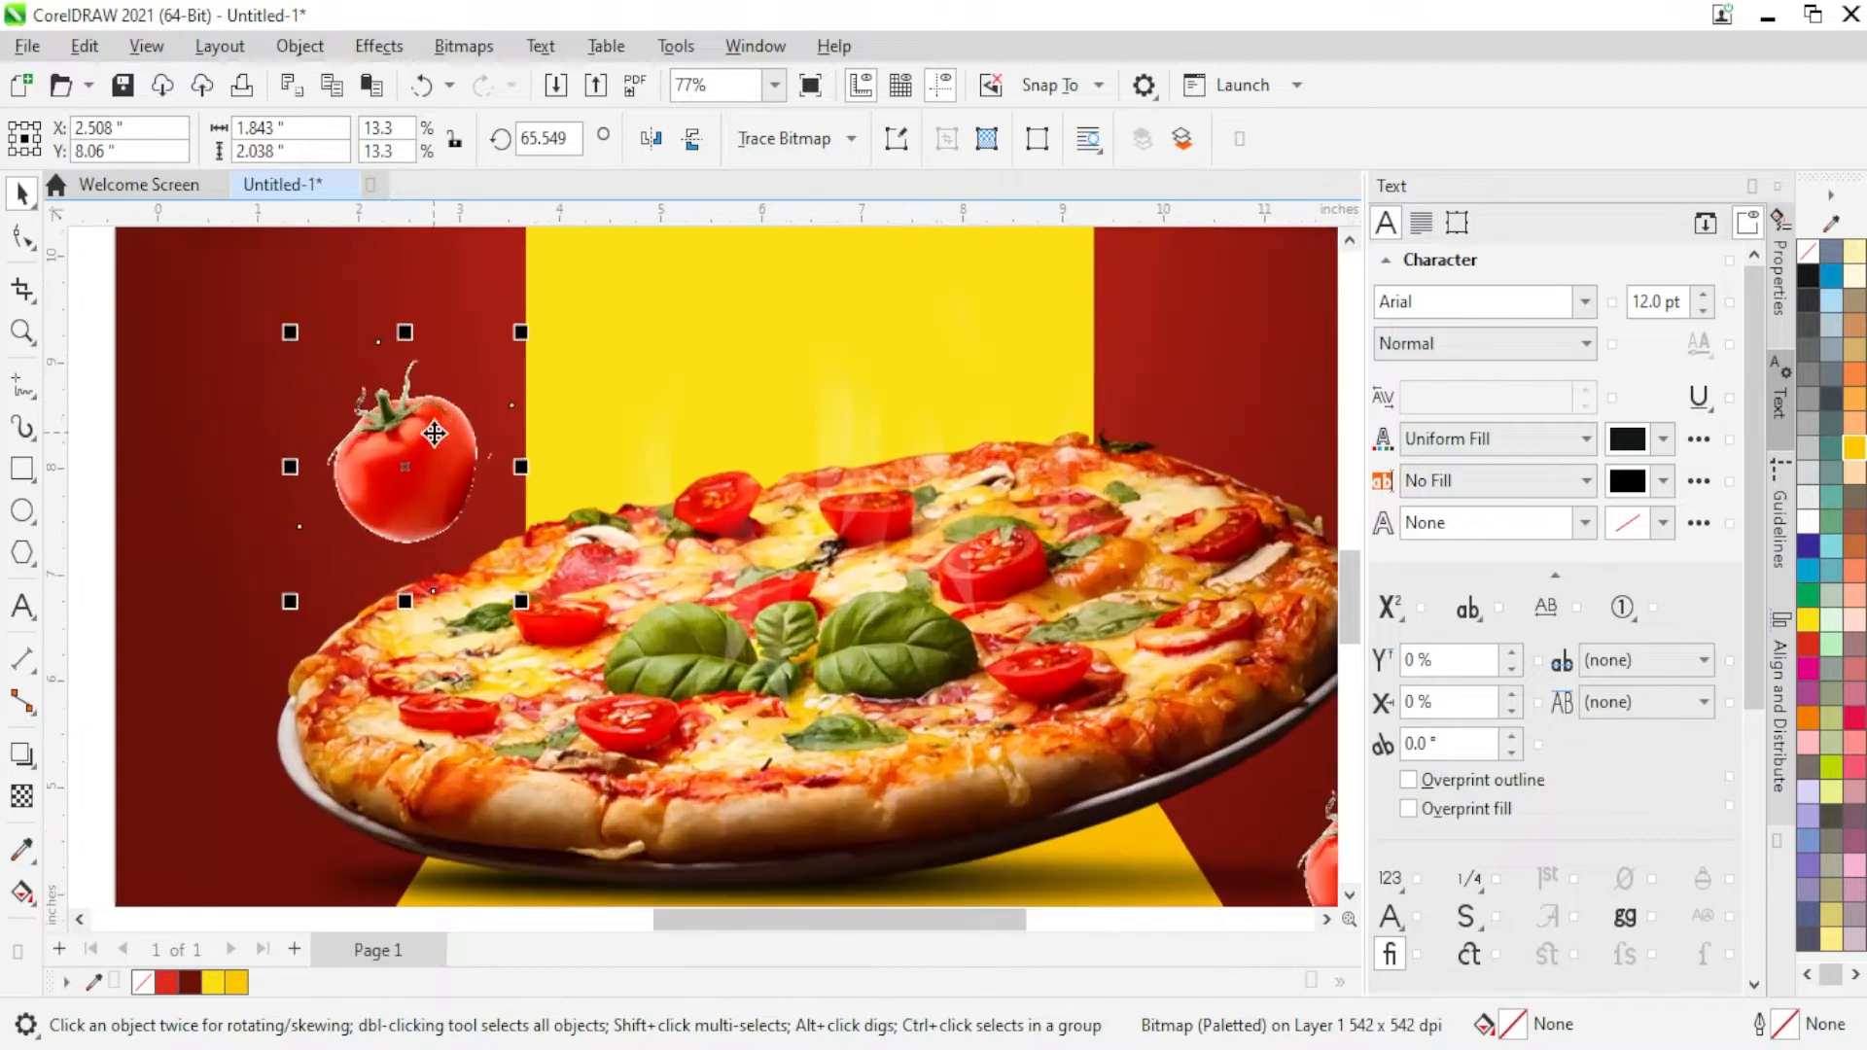
left_click(650, 138)
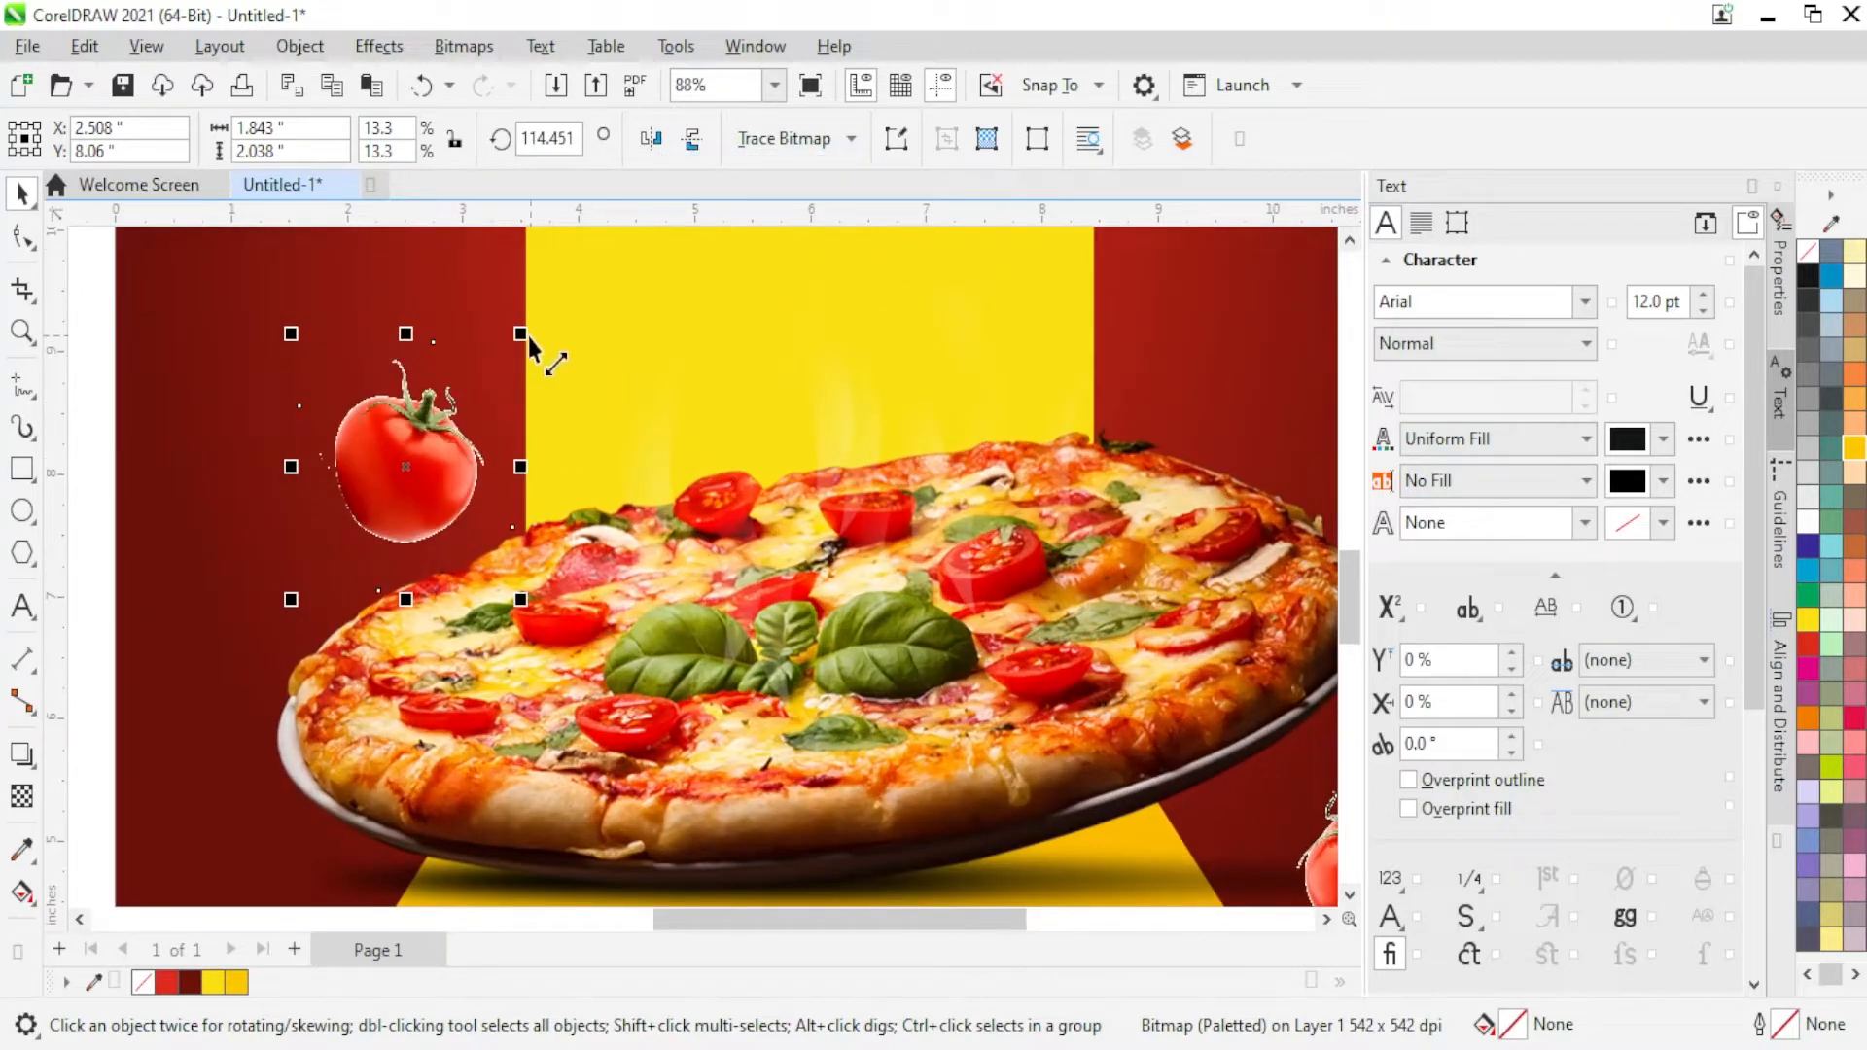
left_click_drag(529, 335, 523, 350)
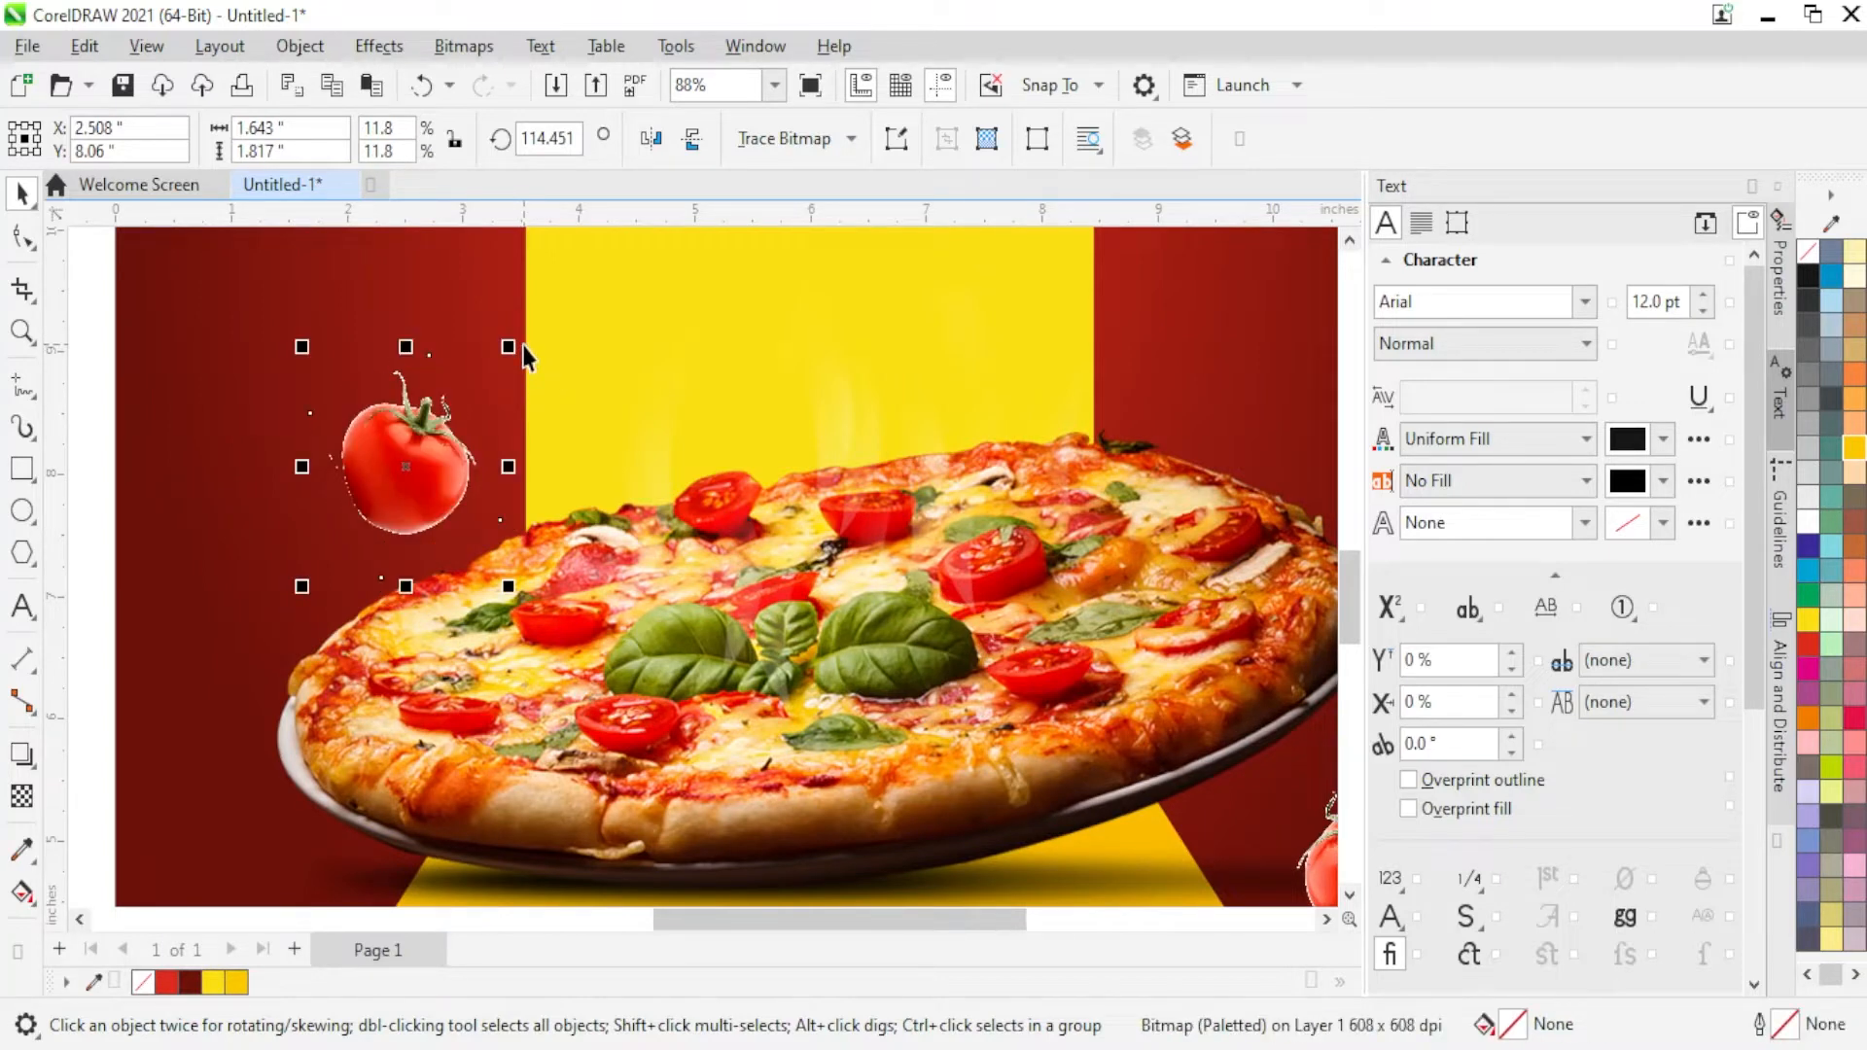
Step: Review how the tomatoes are arranged around the pizza across the whole poster
scroll(512, 398, "down", 1)
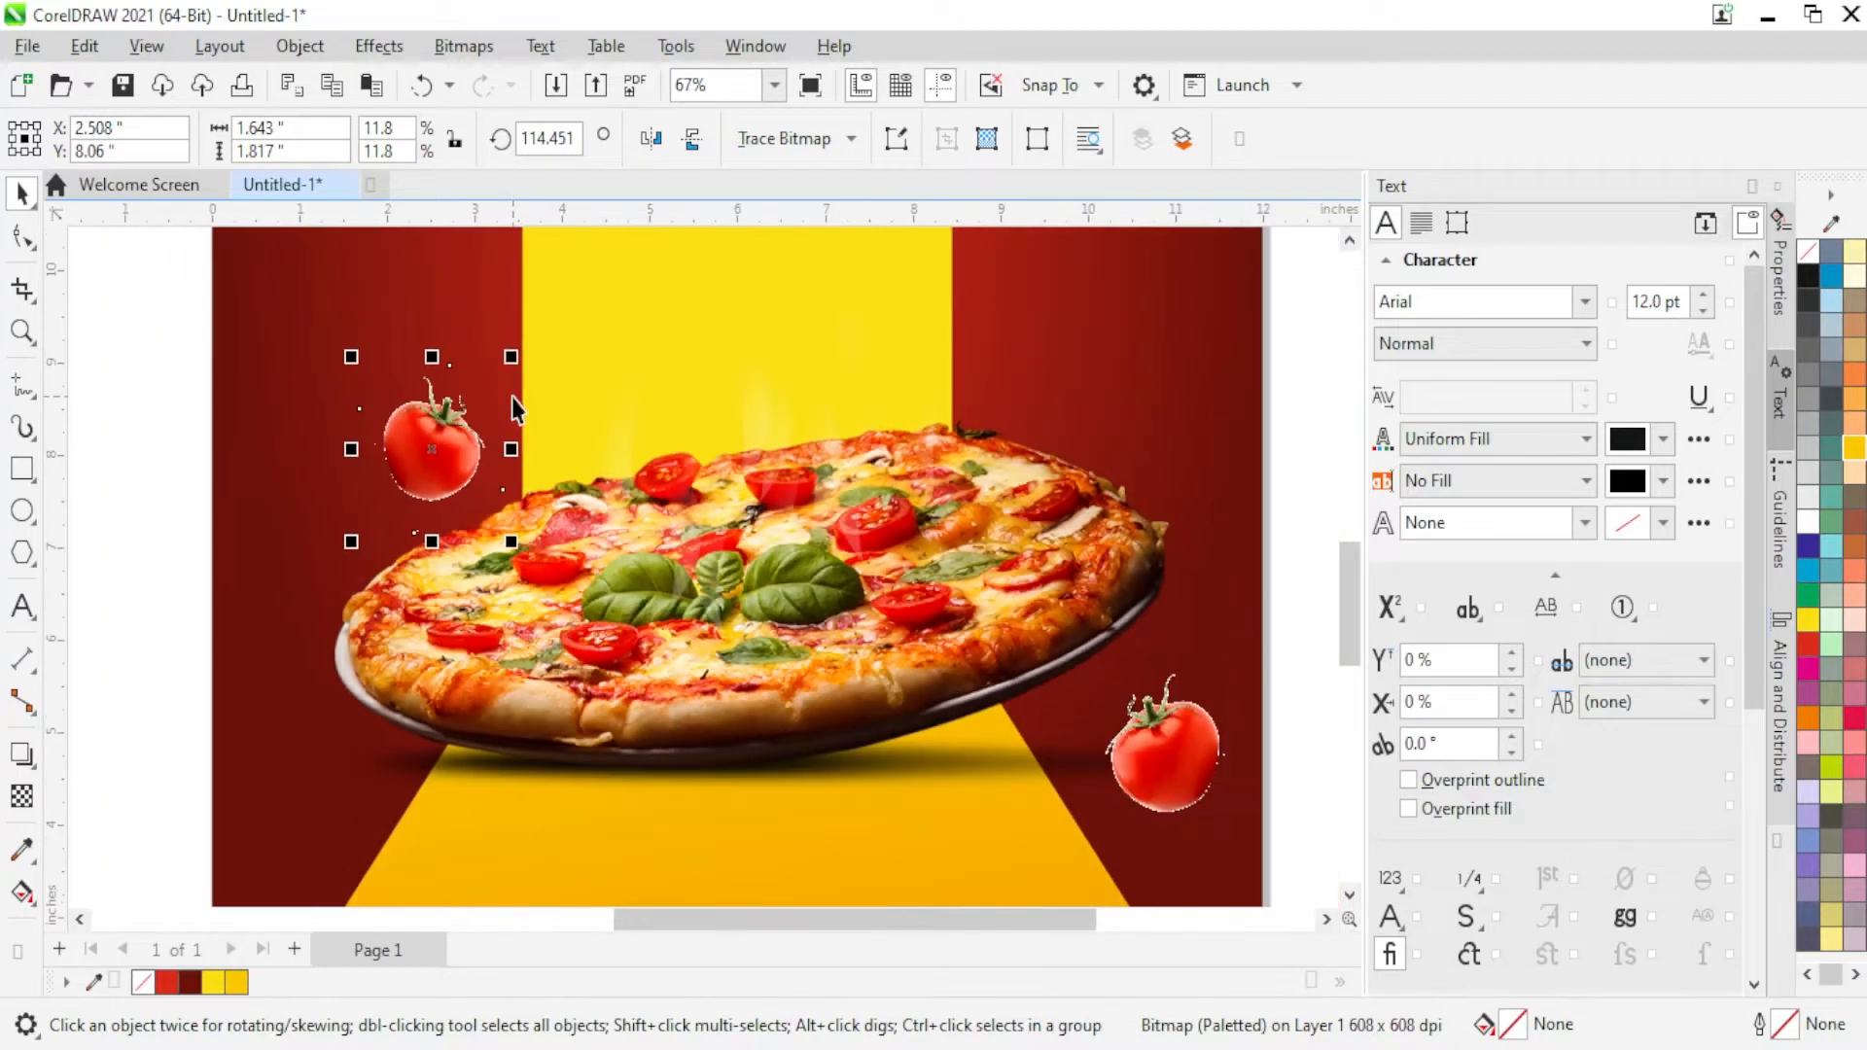
scroll(525, 375, "down", 4)
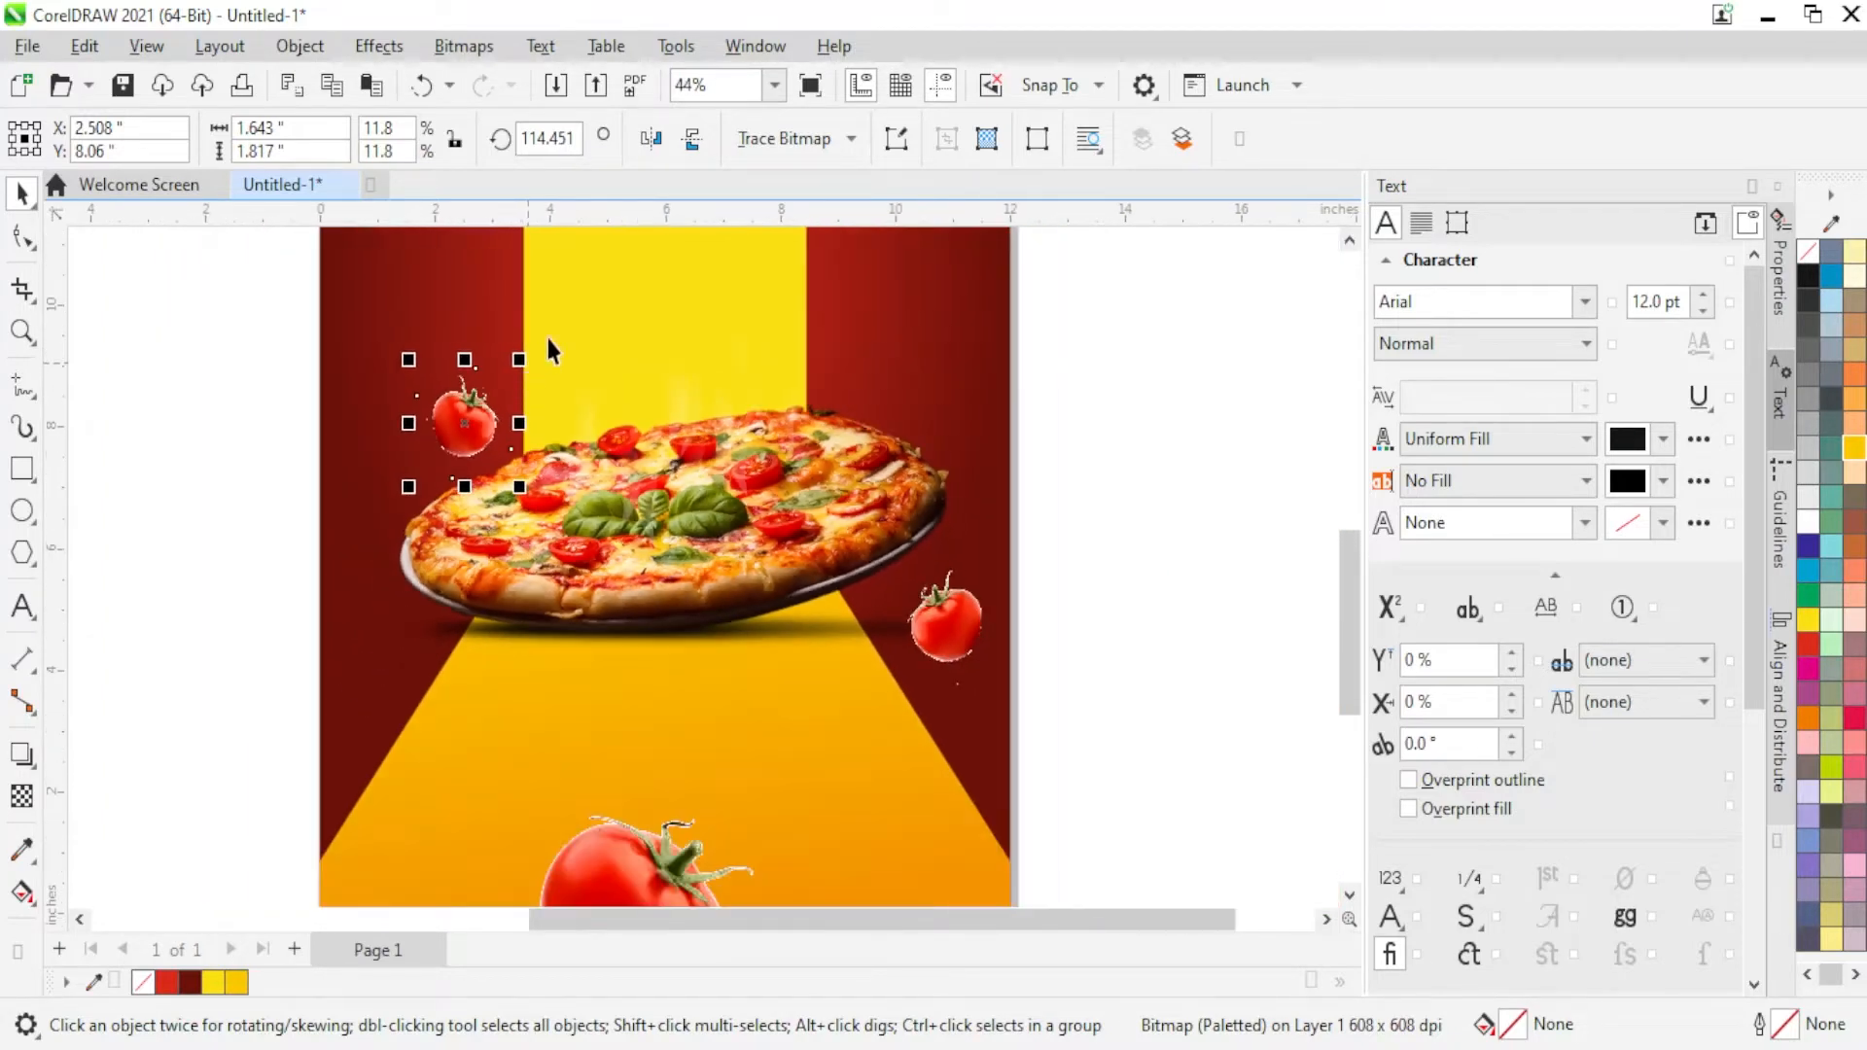
scroll(546, 559, "down", 2)
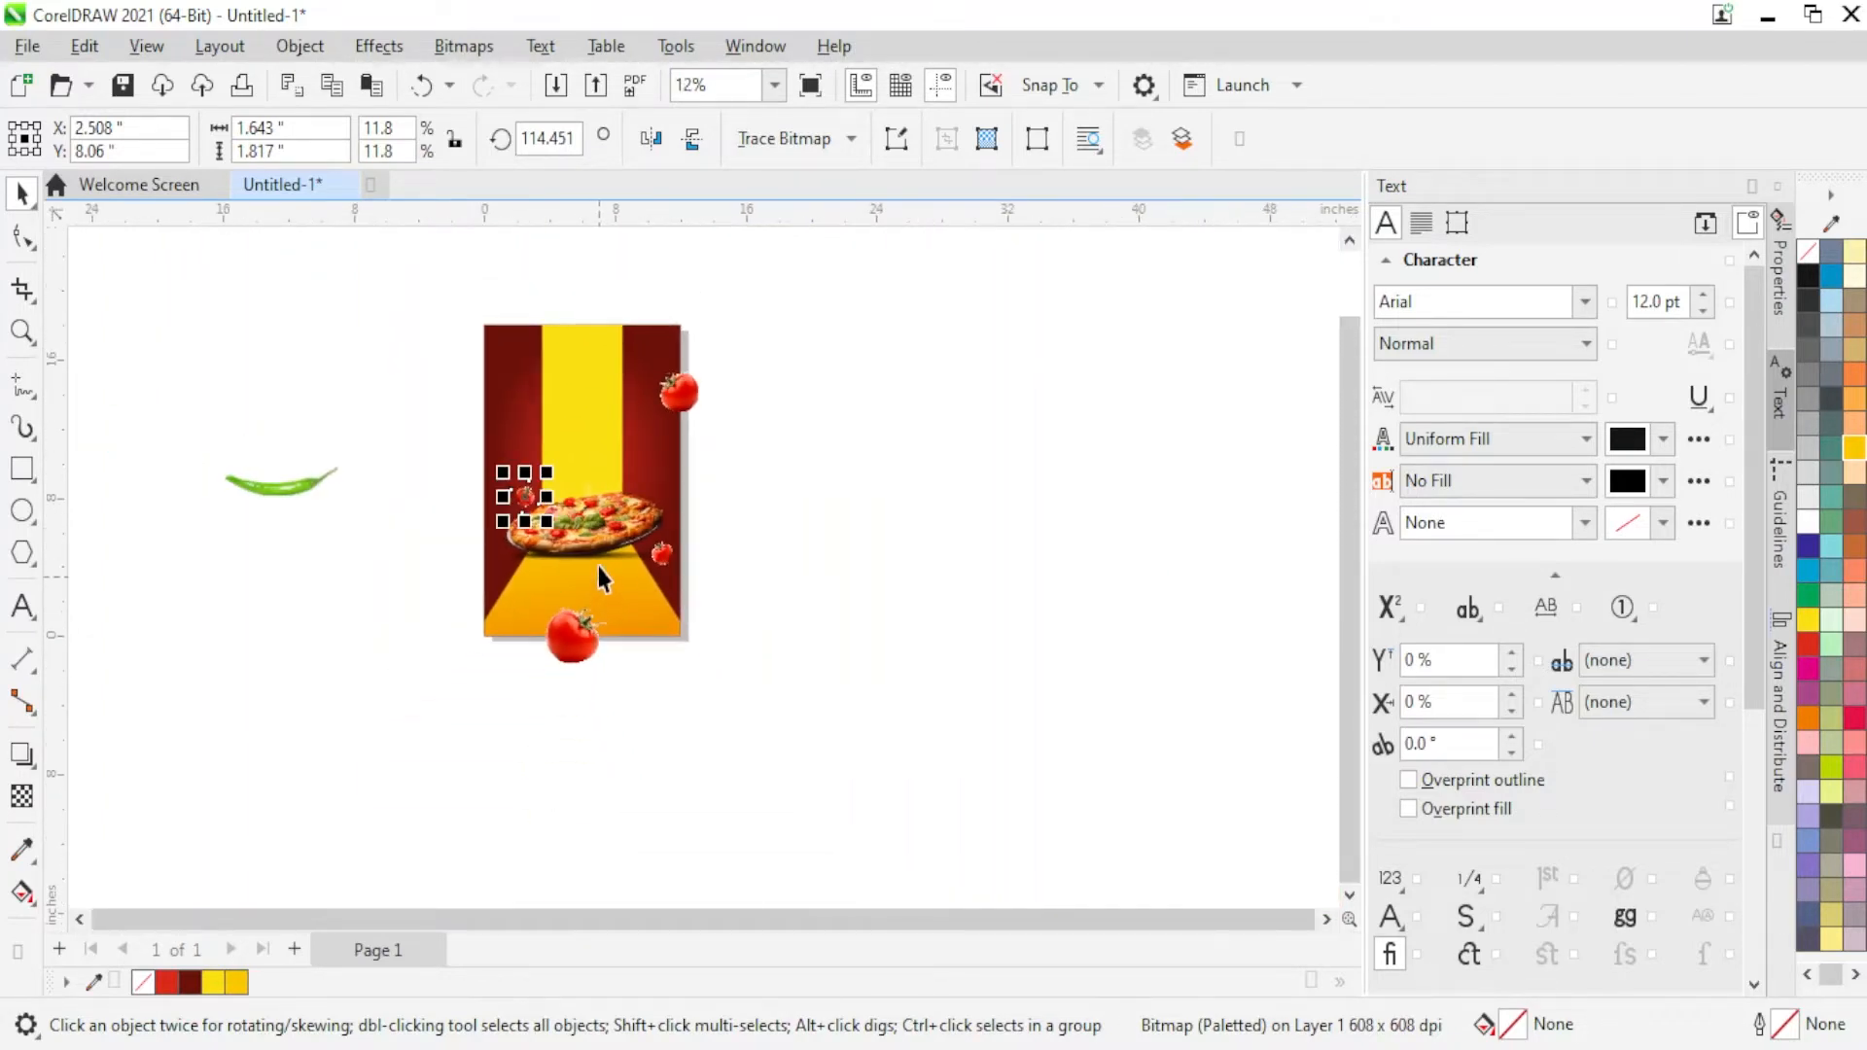
scroll(554, 323, "up", 2)
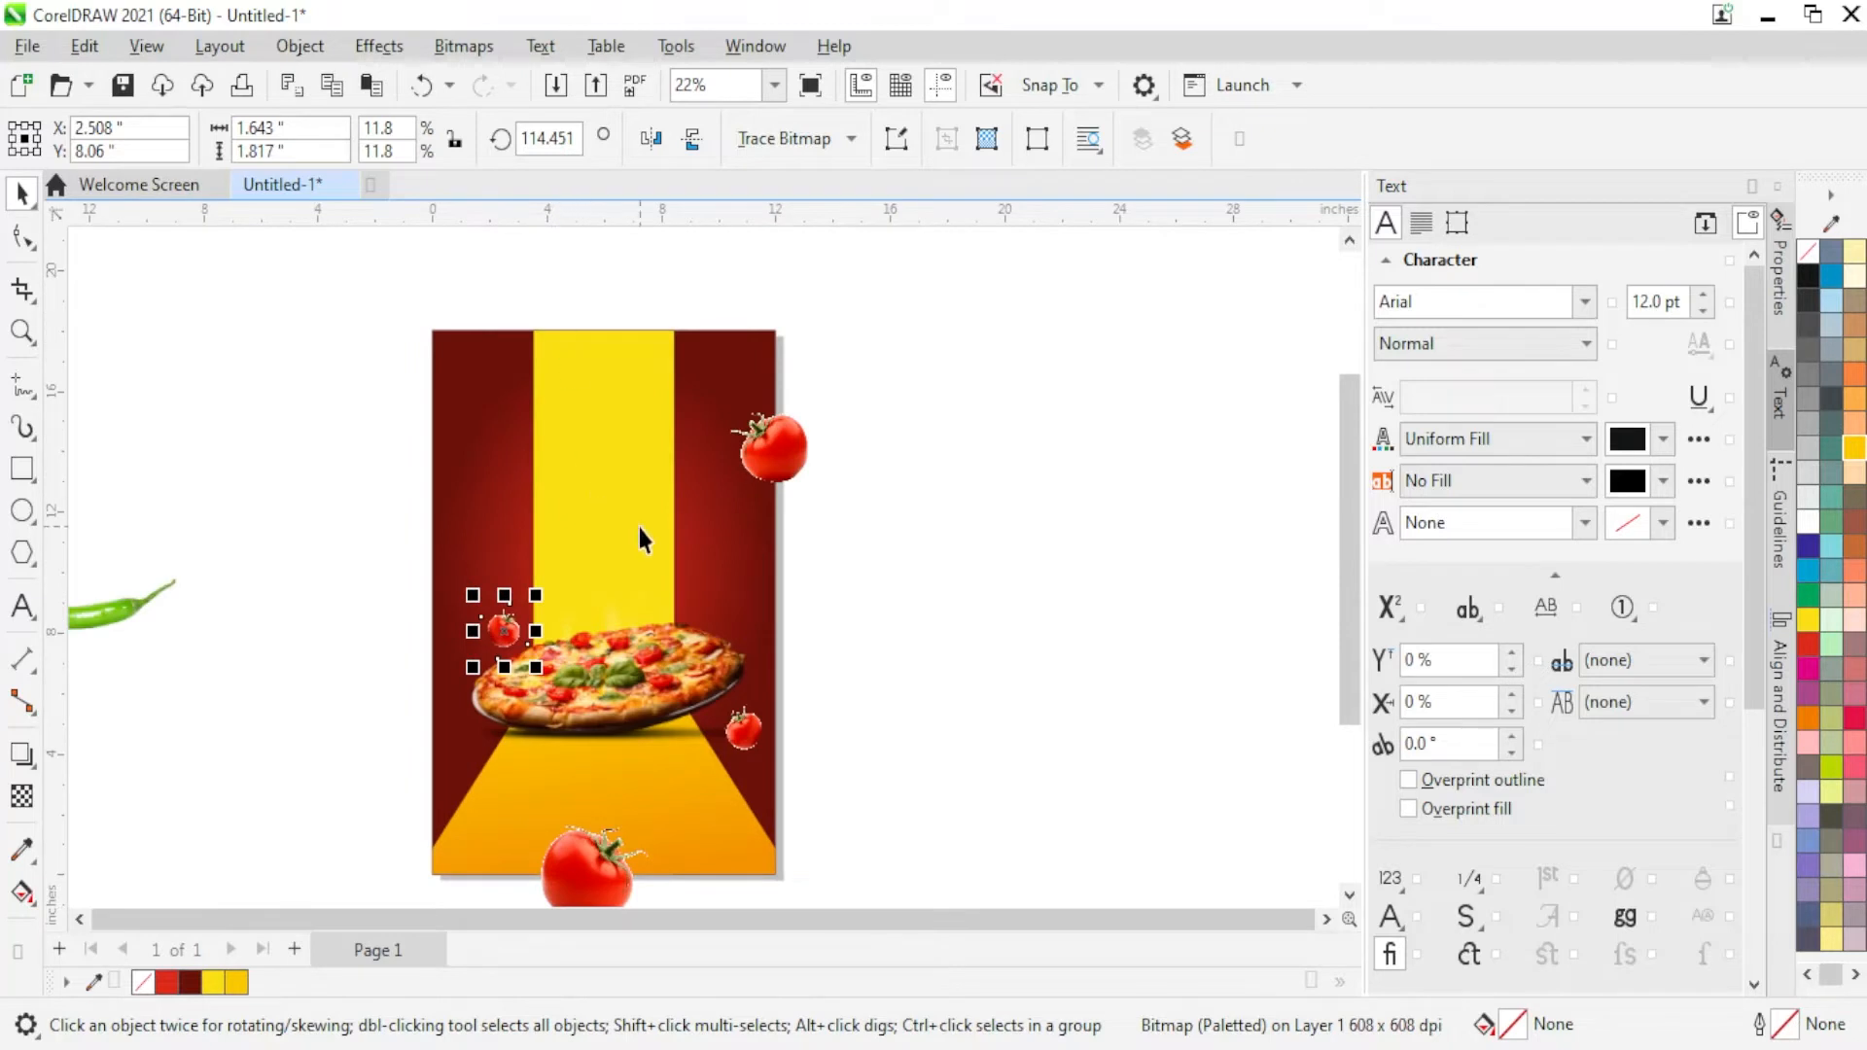
scroll(639, 533, "up", 1)
scroll(596, 476, "down", 2)
scroll(599, 478, "up", 1)
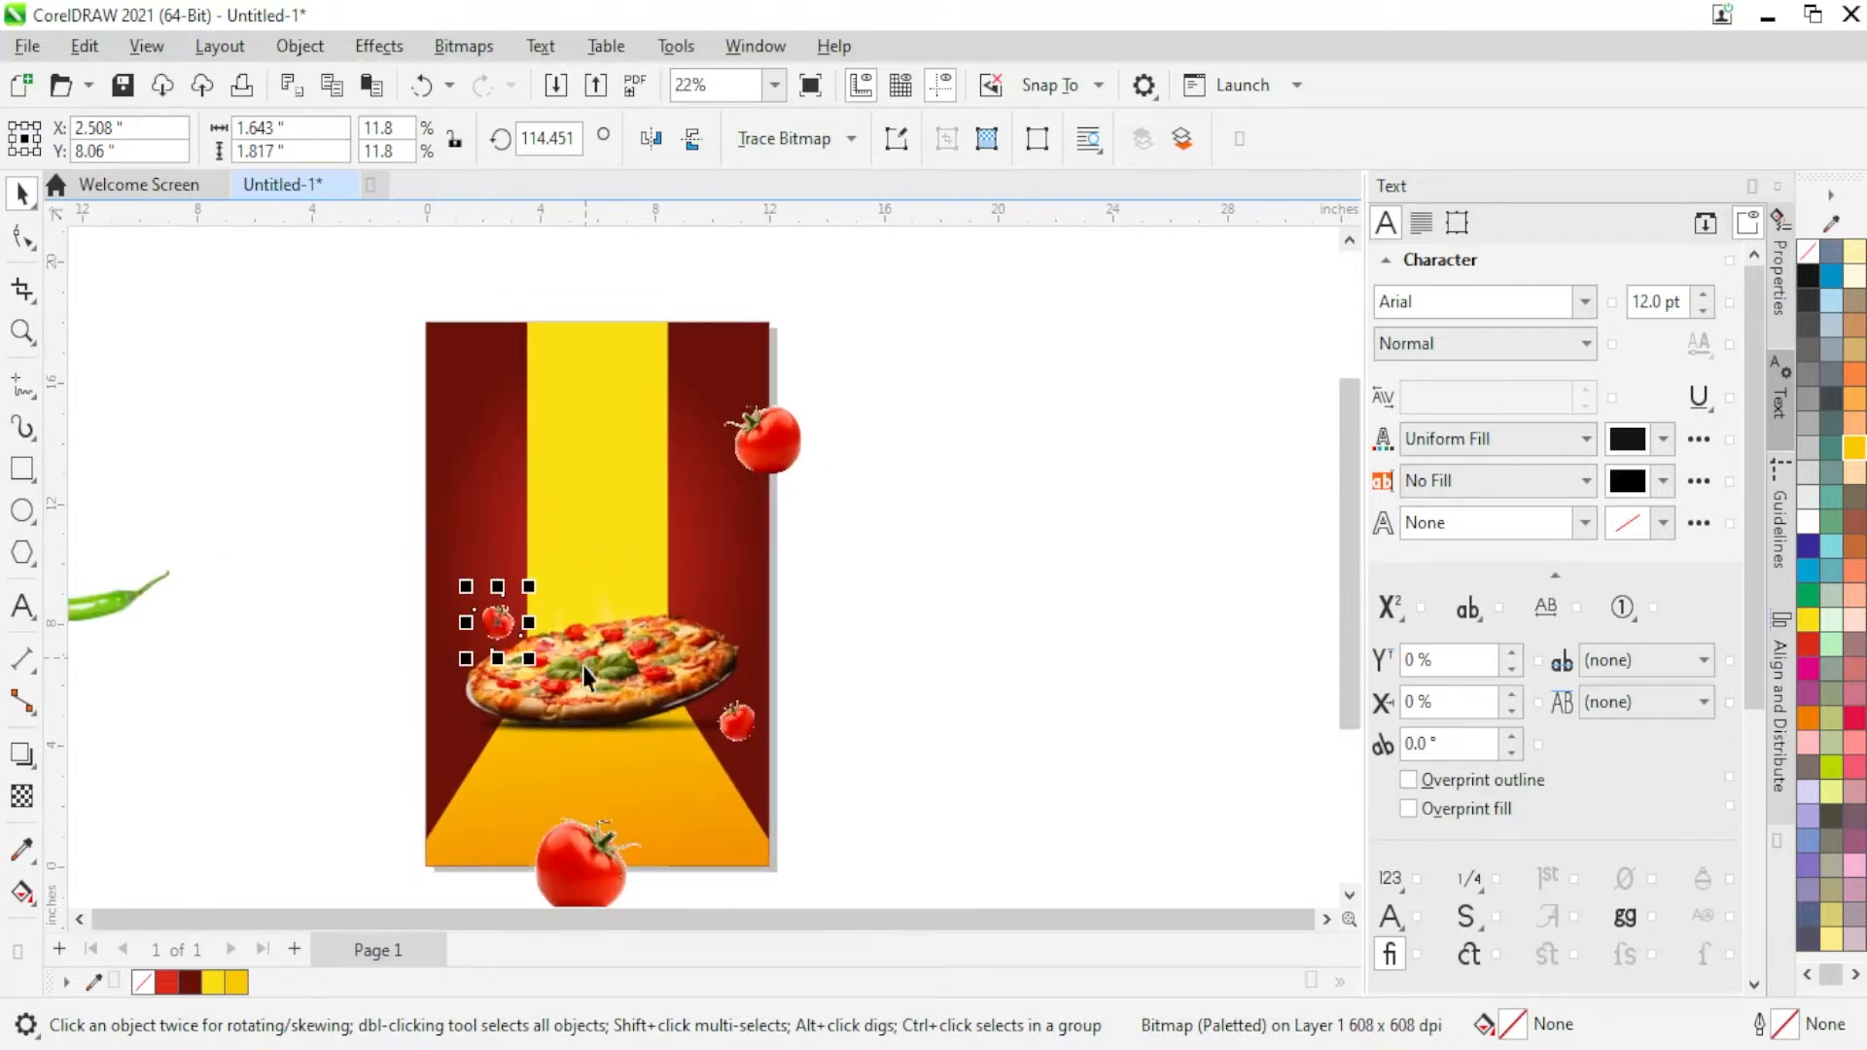
scroll(581, 667, "up", 1)
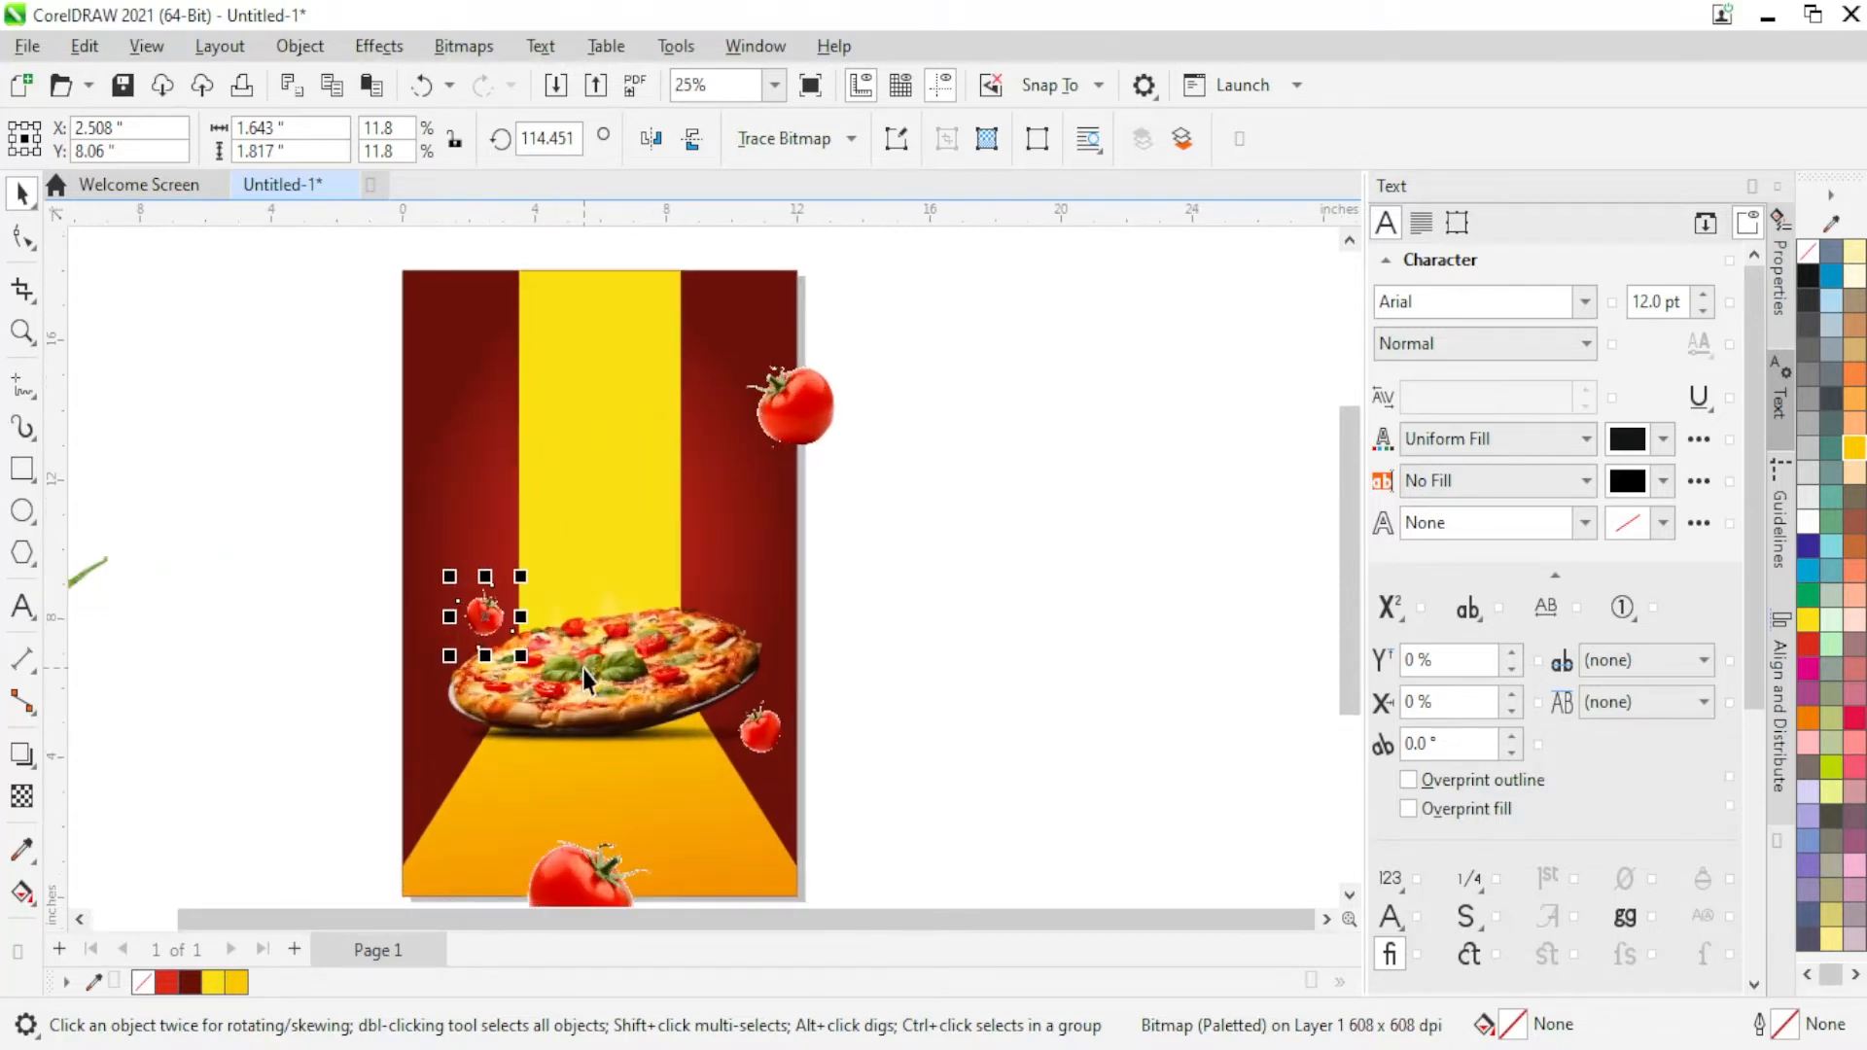
Step: Edit the background rectangle's PowerClip contents, widen the red gradient ellipse to about 15.1 inches, and finish editing
left_click(737, 535)
right_click(737, 521)
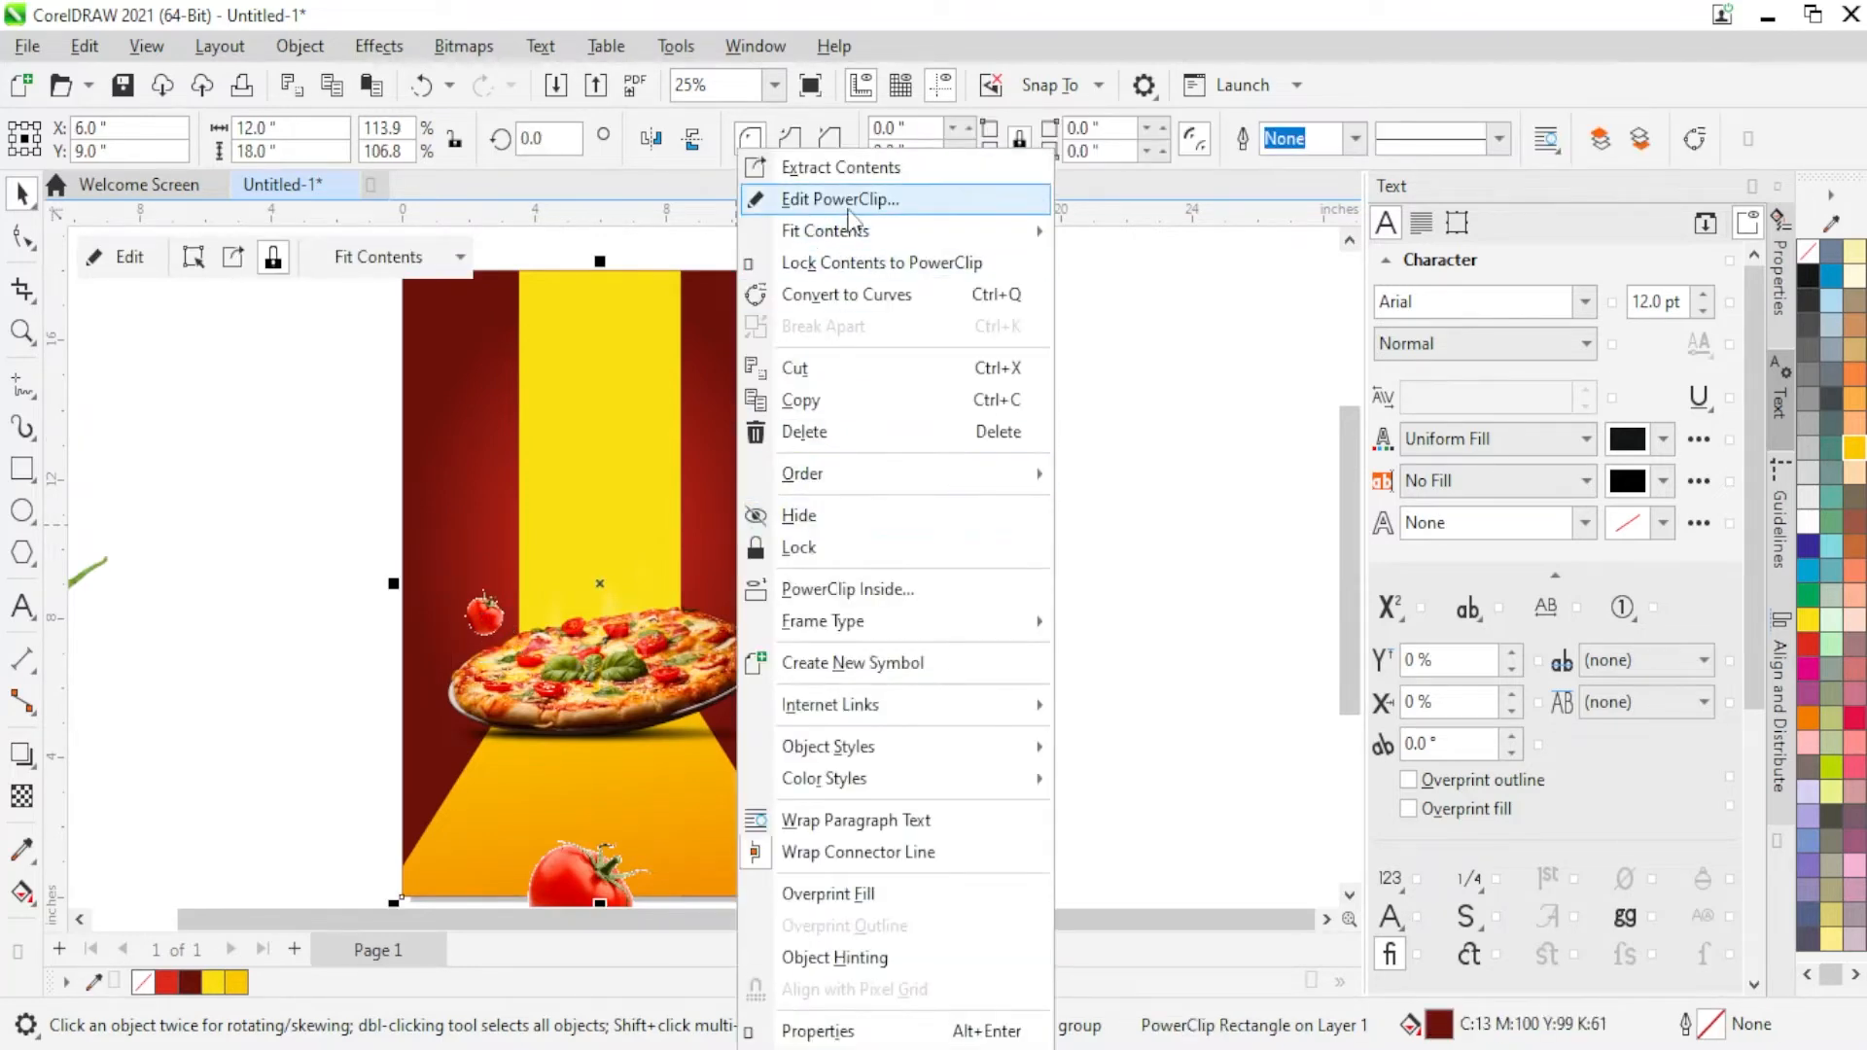
left_click(834, 192)
left_click(696, 521)
left_click_drag(801, 533, 856, 546)
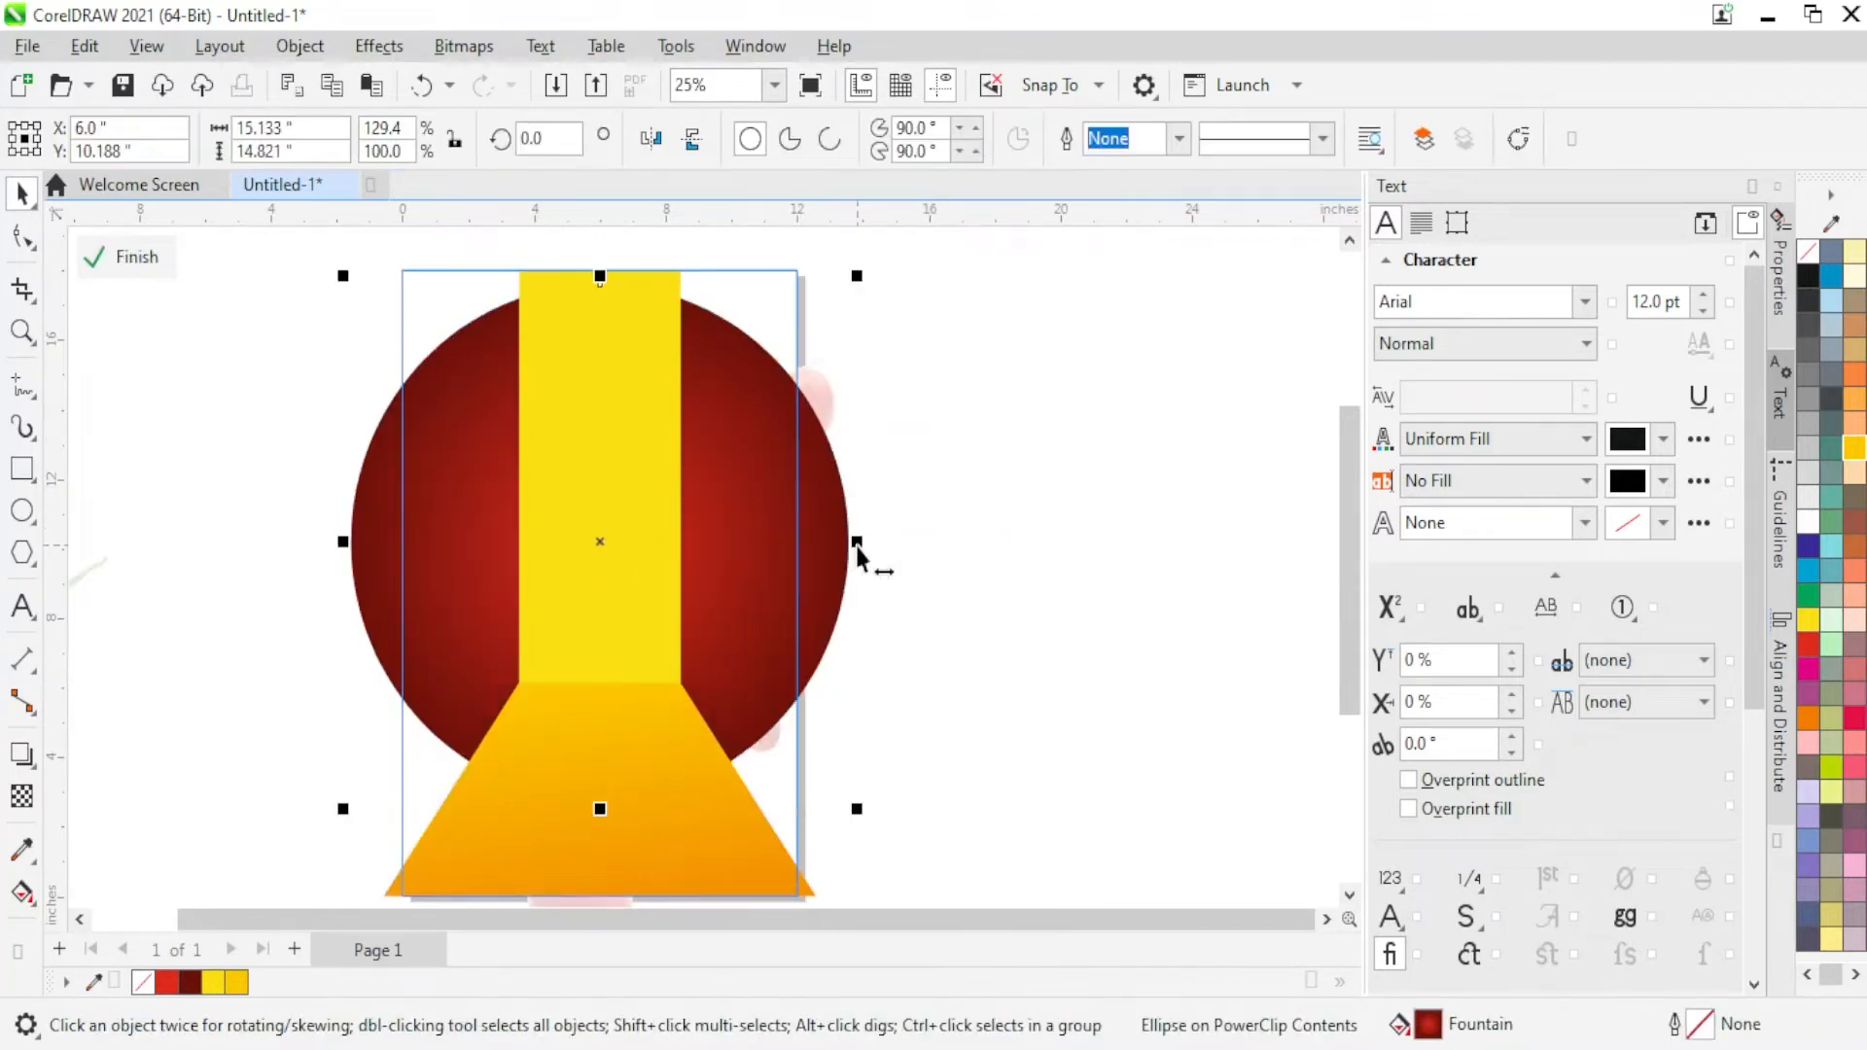
right_click(733, 542)
left_click(856, 262)
left_click(948, 464)
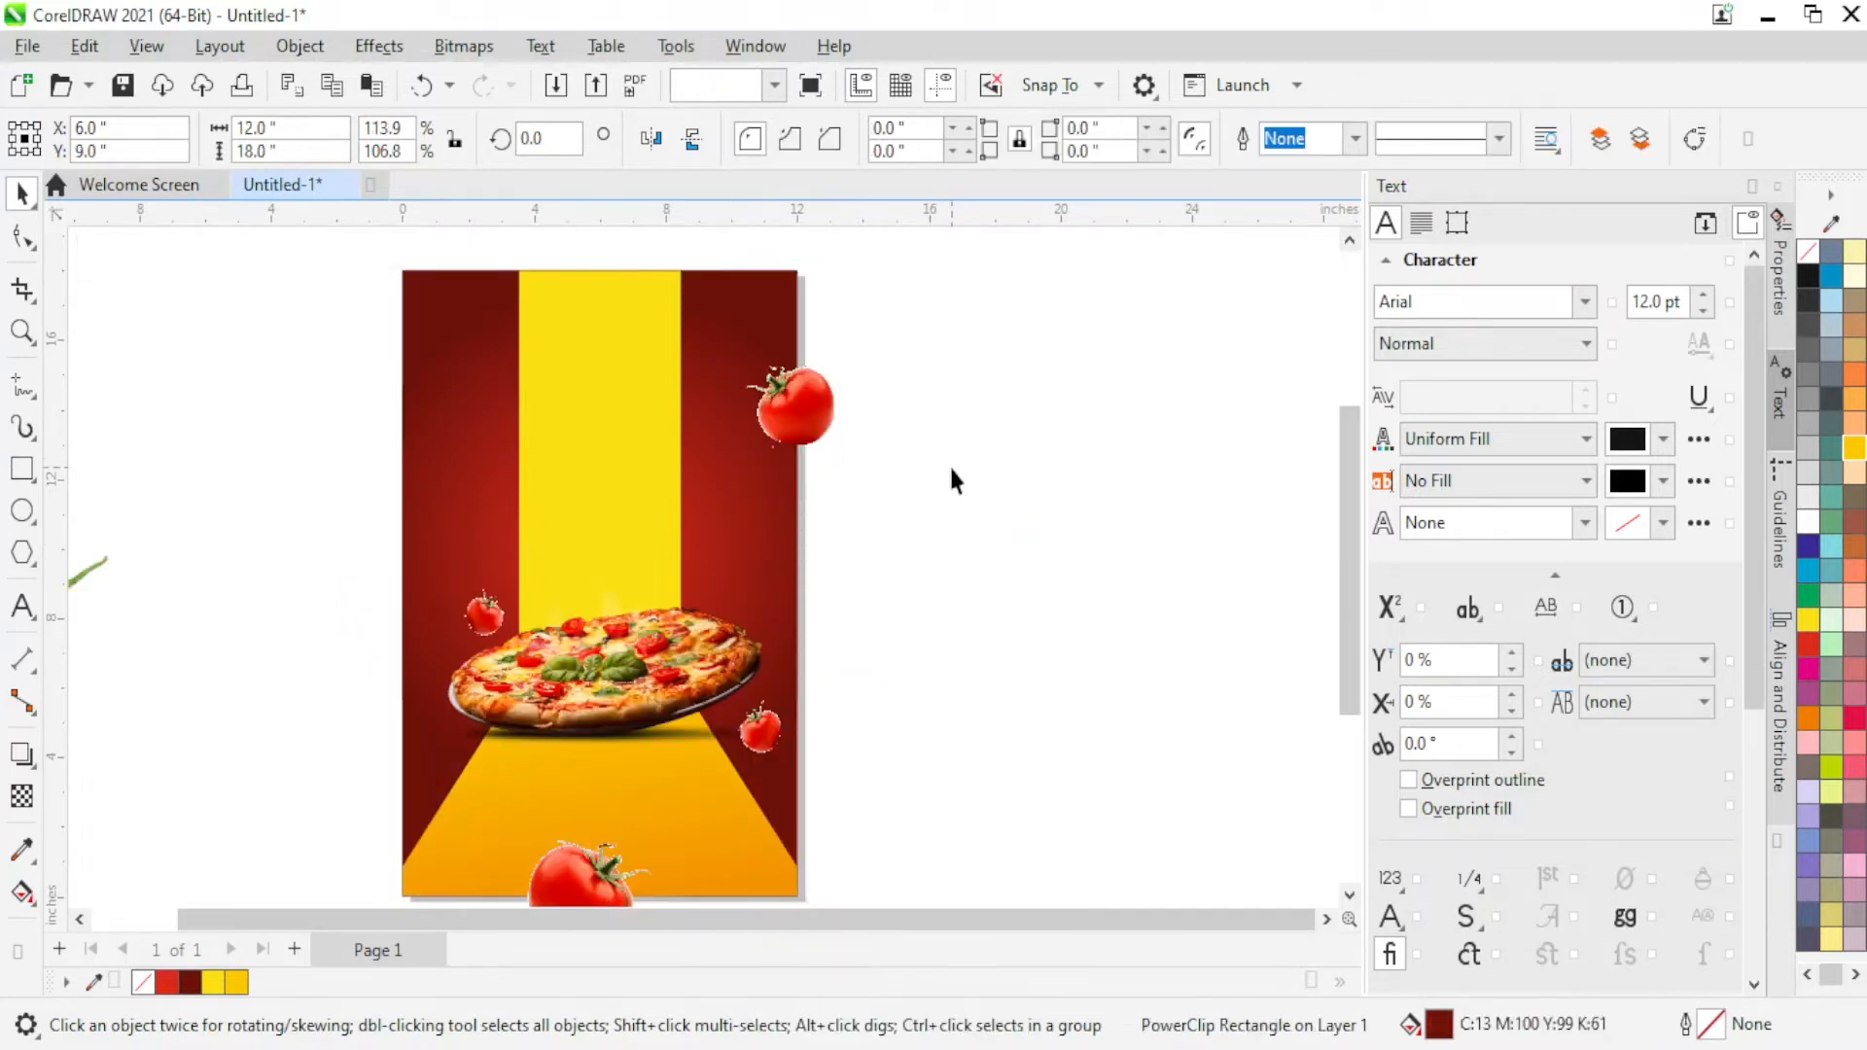
Step: Apply a Gaussian Blur of about 14 pixels radius to the tomato on the poster's upper right edge
scroll(590, 630, "down", 2)
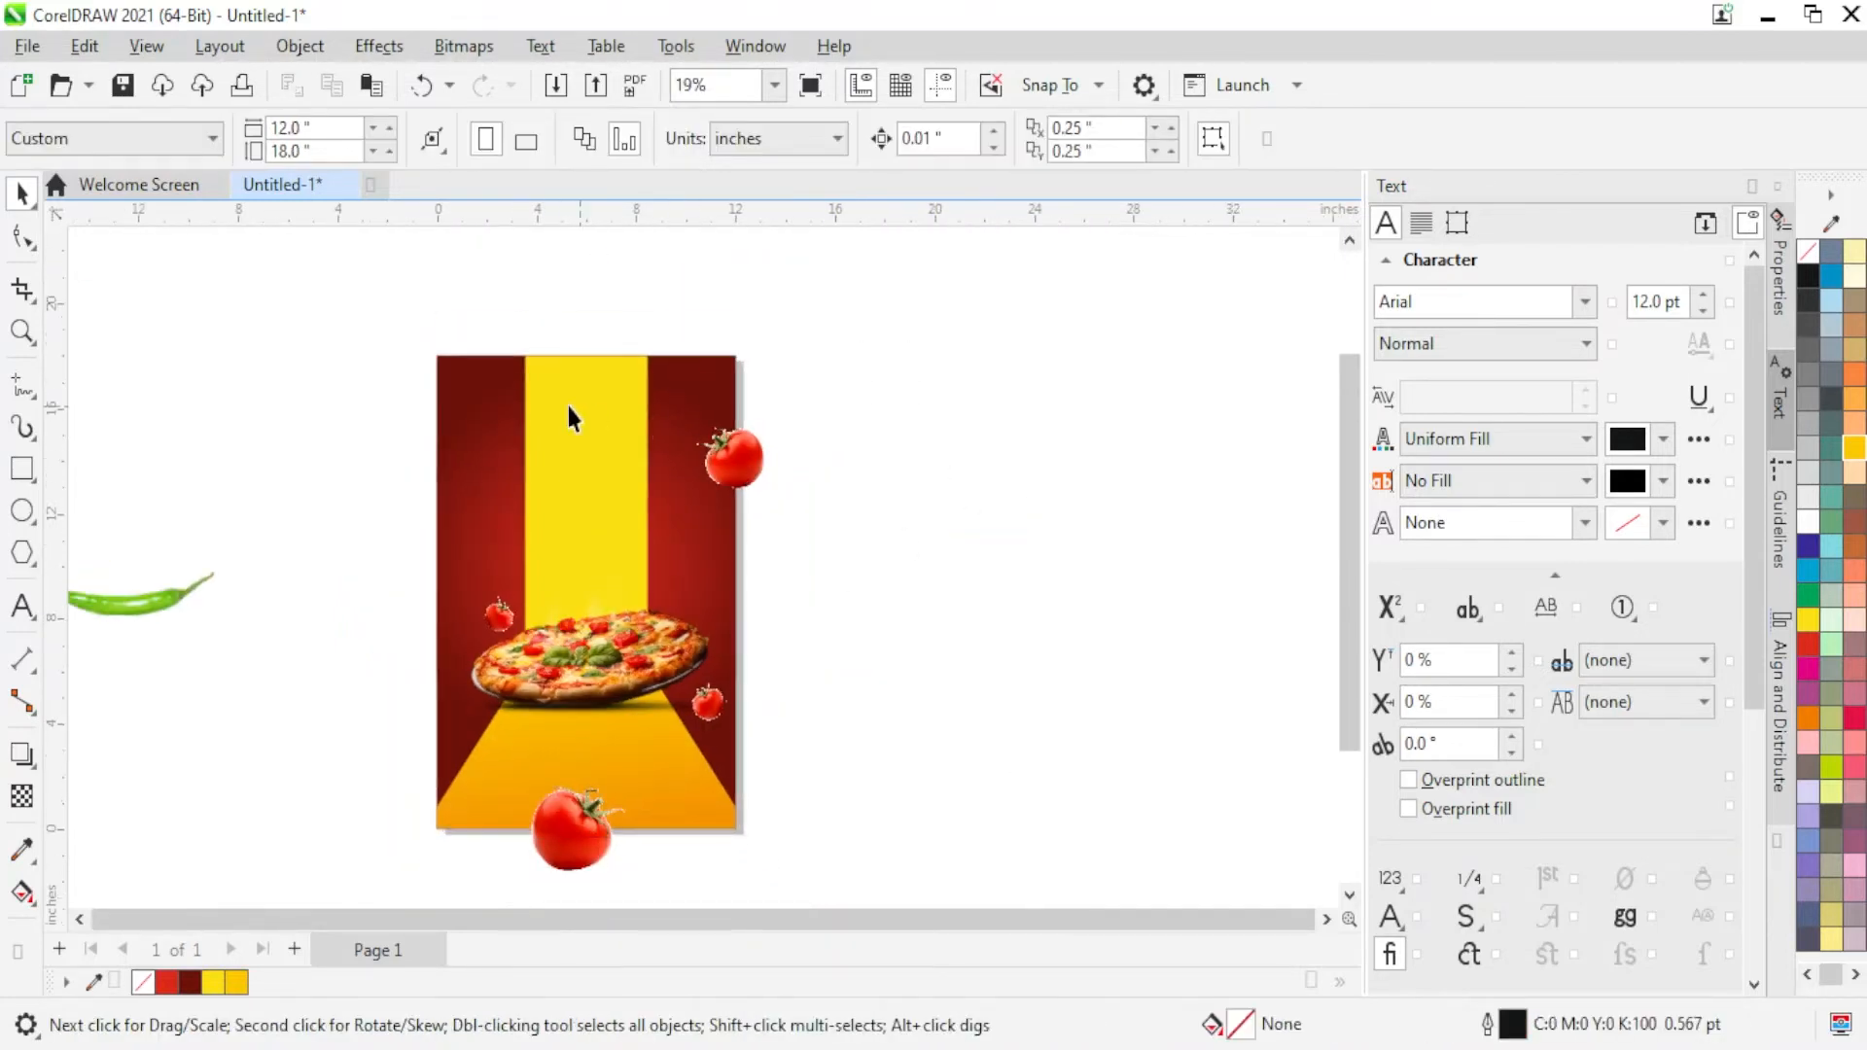
scroll(566, 401, "up", 1)
left_click(770, 461)
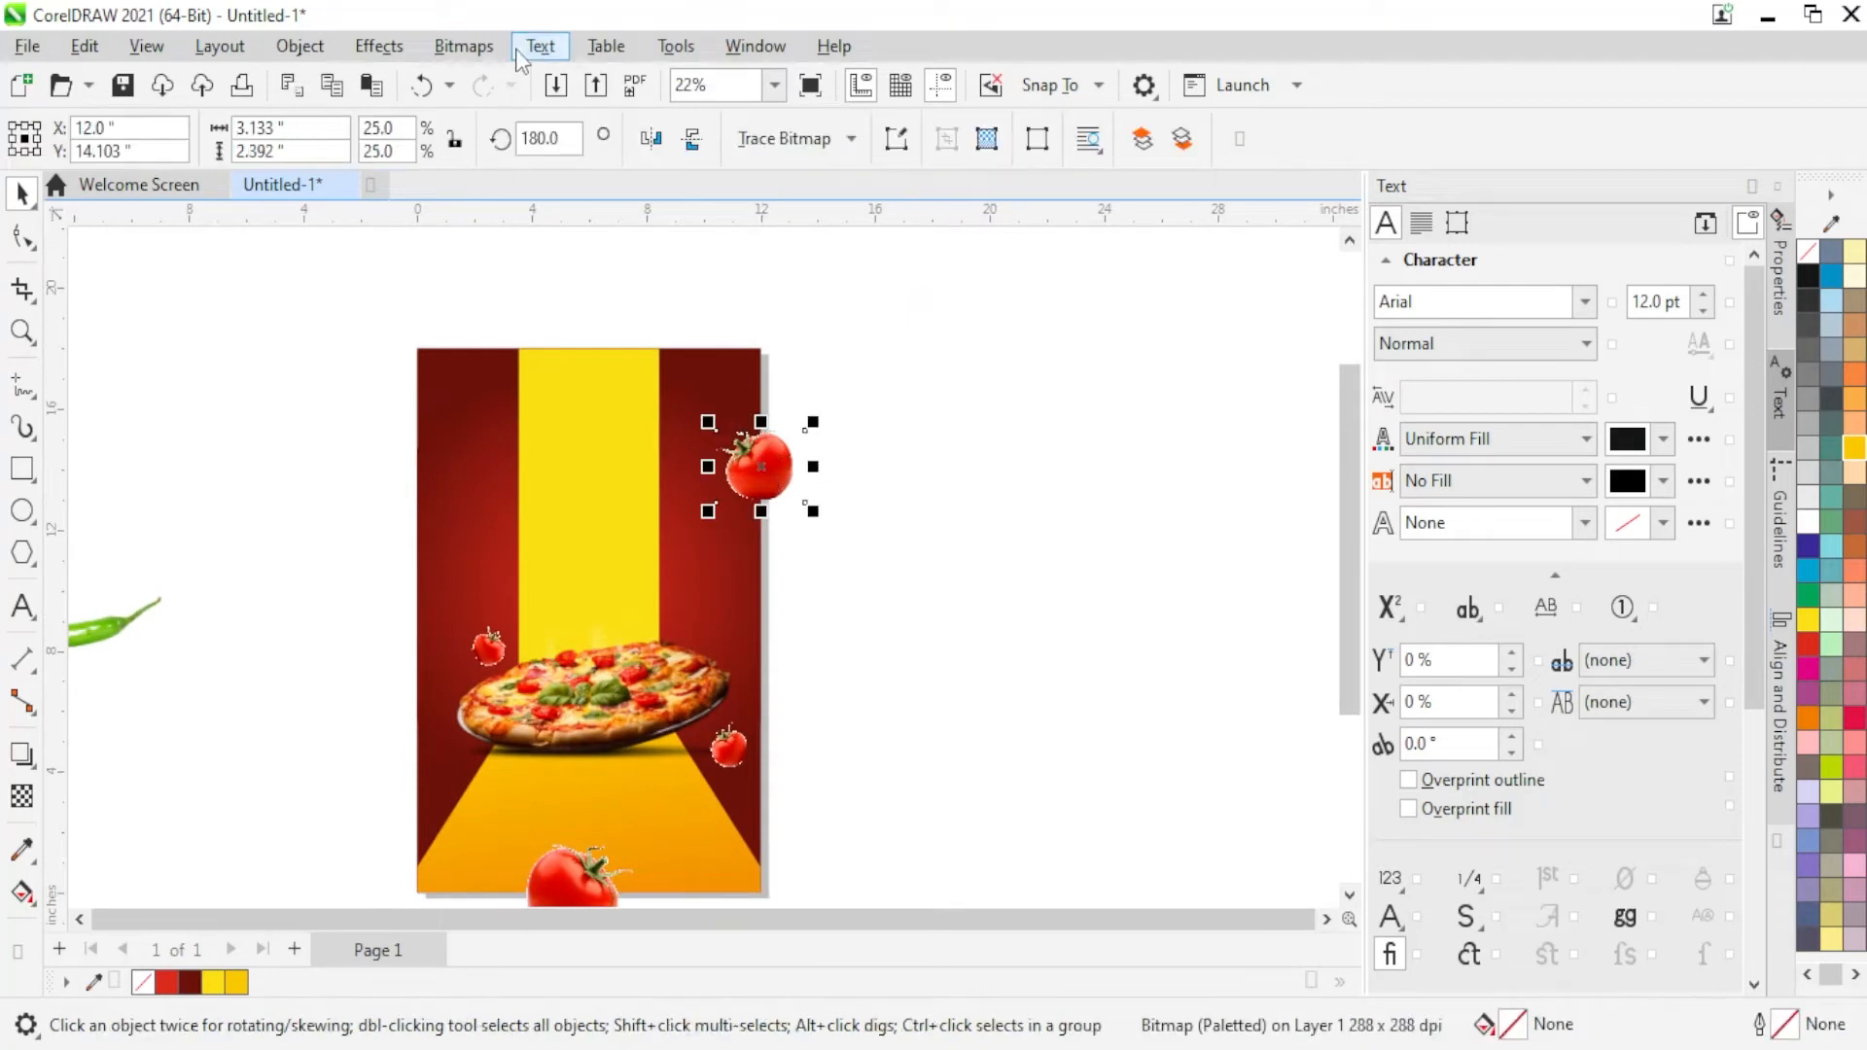
left_click(379, 46)
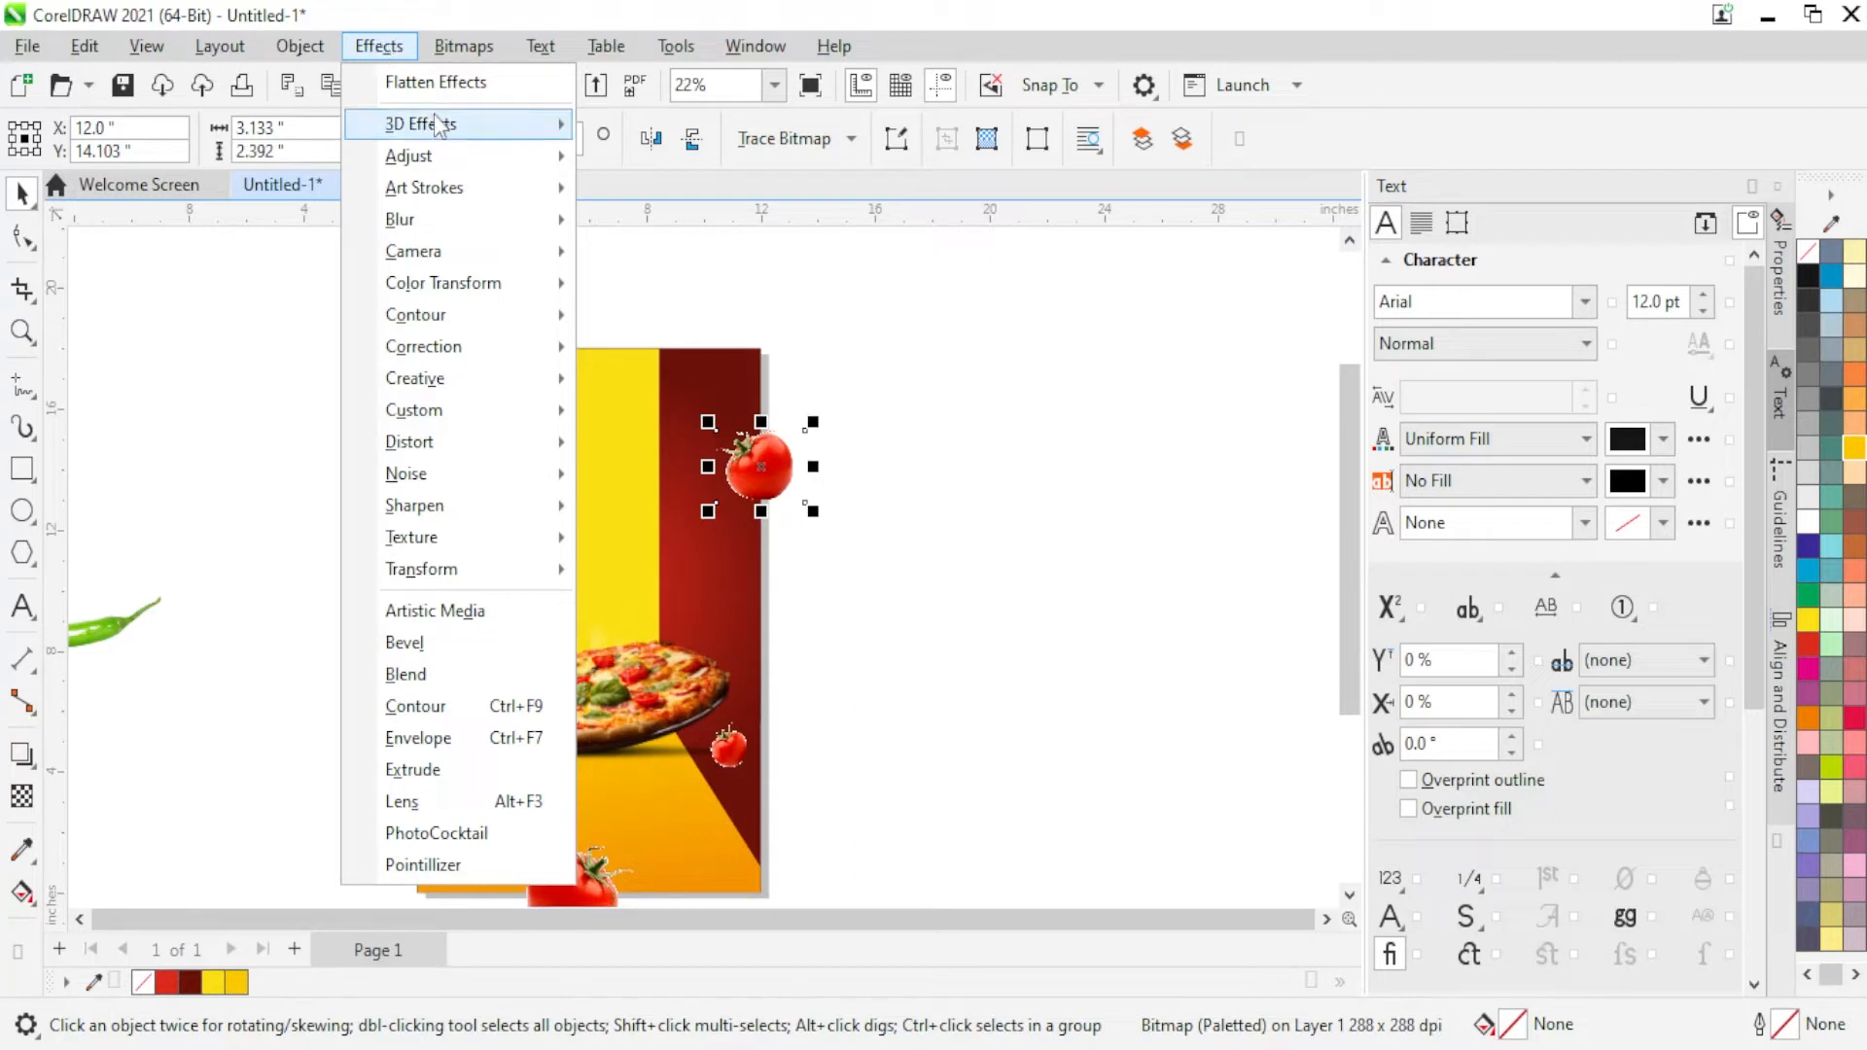
mouse_move(435, 233)
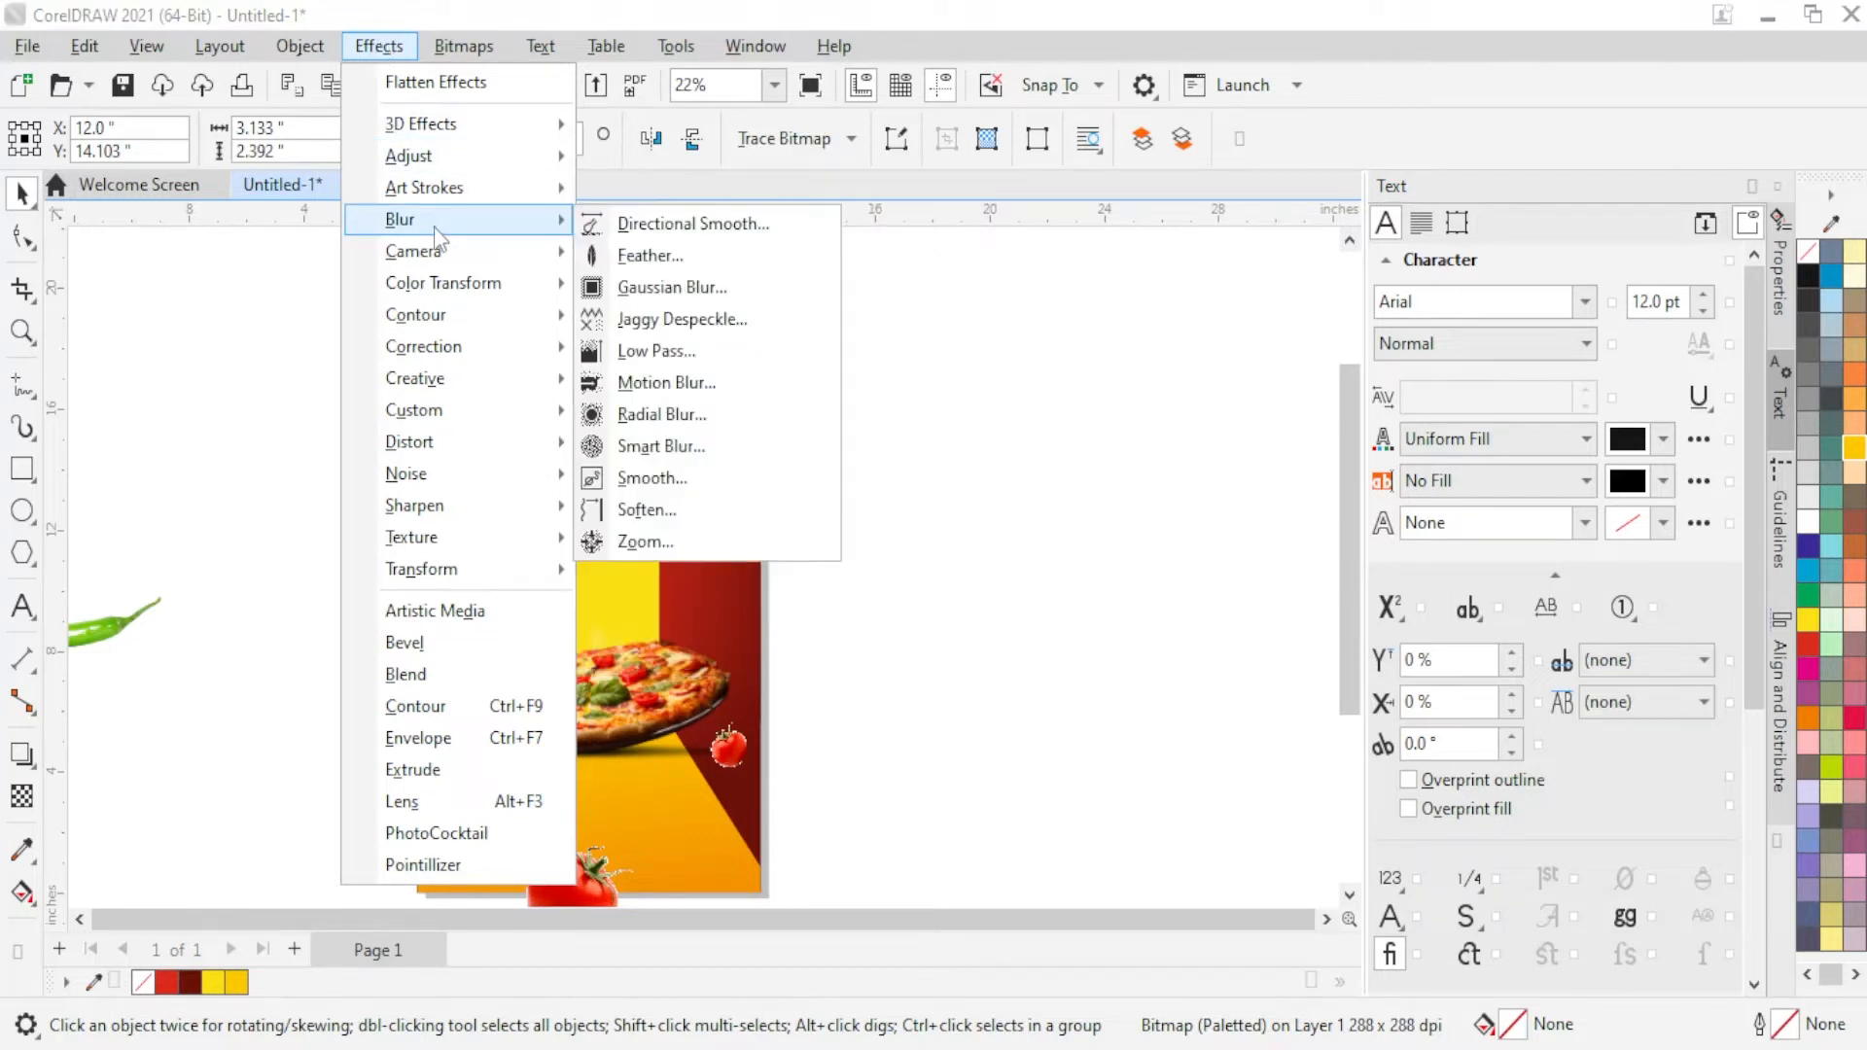
left_click(696, 290)
left_click_drag(980, 438, 1177, 583)
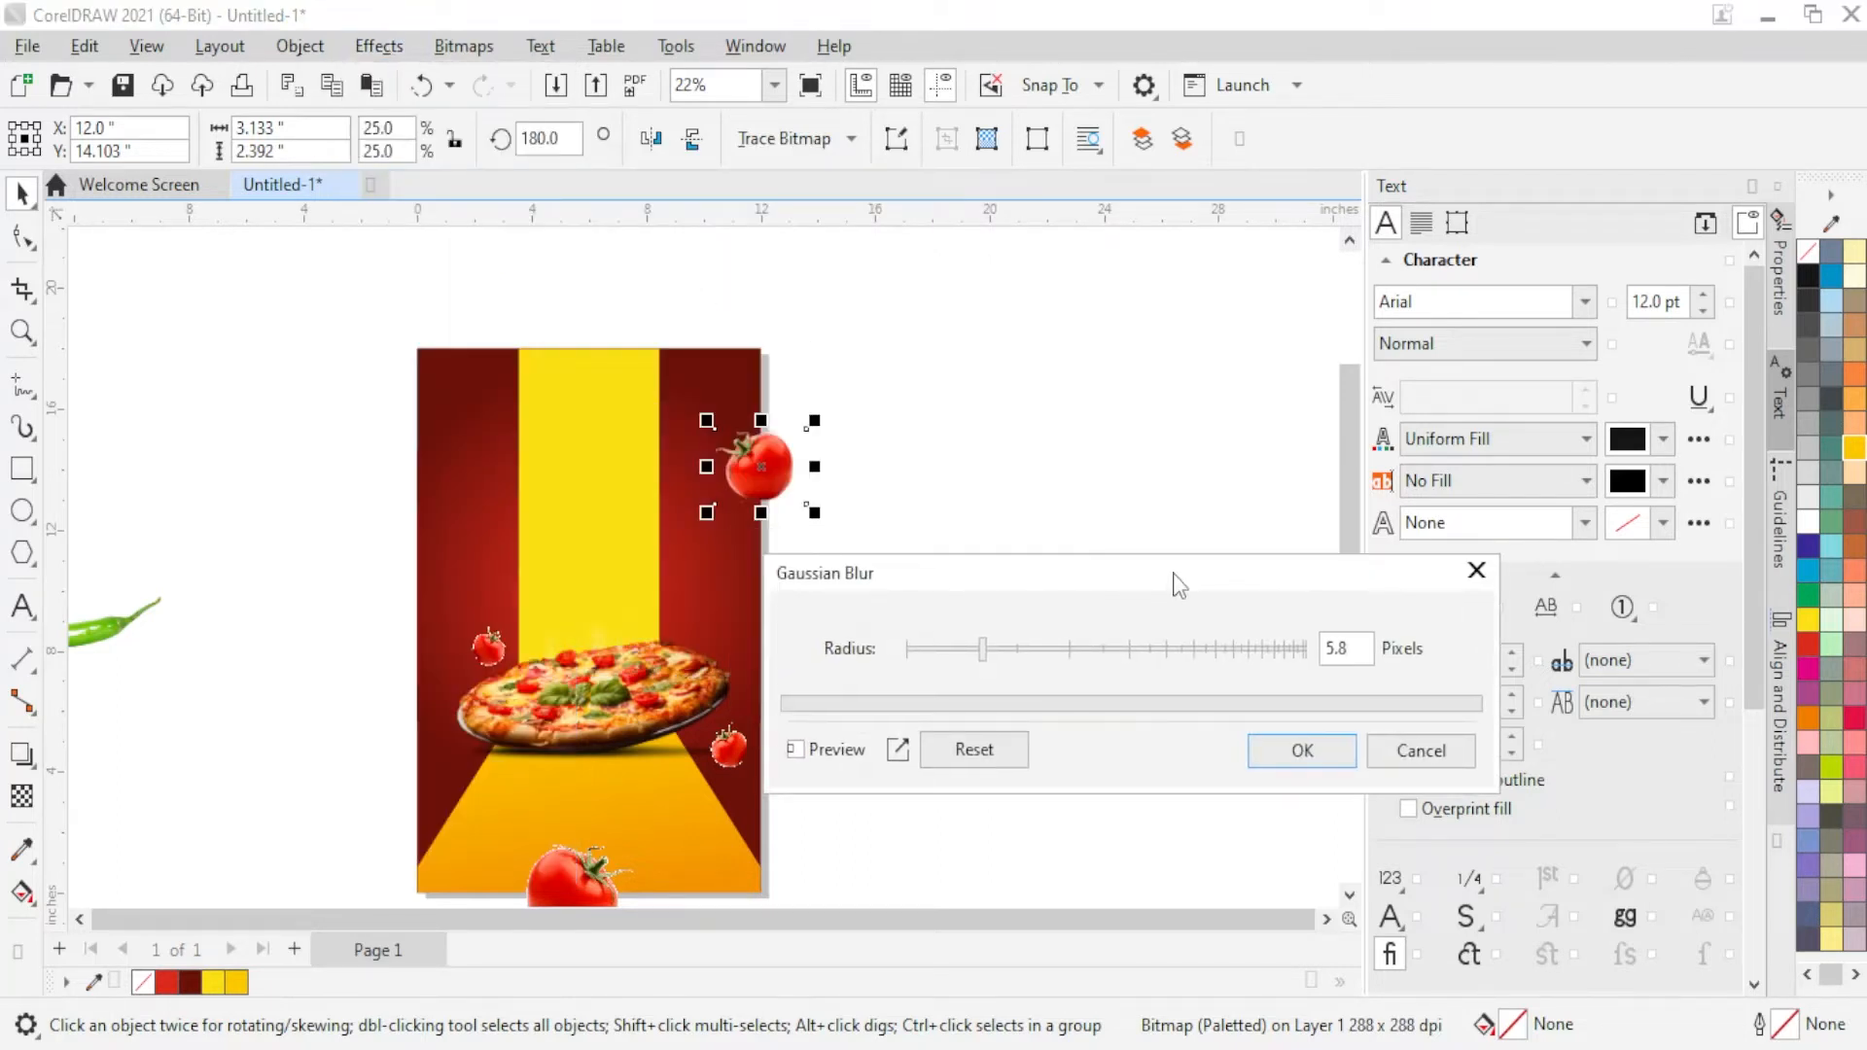
left_click_drag(1011, 648, 1057, 649)
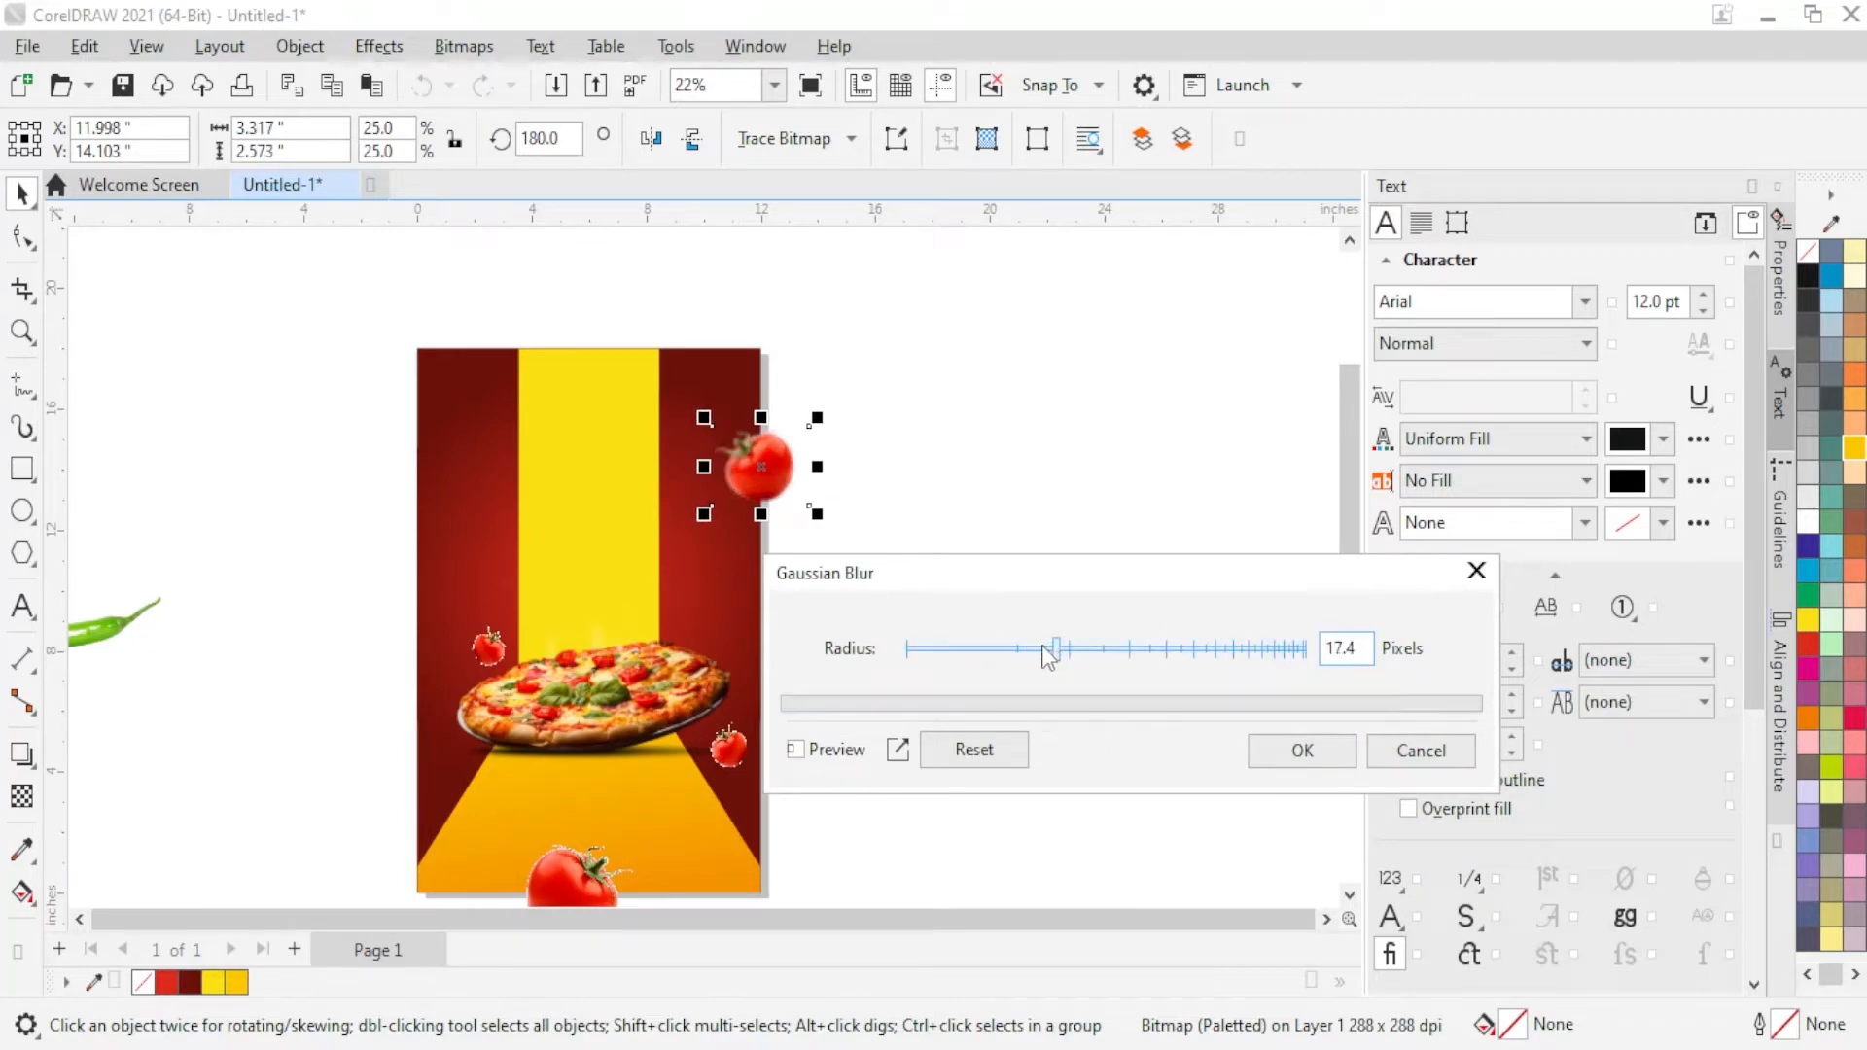
left_click(1302, 750)
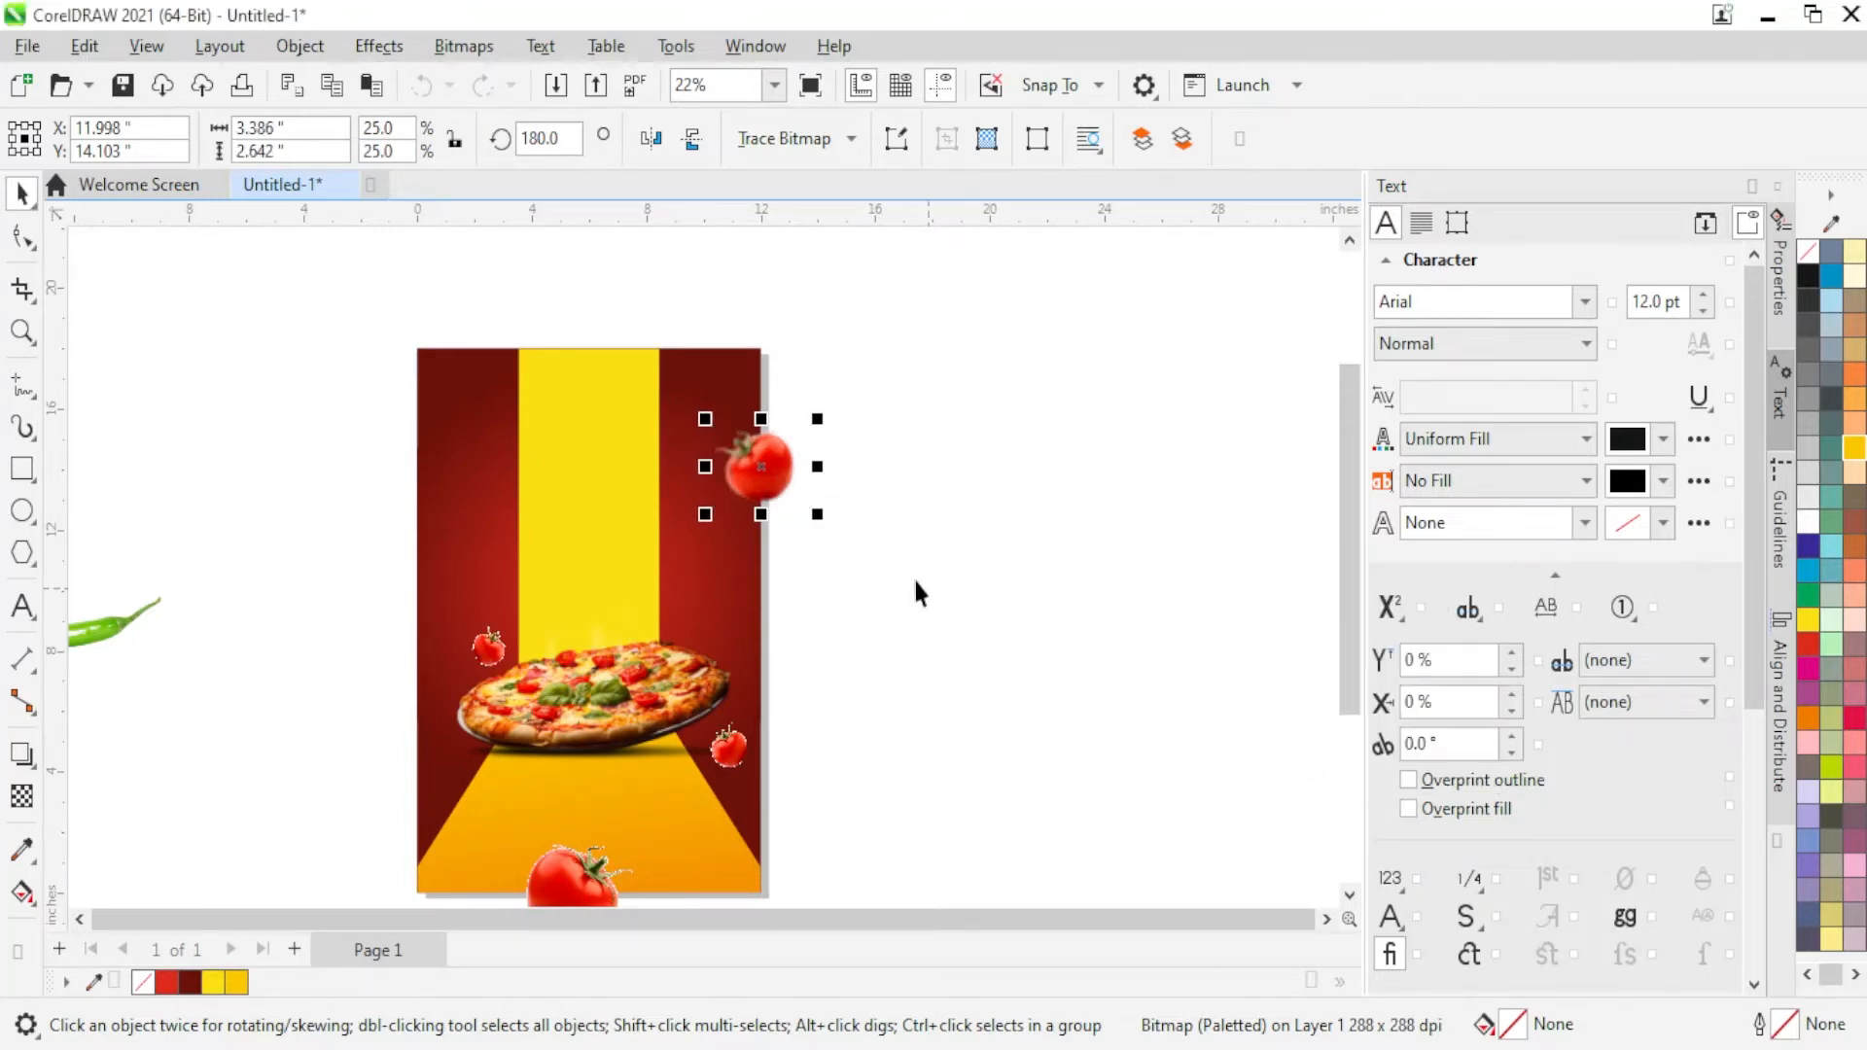
Step: Apply a Gaussian Blur of 14.1 pixels to the bottom tomato and the two small tomatoes beside the pizza
scroll(892, 569, "down", 1)
scroll(893, 569, "up", 1)
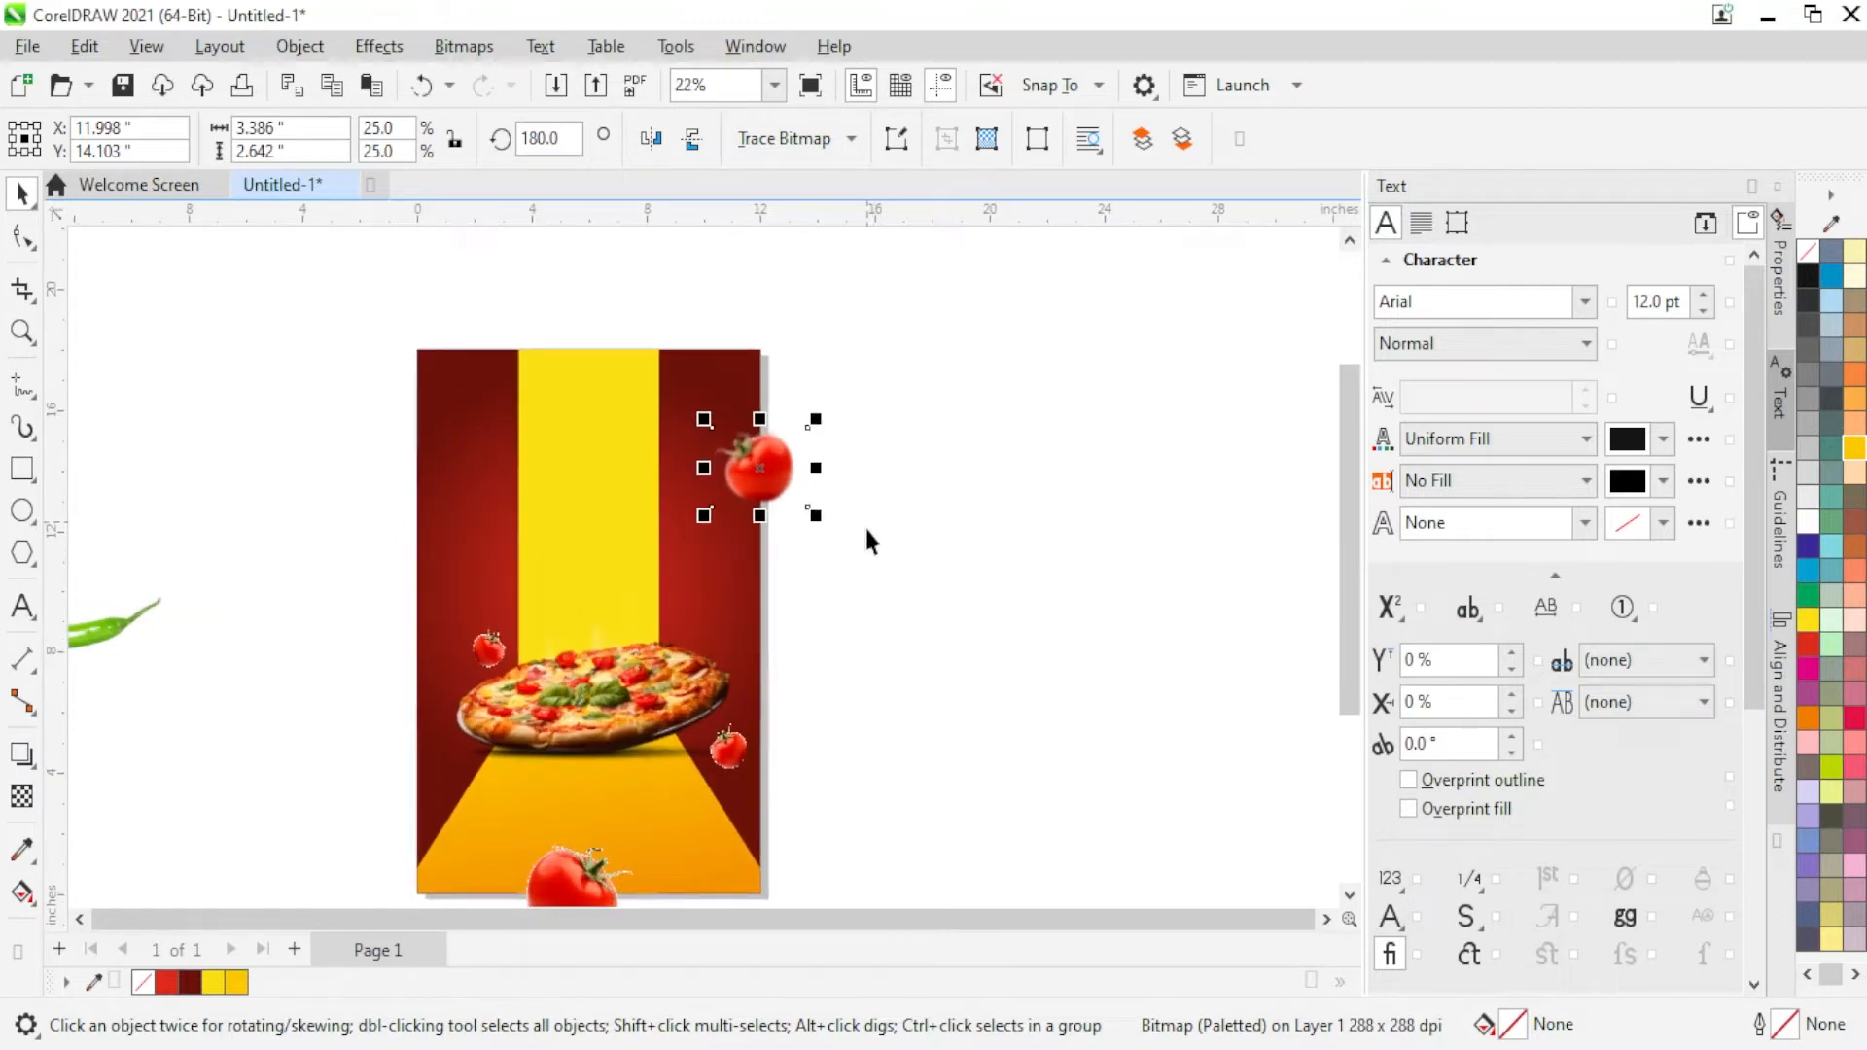
left_click(751, 768)
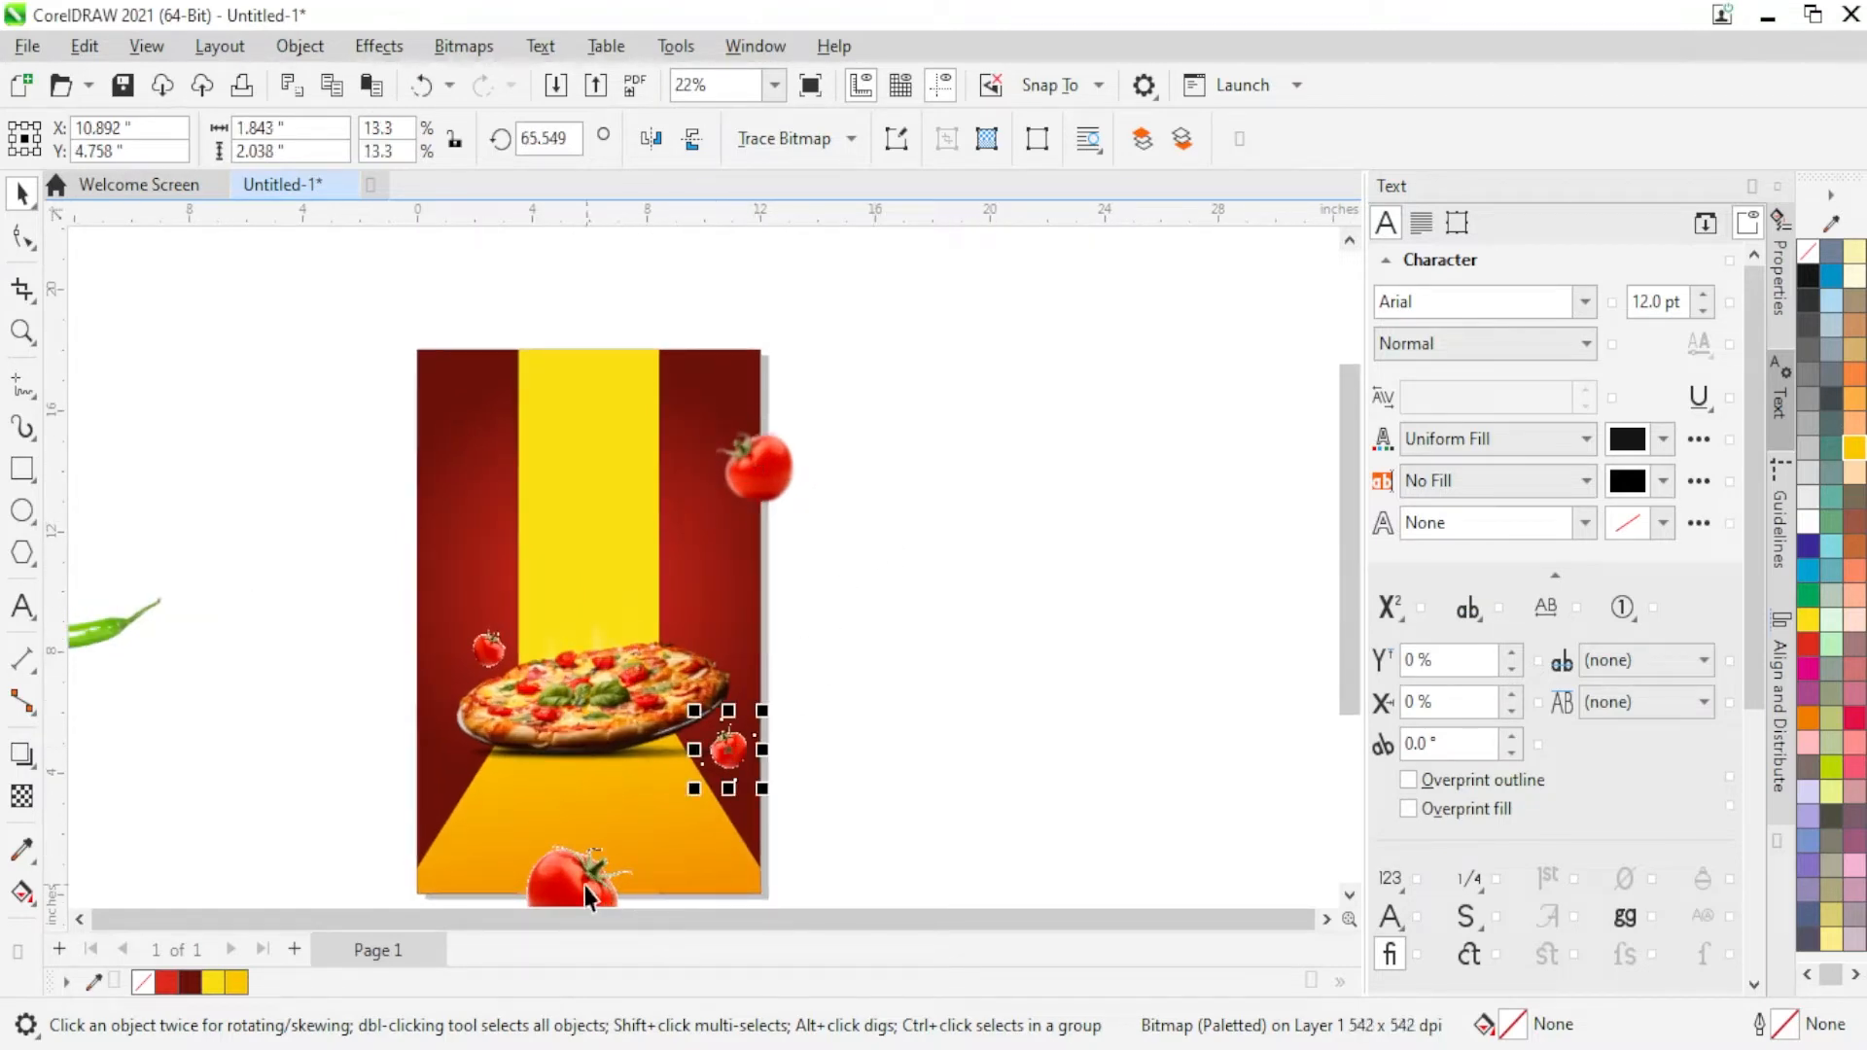
left_click(486, 650, "shift")
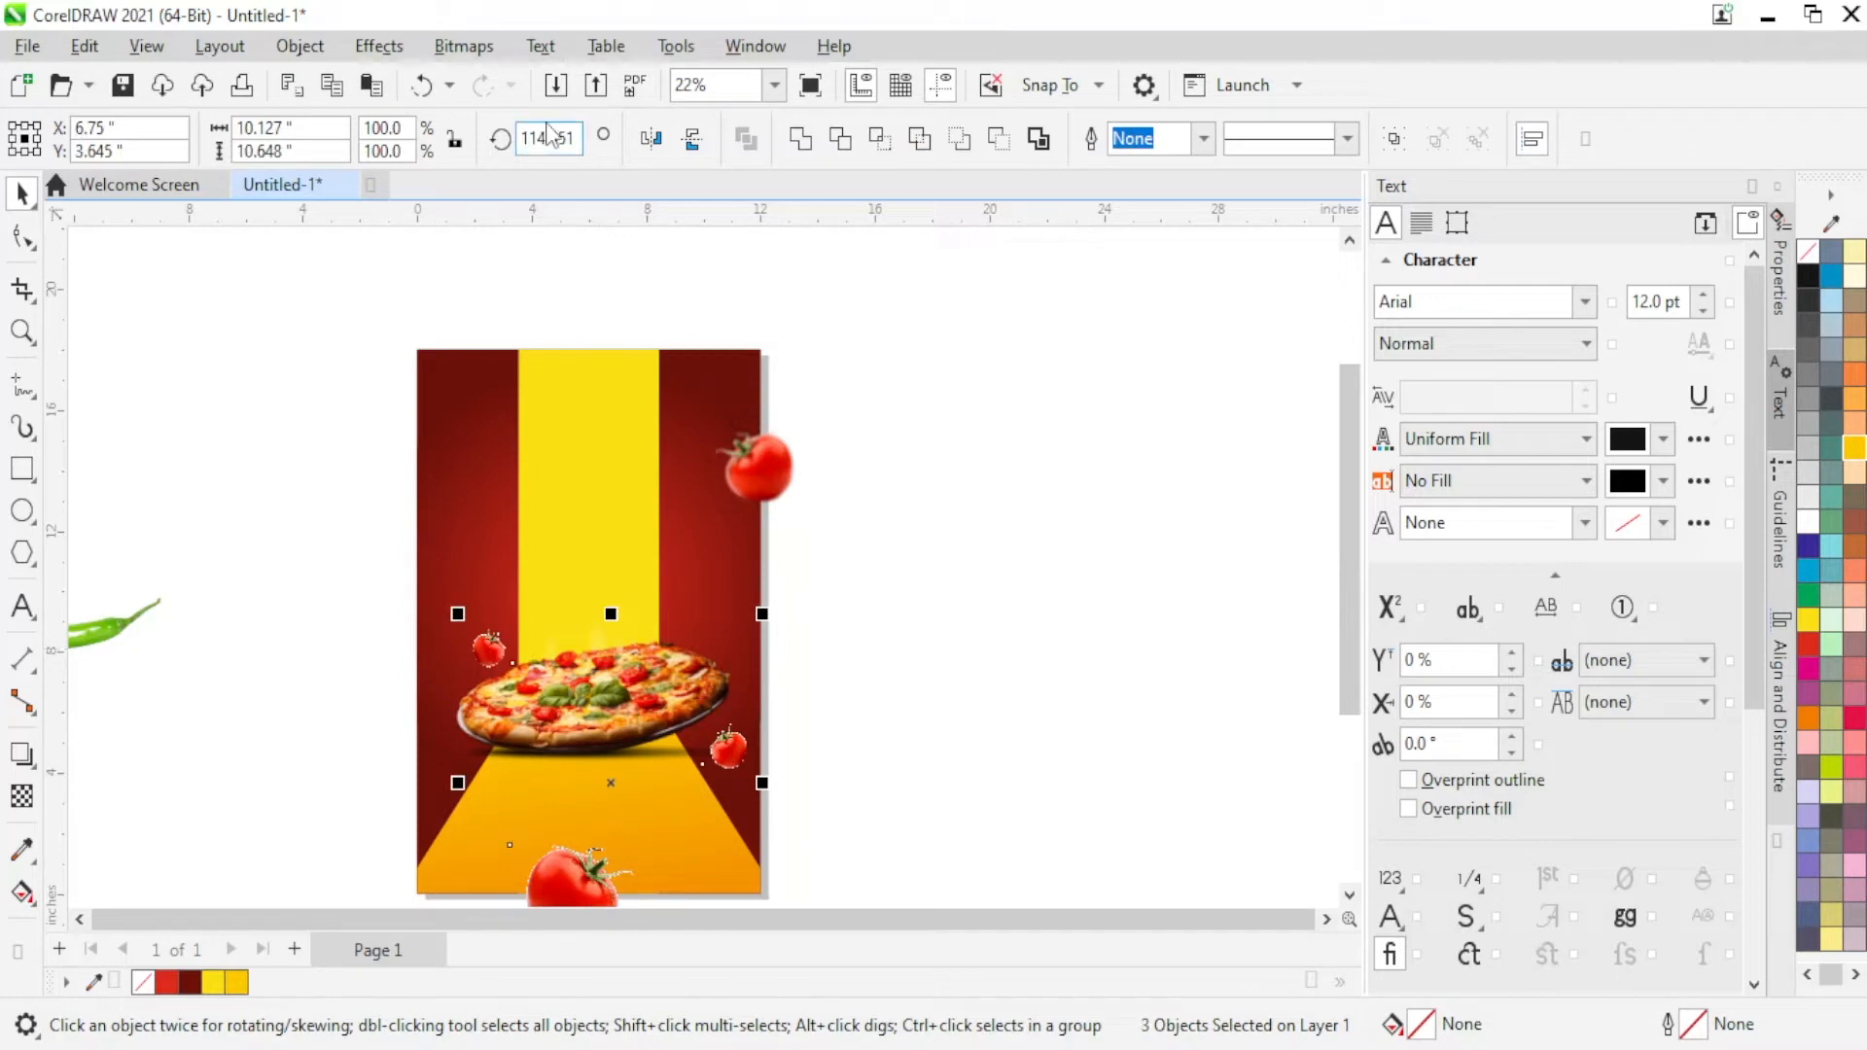
left_click(376, 47)
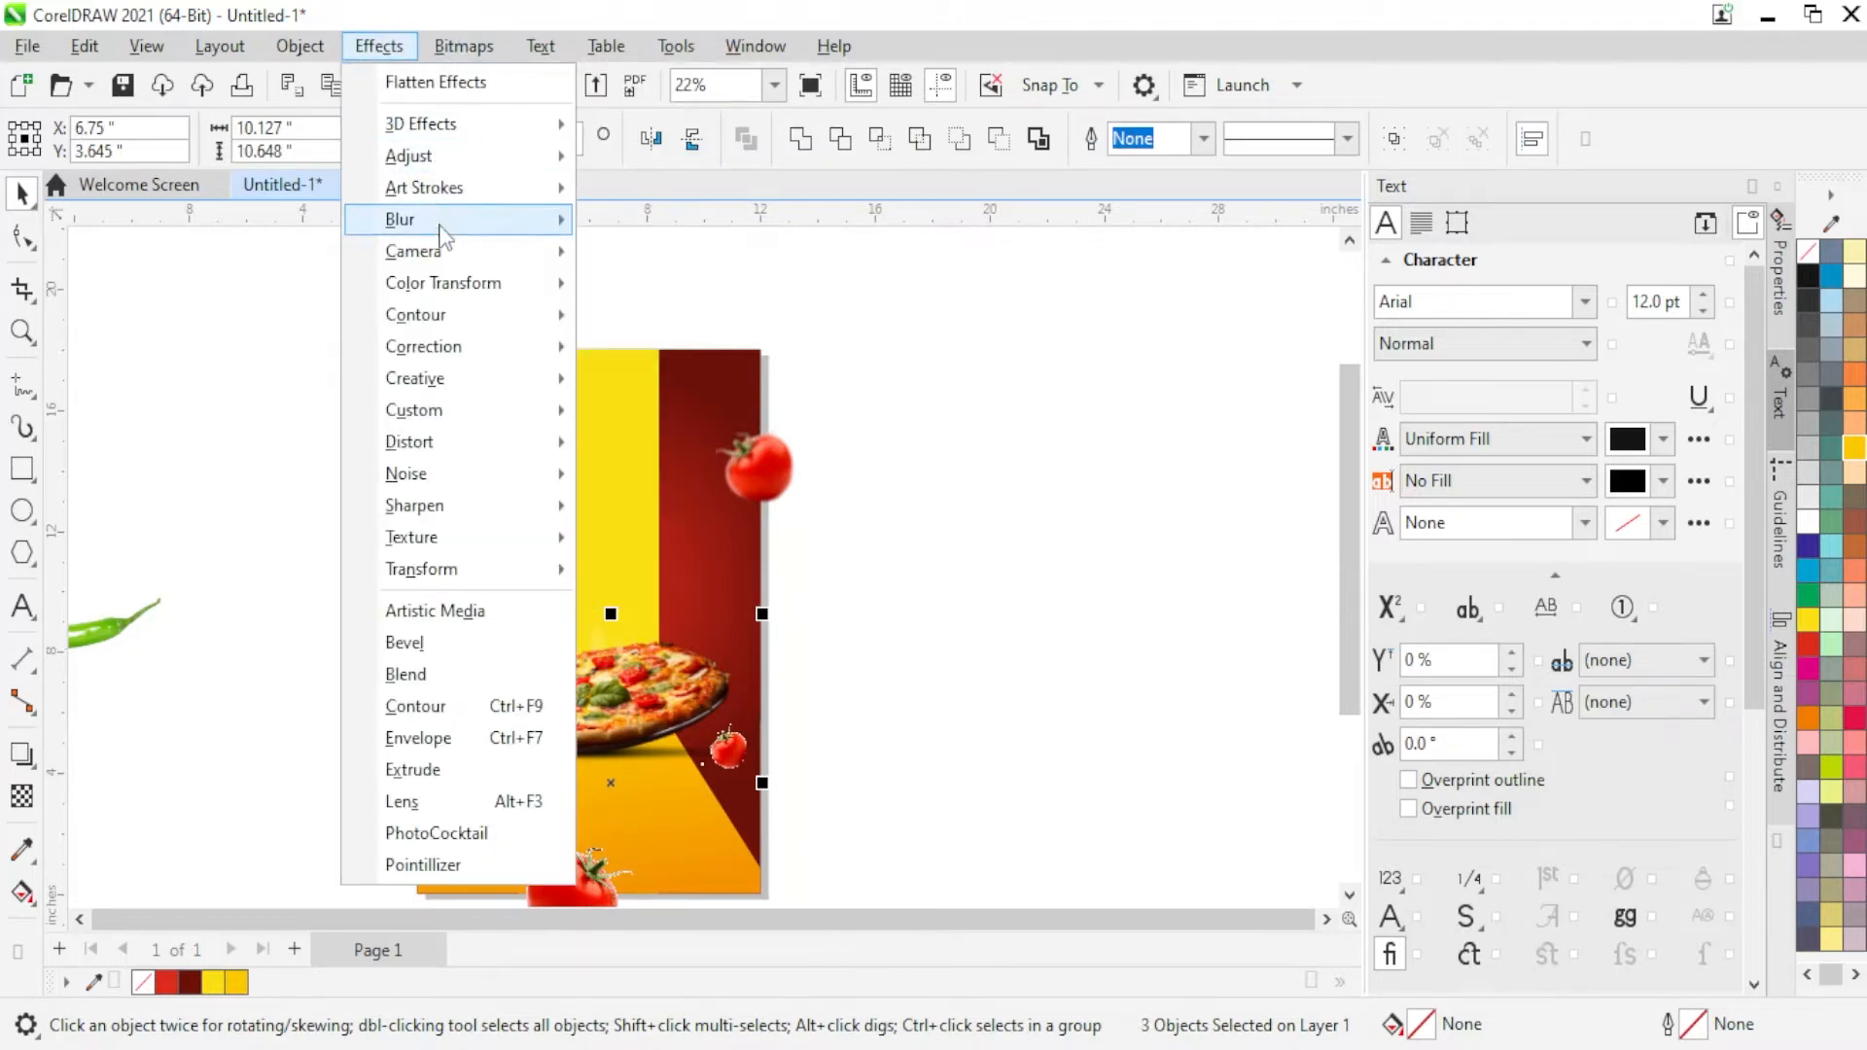
mouse_move(442, 222)
left_click(680, 289)
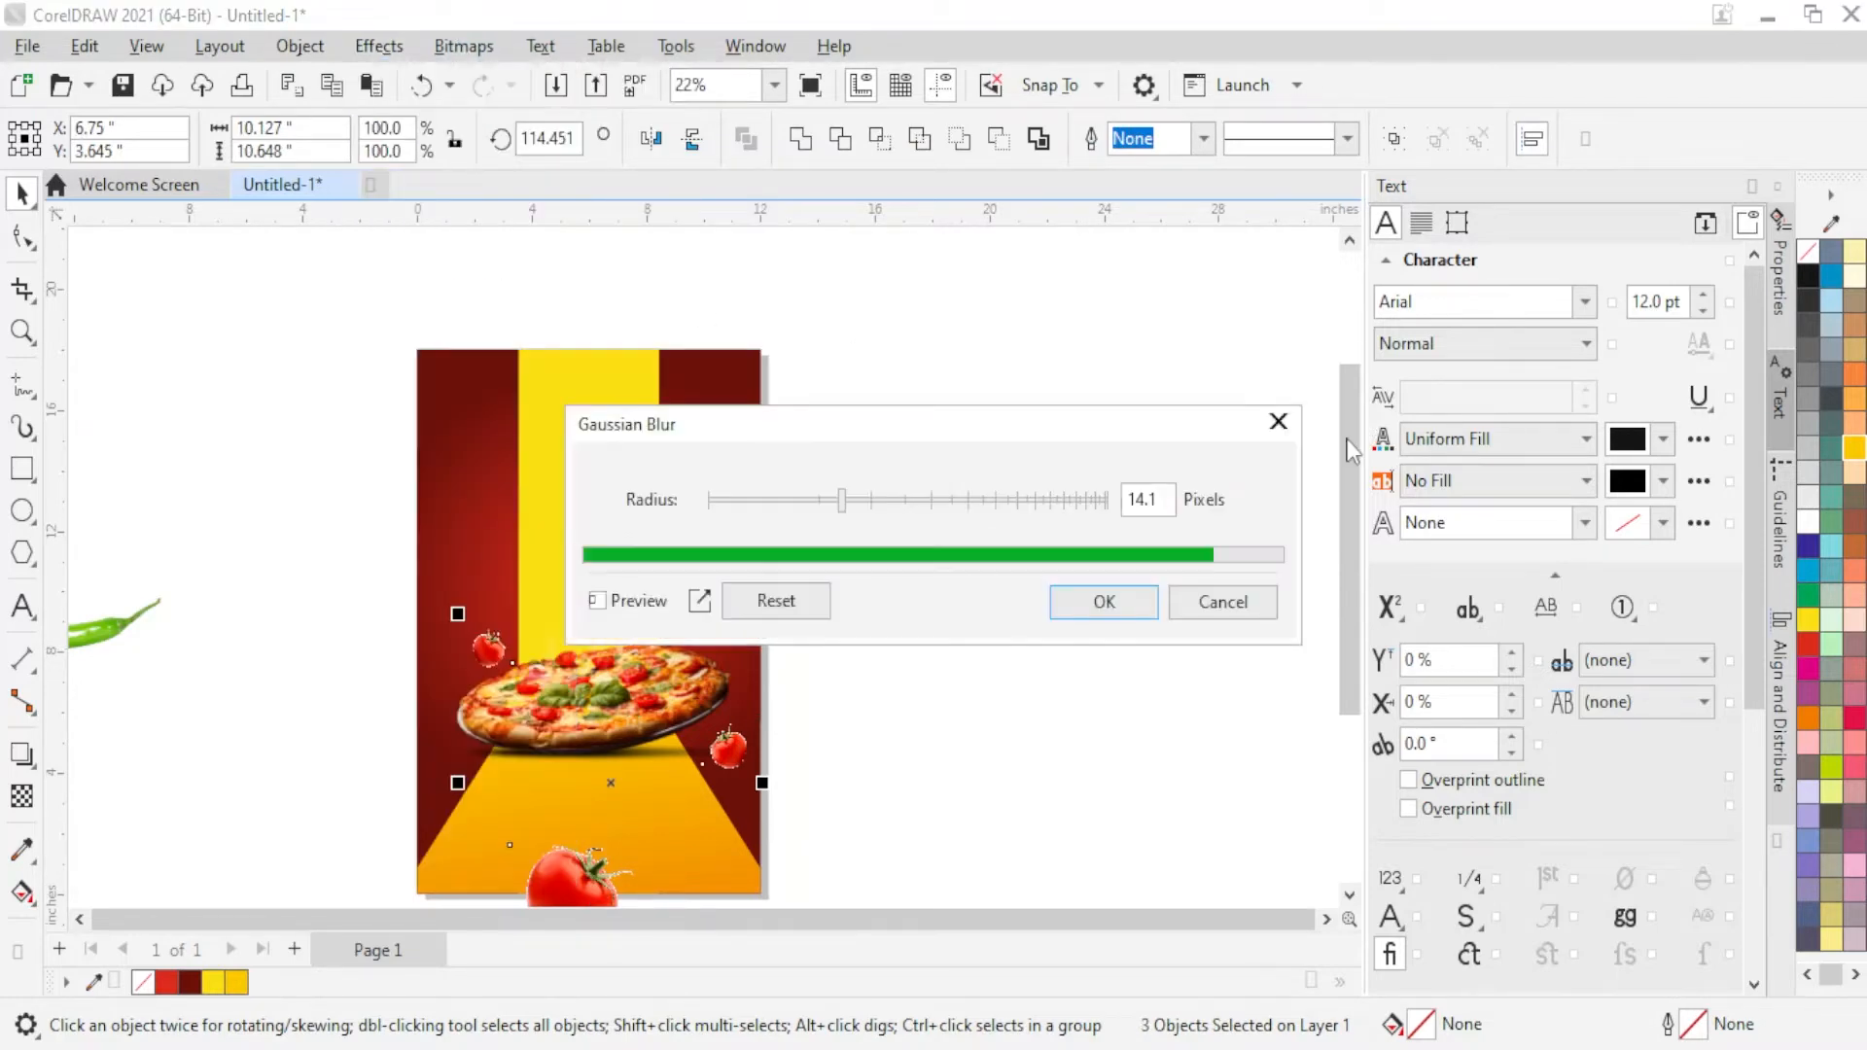
left_click(1118, 612)
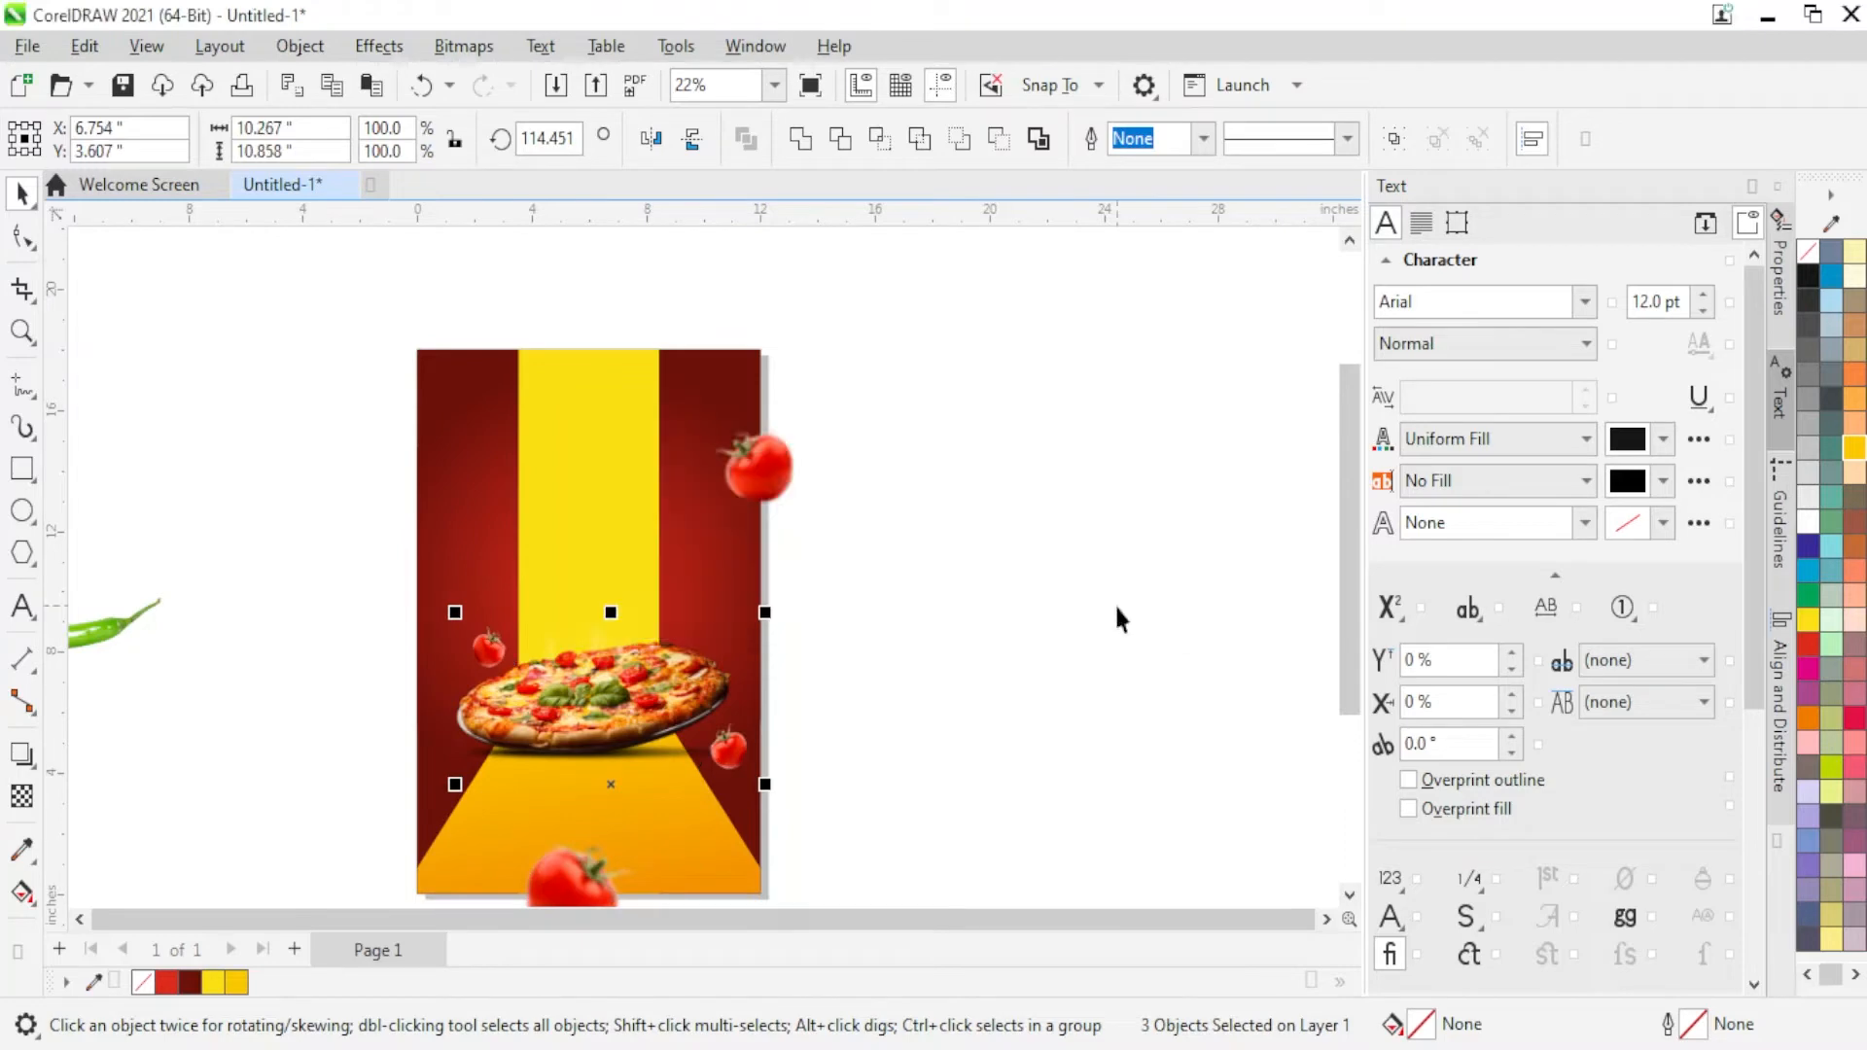
Step: PowerClip the blurred tomato on the upper right edge inside the poster's background rectangle
scroll(856, 479, "down", 1)
scroll(846, 805, "up", 1)
left_click(762, 389)
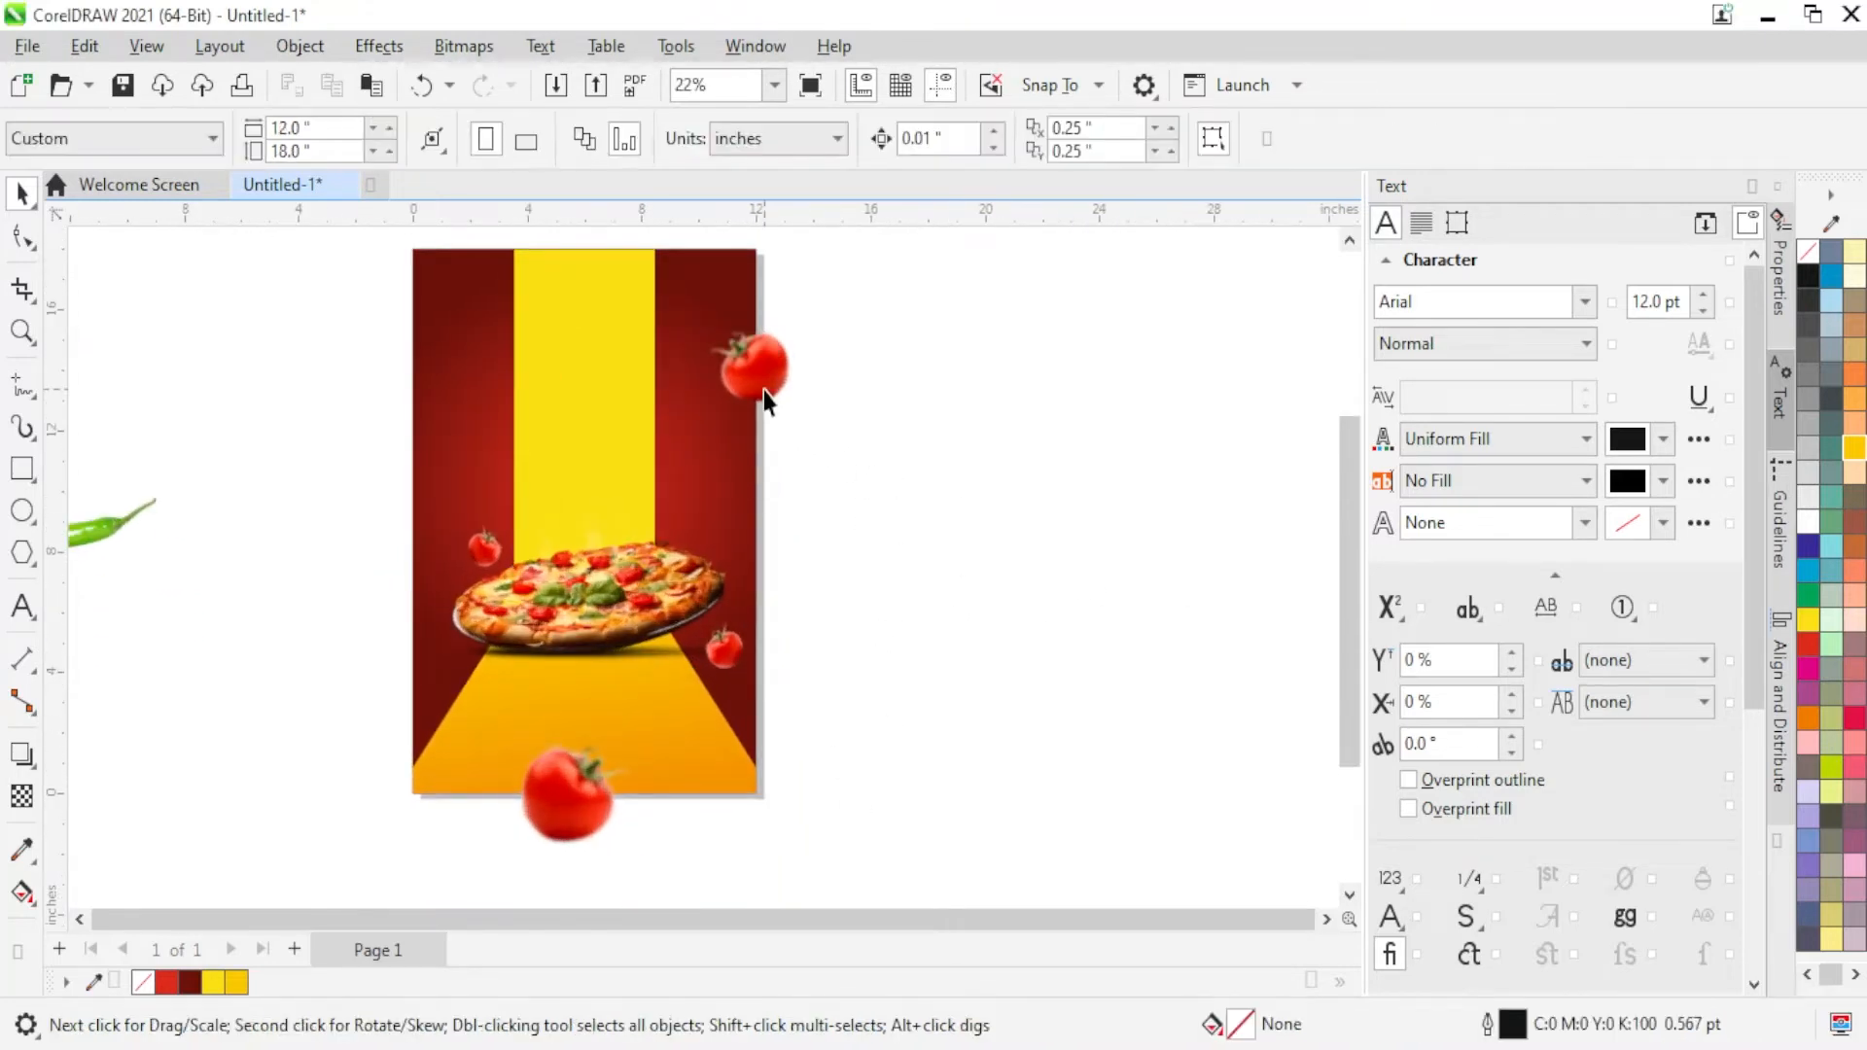
right_click(763, 391)
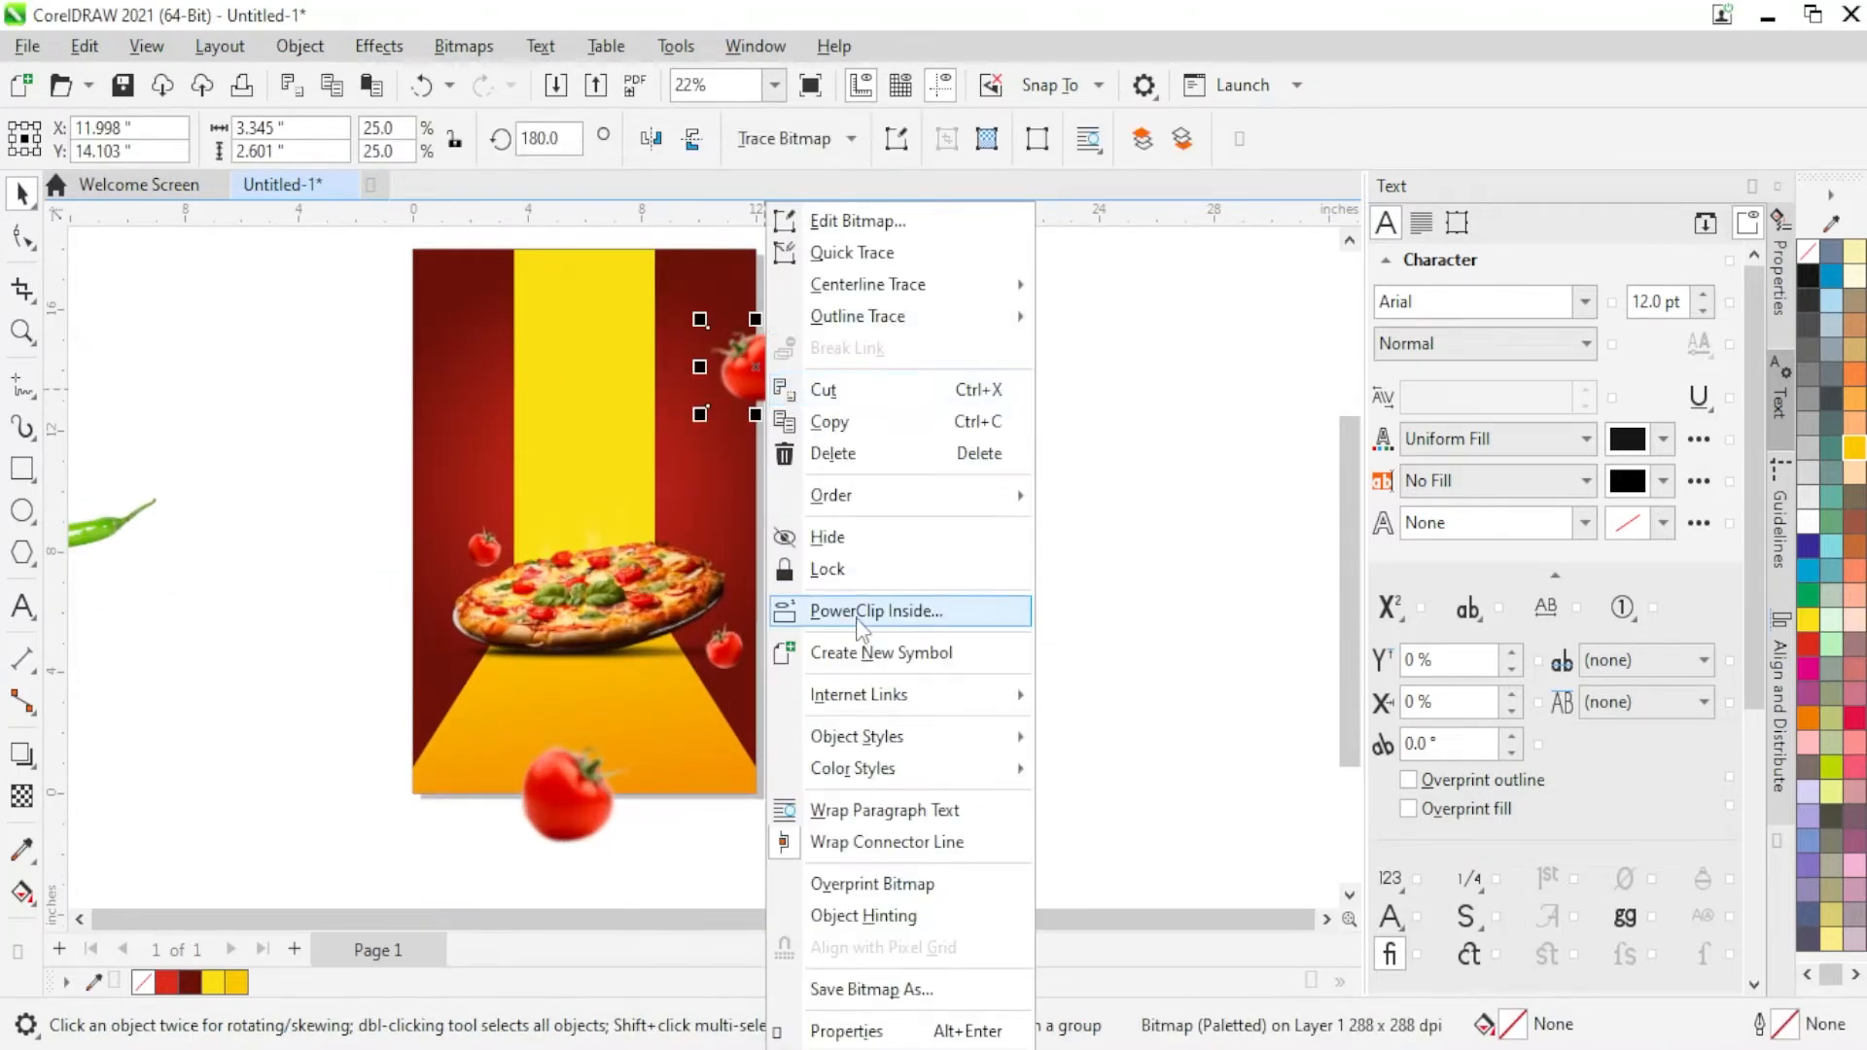
left_click(875, 611)
left_click(708, 453)
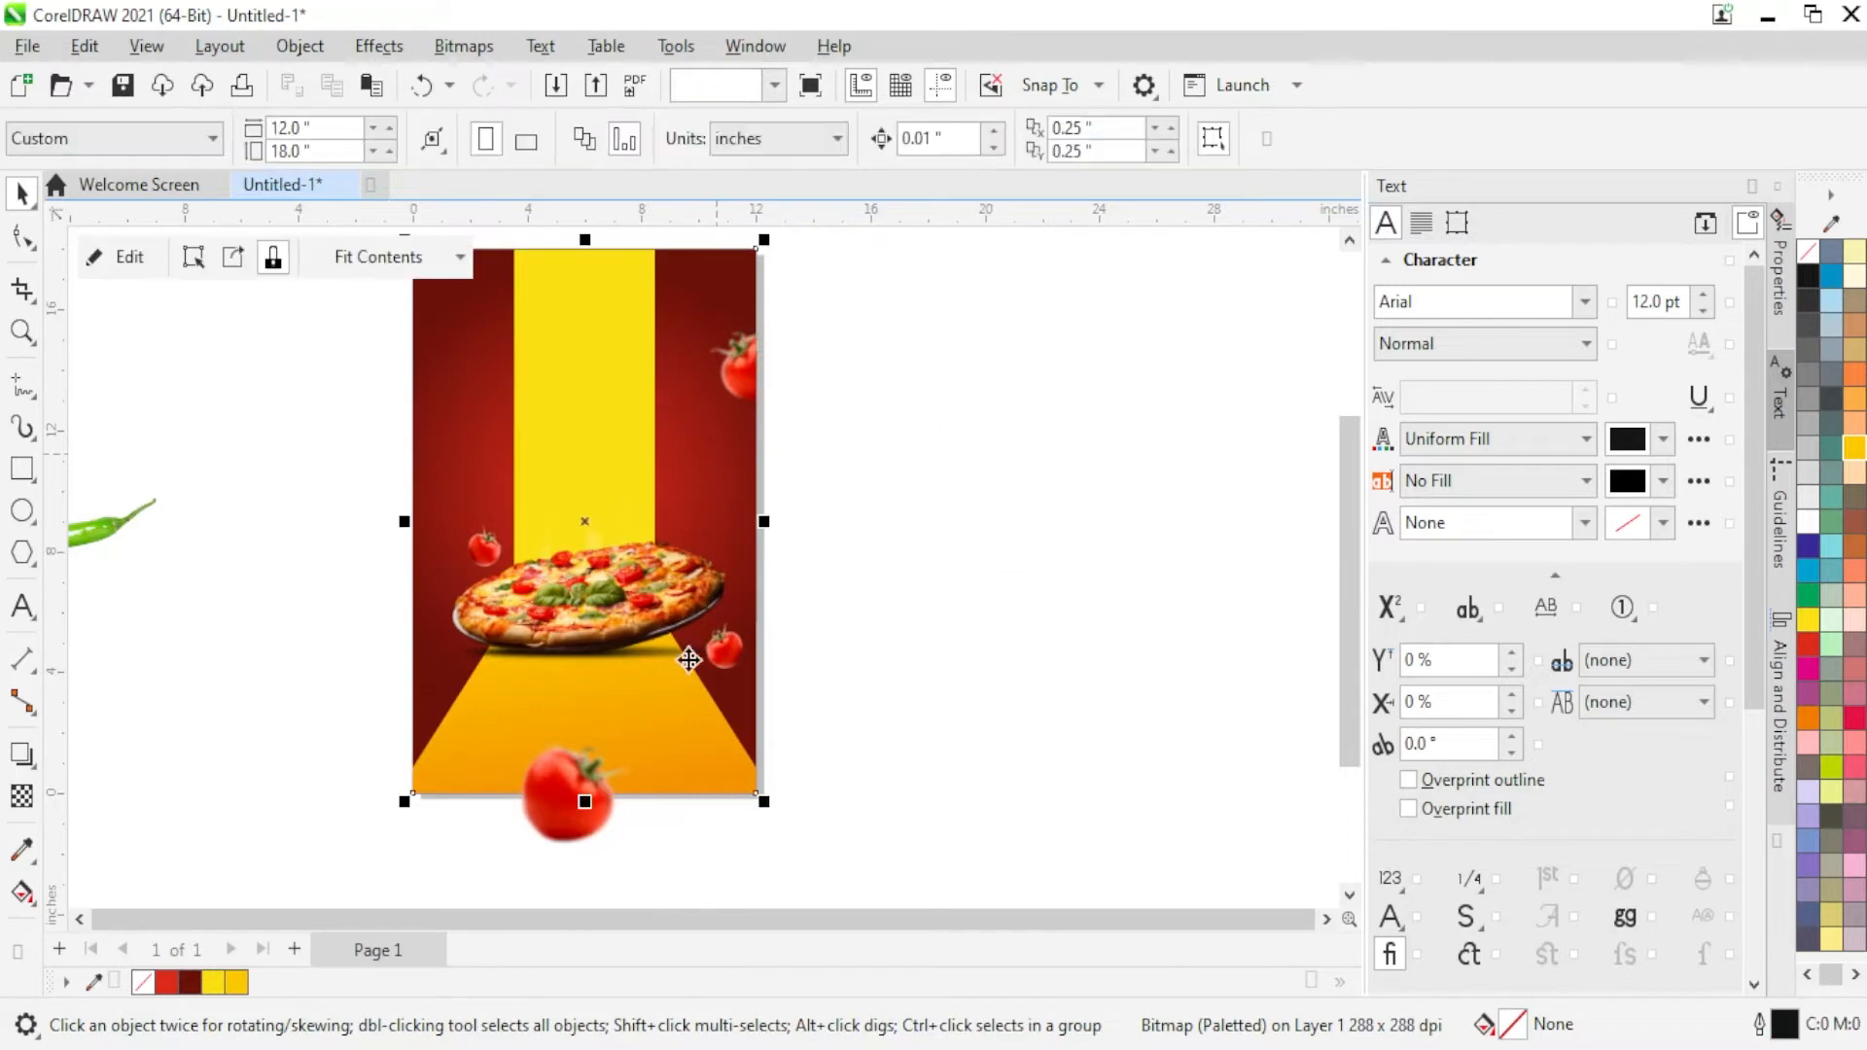
Step: PowerClip the large tomato on the bottom edge inside the poster's background rectangle
left_click(570, 815)
right_click(562, 836)
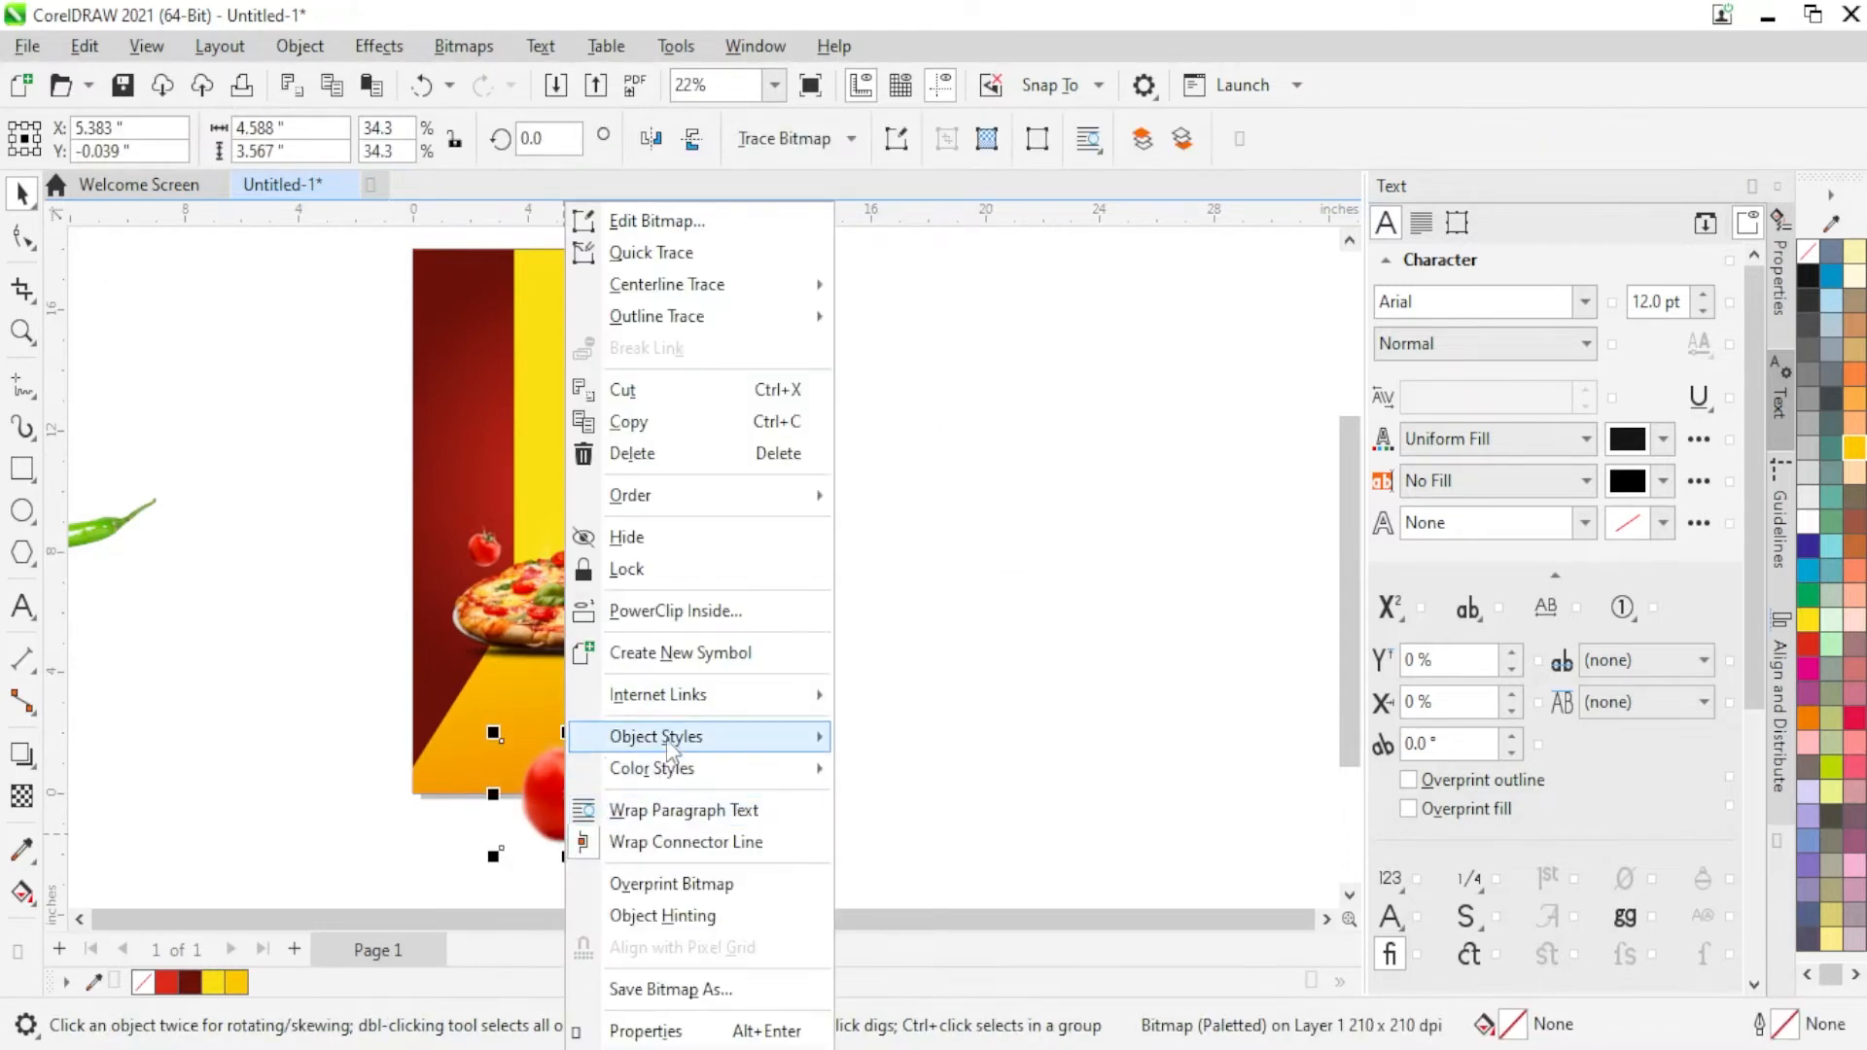
left_click(661, 611)
left_click(681, 770)
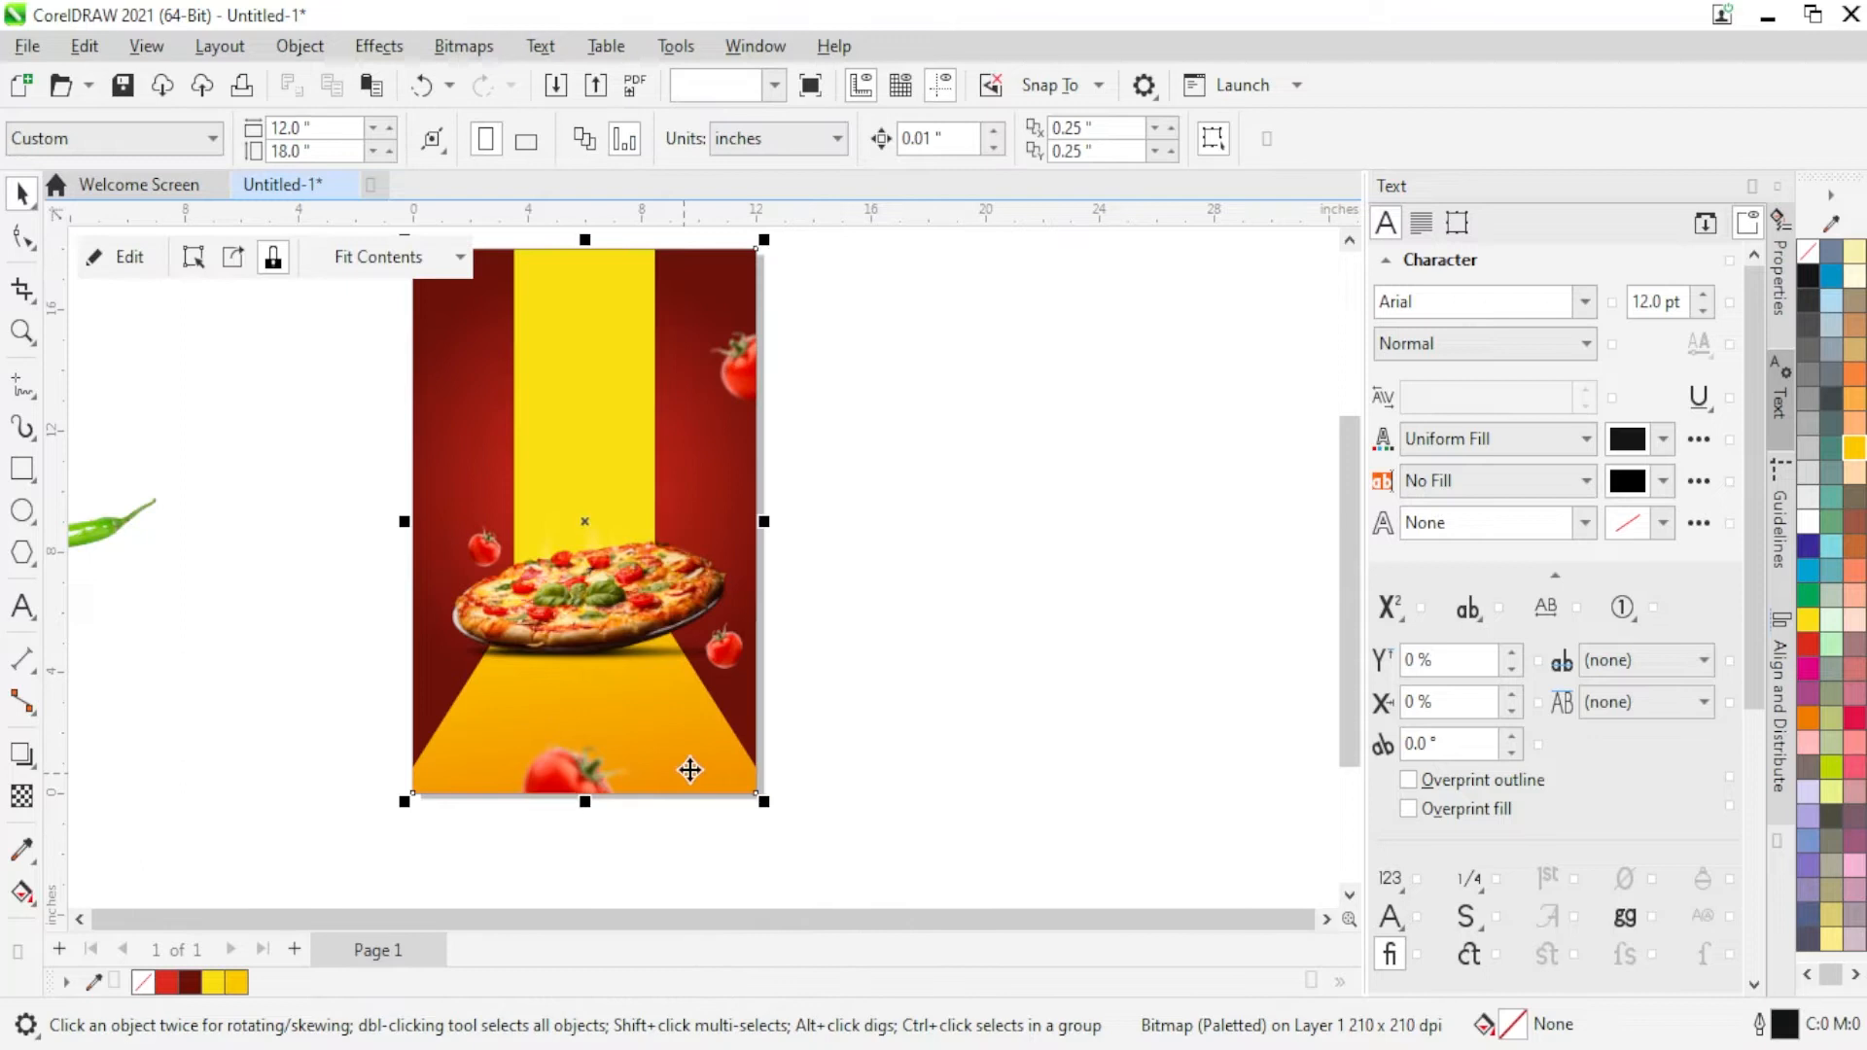
left_click(920, 613)
Step: Shrink the green chili beside the poster to 23% scale and rotate it to about 62.3 degrees
scroll(750, 607, "left", 1)
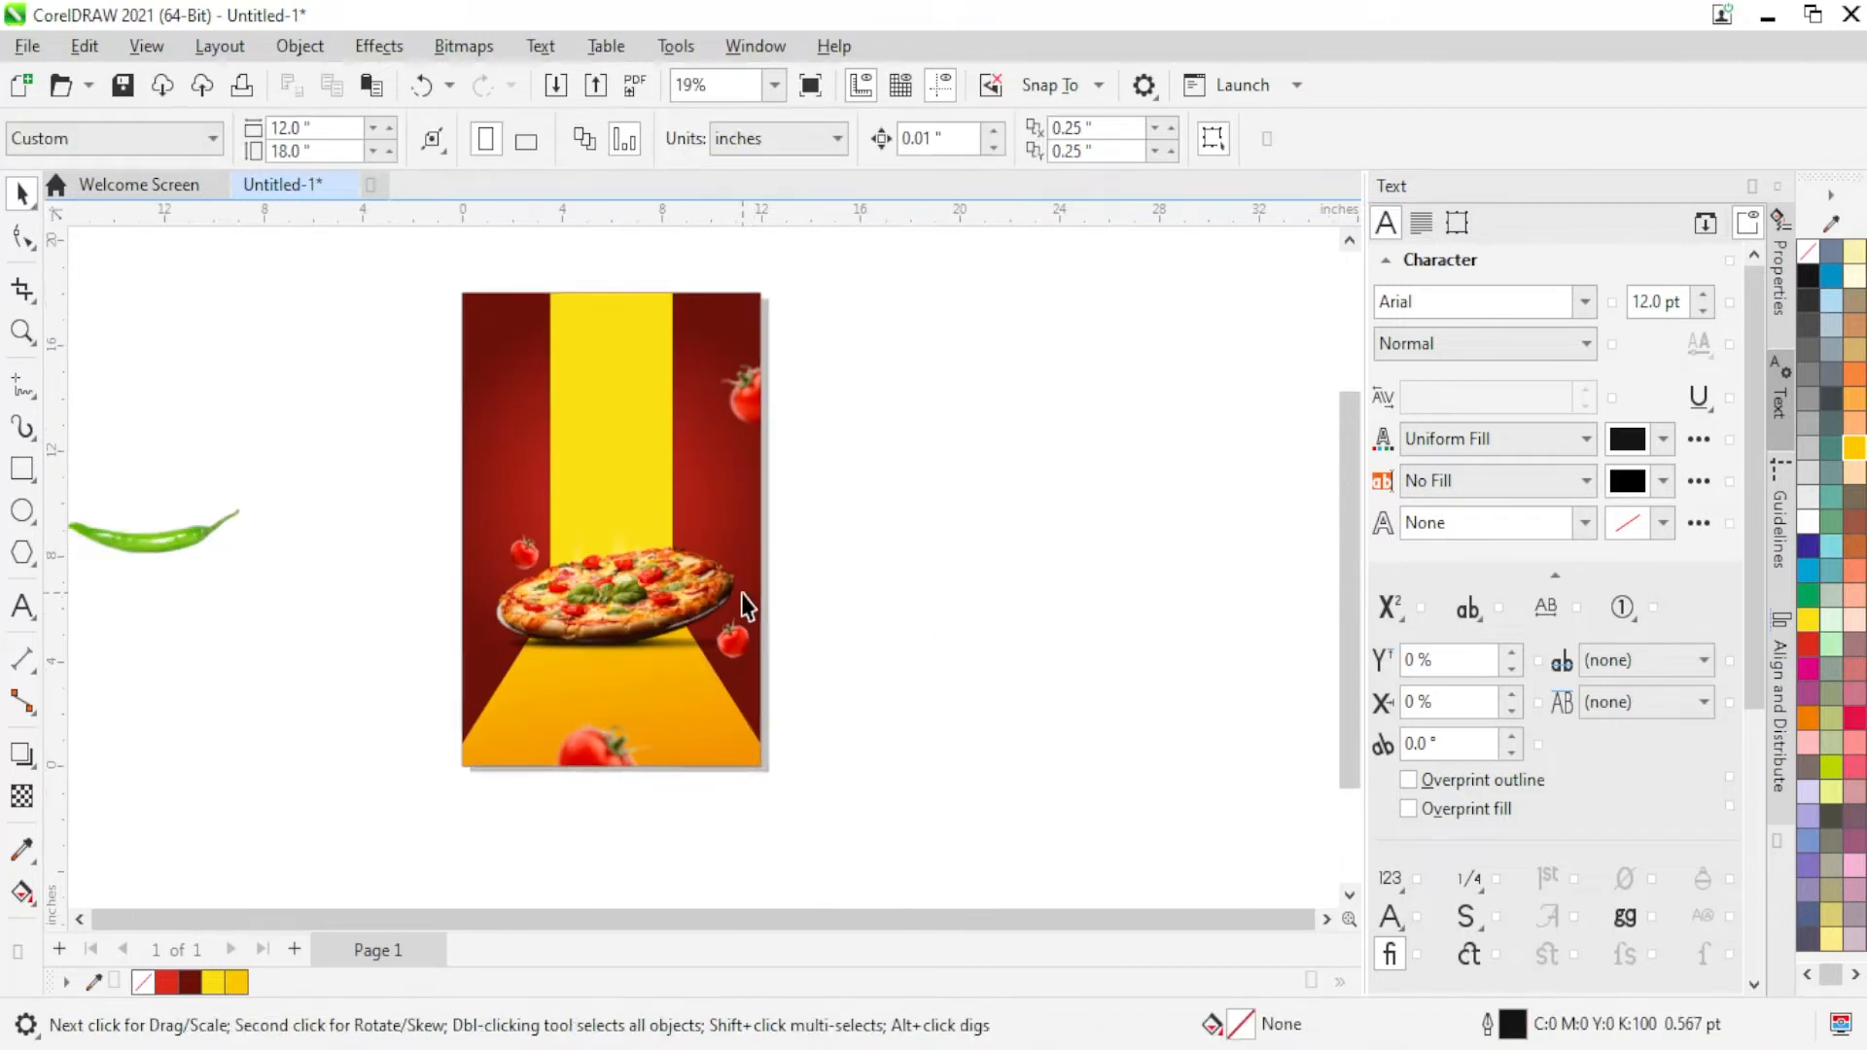
scroll(739, 607, "left", 2)
left_click(202, 528)
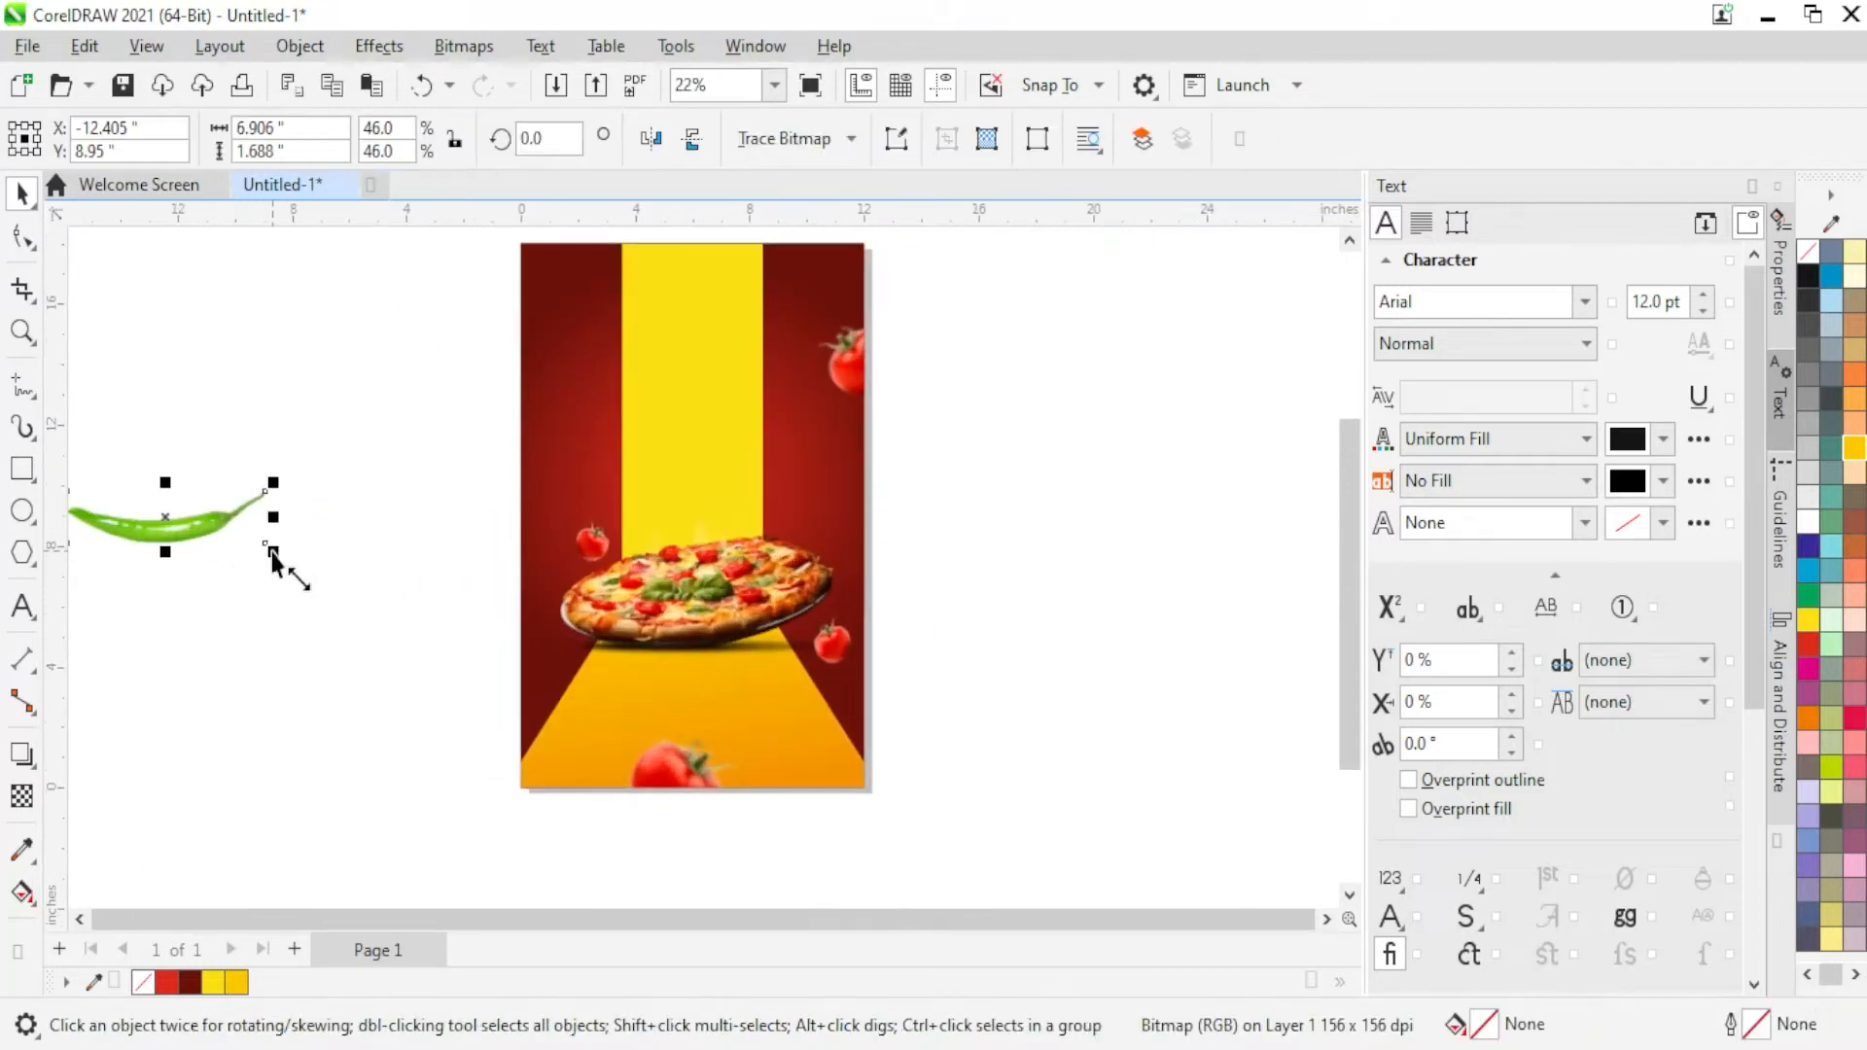
left_click_drag(270, 547, 366, 625)
left_click(449, 498)
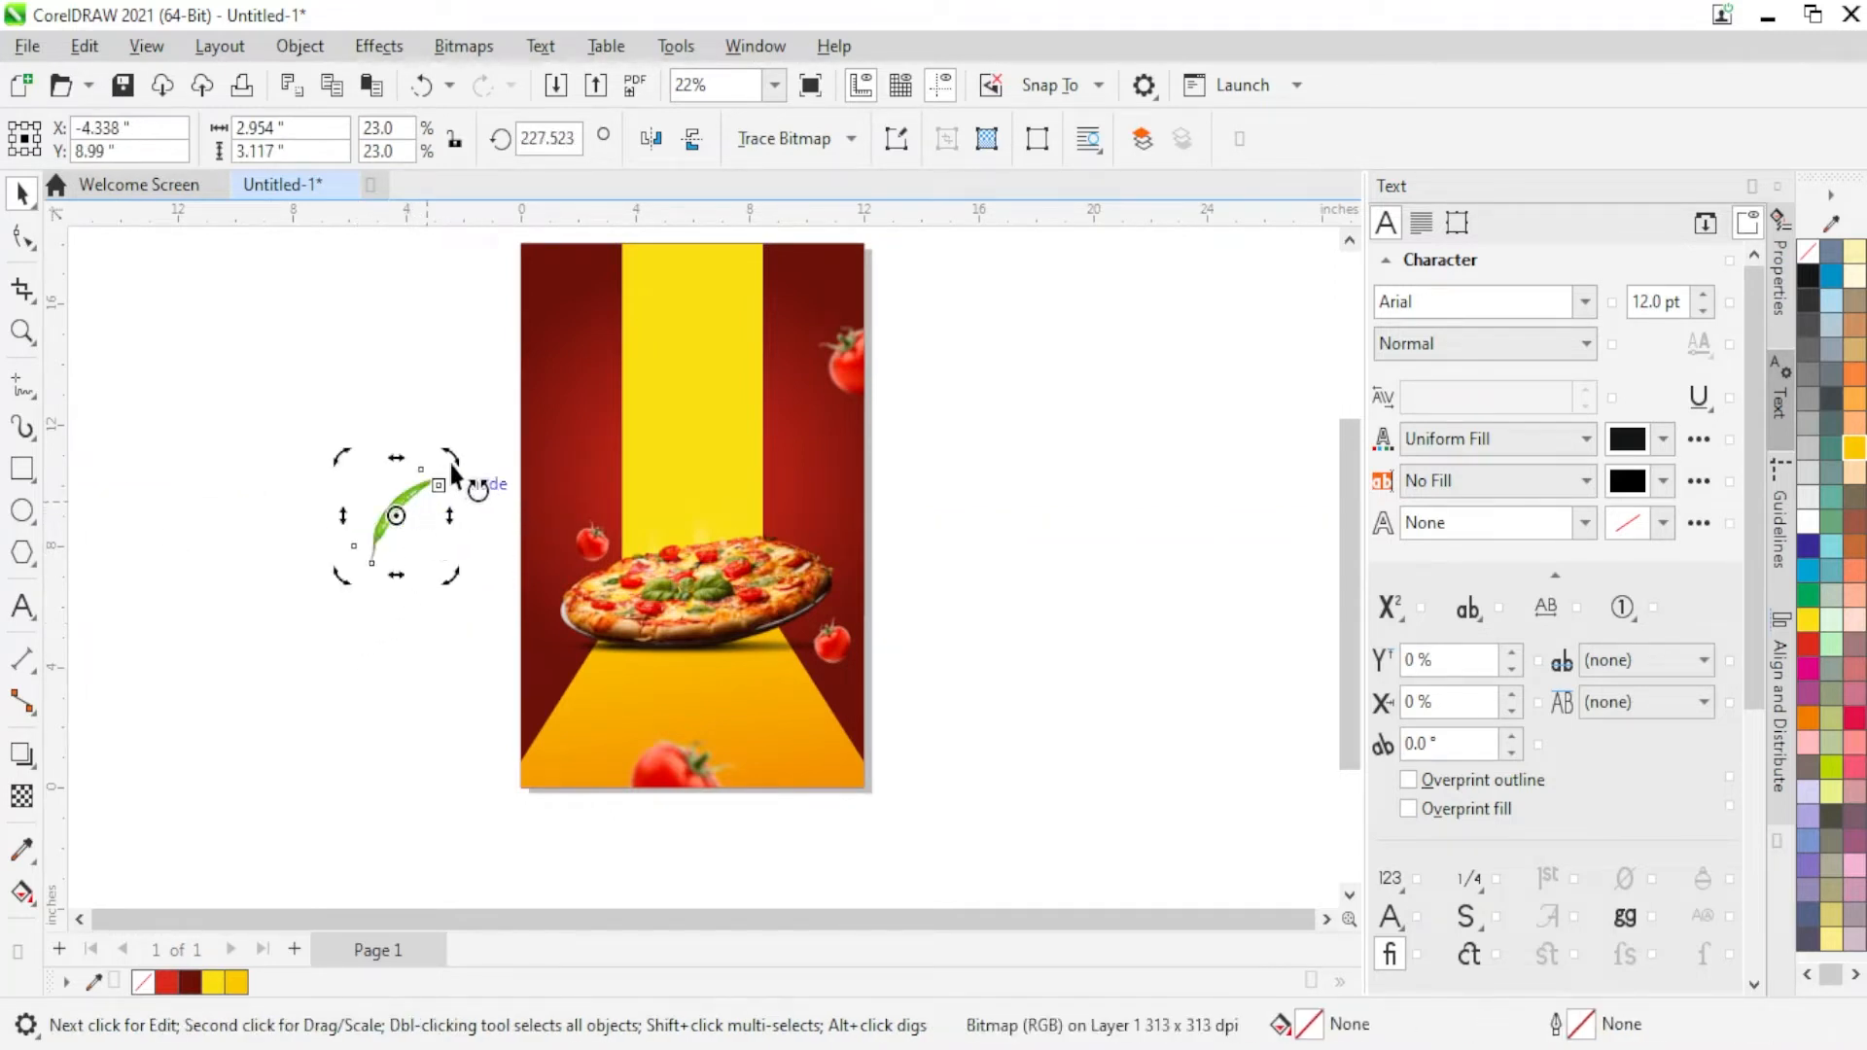
left_click_drag(450, 457, 382, 597)
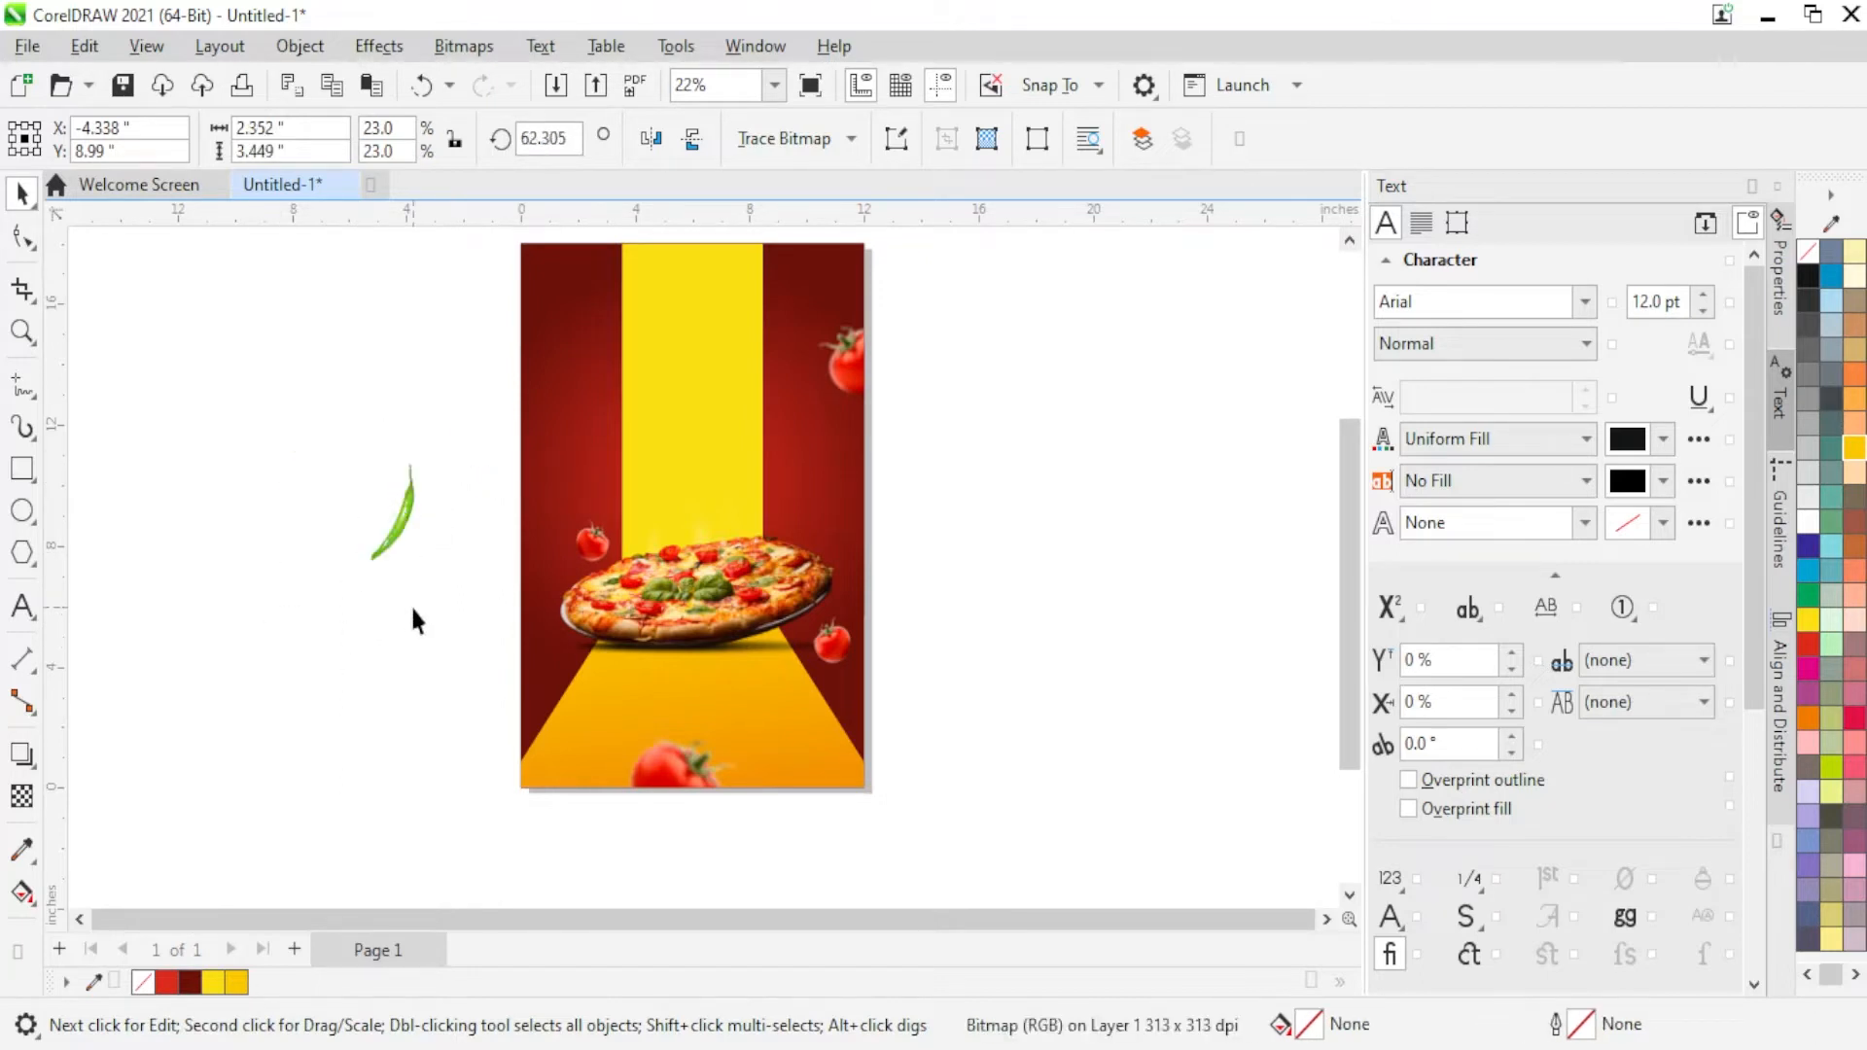
left_click(411, 604)
Step: Place a copy of the green chili above the pizza's right edge
left_click(400, 521)
left_click_drag(401, 521, 801, 593)
scroll(846, 485, "up", 2)
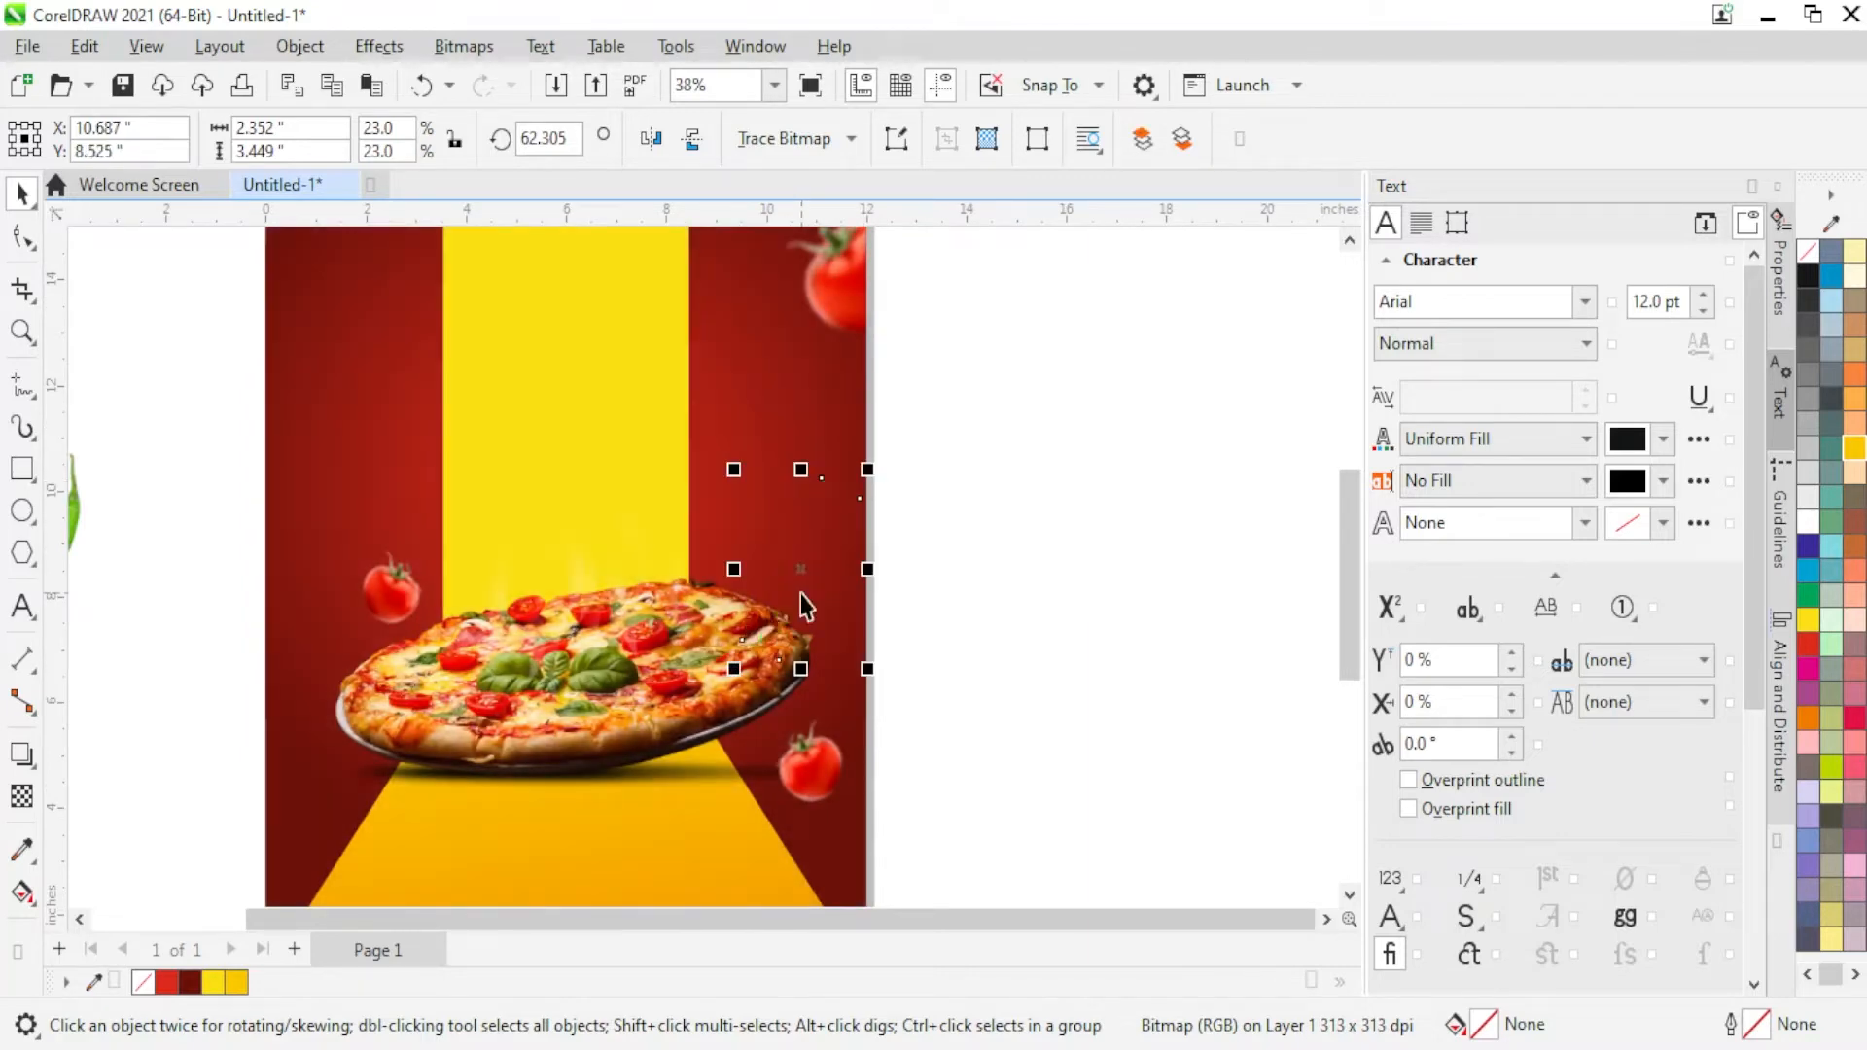
left_click(1062, 475)
scroll(1062, 474, "down", 1)
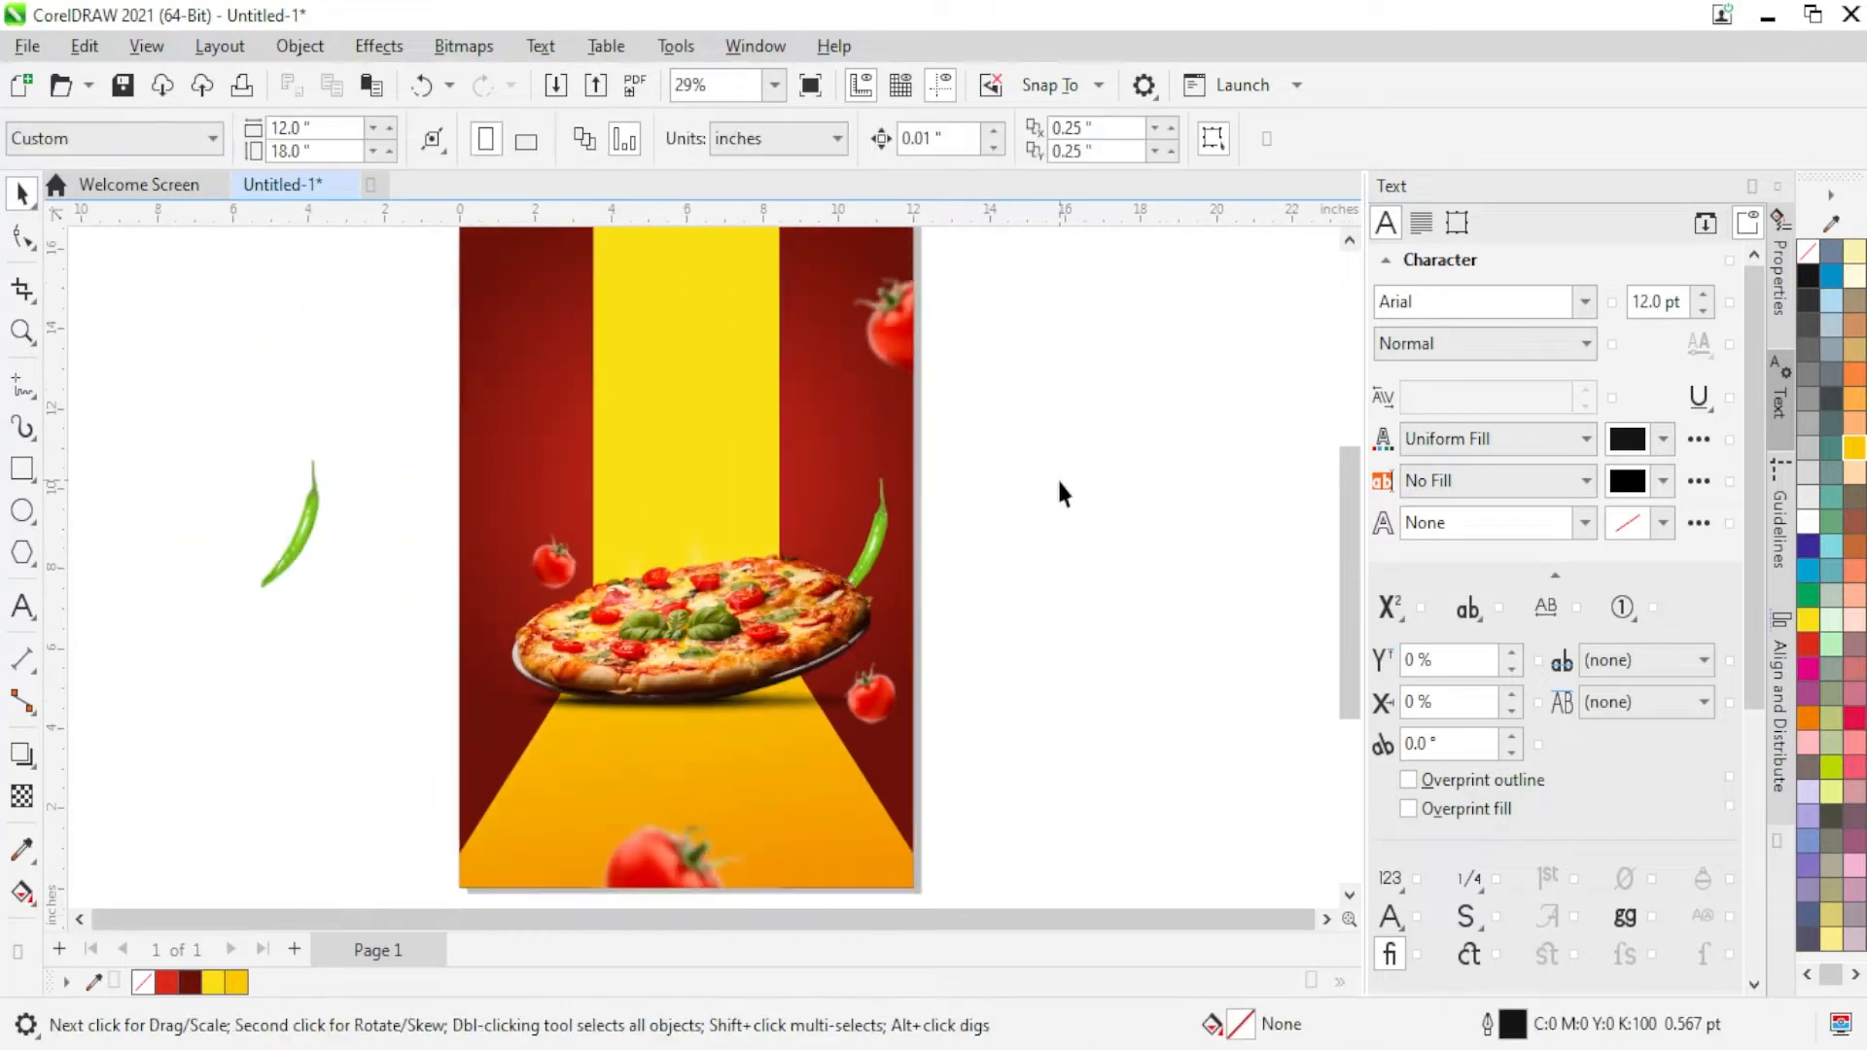
Step: Delete both green chilies, the one outside the poster and the copy by the pizza
left_click(303, 517)
key("Delete")
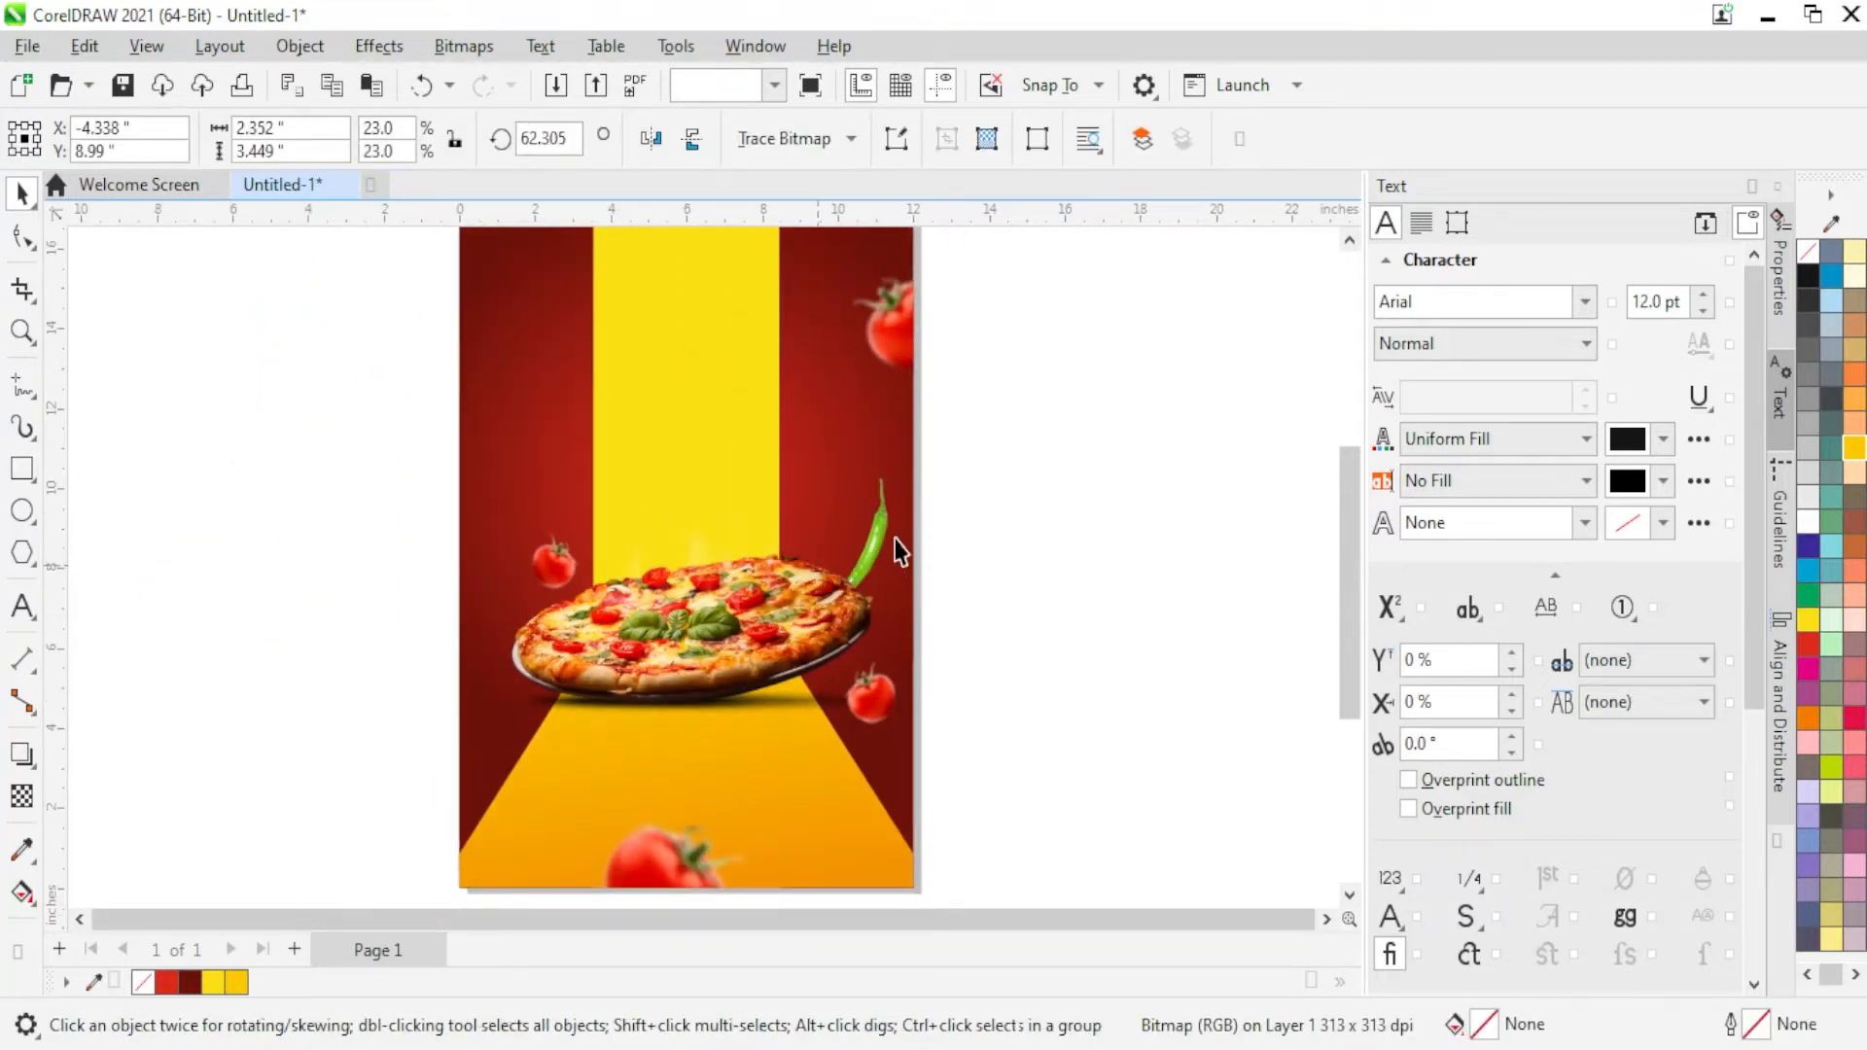
left_click(886, 527)
key("Delete")
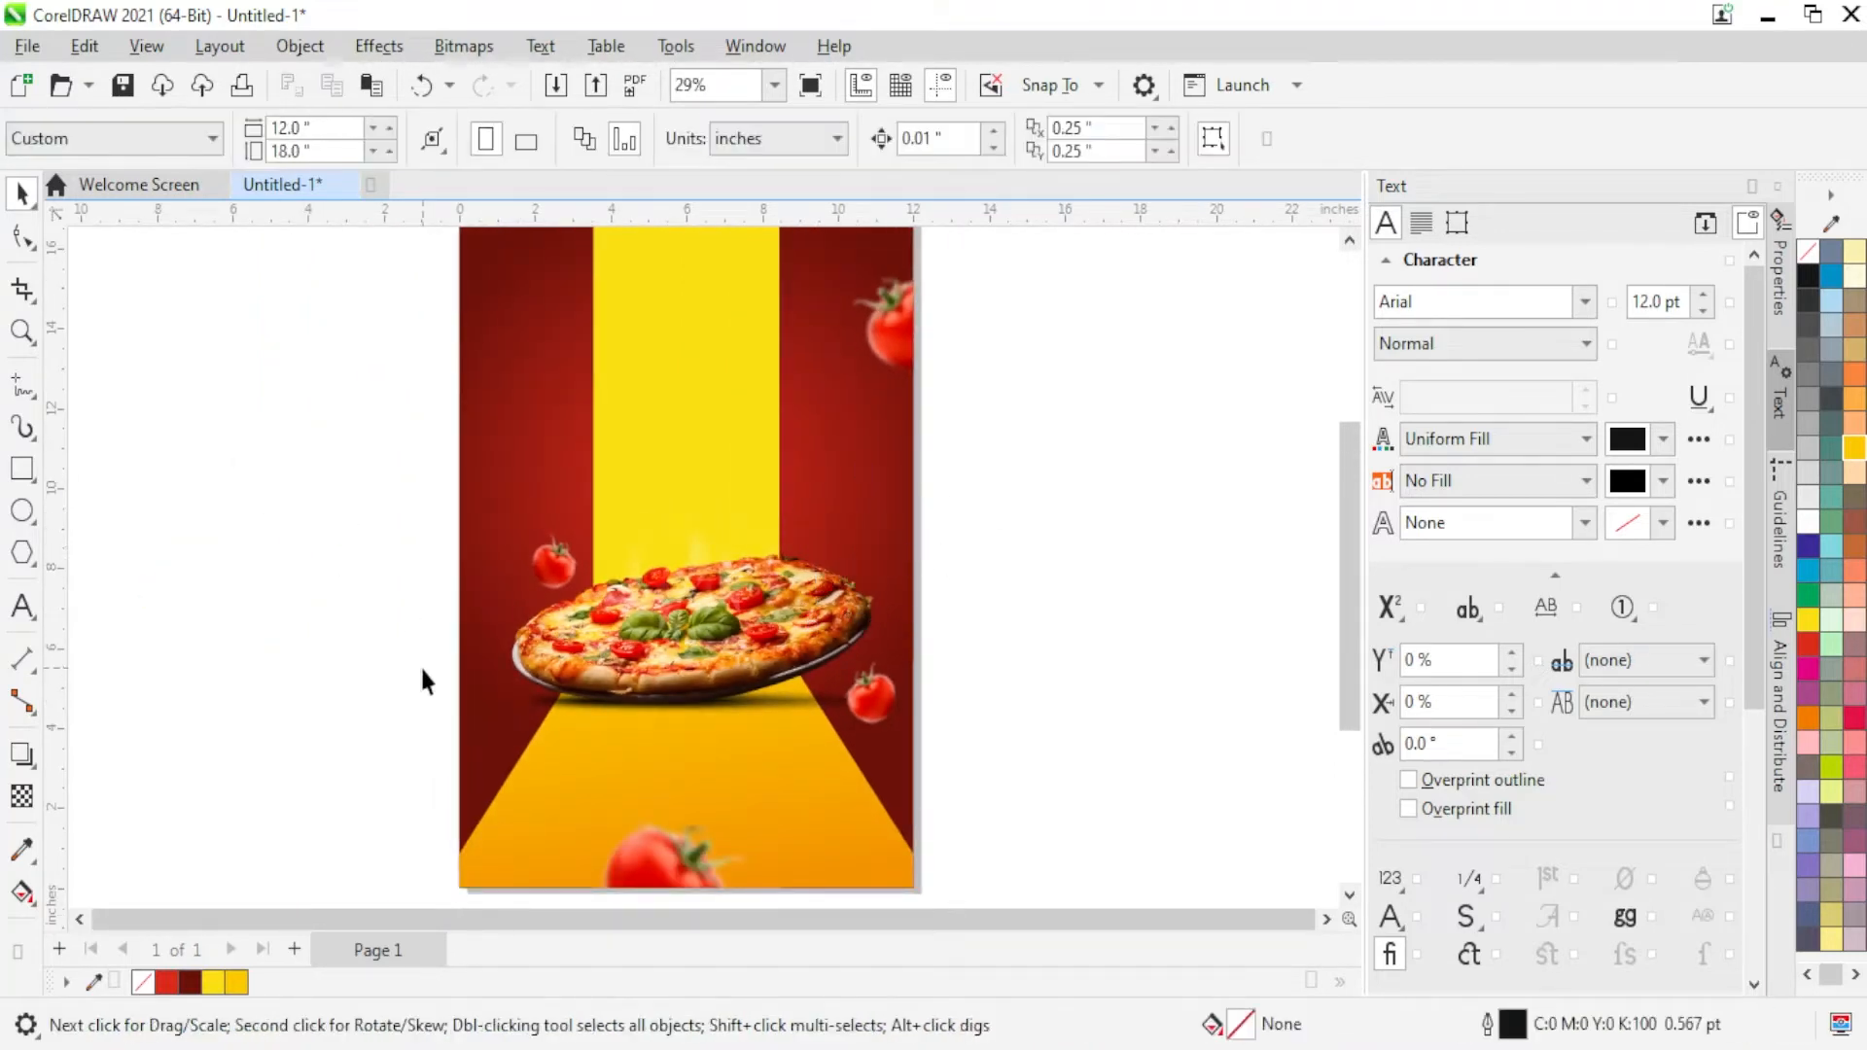
Step: Add the artistic text "Delicious" in the empty area beside the poster and enlarge it to about 7.5 inches wide
scroll(539, 622, "down", 2)
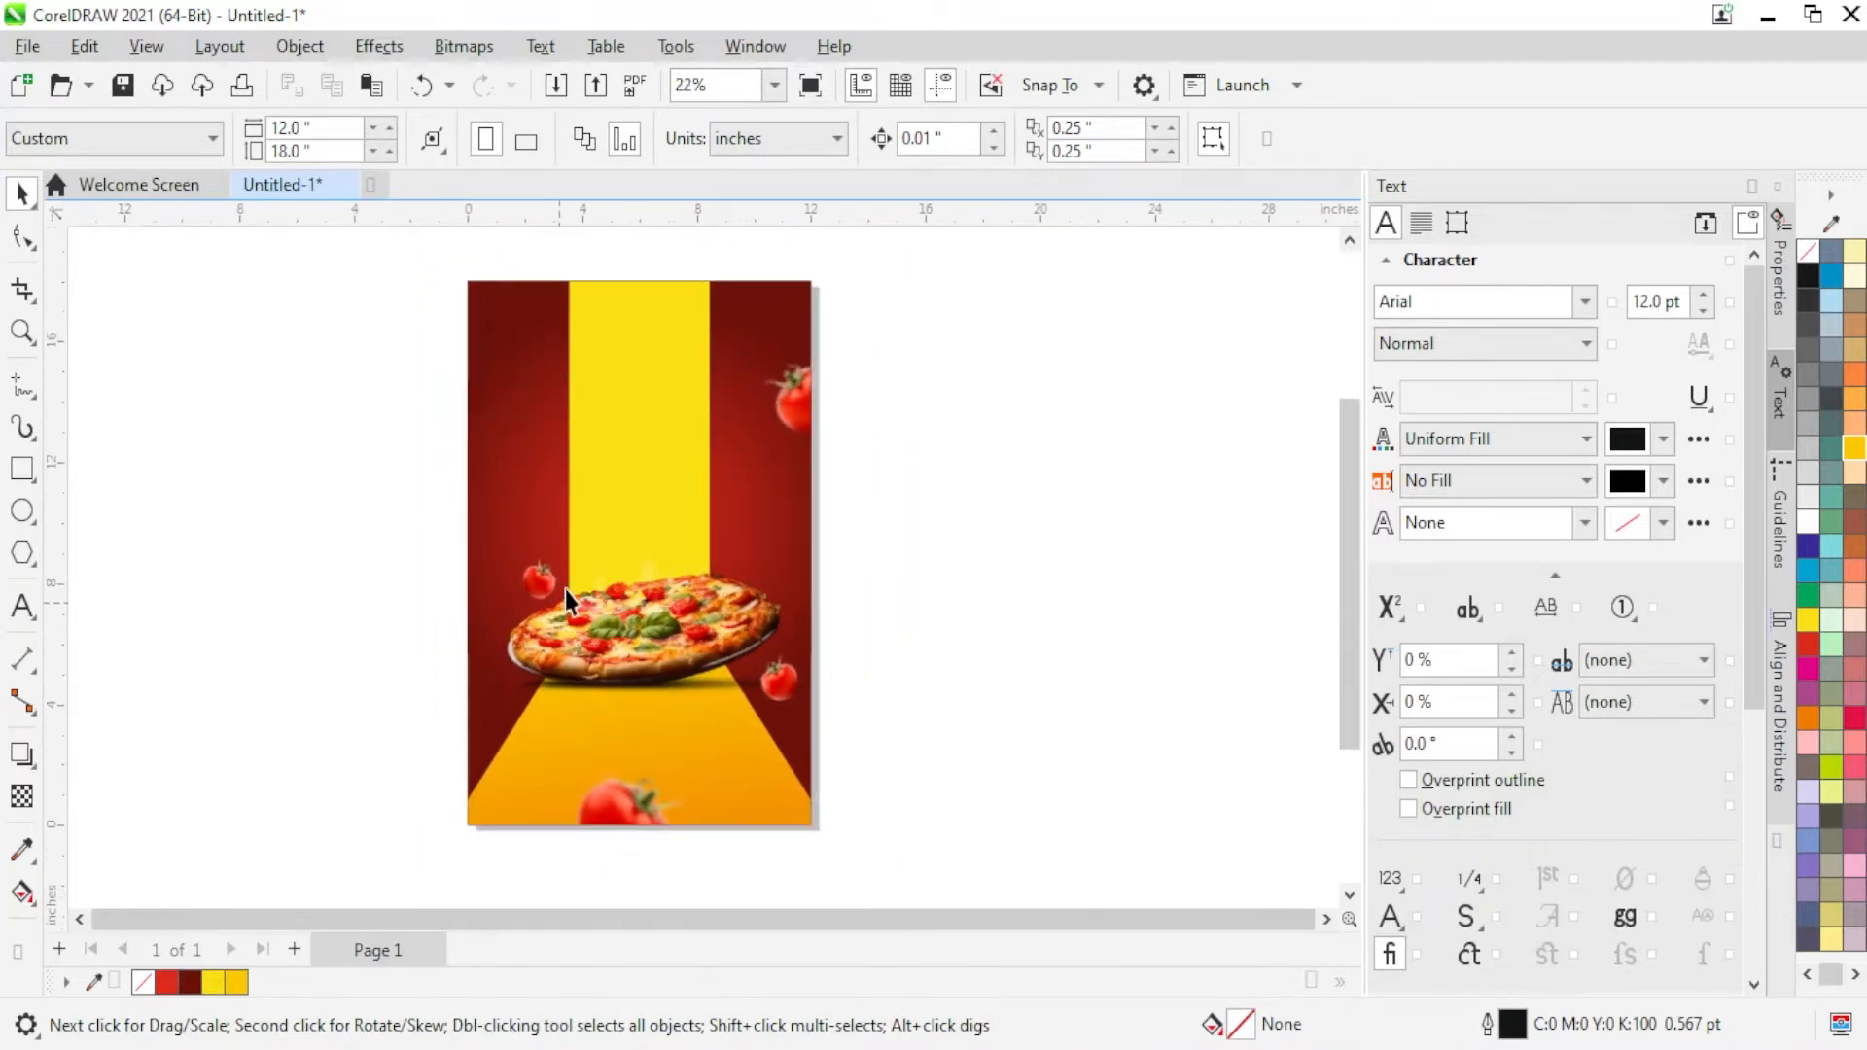
key("F8")
left_click(254, 546)
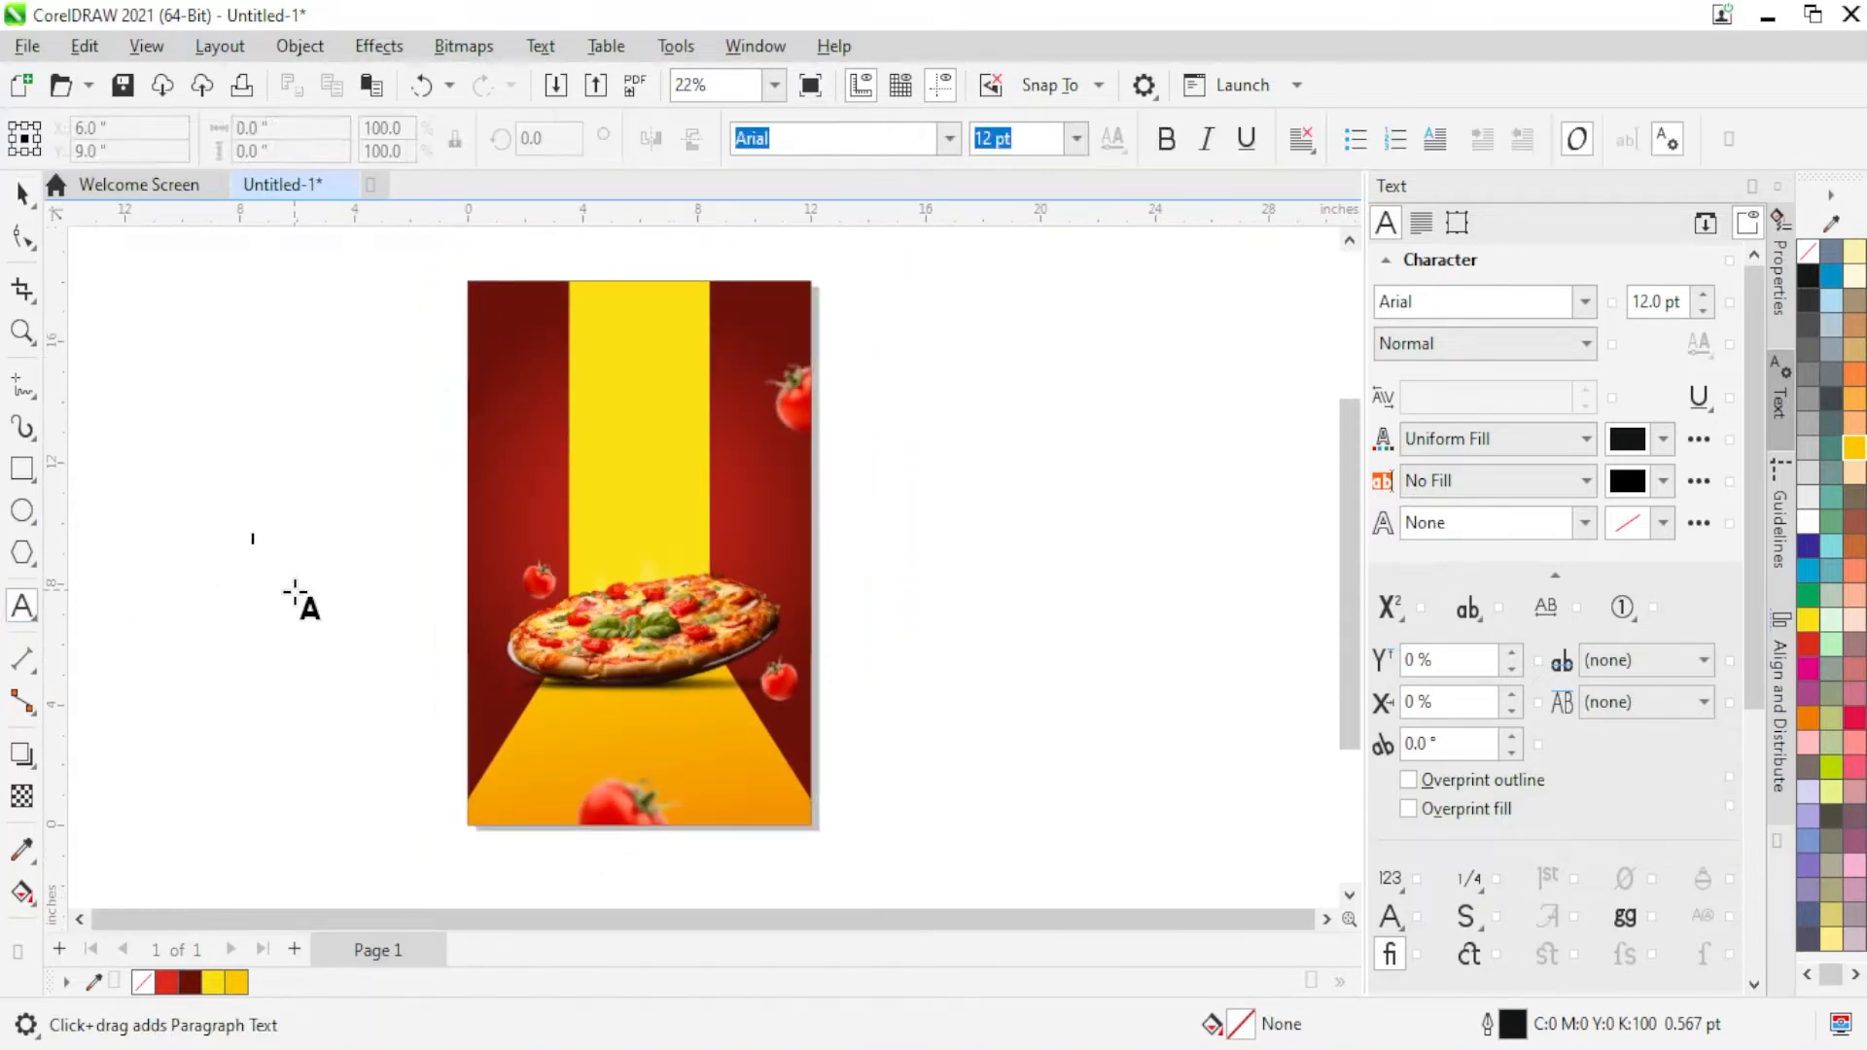
type("D")
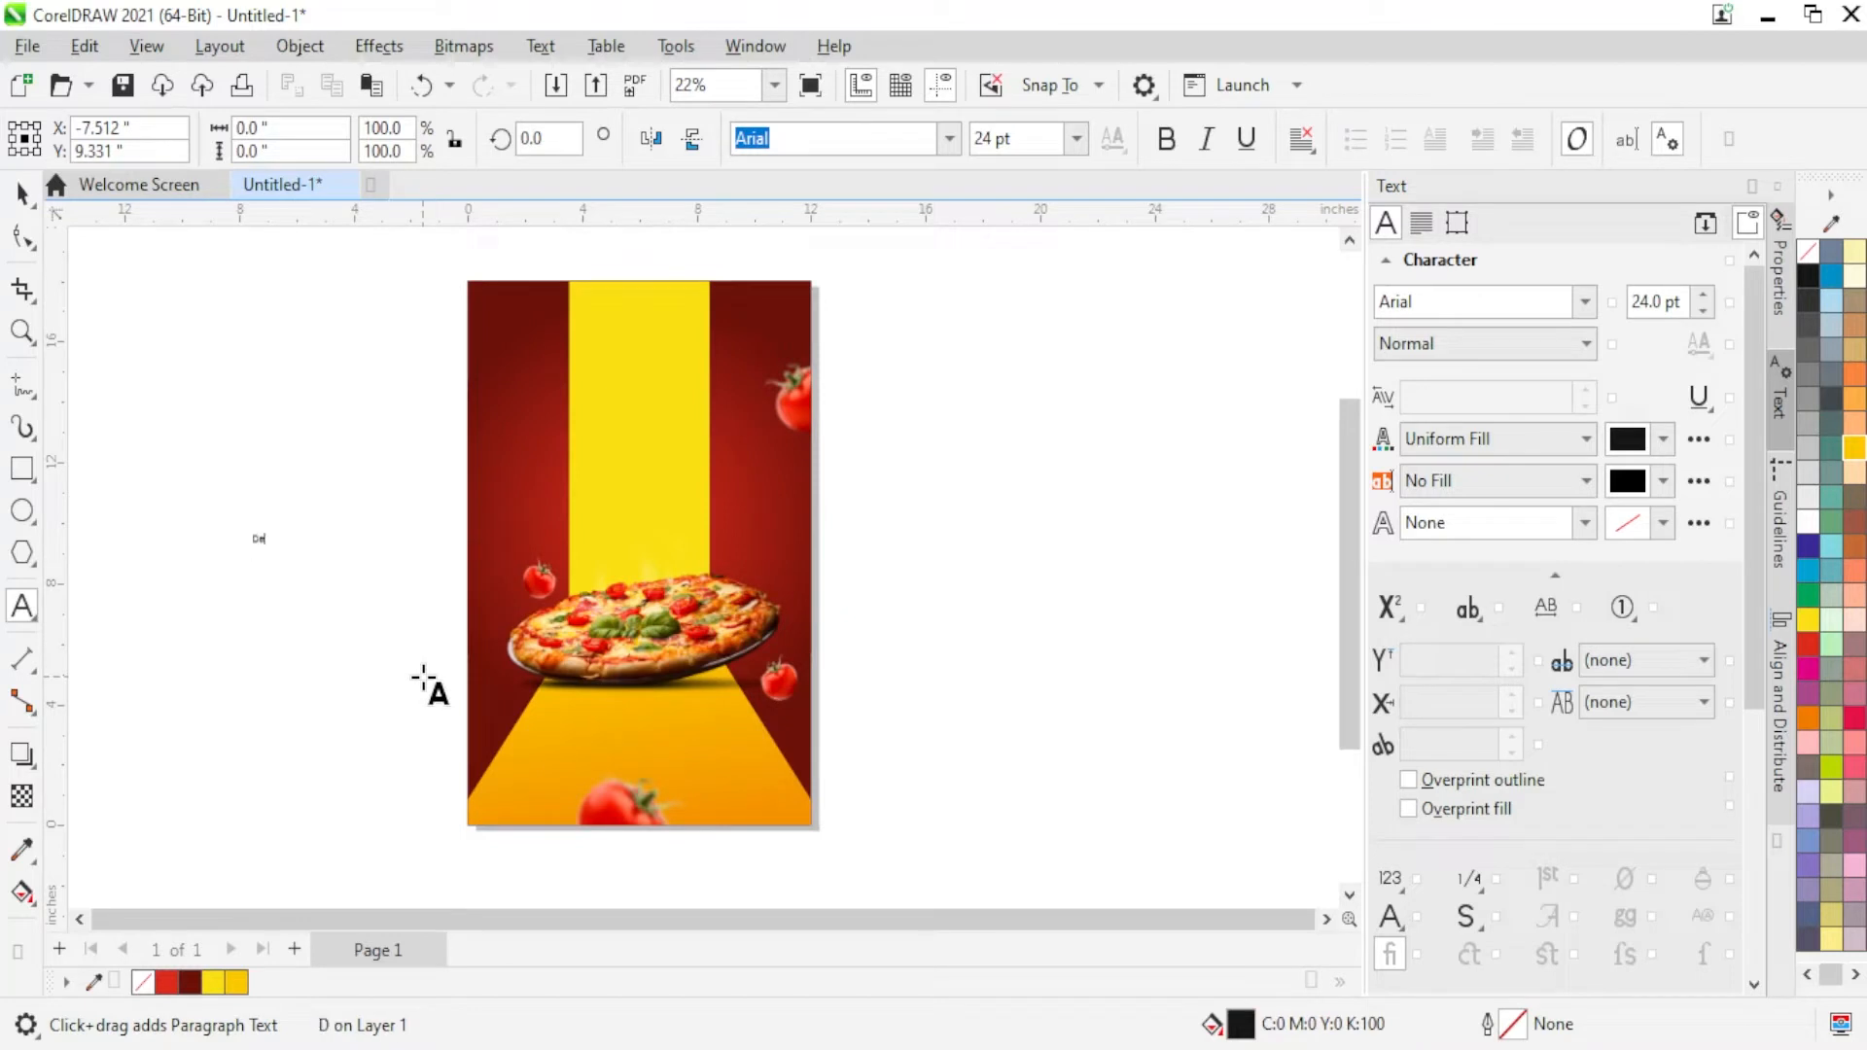
type("elicious")
left_click(21, 192)
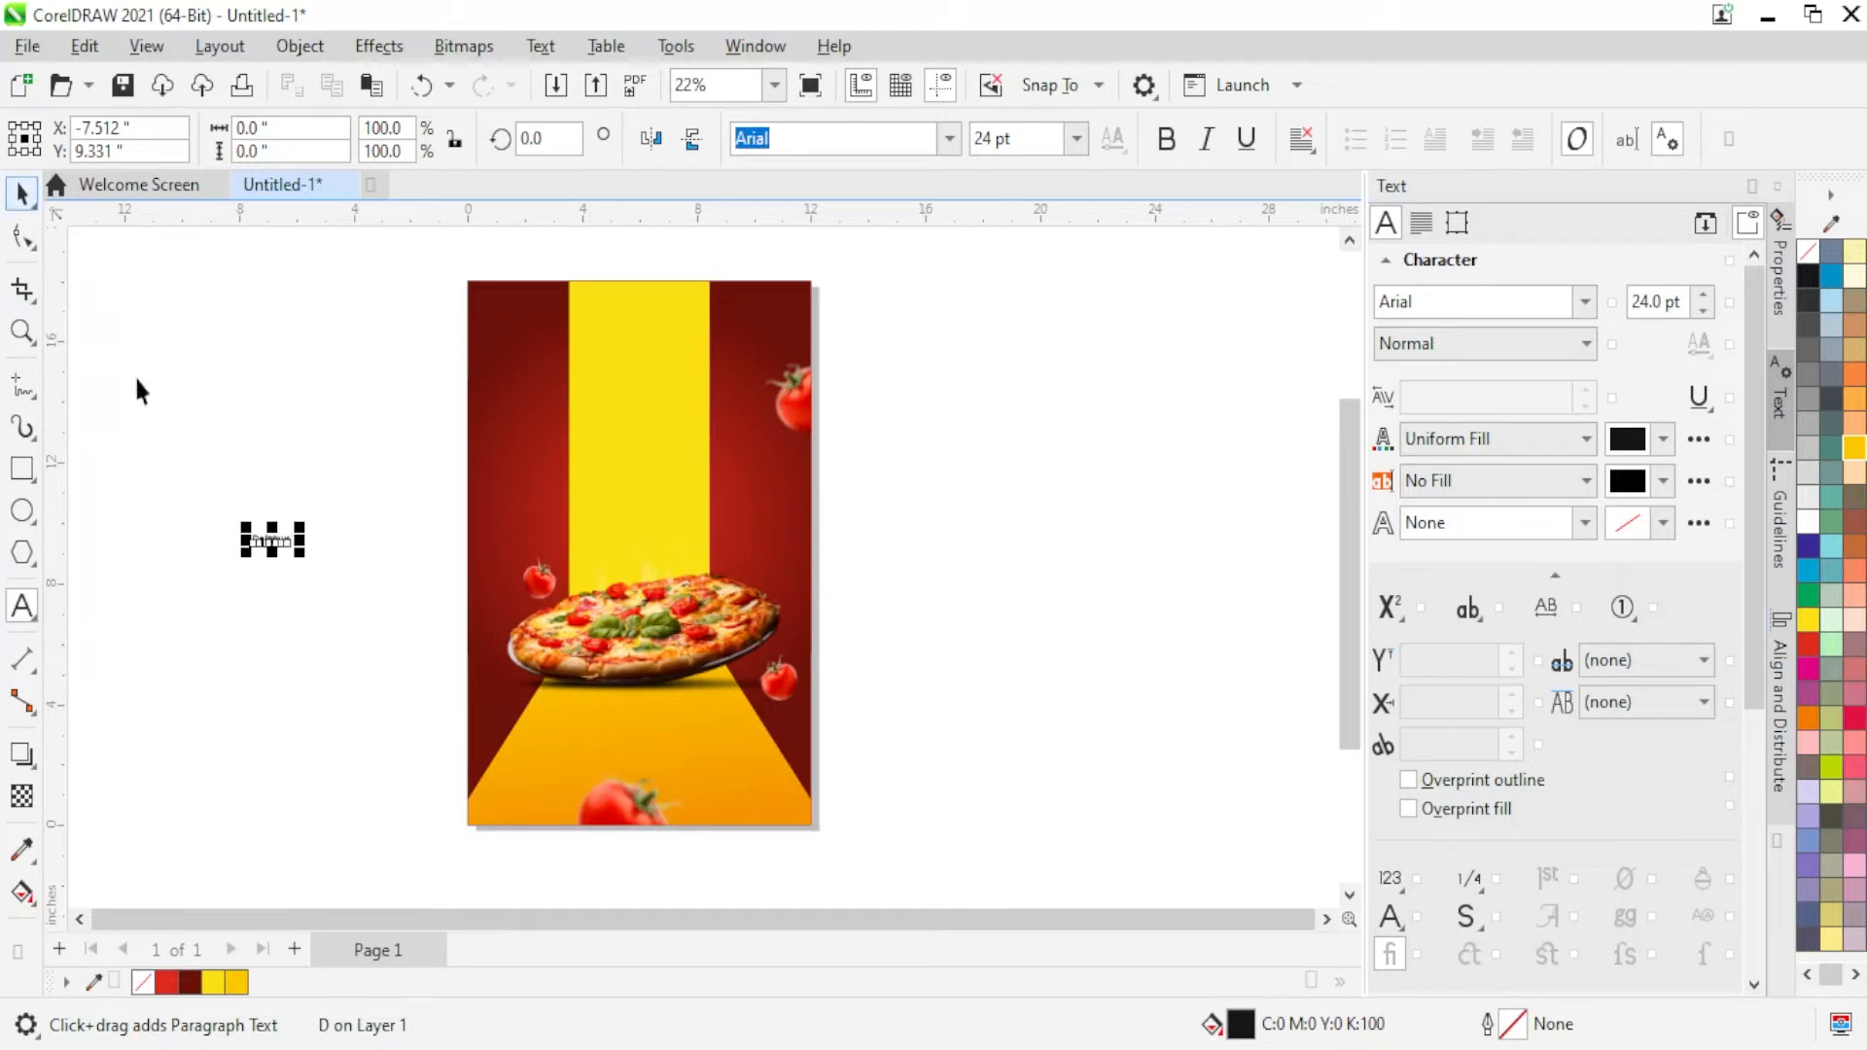
left_click_drag(299, 559, 470, 658)
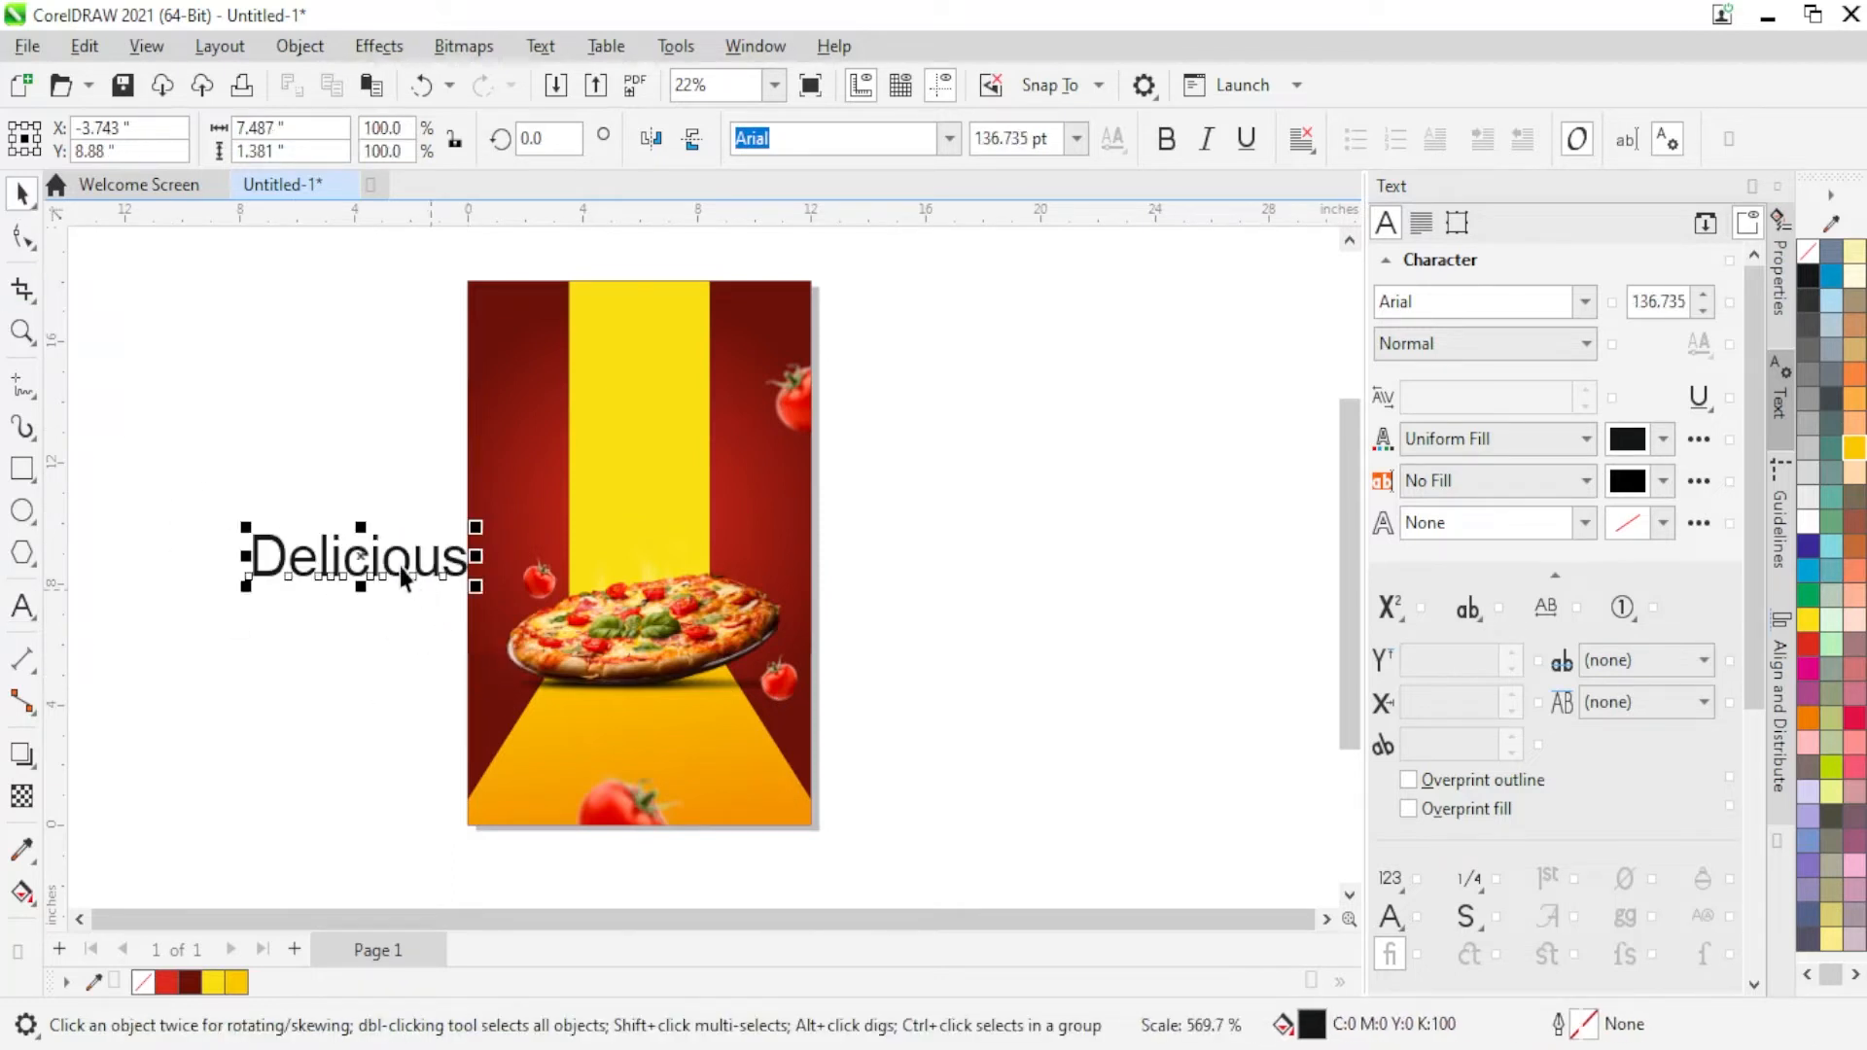
left_click_drag(393, 555, 318, 488)
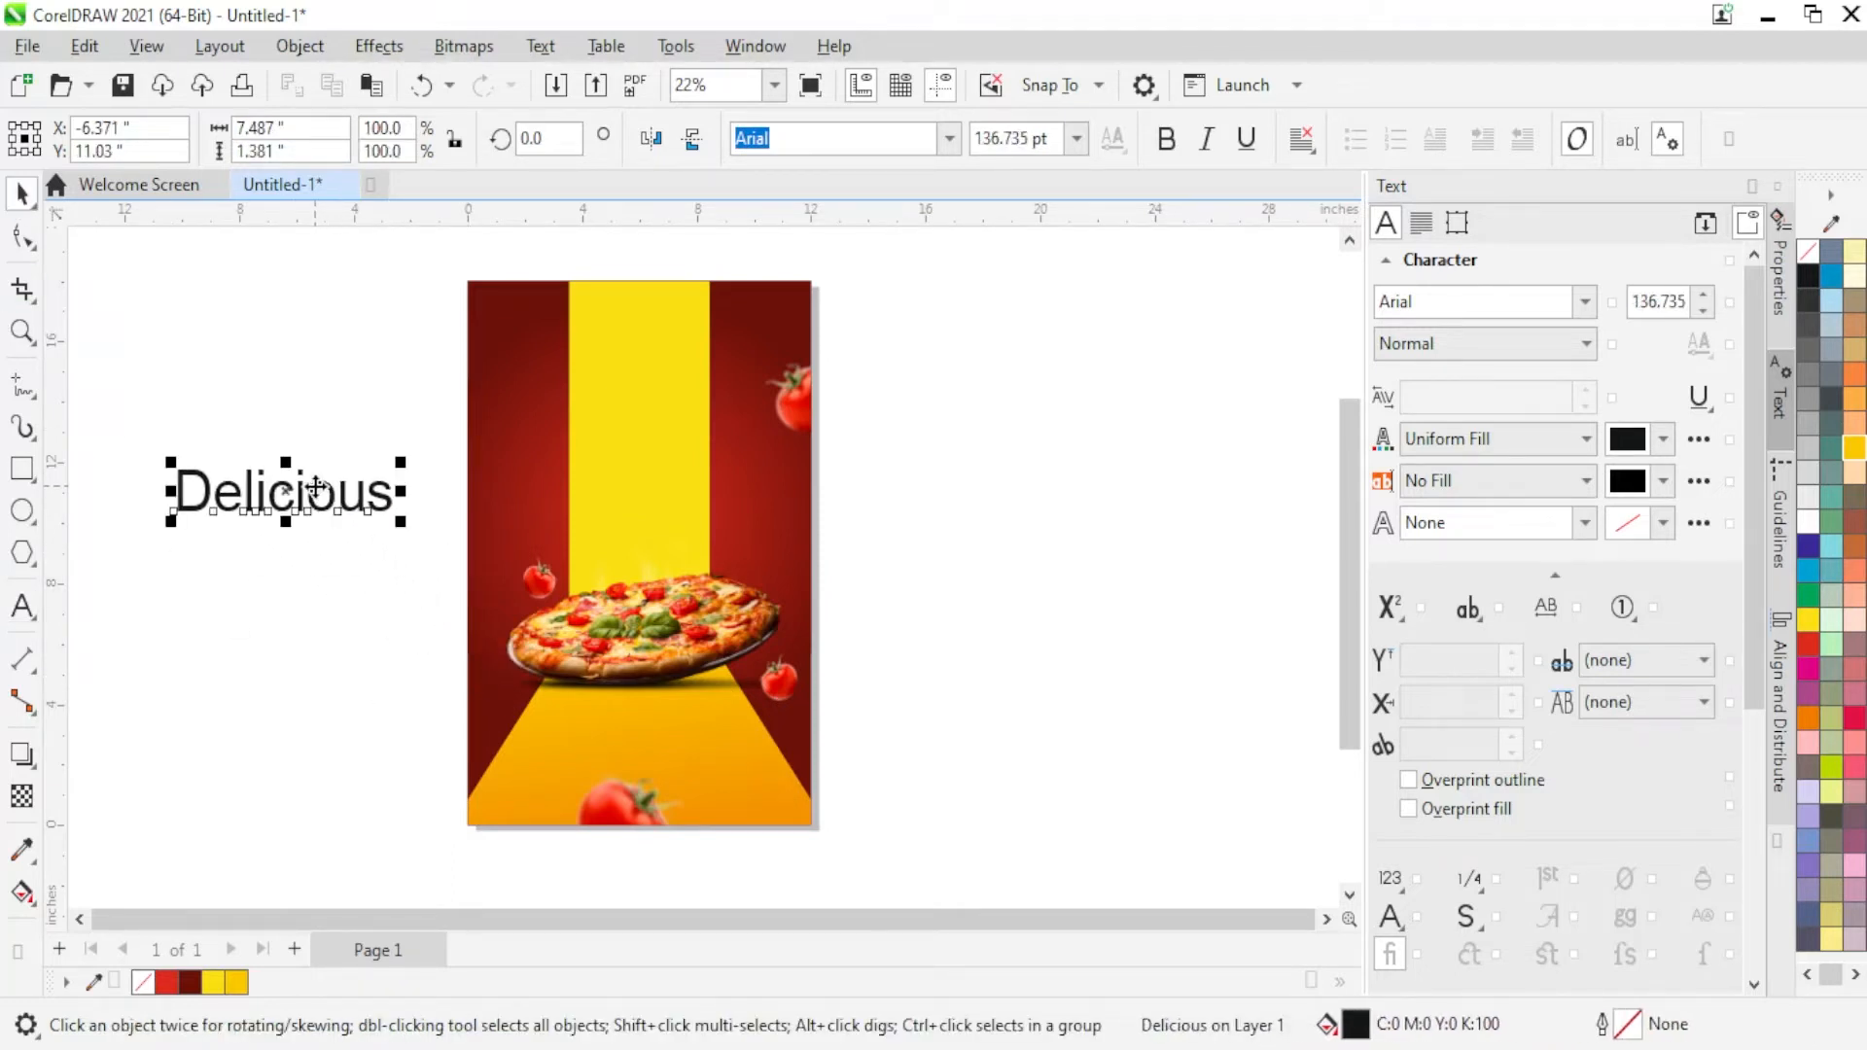
Step: Set the Delicious text in Script MT Bold and place it across the poster's upper part, enlarged to about 190 pt
left_click(1519, 303)
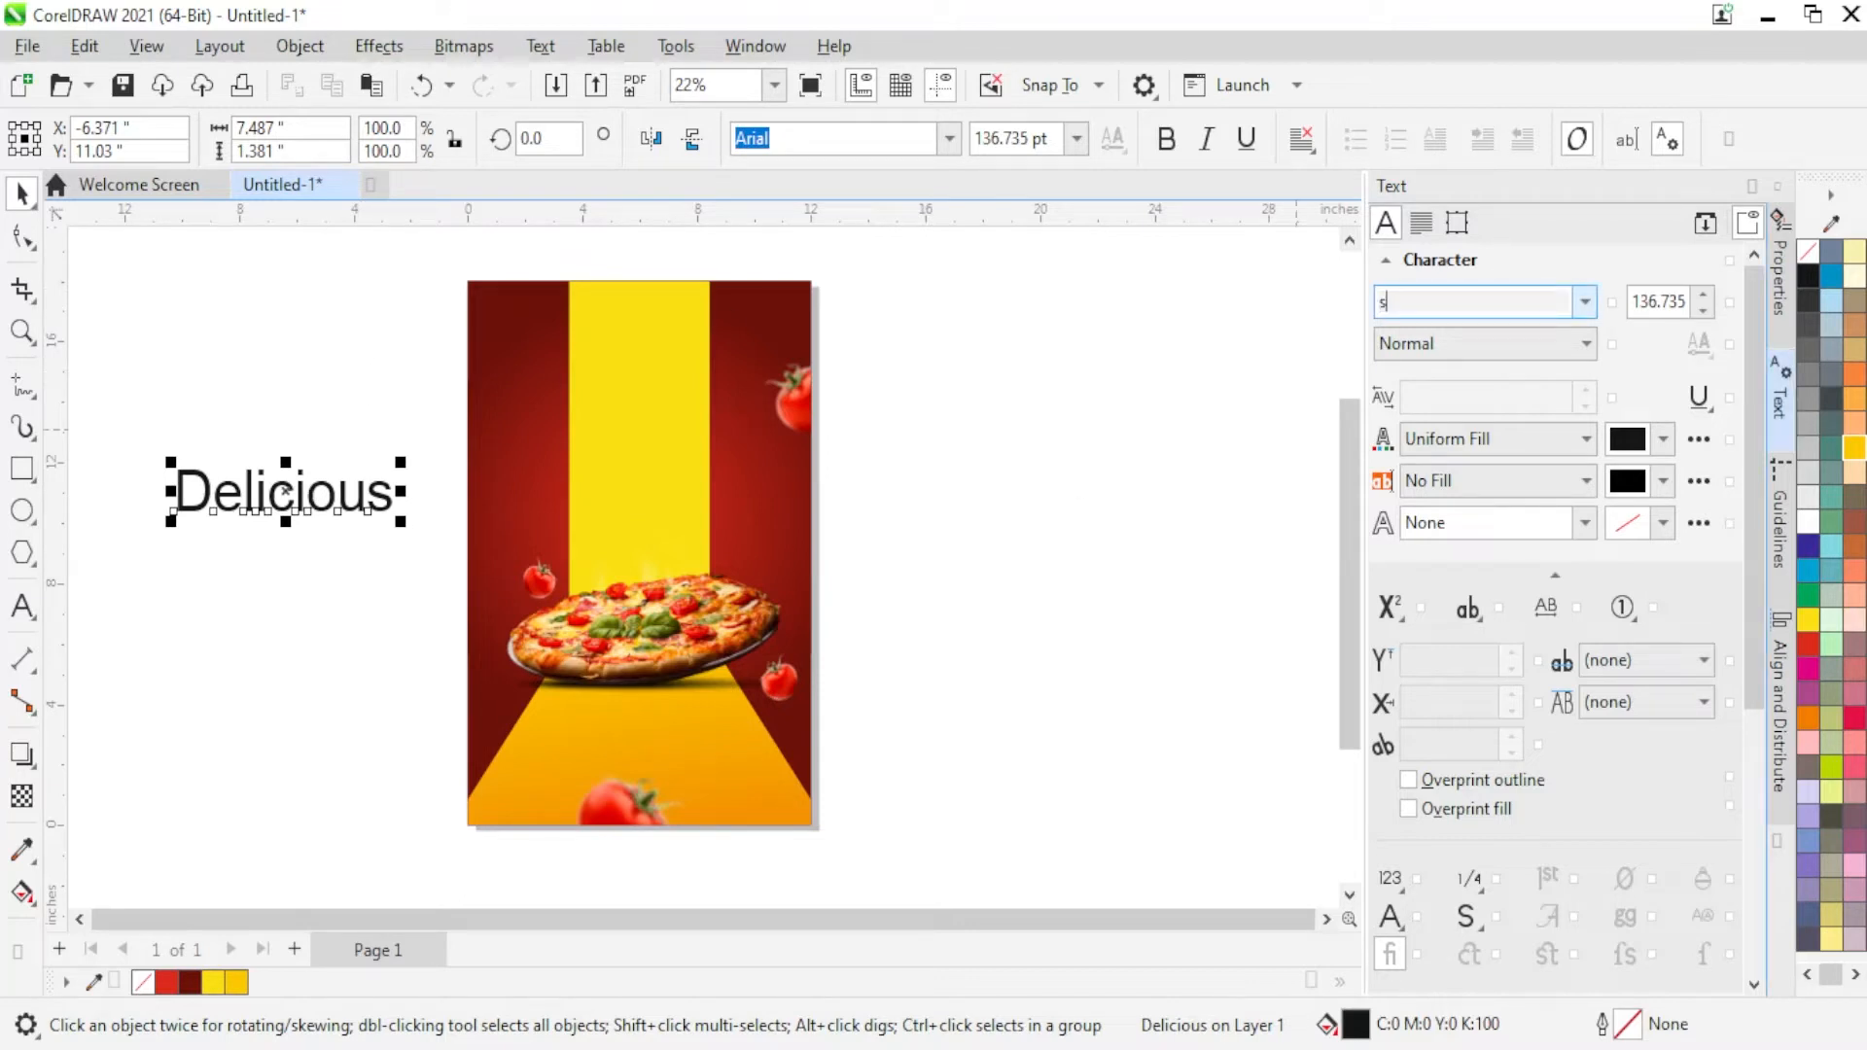
type("script")
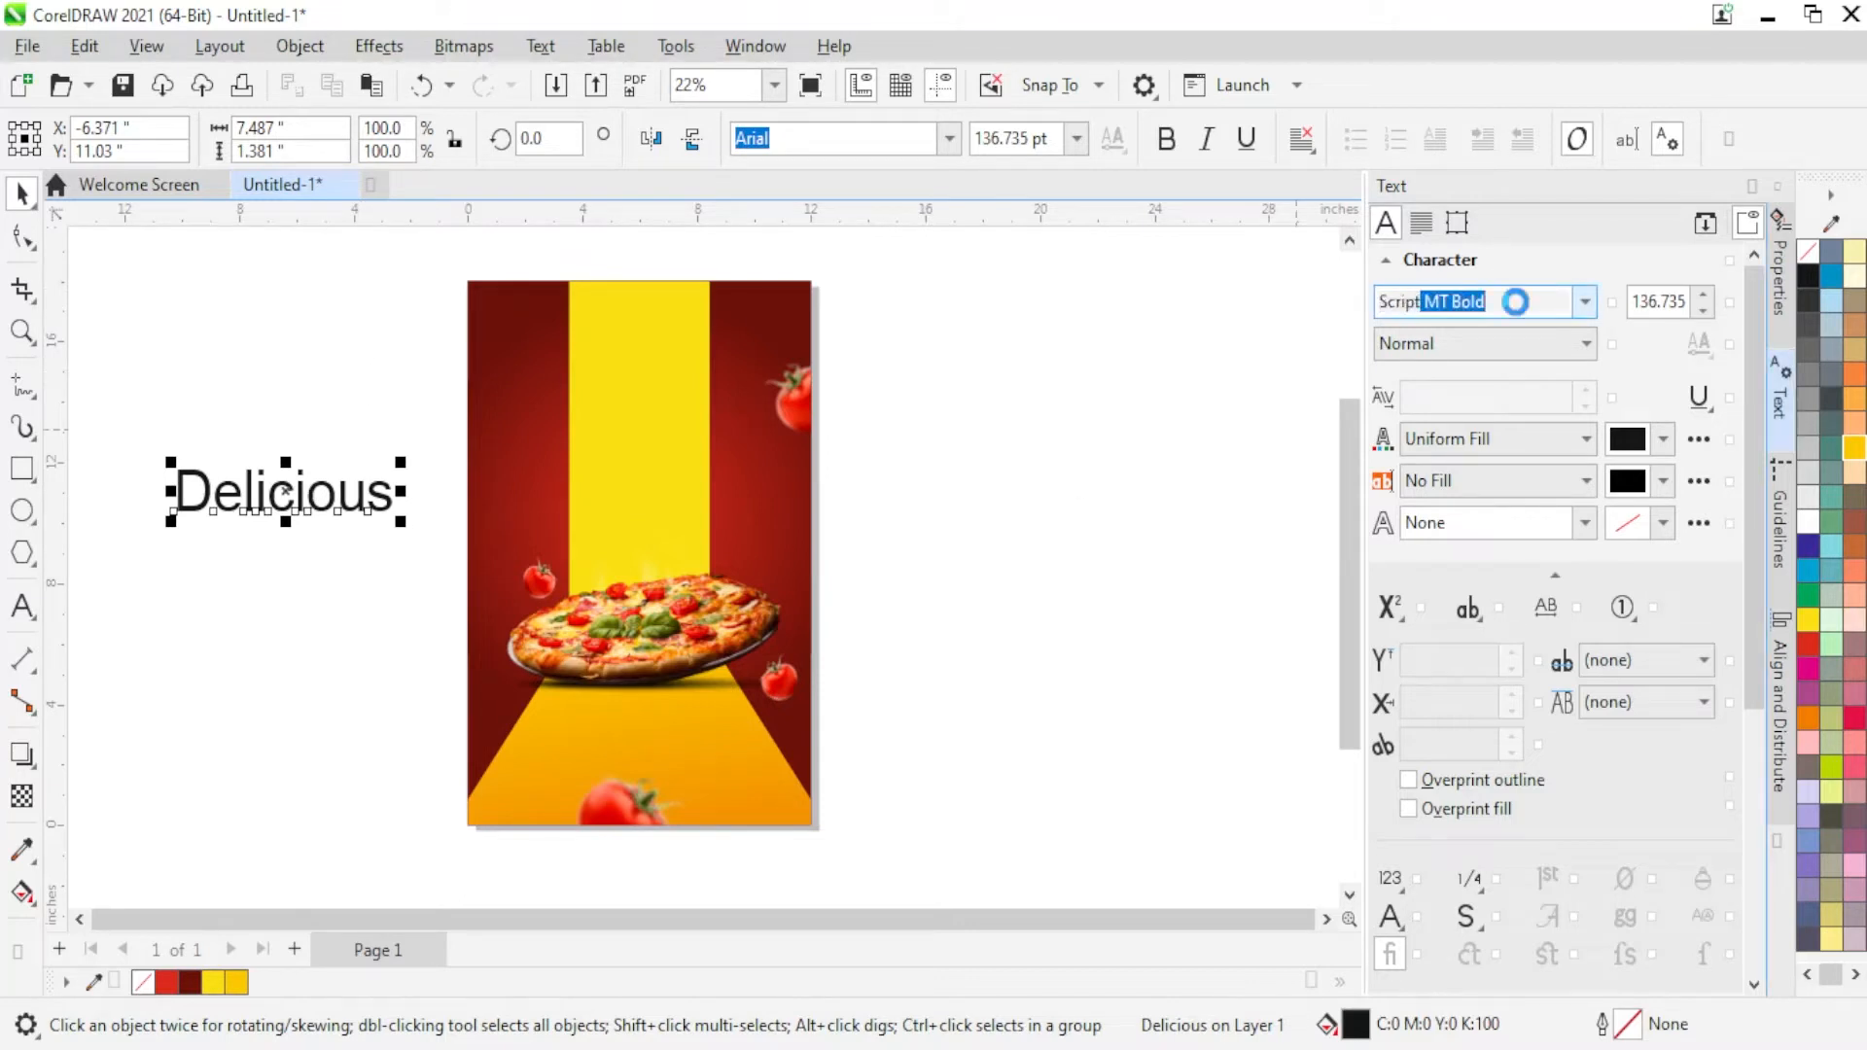
left_click_drag(309, 499, 830, 279)
scroll(656, 412, "up", 2)
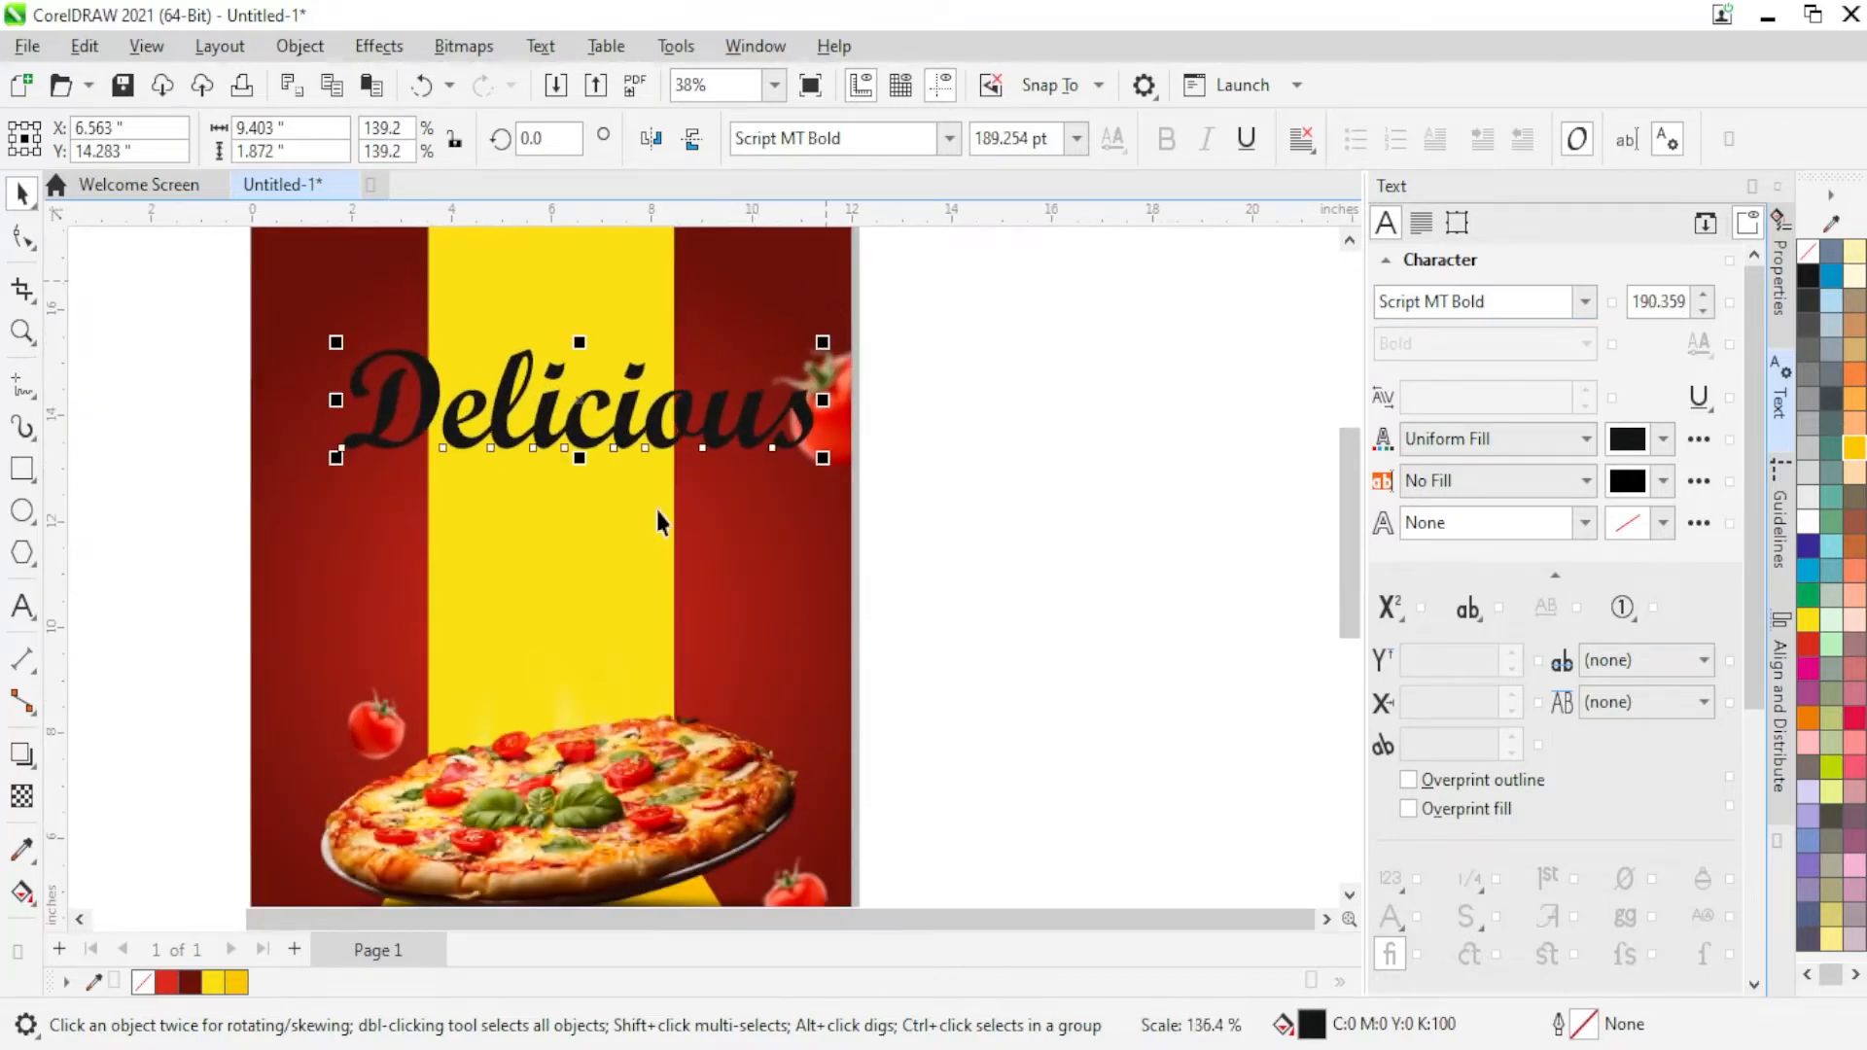
scroll(652, 520, "down", 1)
scroll(660, 357, "up", 1)
left_click_drag(596, 528, 556, 472)
mouse_move(758, 400)
left_mouse_down()
mouse_move(778, 371)
mouse_move(758, 399)
left_mouse_up()
left_click_drag(667, 476, 697, 465)
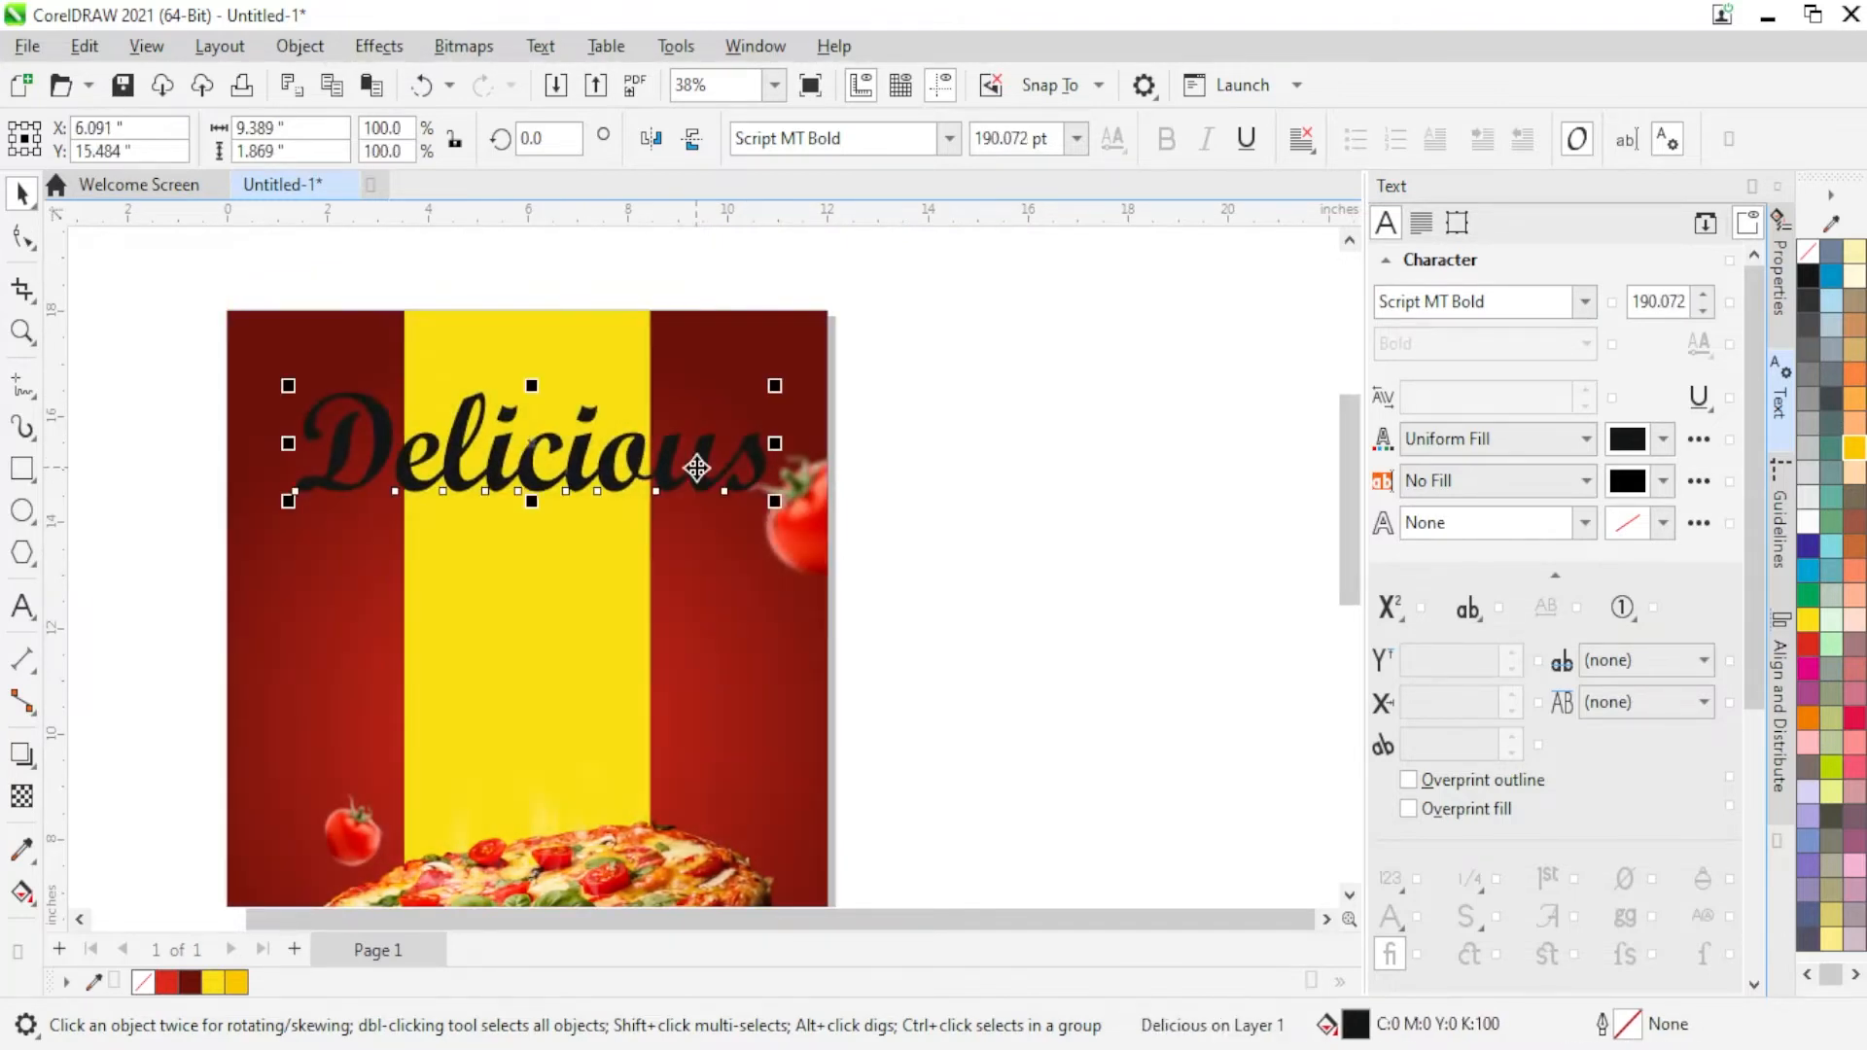
Step: Rotate the Delicious text to about 9 degrees and give it a red fill with a yellow outline
left_click_drag(795, 389, 764, 342)
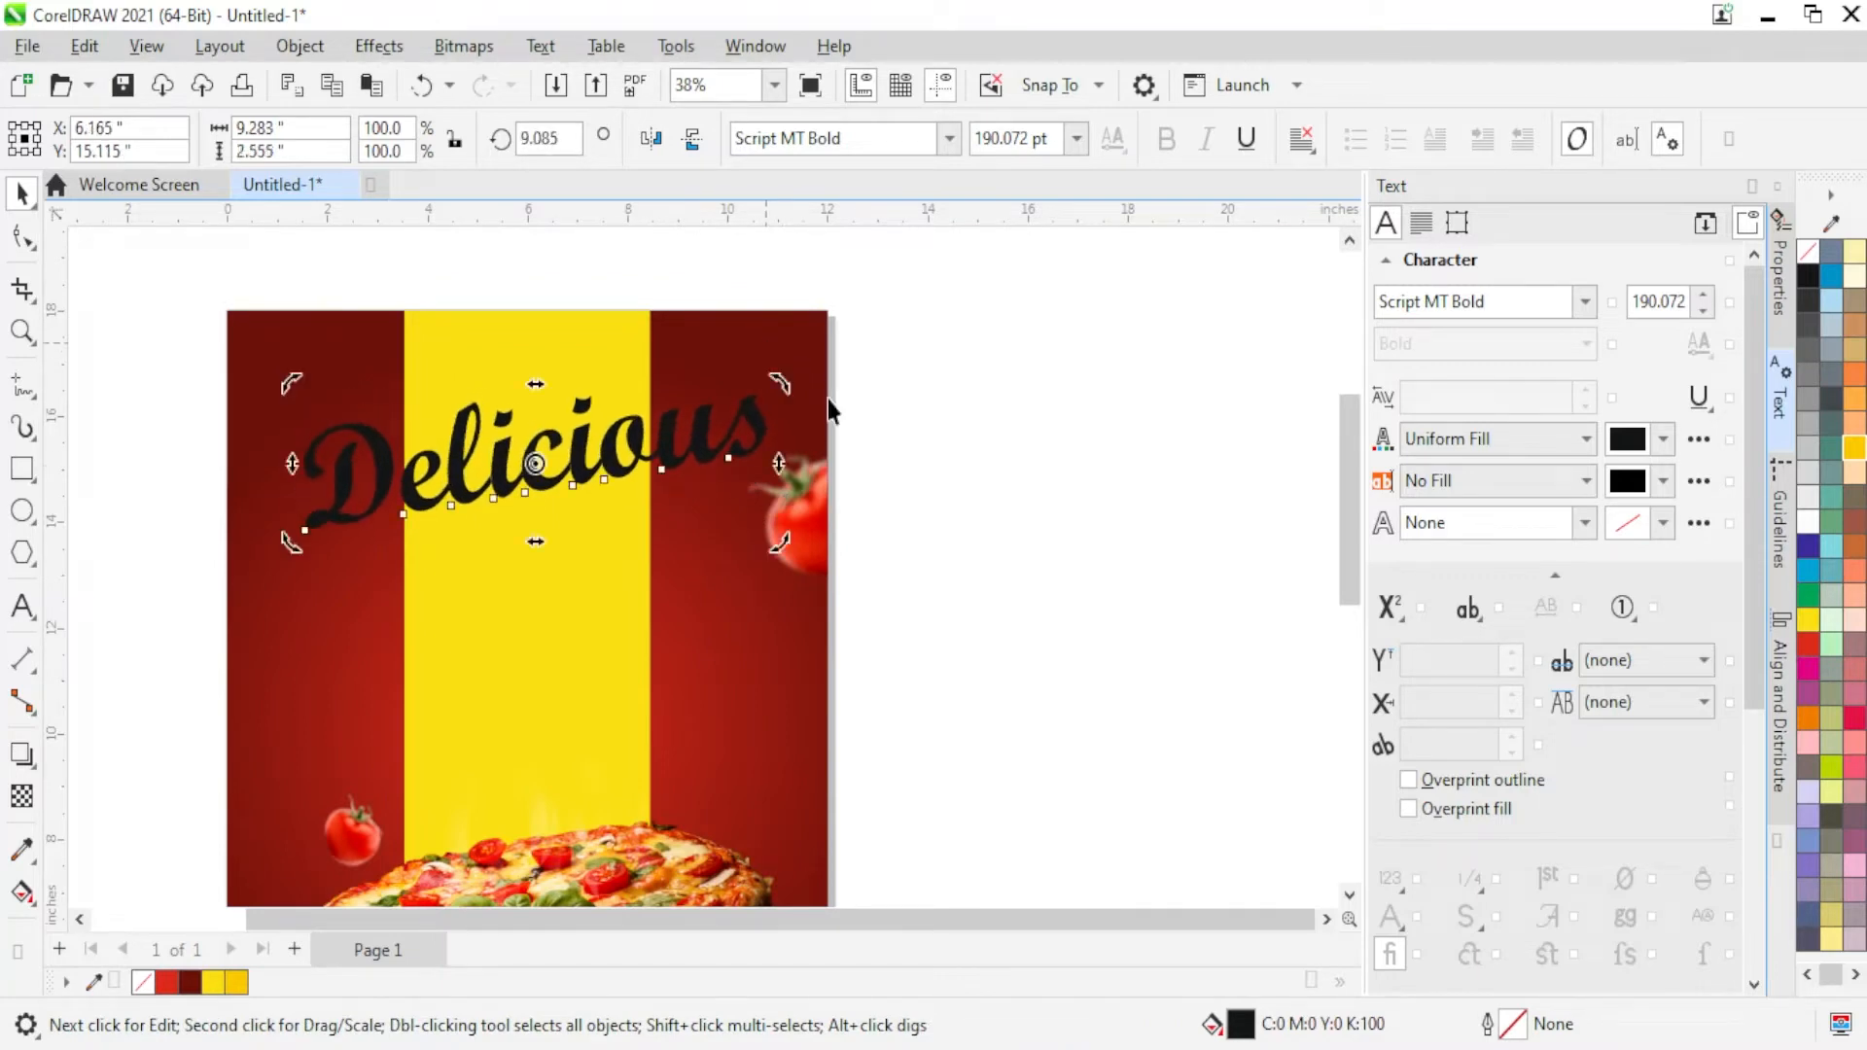
left_click(1807, 650)
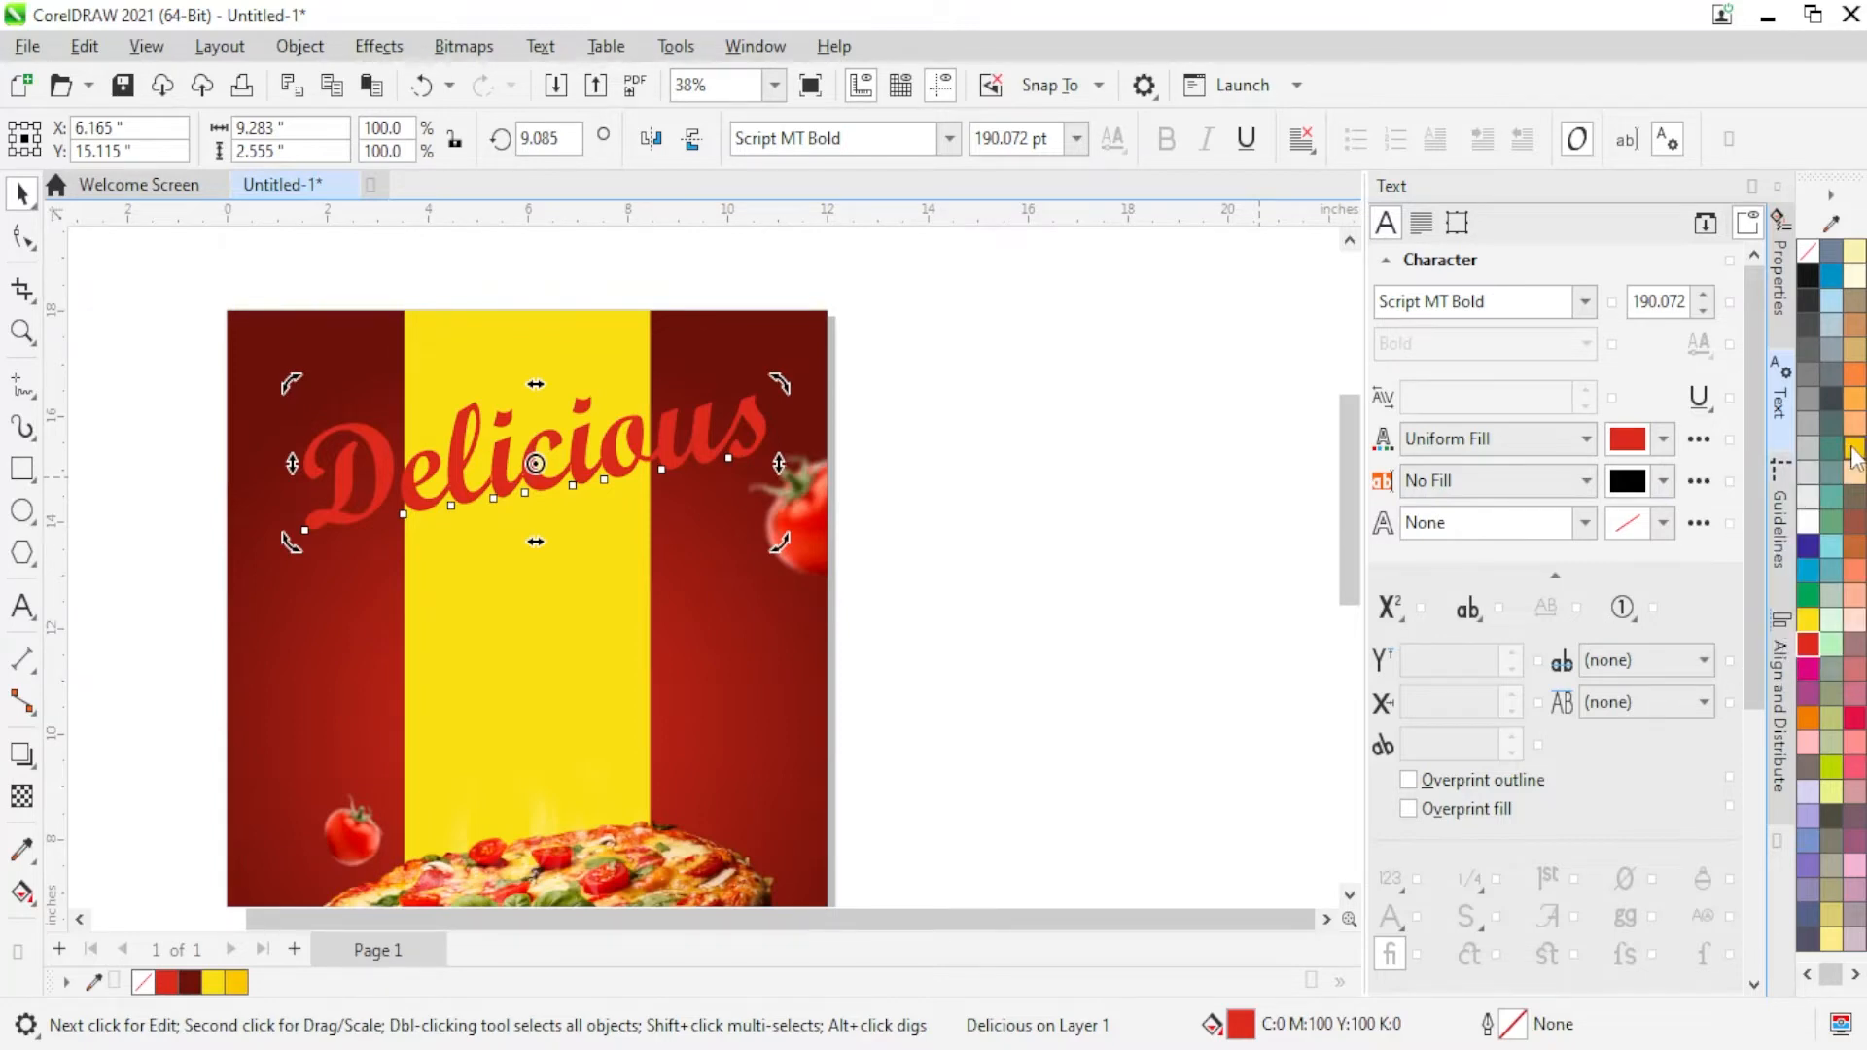
right_click(1811, 625)
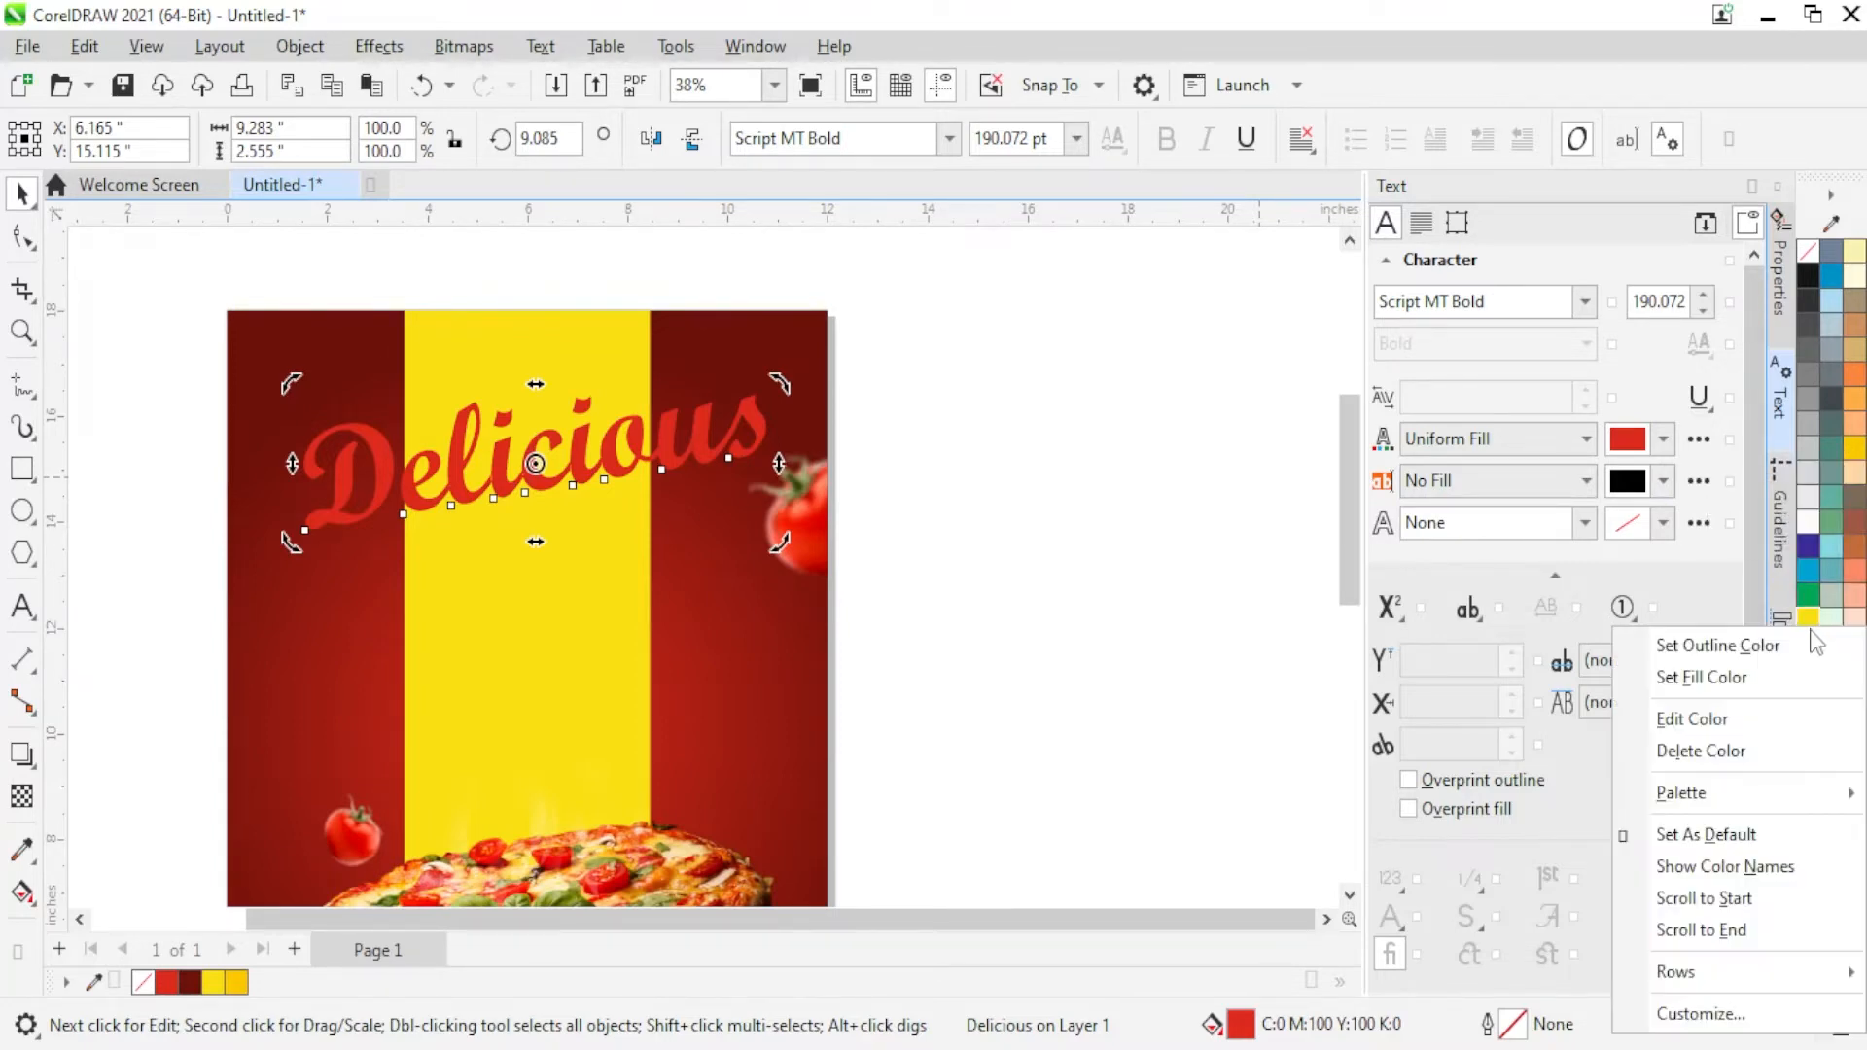
left_click(1713, 646)
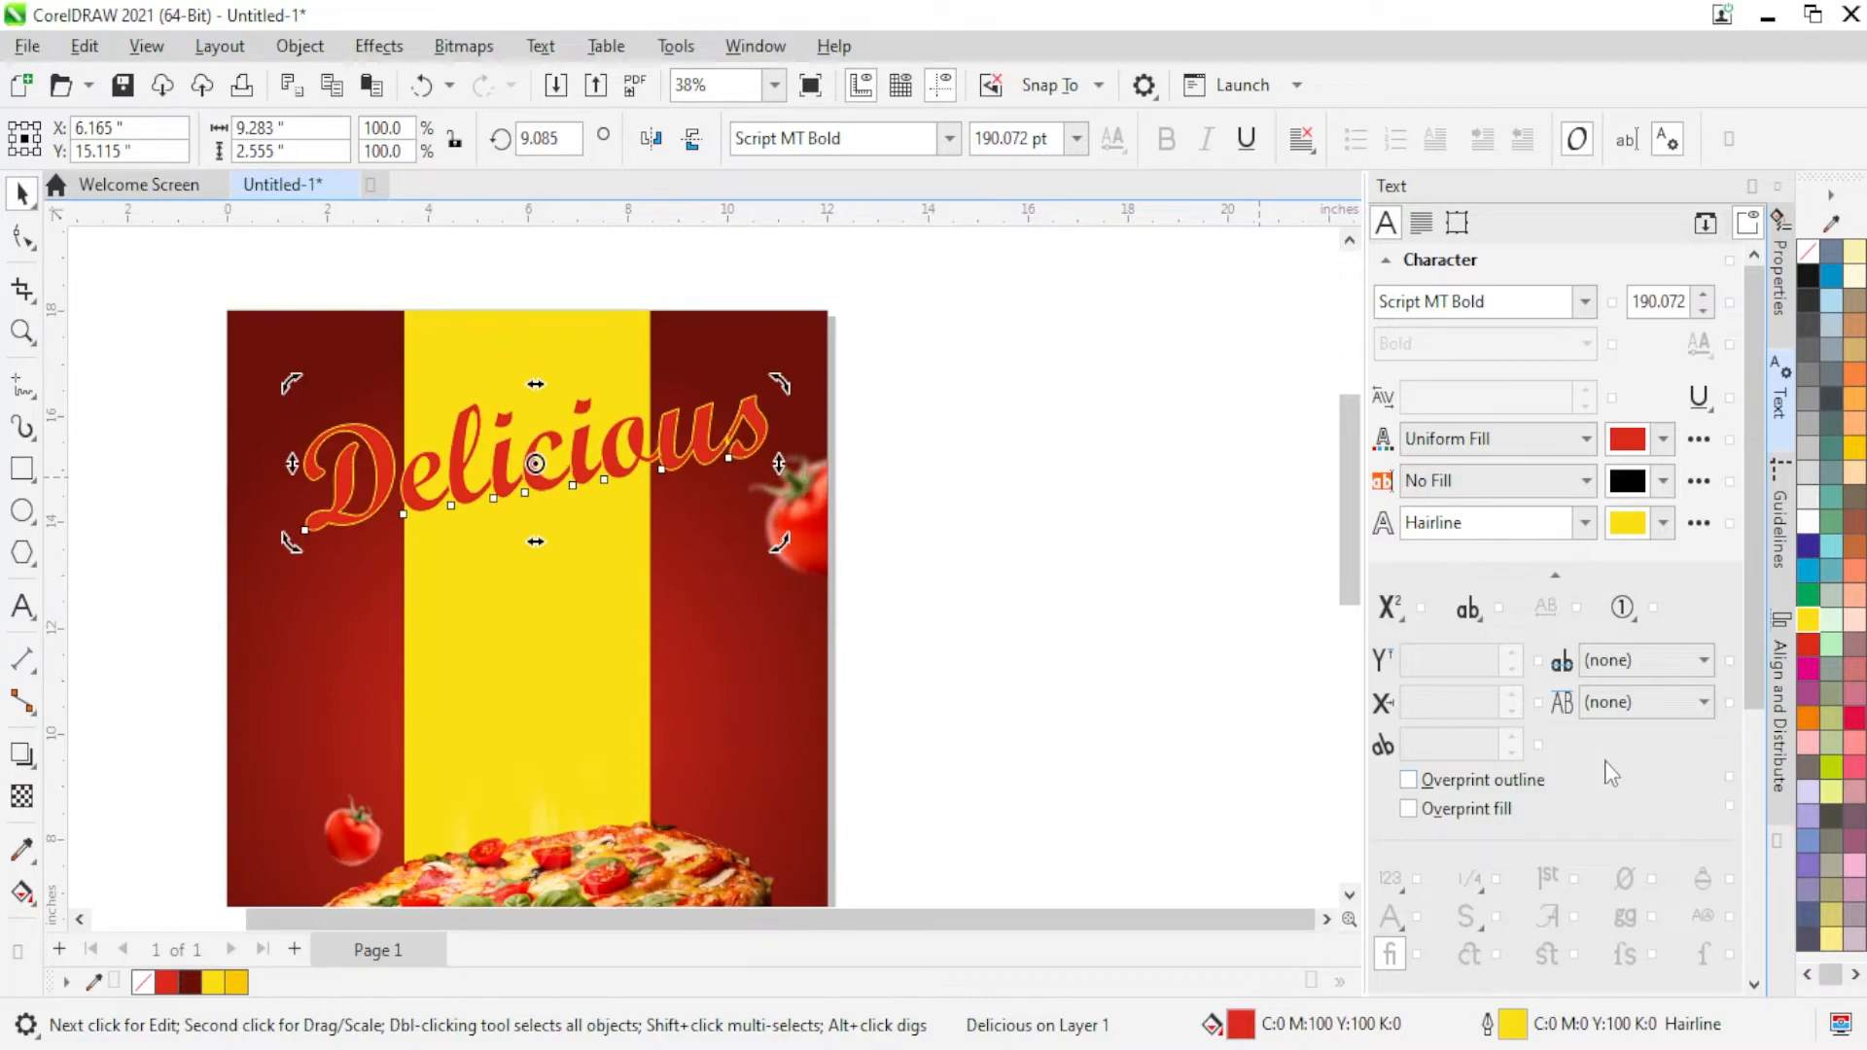
Step: Set the Delicious text's outline width to 10 points and put the outline behind the fill
double_click(1511, 1033)
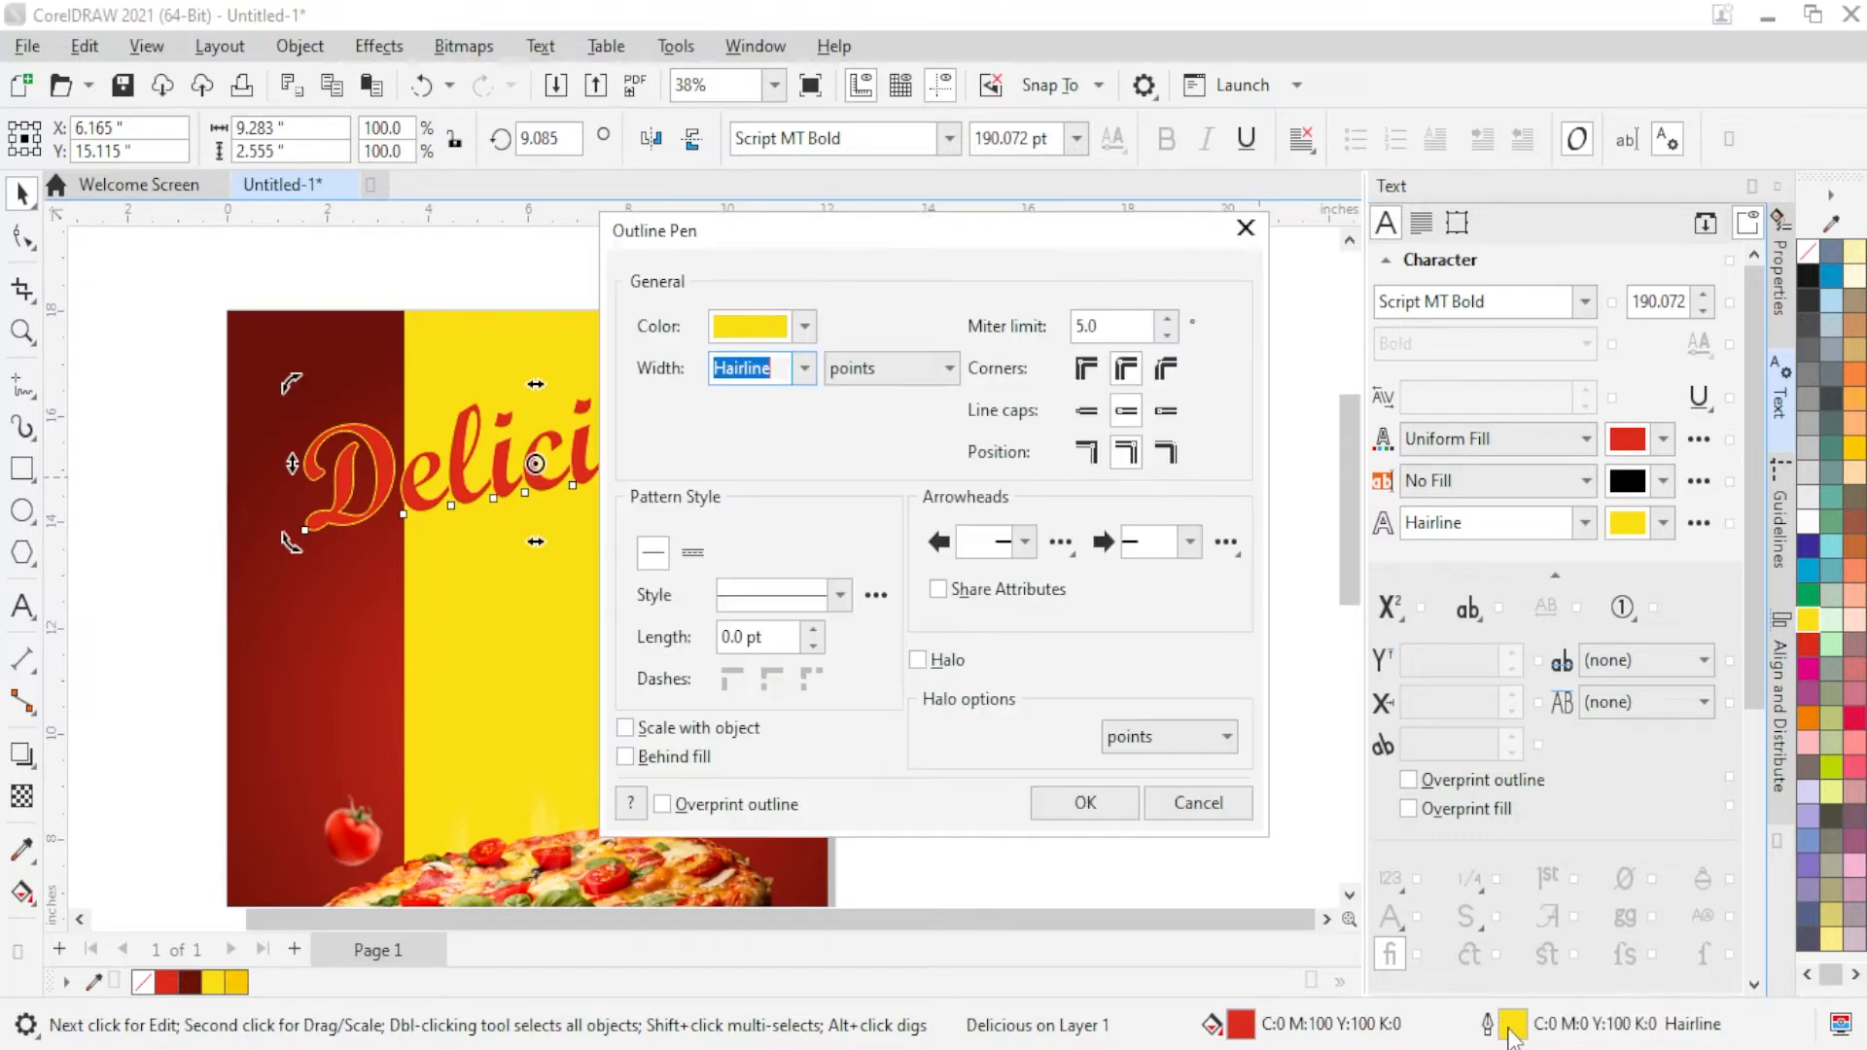
type("10")
left_click(660, 754)
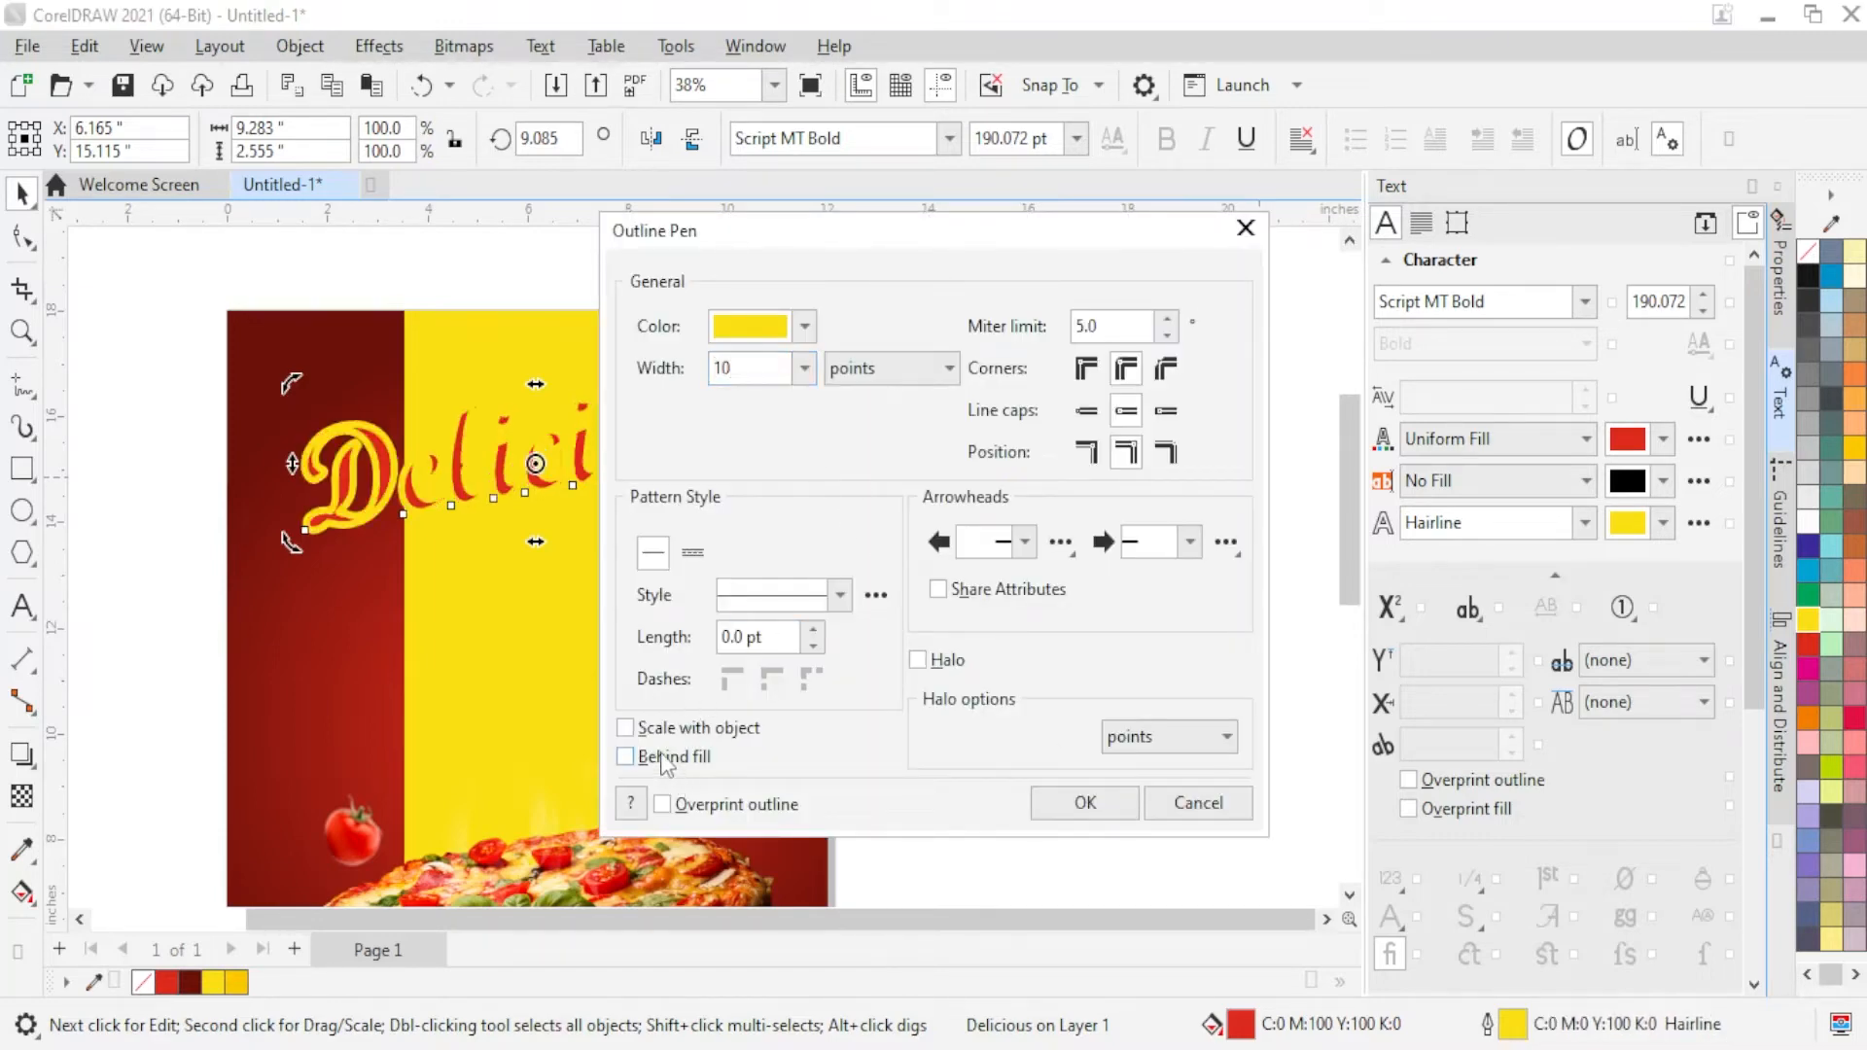
left_click(1124, 799)
left_click(1058, 743)
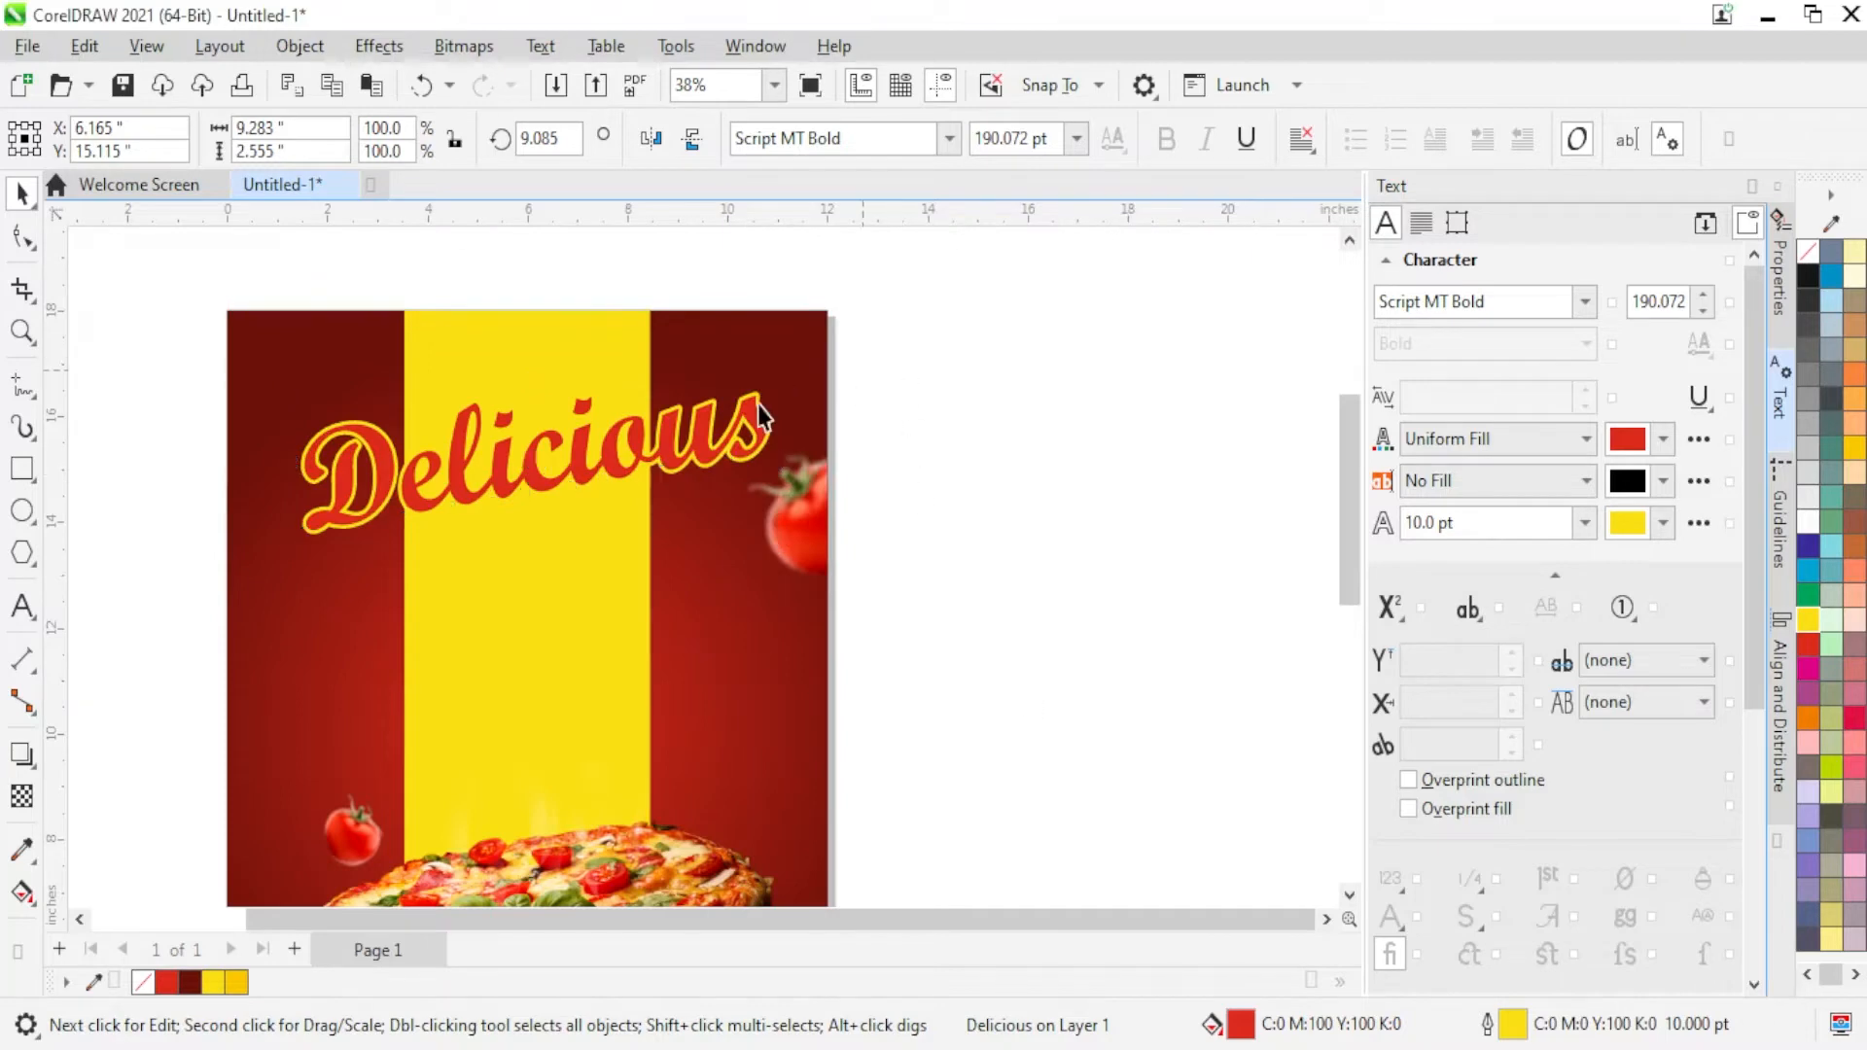
Step: Duplicate the Delicious text directly below the original and change the copy's wording to "Pizza"
left_click(613, 446)
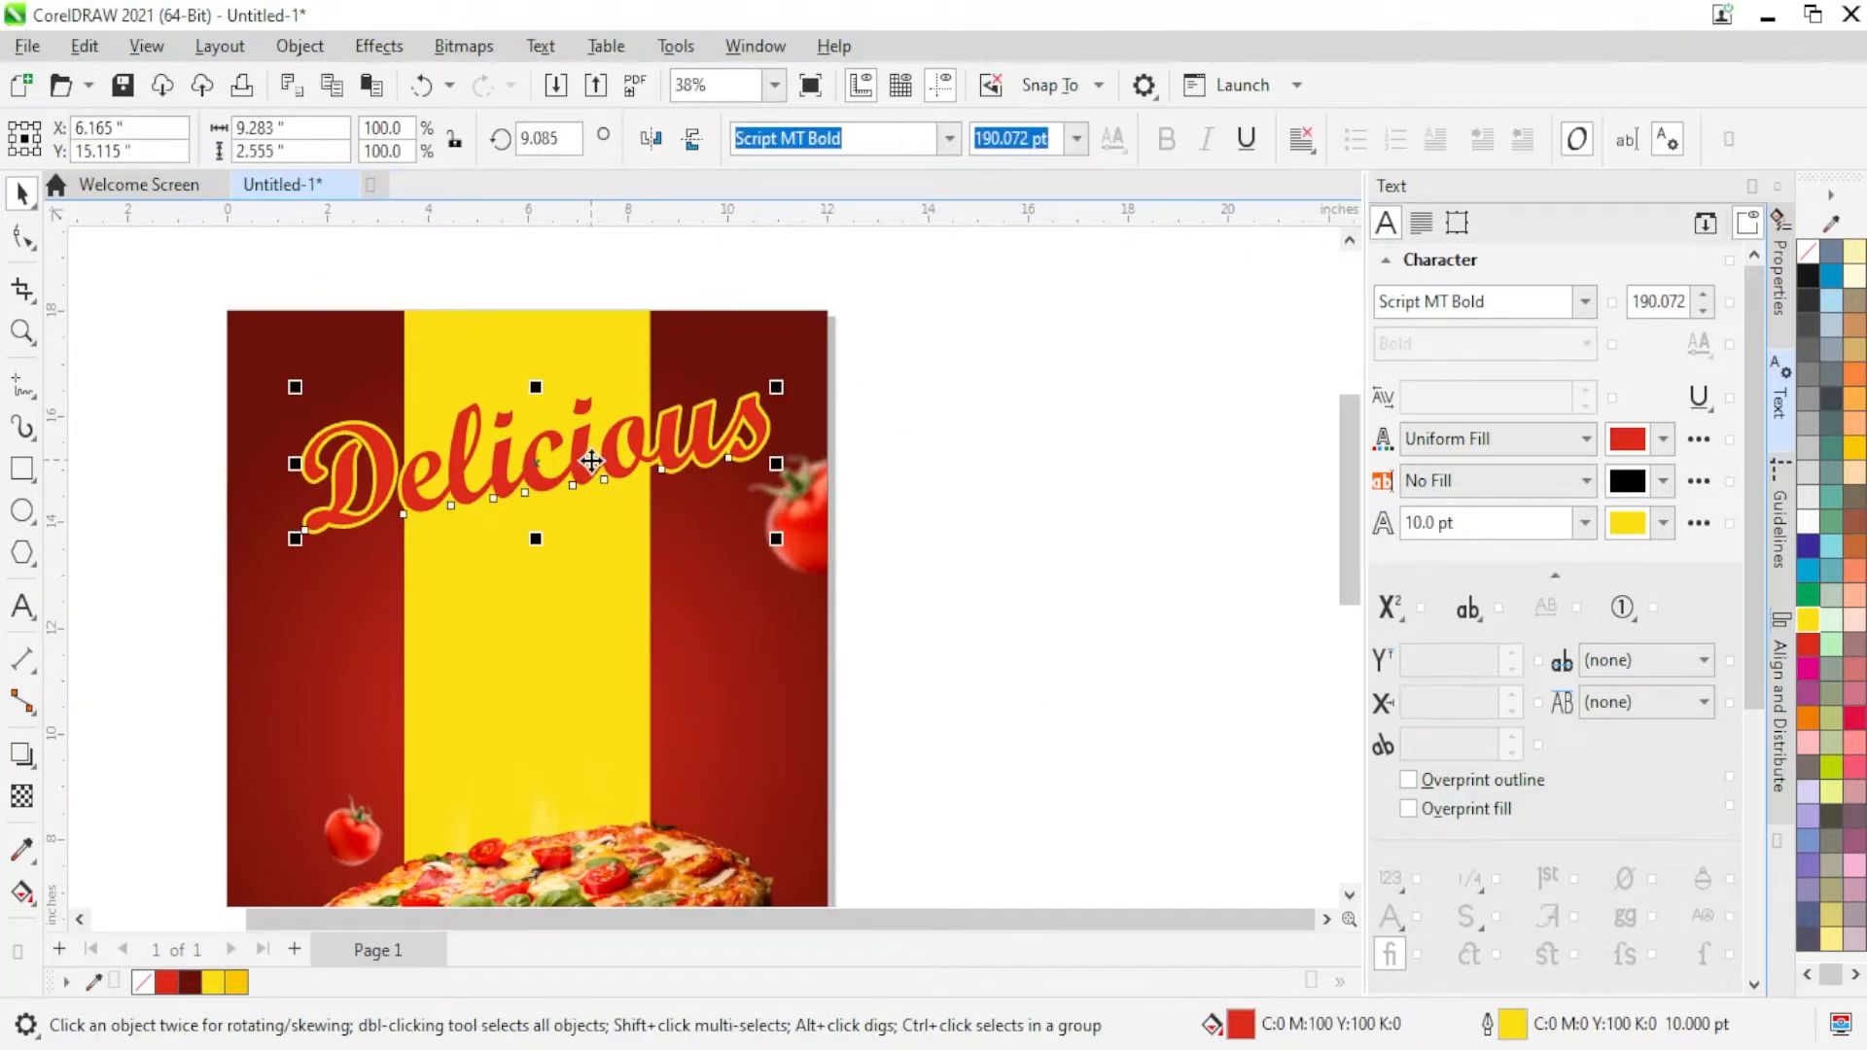
left_click_drag(594, 472, 581, 581)
double_click(581, 581)
key("ctrl+a")
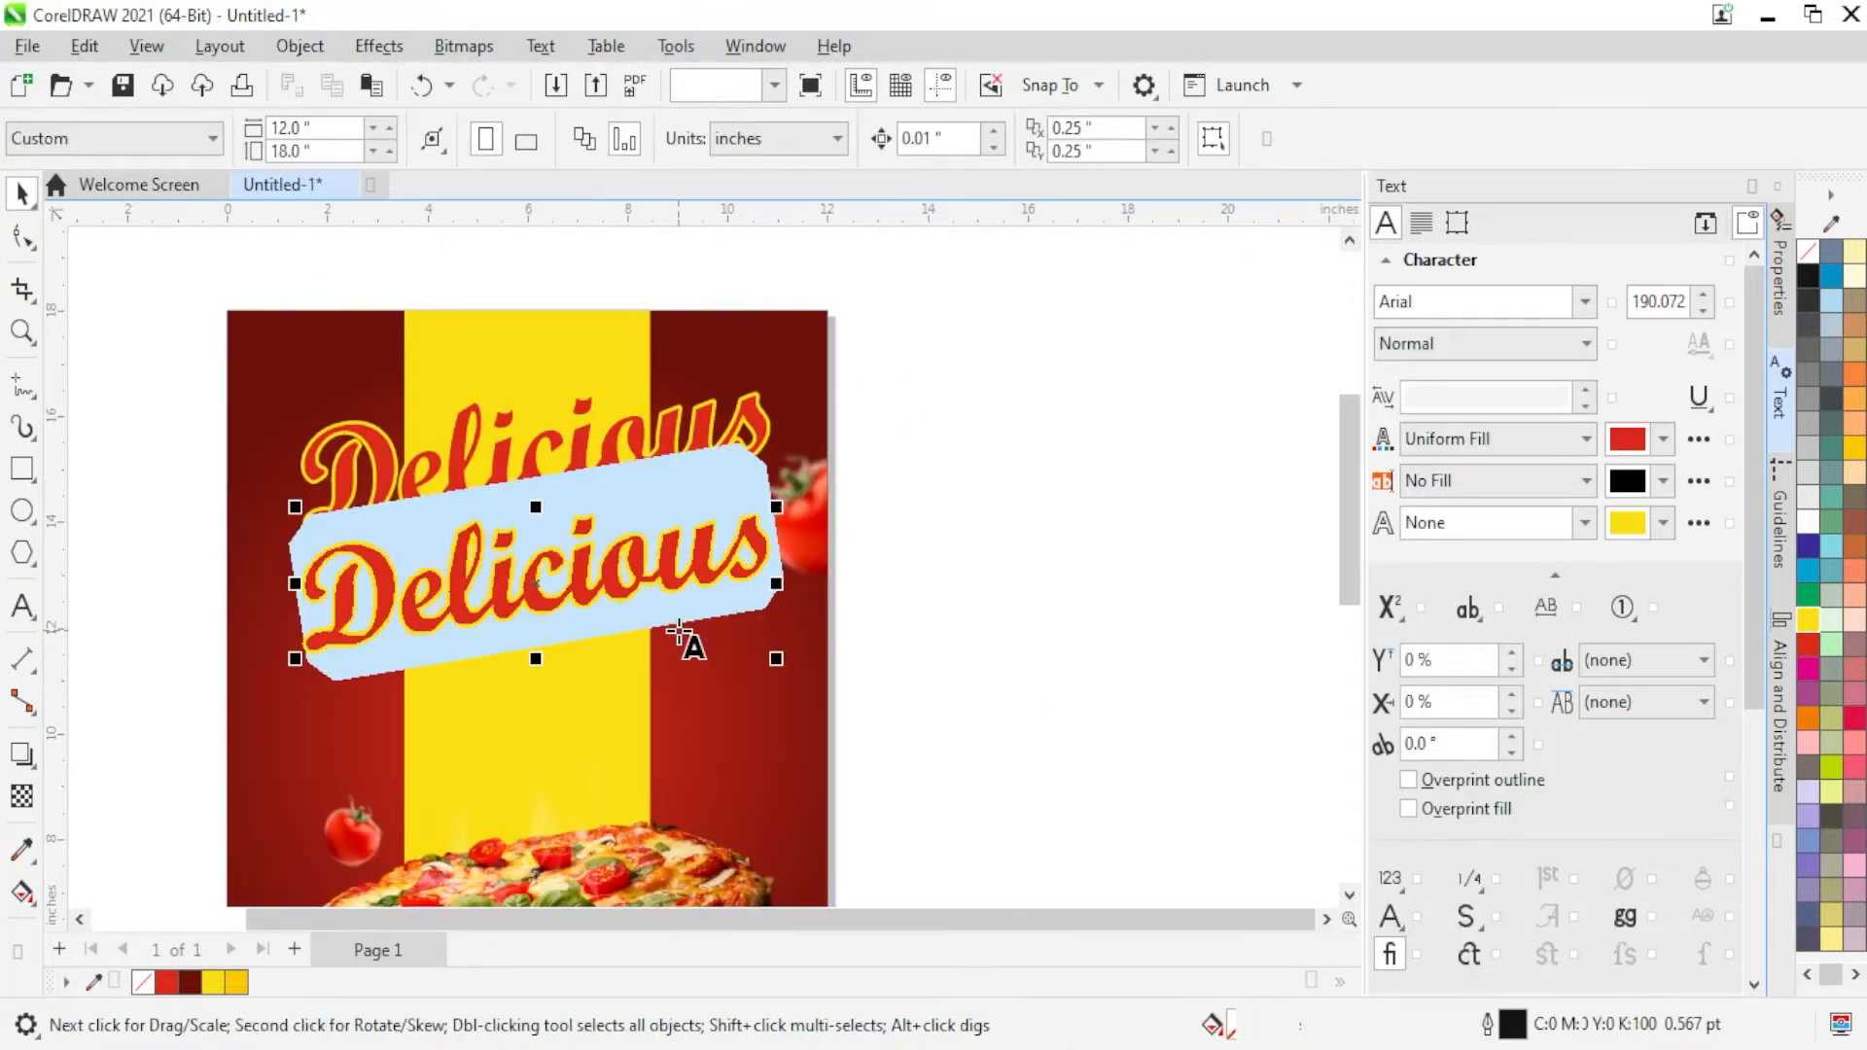
type("Pizza")
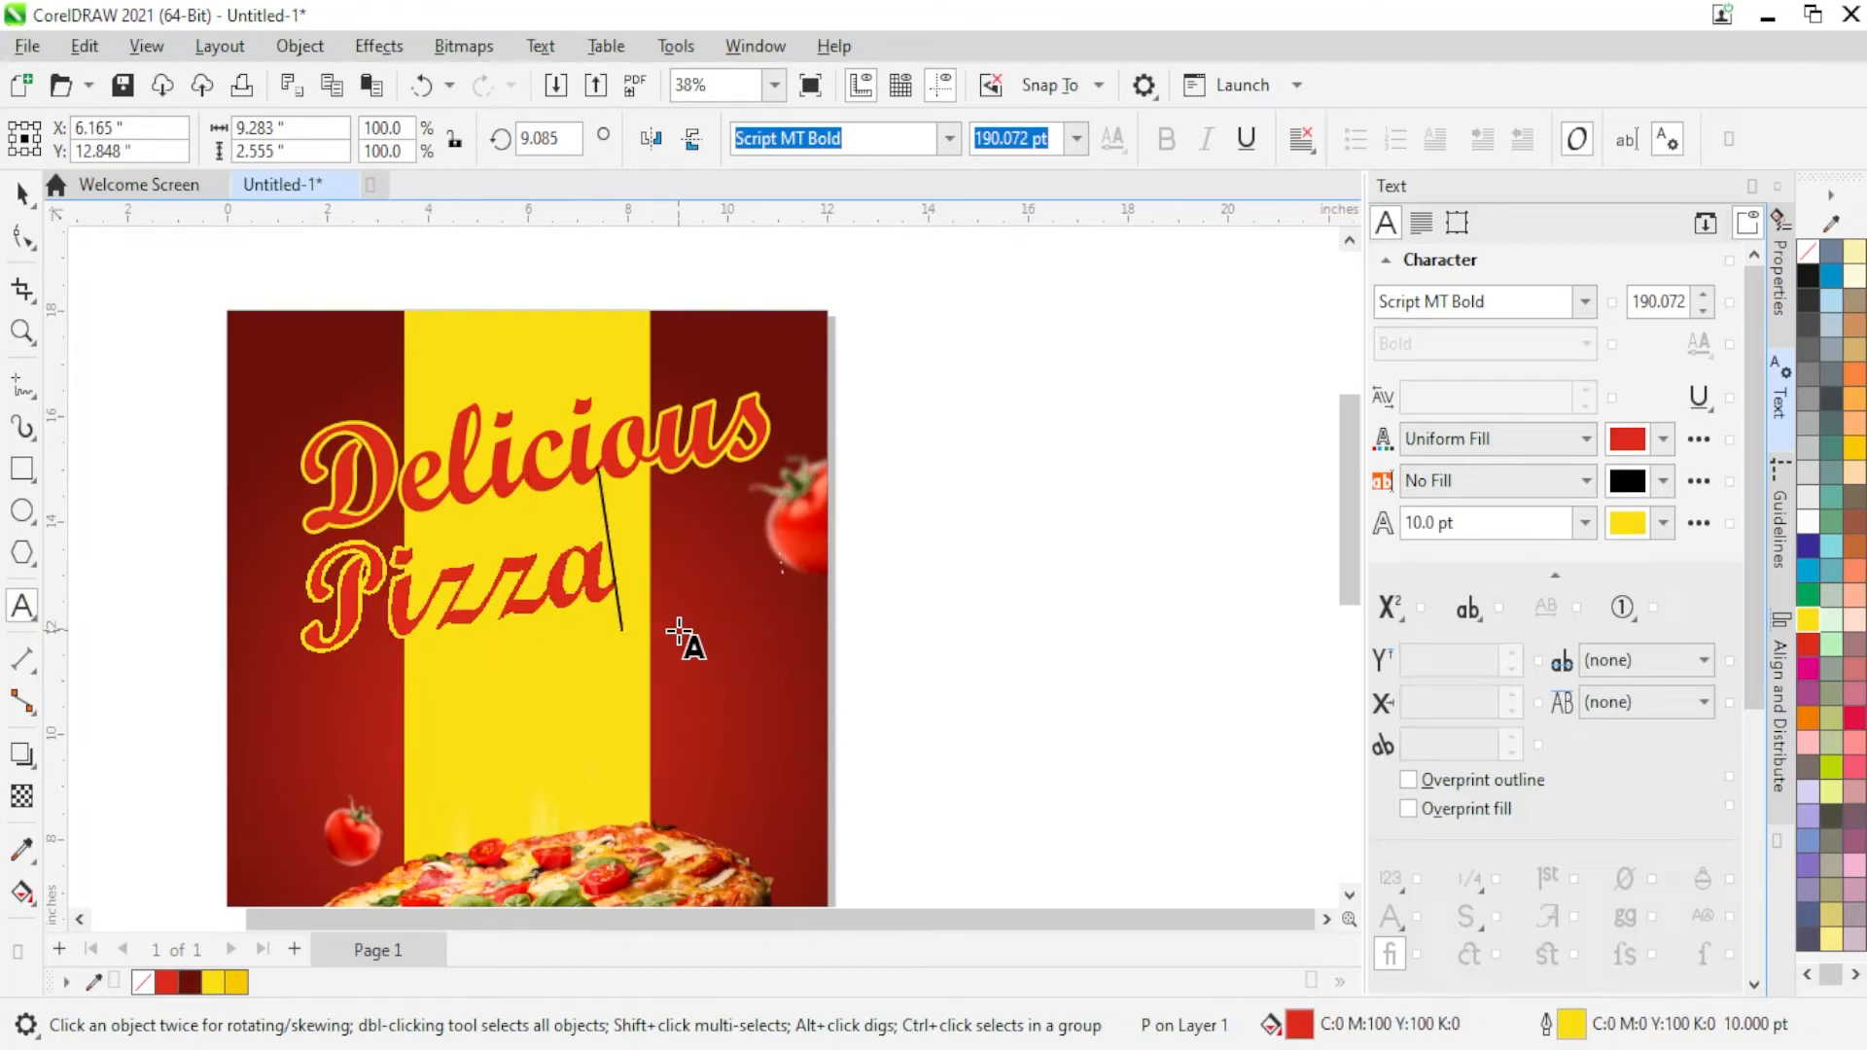
key("Escape")
key("space")
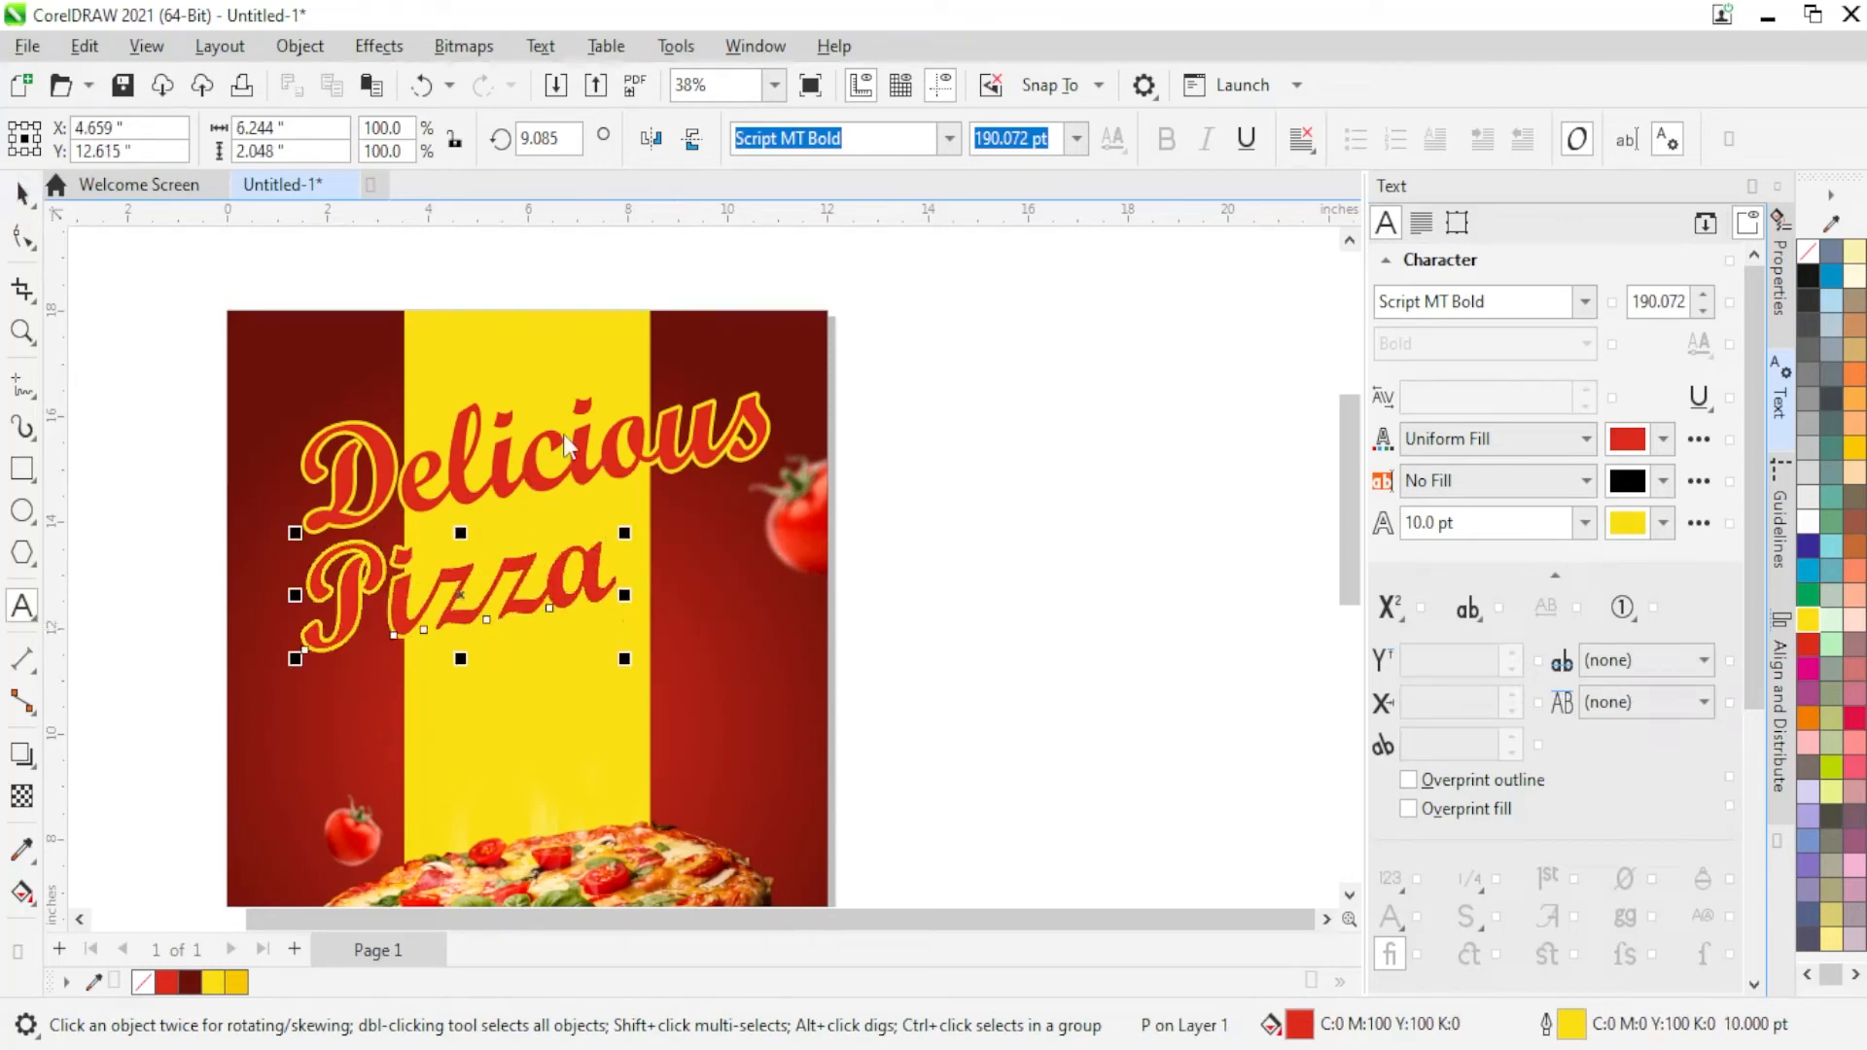
Step: Set the Pizza text in Belwe Bd BT with all caps and enlarge it to about 237 pt
left_click(1585, 301)
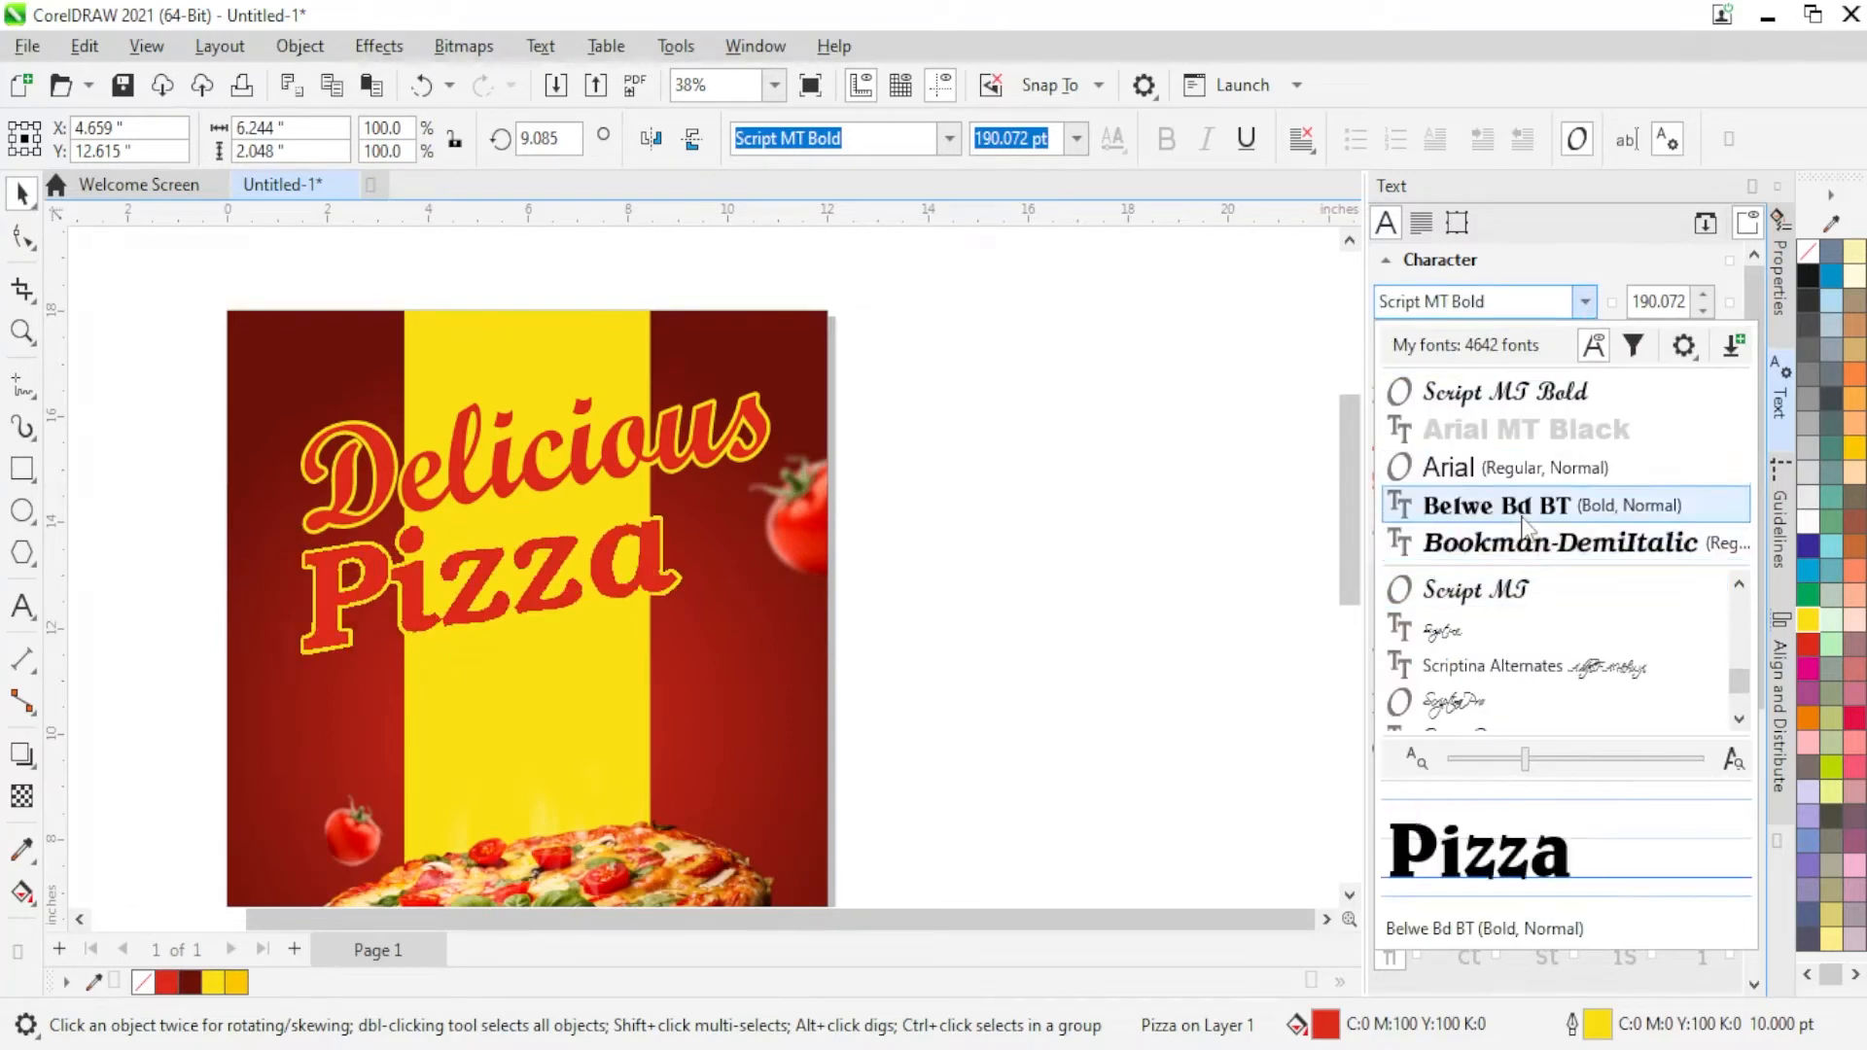
key("Escape")
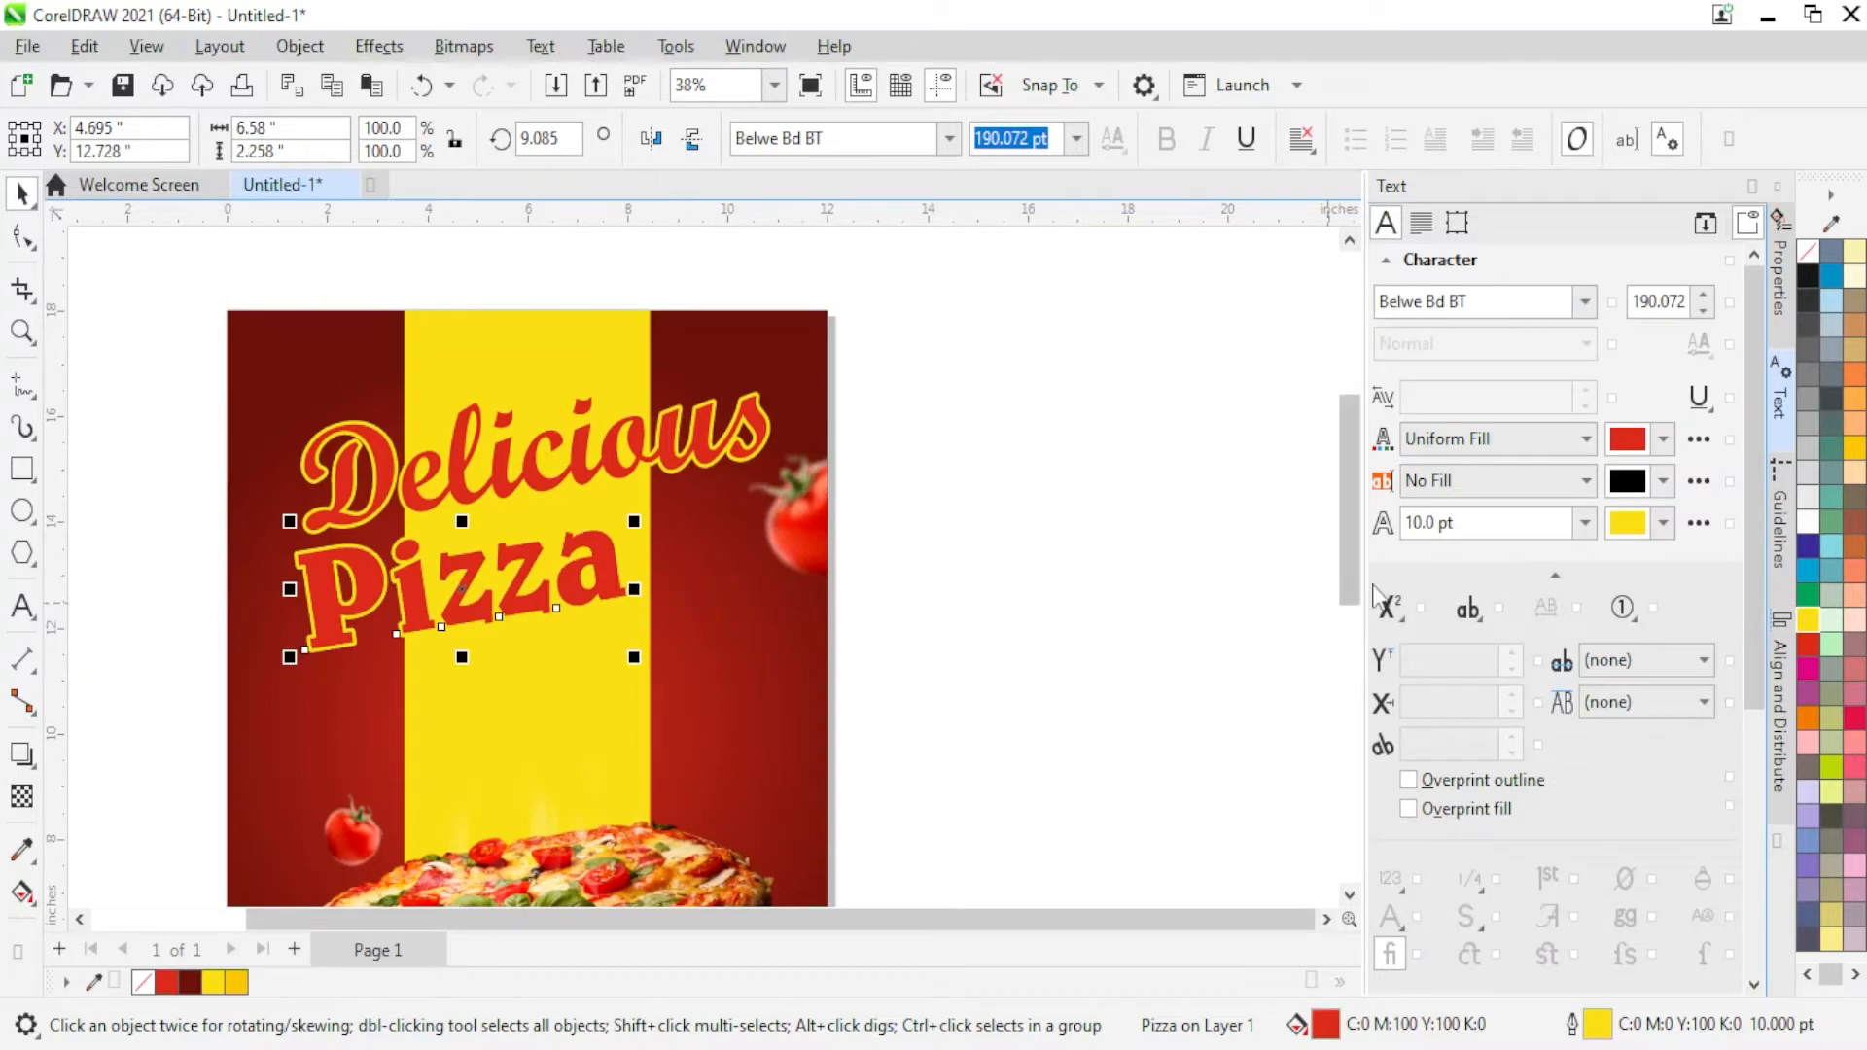
left_click(1468, 608)
left_click(1522, 675)
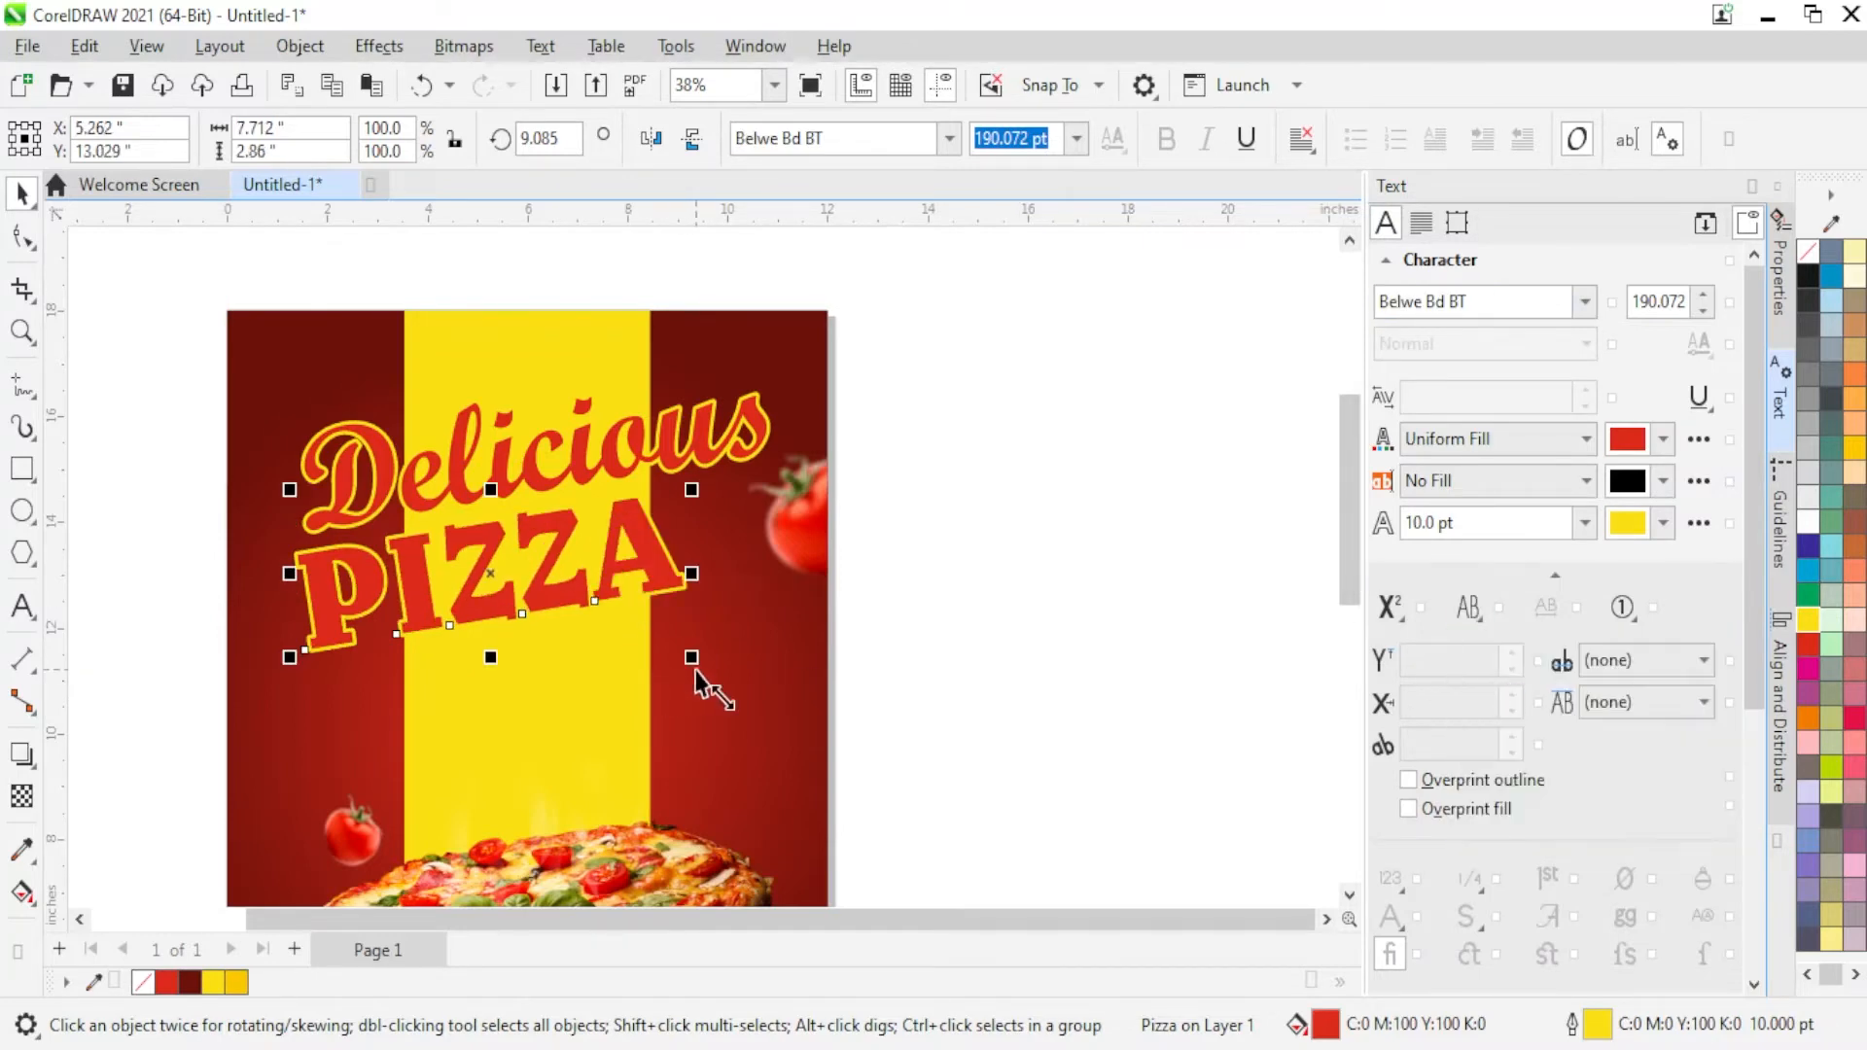
left_click_drag(696, 671, 791, 696)
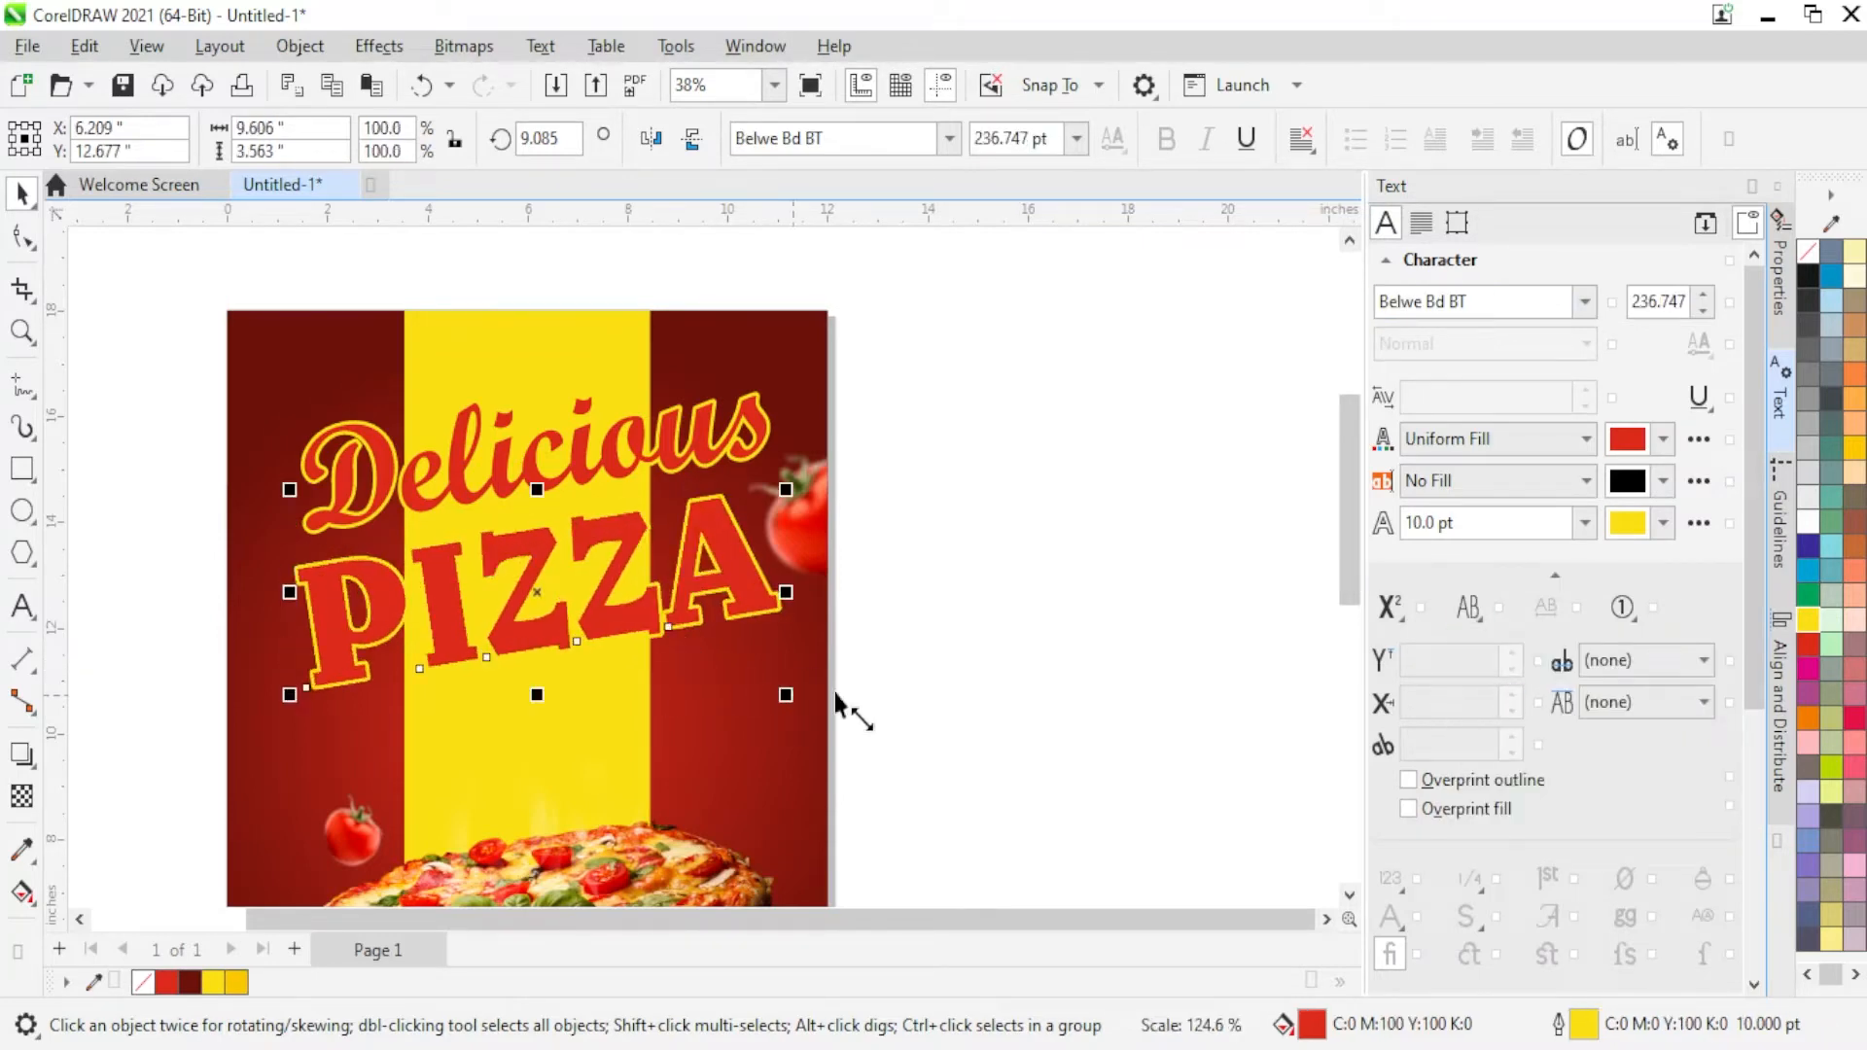
Step: Fill the PIZZA text with white and color its outline with the document's red
left_click(1808, 526)
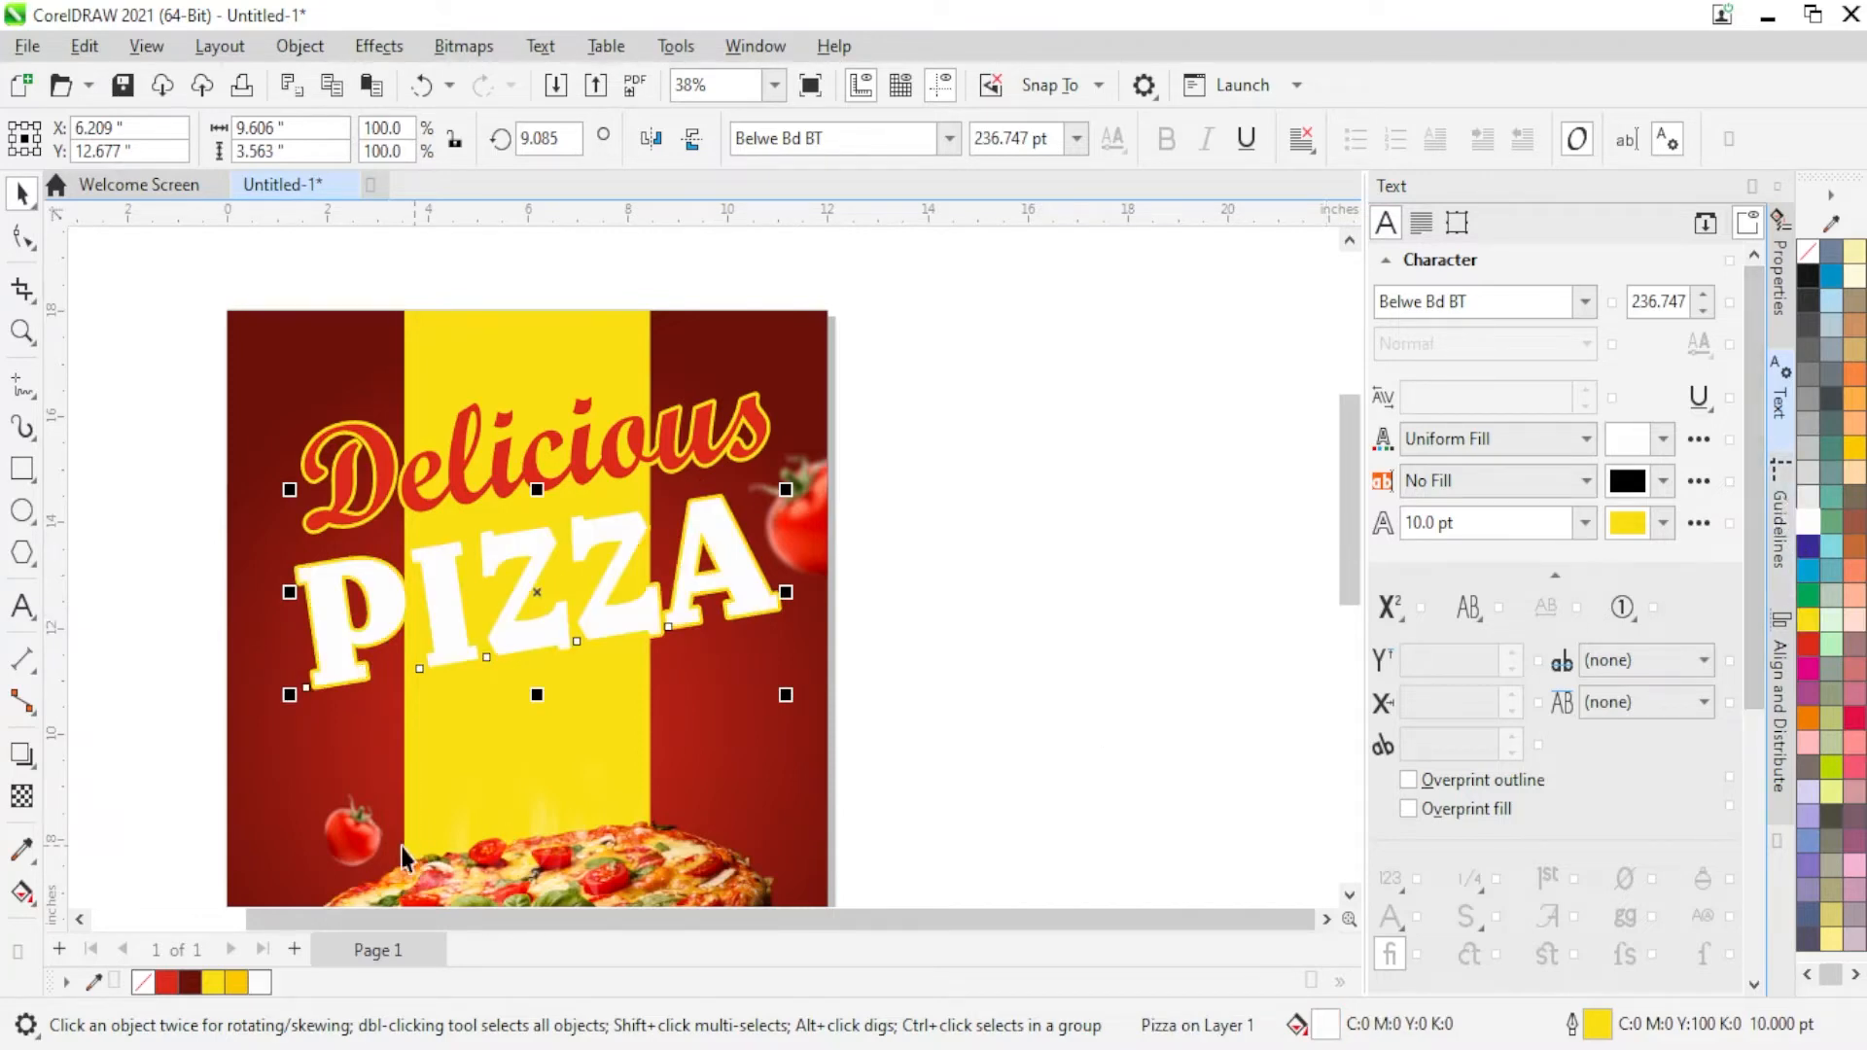
right_click(166, 982)
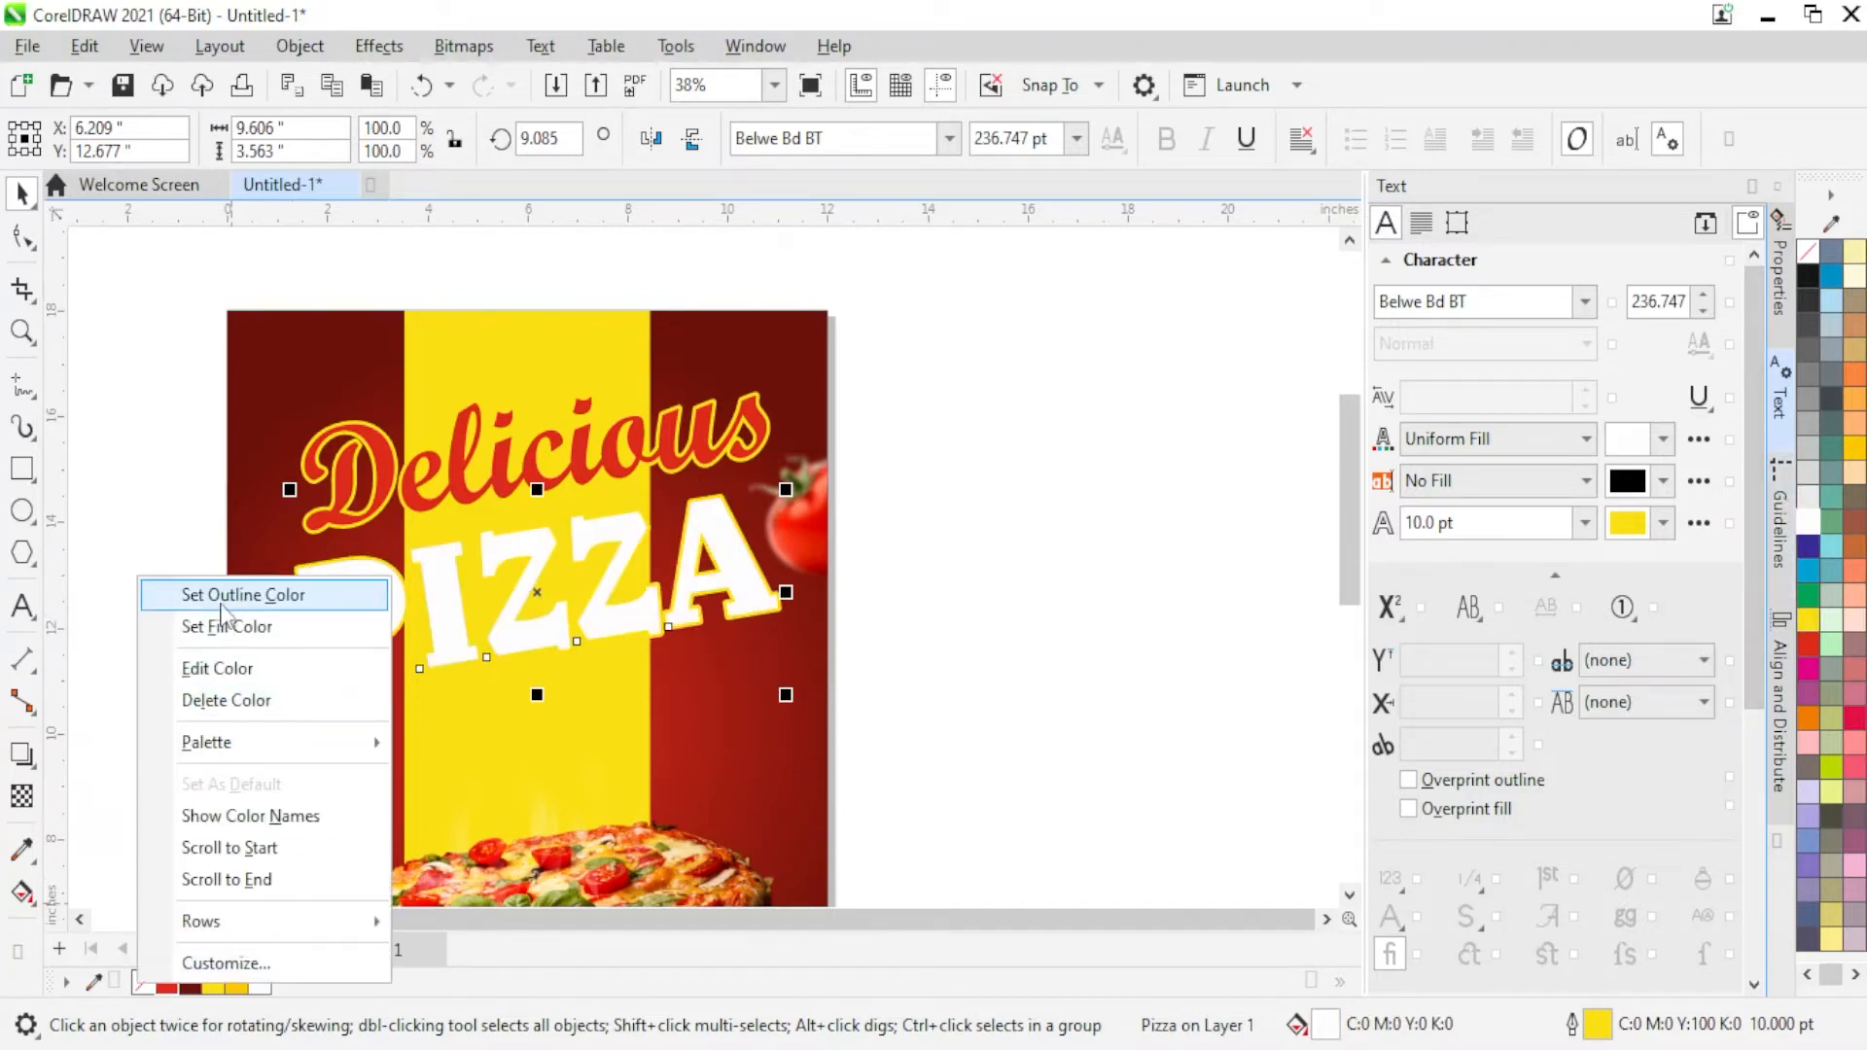
left_click(249, 597)
left_click(841, 525)
Step: Move the Delicious and PIZZA texts together lower on the poster, closer to the pizza
scroll(669, 389, "down", 4)
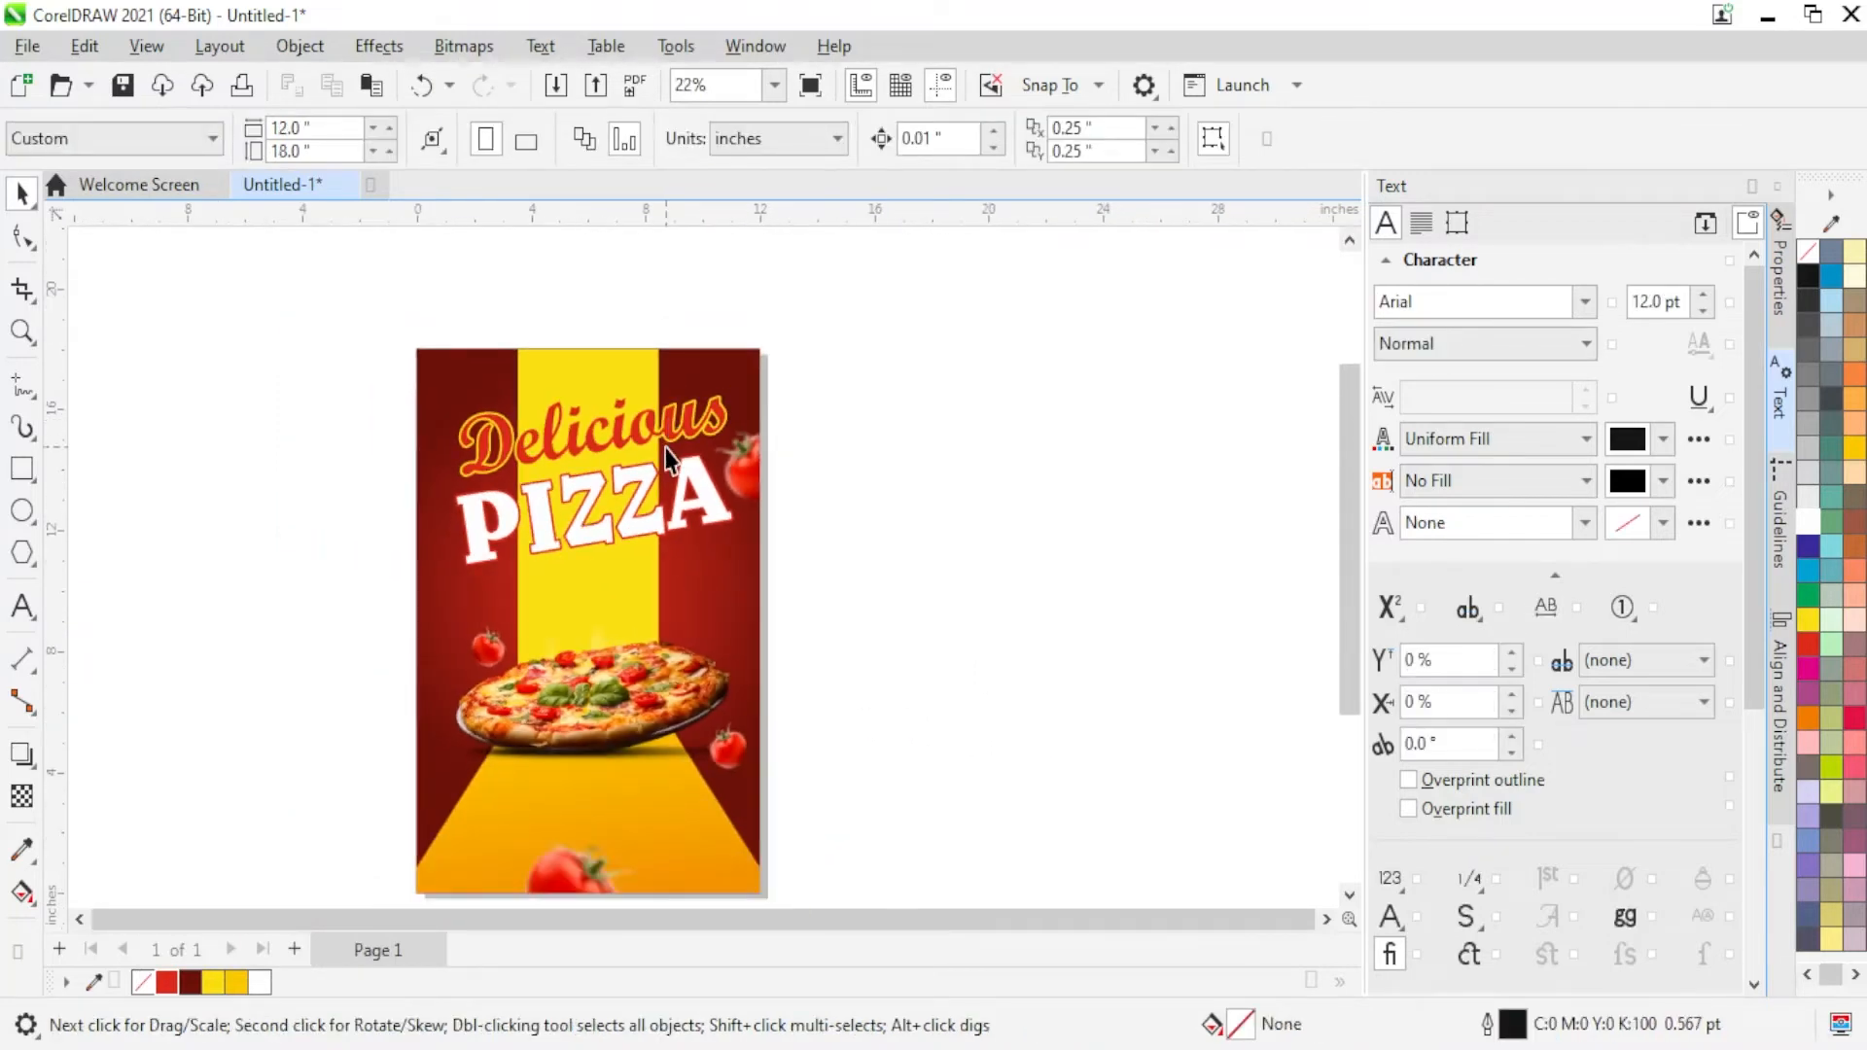
scroll(667, 453, "up", 3)
scroll(667, 453, "up", 1)
left_click_drag(614, 408, 601, 420)
left_click(537, 510, "shift")
left_click_drag(537, 509, 535, 572)
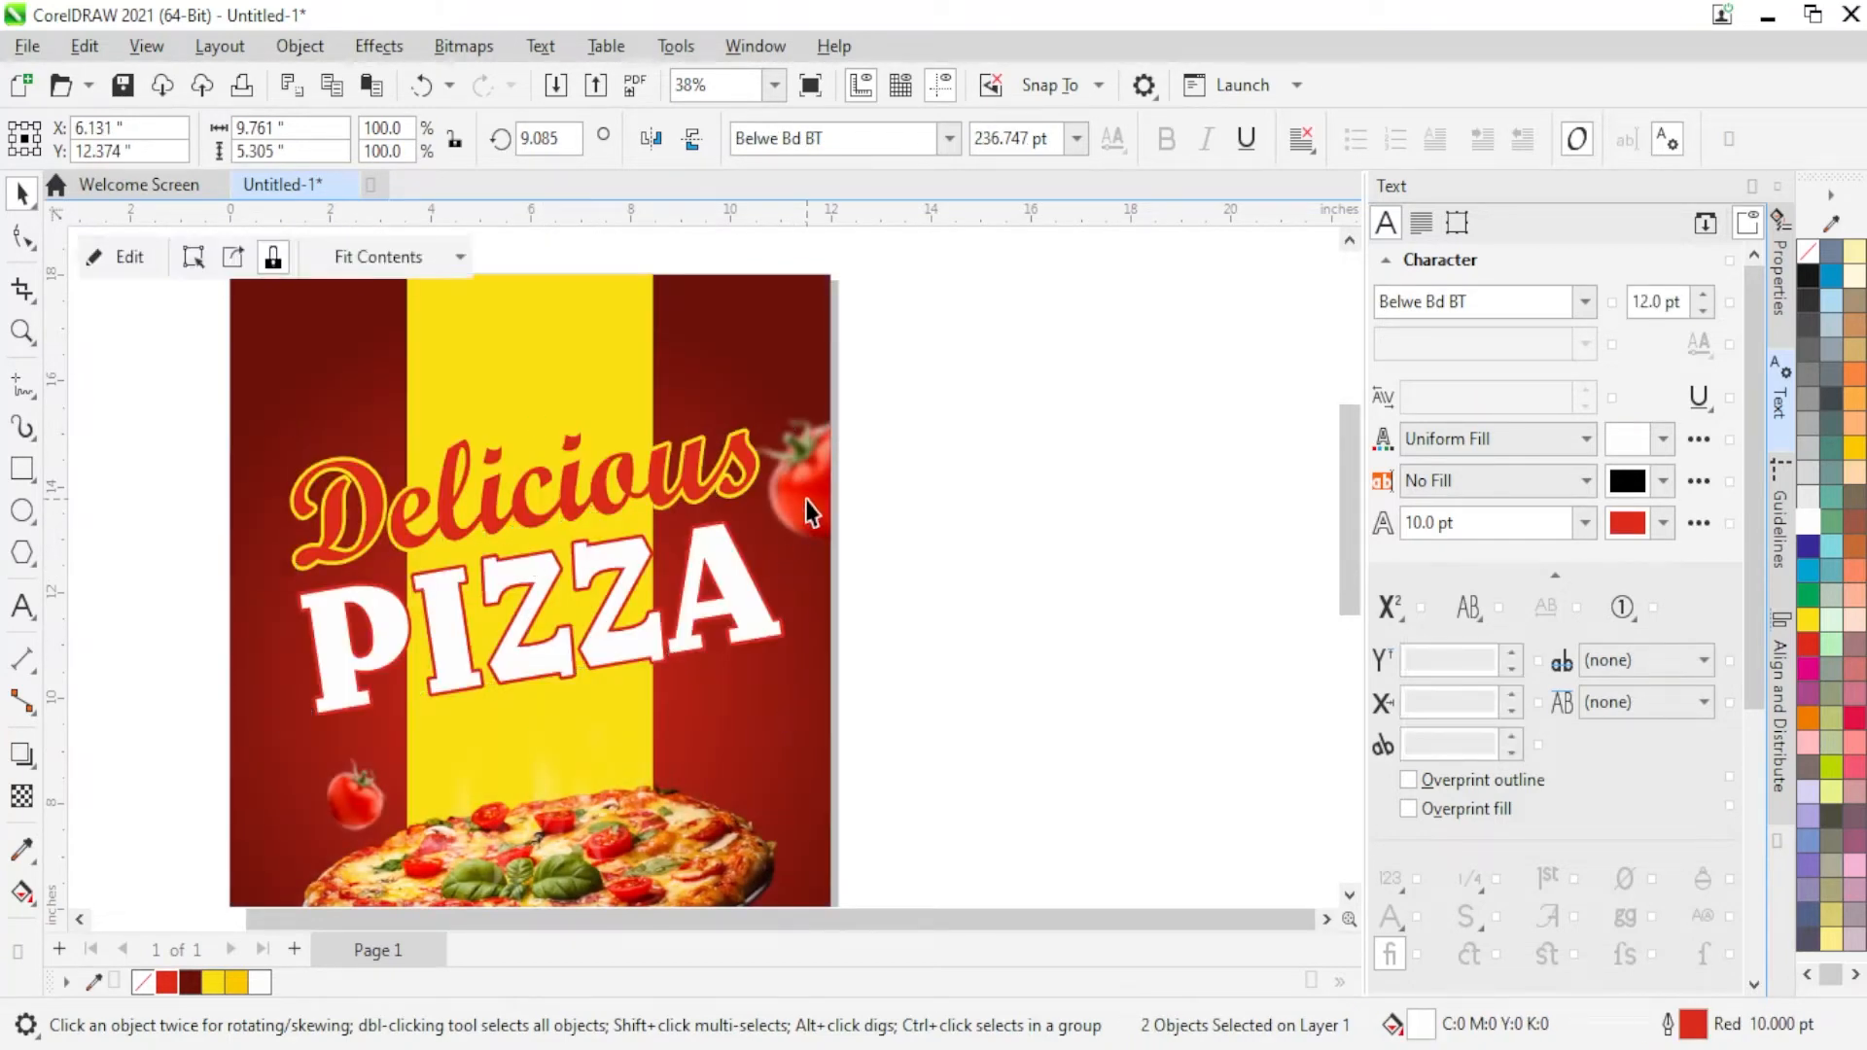
Step: Edit the background's PowerClip contents to move the tomato on the right edge down beside the PIZZA text
left_click(813, 494)
right_click(813, 492)
left_click(944, 199)
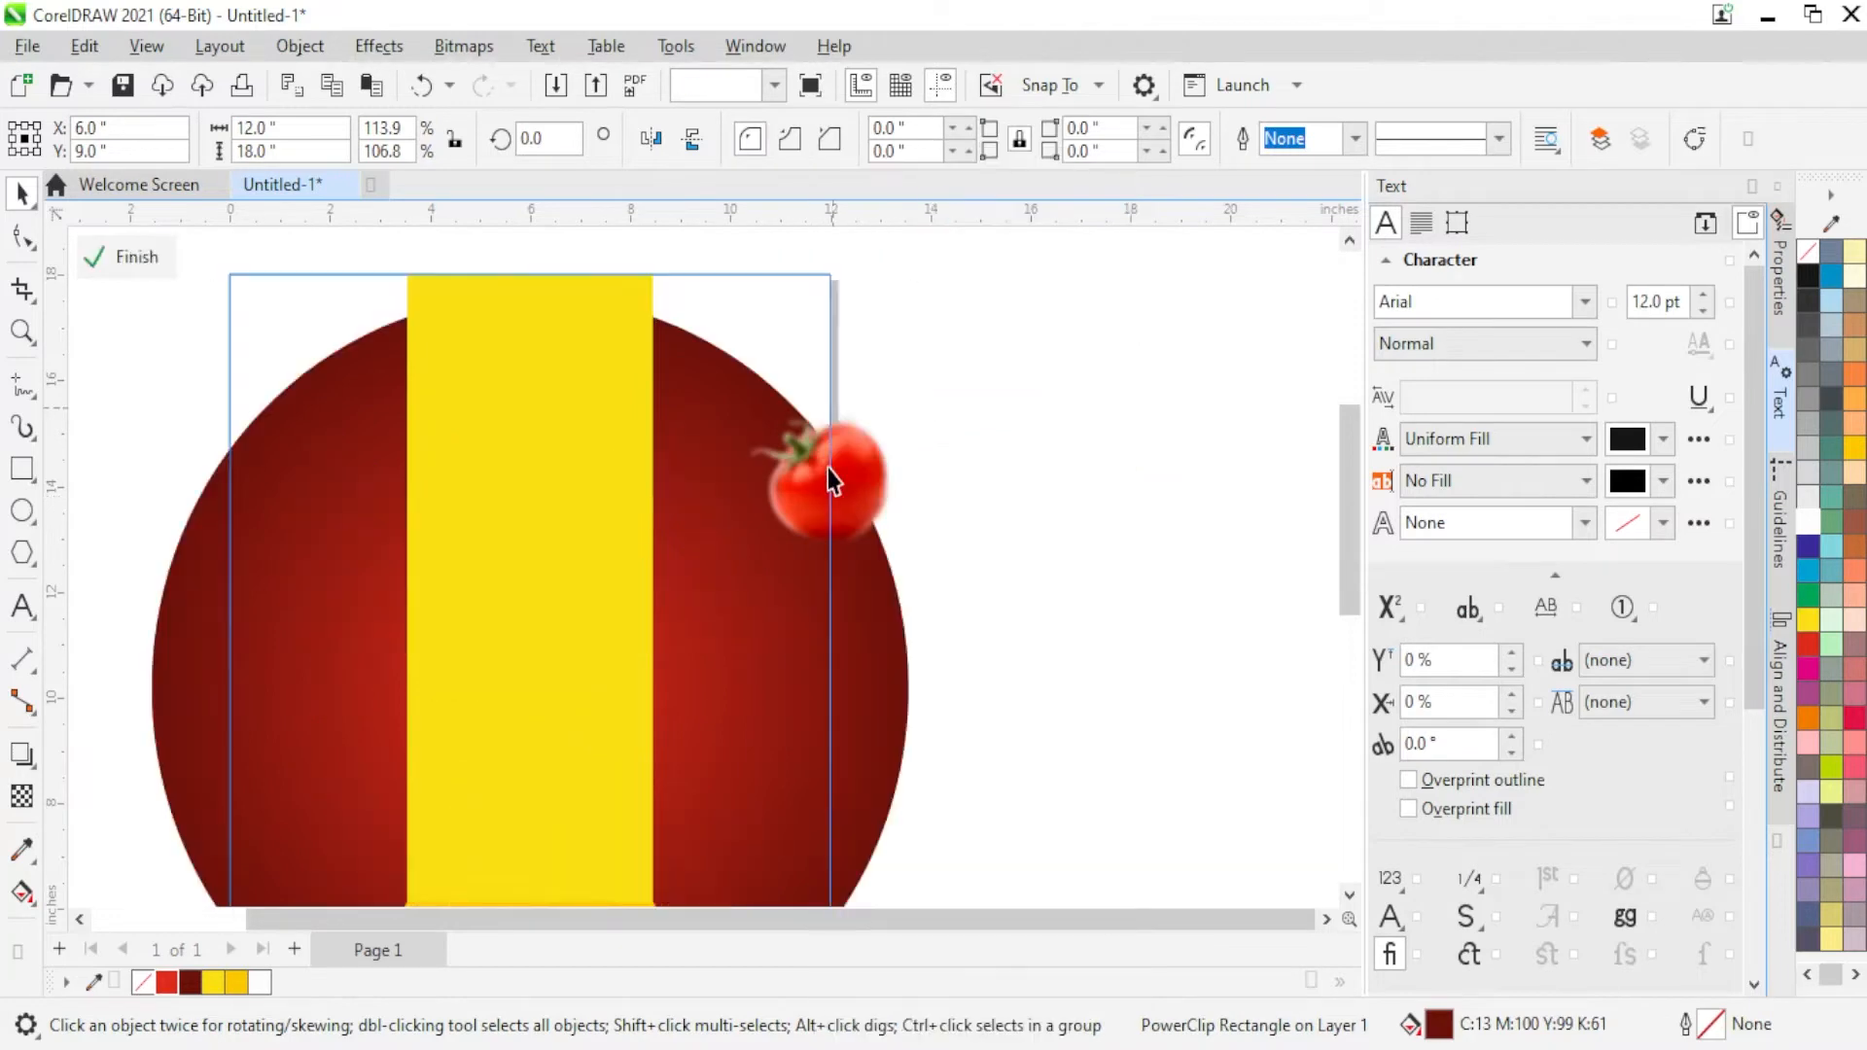
left_click(828, 476)
mouse_move(855, 471)
left_mouse_down()
mouse_move(855, 583)
mouse_move(825, 601)
left_mouse_up()
right_click(851, 575)
left_click(839, 594)
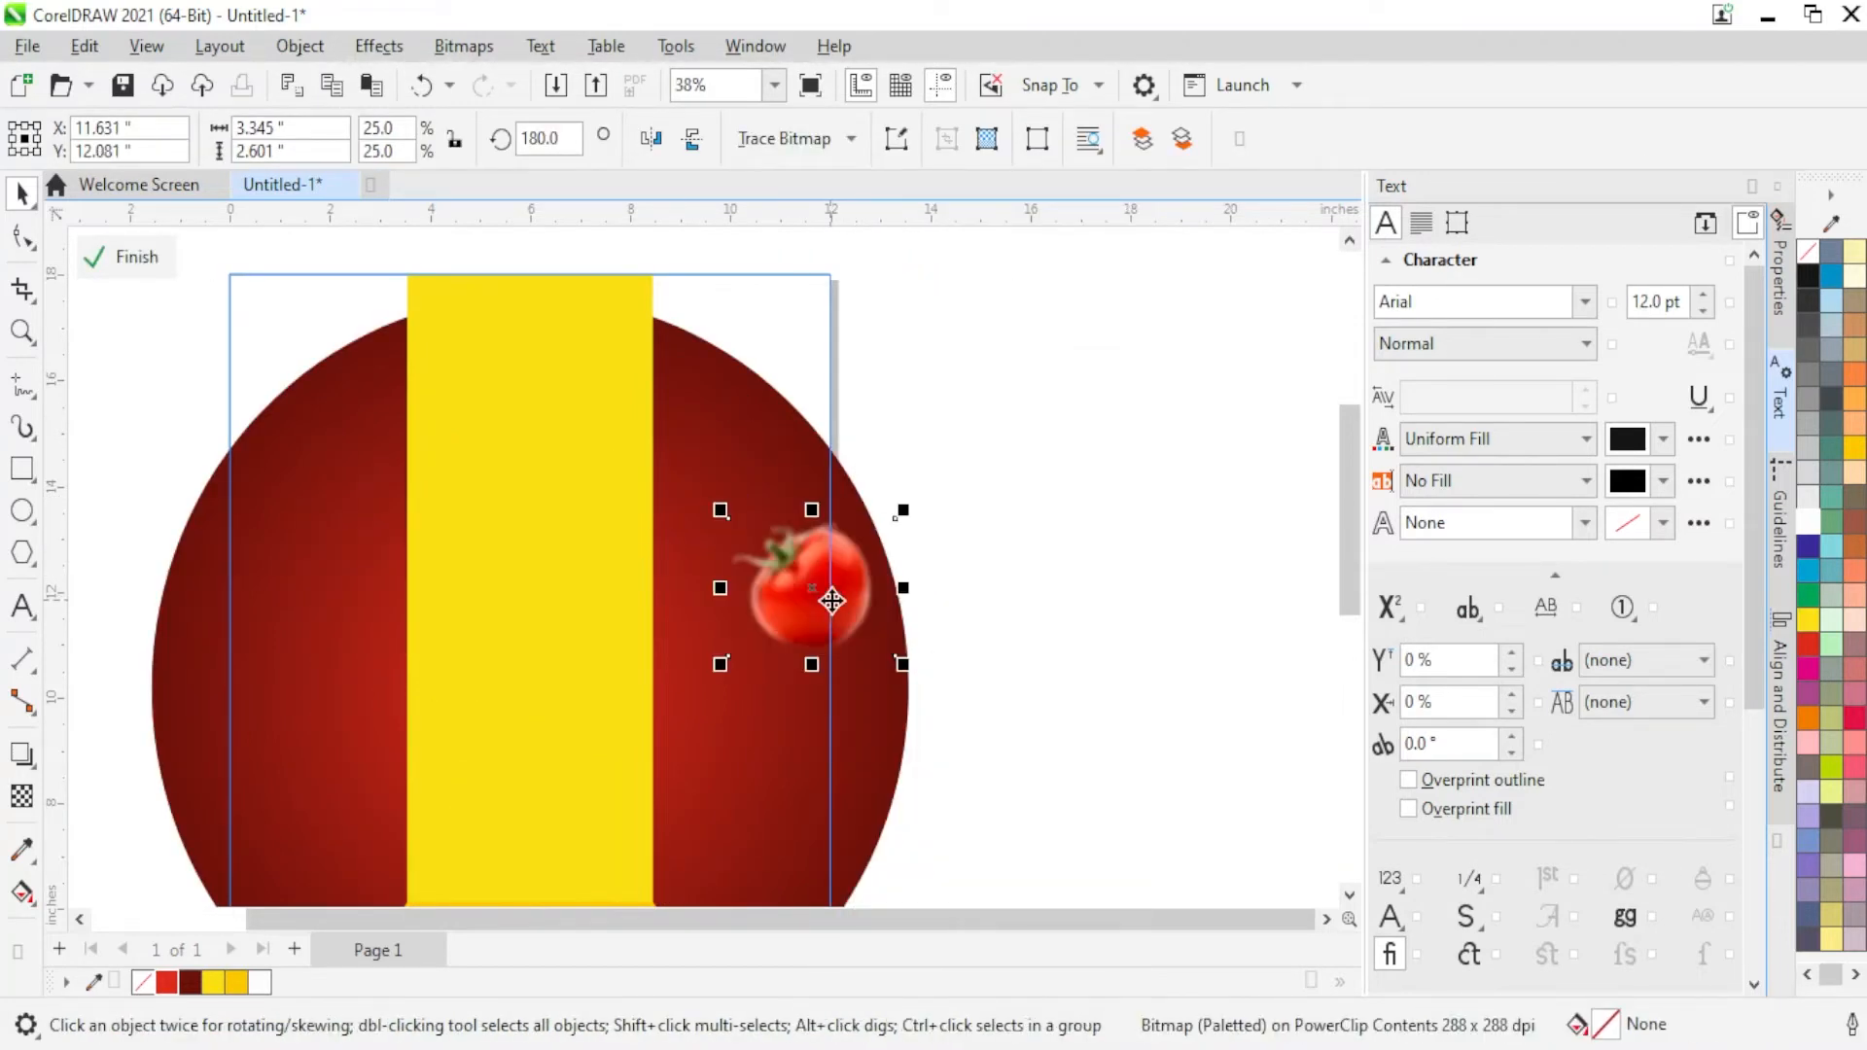
right_click(832, 601)
left_click(968, 185)
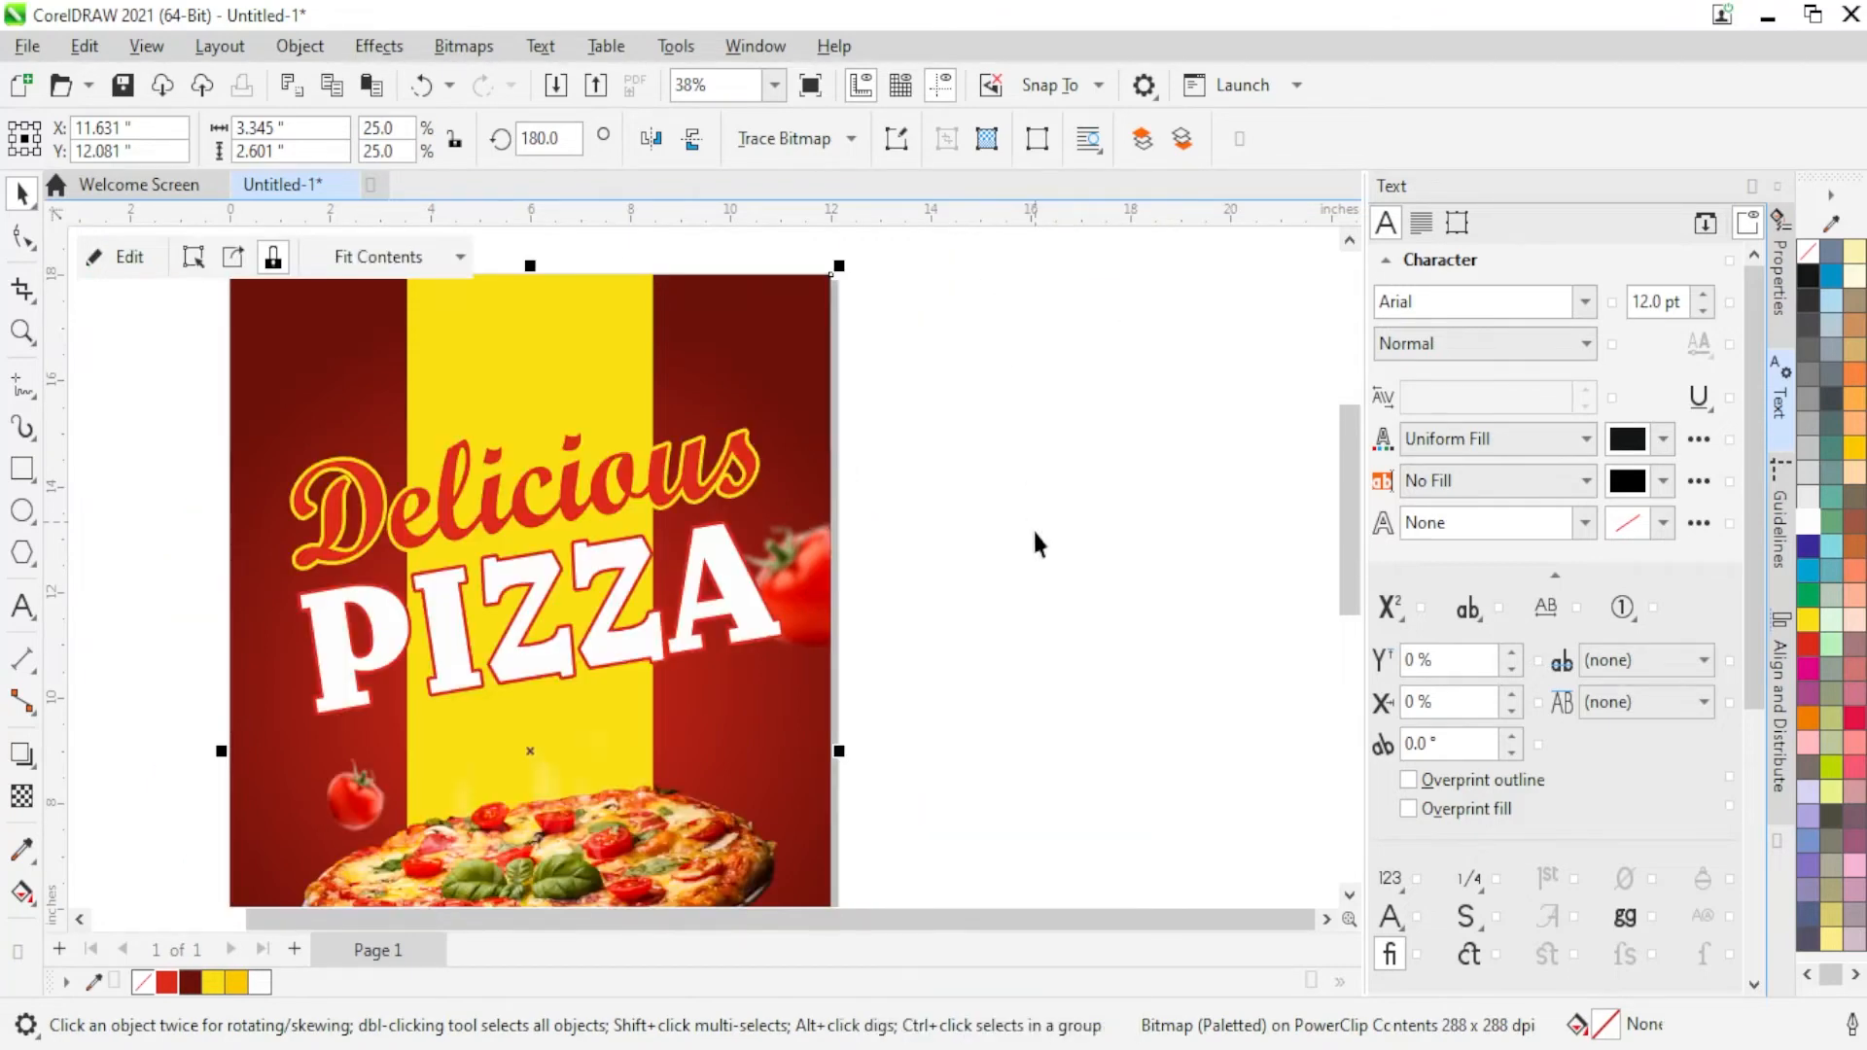
Step: Shift the PIZZA text slightly left beneath the Delicious text, and select the Delicious text
left_click(704, 604)
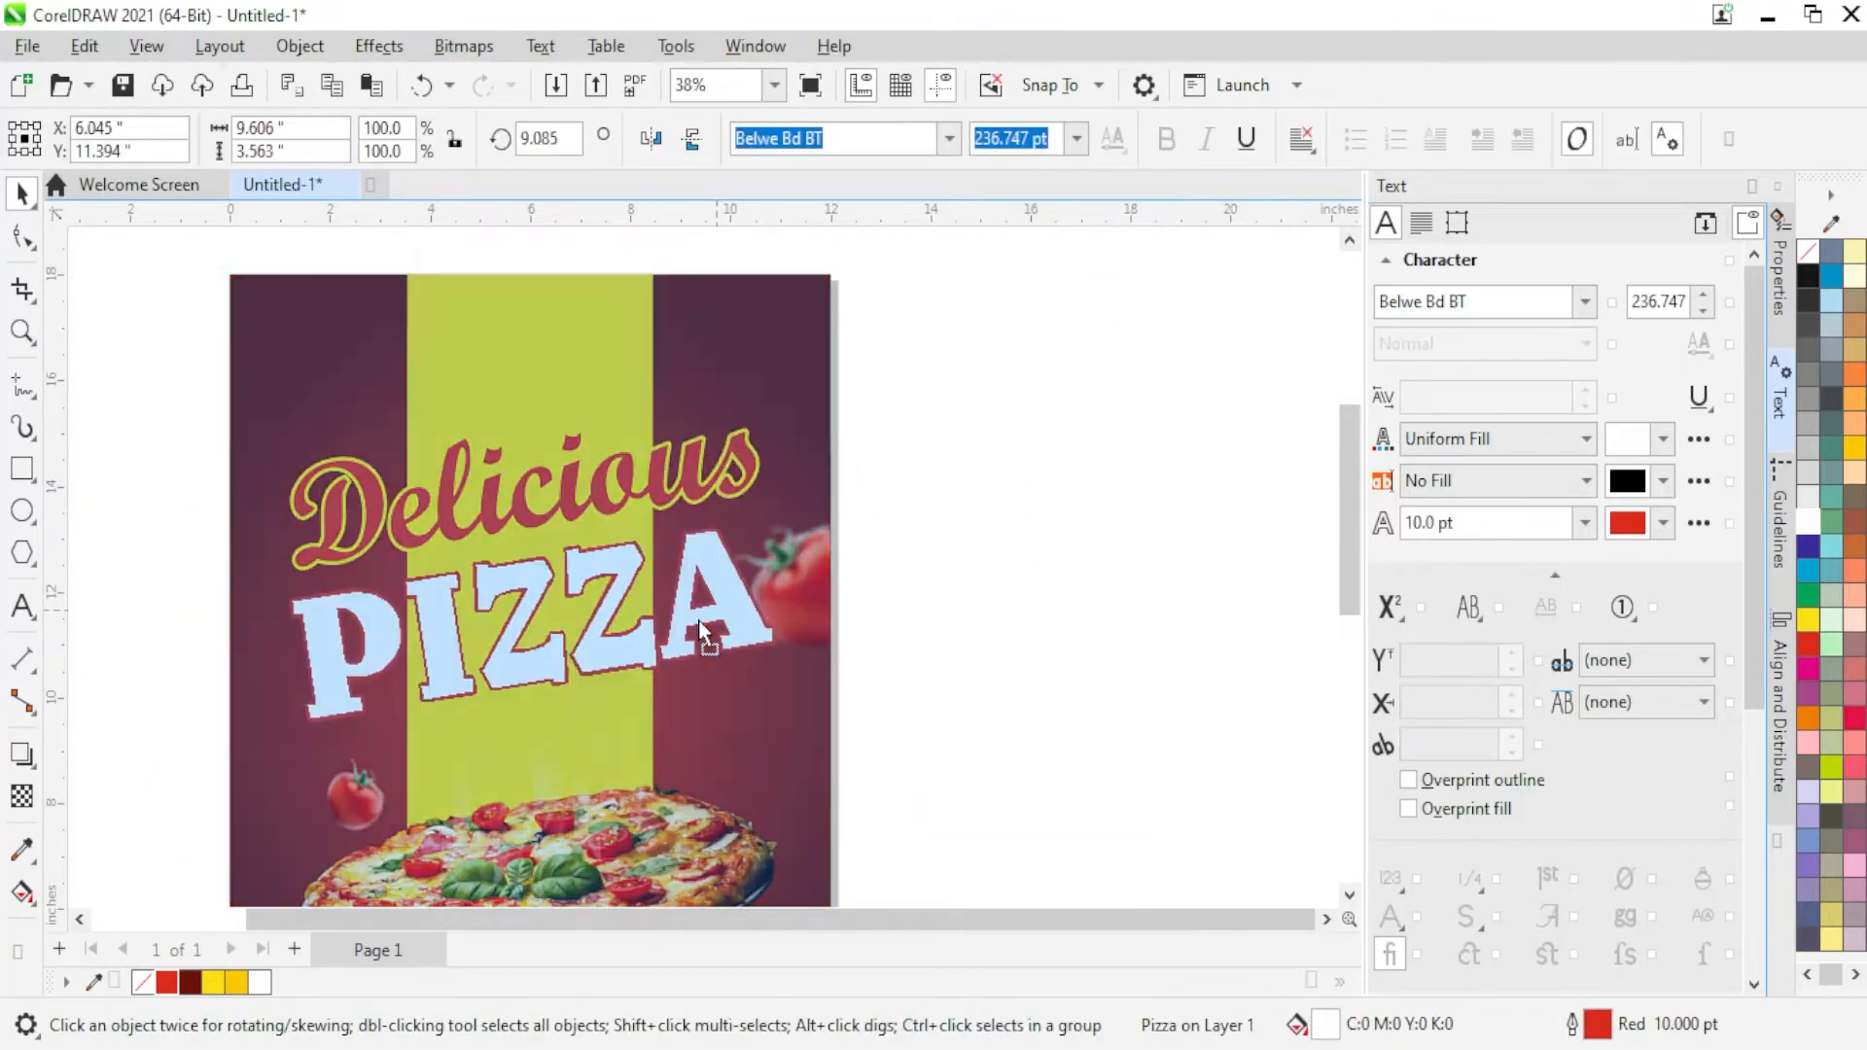
left_click_drag(699, 621, 698, 609)
key("Escape")
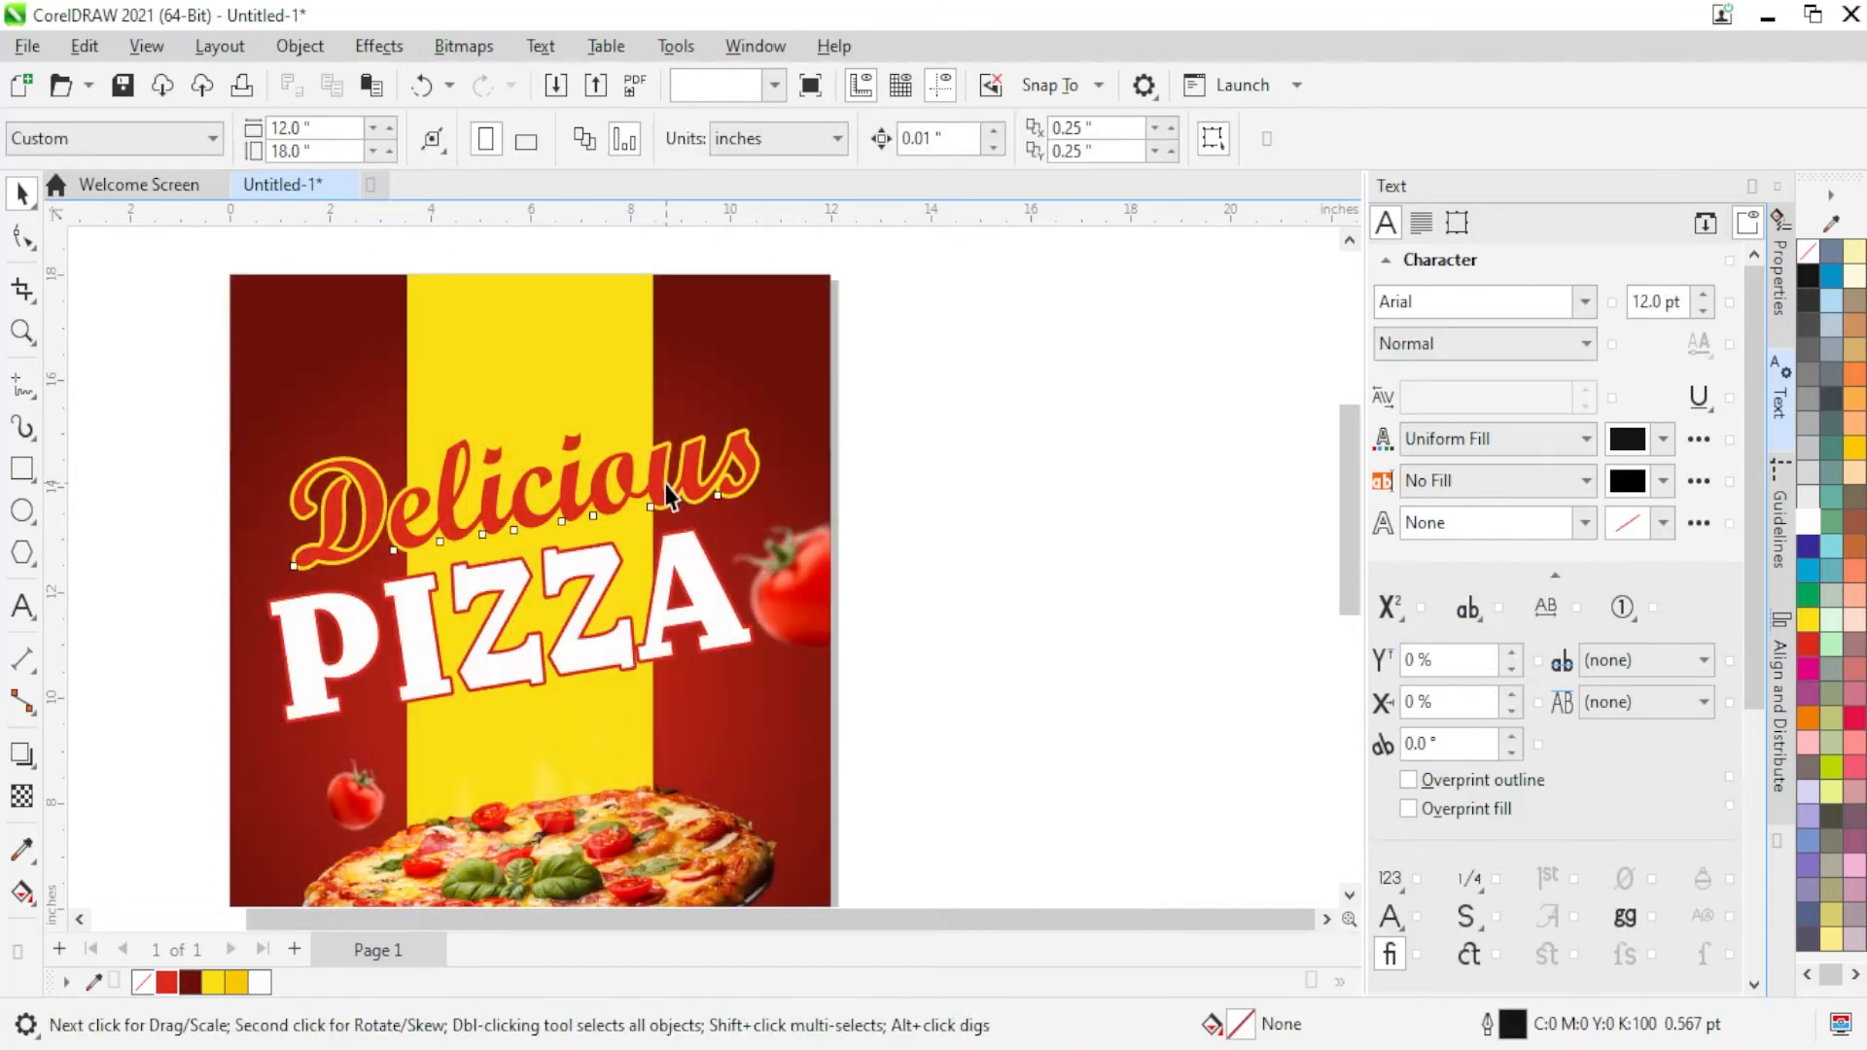
left_click(667, 483)
scroll(660, 551, "down", 1)
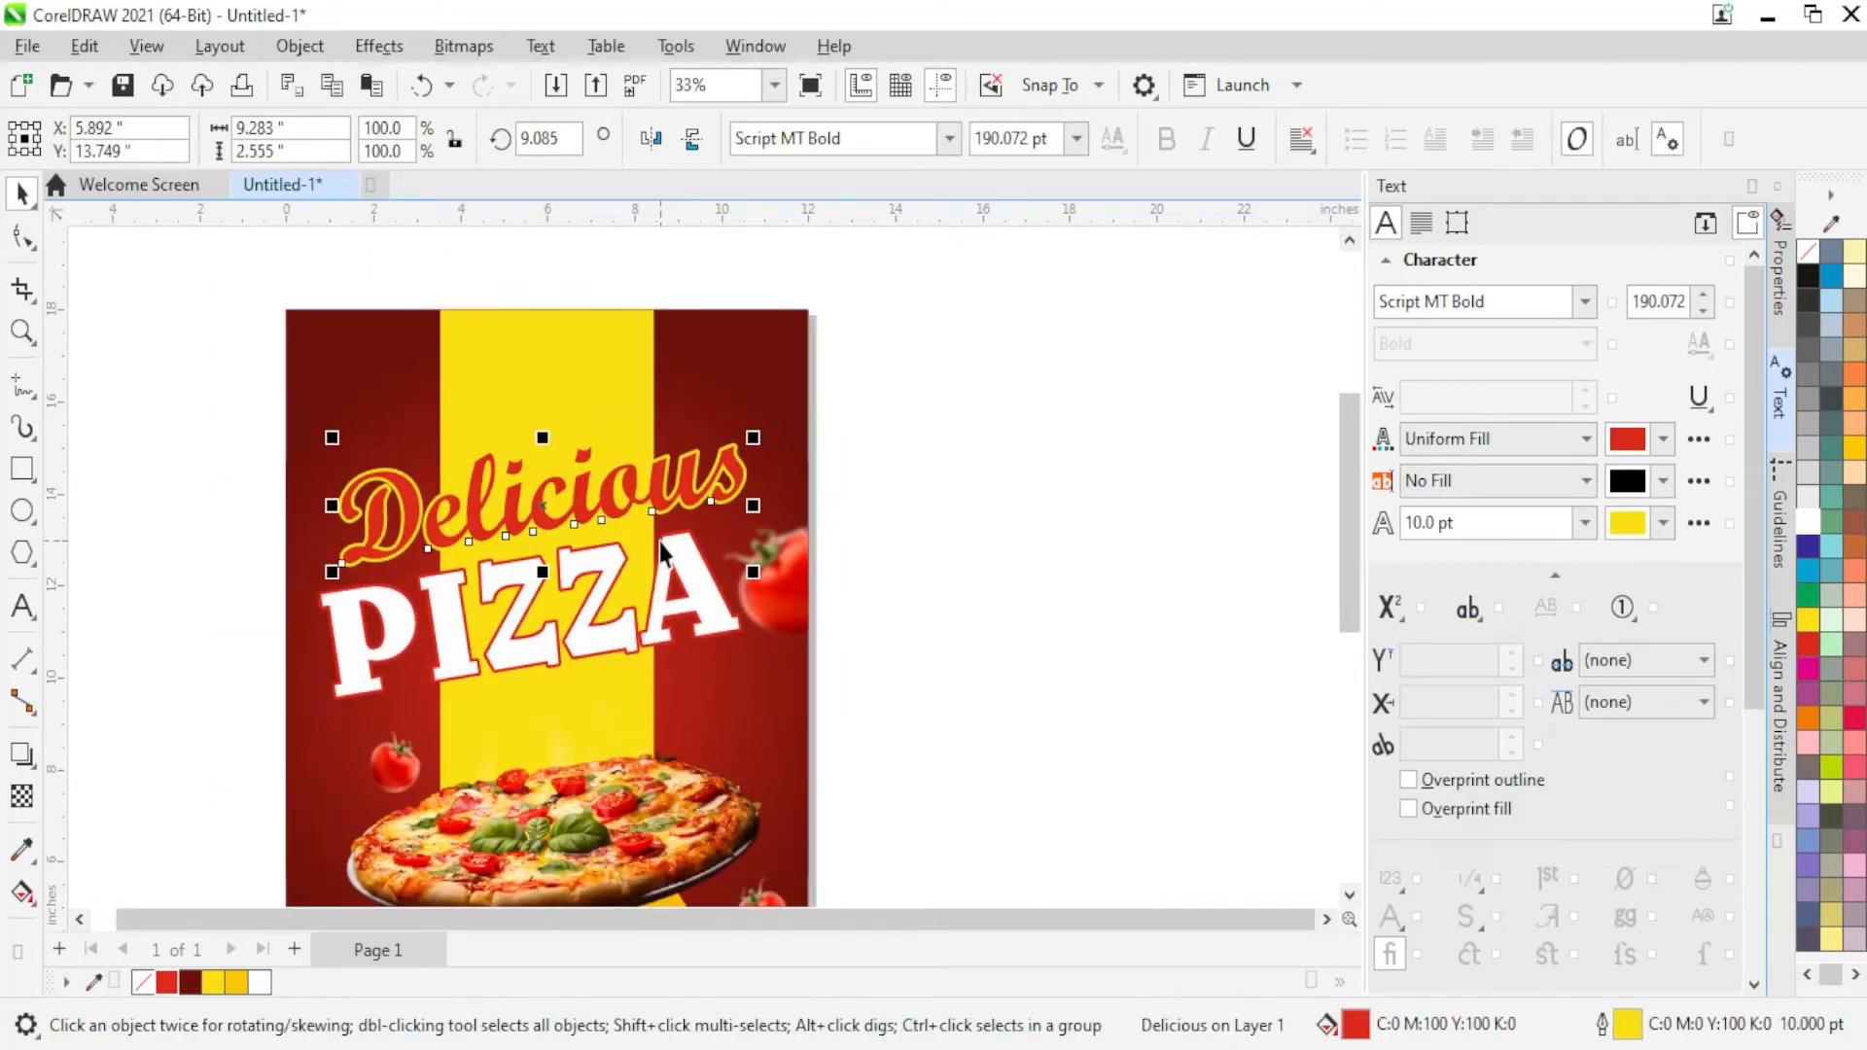
Step: Add the artistic text "Your Logo Here" on three lines in the empty area beside the poster
scroll(661, 552, "down", 1)
scroll(621, 526, "up", 1)
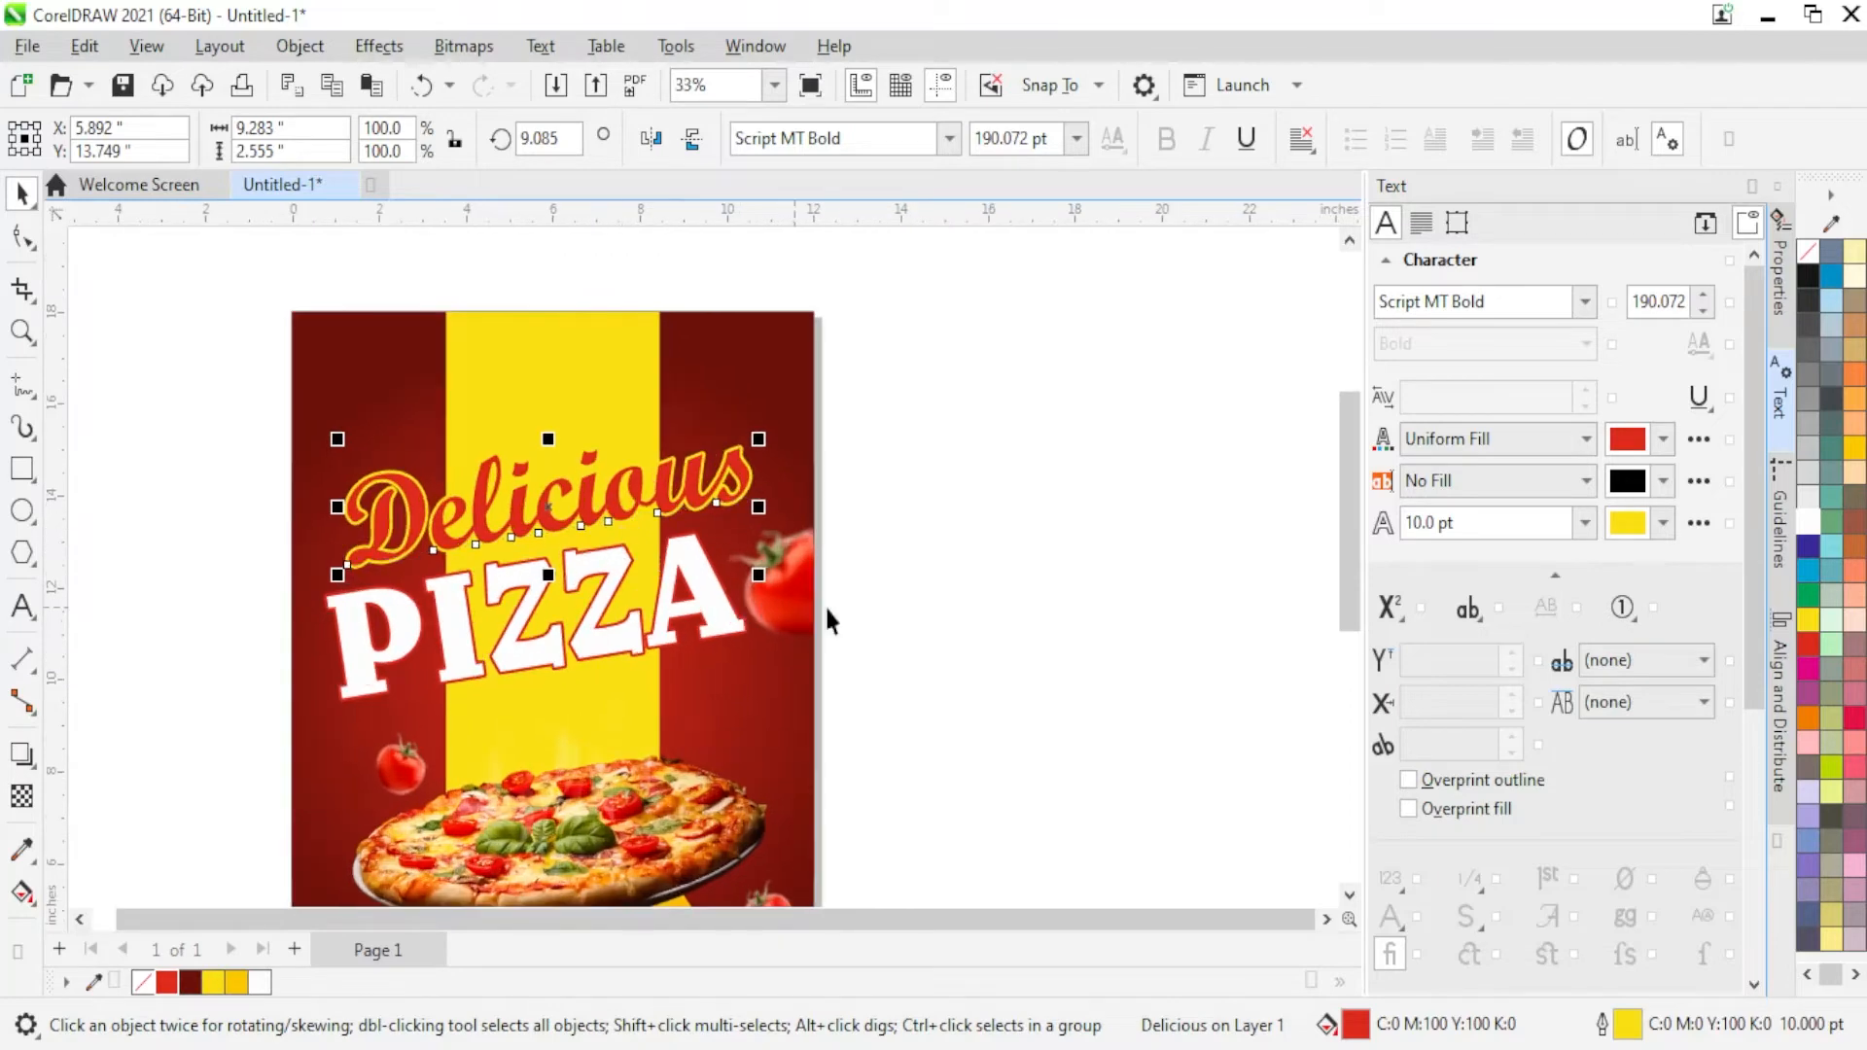
key("Escape")
left_click(23, 607)
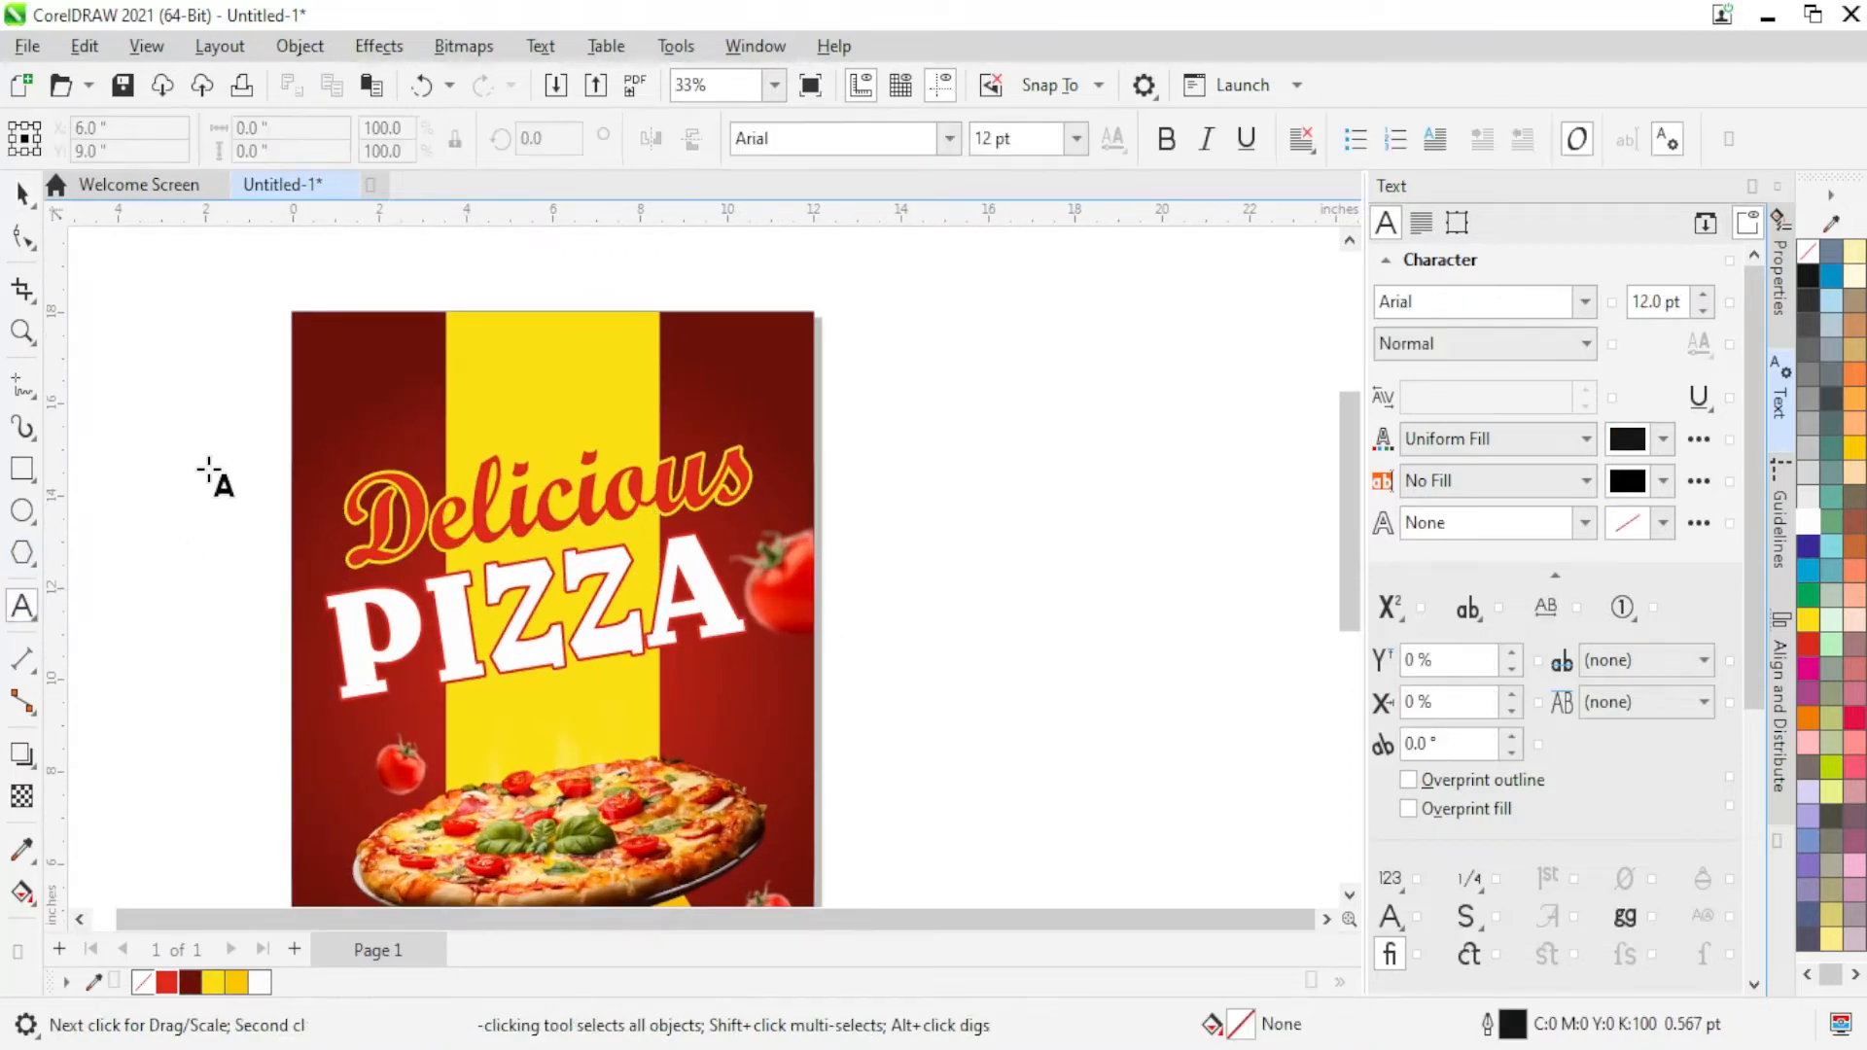
left_click(207, 463)
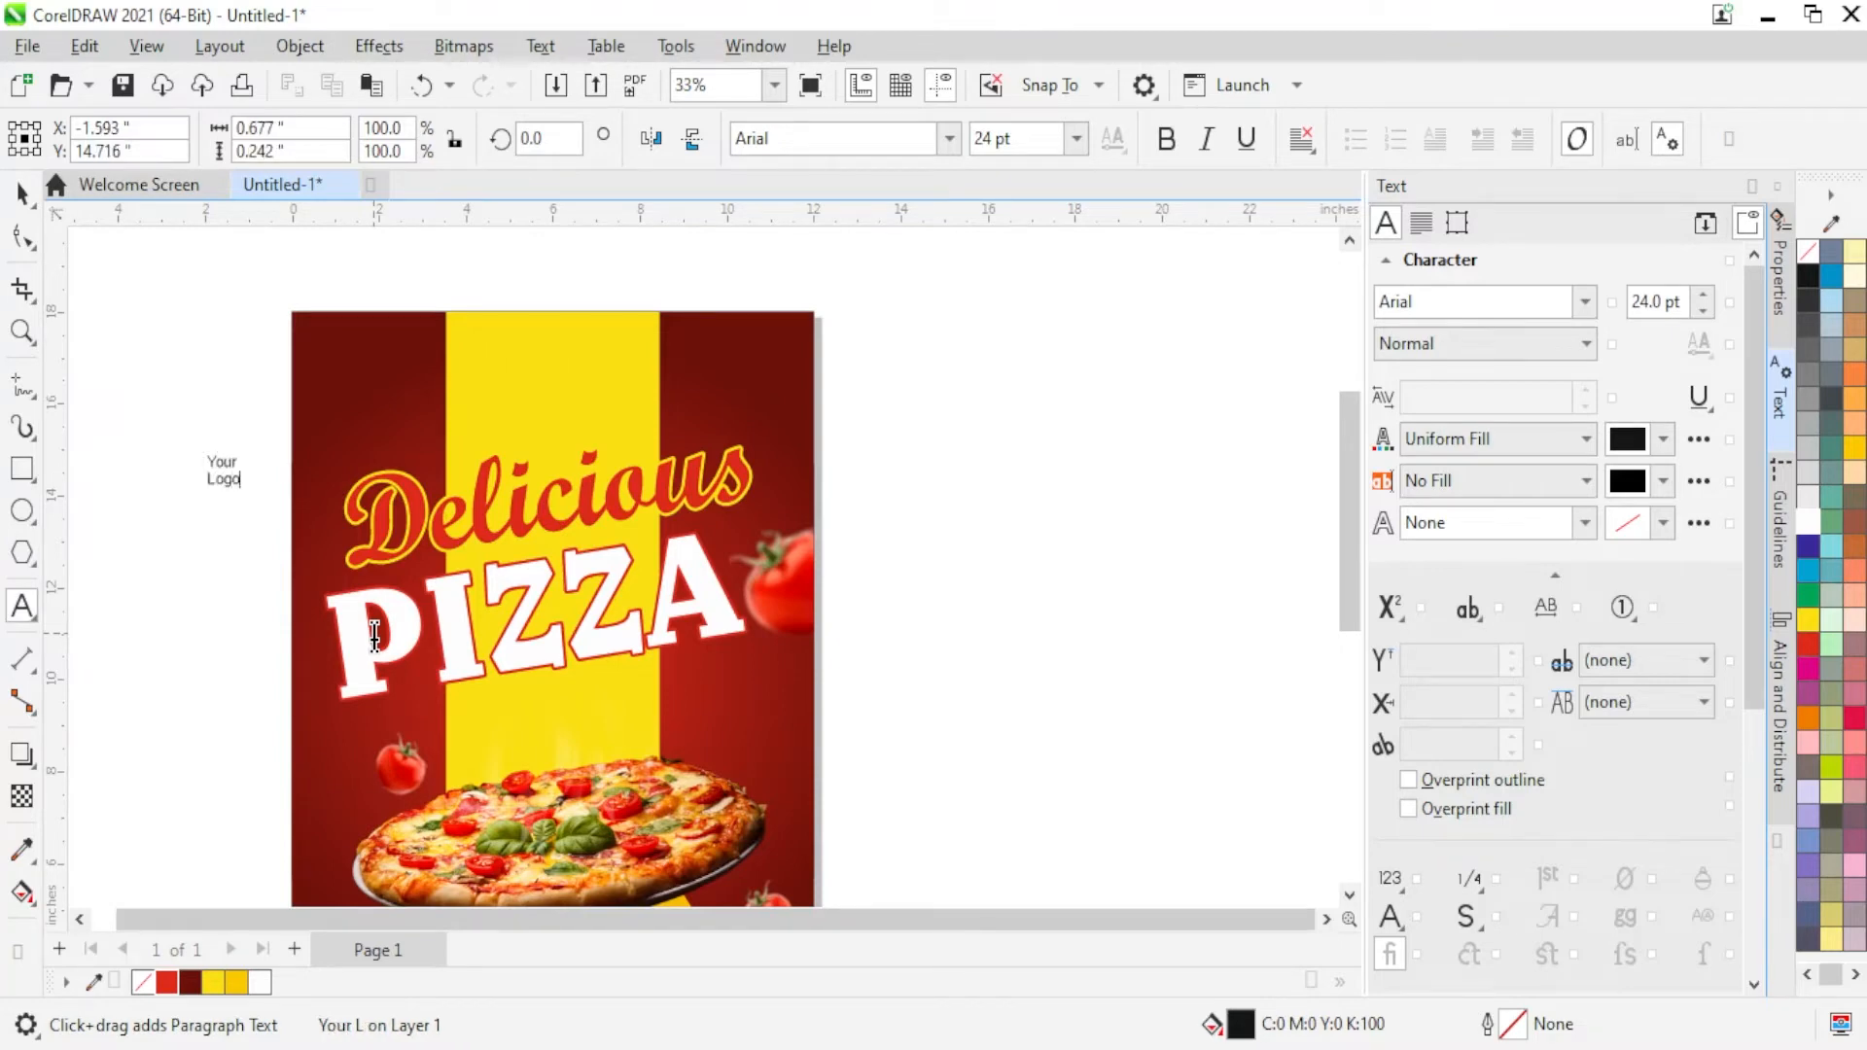
type("Your Logo Here")
key("Escape")
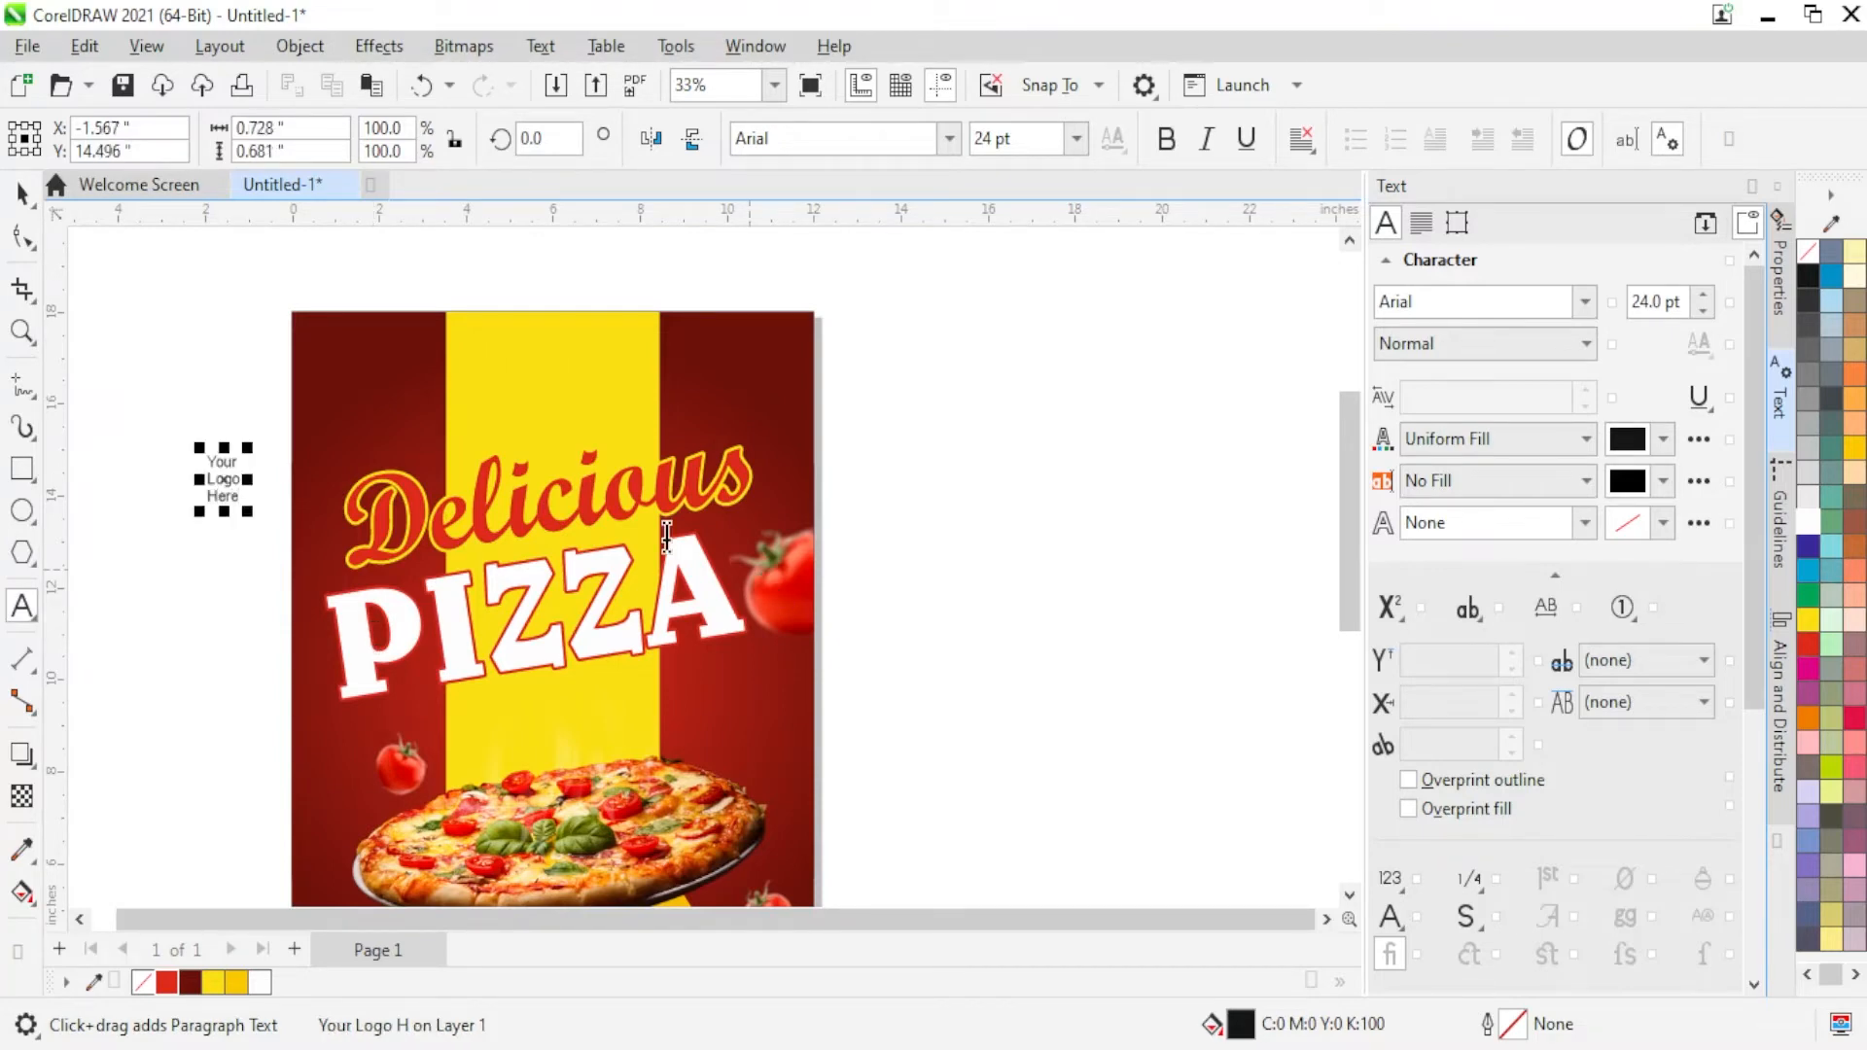
left_click(24, 194)
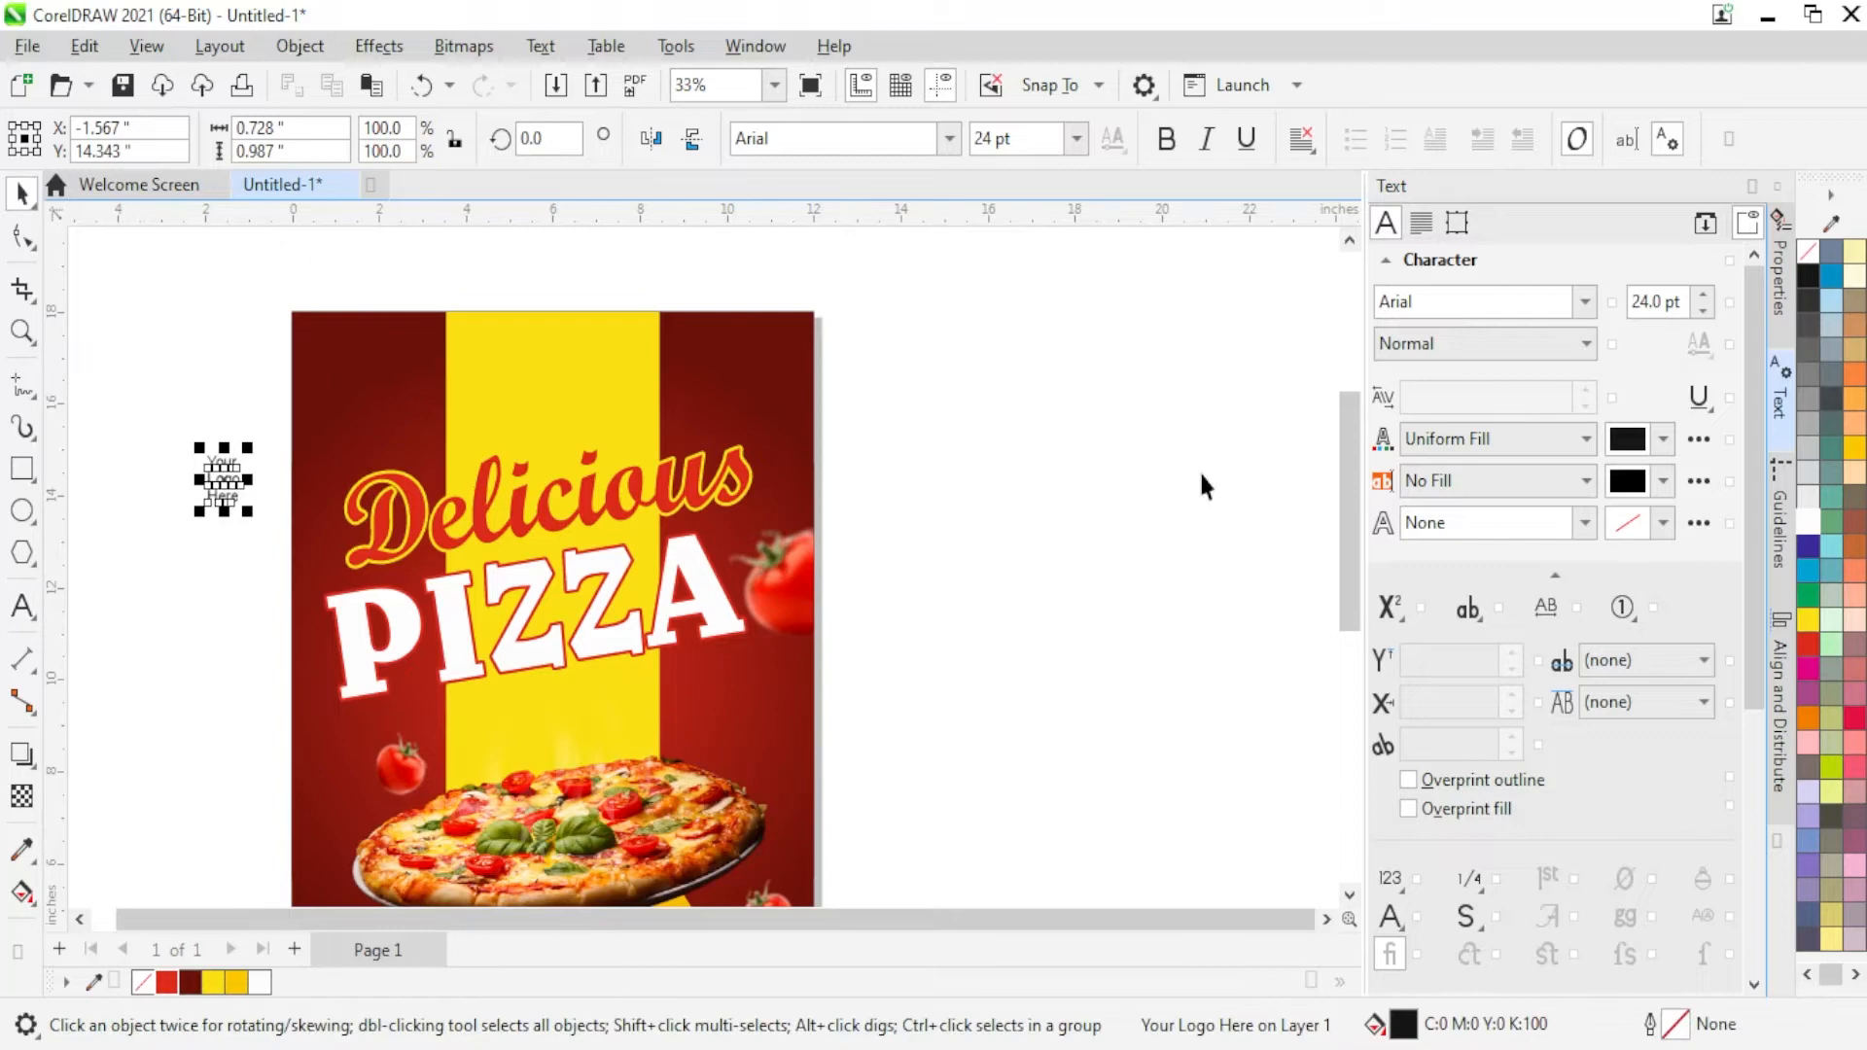
Step: Set the logo placeholder text to all caps and the Bold style
left_click(1462, 609)
left_click(1502, 680)
left_click(1480, 347)
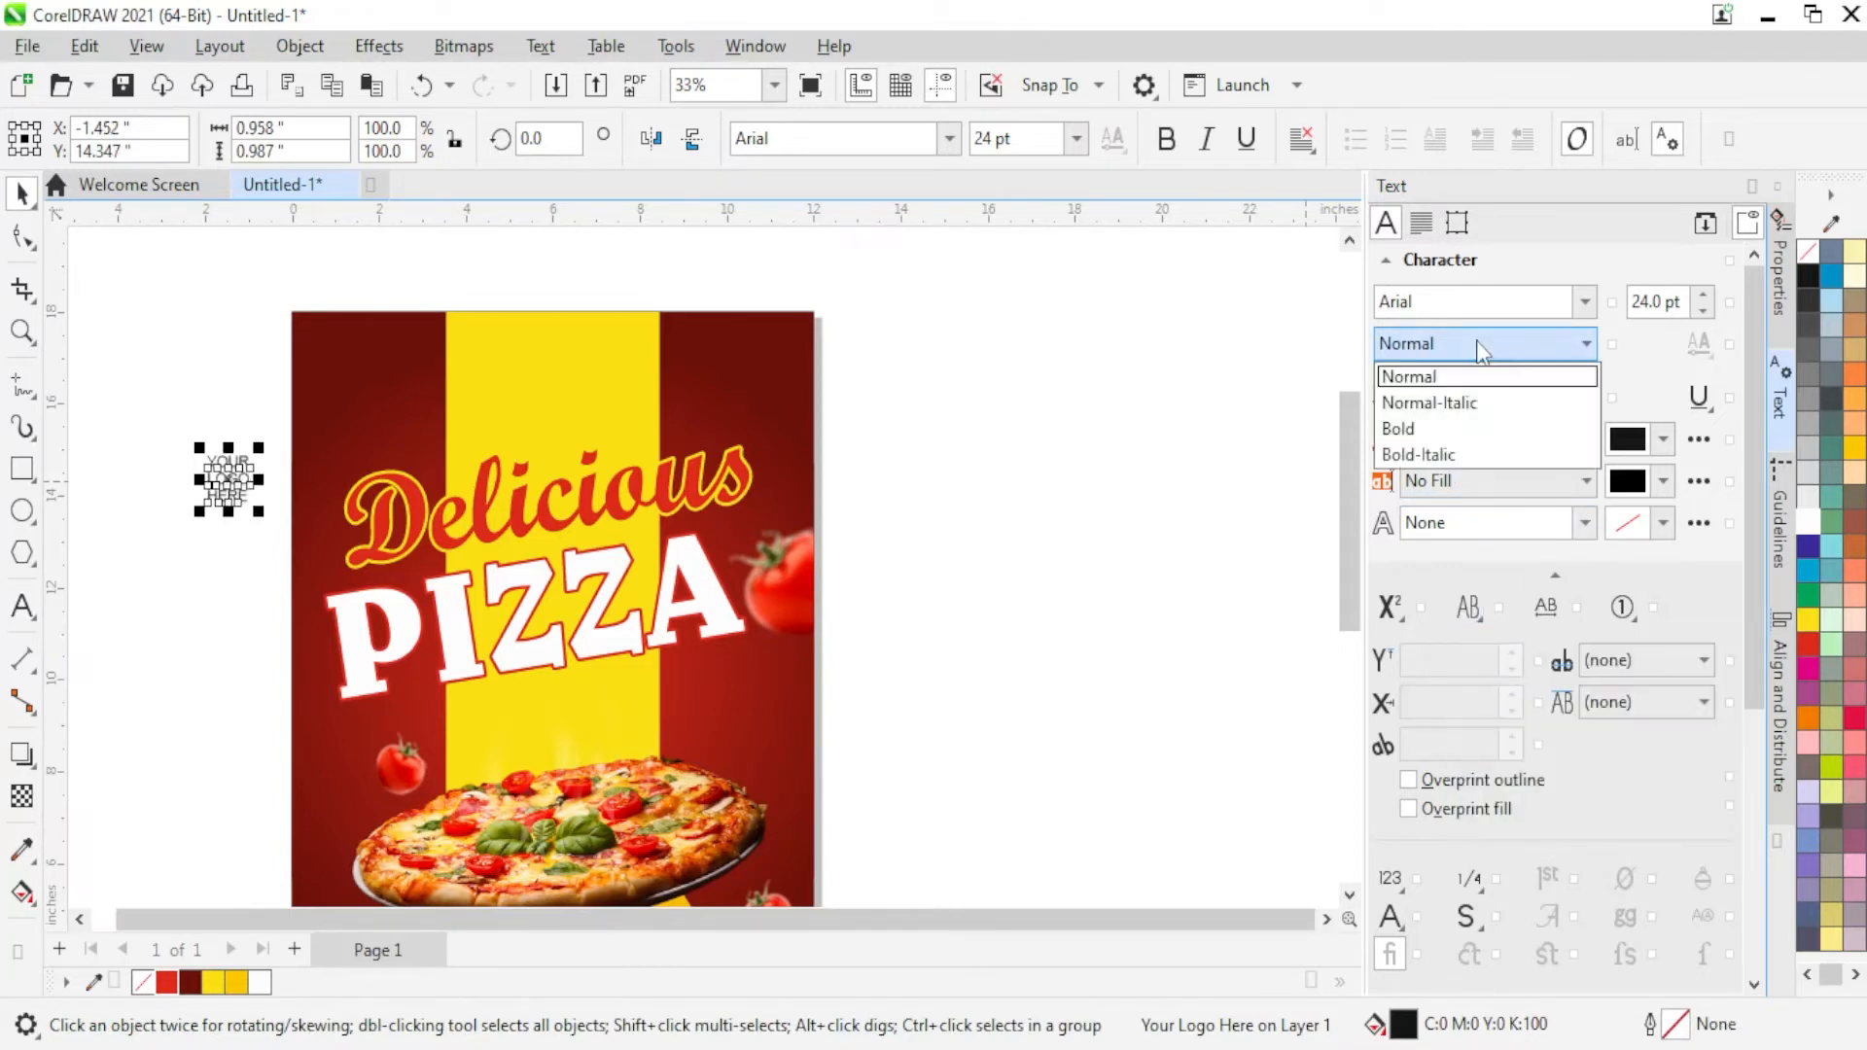
left_click(1459, 429)
scroll(207, 475, "up", 3)
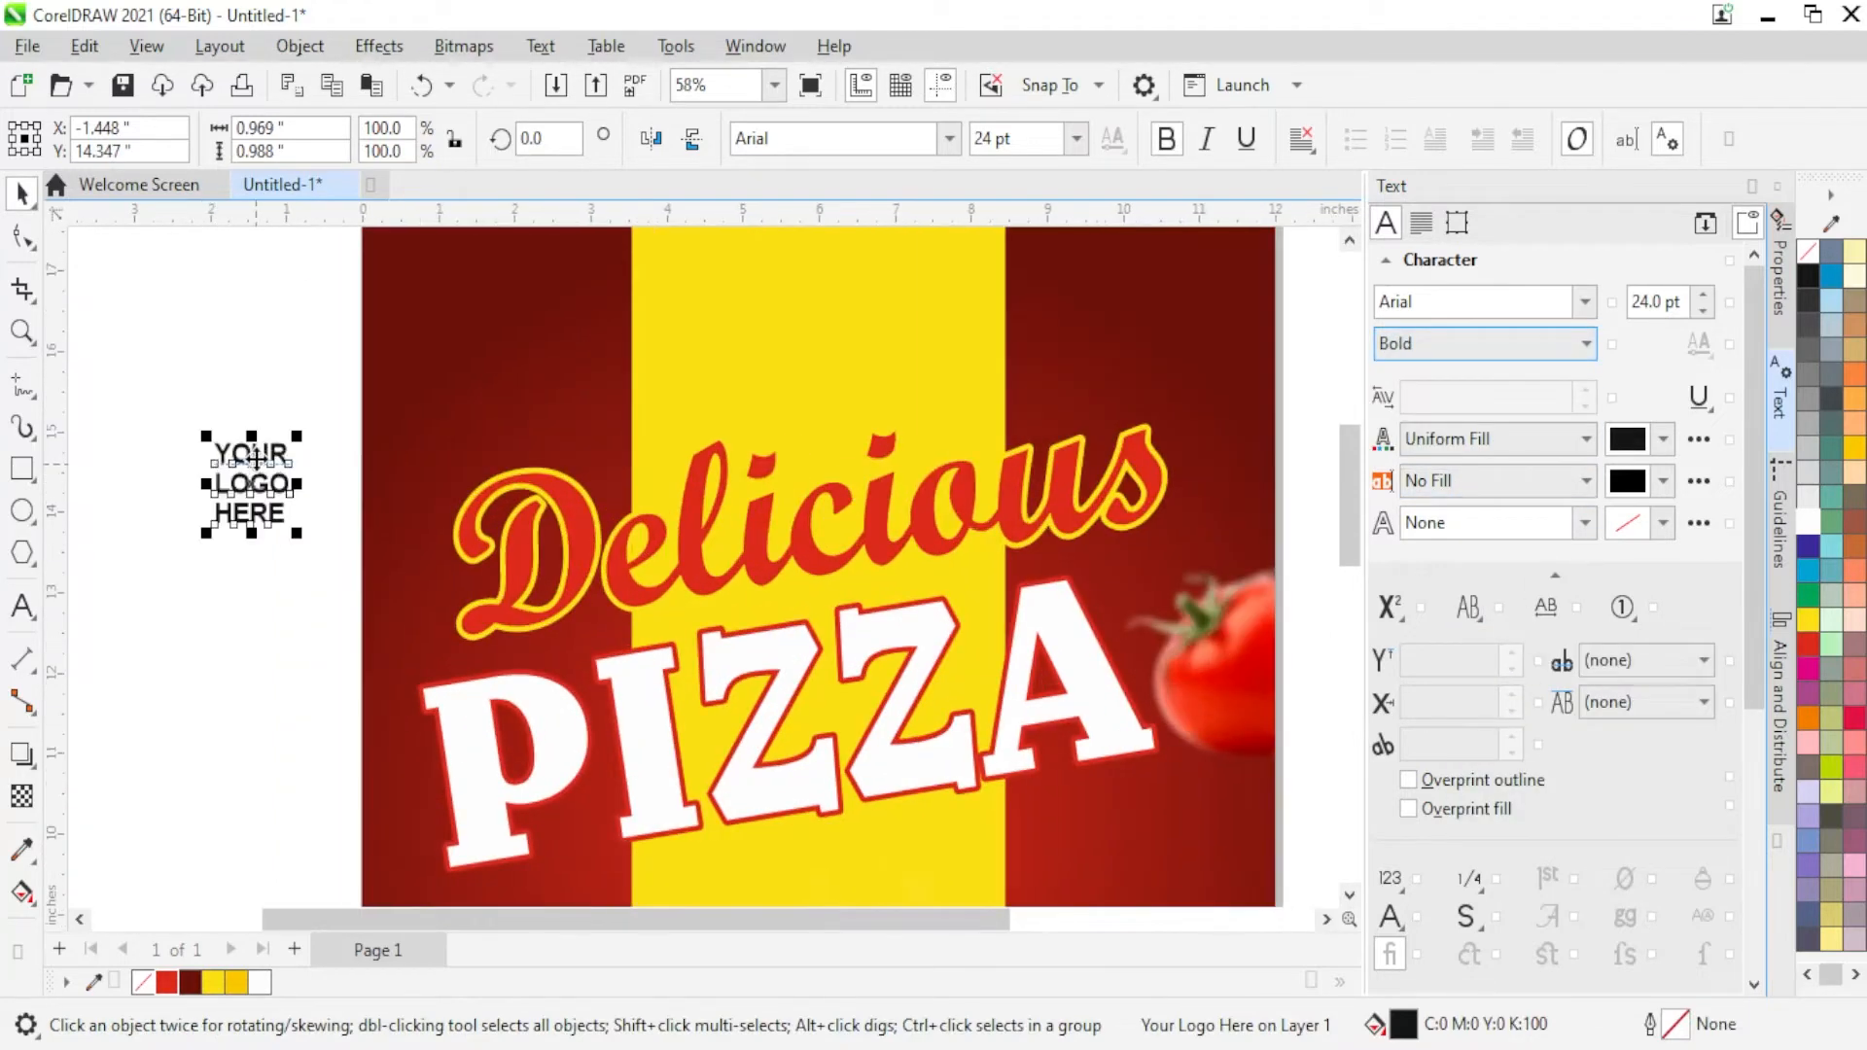
Step: Place the logo text in the poster's upper-left corner, shrink it to about 17.8 pt and fill it white
left_click_drag(253, 458, 435, 276)
scroll(428, 512, "down", 2)
scroll(480, 459, "up", 3)
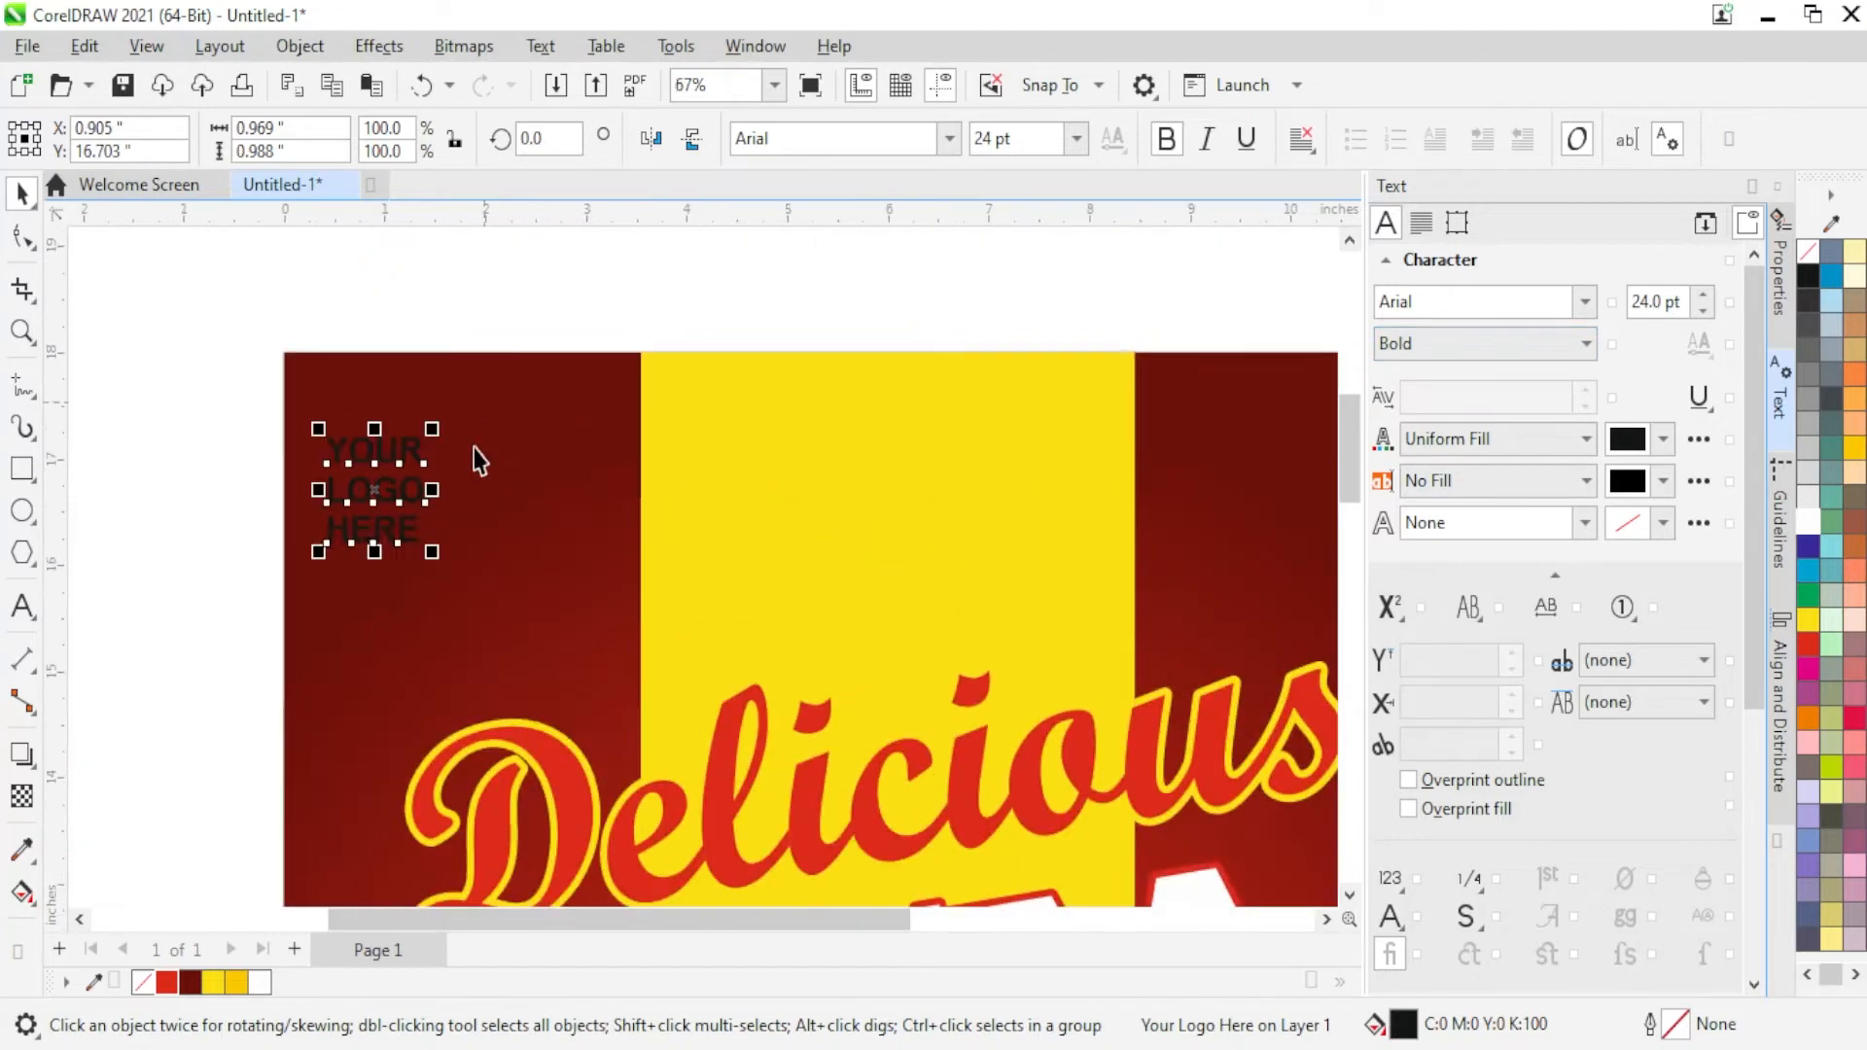
left_click_drag(446, 559, 384, 437)
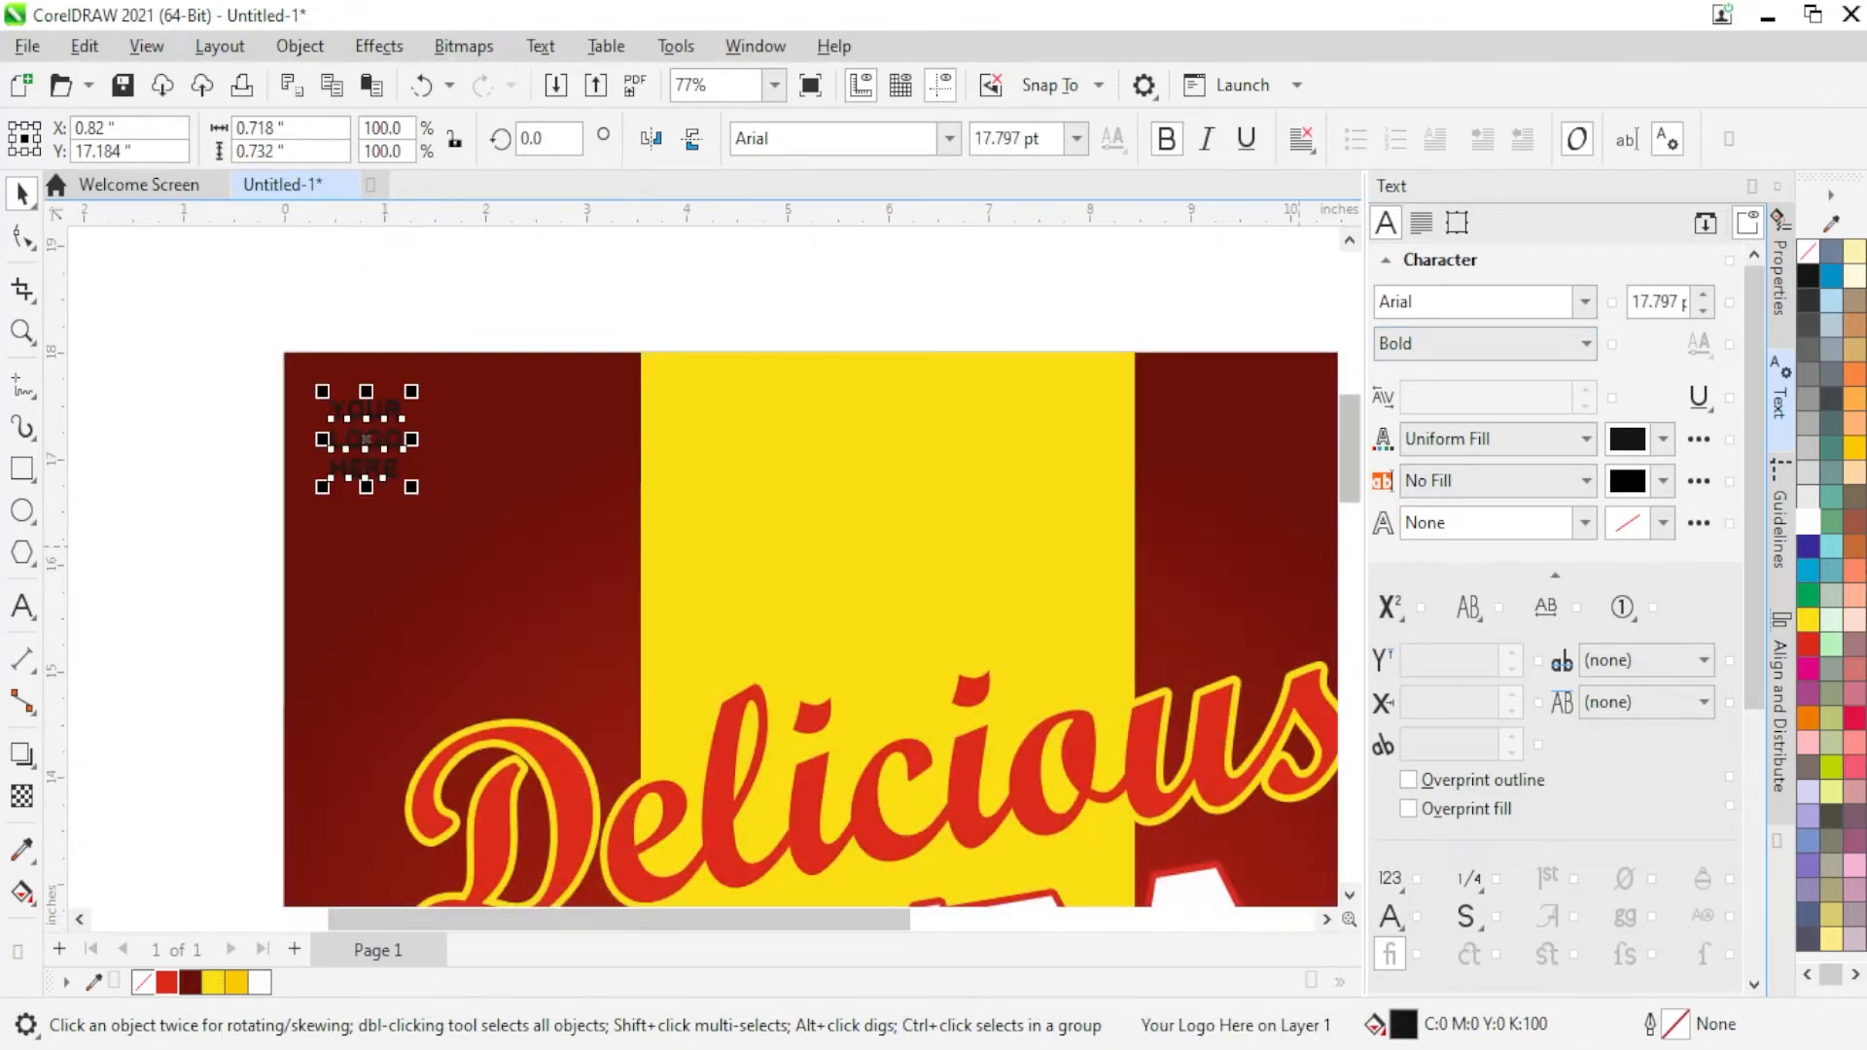
left_click(1806, 533)
left_click(245, 307)
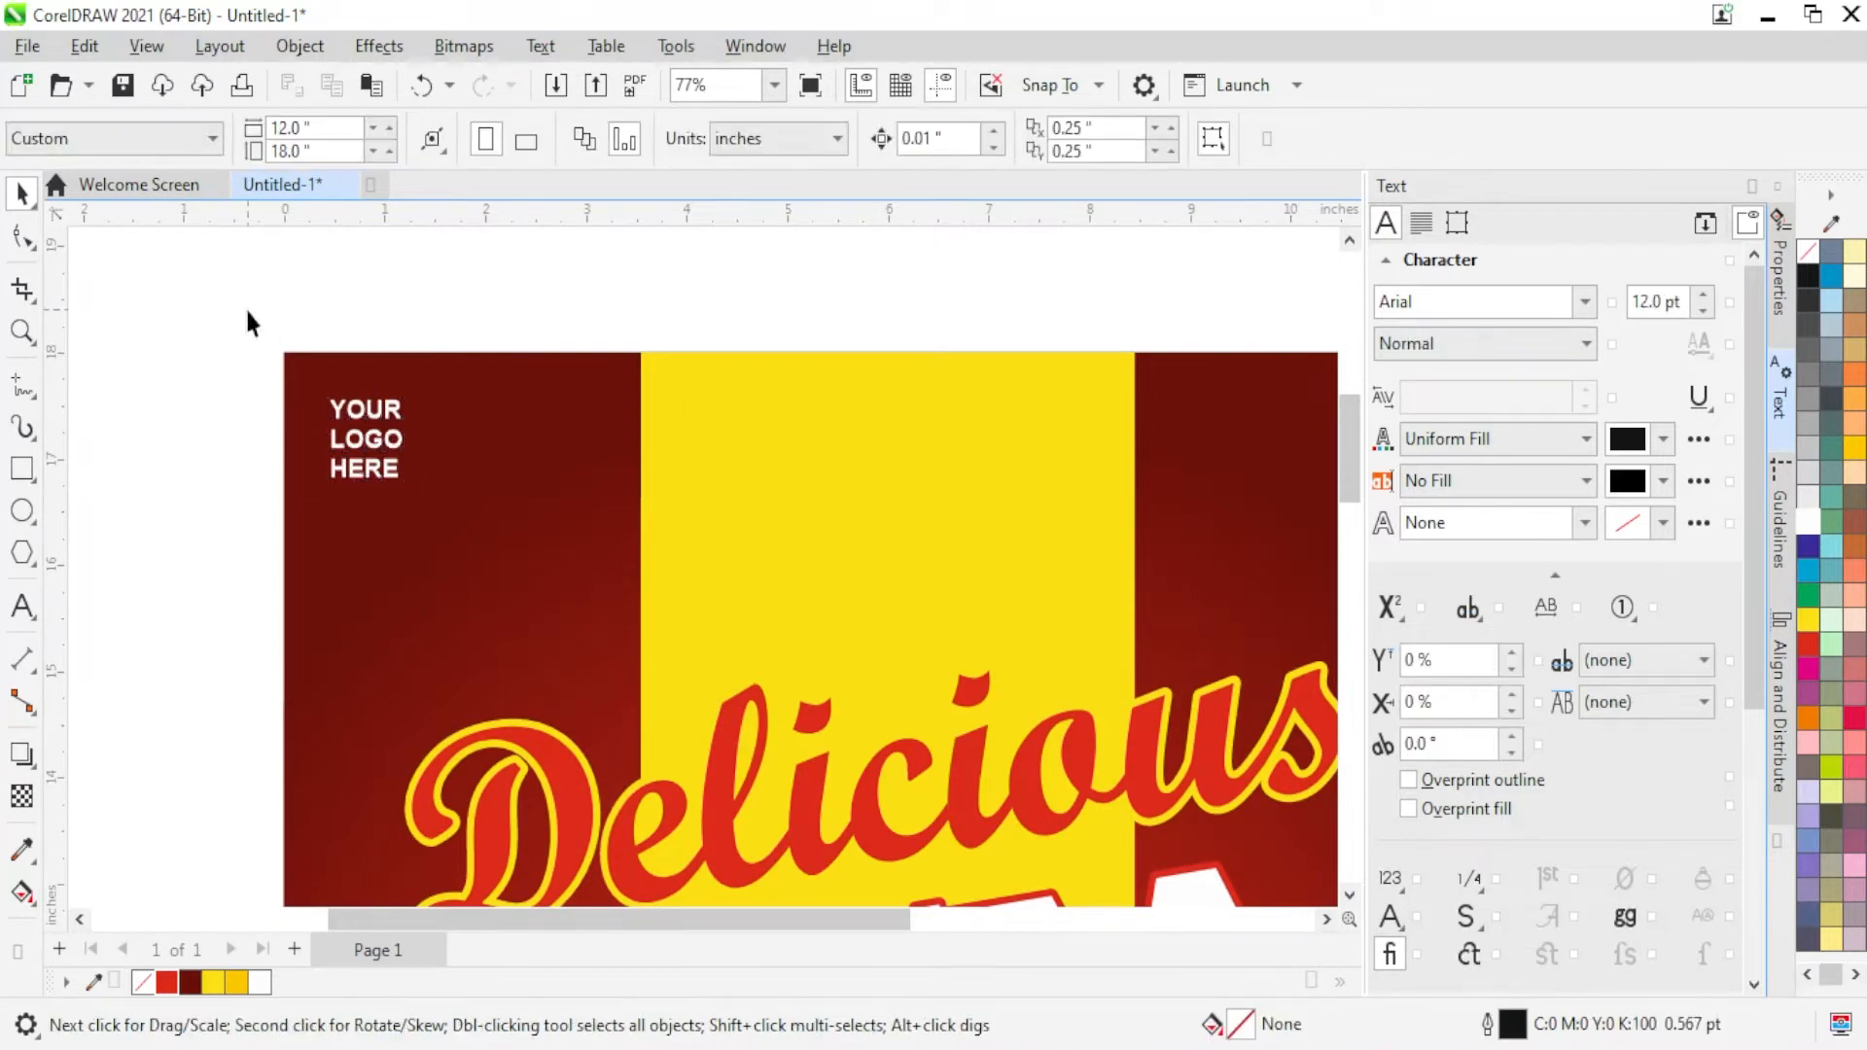
Step: Move the Delicious and PIZZA texts together slightly lower, to about Y 11.77 inches
scroll(245, 307, "down", 5)
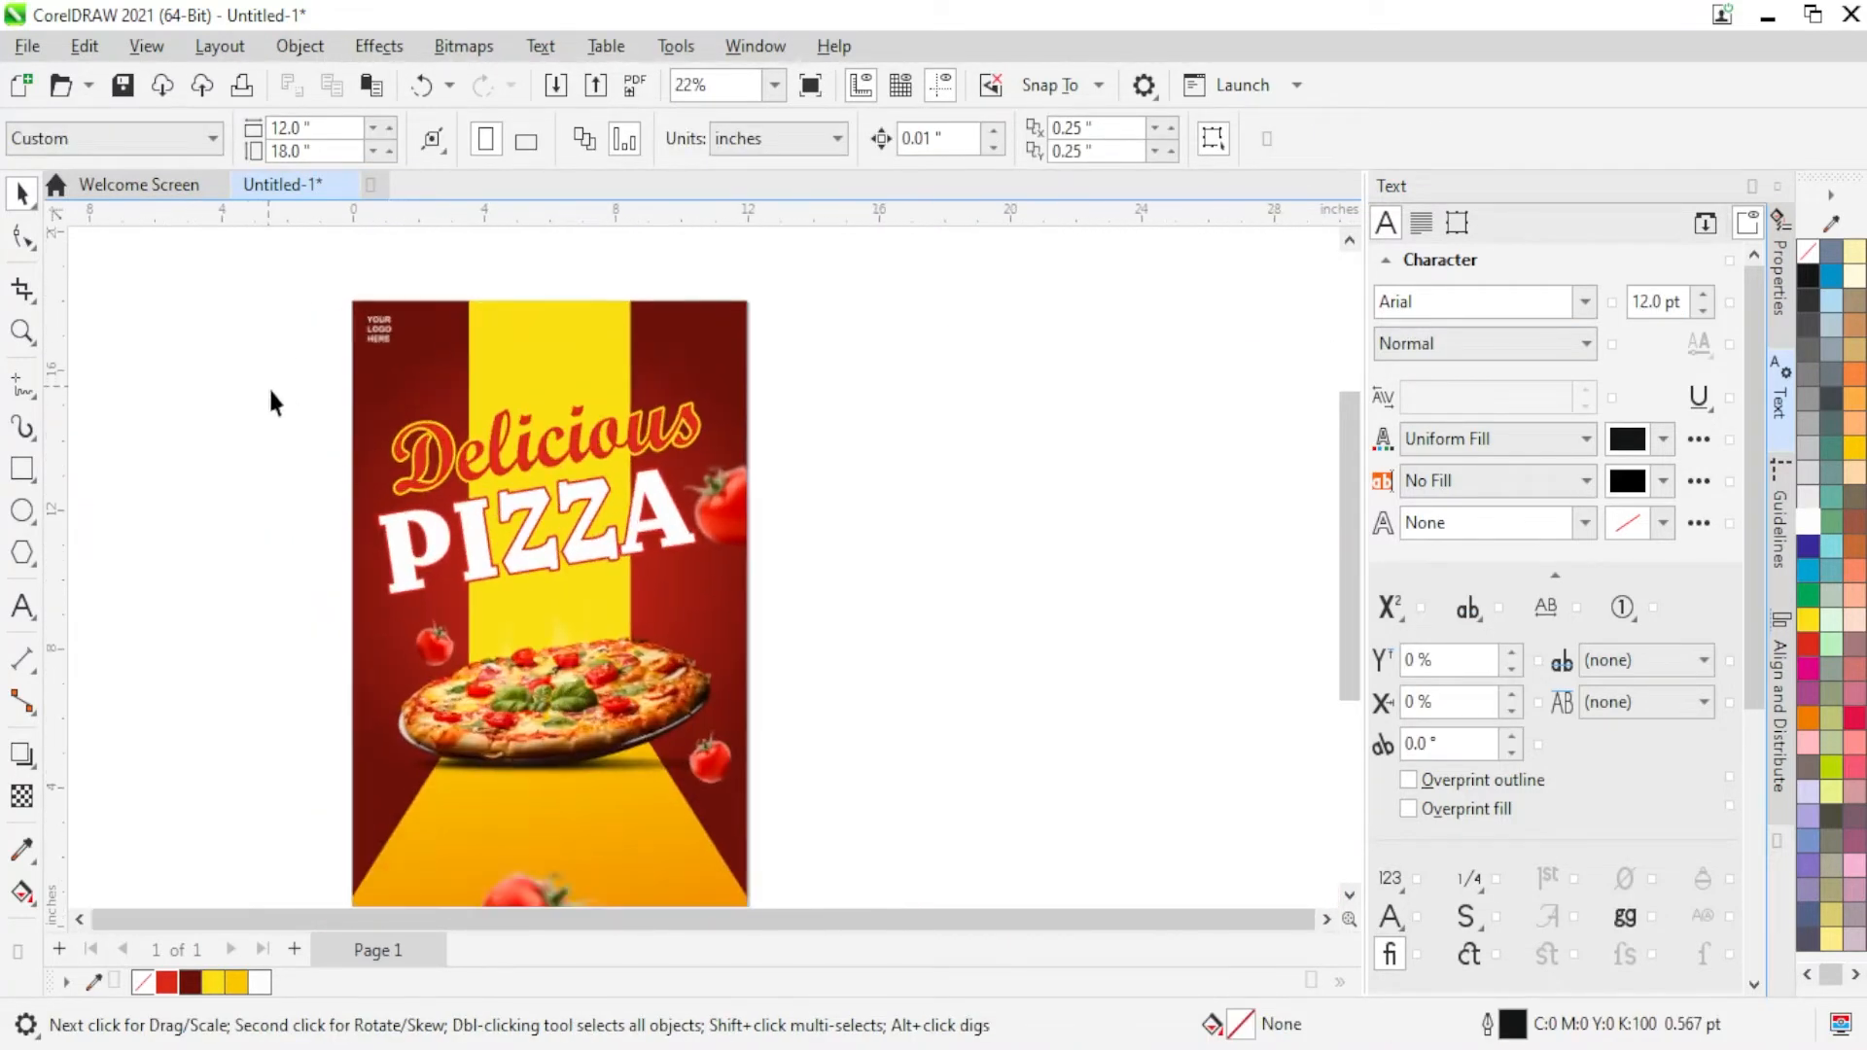
scroll(492, 325, "up", 1)
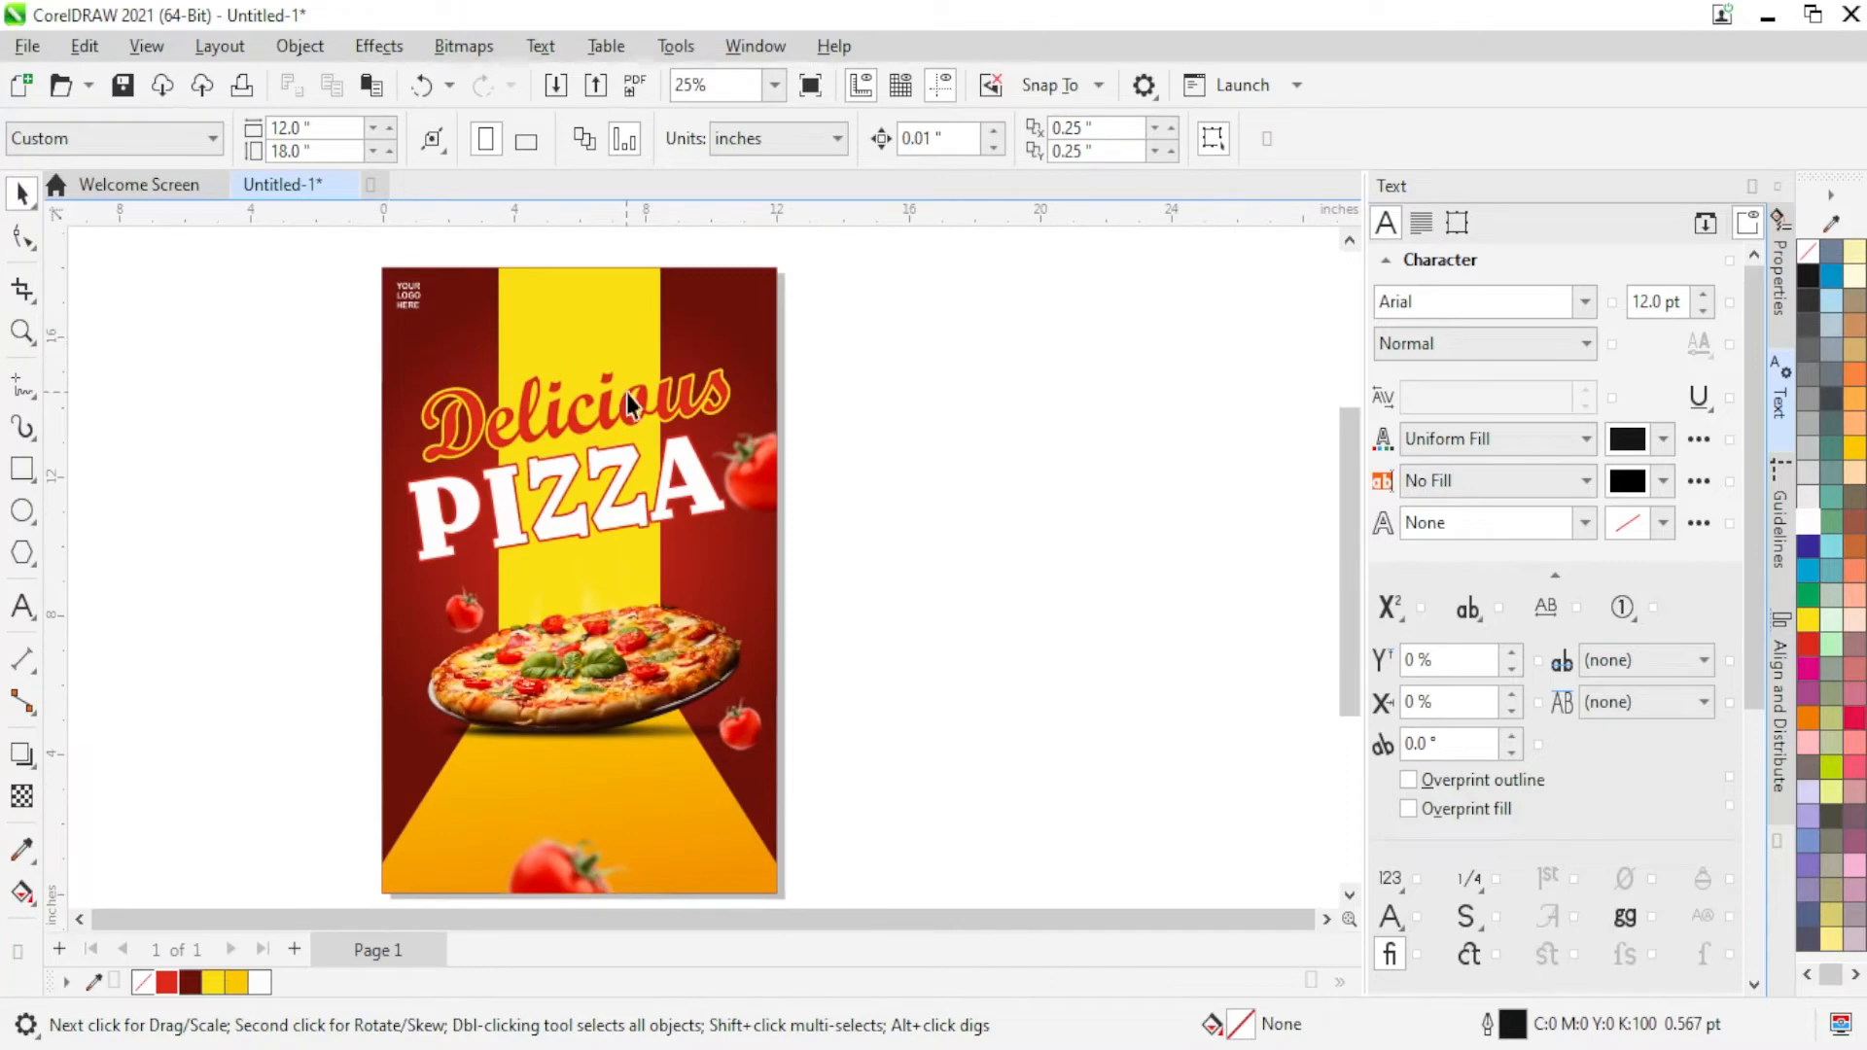
left_click(640, 430)
left_click(637, 469, "shift")
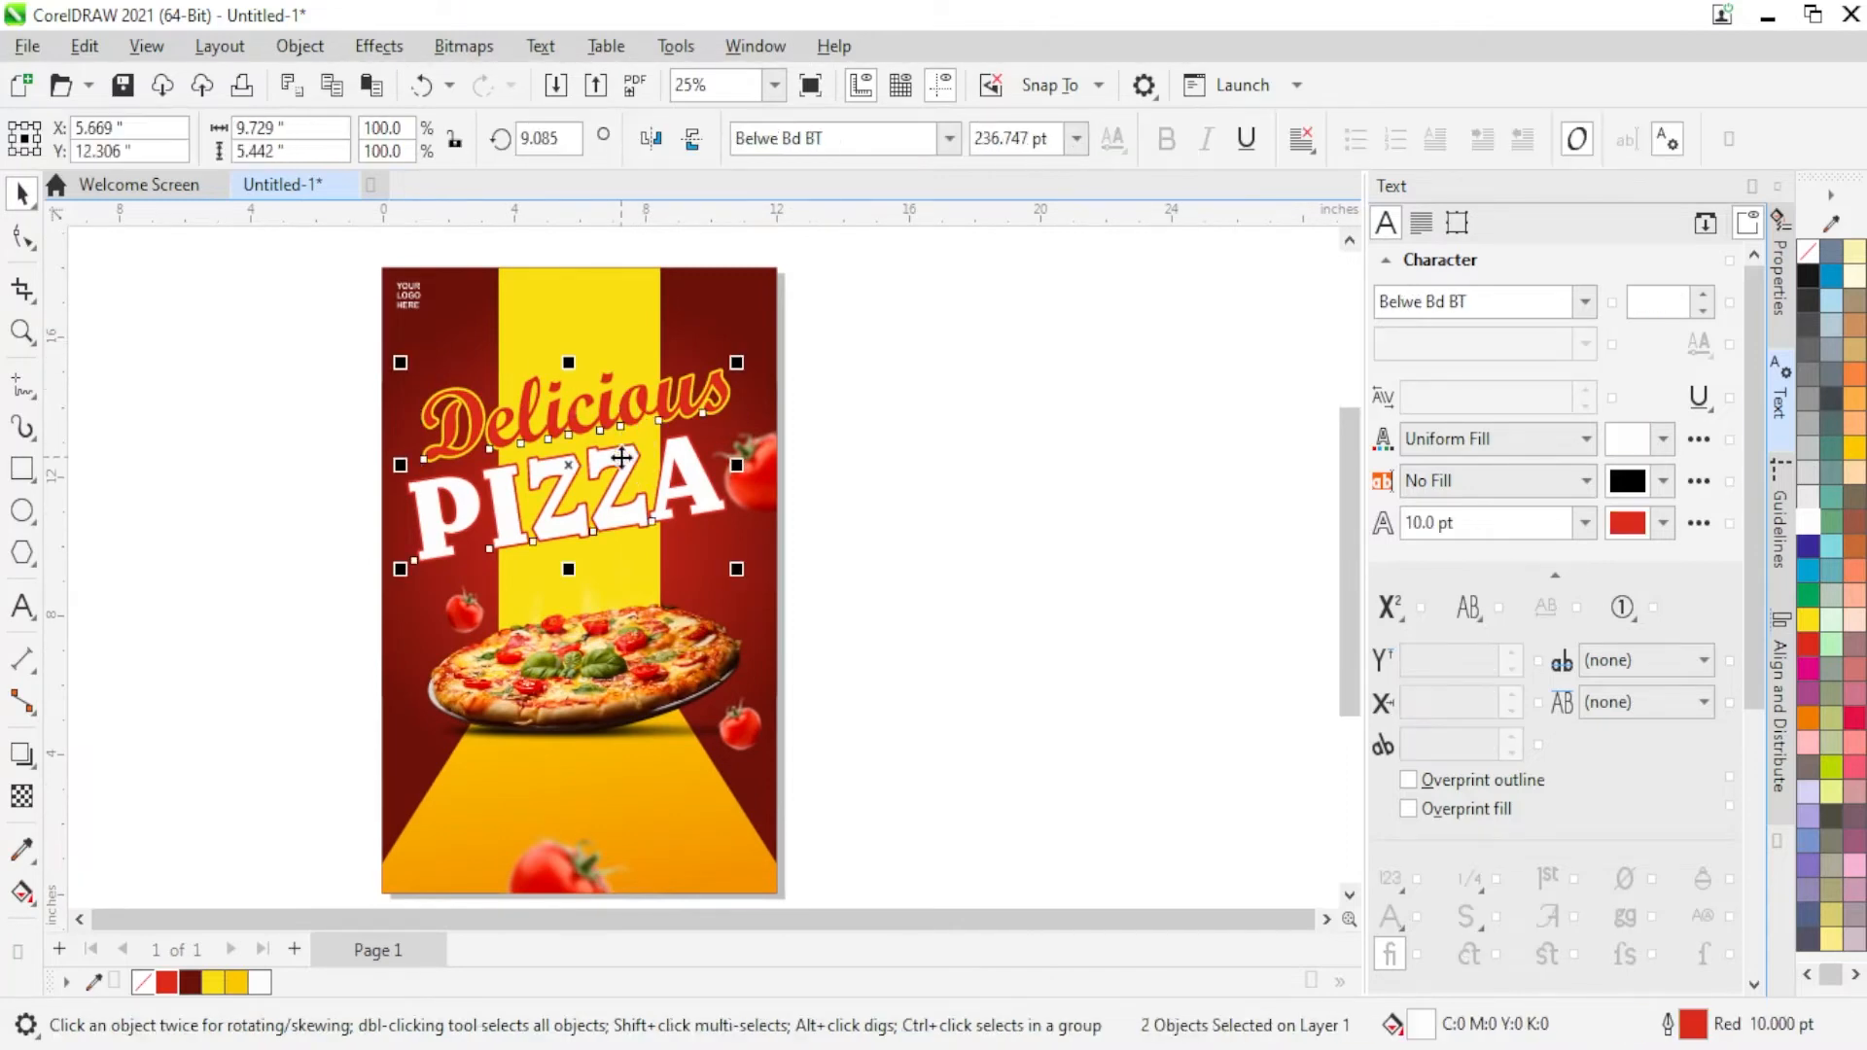
left_click_drag(622, 448, 622, 477)
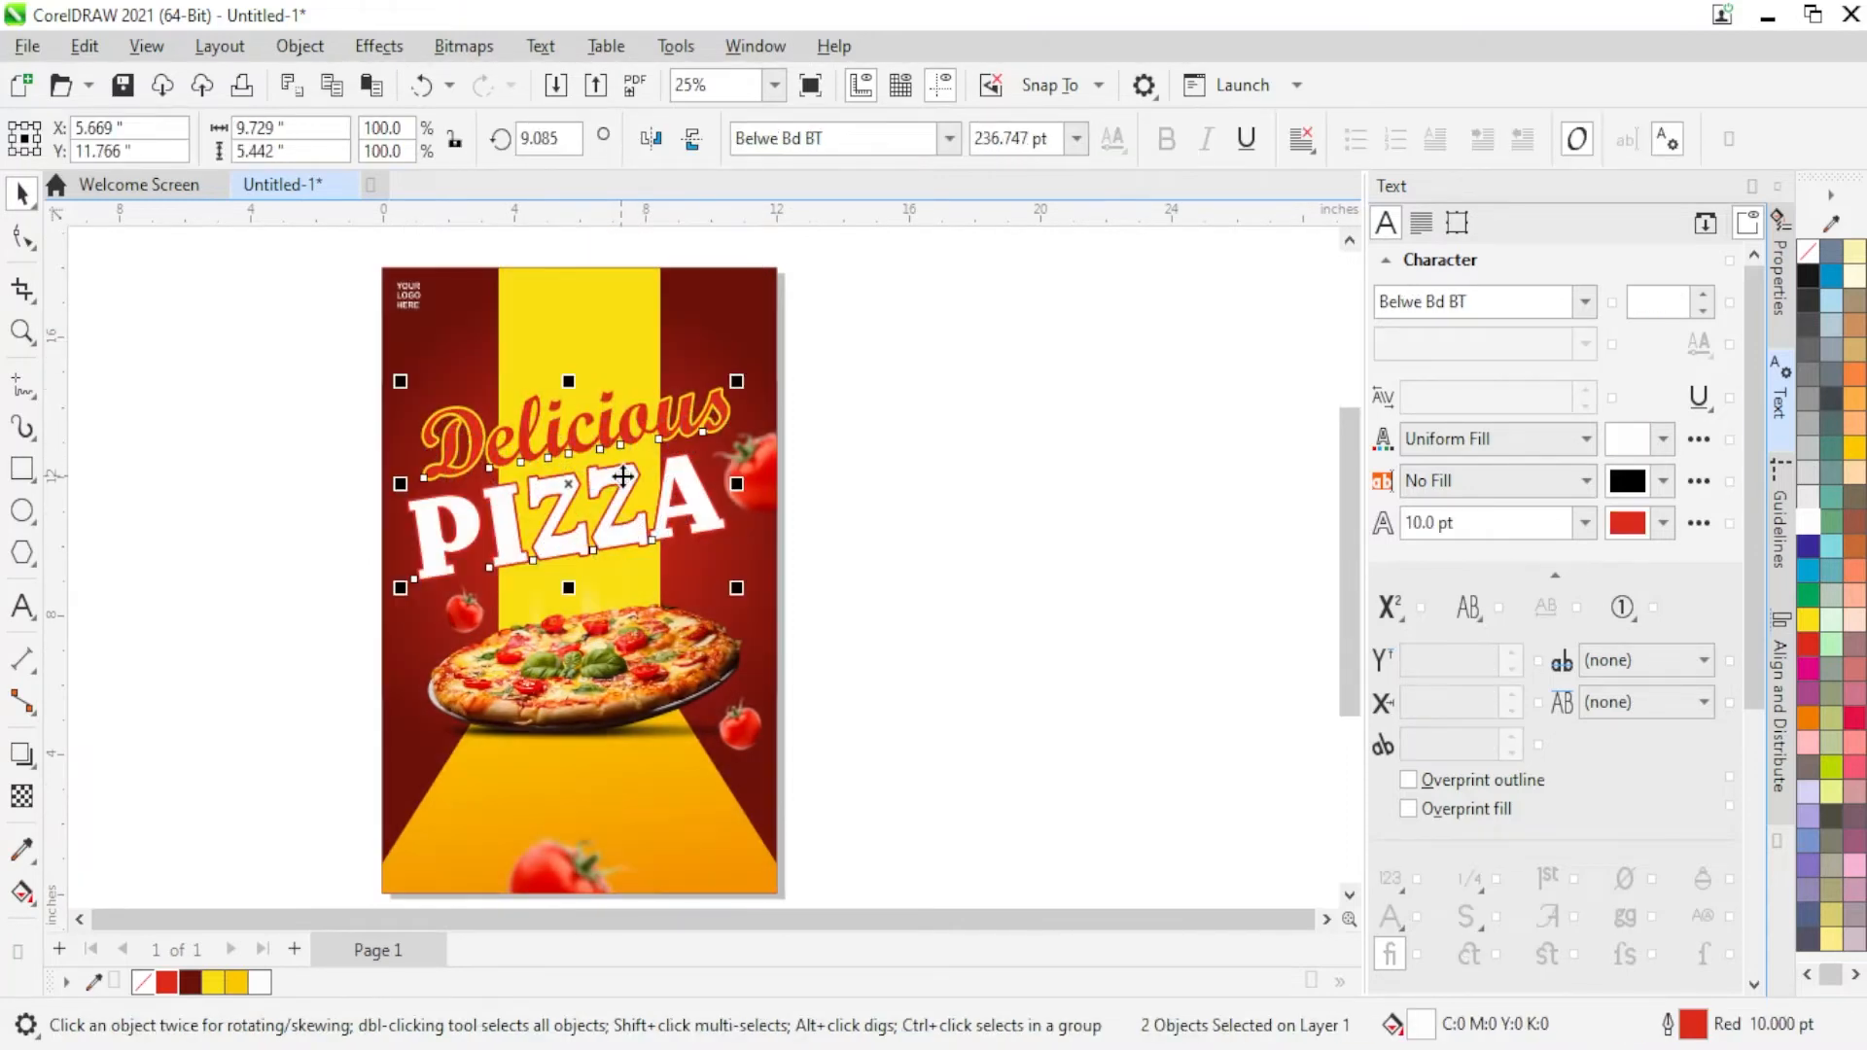
left_click(914, 426)
Step: Copy the logo text onto the yellow floor below the pizza and replace its wording with "ORDER NOW"
left_click_drag(421, 309, 492, 796)
key("ctrl+a")
type("ORD")
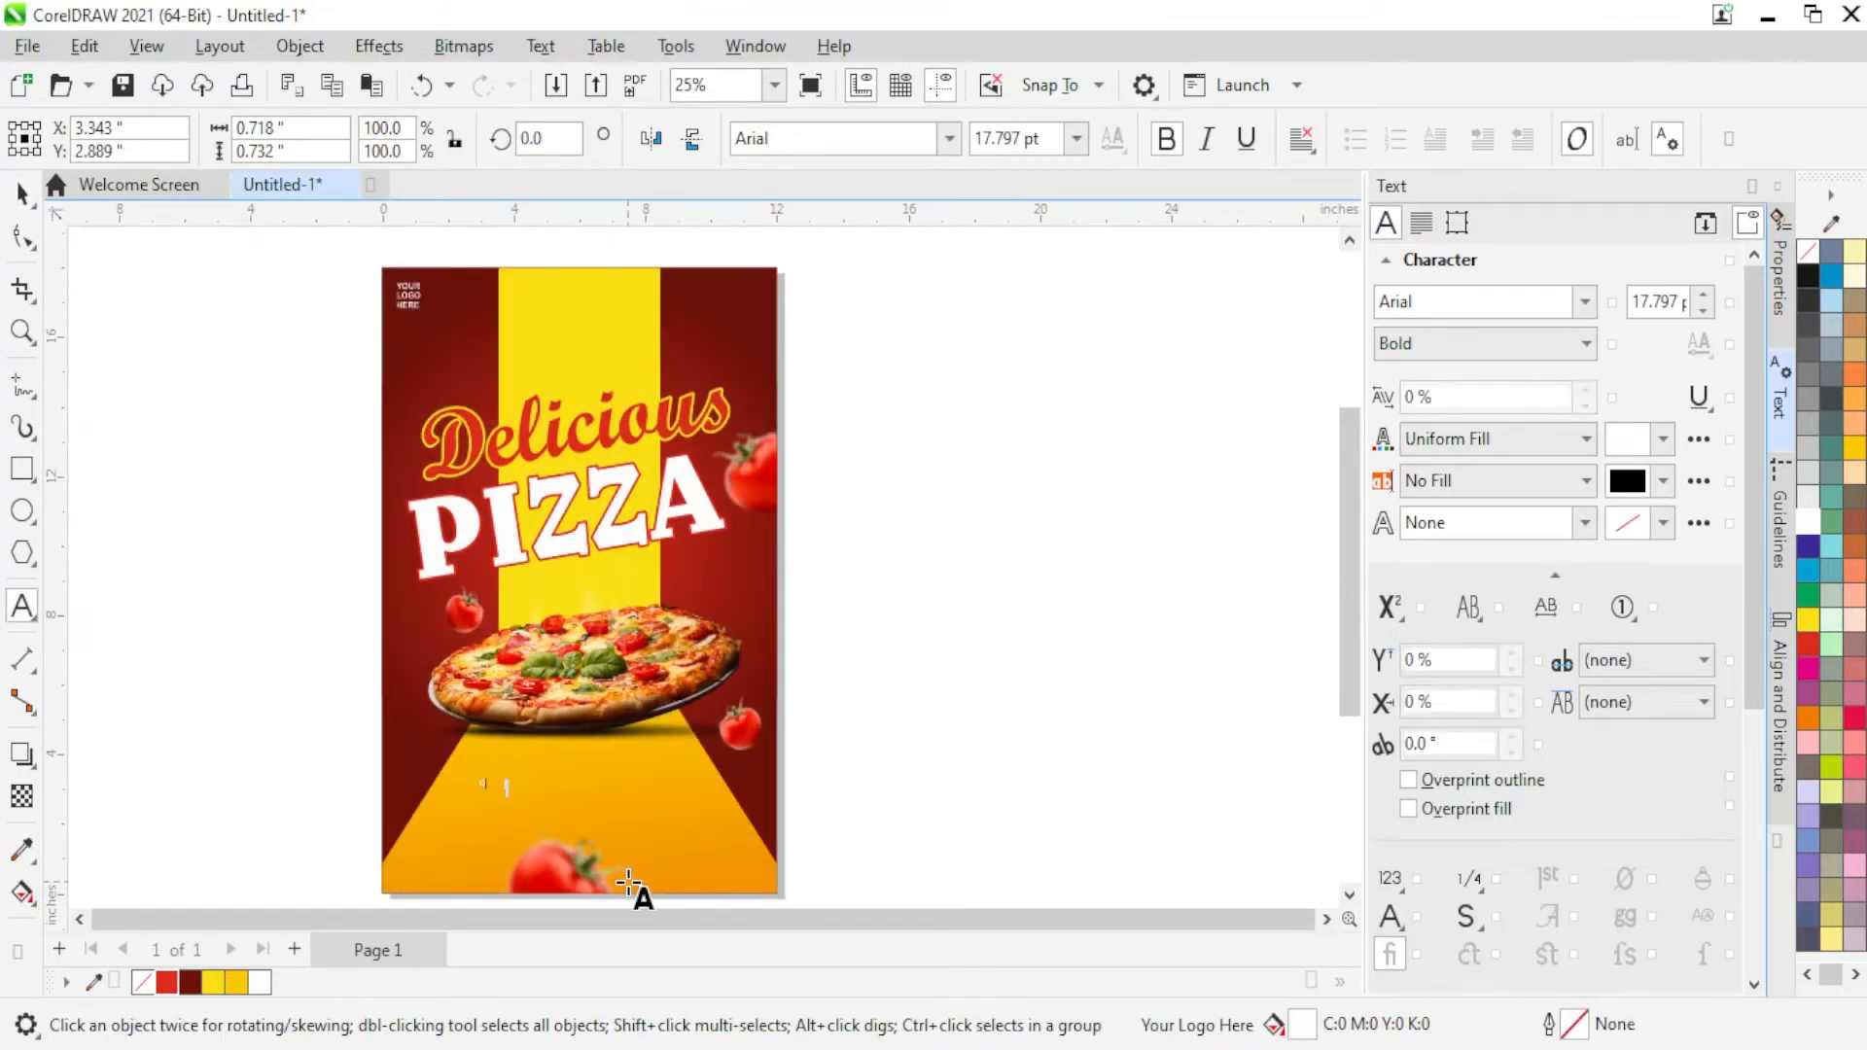
type("ER NOW")
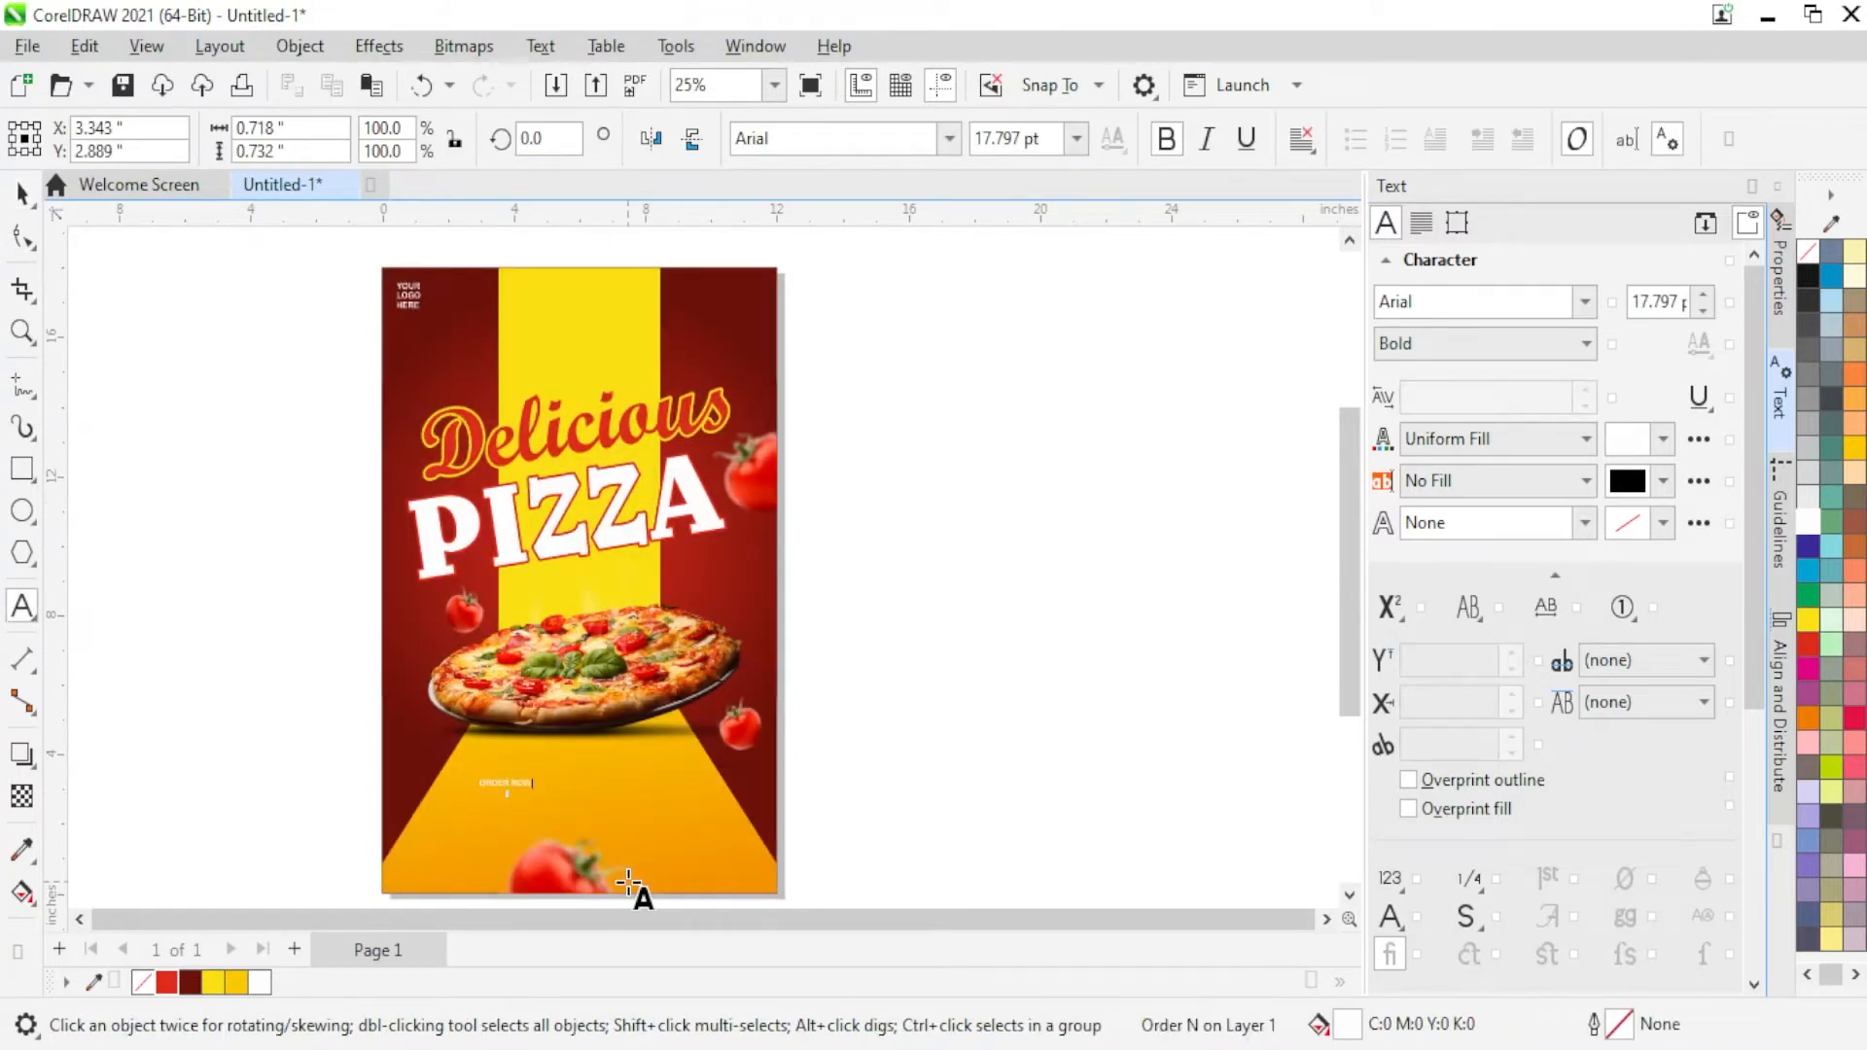
key("Escape")
Step: Enlarge the ORDER NOW text to about 36.3 pt and center it horizontally on the poster background
scroll(559, 827, "up", 3)
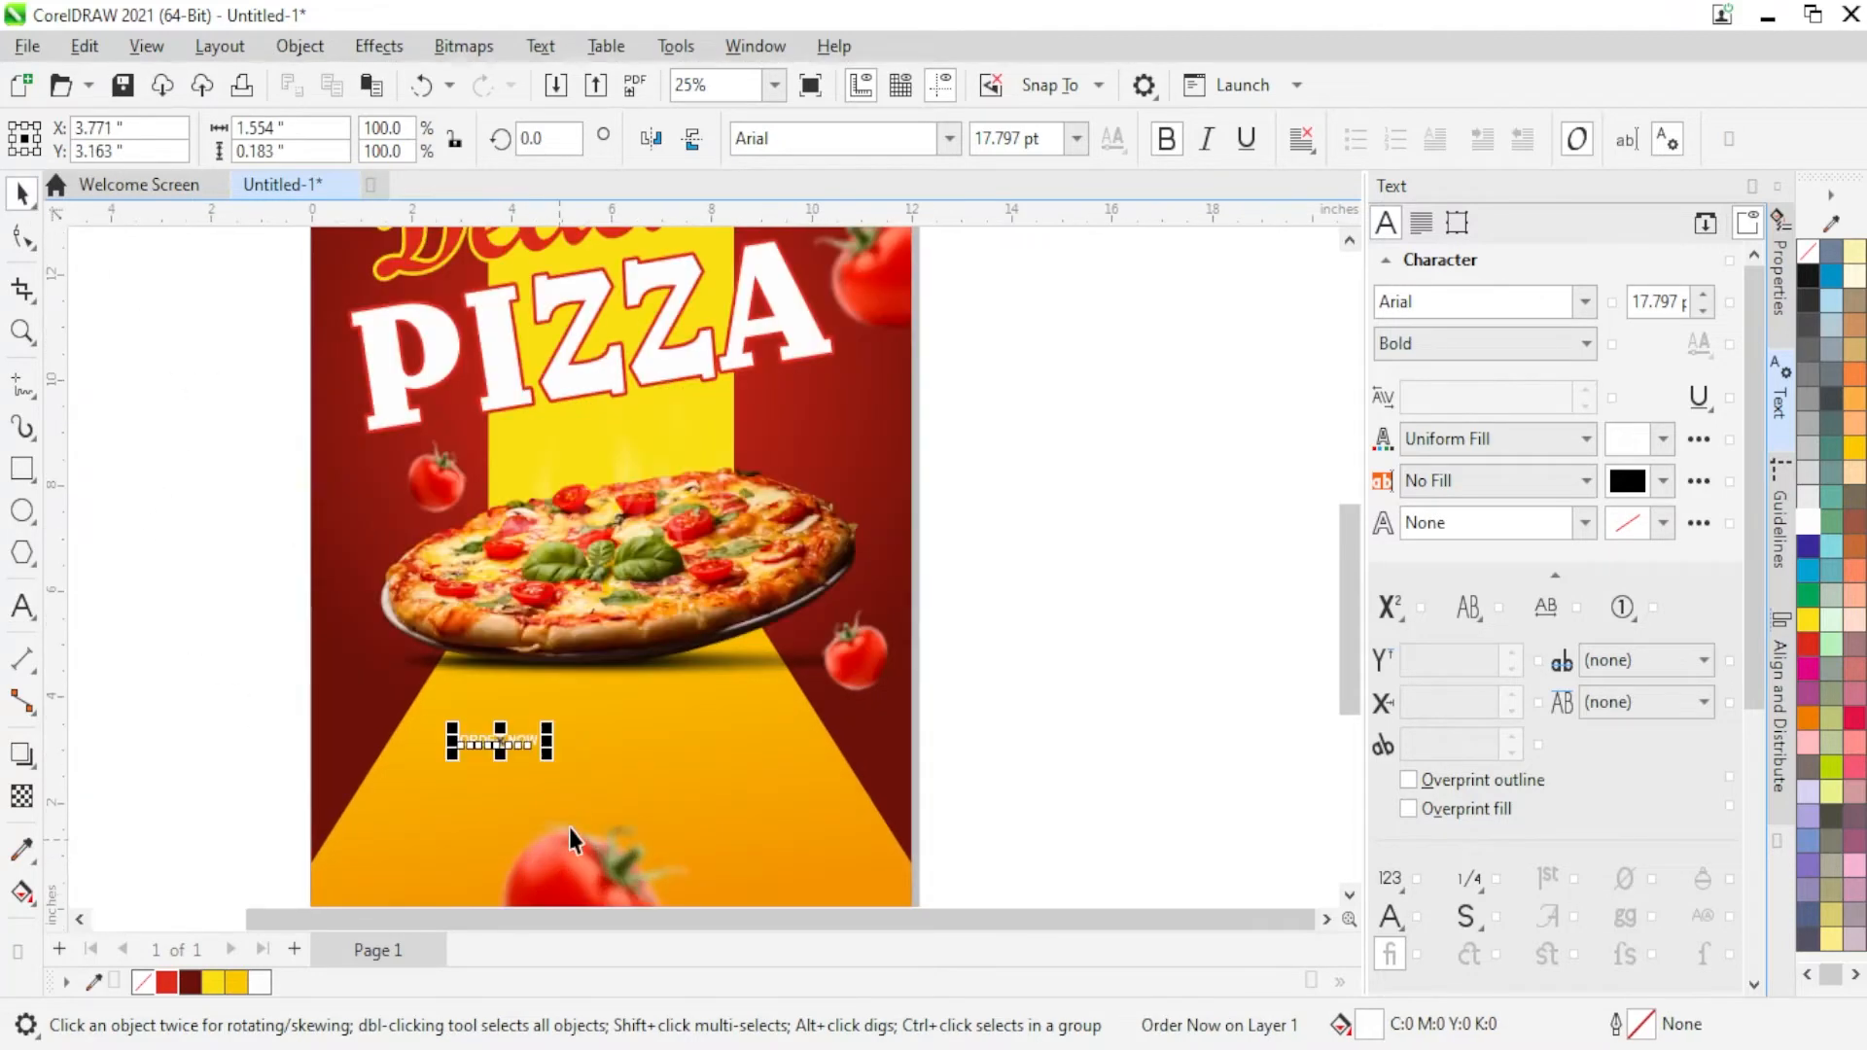
left_click_drag(525, 671, 697, 648)
left_click(941, 687, "shift")
key("c")
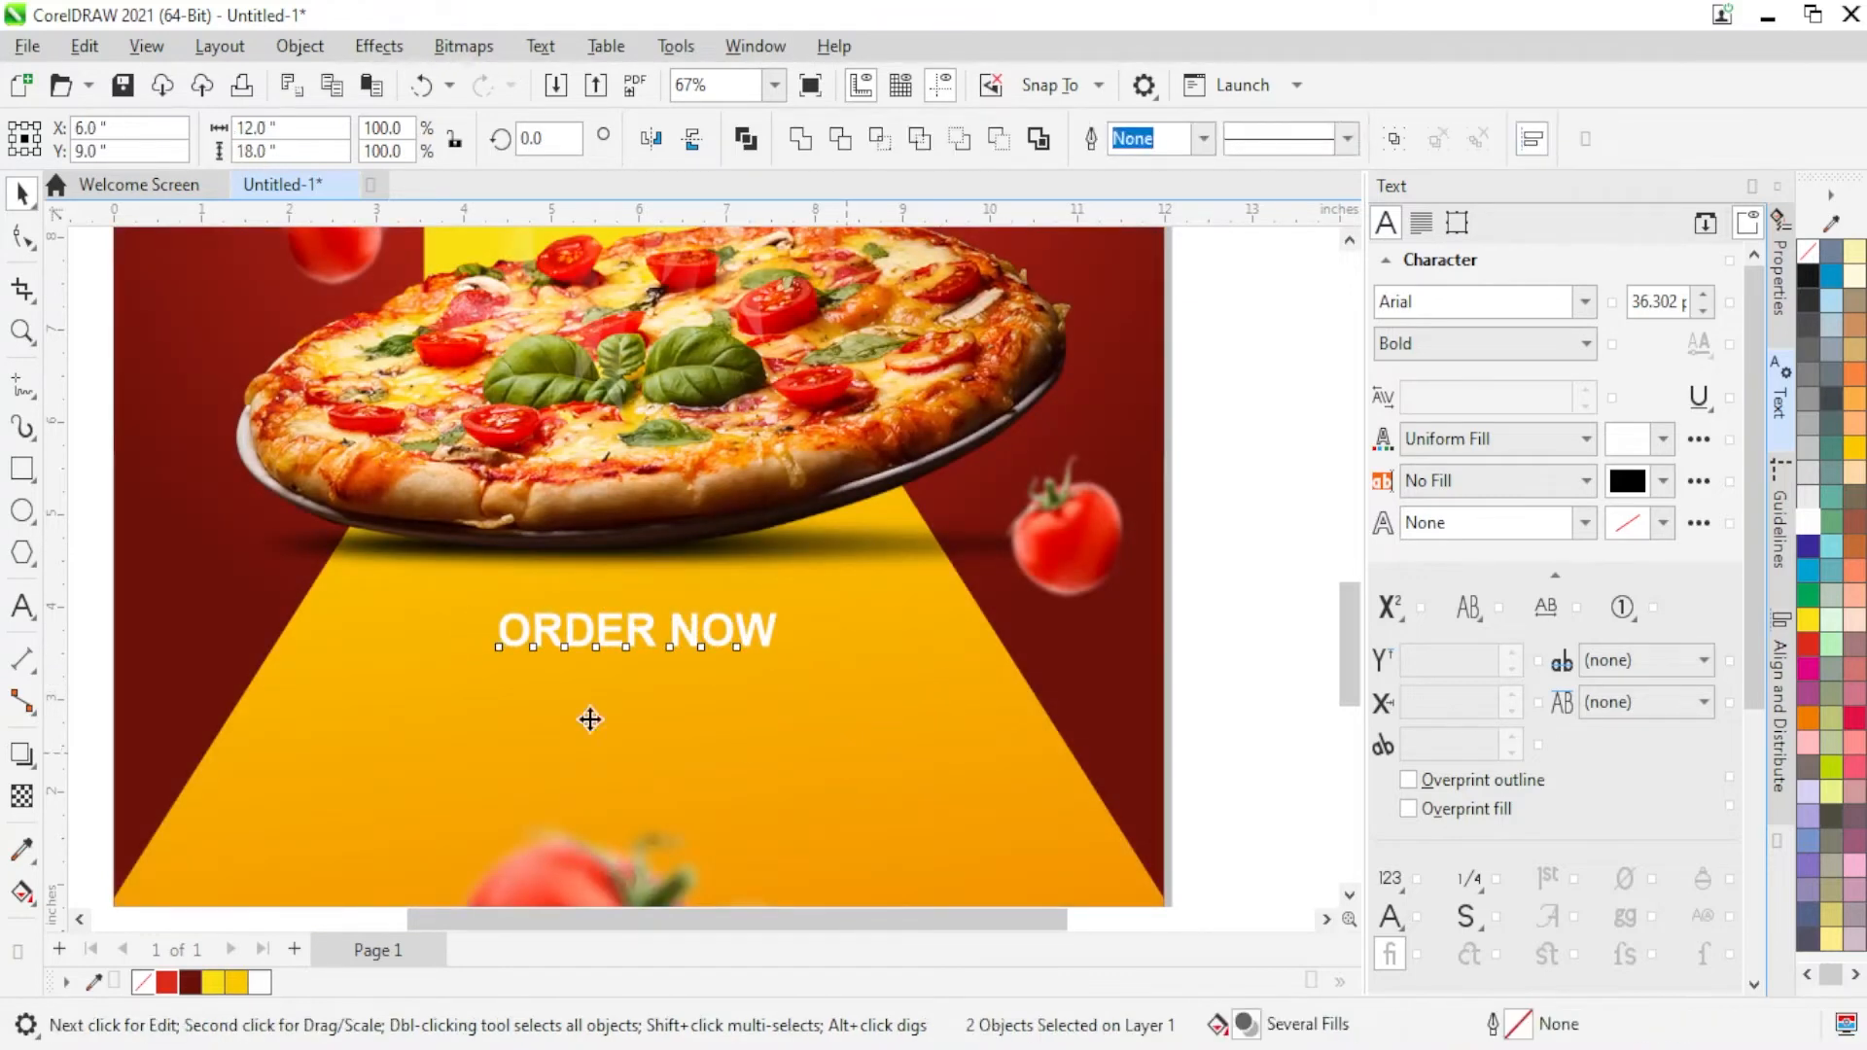
left_click(87, 526)
Step: Draw a rectangle about 3.56 by 0.61 inches around ORDER NOW and fully round its corners into a pill shape
scroll(550, 581, "up", 1)
key("F6")
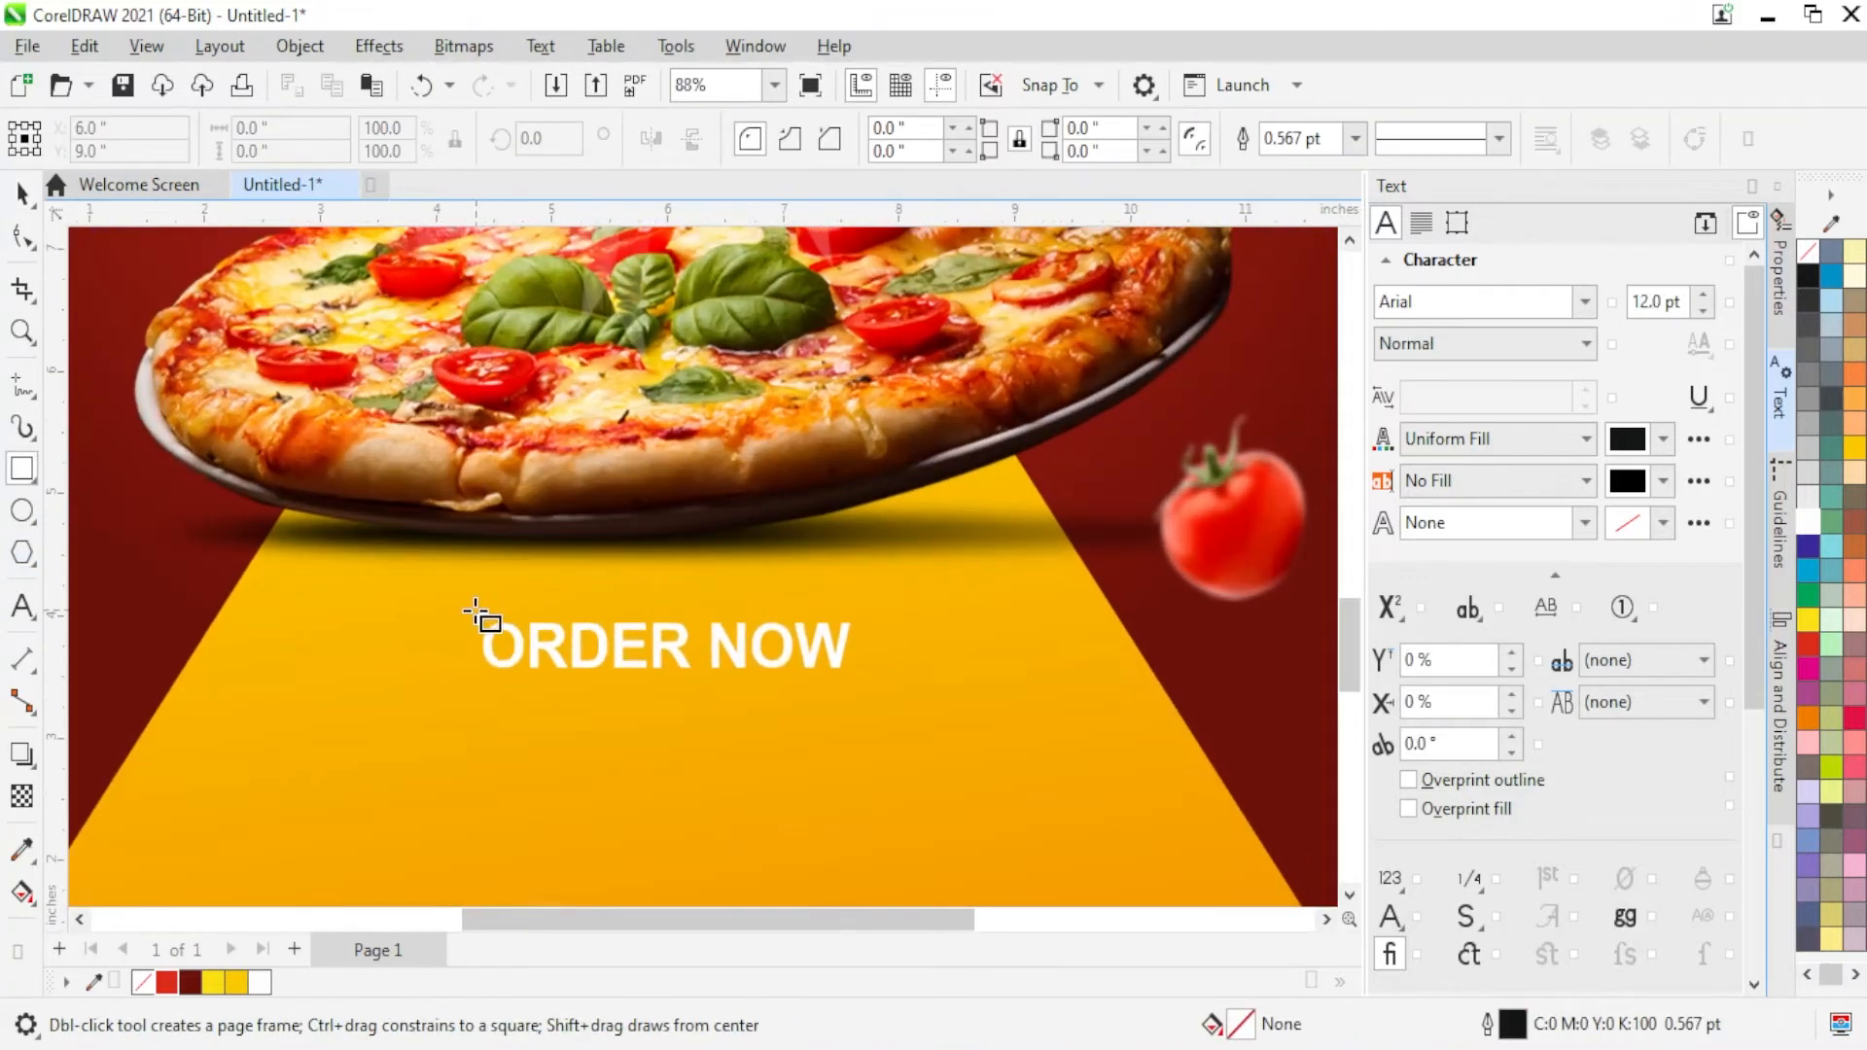
left_click_drag(459, 610, 878, 692)
left_click(22, 236)
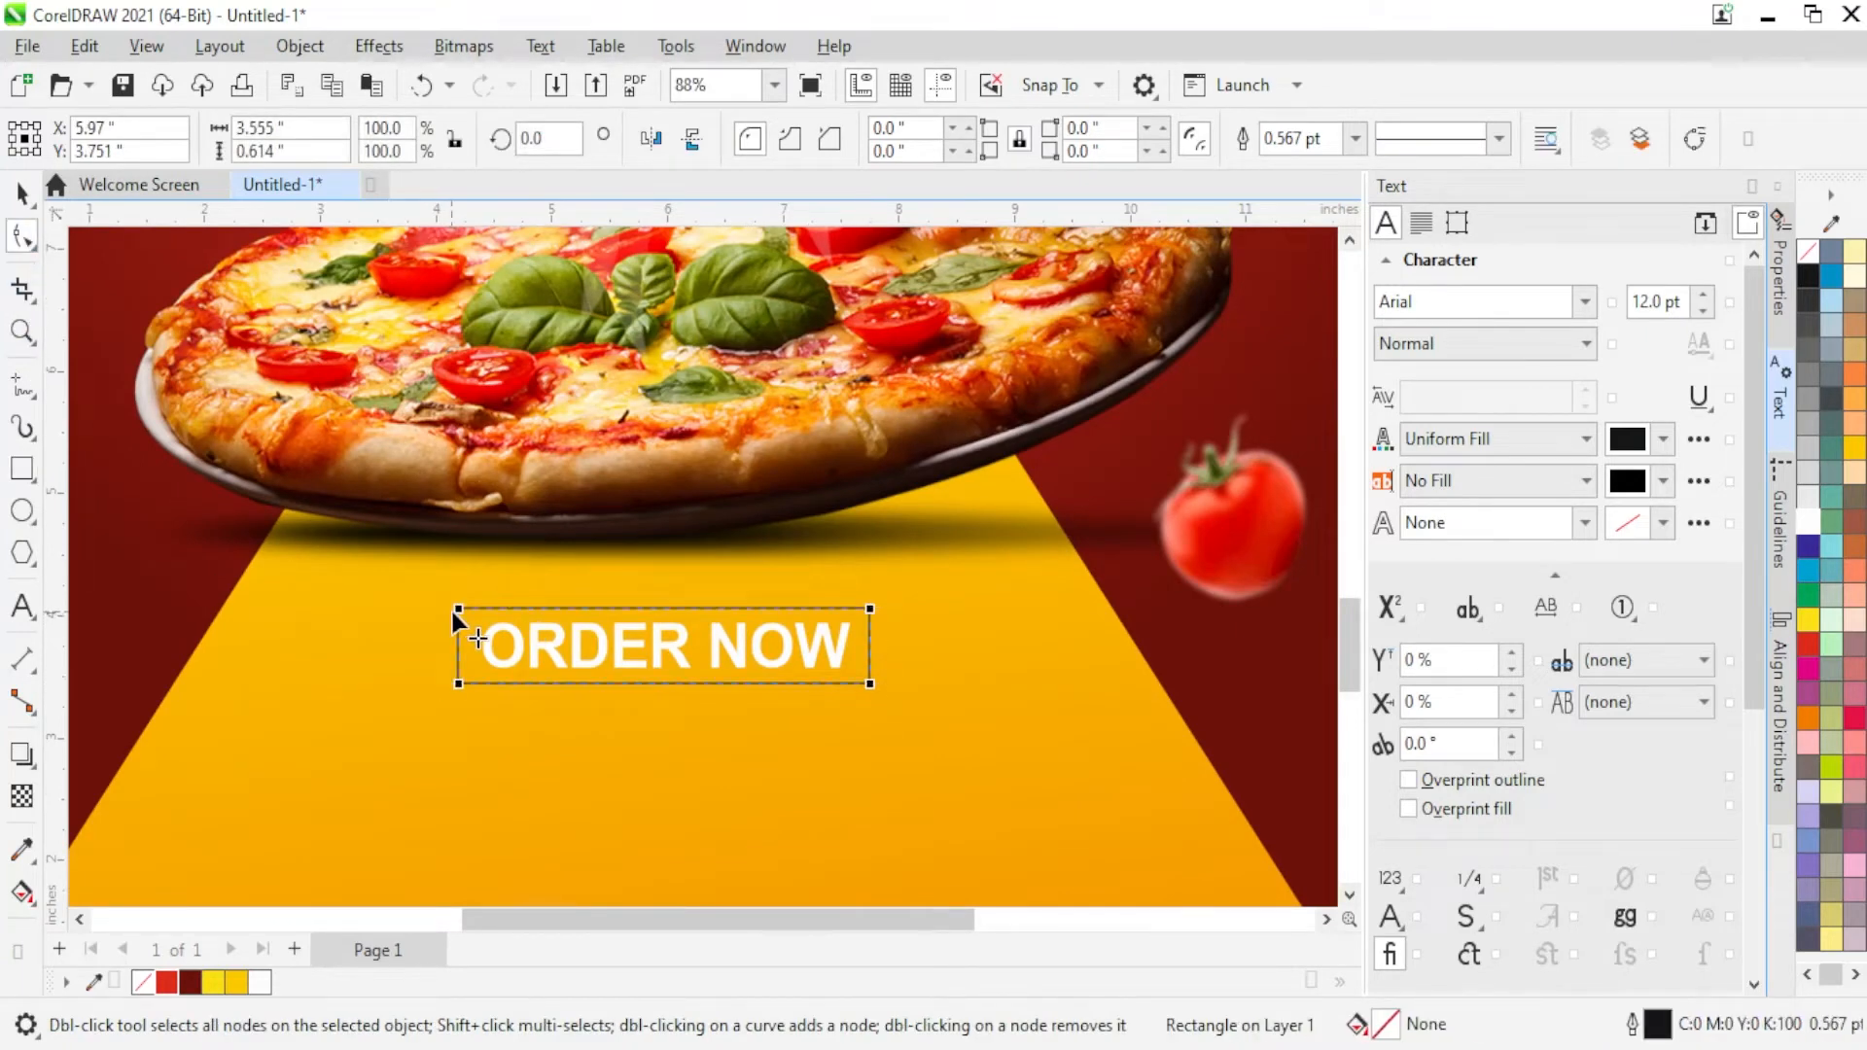
left_click_drag(455, 610, 535, 603)
left_click(21, 195)
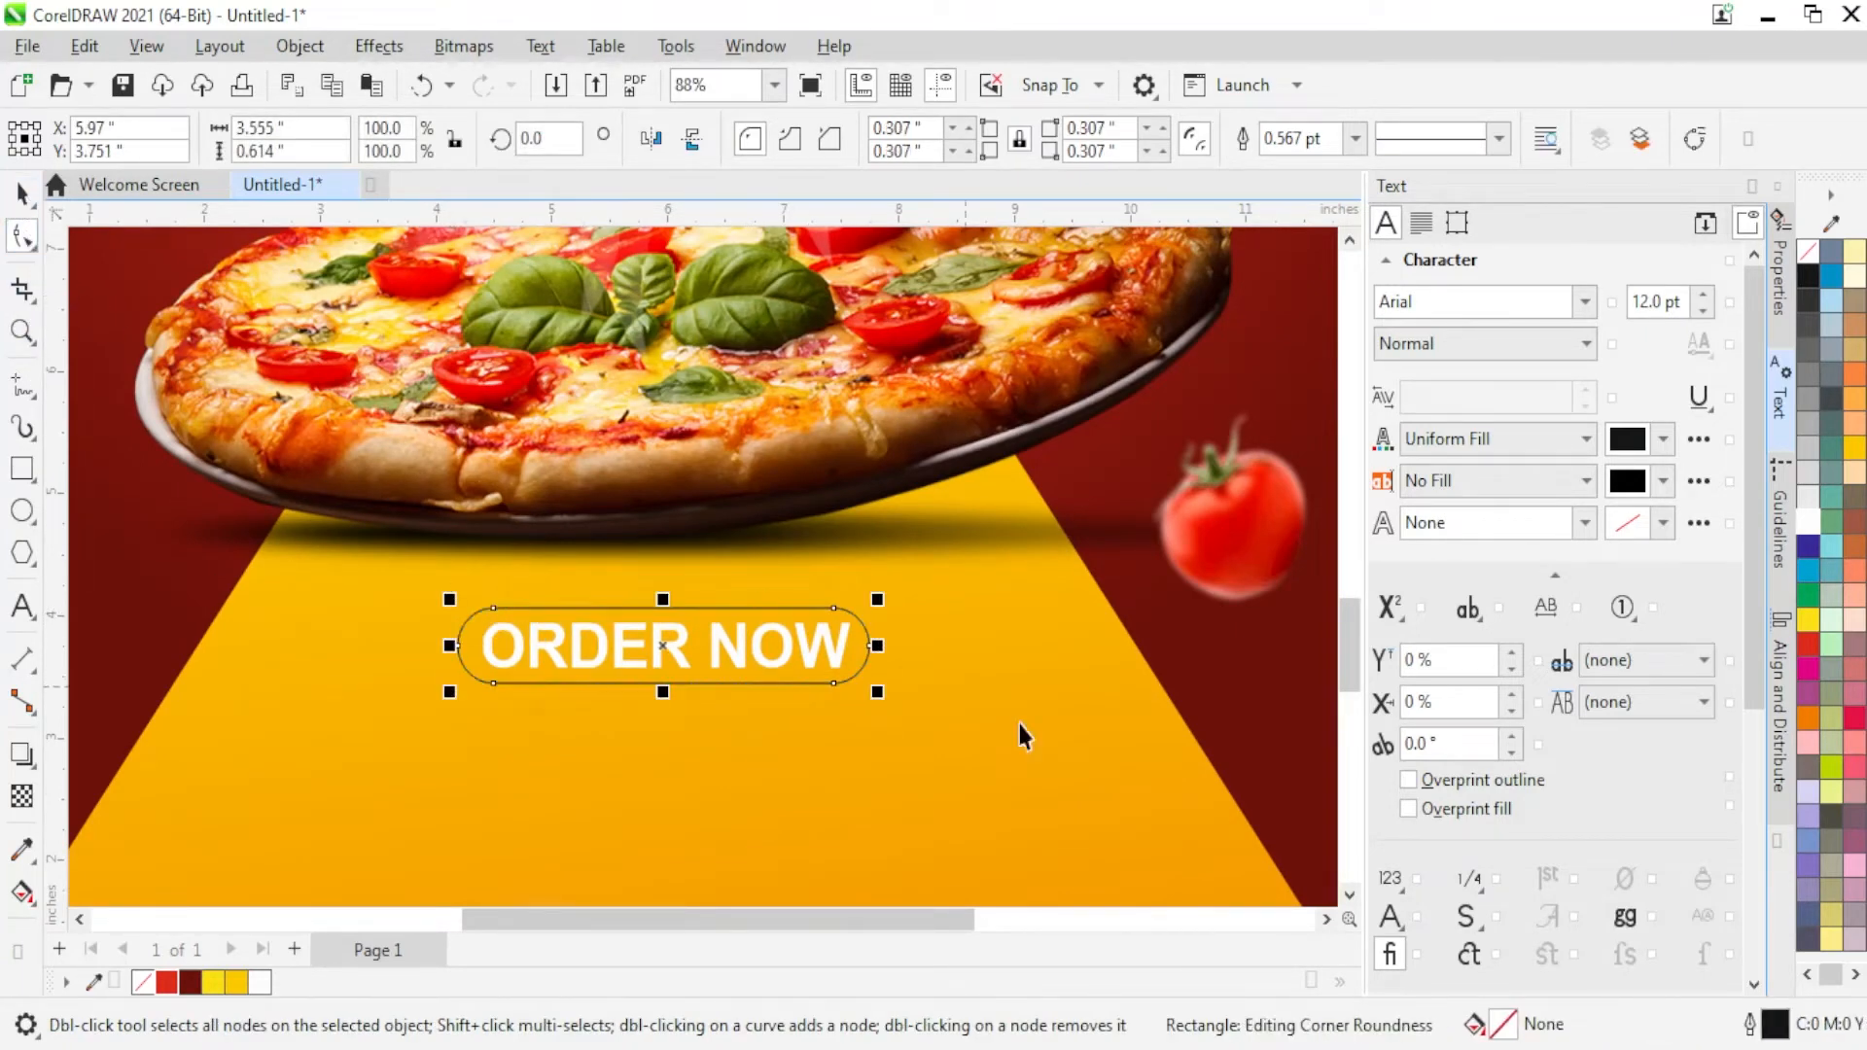
Step: Center the rounded rectangle horizontally on the poster background
left_click(1099, 762, "shift")
scroll(489, 675, "down", 1)
scroll(1168, 652, "down", 2)
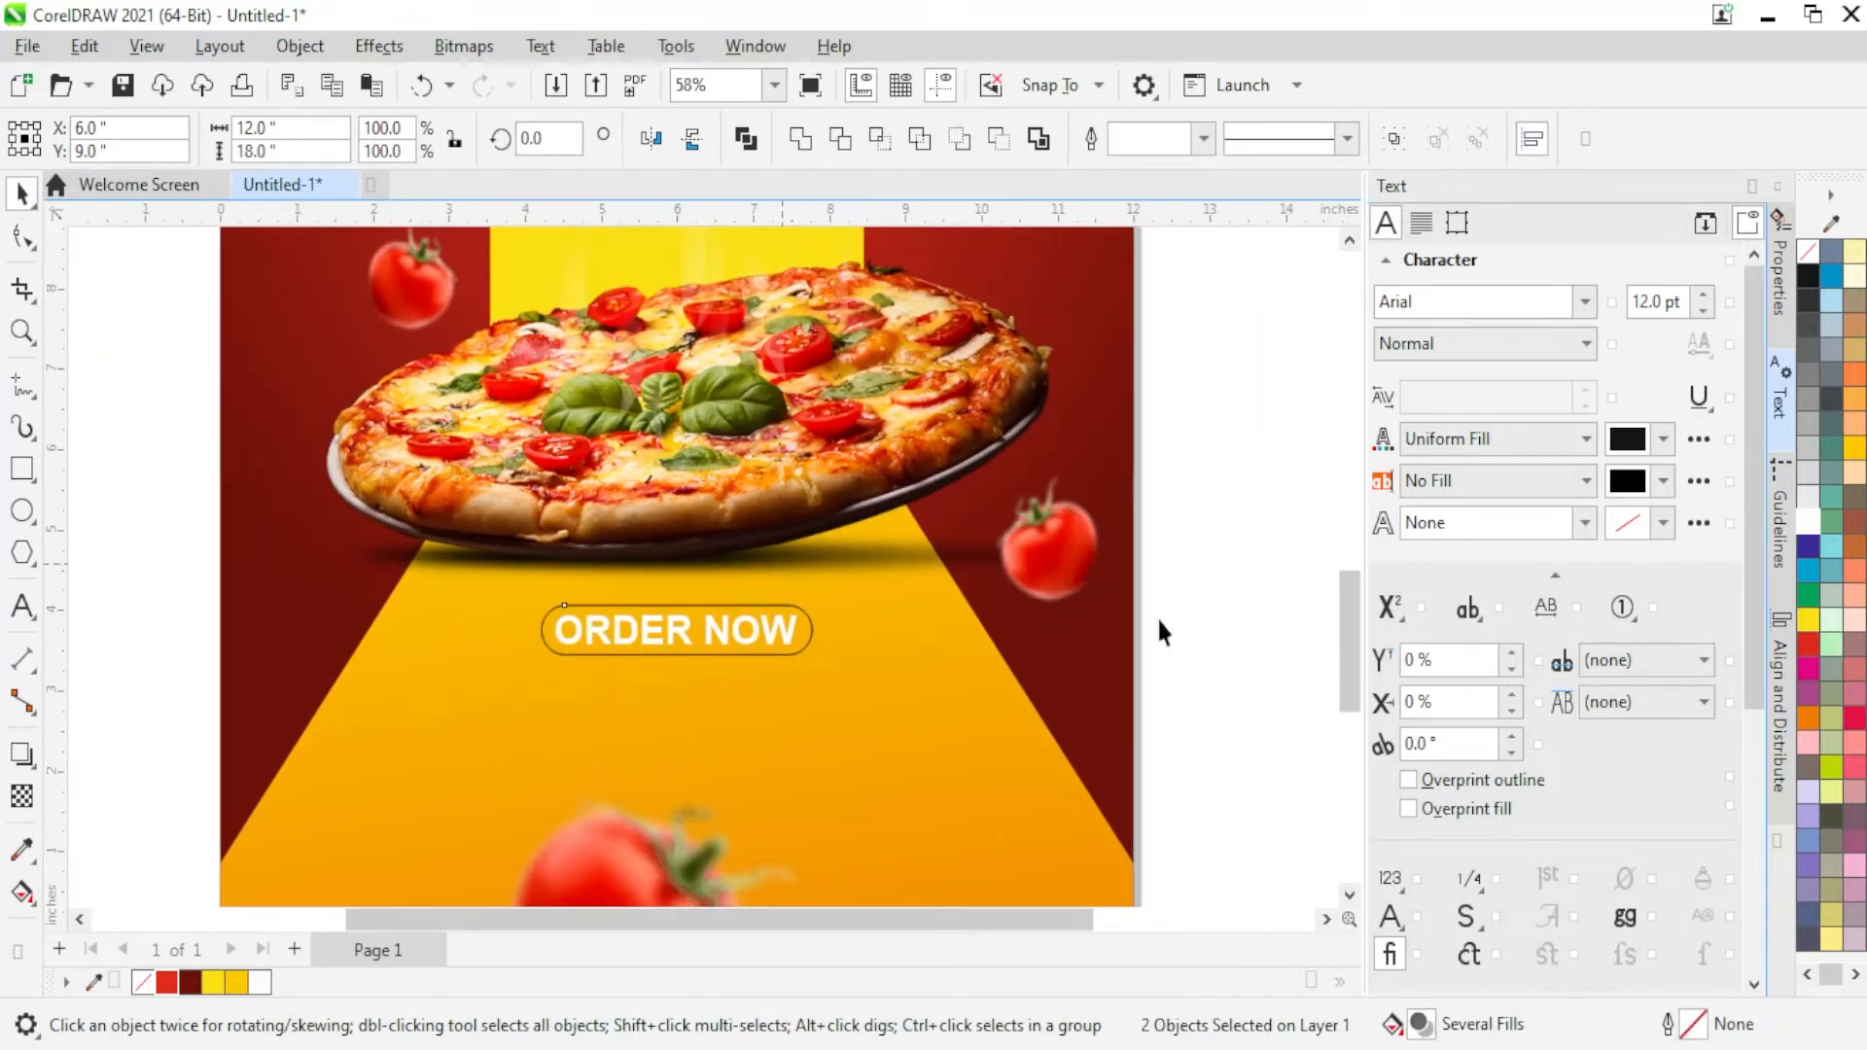
key("Escape")
Step: Fill the rounded rectangle with the document's dark red, remove its outline and place it behind the ORDER NOW text
scroll(796, 655, "up", 2)
left_click(801, 656)
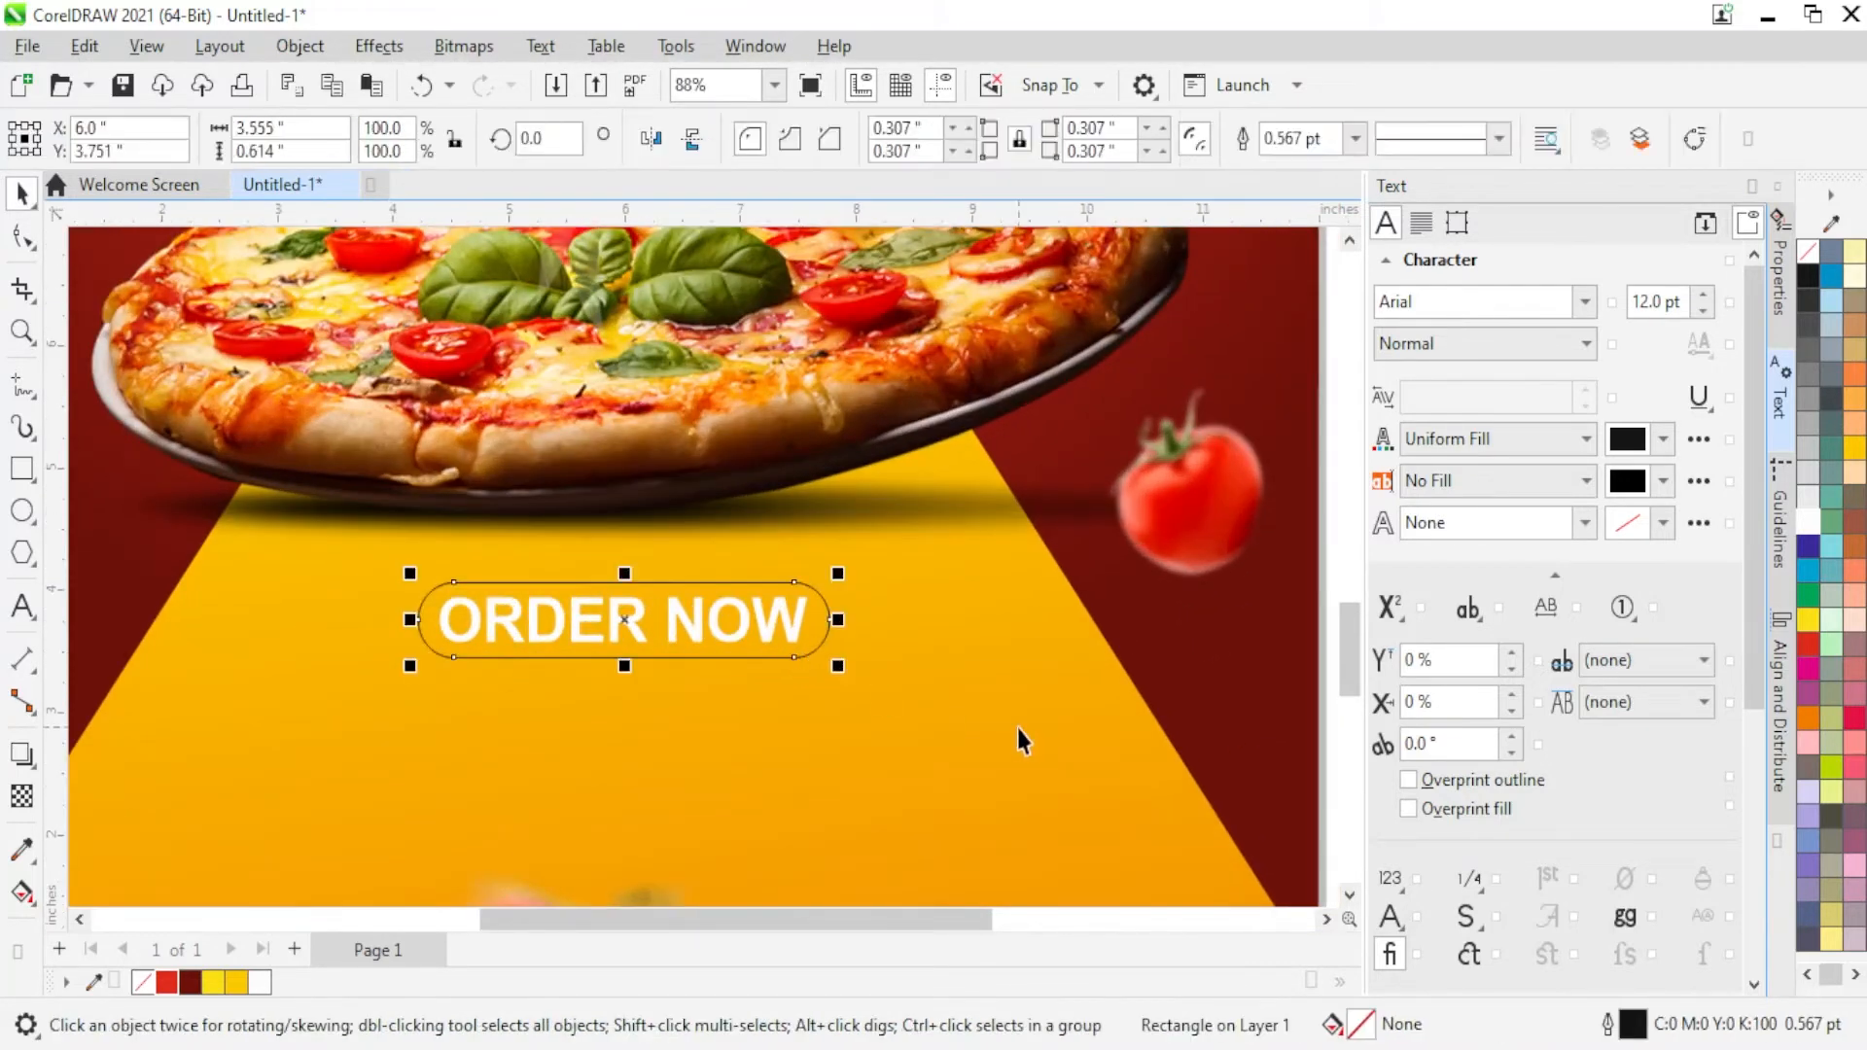
left_click(190, 983)
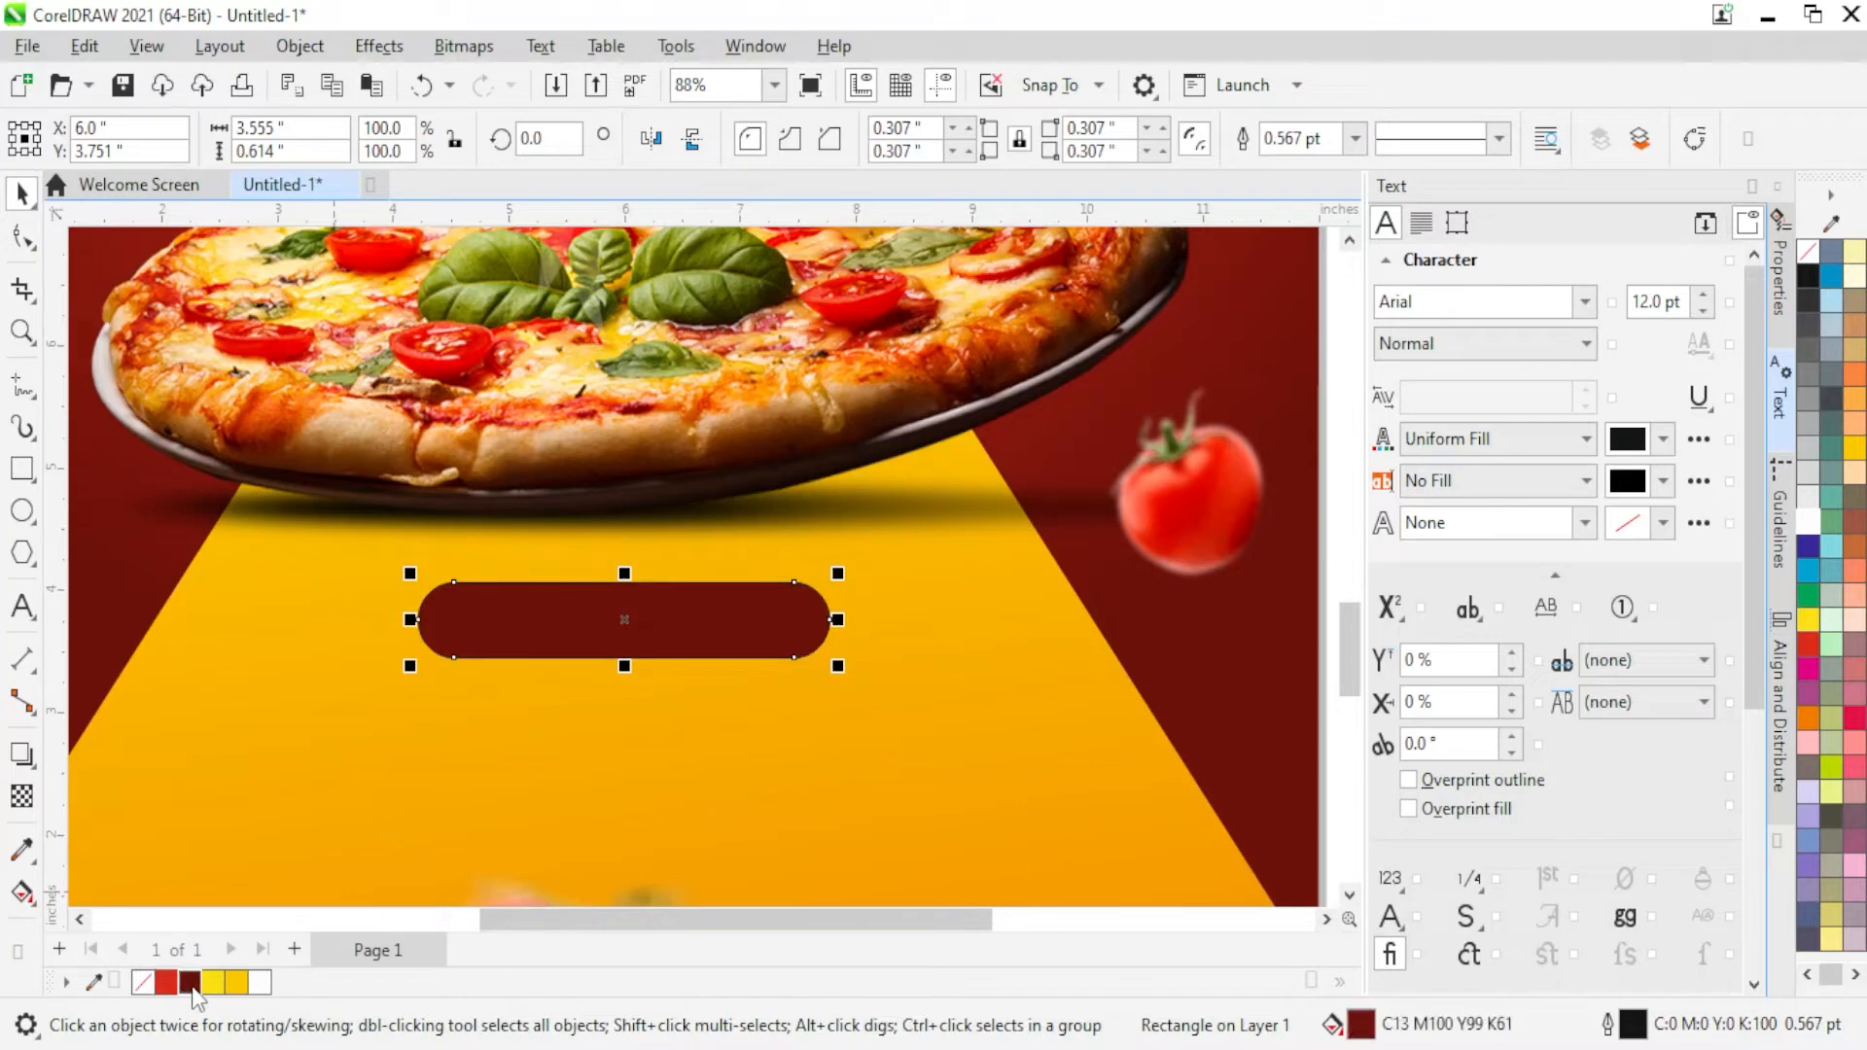
right_click(145, 984)
left_click(234, 596)
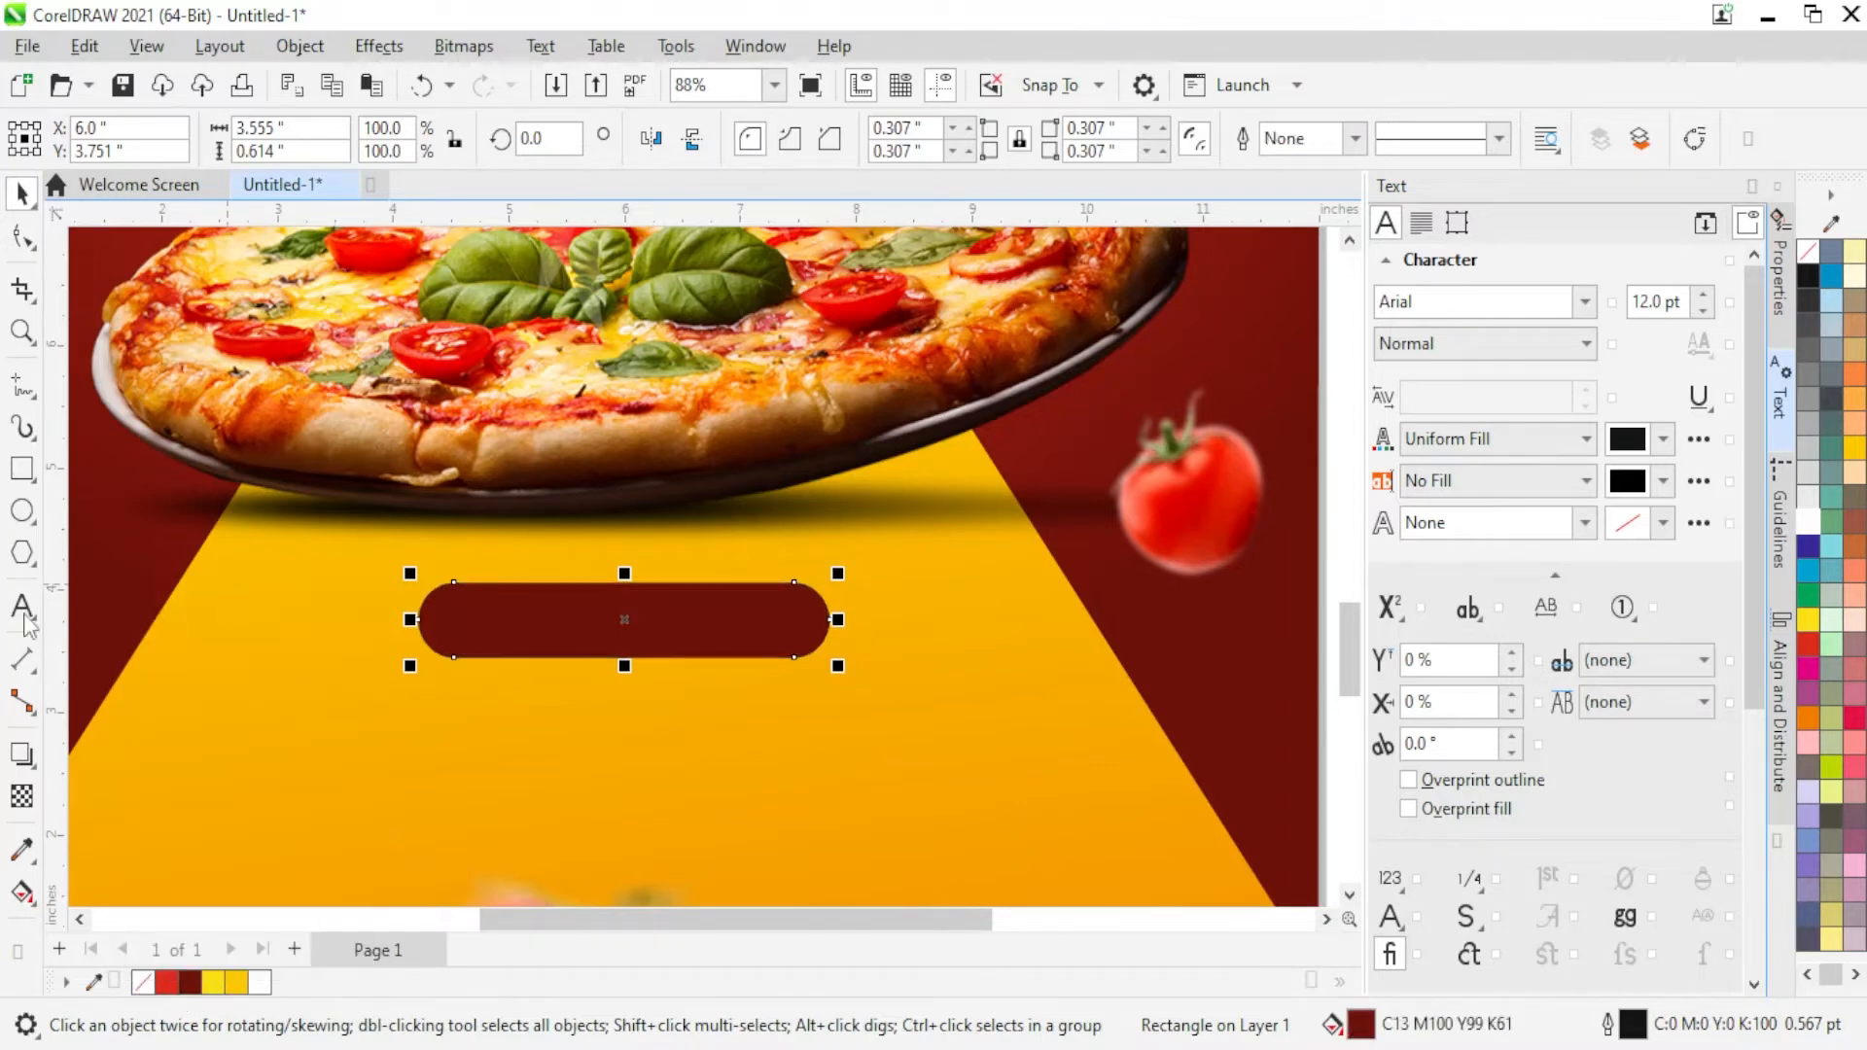
key("ctrl+Page_Down")
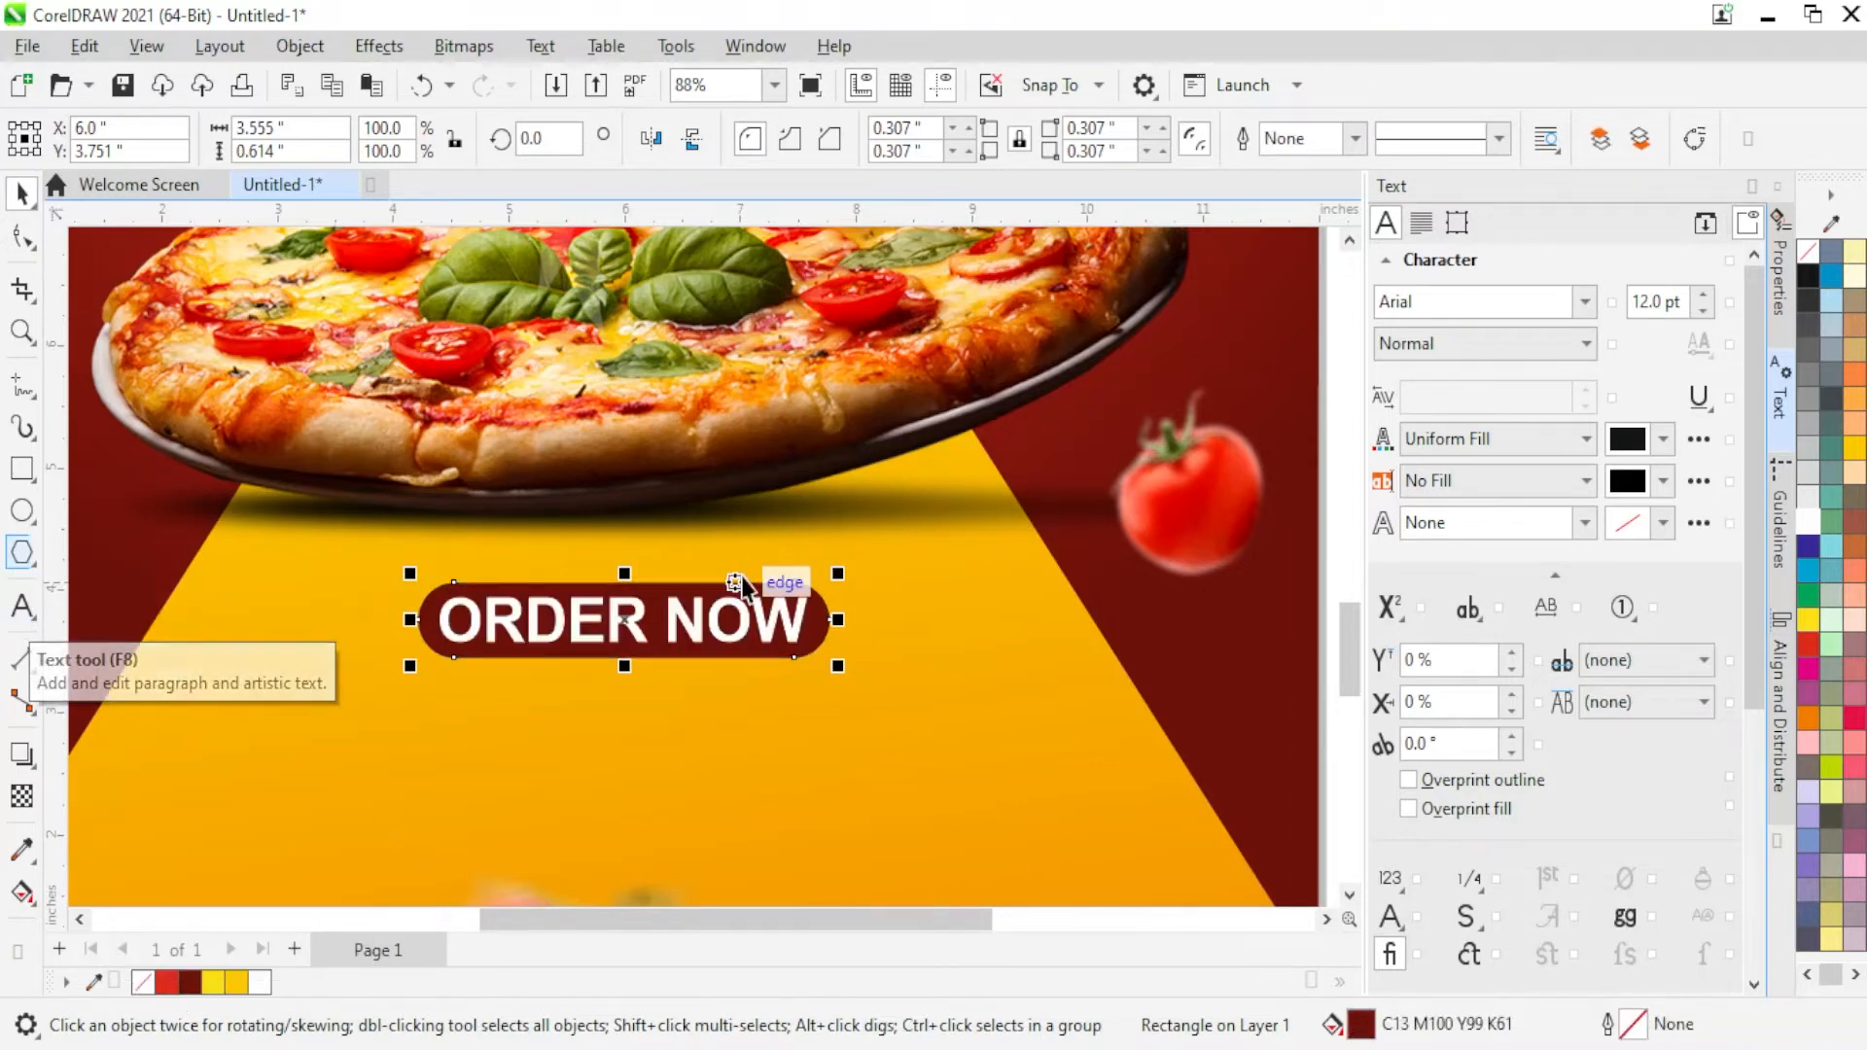
Step: Copy the ORDER NOW text just below its pill shape and replace the wording with the placeholder phone number
scroll(784, 561, "down", 1)
left_click_drag(680, 609, 663, 662)
key("F8")
key("ctrl+a")
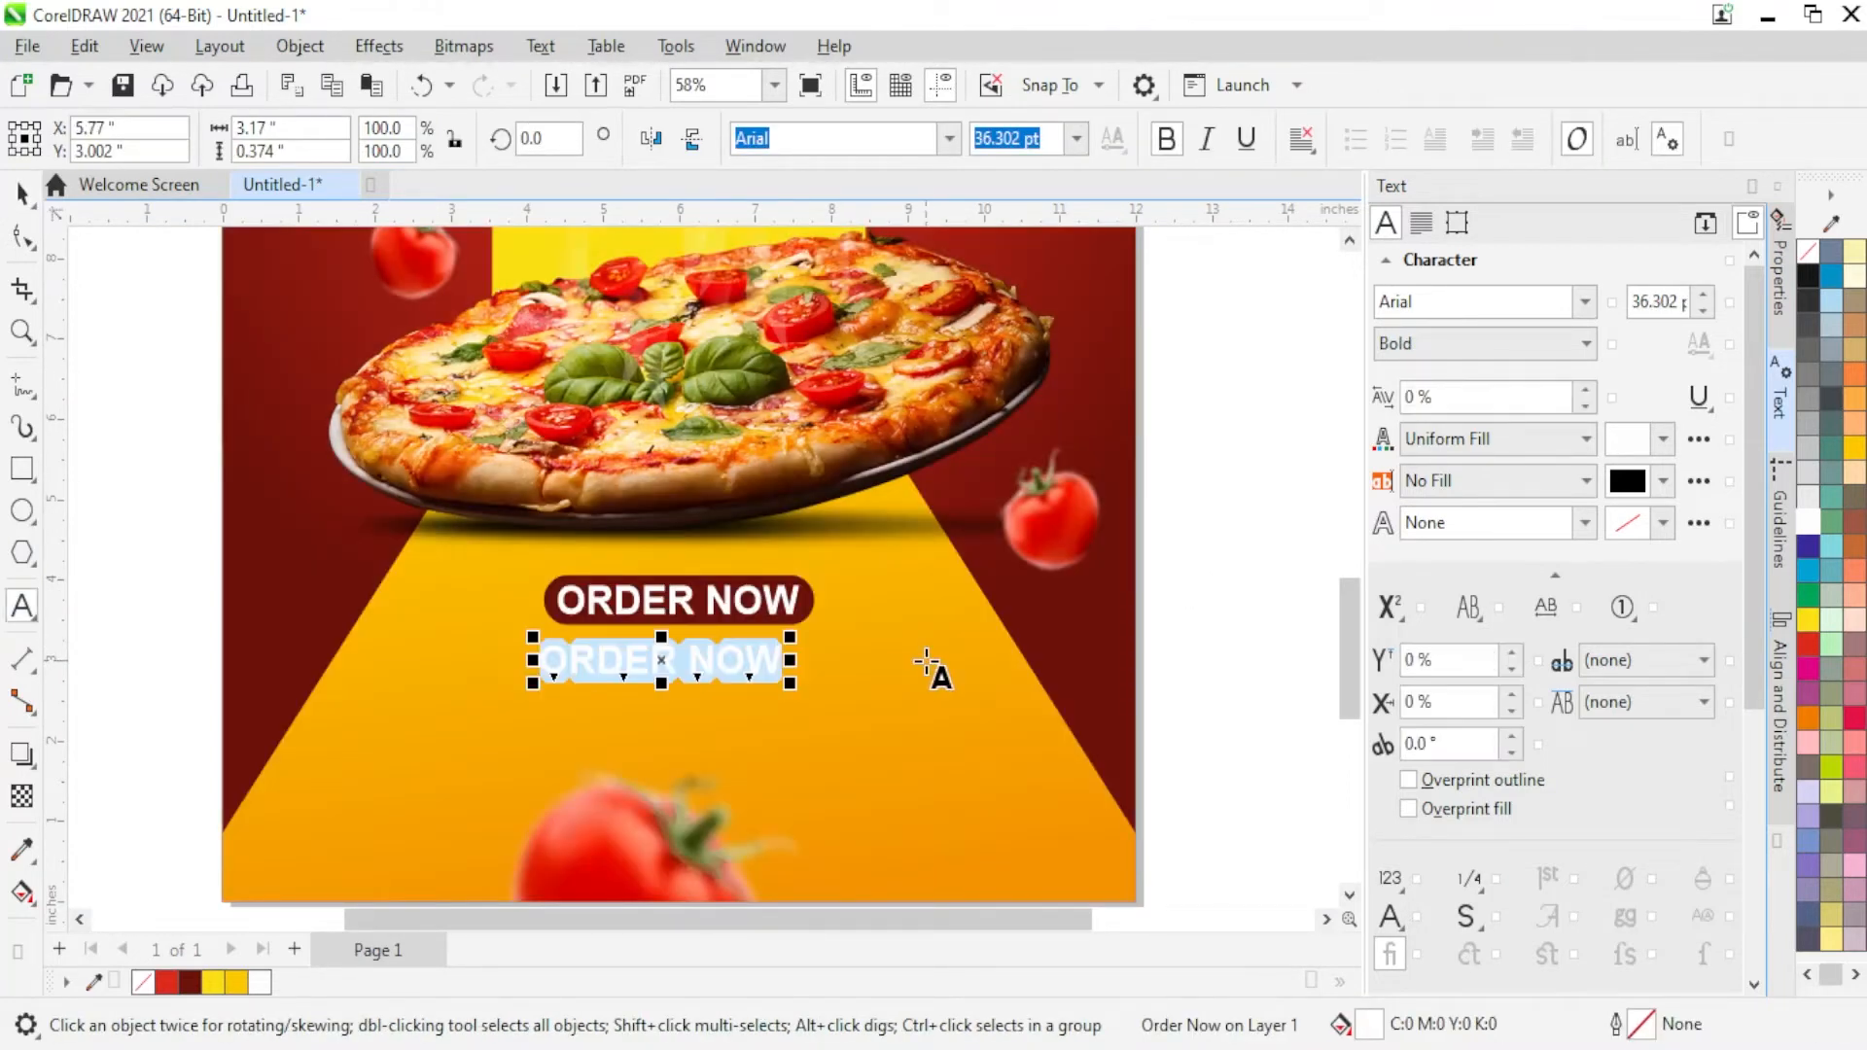
type("+91 0000")
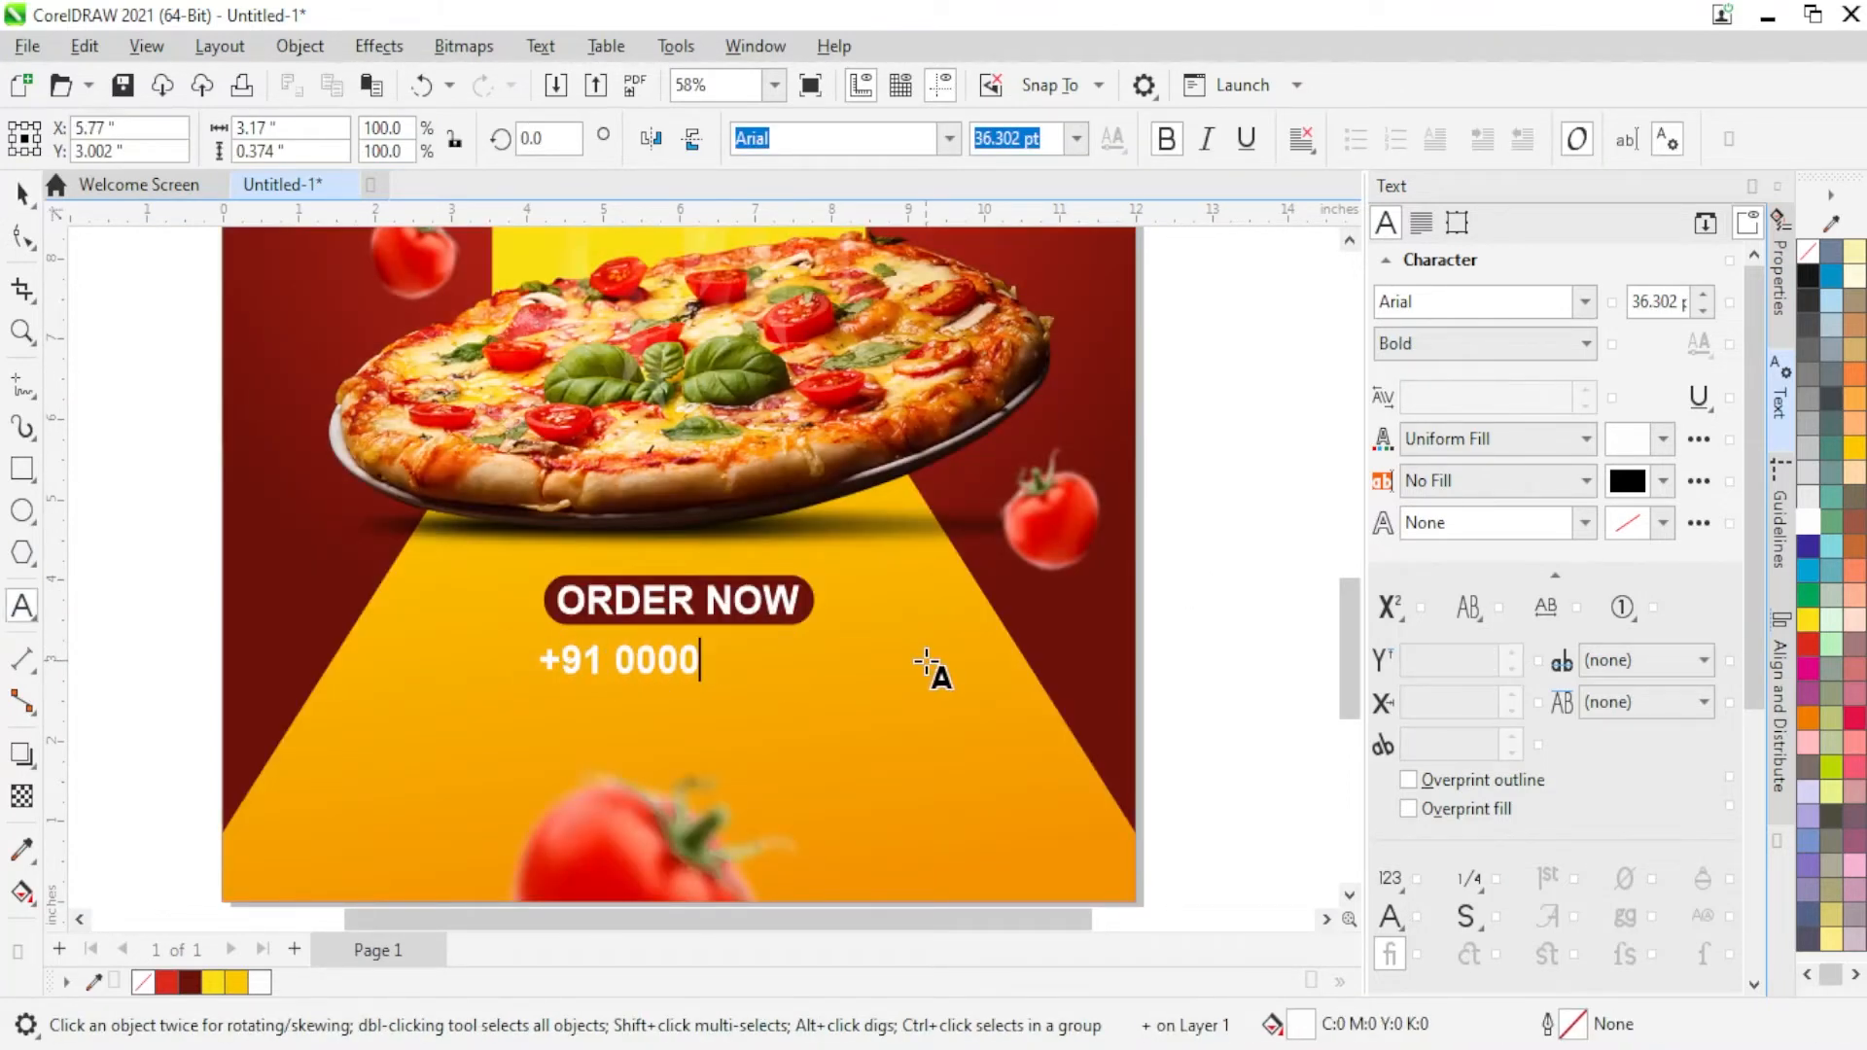
type(" 000 000")
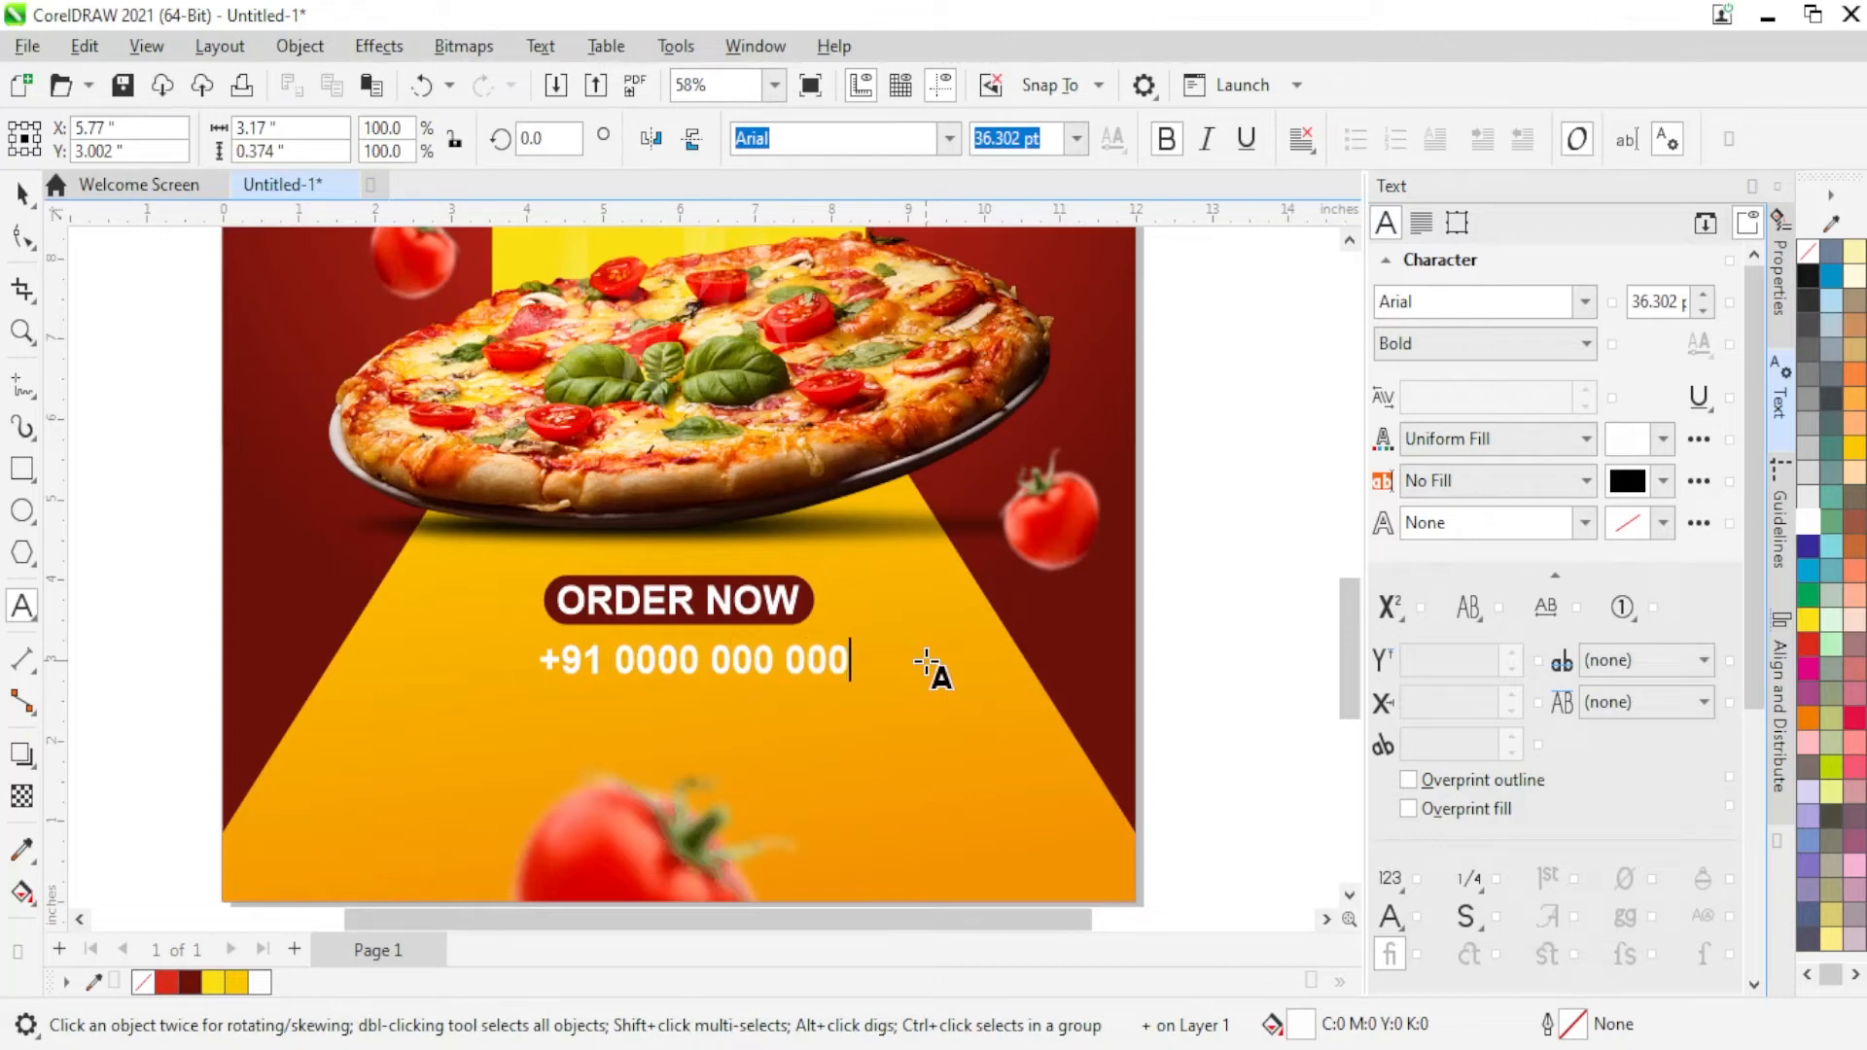
key("ctrl+space")
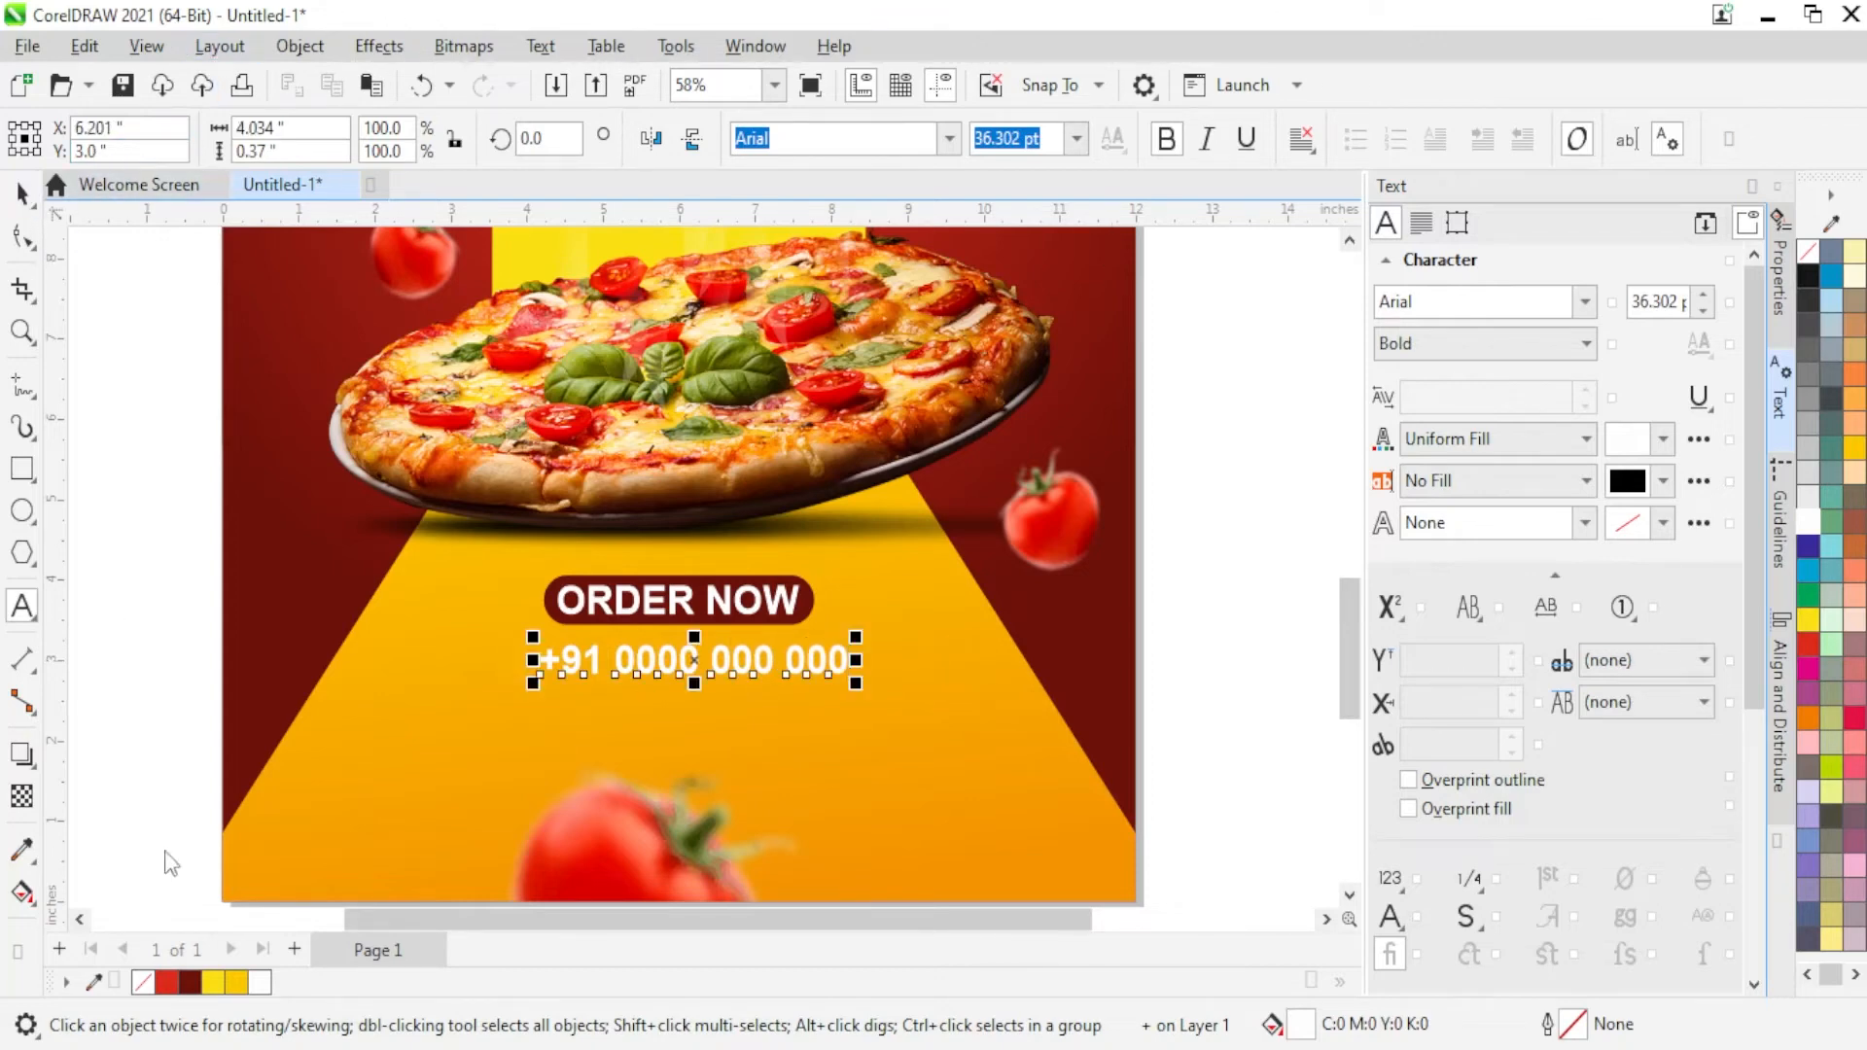
Step: Fill the phone number text with the document's dark red and center it horizontally on the poster background
left_click(189, 982)
left_click(801, 750, "shift")
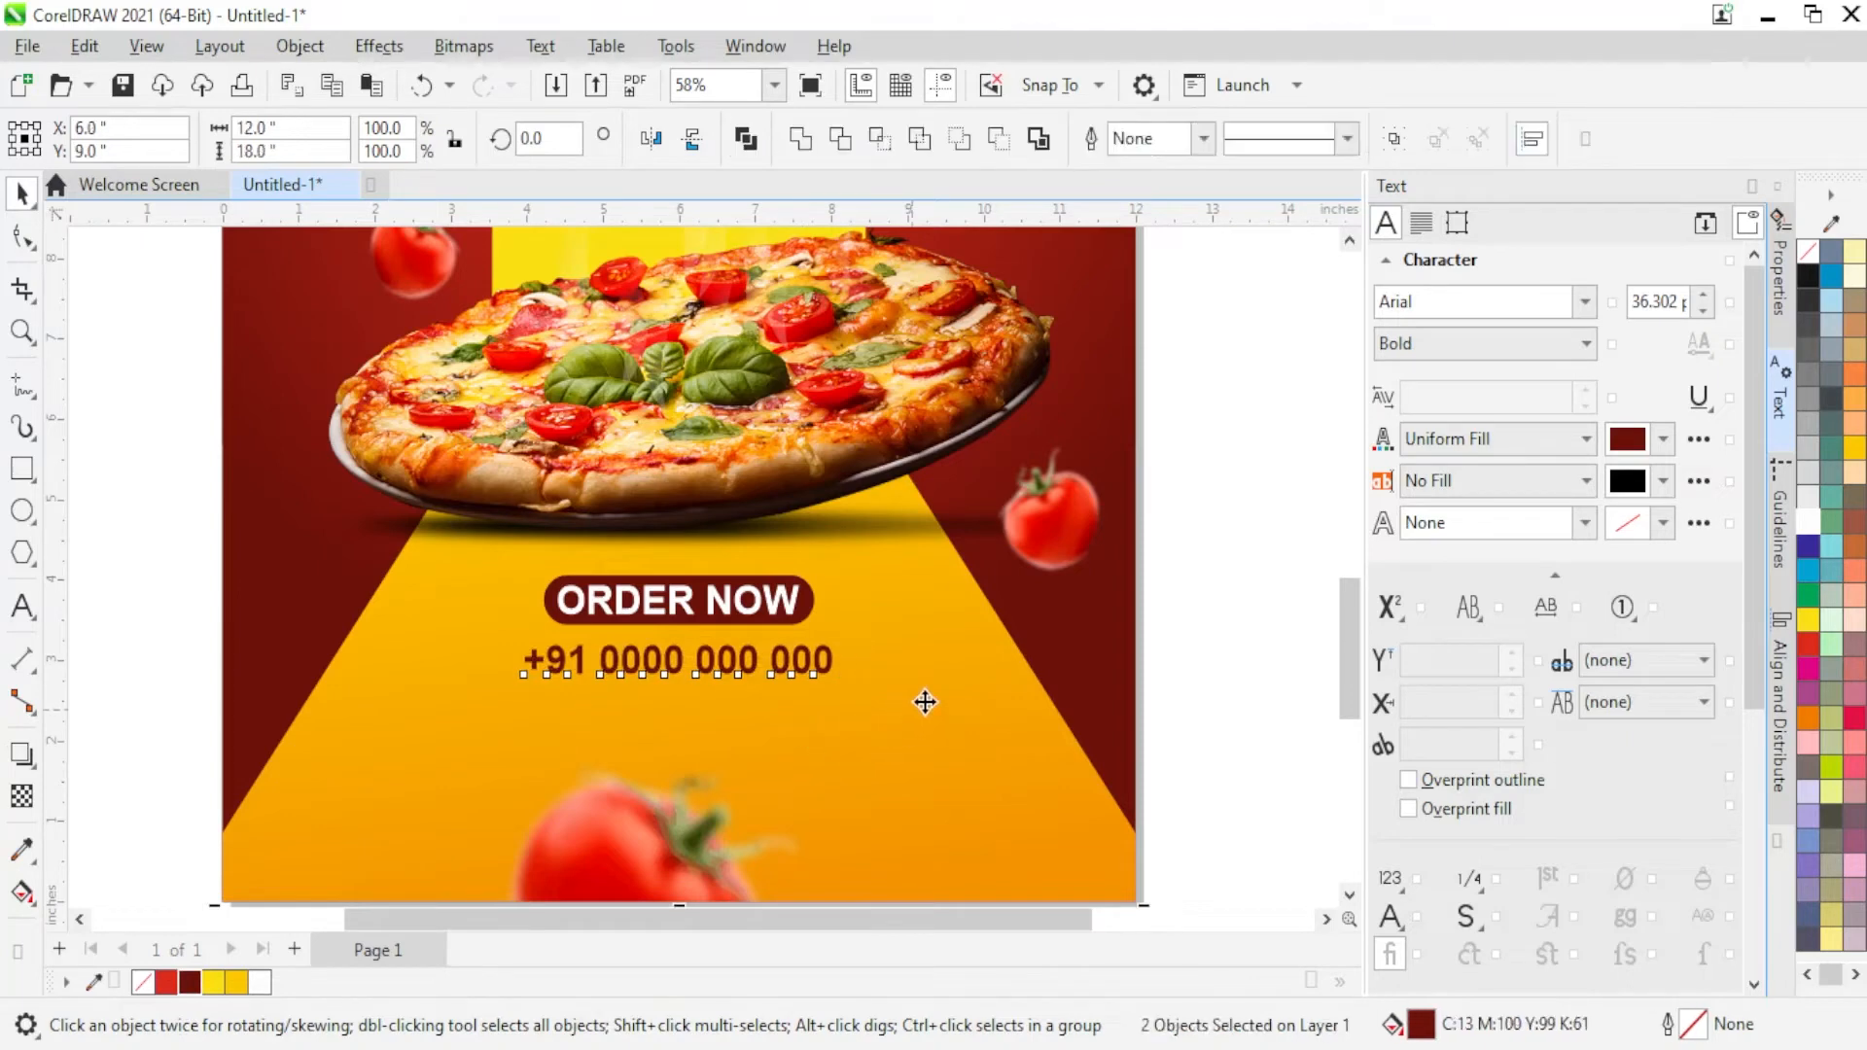
scroll(1009, 639, "down", 1)
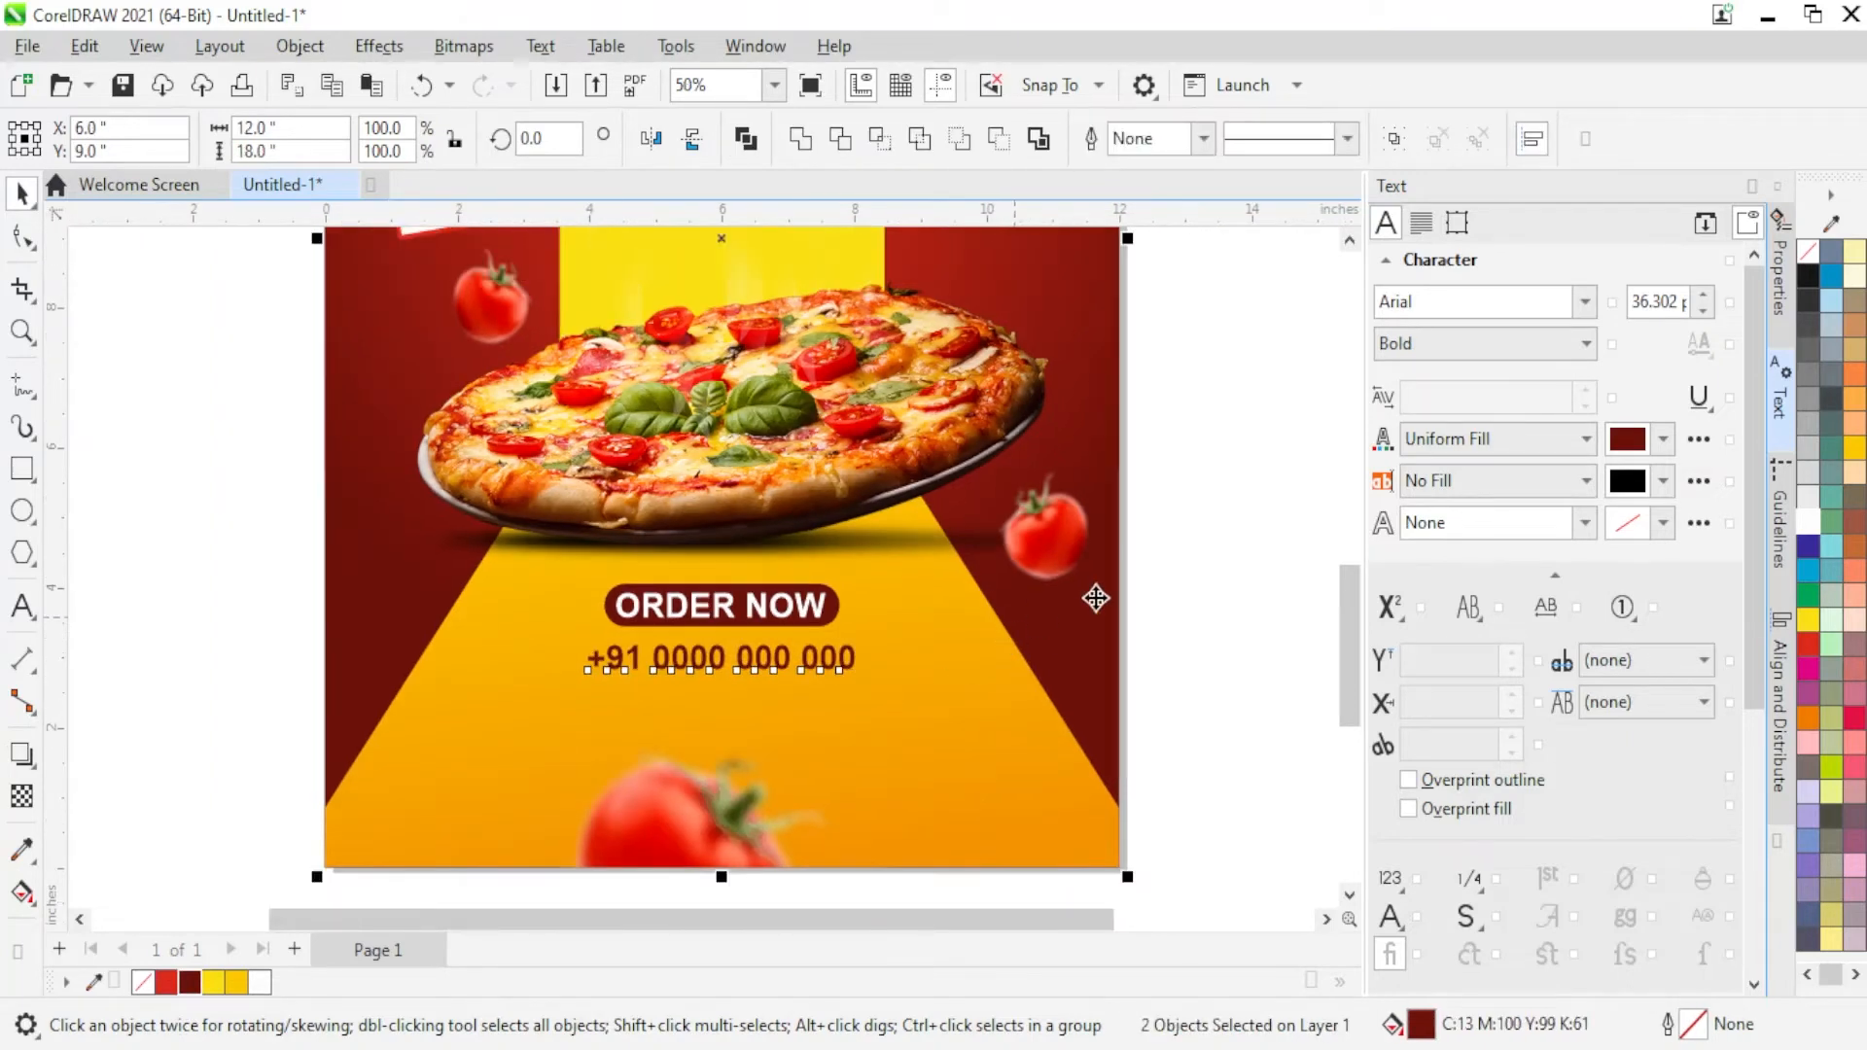
left_click(1185, 637)
Step: Copy the phone number line just below itself and reword the copy as FREE HOME DELIVERY
scroll(743, 683, "up", 3)
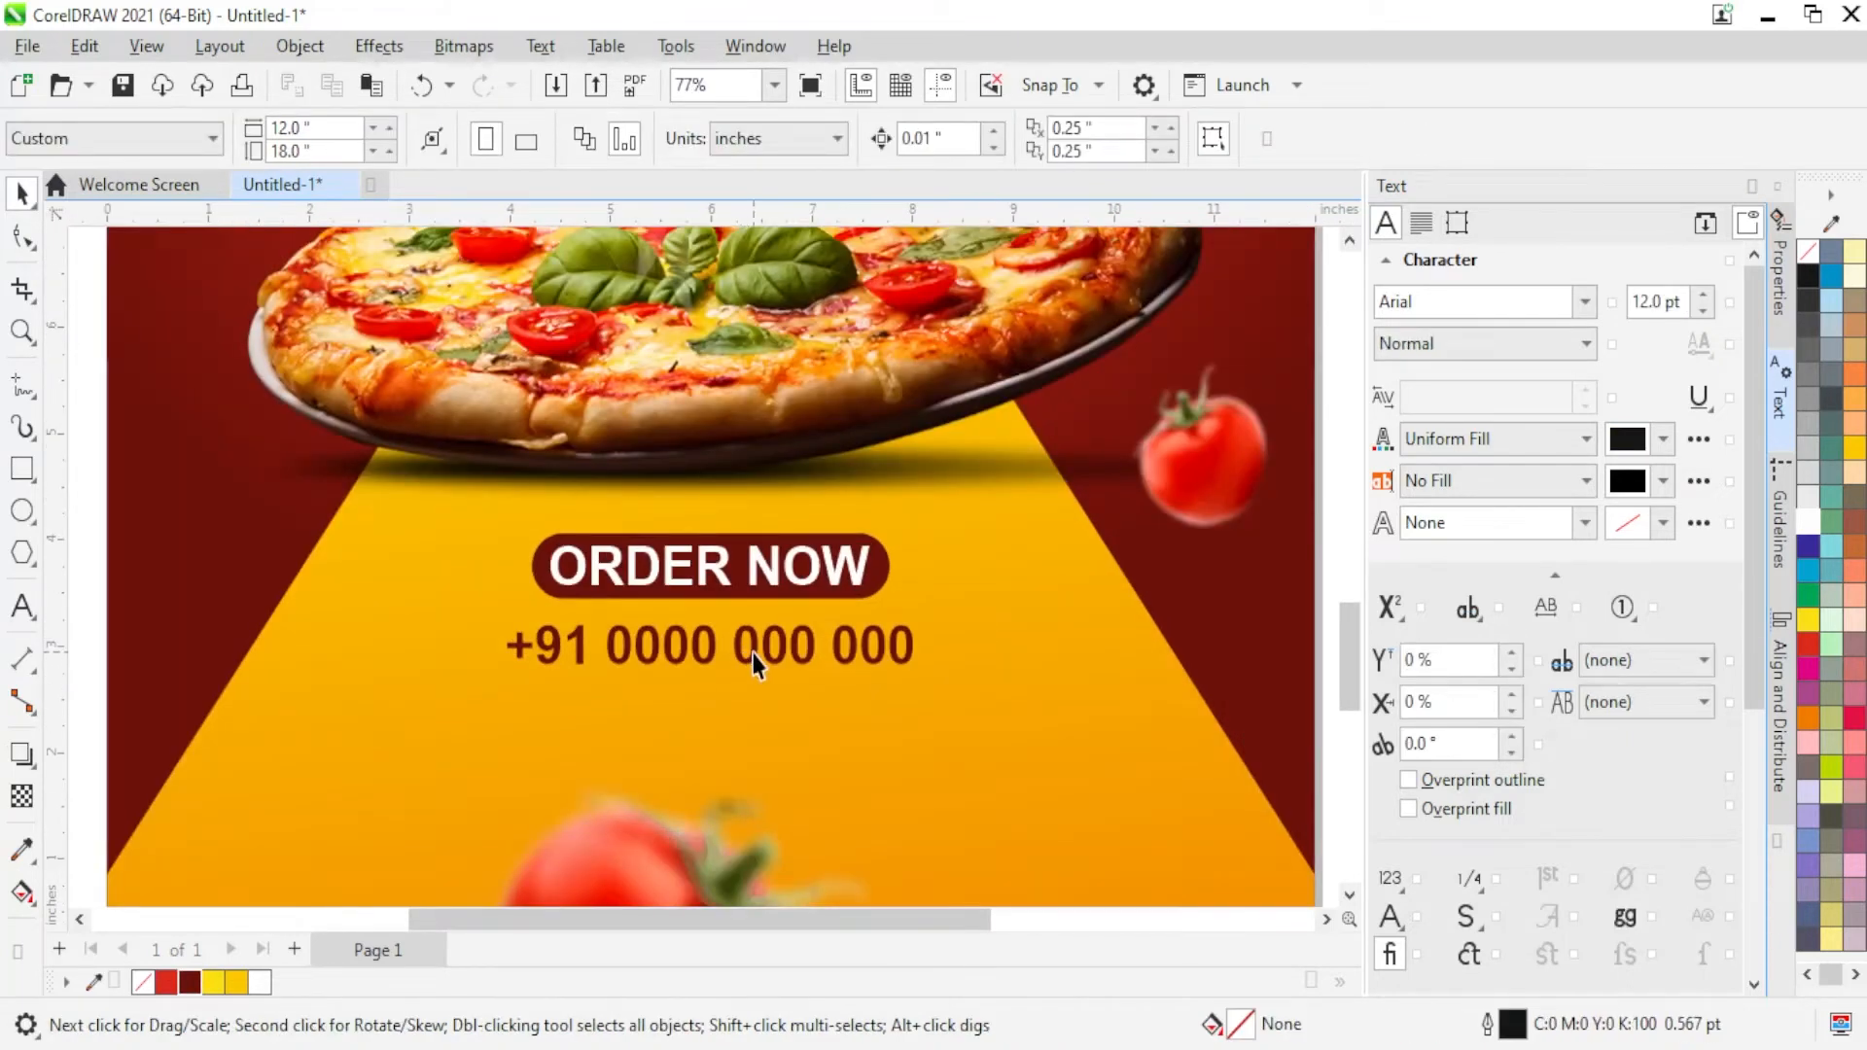
left_click_drag(754, 654, 752, 731)
right_click(751, 730)
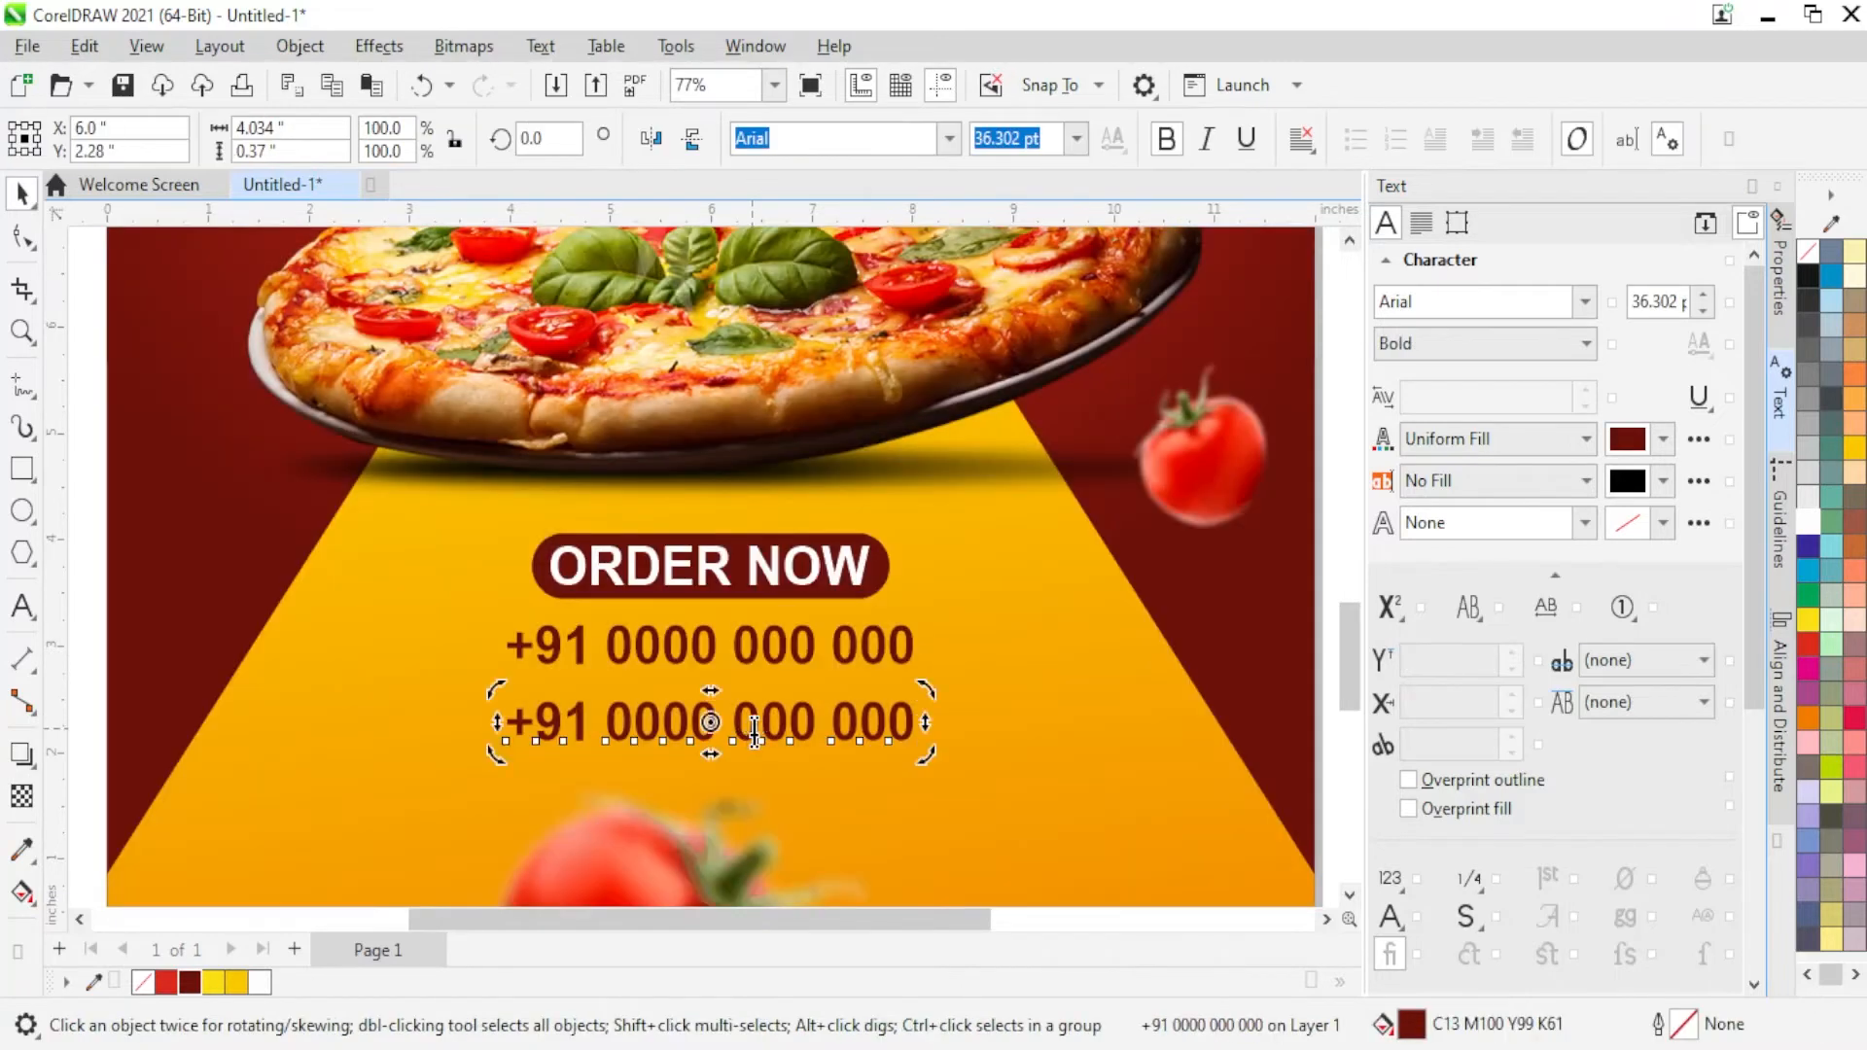
double_click(752, 729)
type("FREE")
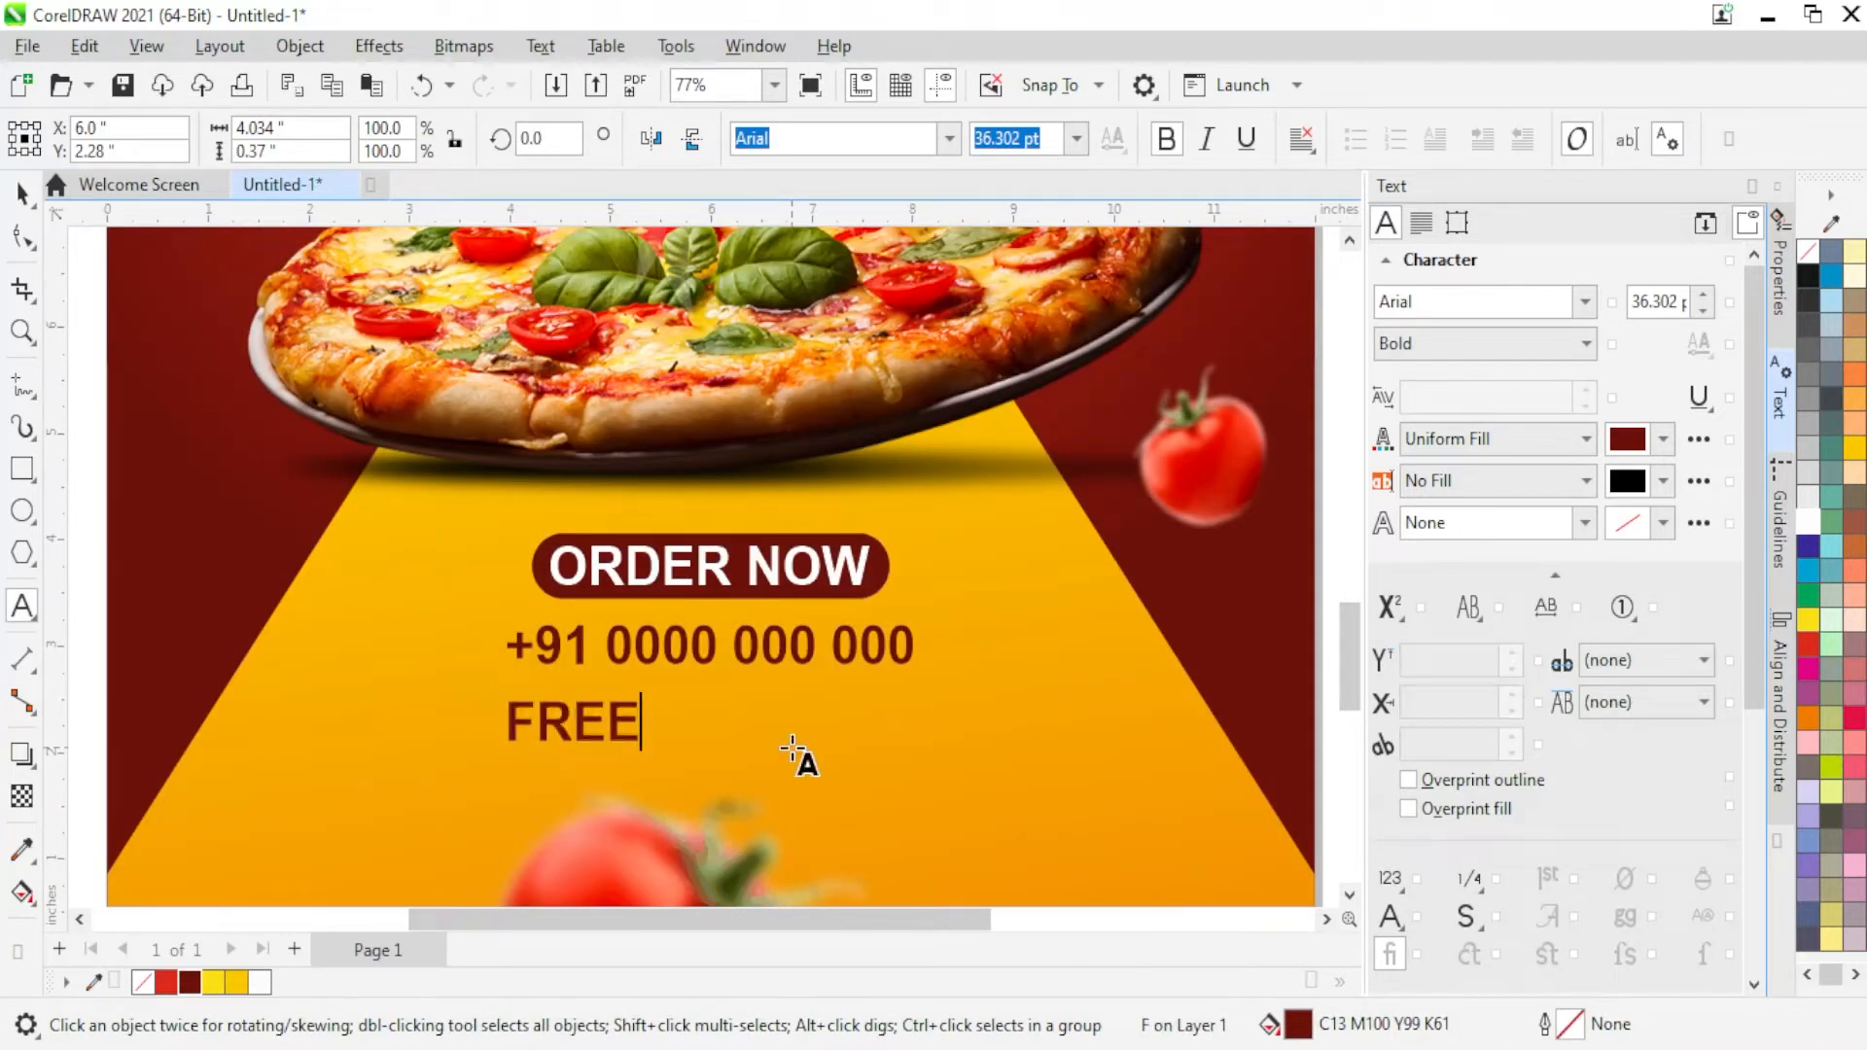
type(" HOME D")
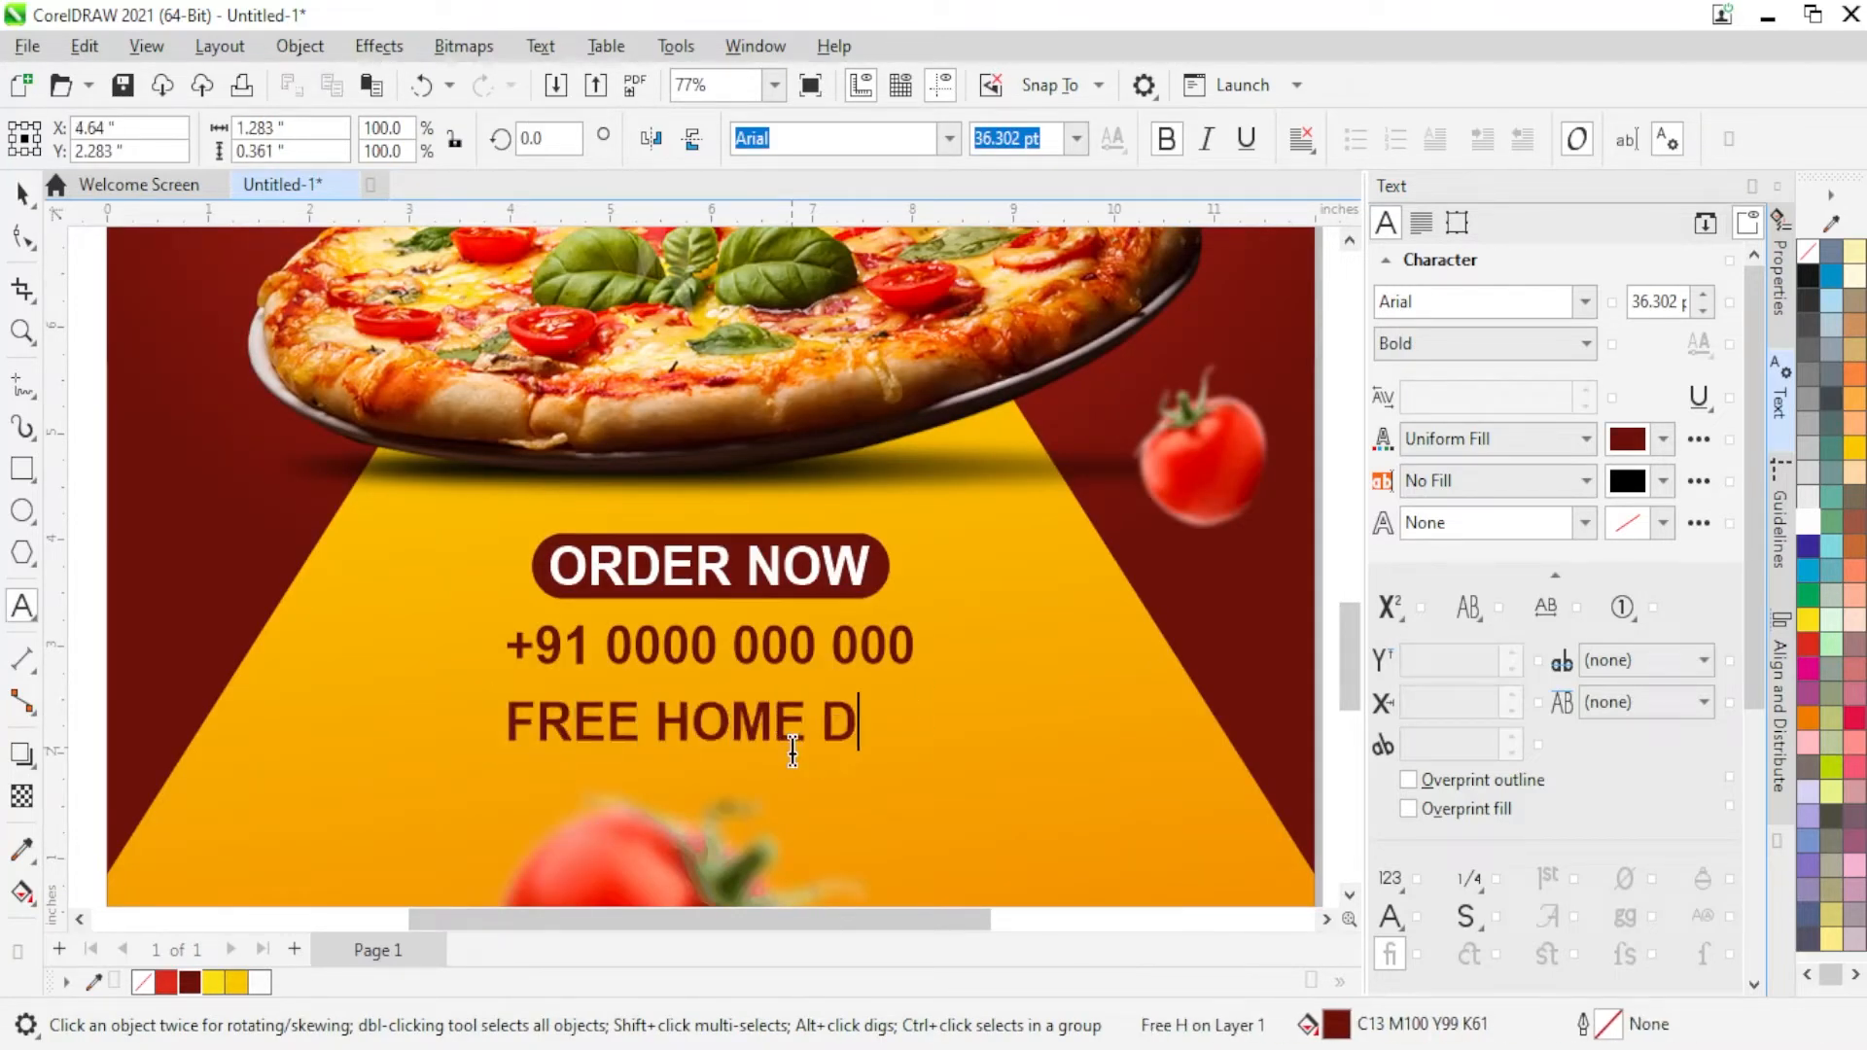
type("ELIVERY")
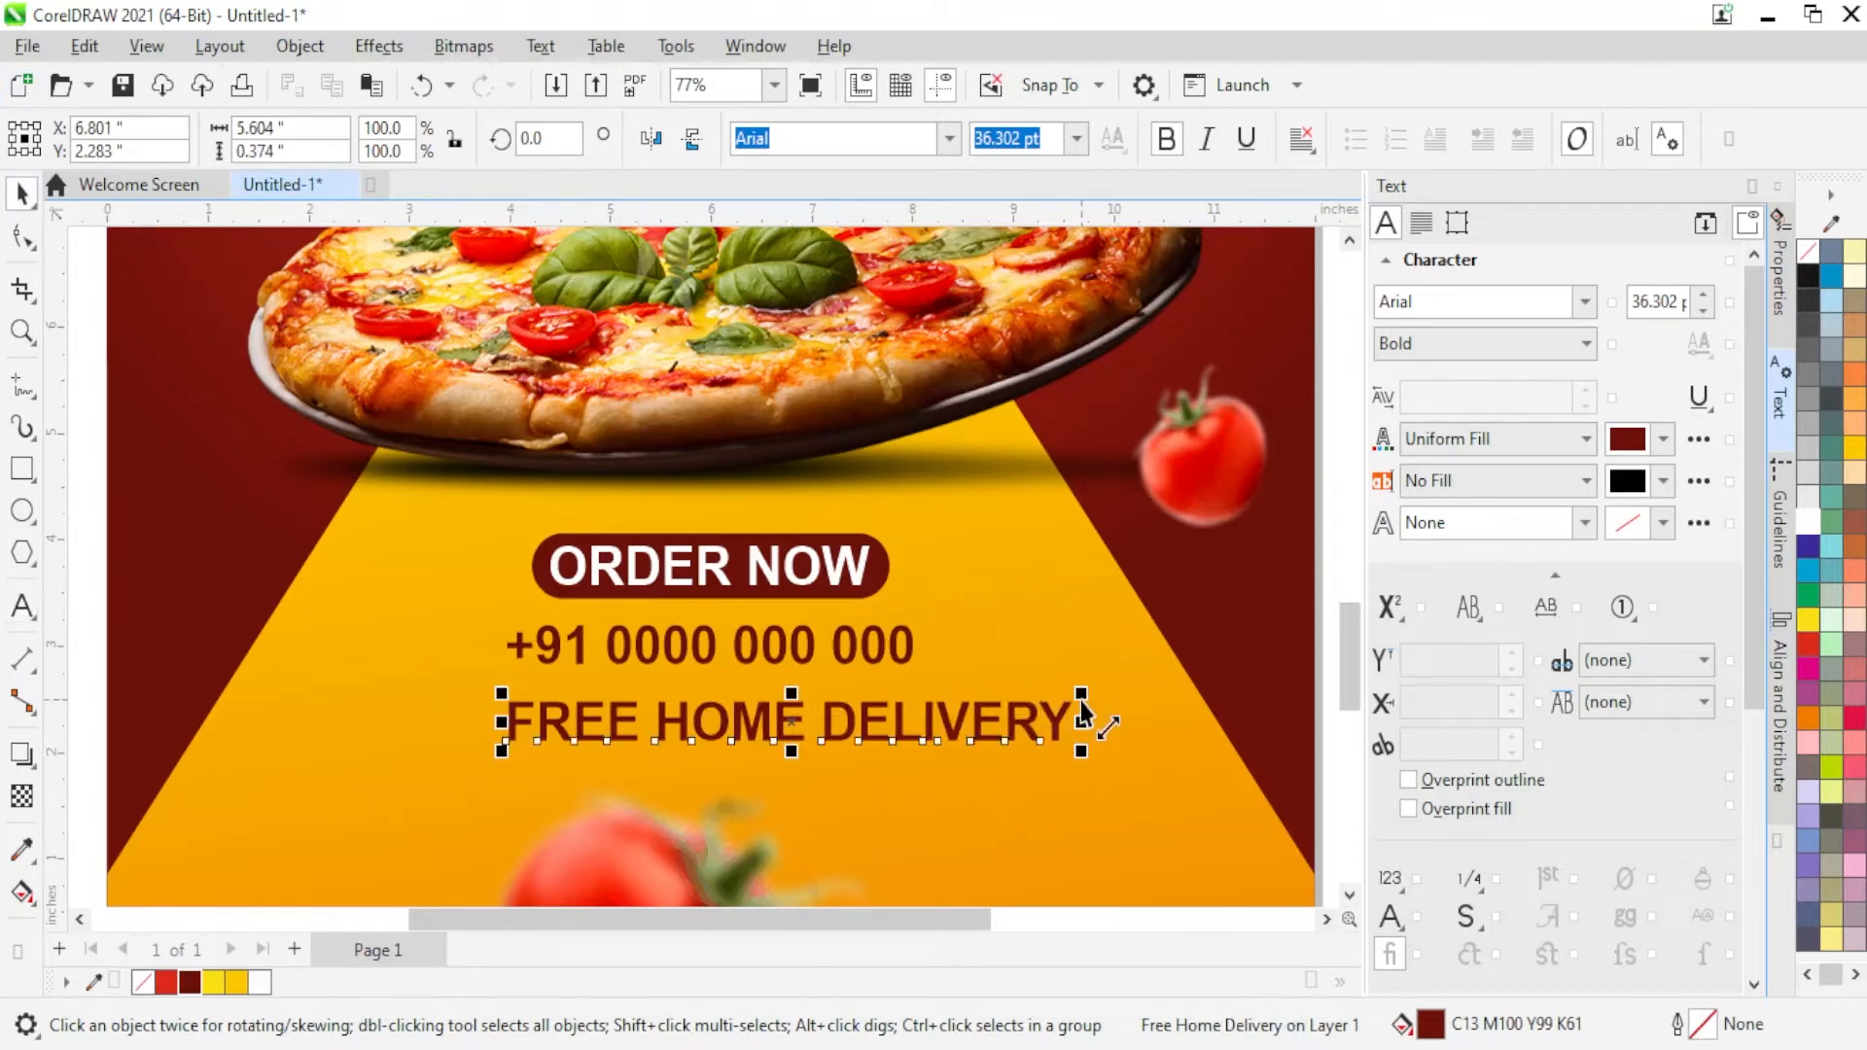
Step: Shrink the FREE HOME DELIVERY text to about 22.7 pt and delete its extra copy on the opposite side of the yellow floor
left_click_drag(1081, 696, 988, 720)
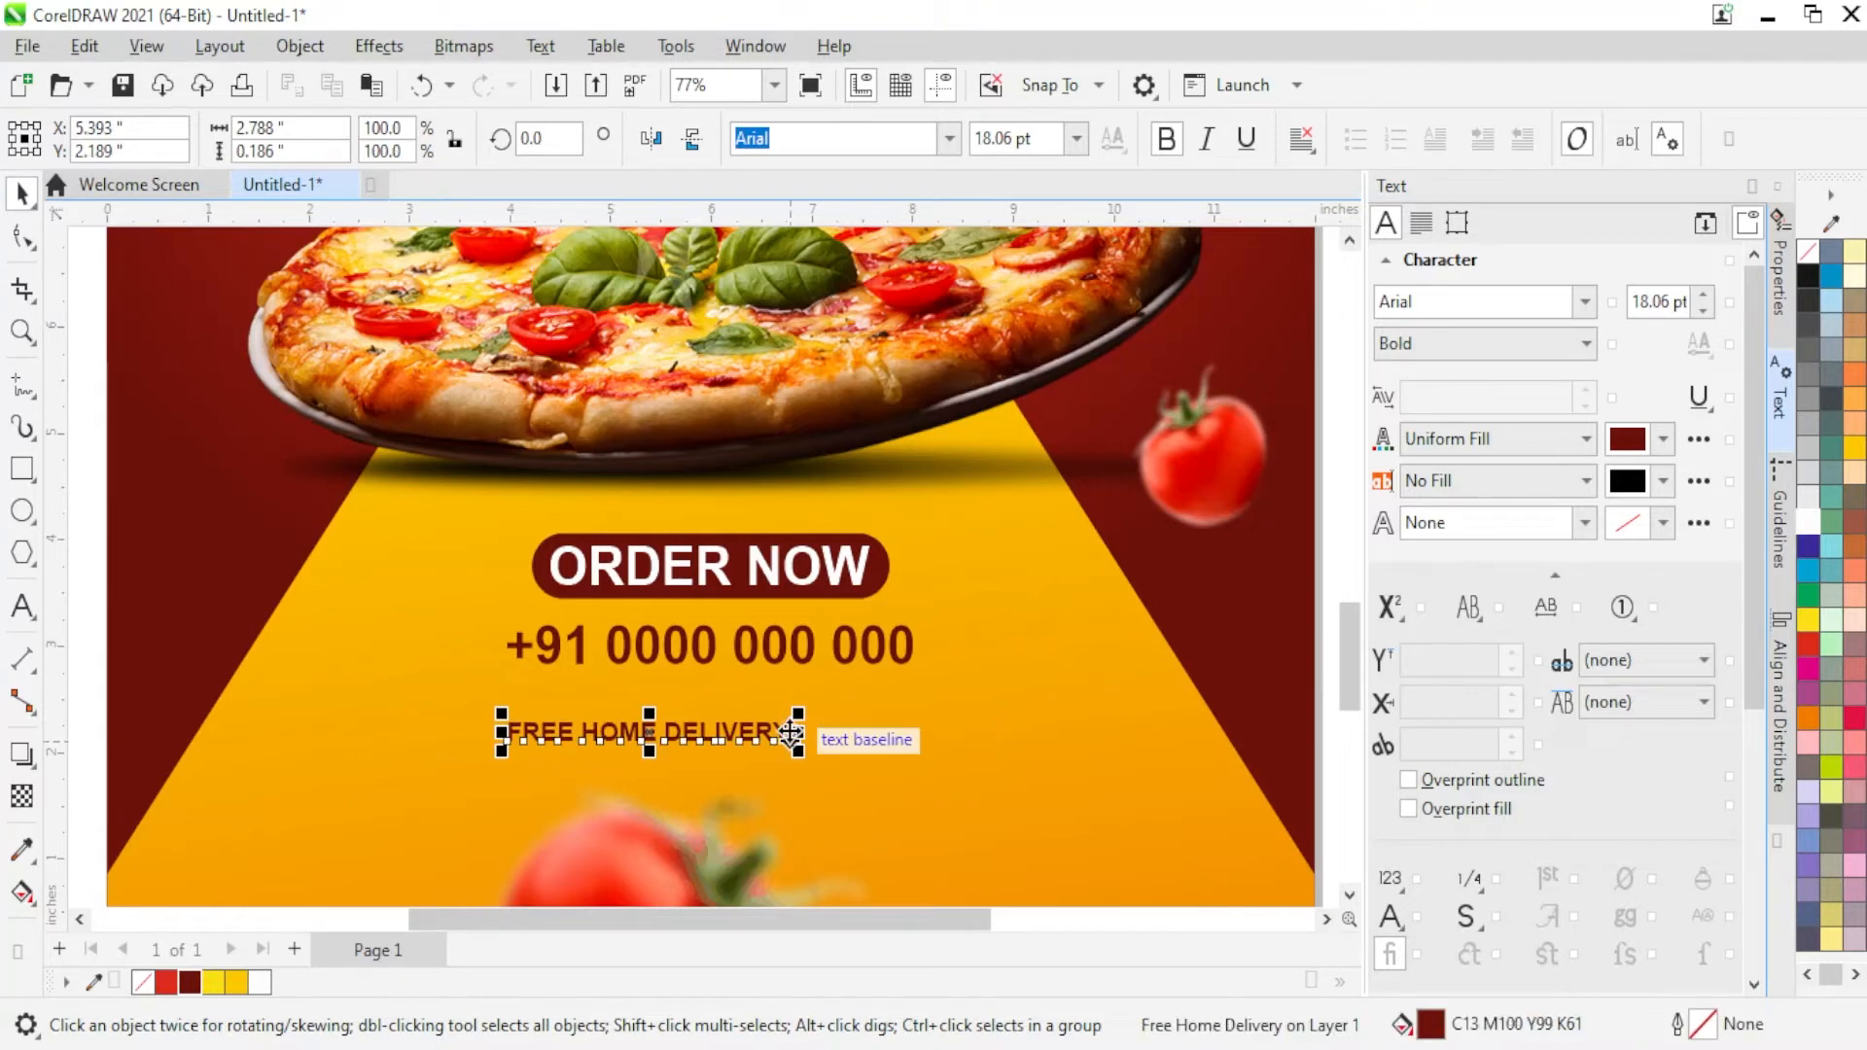
left_click_drag(797, 714, 1173, 808)
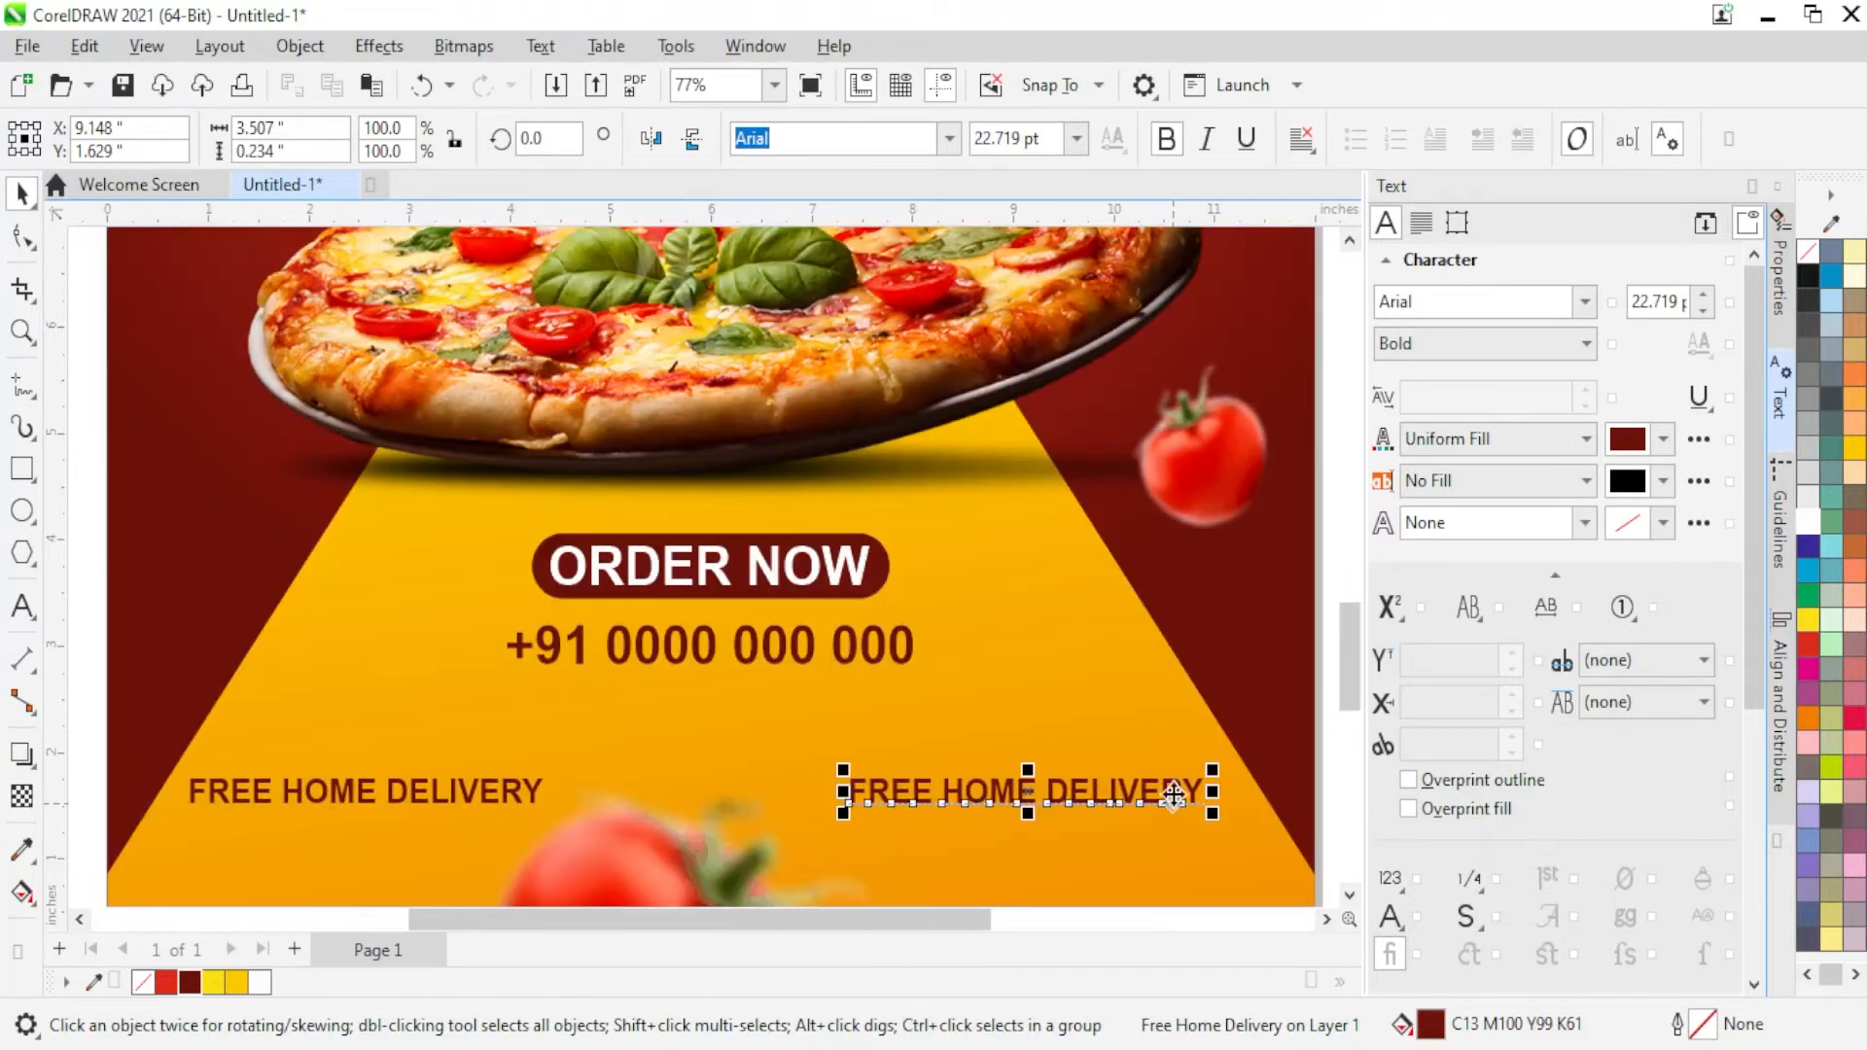
double_click(1167, 798)
key("ctrl+a")
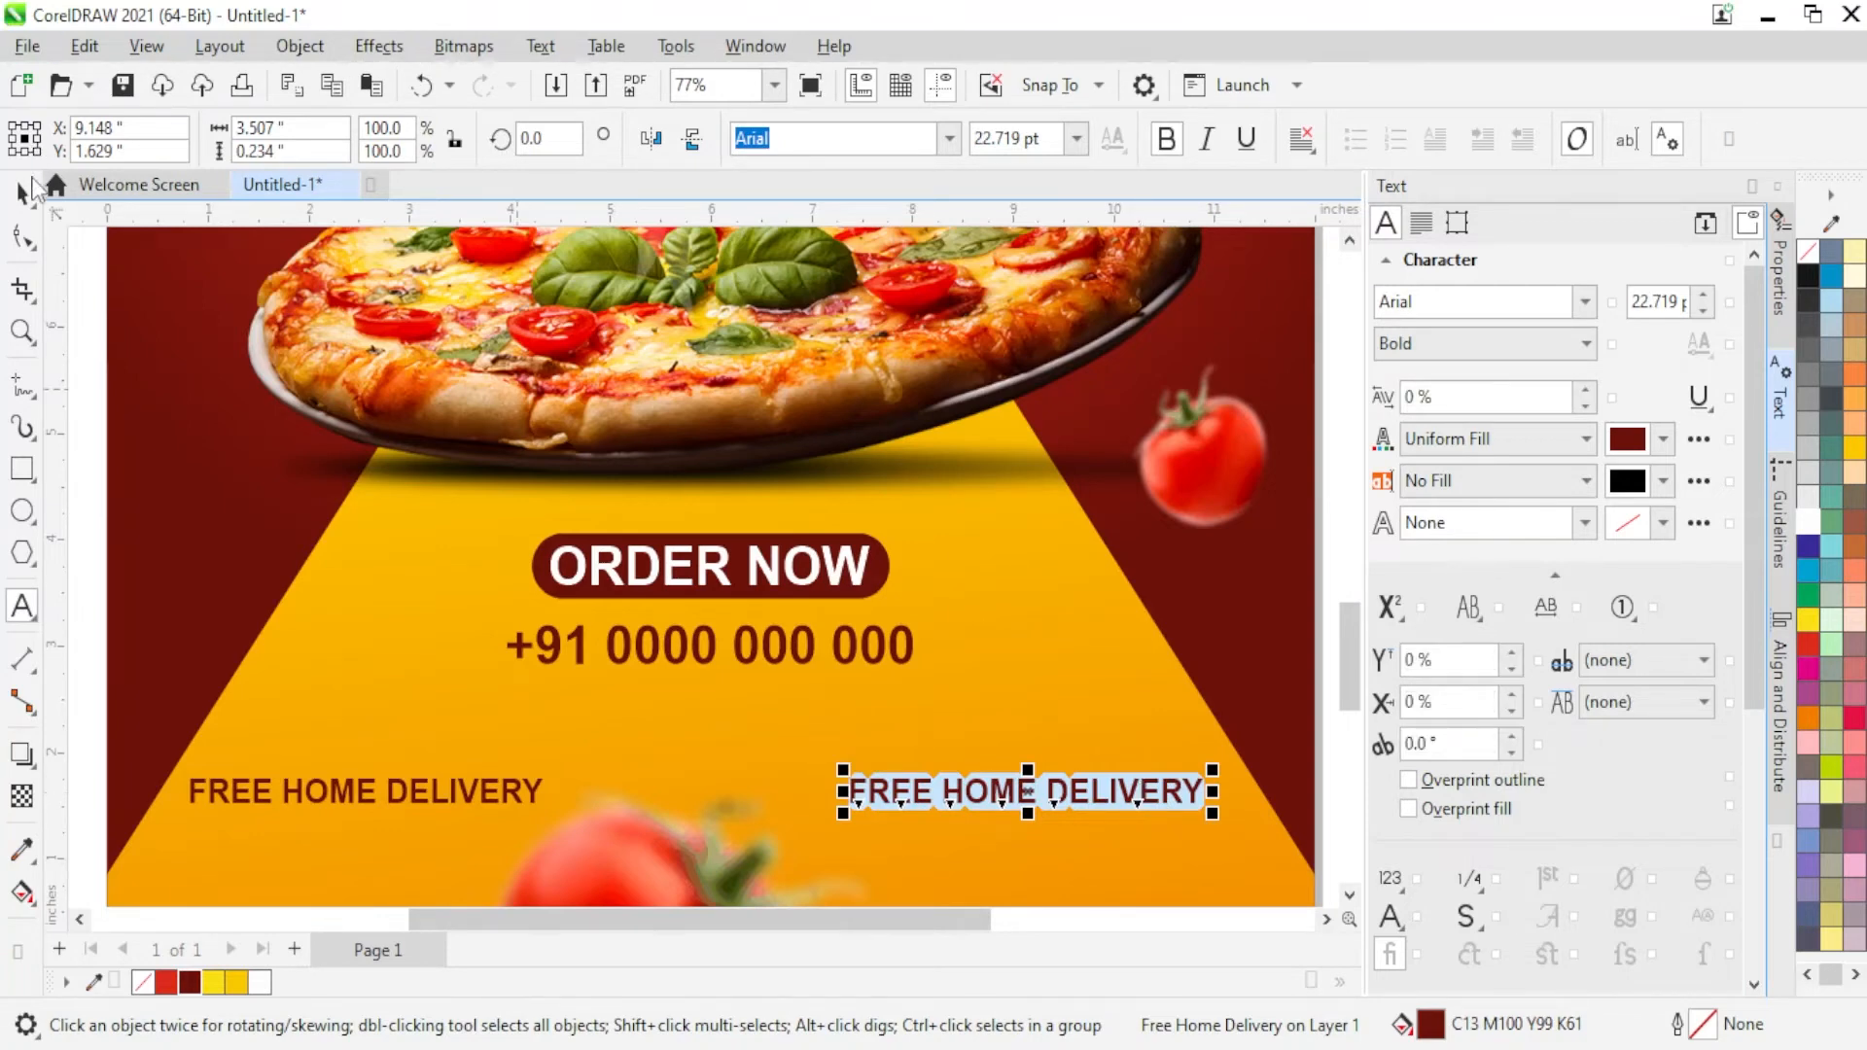
left_click(34, 184)
key("Delete")
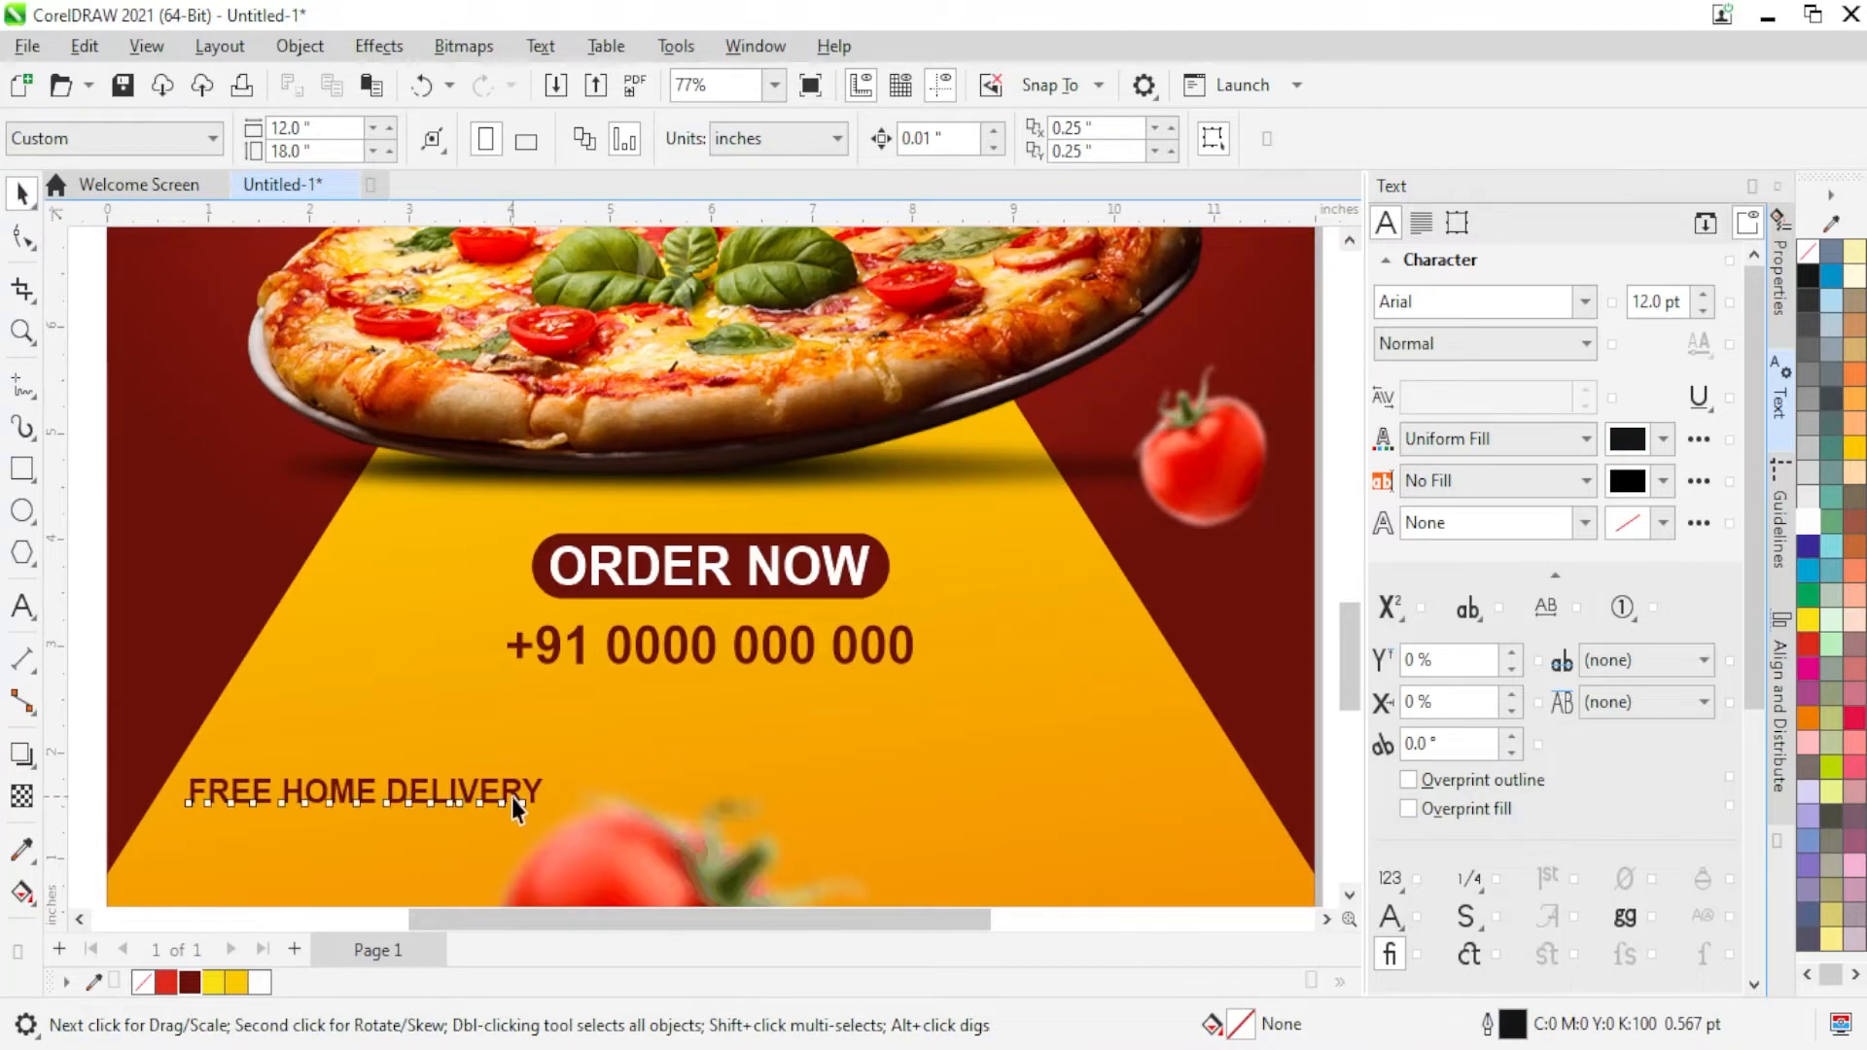
Step: Move FREE HOME DELIVERY directly above the ORDER NOW pill and center it horizontally on the poster background
left_click_drag(512, 797, 861, 525)
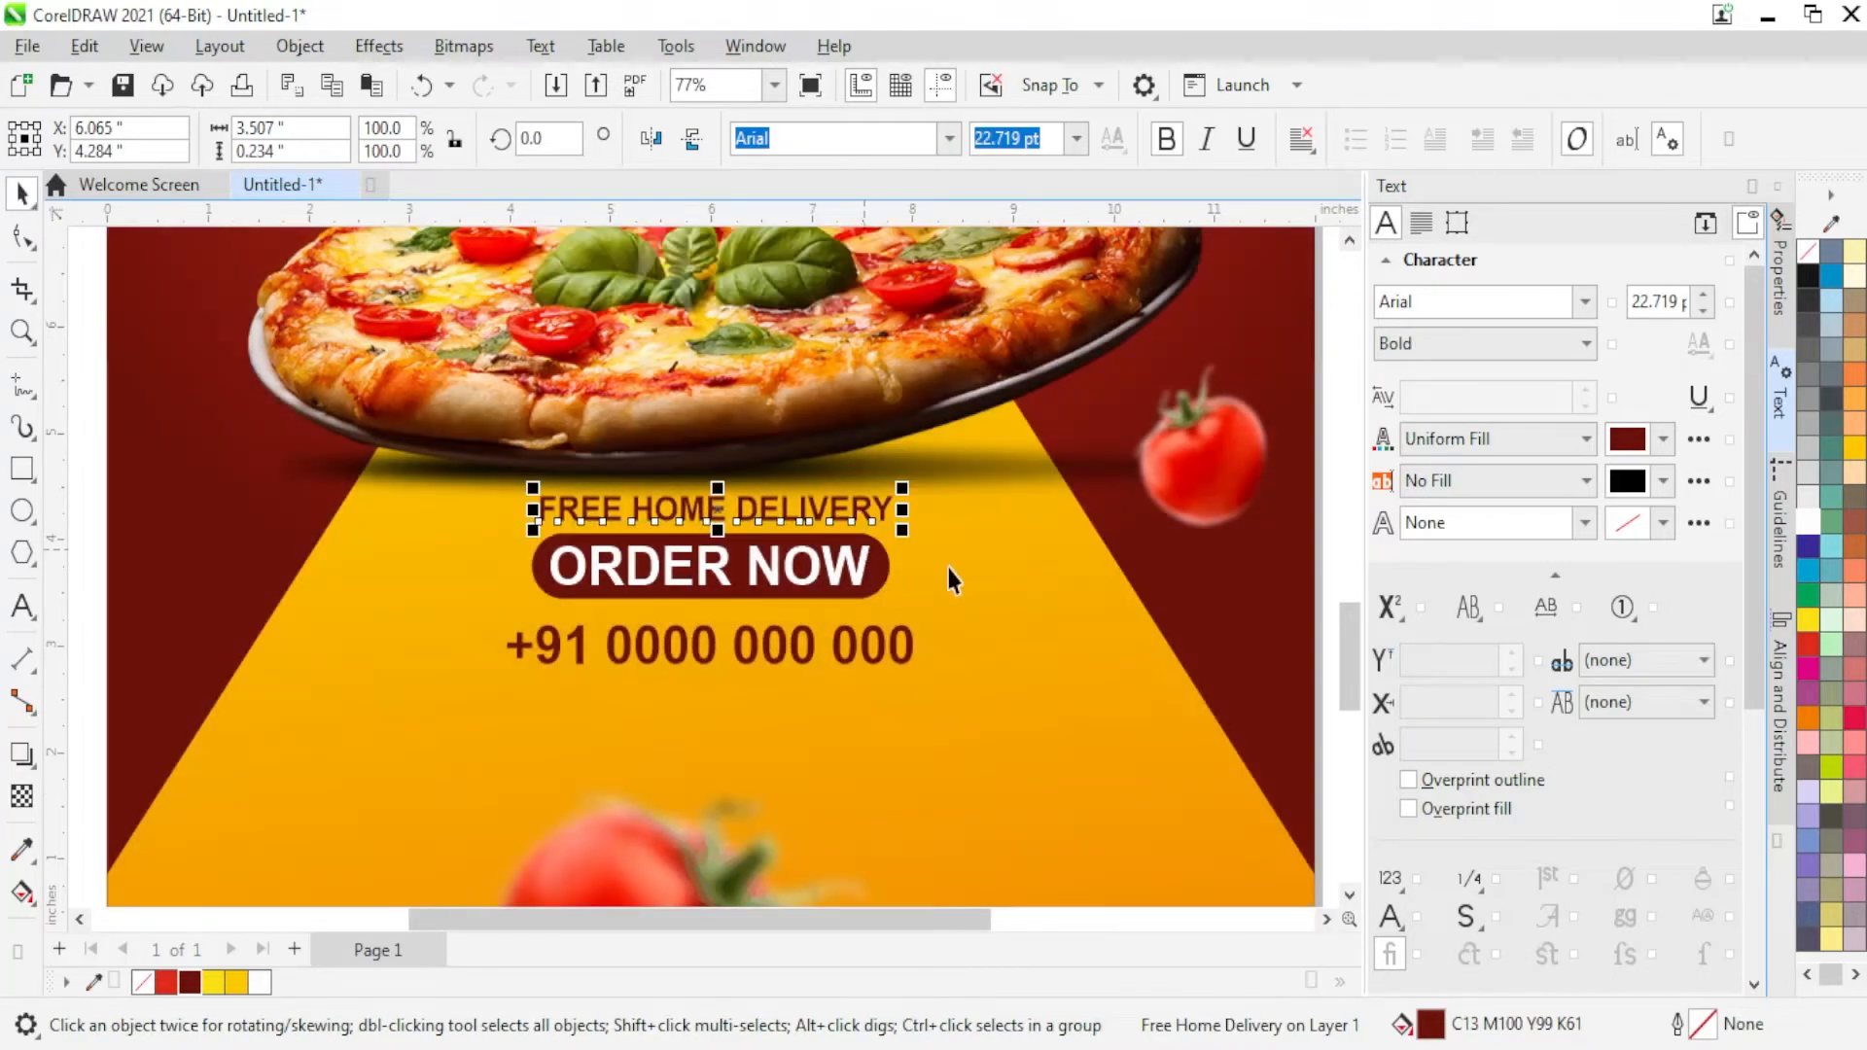
left_click(1023, 723, "shift")
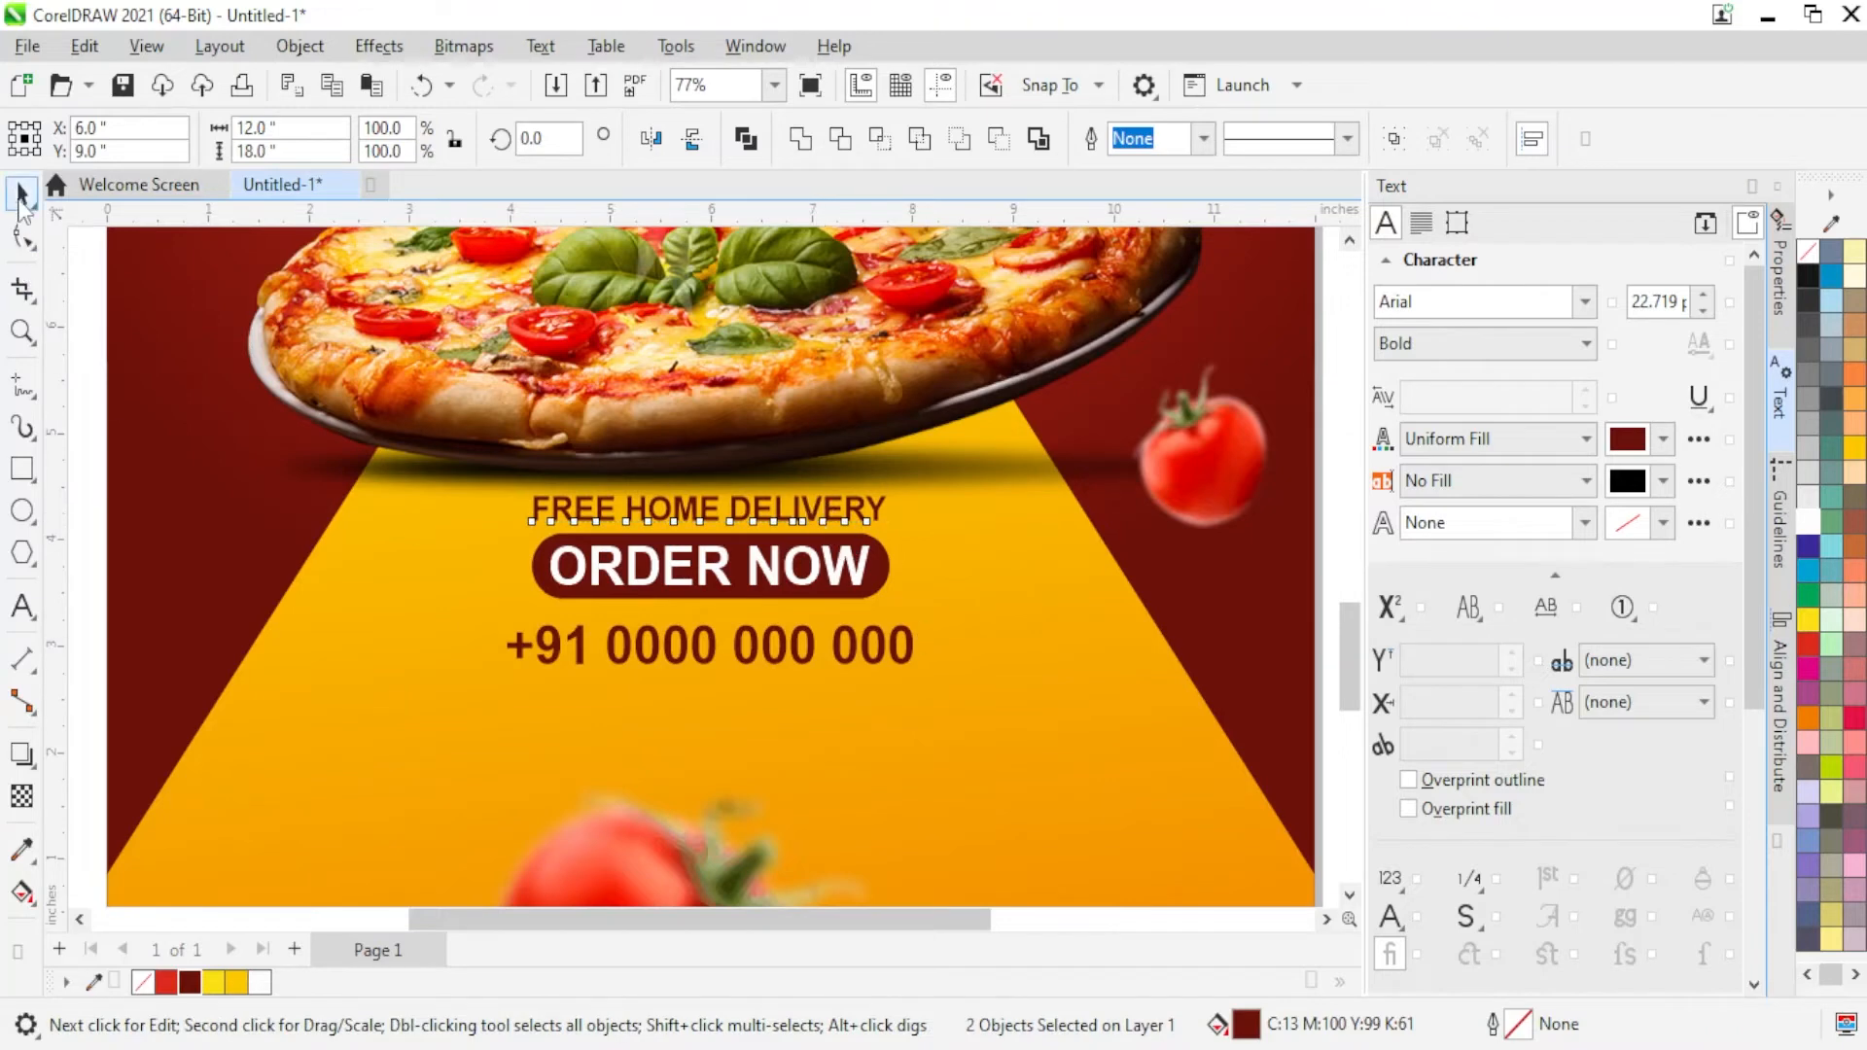
scroll(458, 754, "down", 3)
left_click(1013, 687)
scroll(619, 662, "up", 3)
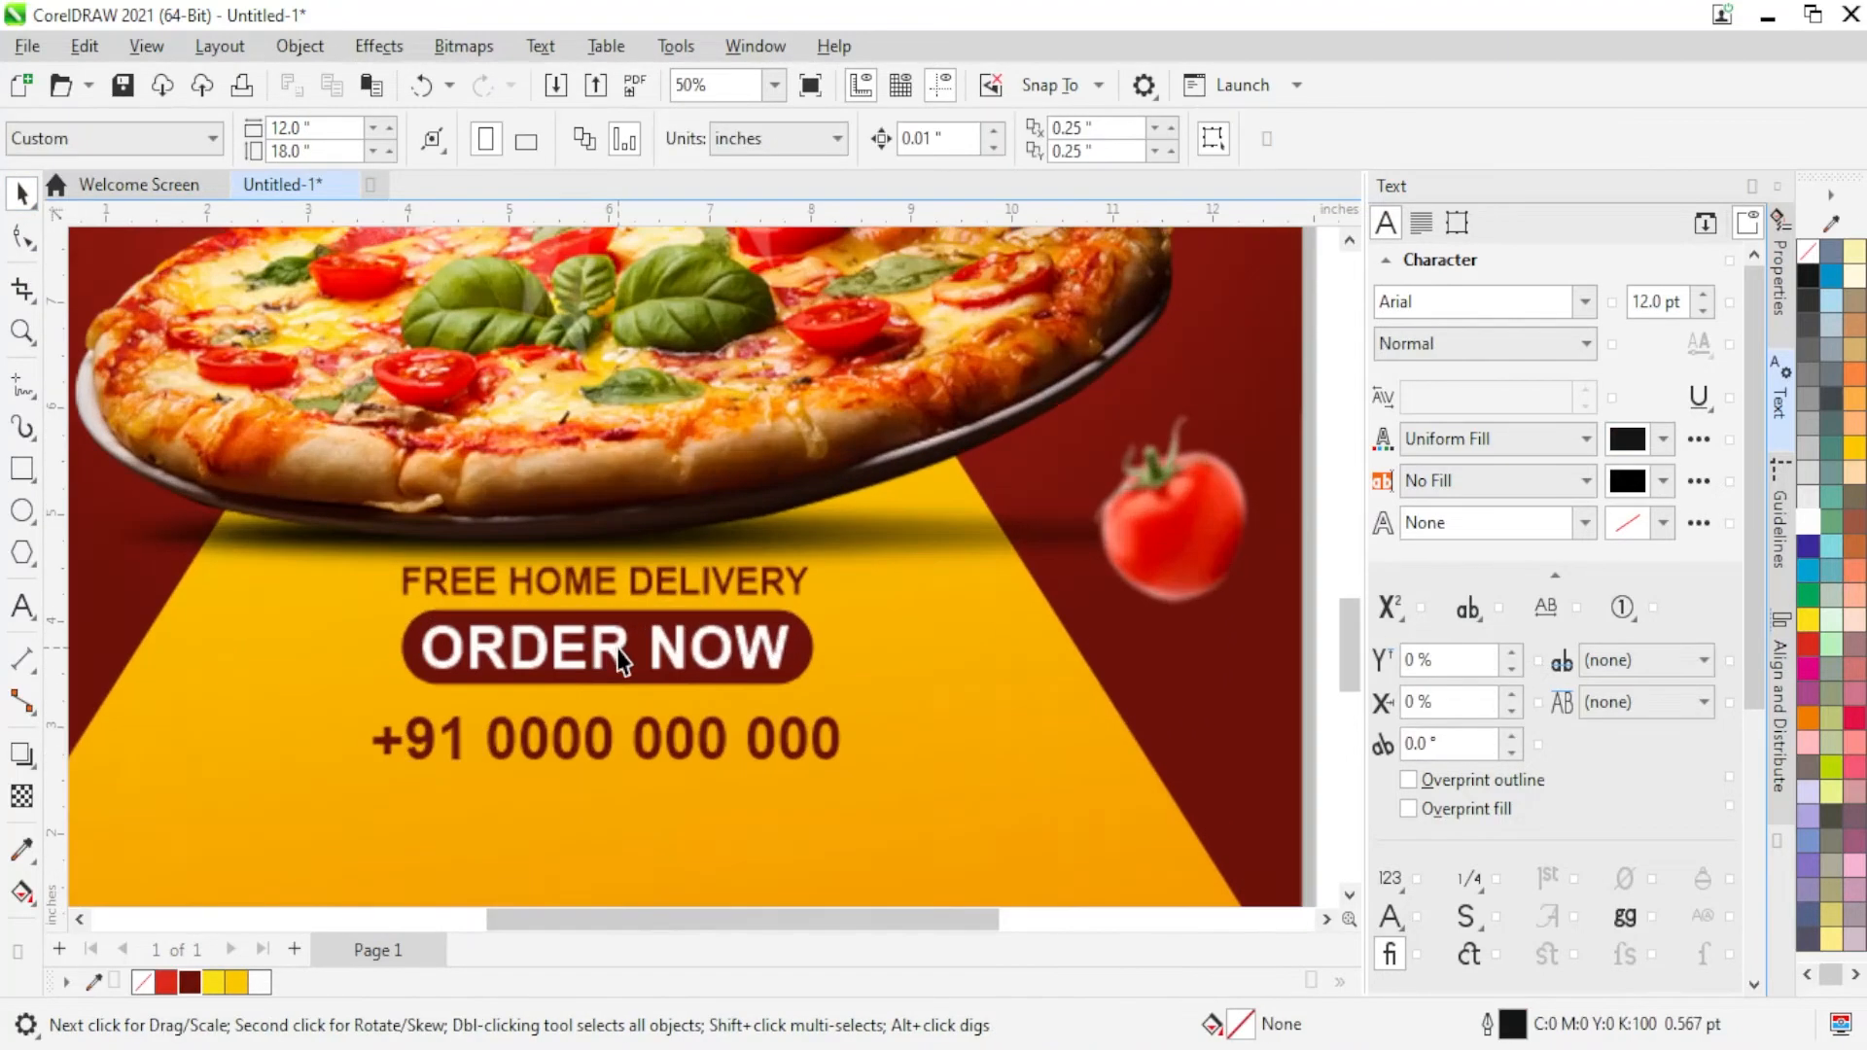
Step: Move FREE HOME DELIVERY, the ORDER NOW pill with its text and the phone number together about 0.6 inch lower
left_click(605, 589)
left_click(612, 654, "shift")
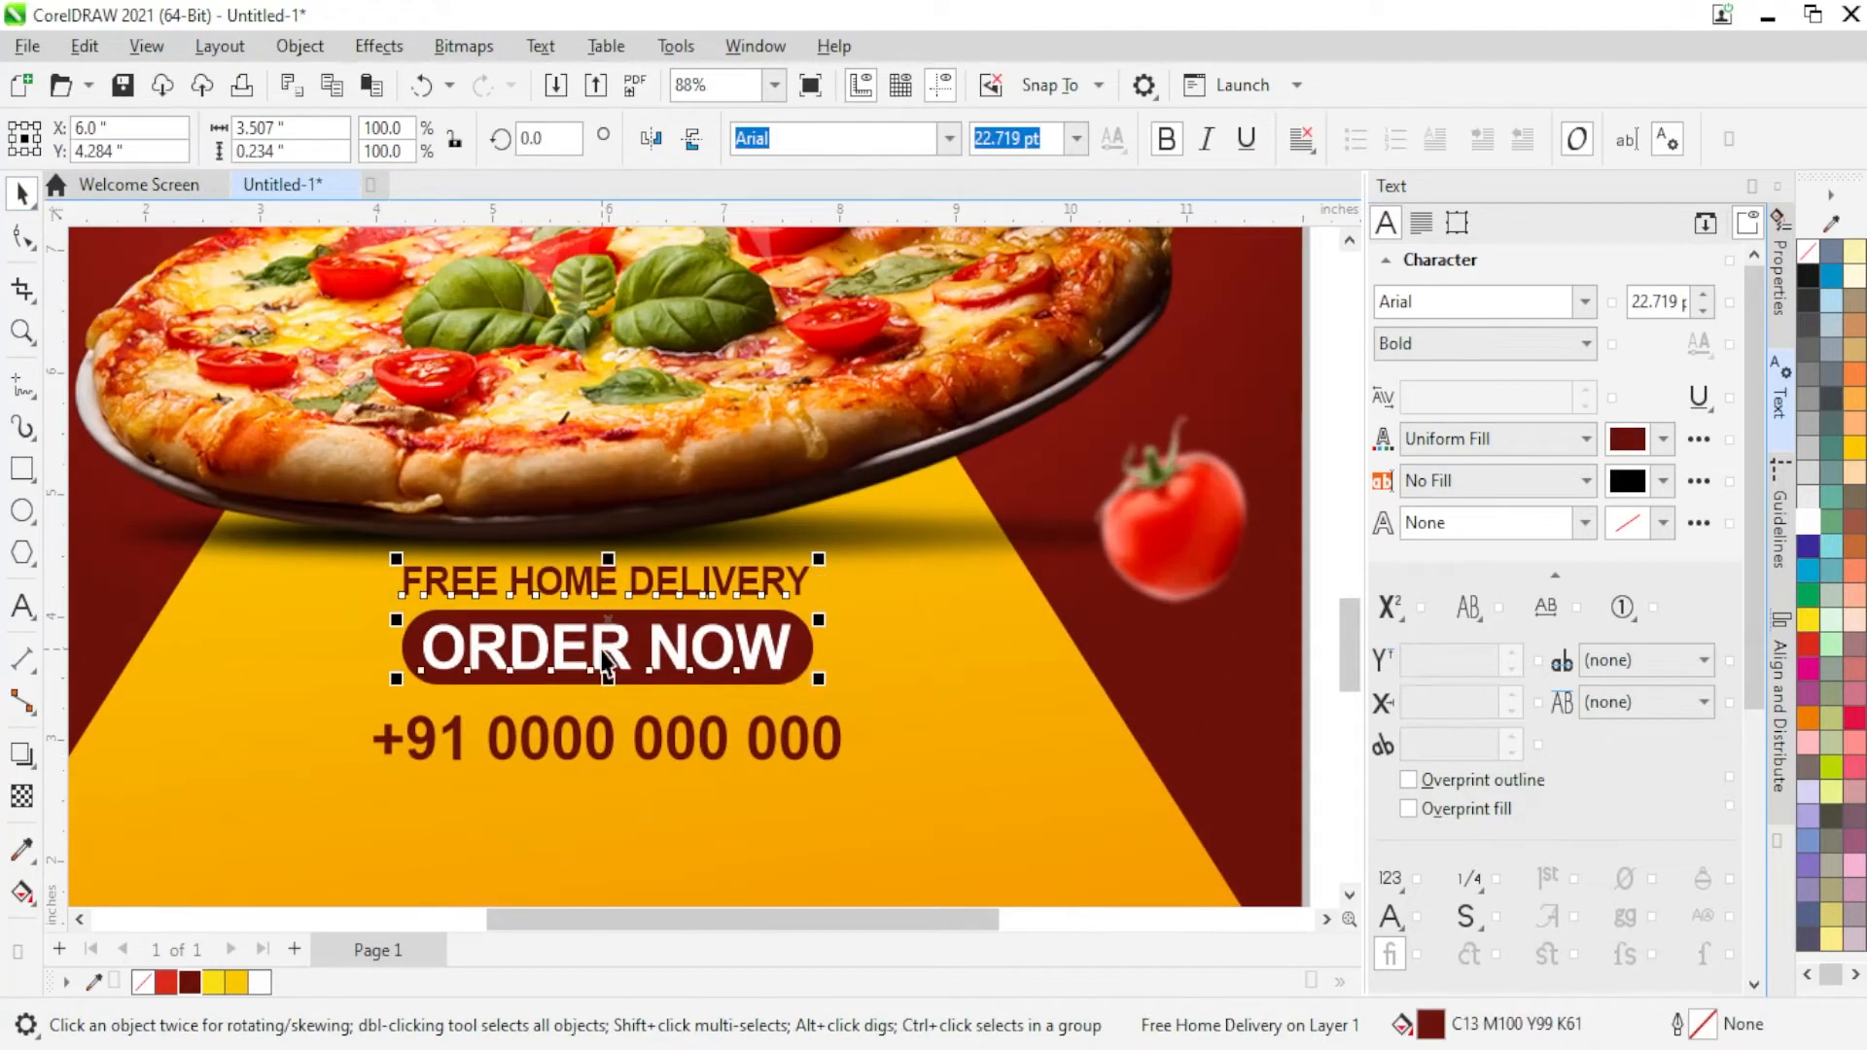
left_click(803, 669, "shift")
left_click(806, 736, "shift")
left_click_drag(761, 634, 762, 708)
Step: Tighten the contact block by nudging the phone number up close beneath the pill and FREE HOME DELIVERY slightly upward
left_click(774, 813)
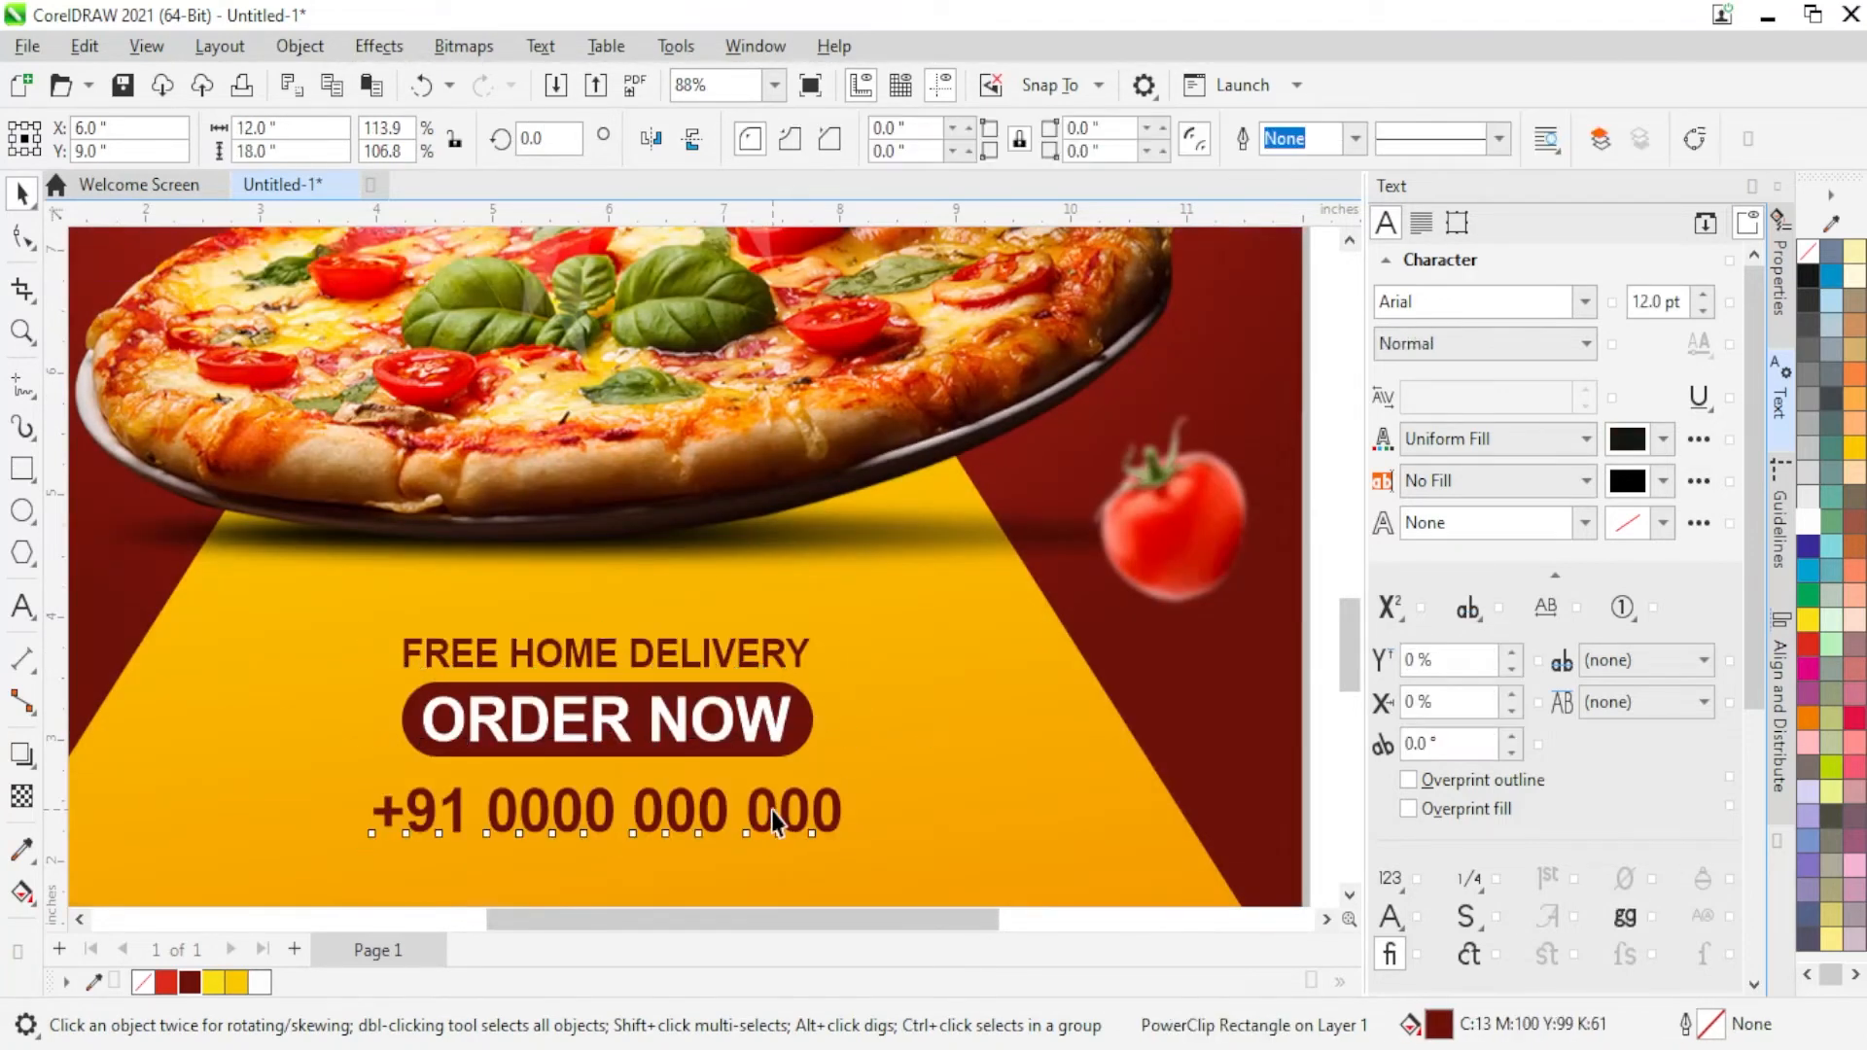
key("Up")
key("Up")
key("Up")
key("Up")
key("Up")
key("Up")
key("Up")
key("Up")
key("Up")
key("Up")
key("Up")
key("Up")
key("Up")
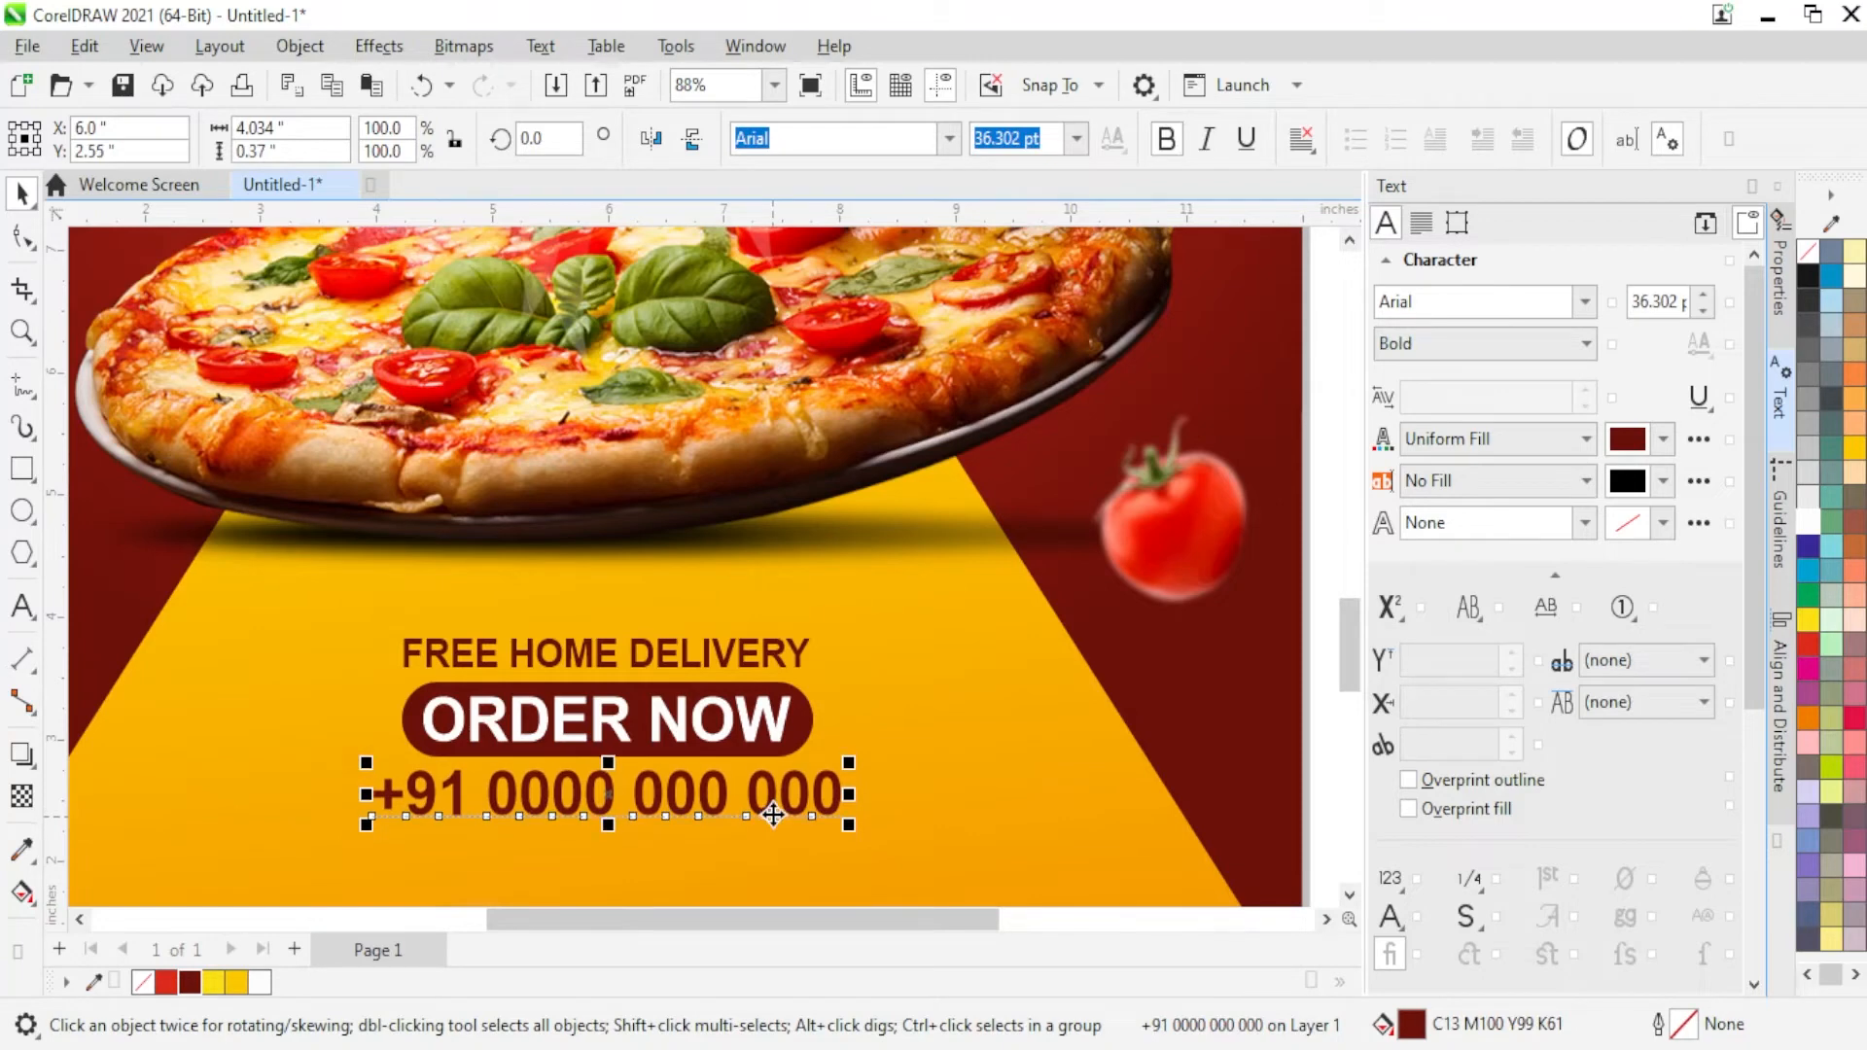
left_click(669, 662)
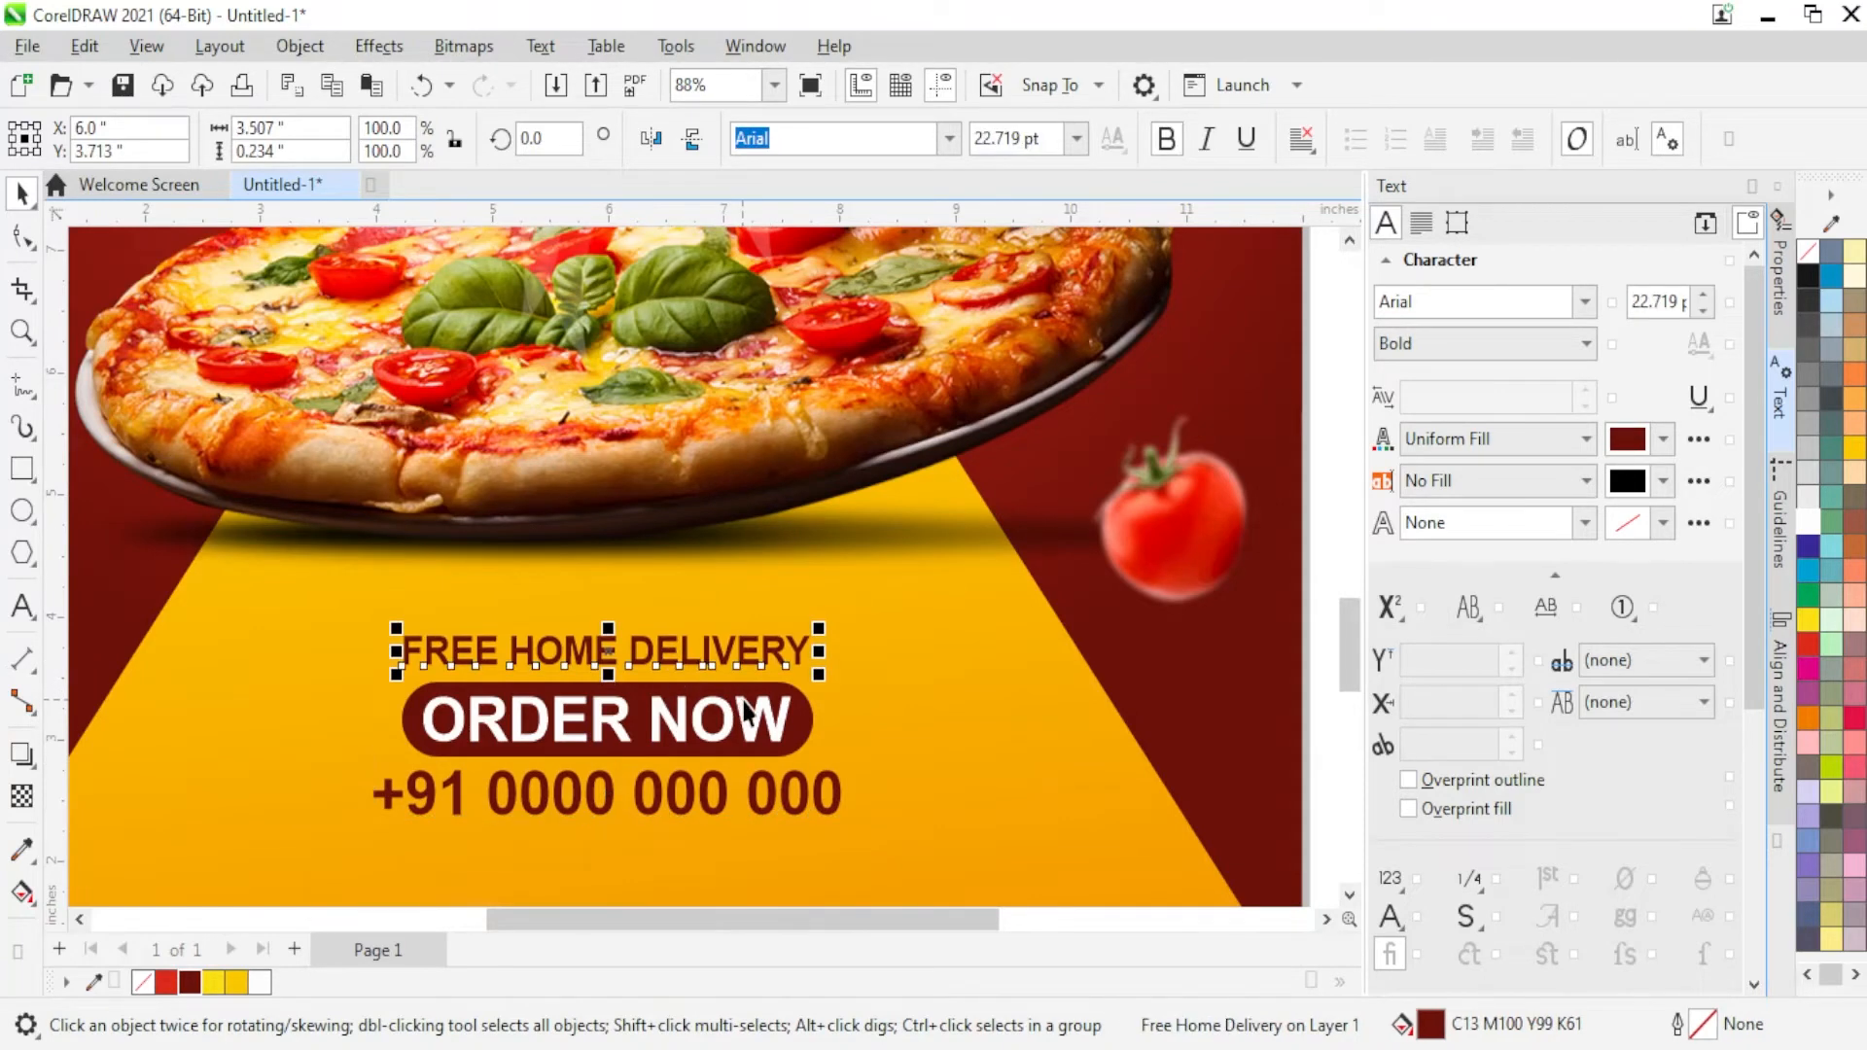
scroll(745, 711, "down", 3)
key("Escape")
scroll(750, 717, "down", 1)
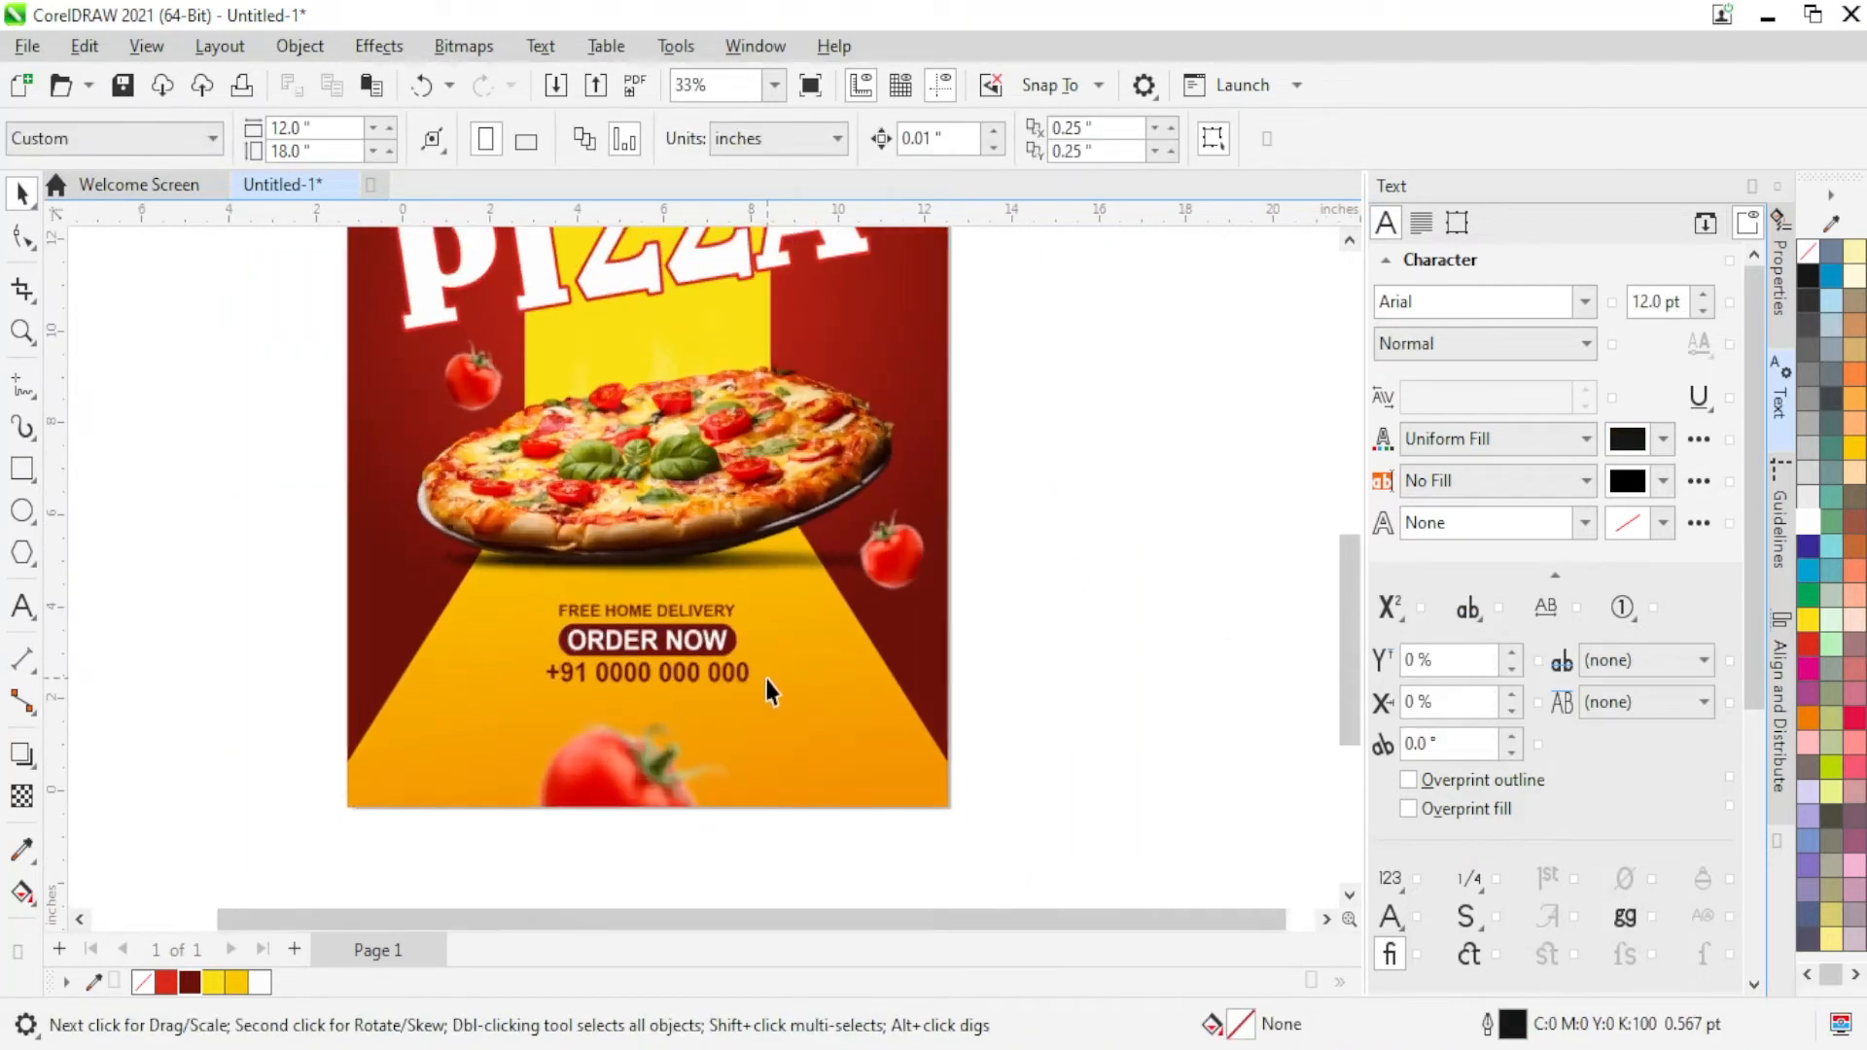
Step: Enlarge the whole contact block proportionally about its center, bringing the phone number to about 42 pt
scroll(769, 691, "up", 1)
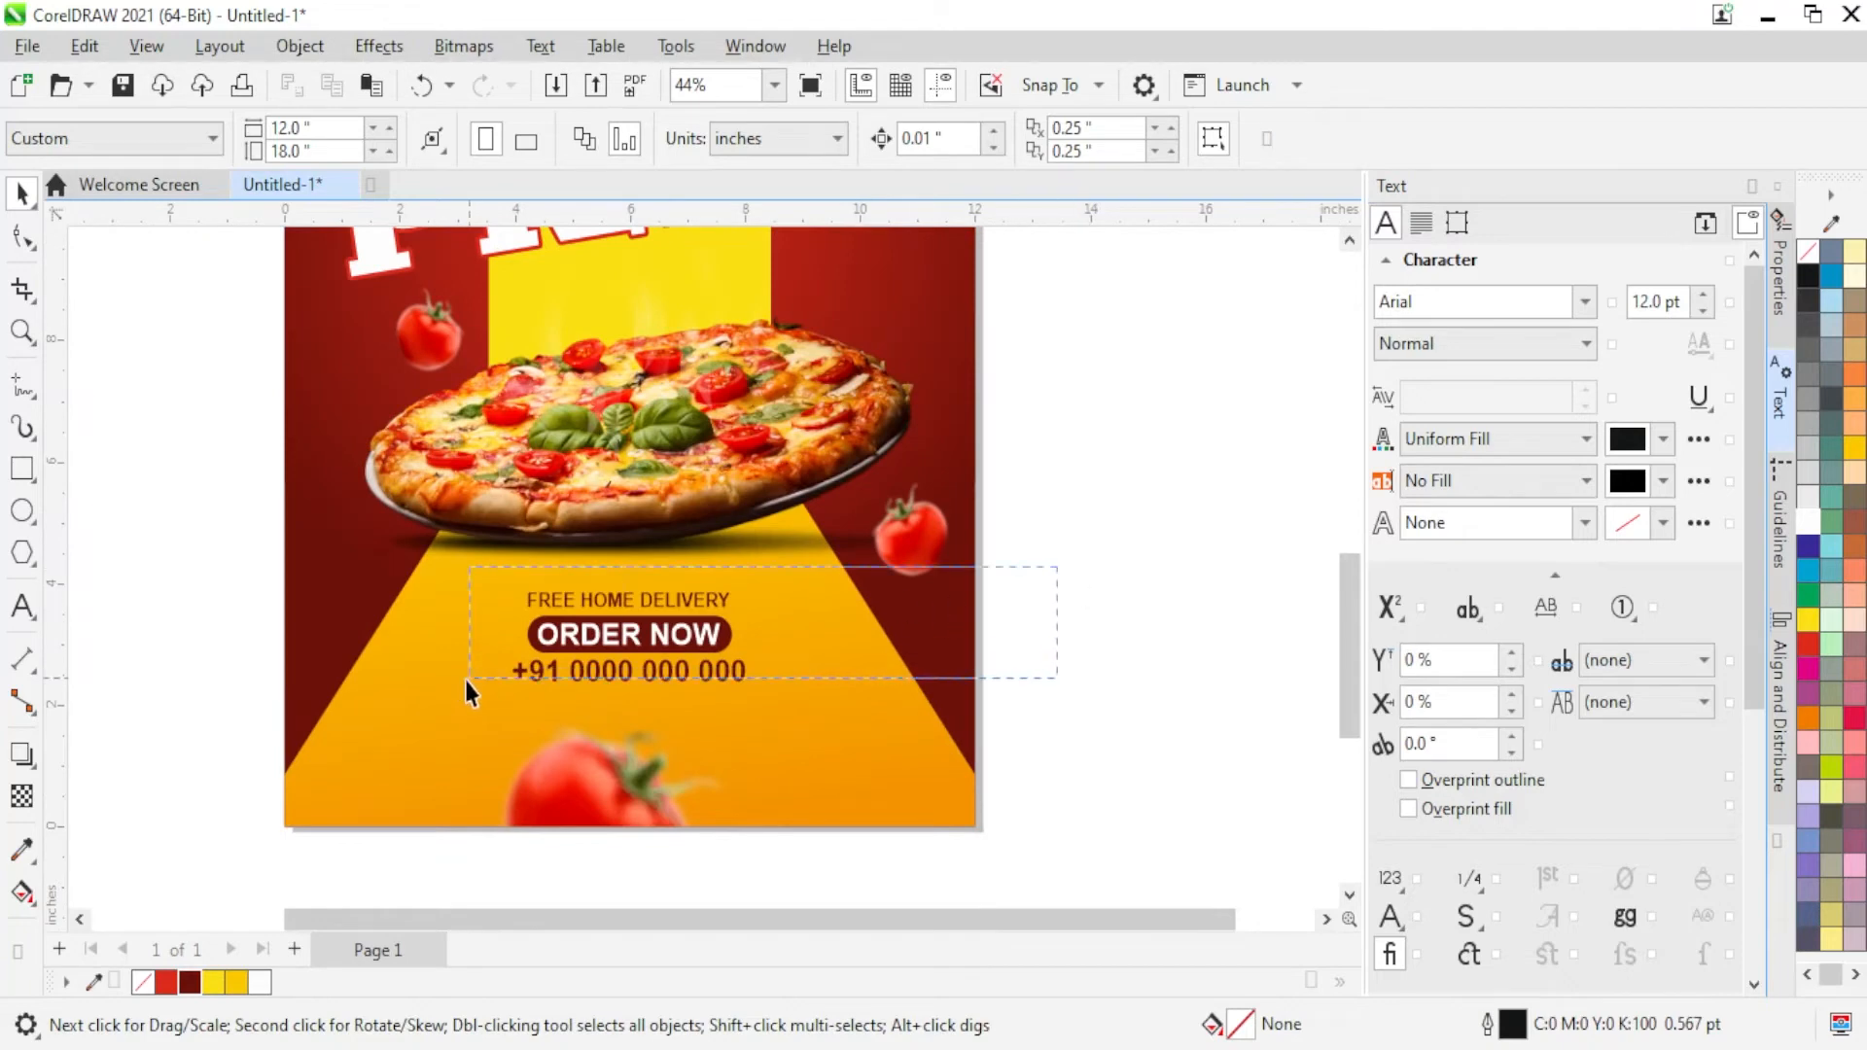
left_click_drag(465, 681, 466, 682)
left_click_drag(760, 696, 772, 703)
scroll(779, 731, "down", 1)
left_click(1068, 664)
scroll(705, 756, "down", 1)
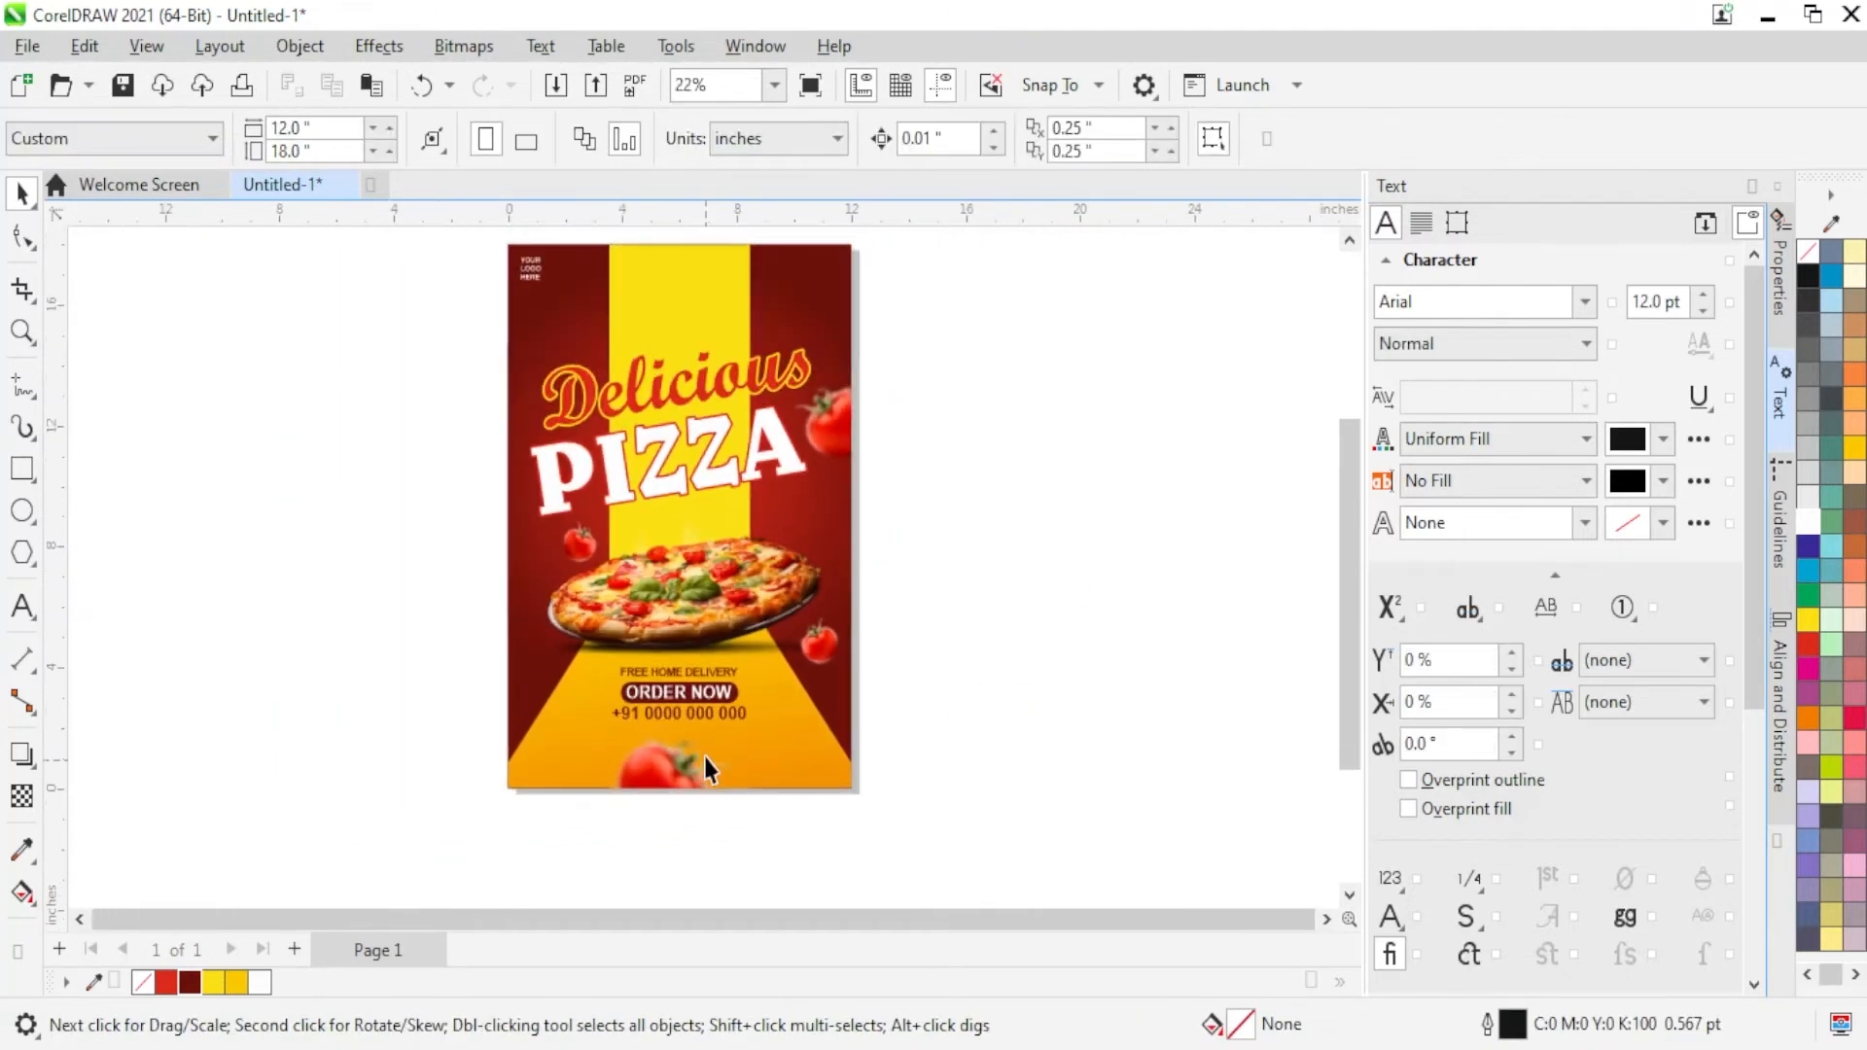
Step: Copy the phone number line to the area between PIZZA and the pizza's right side and reword it as JUST @
scroll(668, 575, "up", 1)
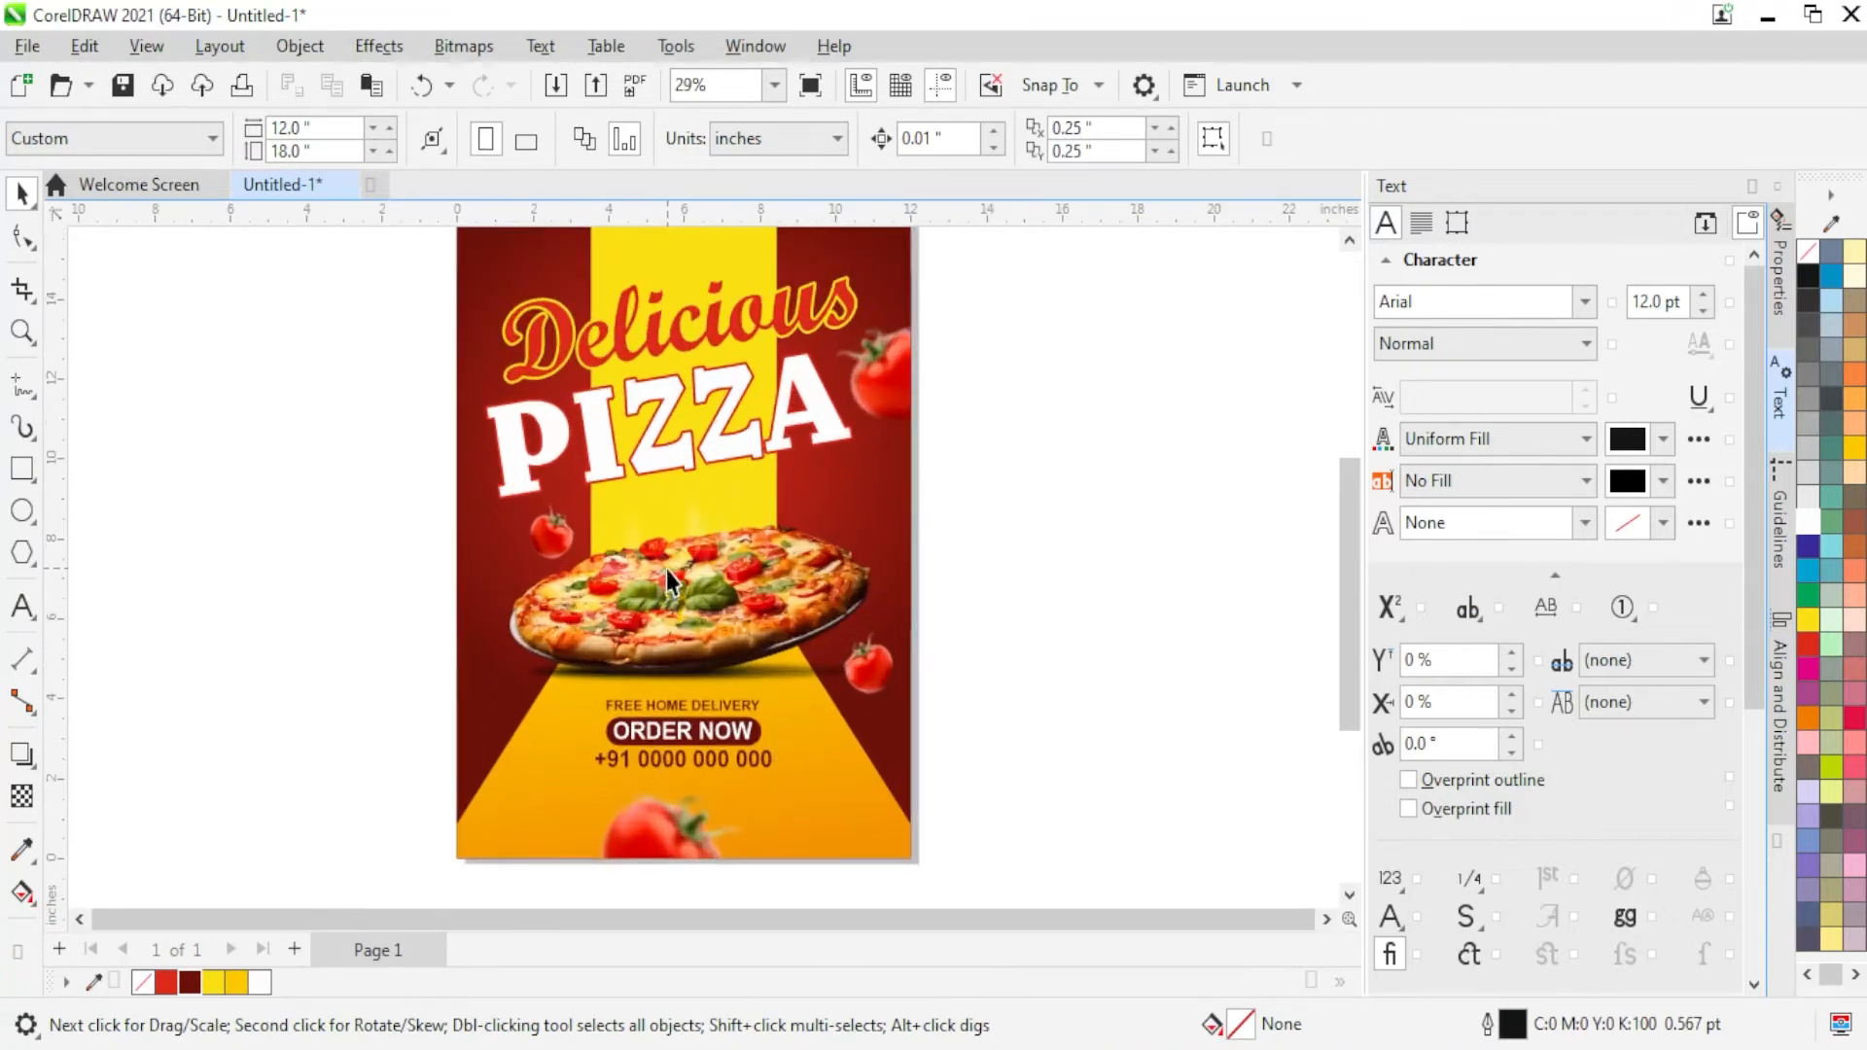
scroll(667, 570, "up", 1)
scroll(667, 567, "down", 2)
scroll(747, 409, "up", 1)
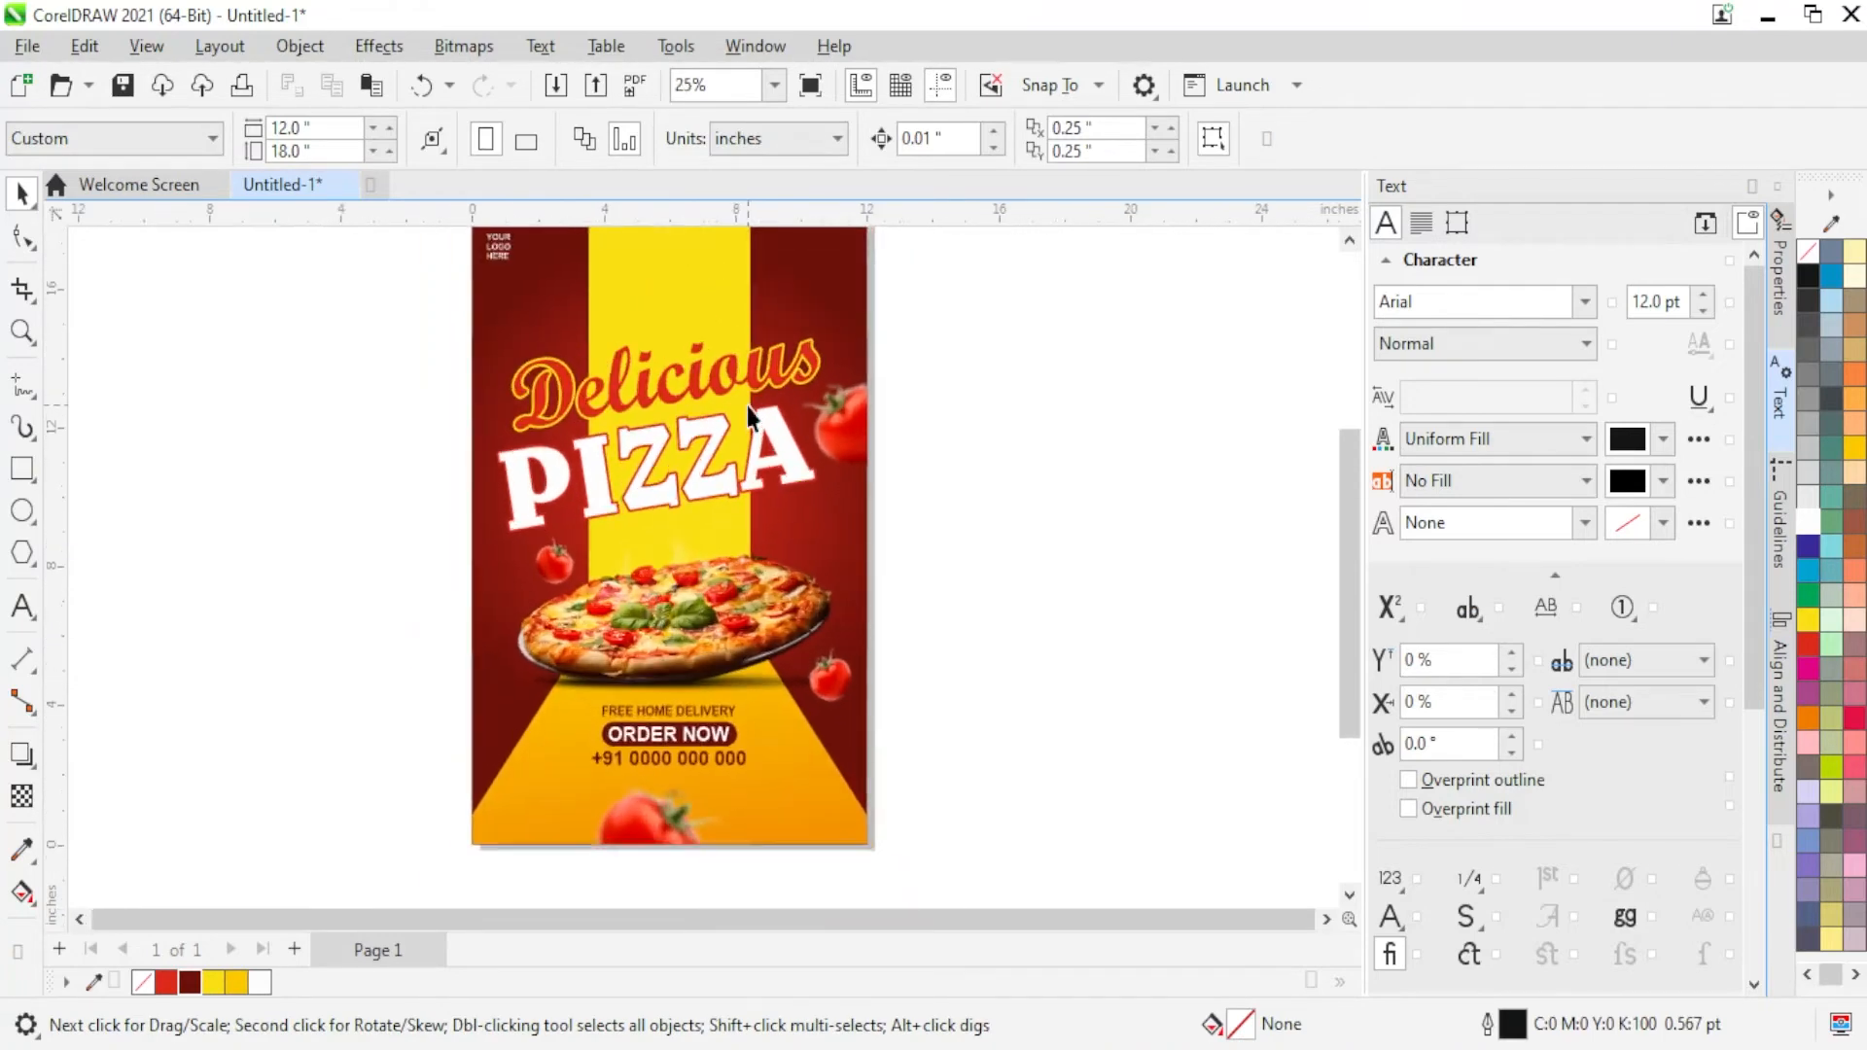
scroll(747, 406, "up", 1)
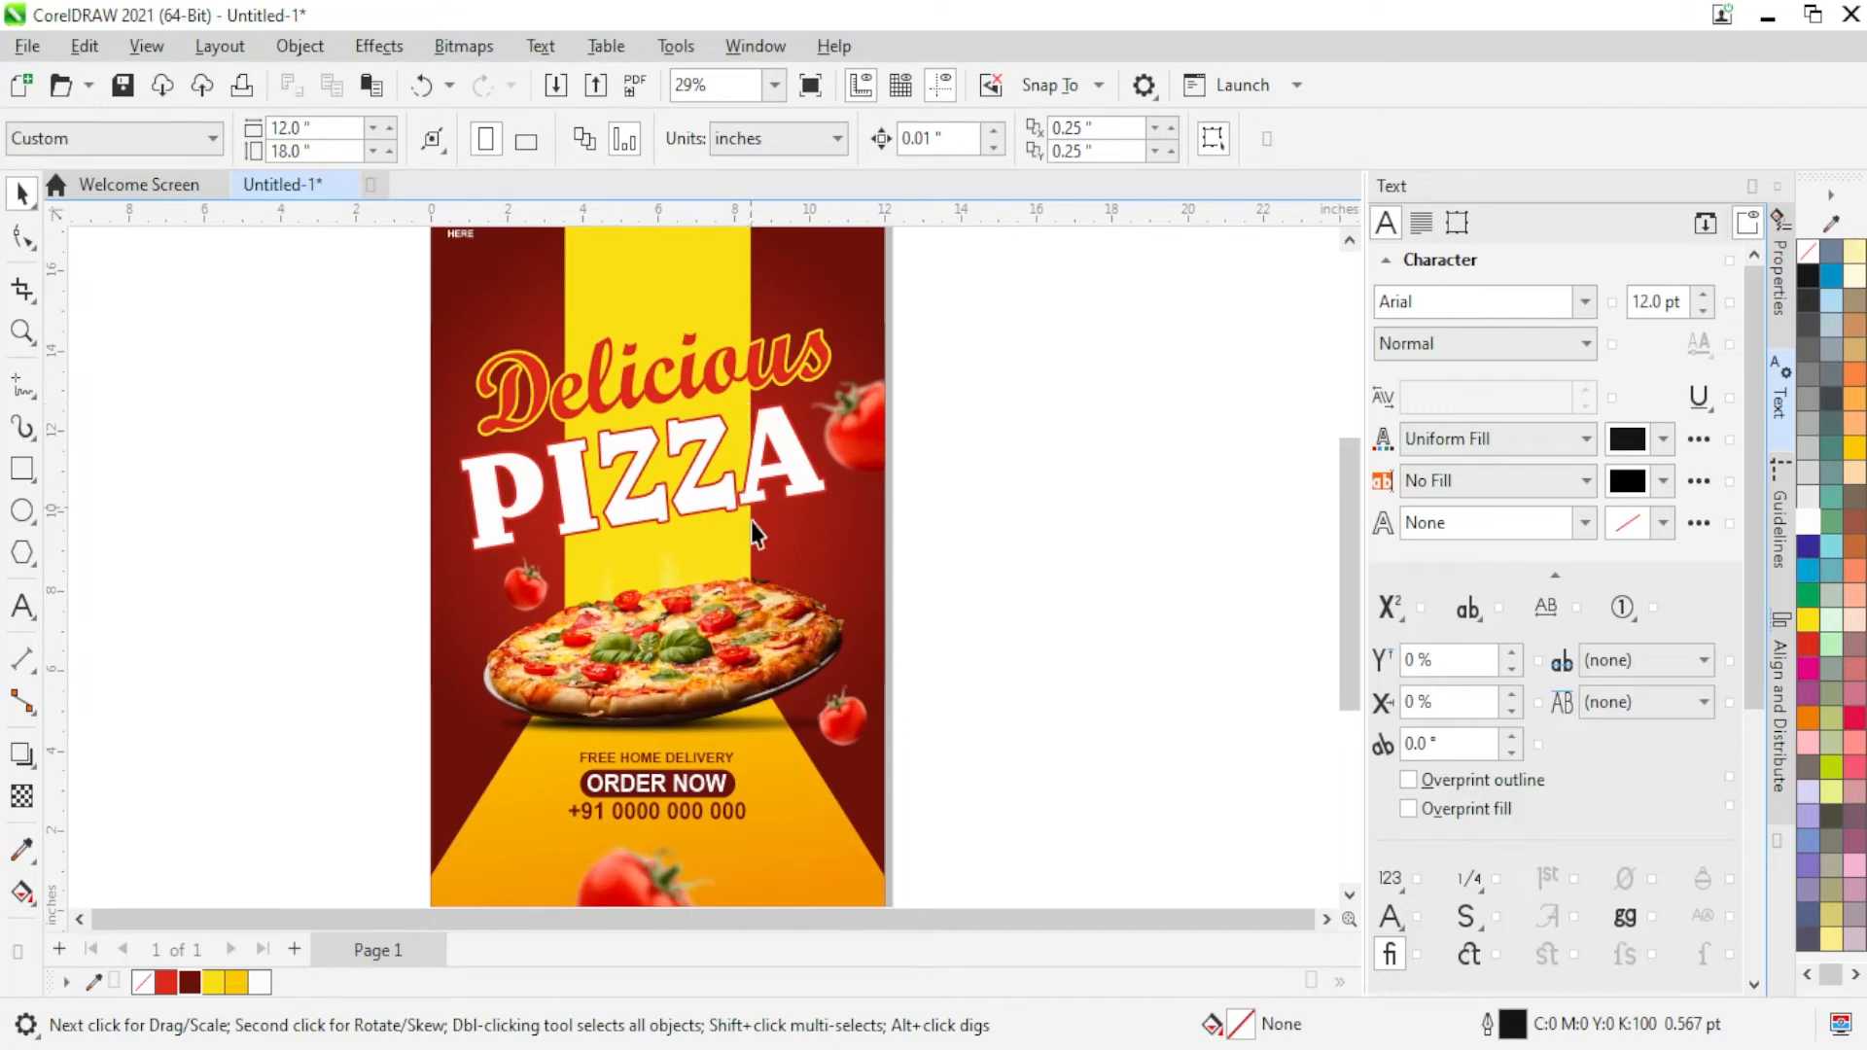
left_click_drag(698, 813, 861, 517)
scroll(862, 545, "up", 2)
double_click(804, 580)
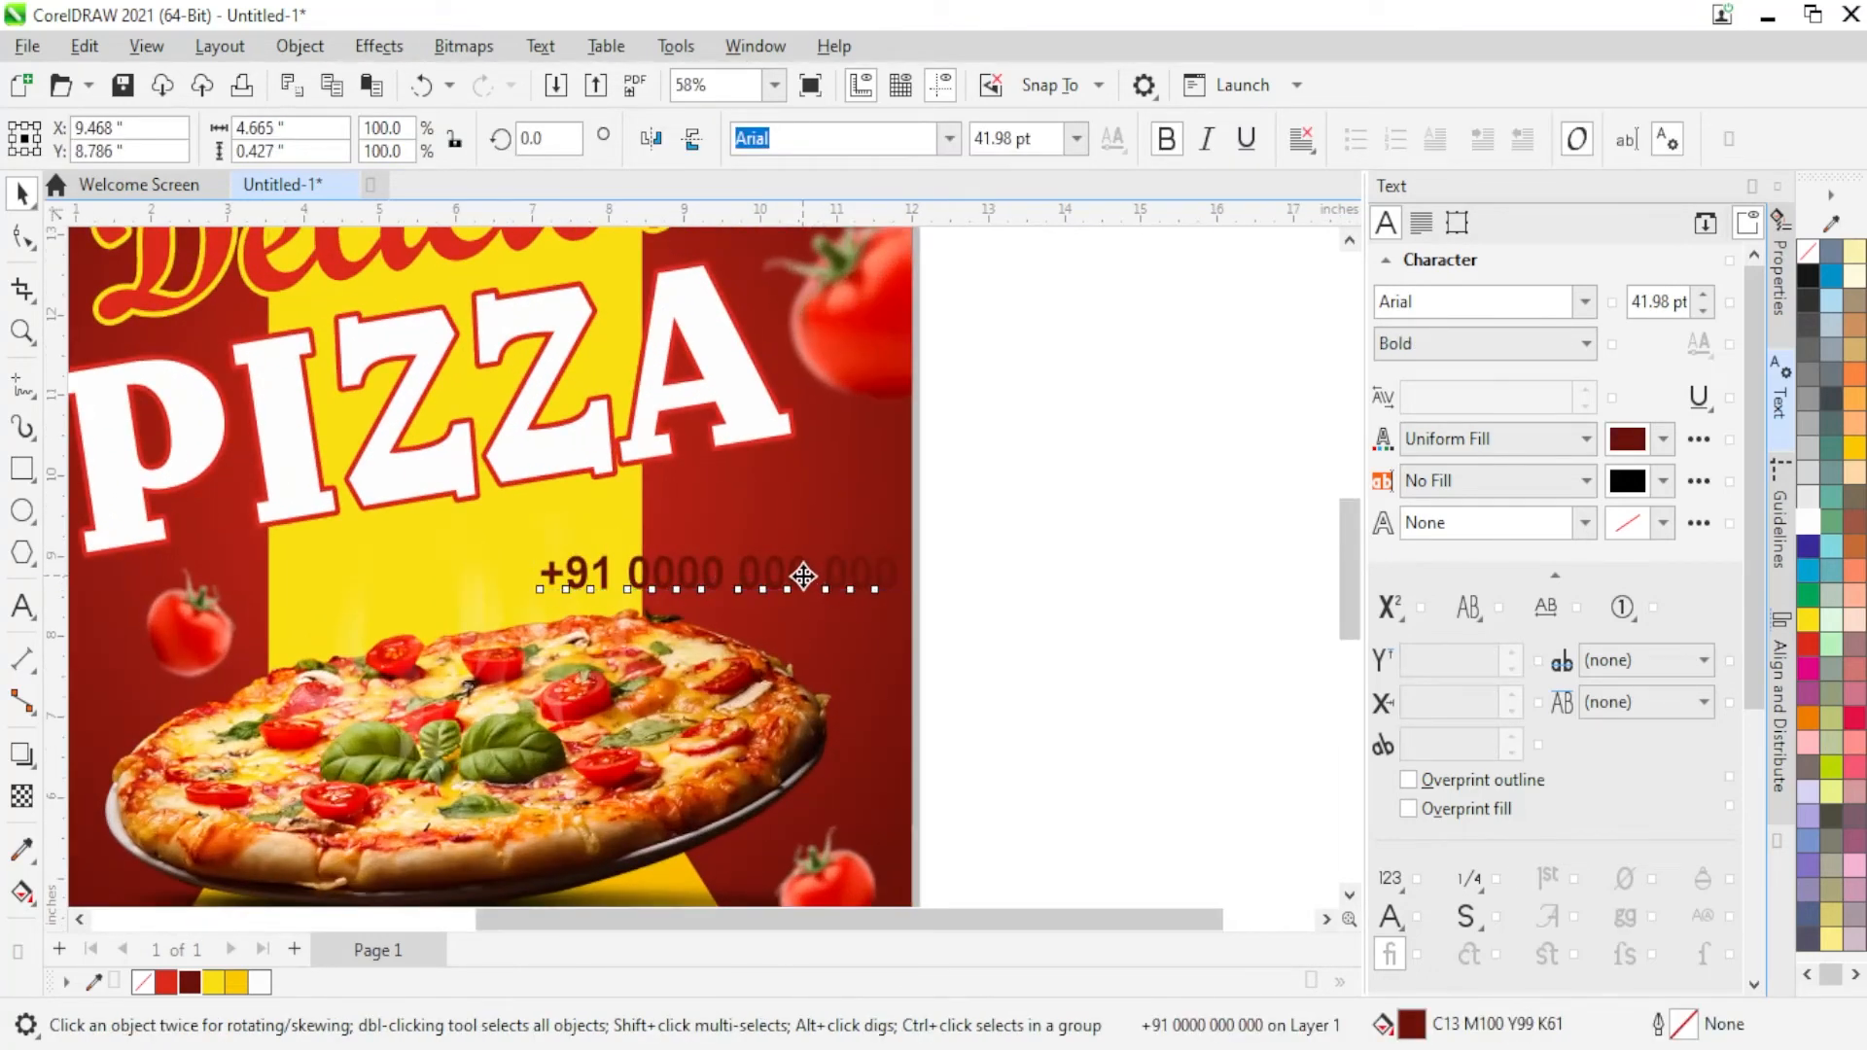
type("J")
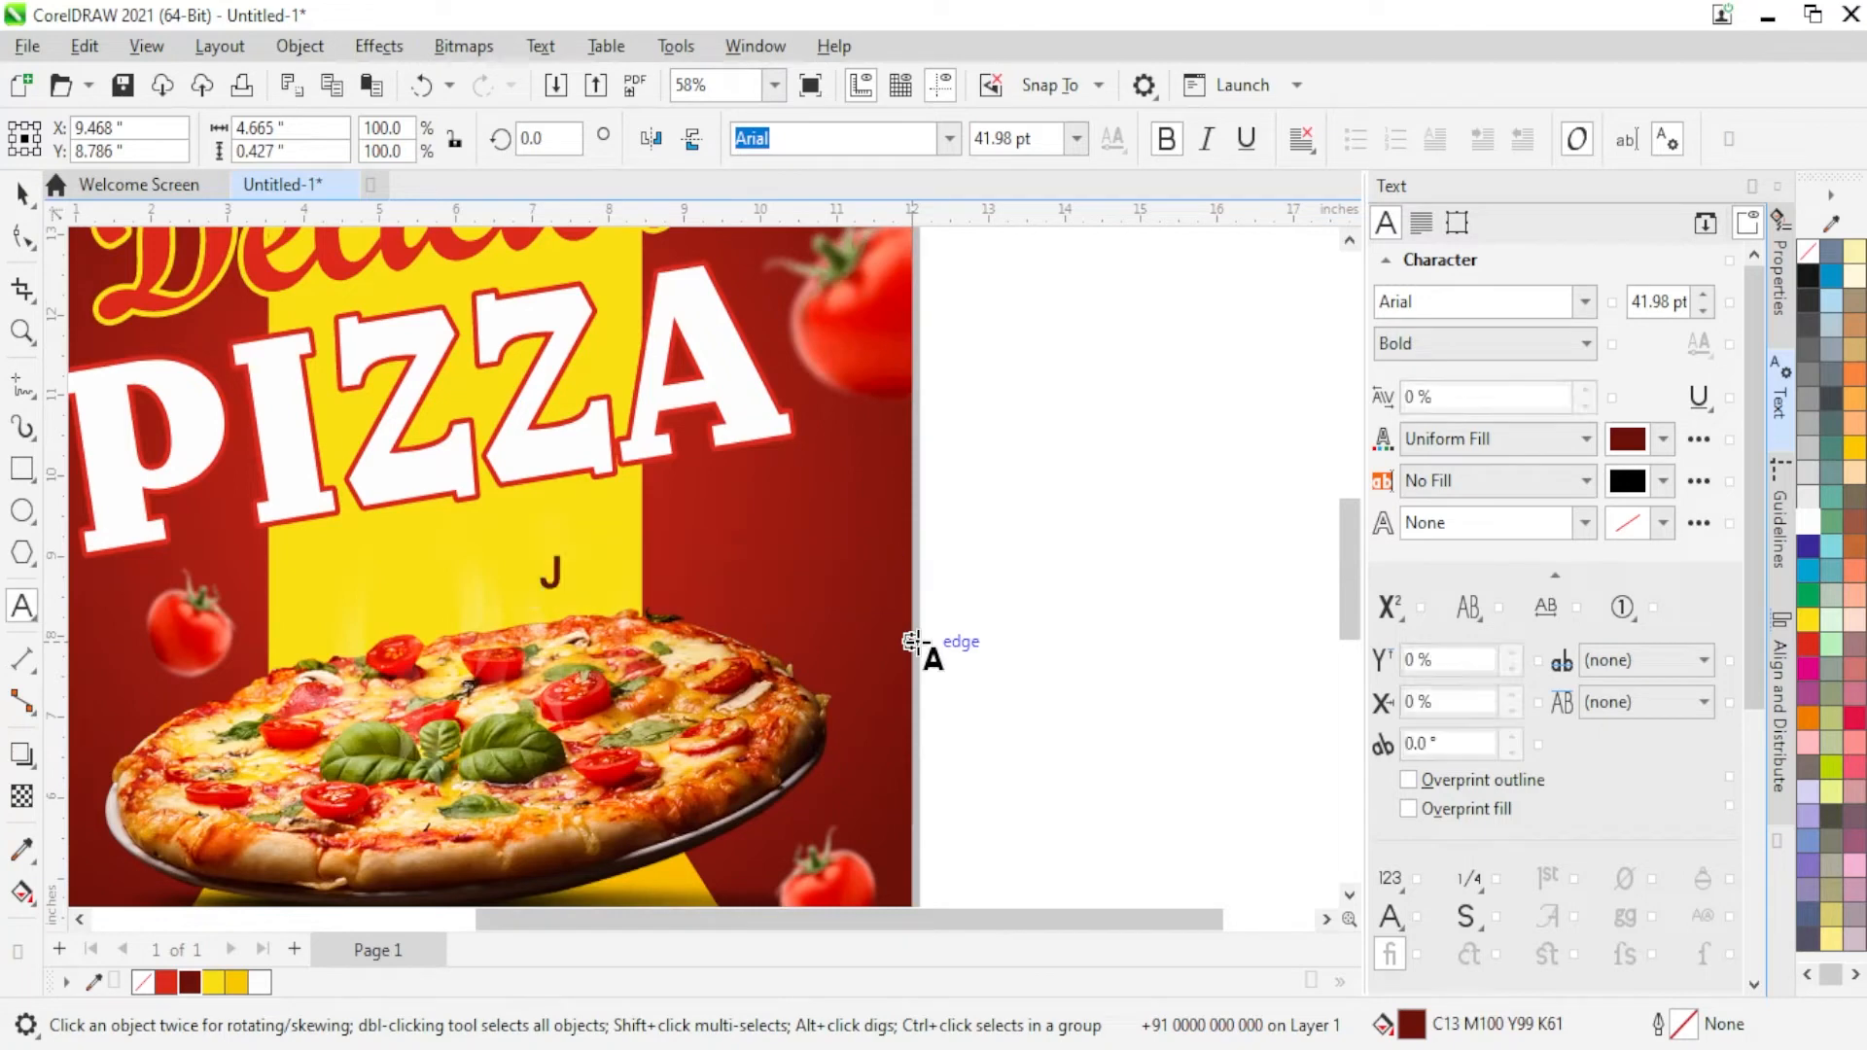
type("UST @")
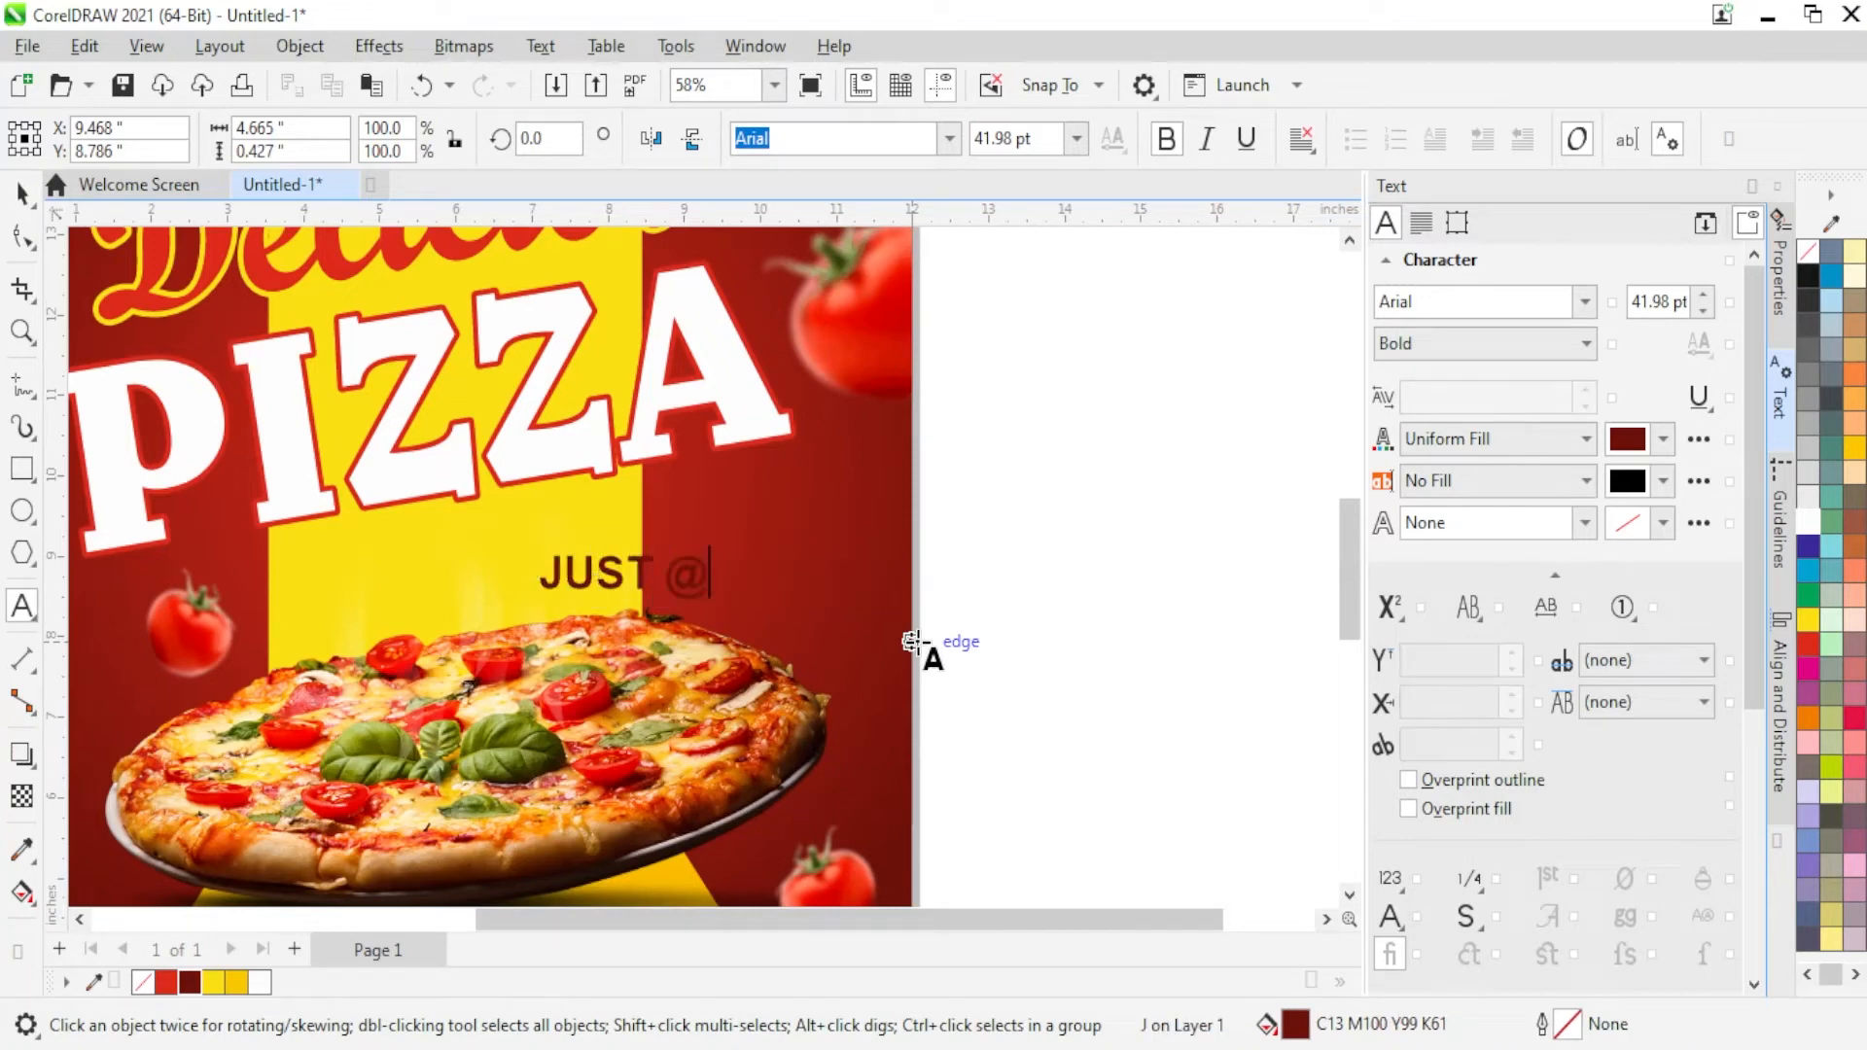
left_click(21, 193)
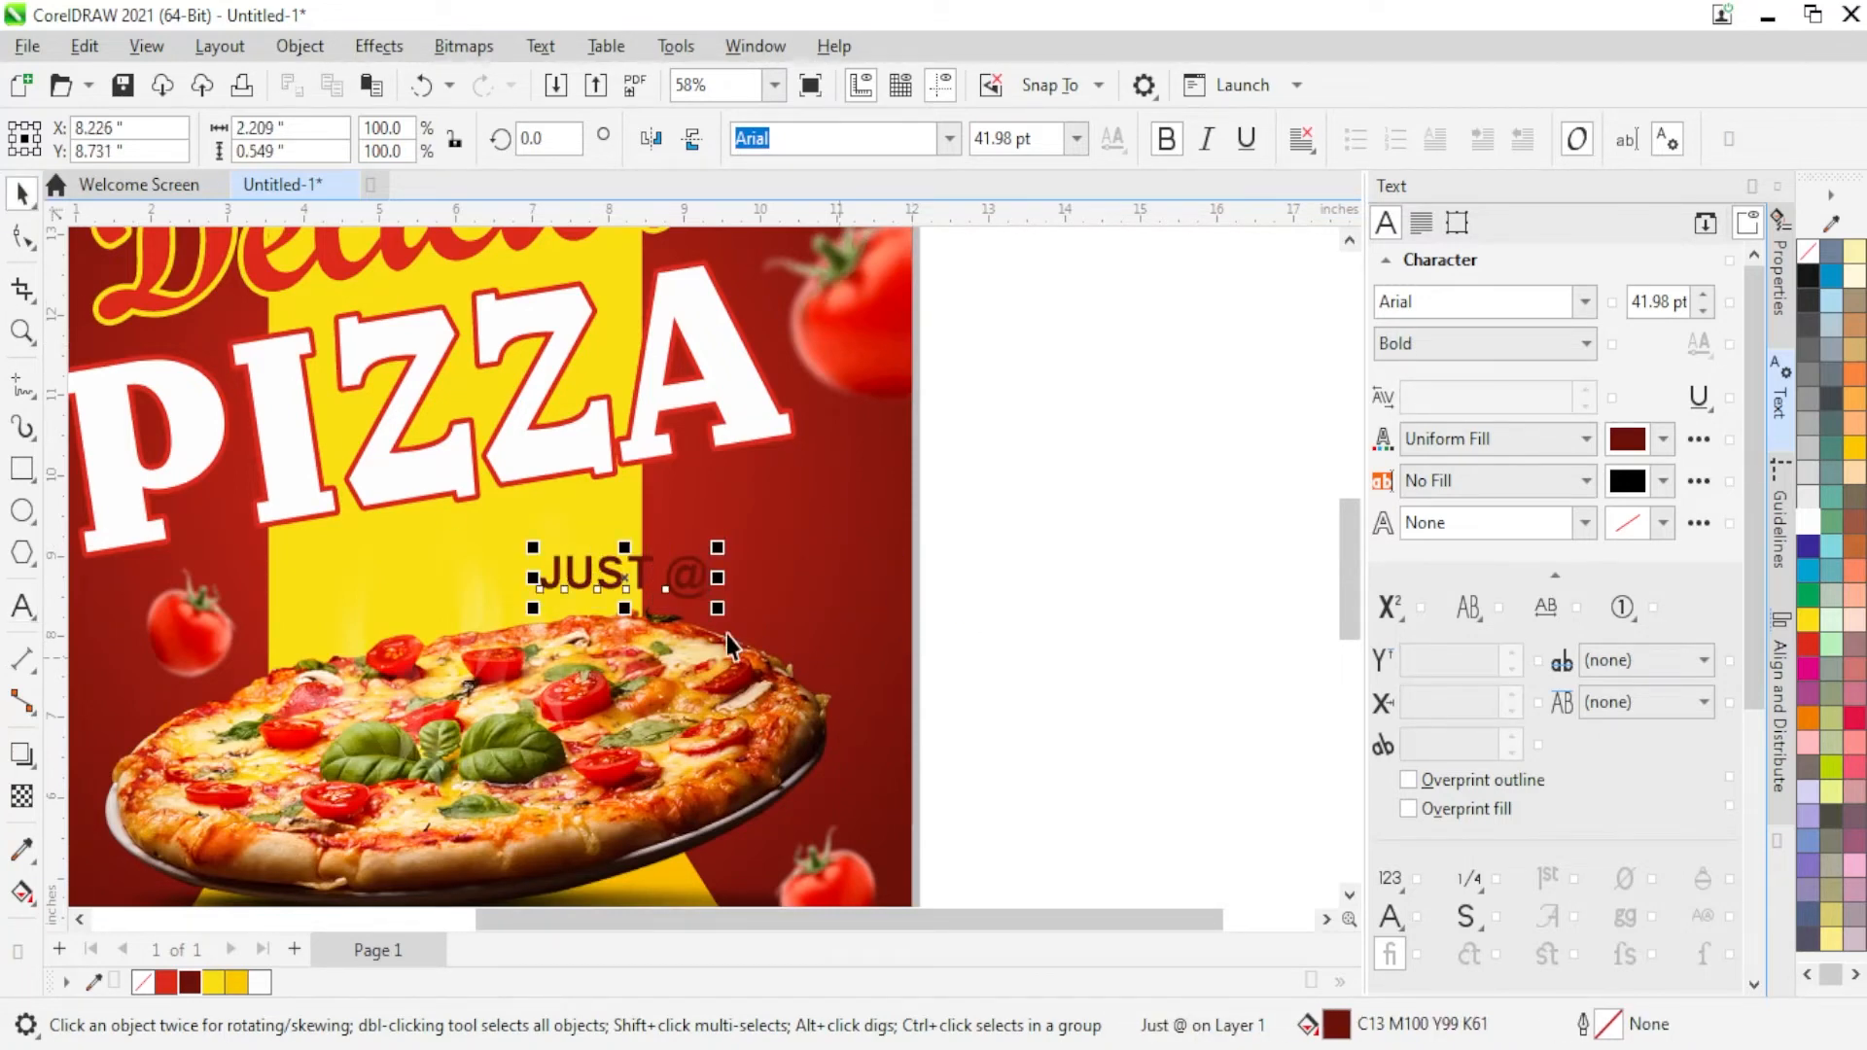
Step: Shrink the JUST @ text to about 25.6 pt and place it on the red area right of the yellow band
scroll(719, 630, "up", 3)
left_click_drag(720, 588, 603, 554)
left_click_drag(491, 511, 851, 538)
Step: Duplicate the JUST @ text directly below itself and replace the copy's wording with 370/-
key("ctrl+a")
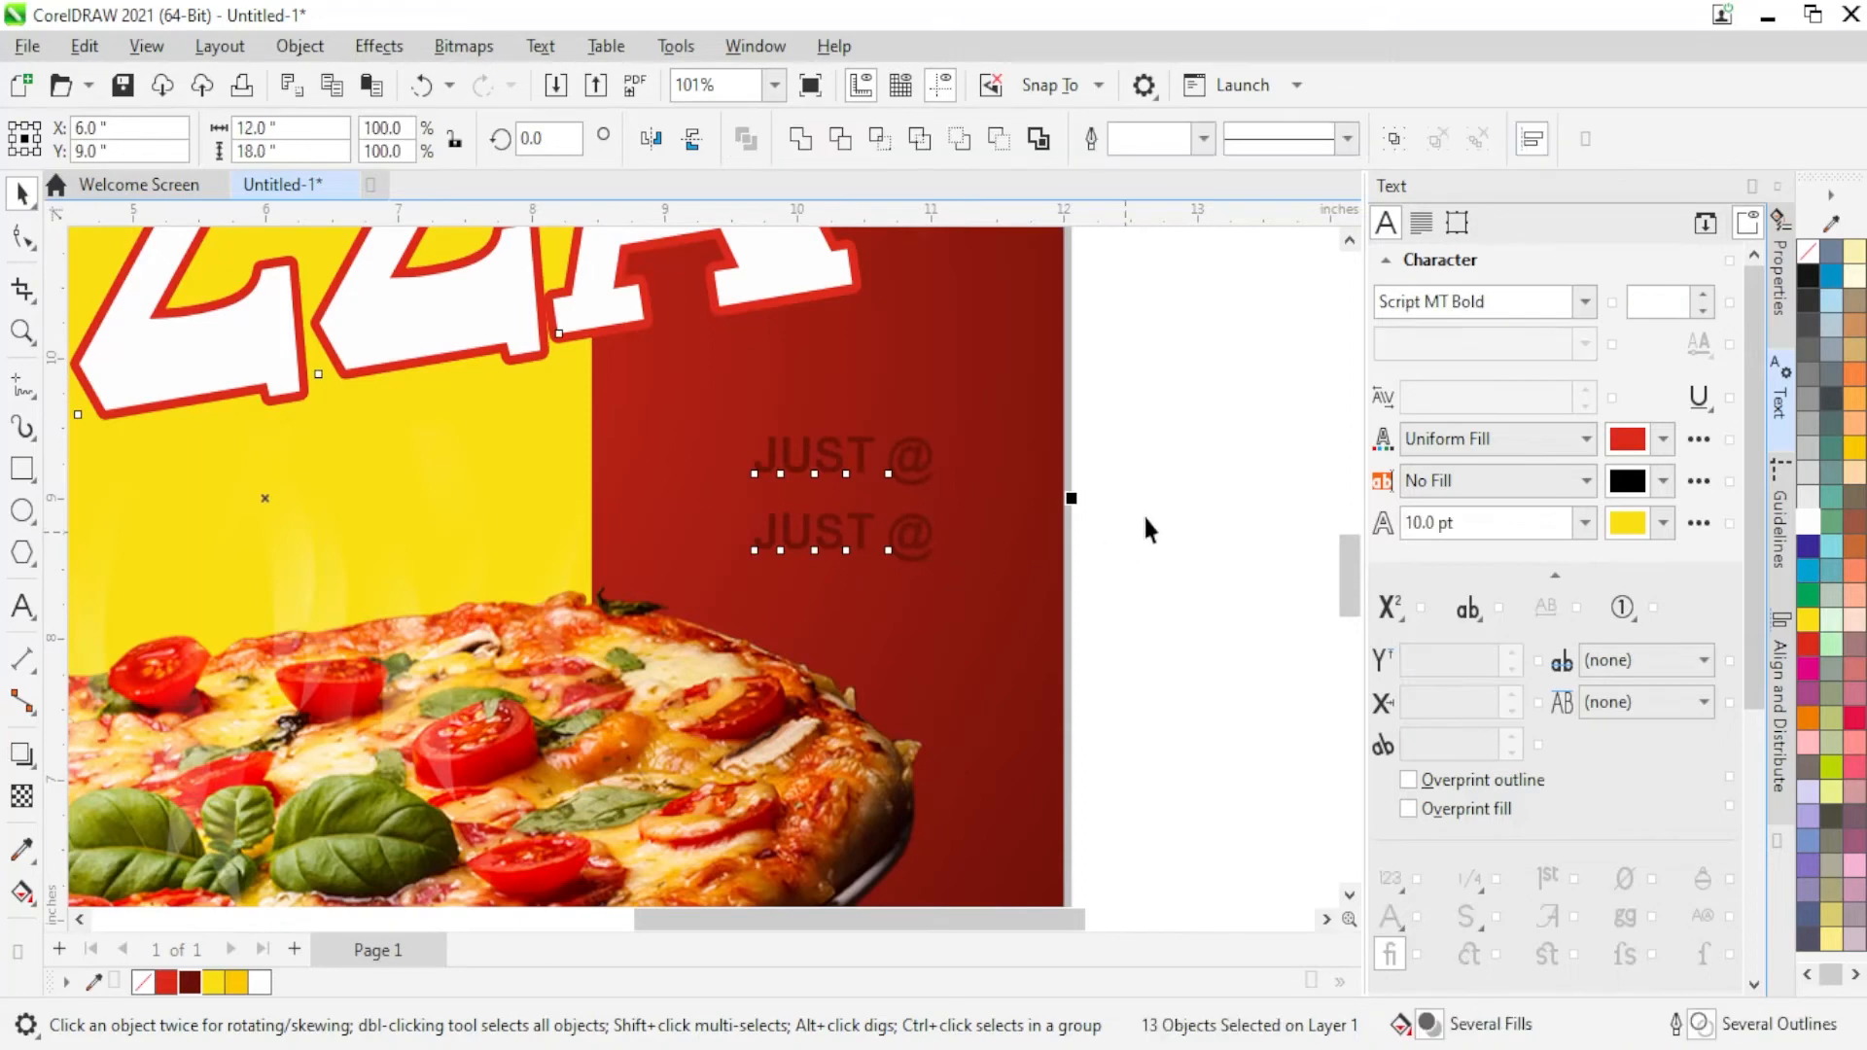
left_click(1142, 512)
key("F8")
key("ctrl+a")
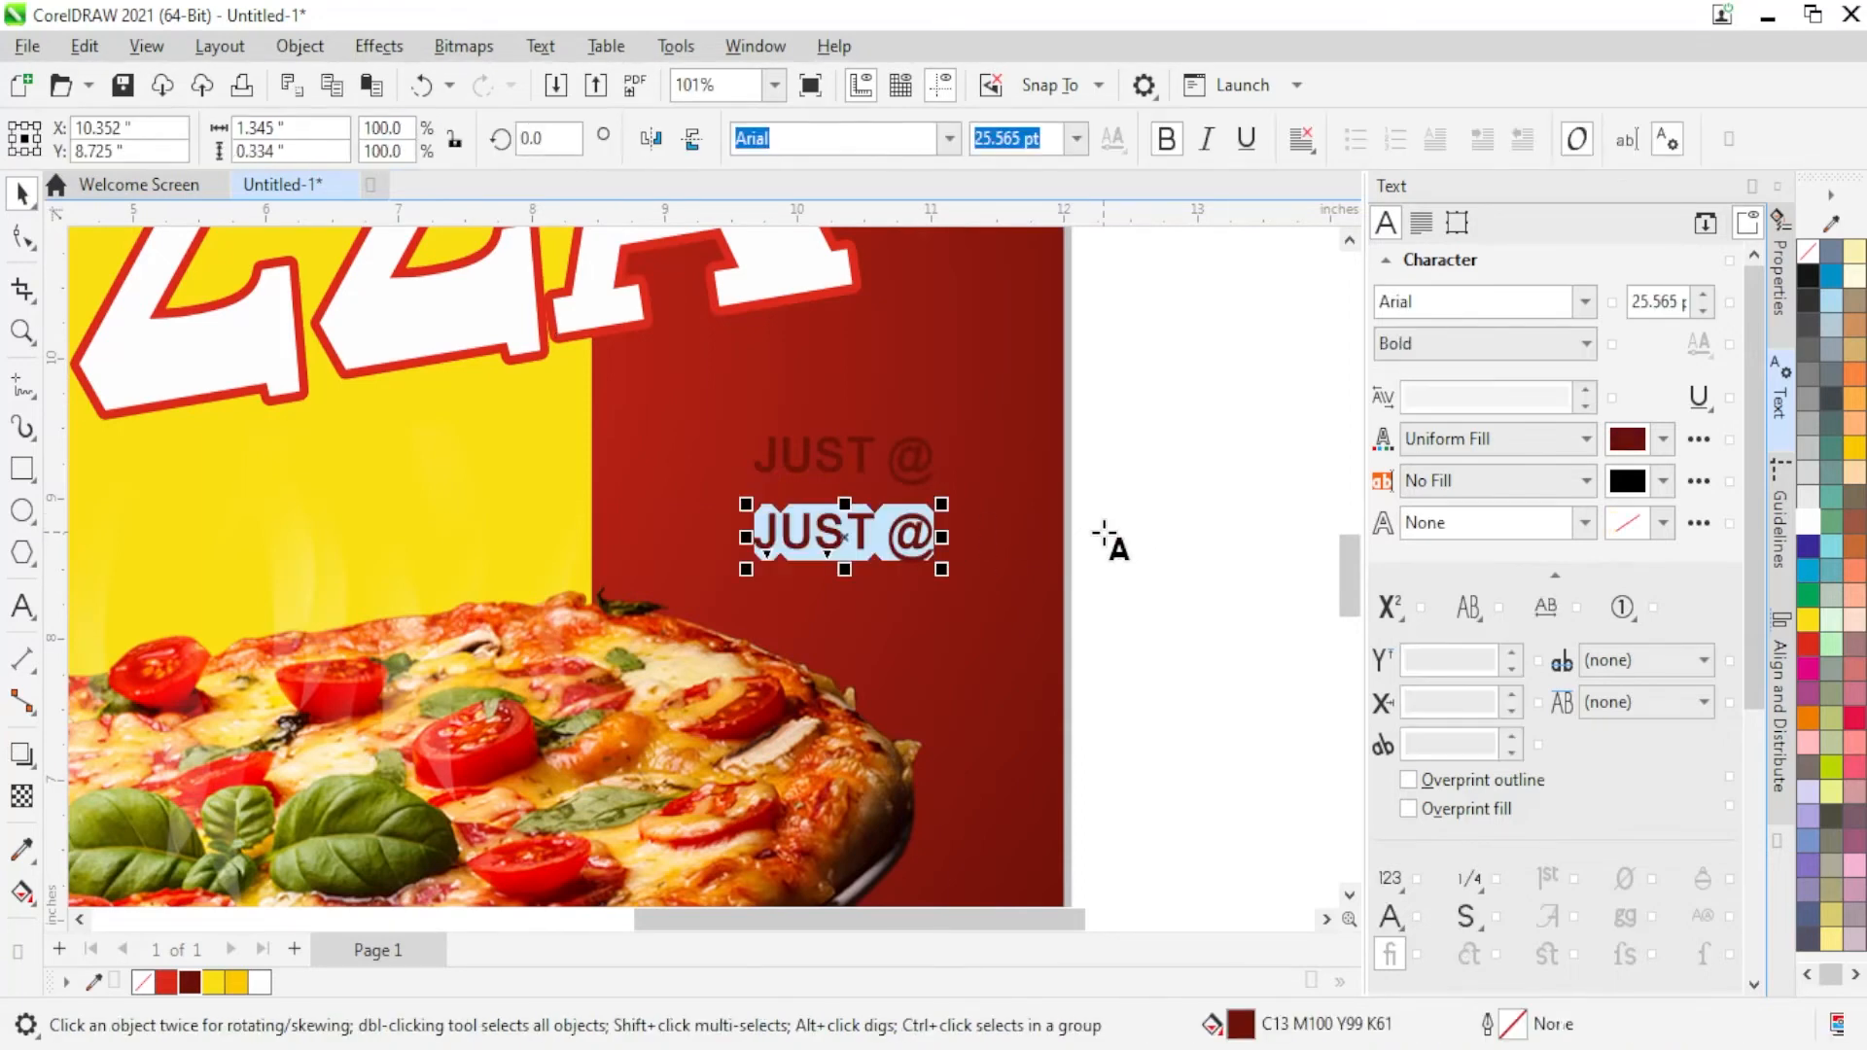
type("370/-")
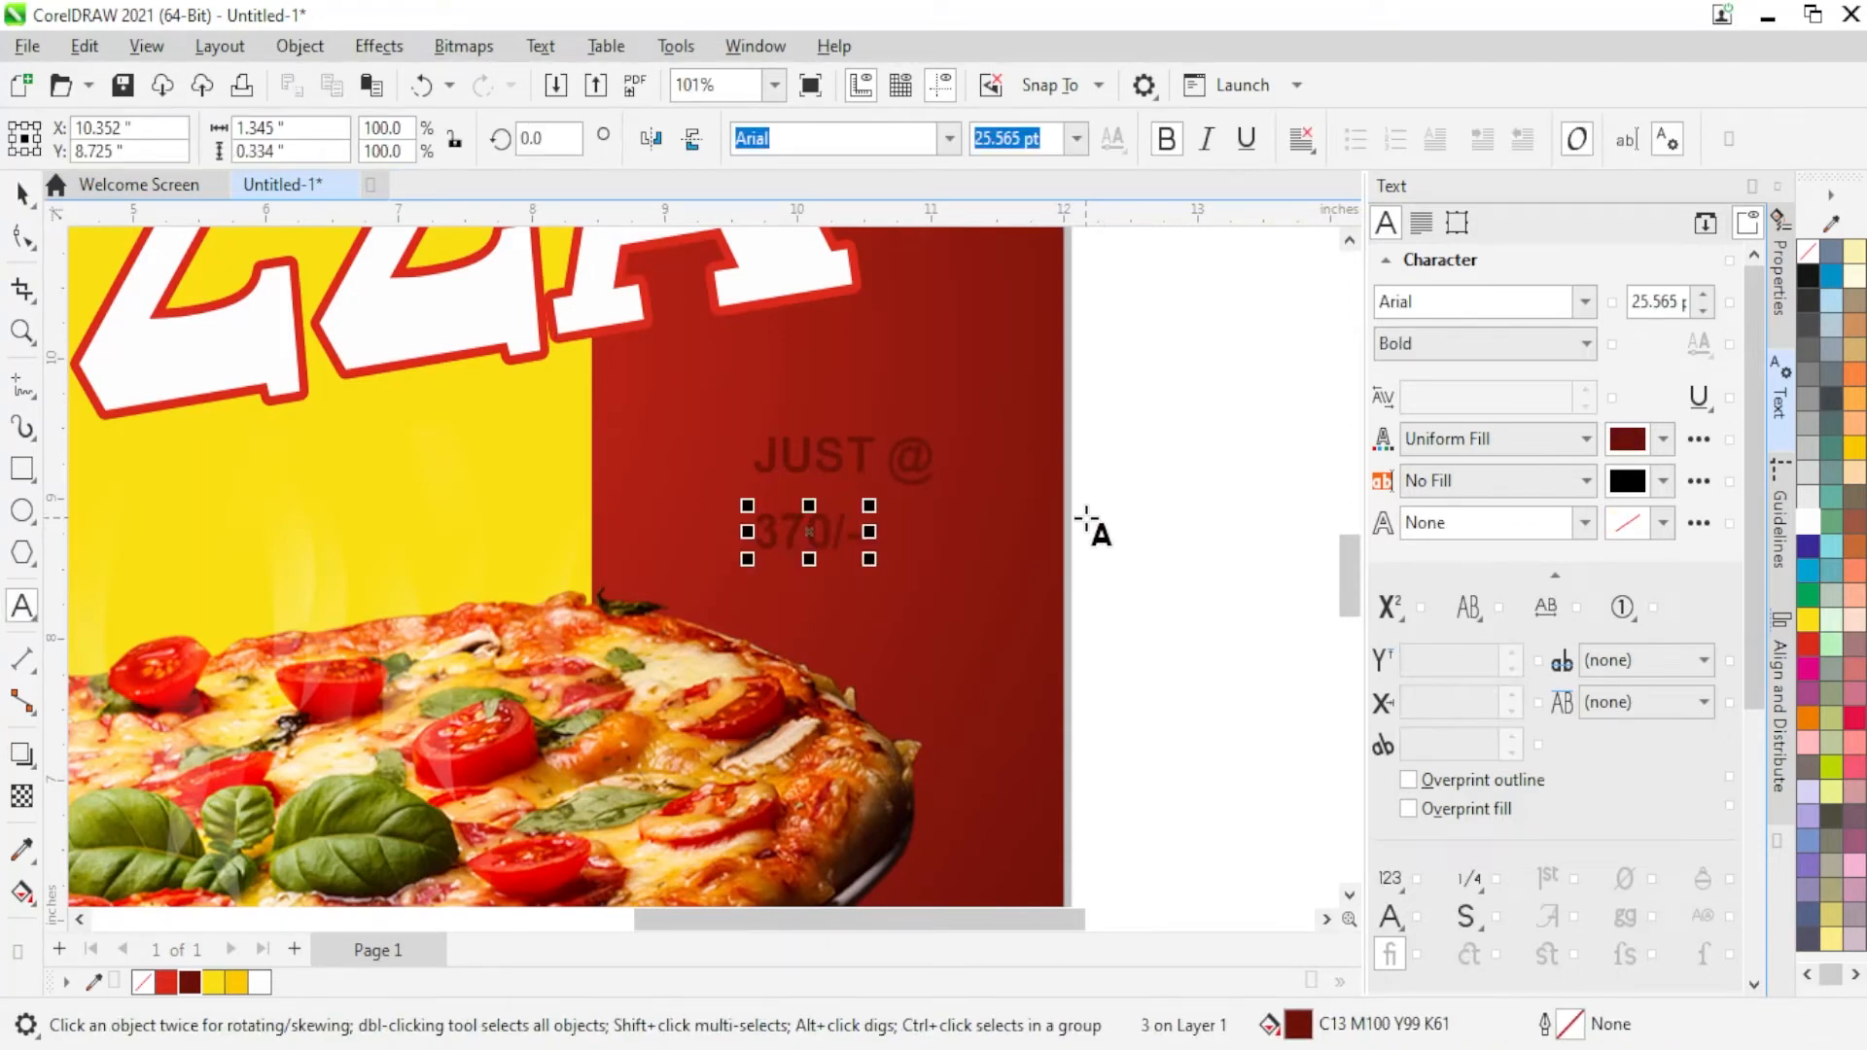
Step: Enlarge the 370/- price to about 41.4 pt, set its font to Arial MT Black and fit it closely under JUST @
left_click(22, 195)
left_click_drag(881, 561, 935, 581)
left_click(1585, 309)
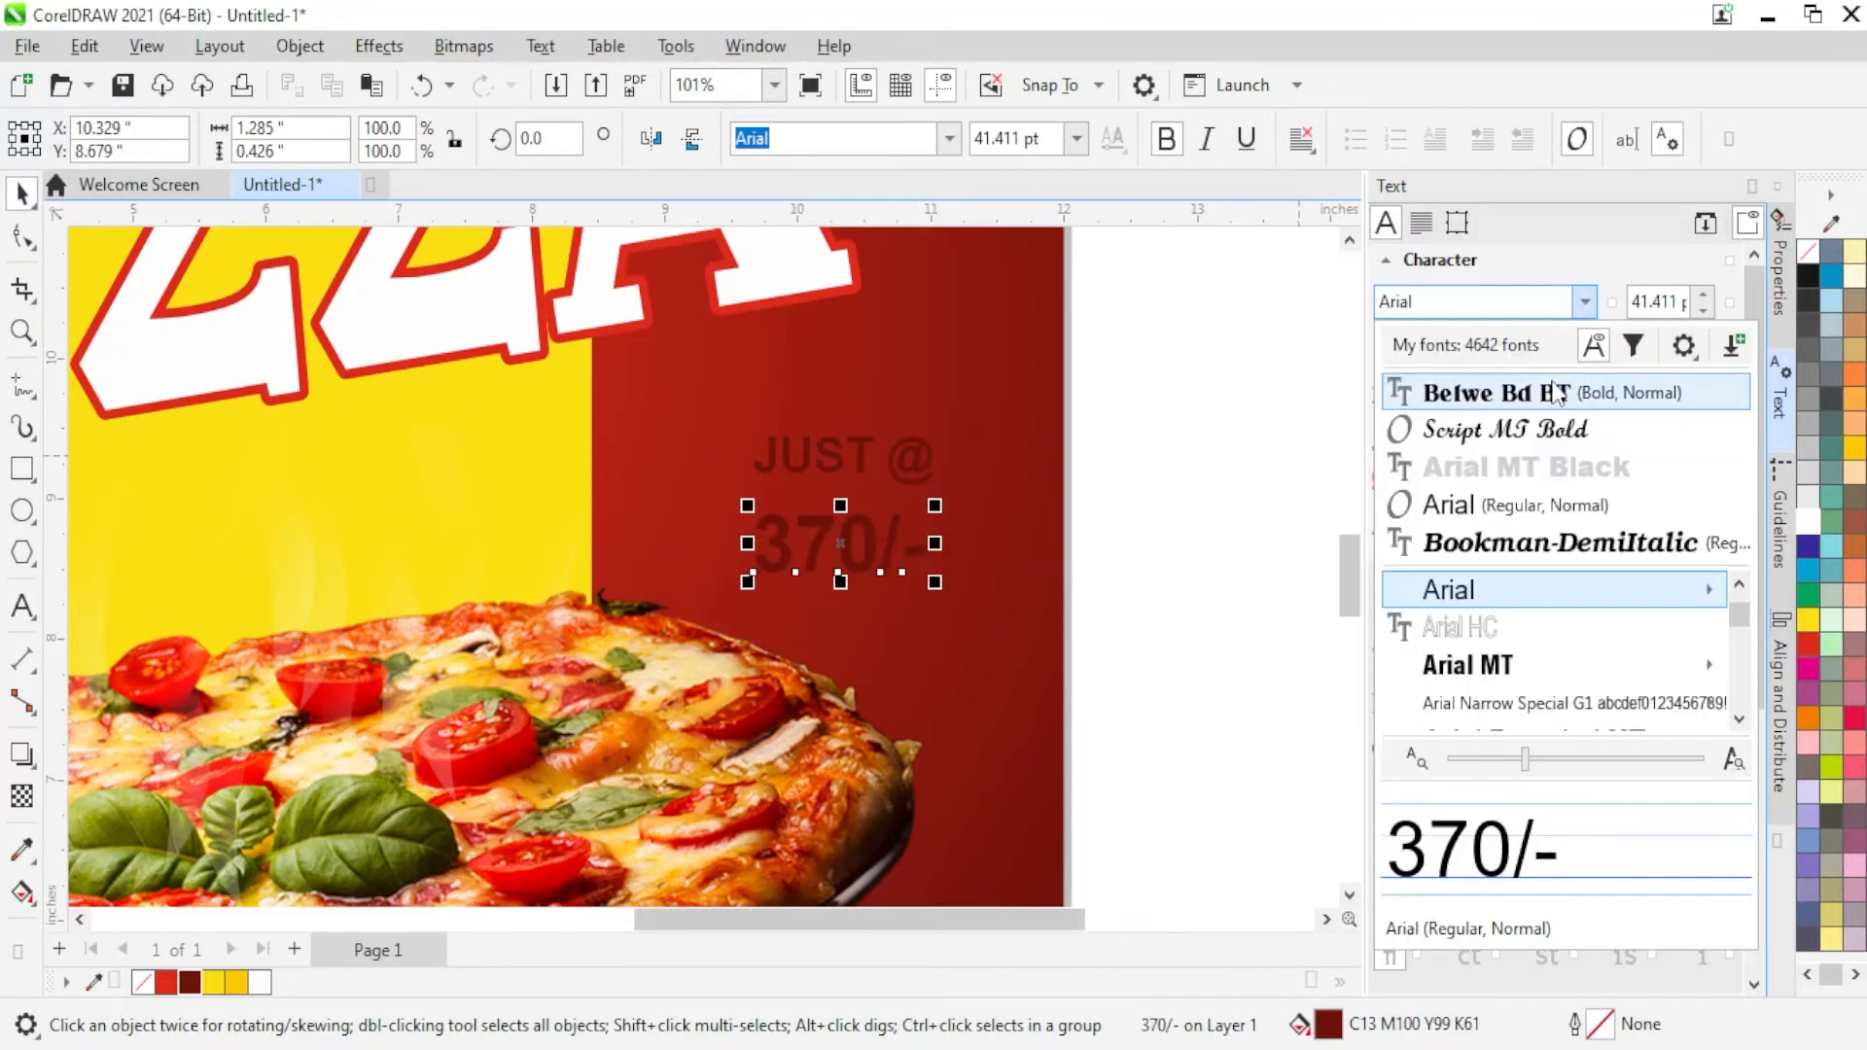
left_click(1525, 470)
left_click_drag(901, 549, 941, 531)
Step: Copy the JUST @ text below the 370/- price and reword the copy as ONLY
left_click_drag(867, 471, 951, 626)
double_click(1001, 646)
type("O")
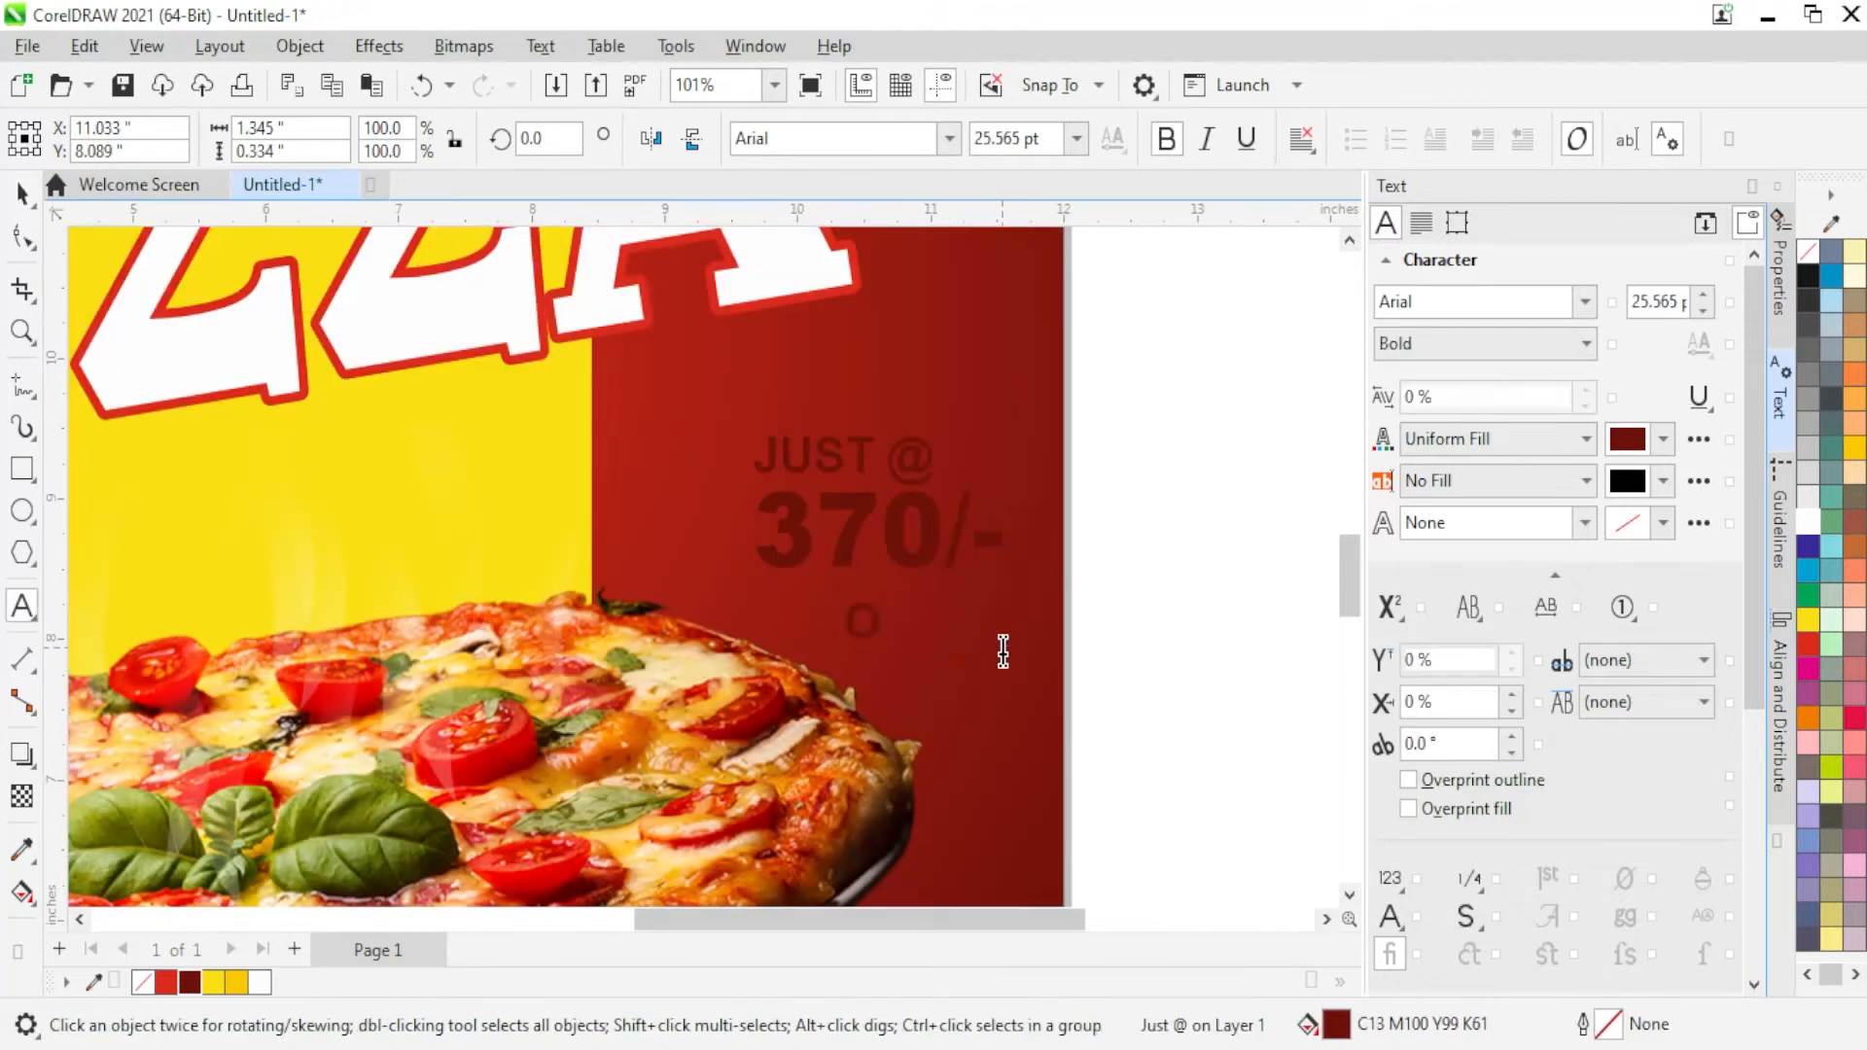
type("NLY")
key("Escape")
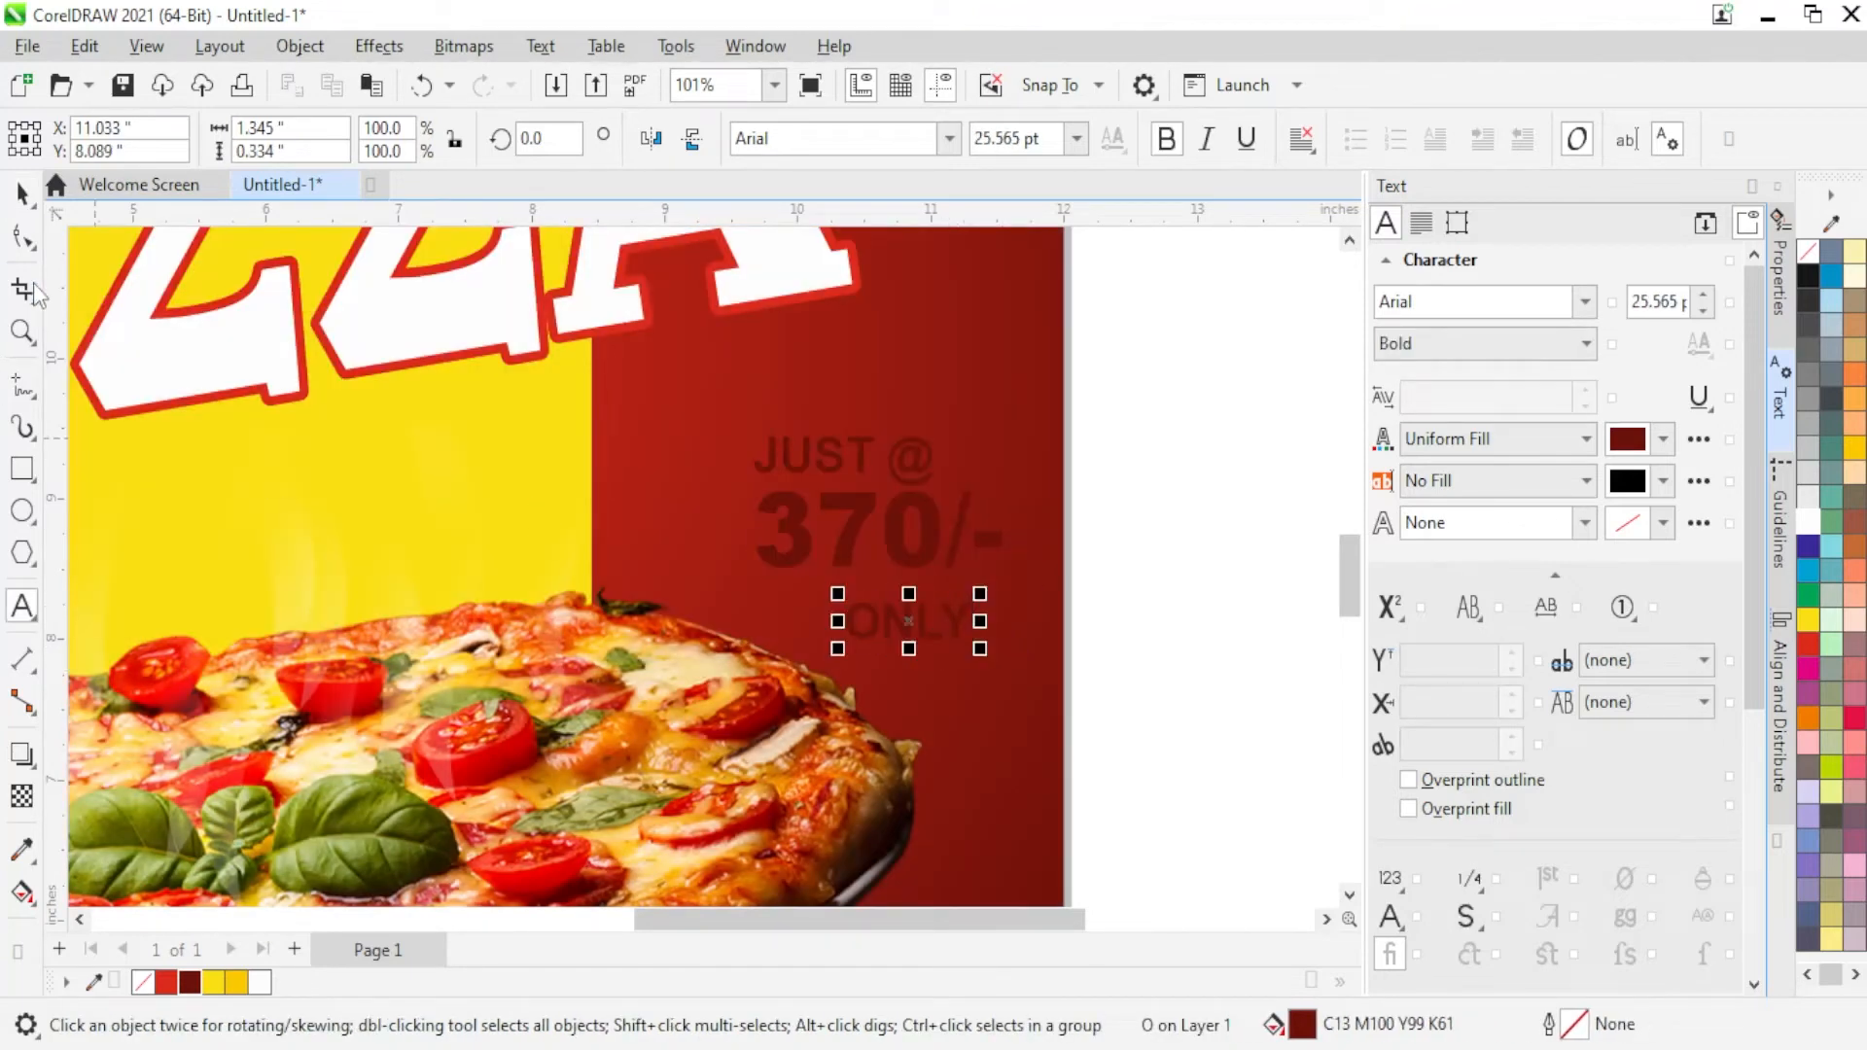
Step: Move the ONLY text up so it sits close beneath the middle of the 370/- price
scroll(926, 640, "up", 4)
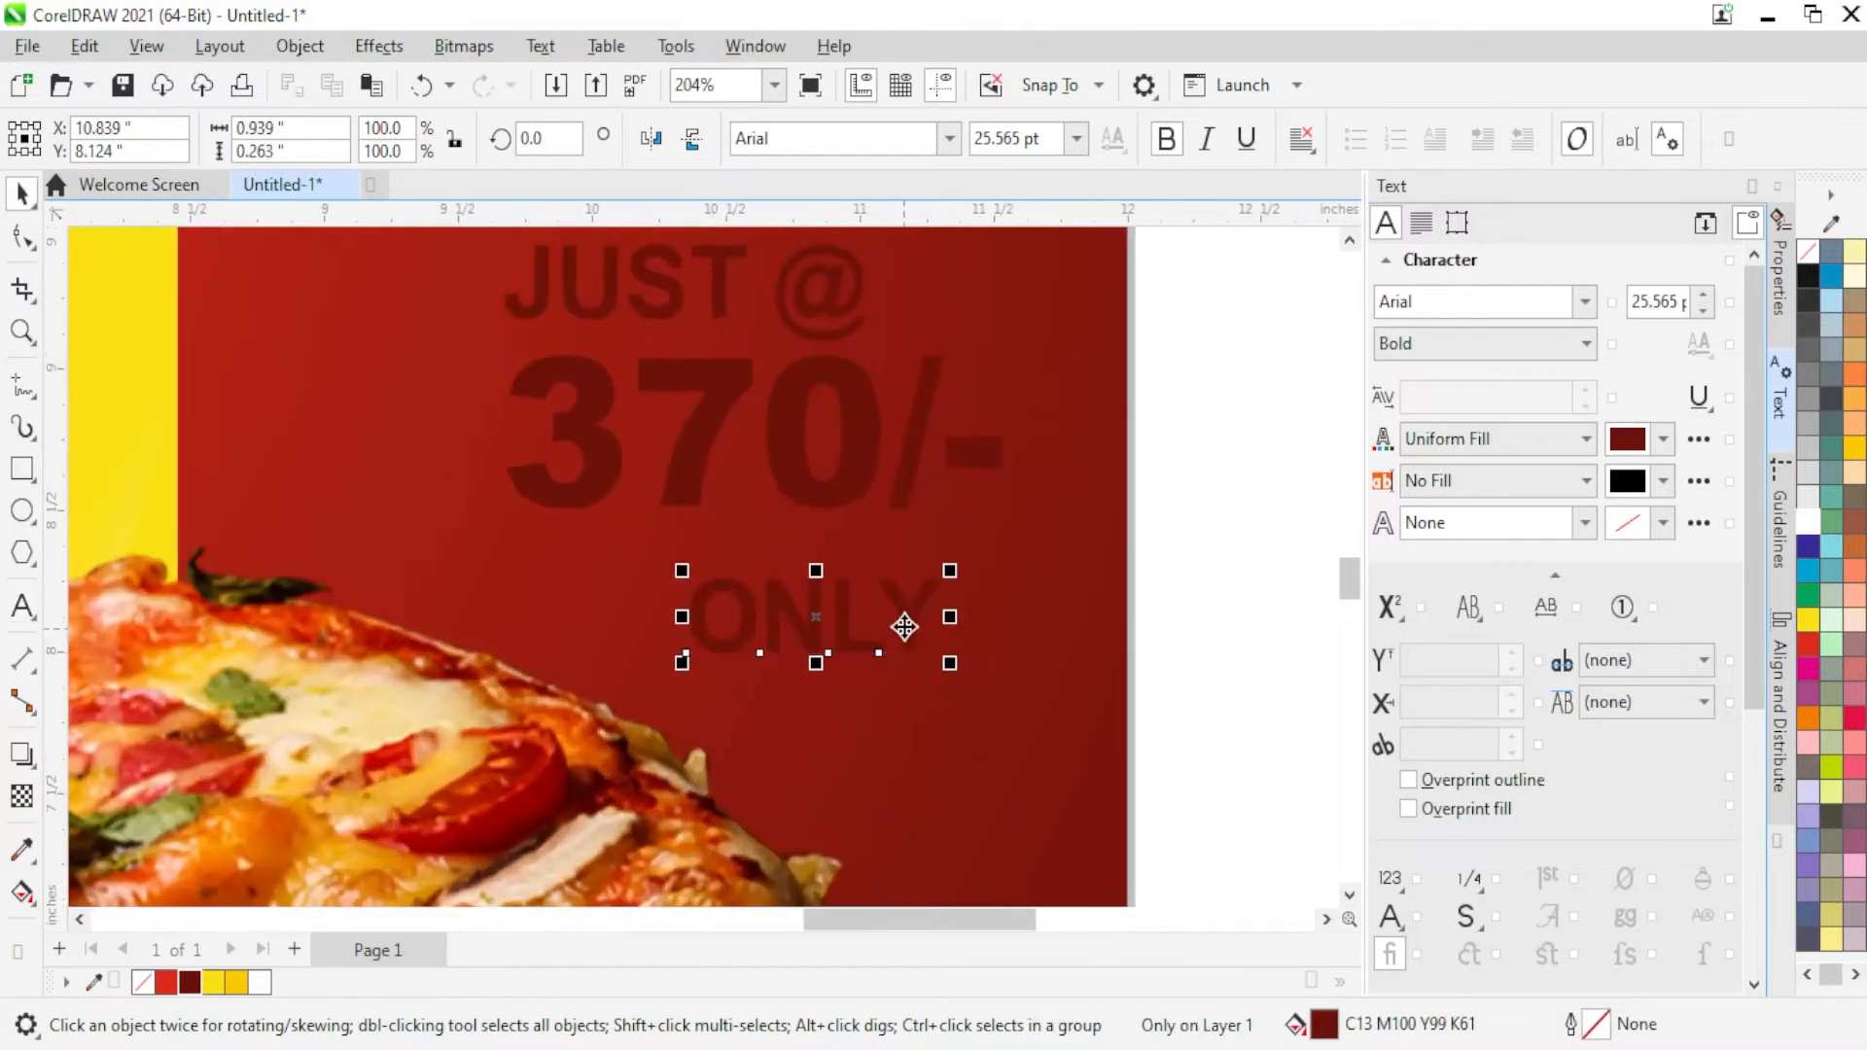
left_click_drag(904, 623, 871, 587)
scroll(771, 611, "down", 2)
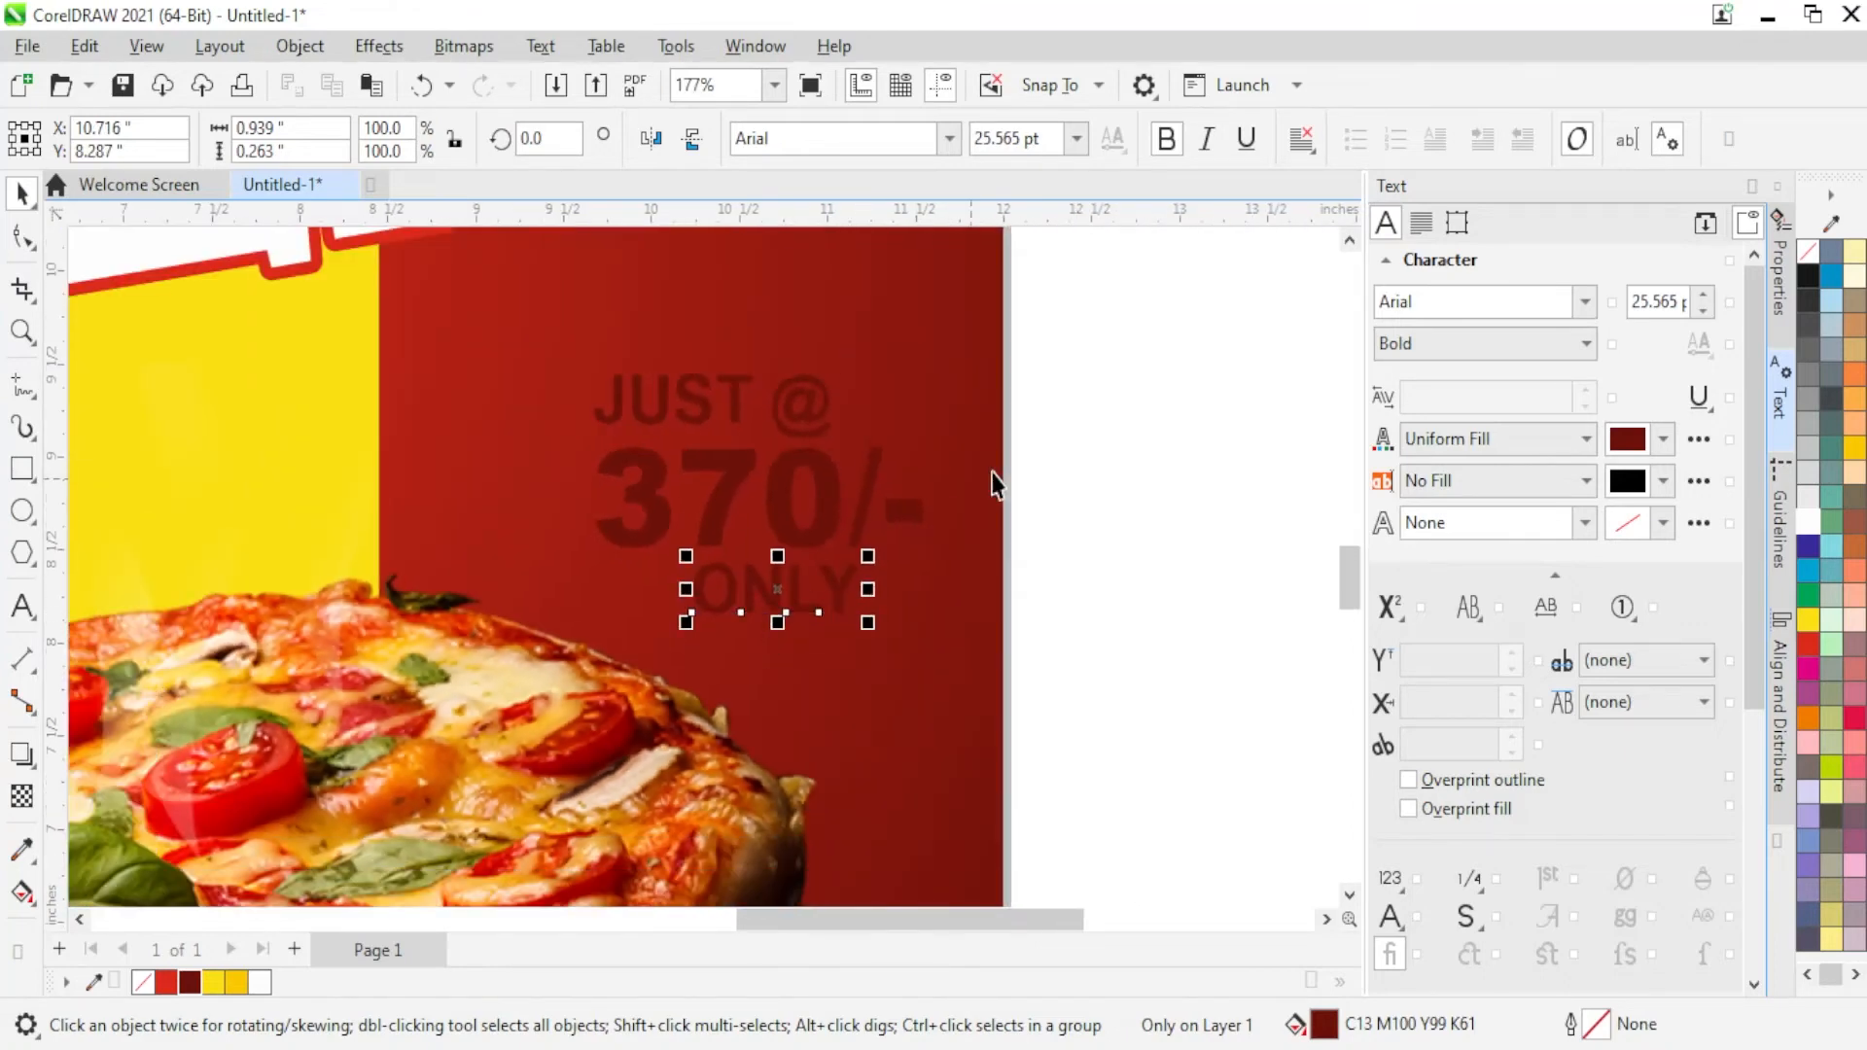
key("Escape")
scroll(829, 570, "down", 2)
scroll(846, 492, "up", 2)
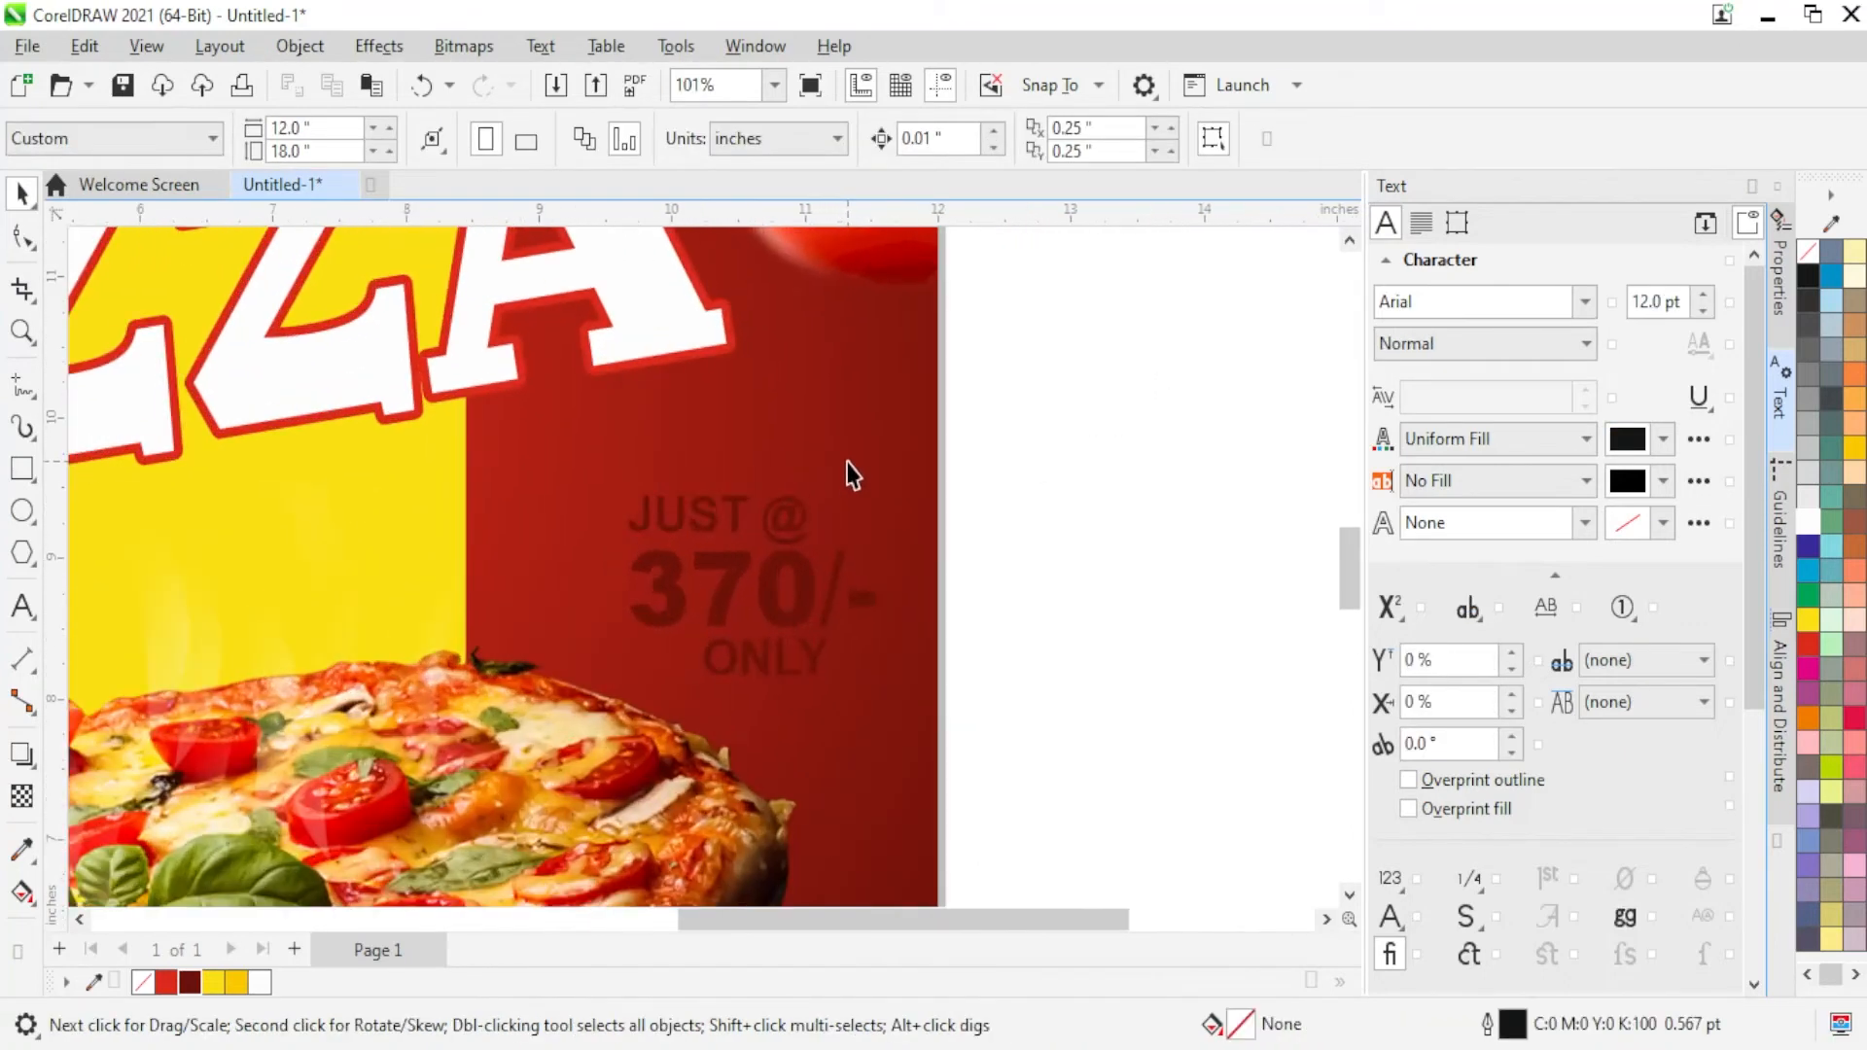
Step: Draw a circle about 2.01 inches in diameter centred over the JUST @ 370/- ONLY text
key("F7")
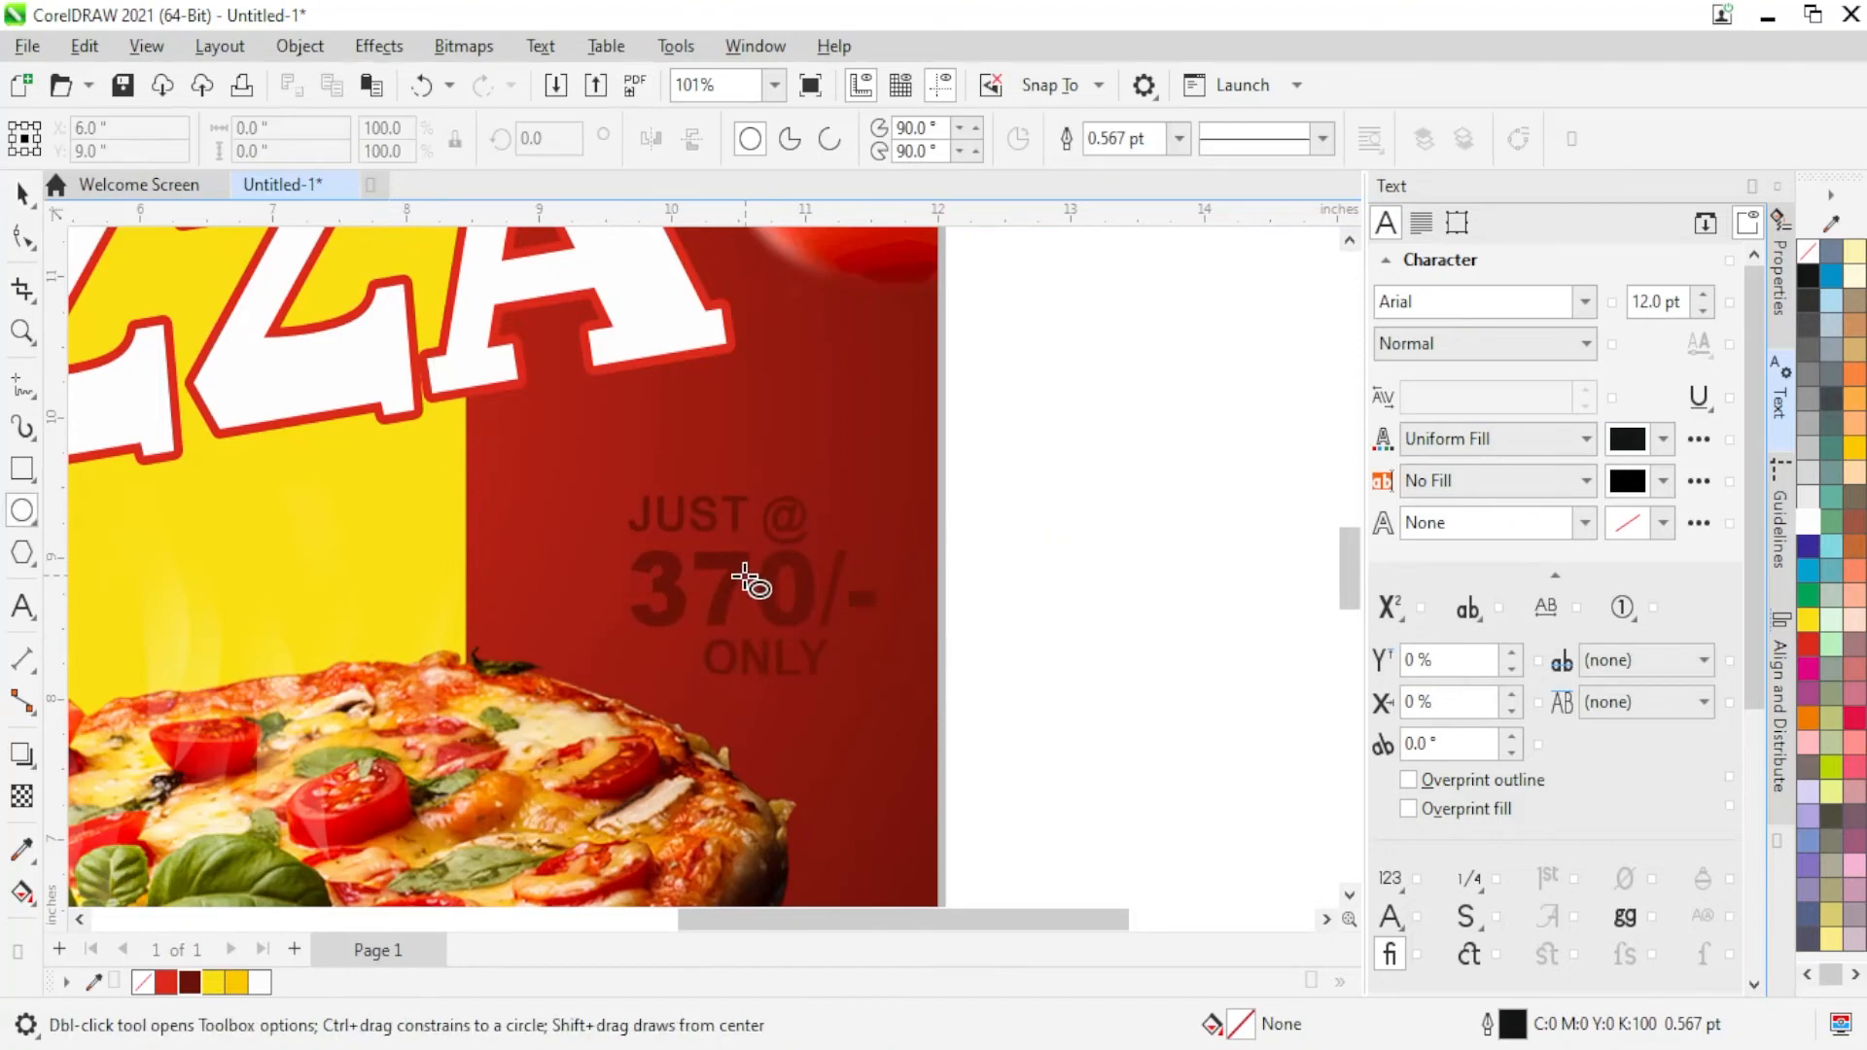
left_click_drag(744, 580, 885, 729)
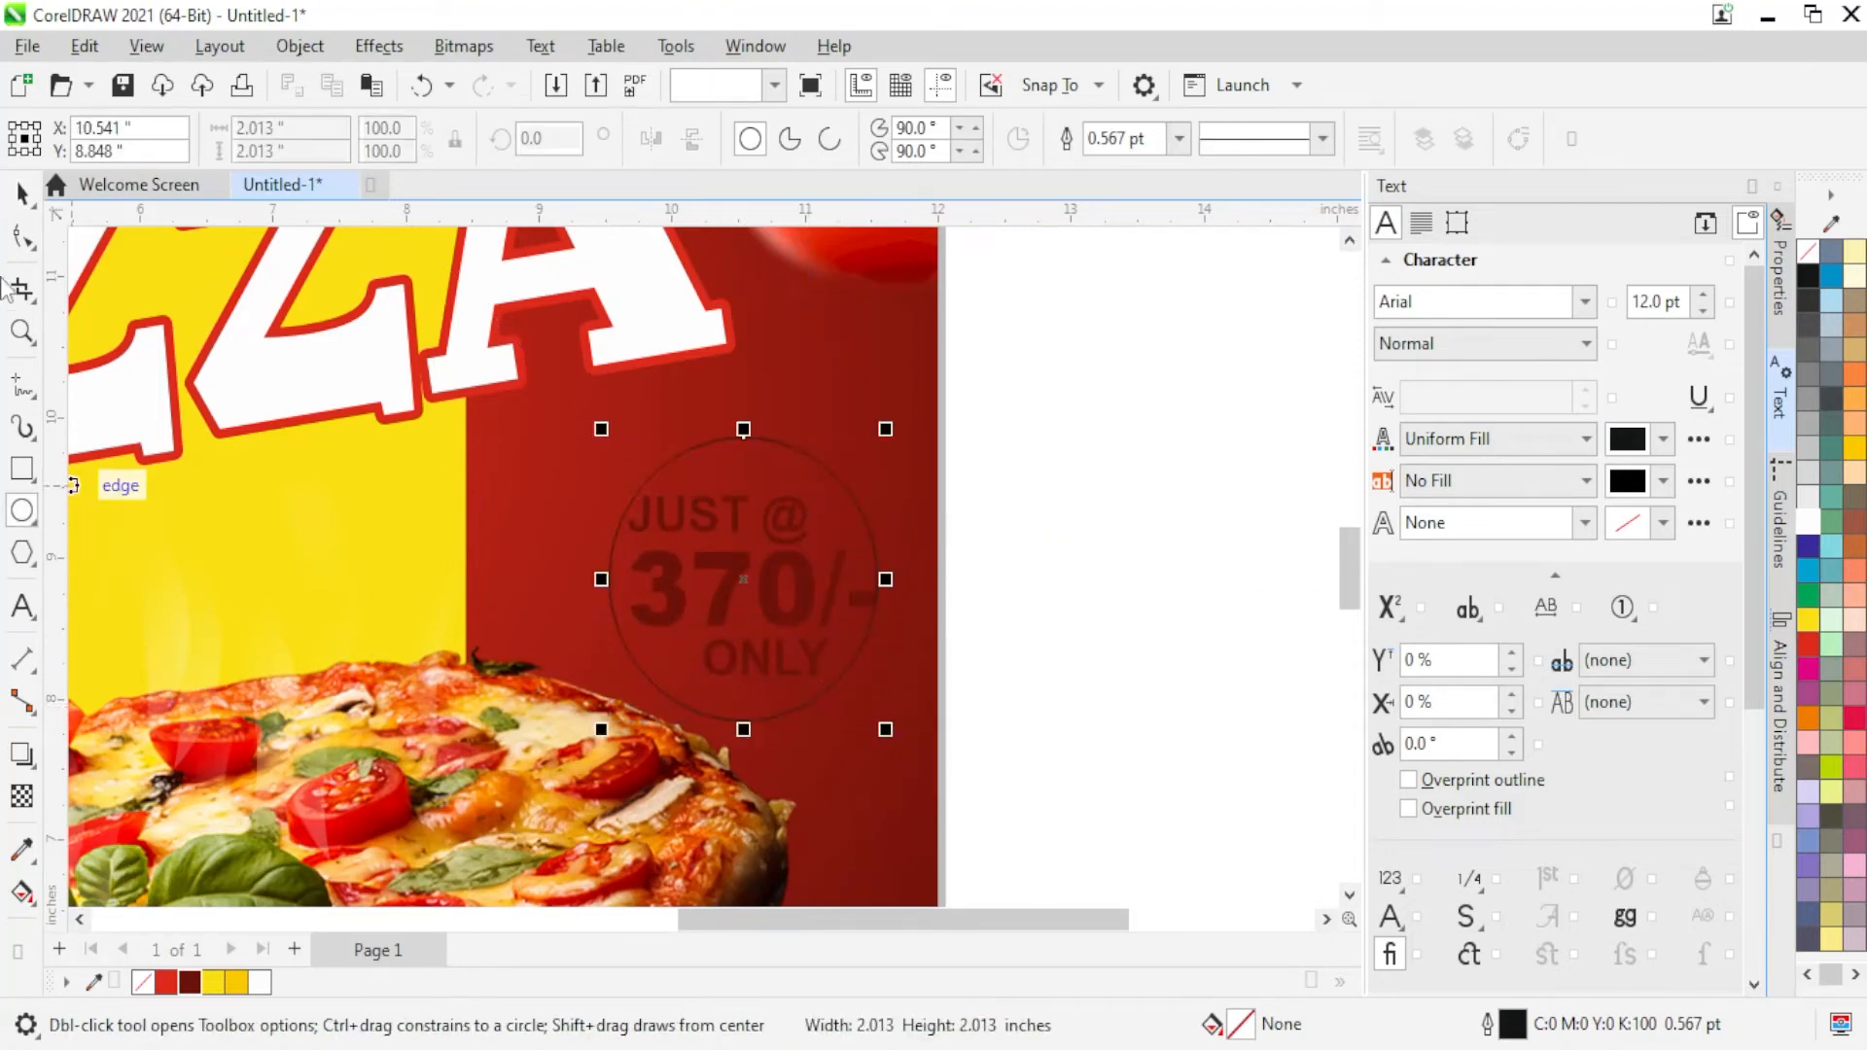
left_click(22, 193)
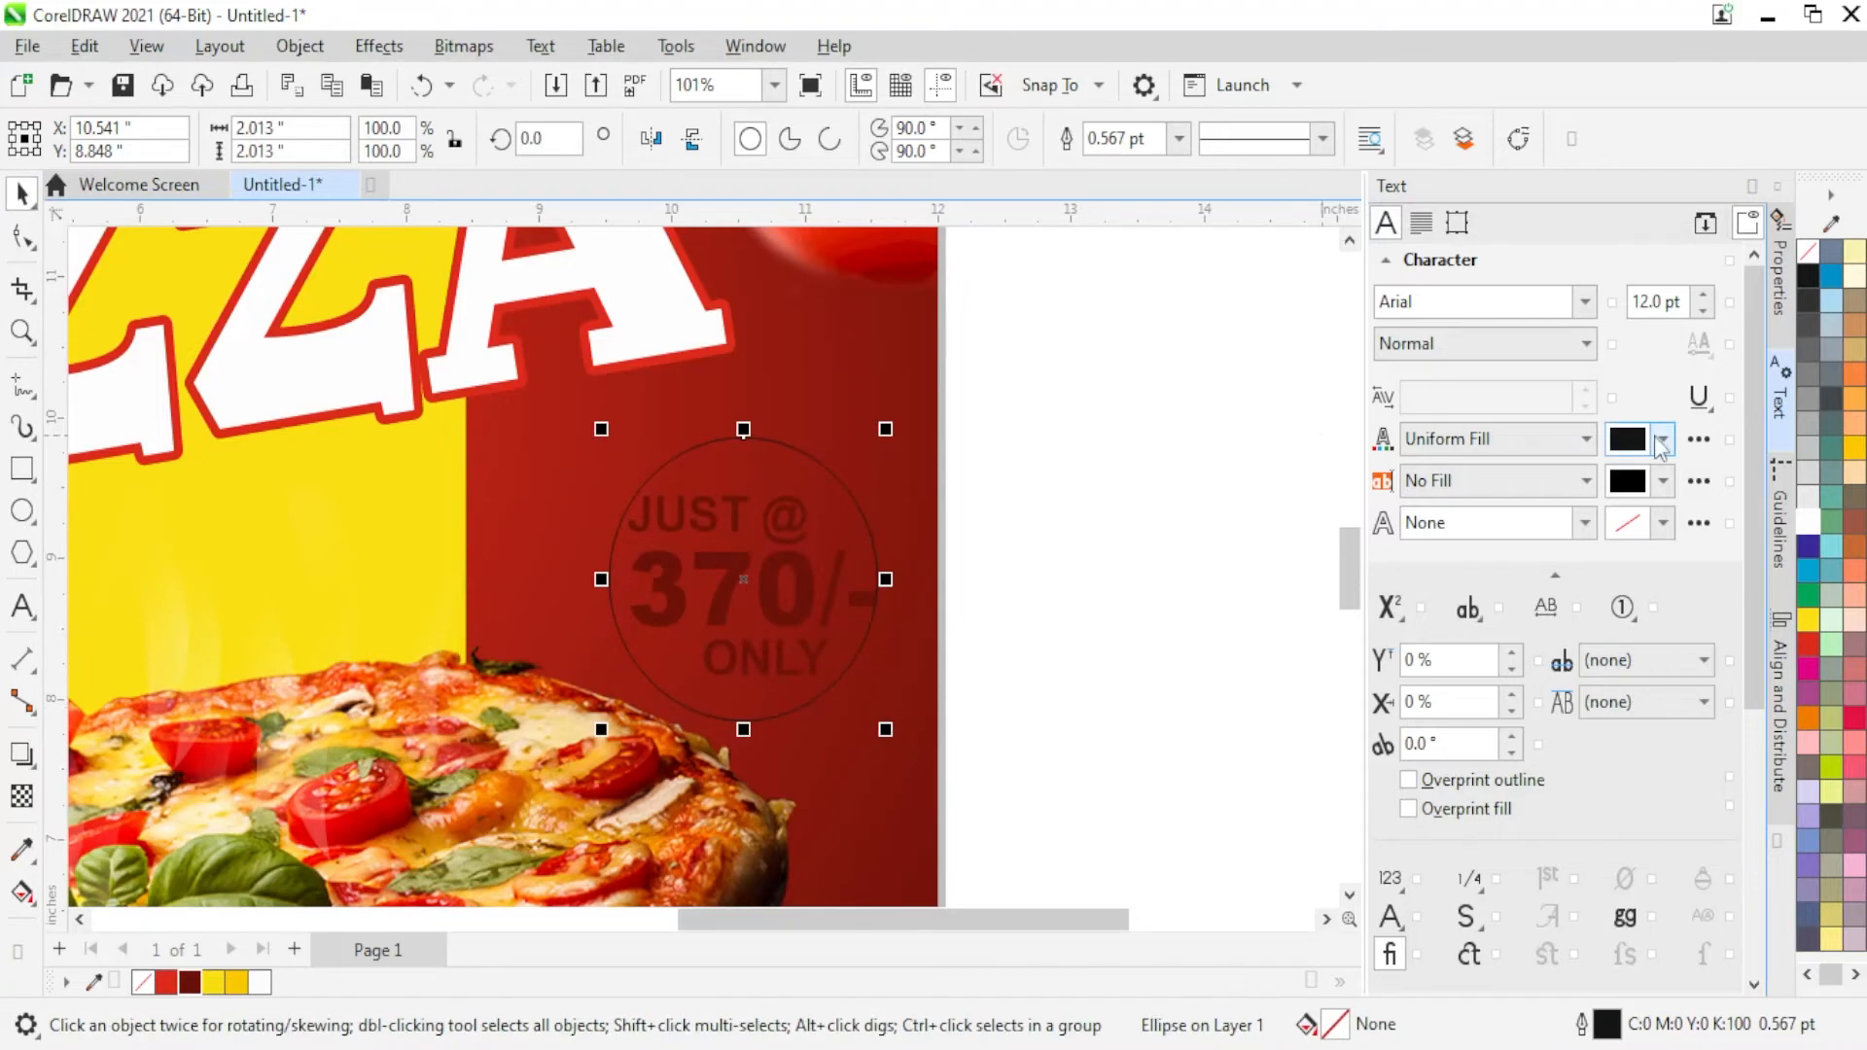
Step: Fill the circle with deep yellow (C0 M20 Y100 K0), remove its outline and place it behind the price text
left_click(1853, 447)
right_click(1816, 272)
left_click(1718, 272)
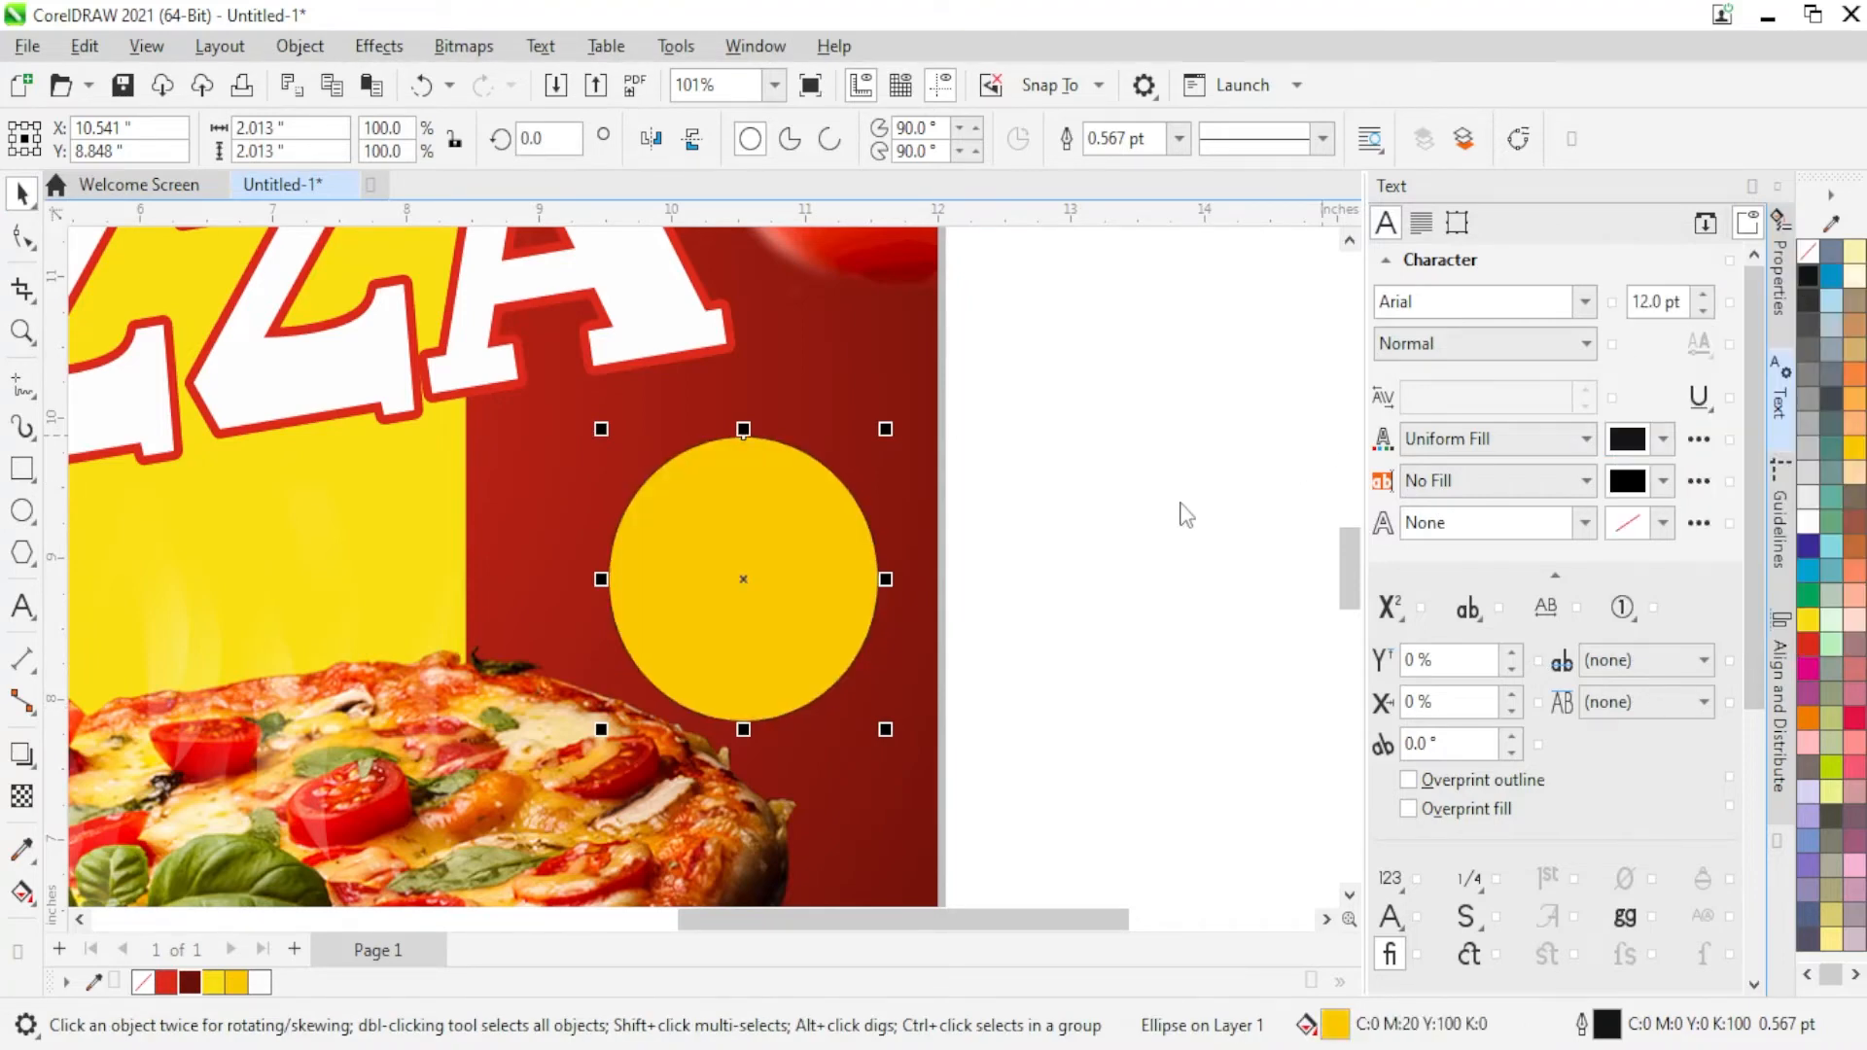
key("ctrl+Page_Down")
key("ctrl+Page_Down")
key("ctrl+Page_Down")
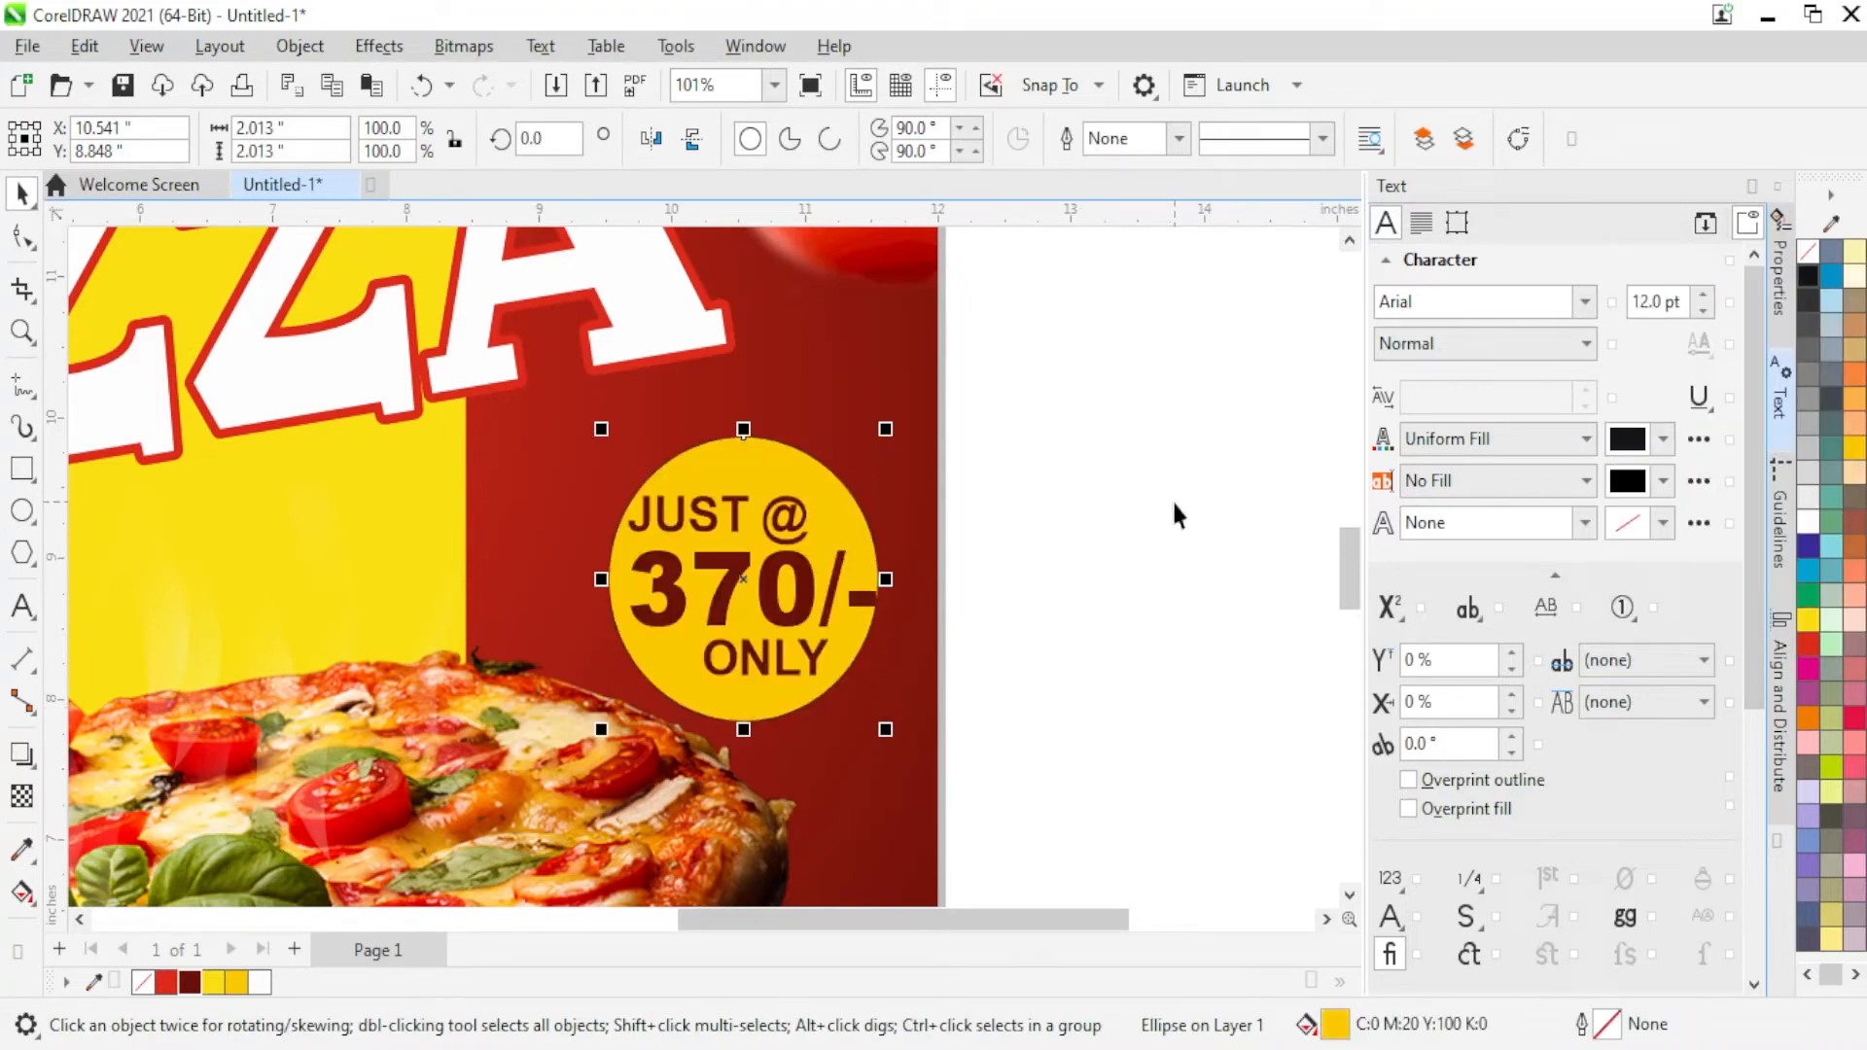
Step: Scale the three price text lines together to about 92.2% around their centre and group them
scroll(787, 535, "up", 3)
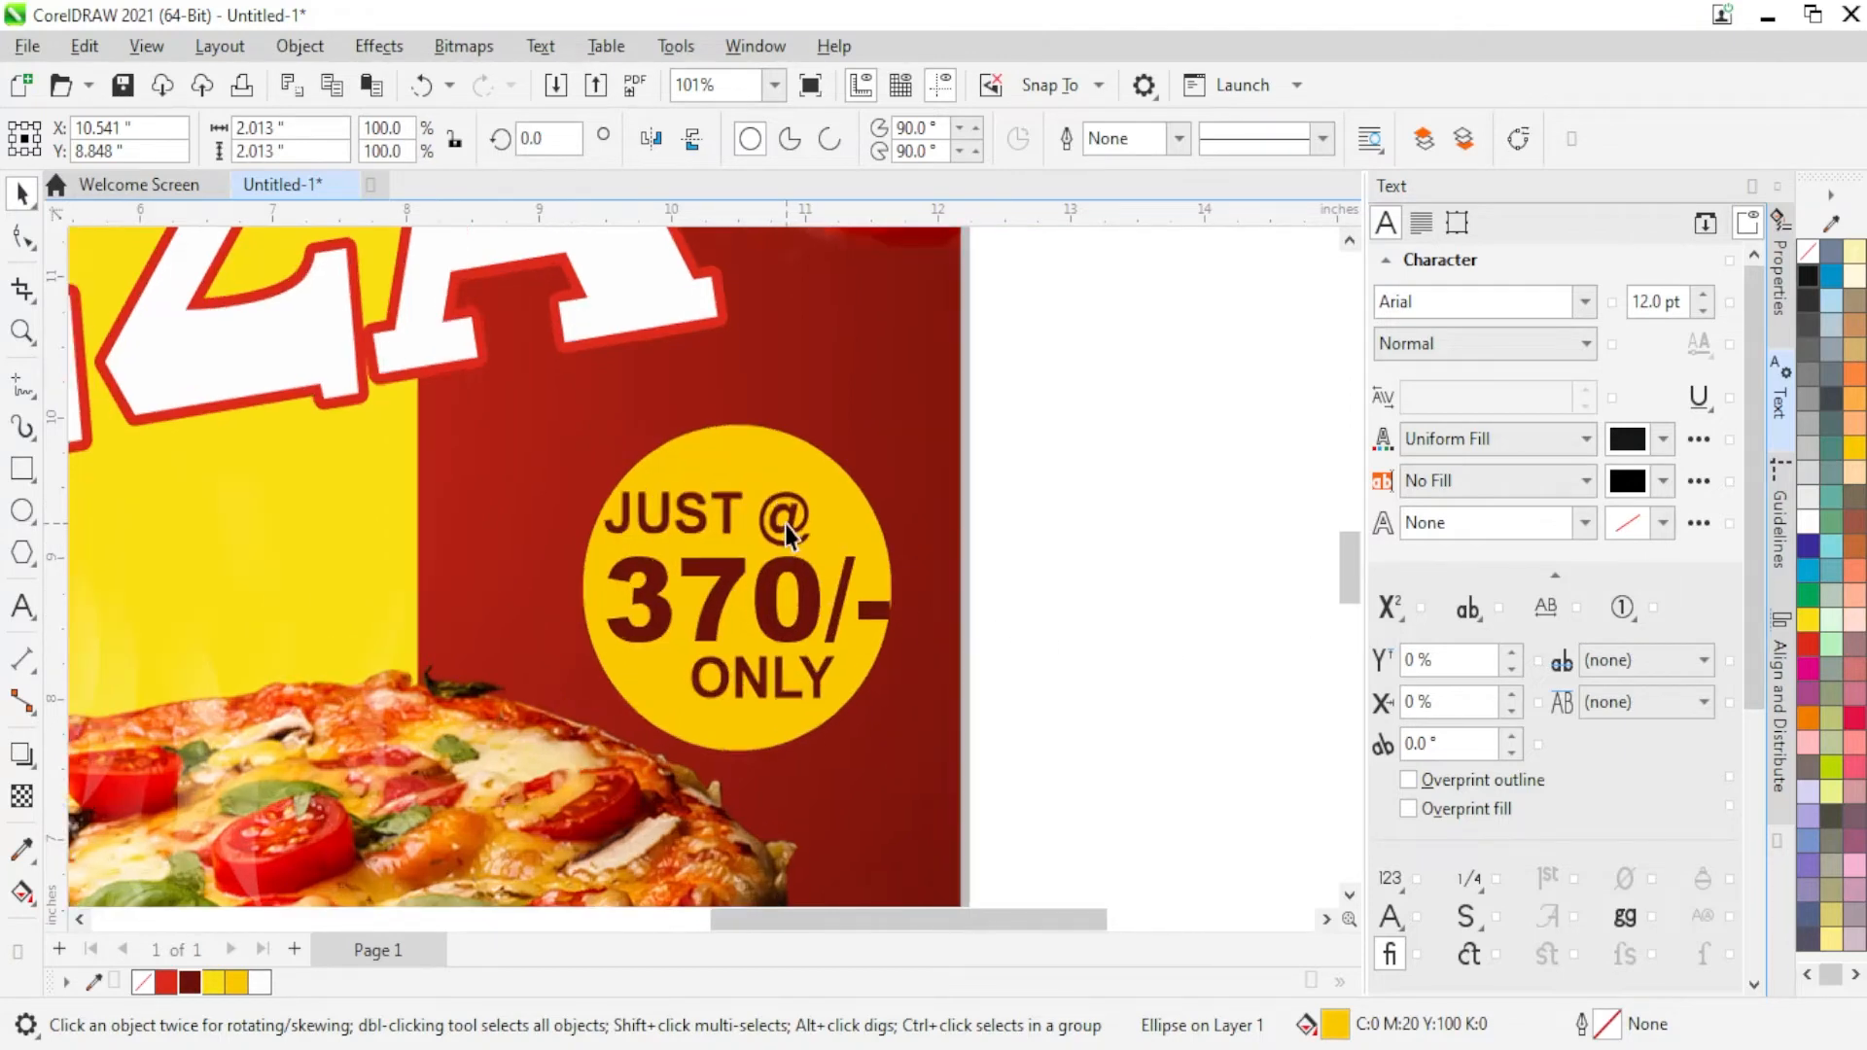
left_click(772, 698)
left_click(768, 798, "shift")
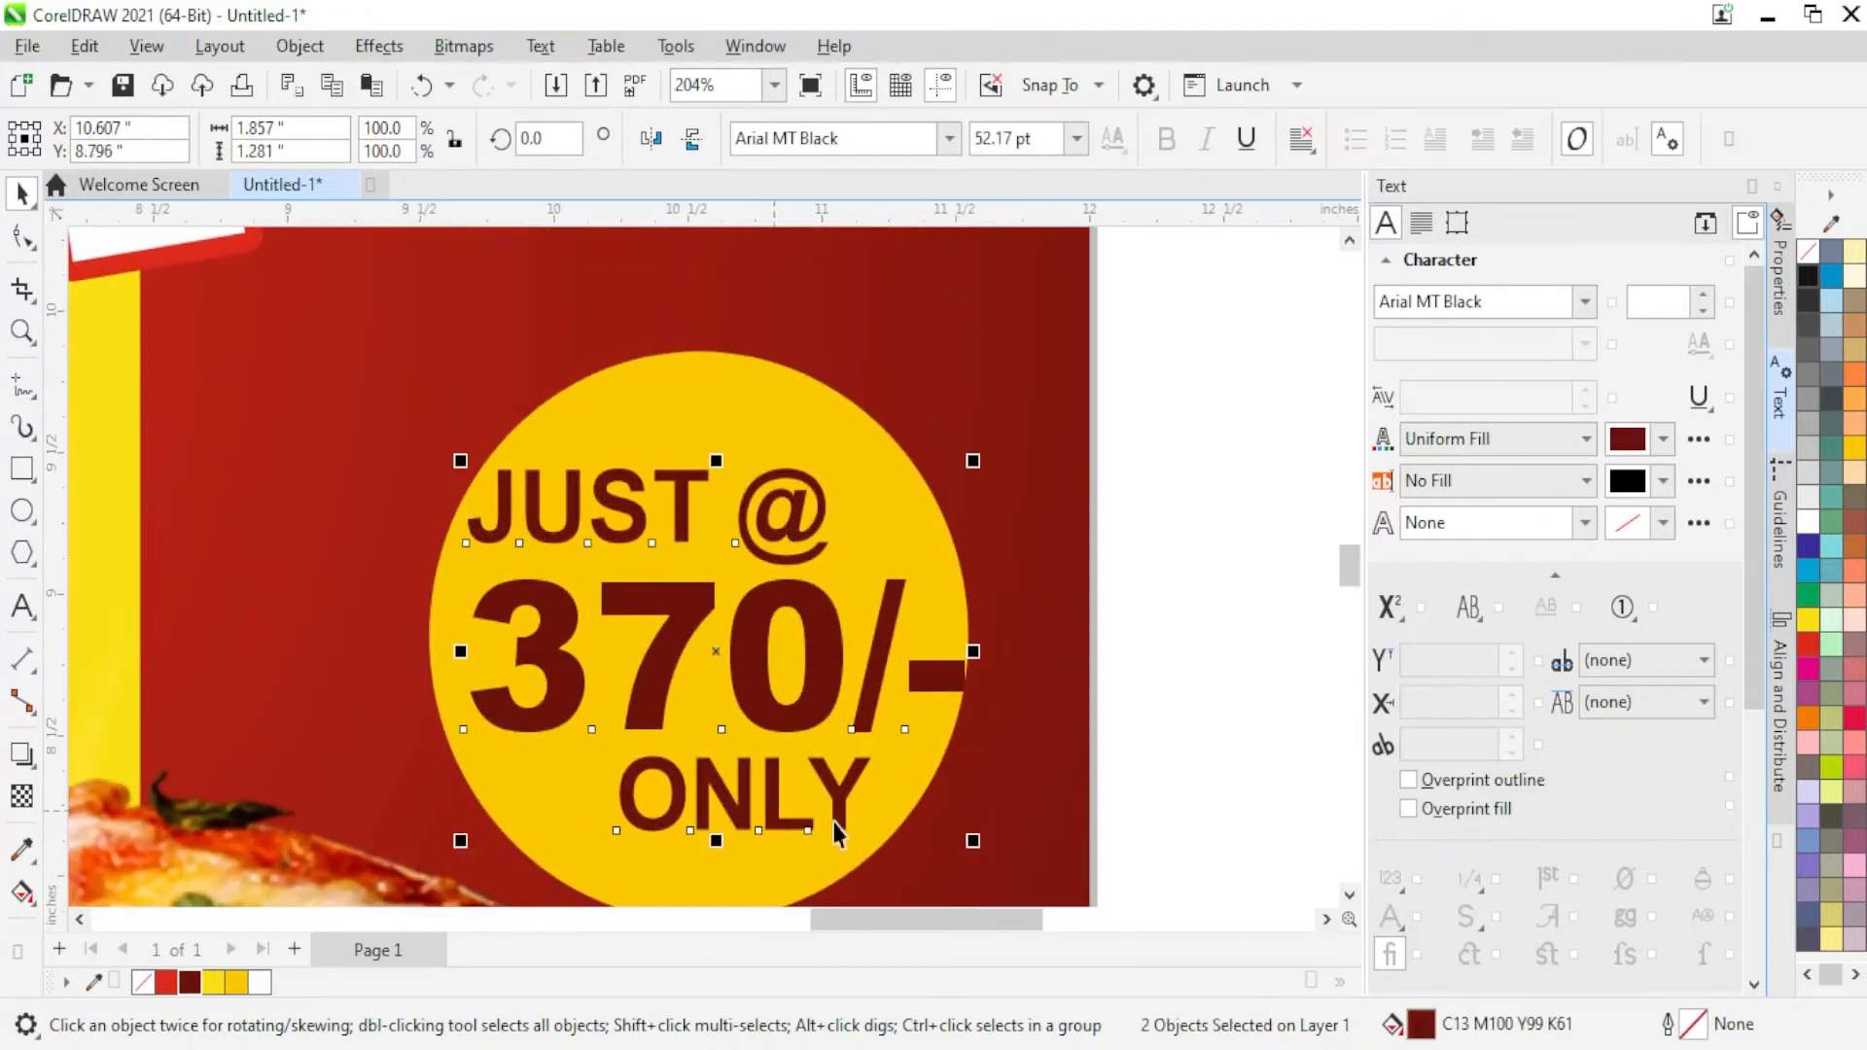
left_click_drag(970, 854, 955, 848)
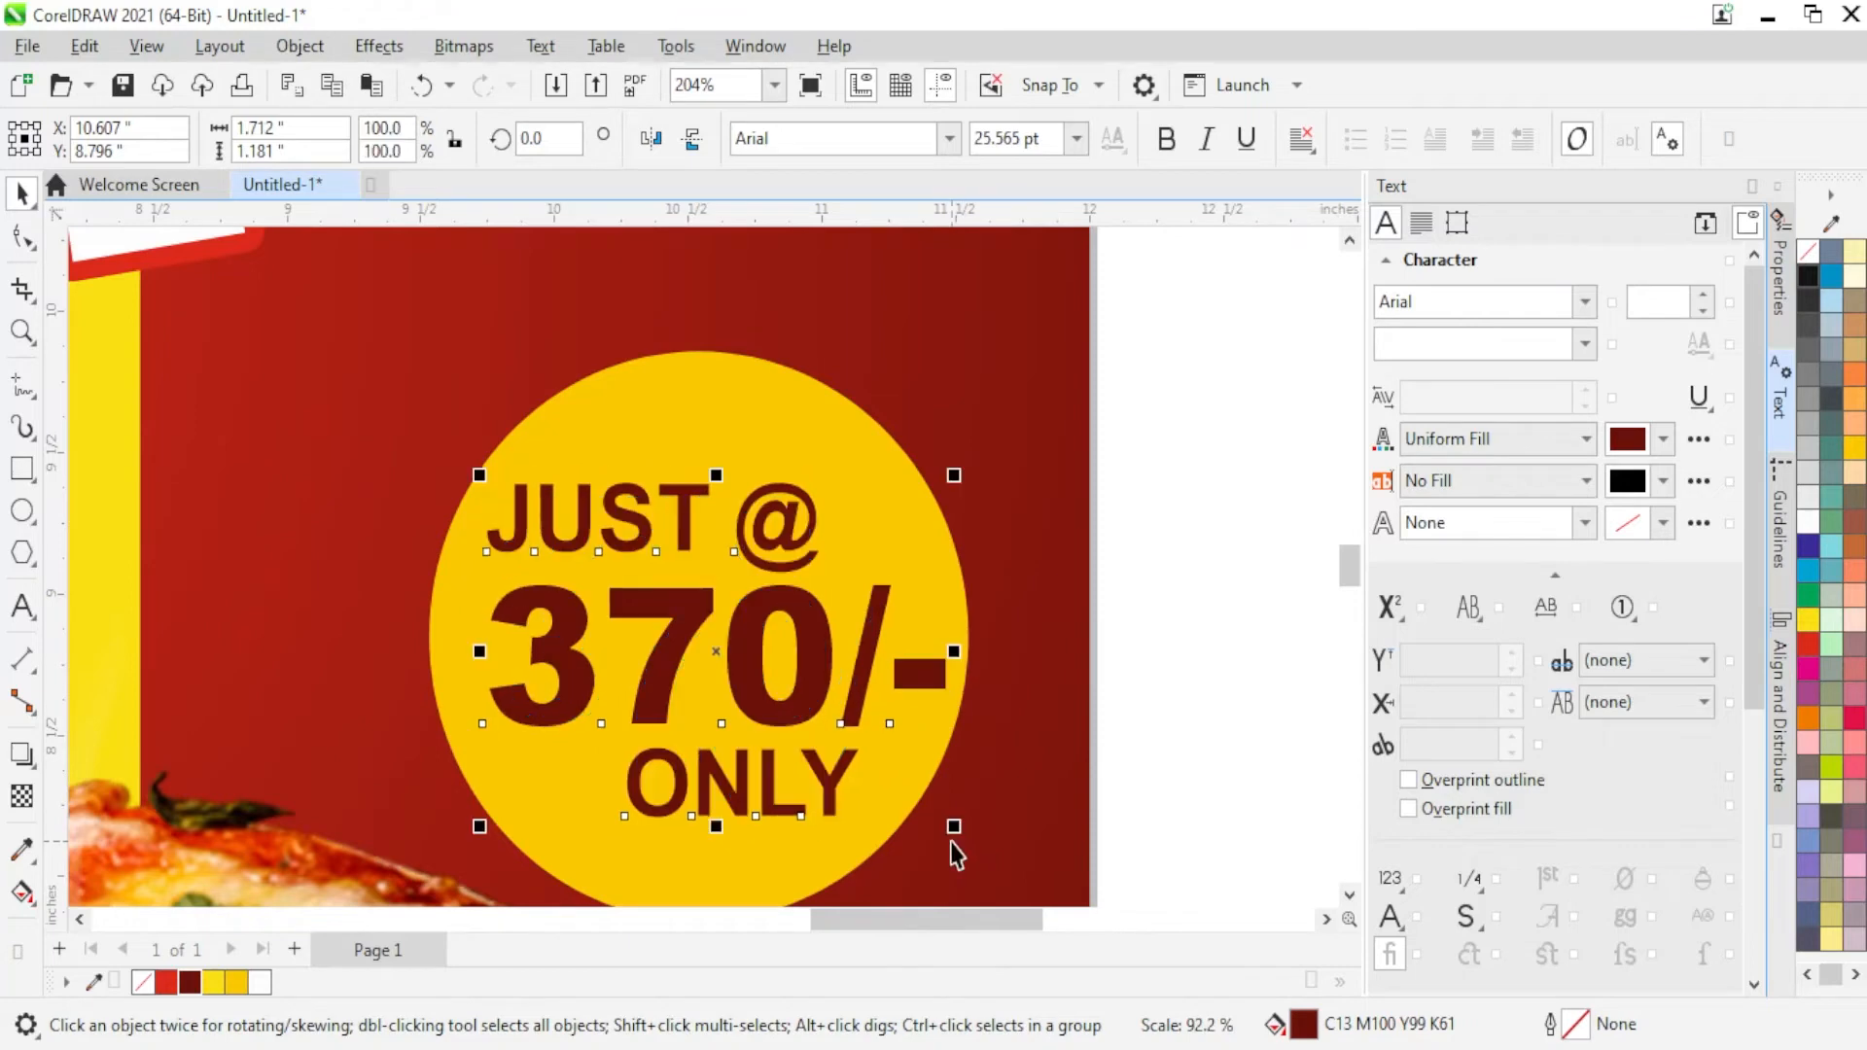
scroll(1198, 476, "down", 2)
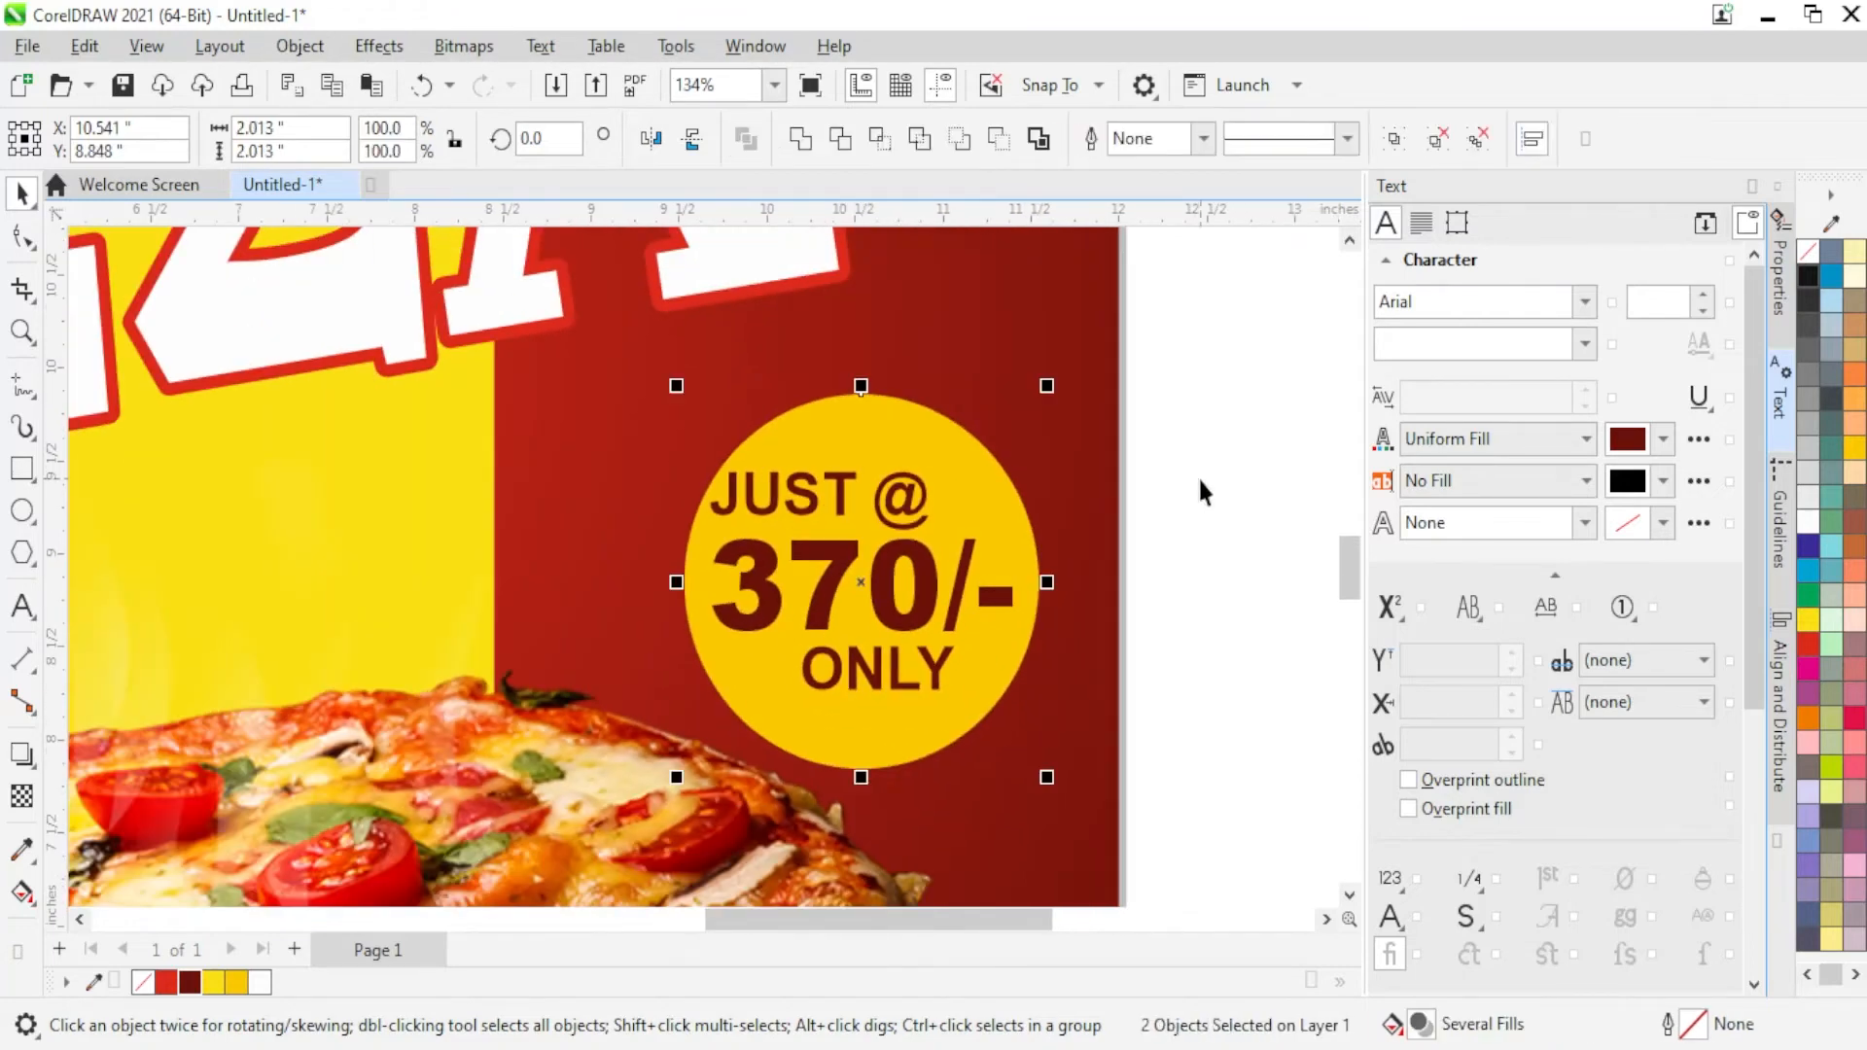
Step: Nudge the price text group slightly down and to the right within the yellow circle
left_click(1198, 476)
left_click(954, 613)
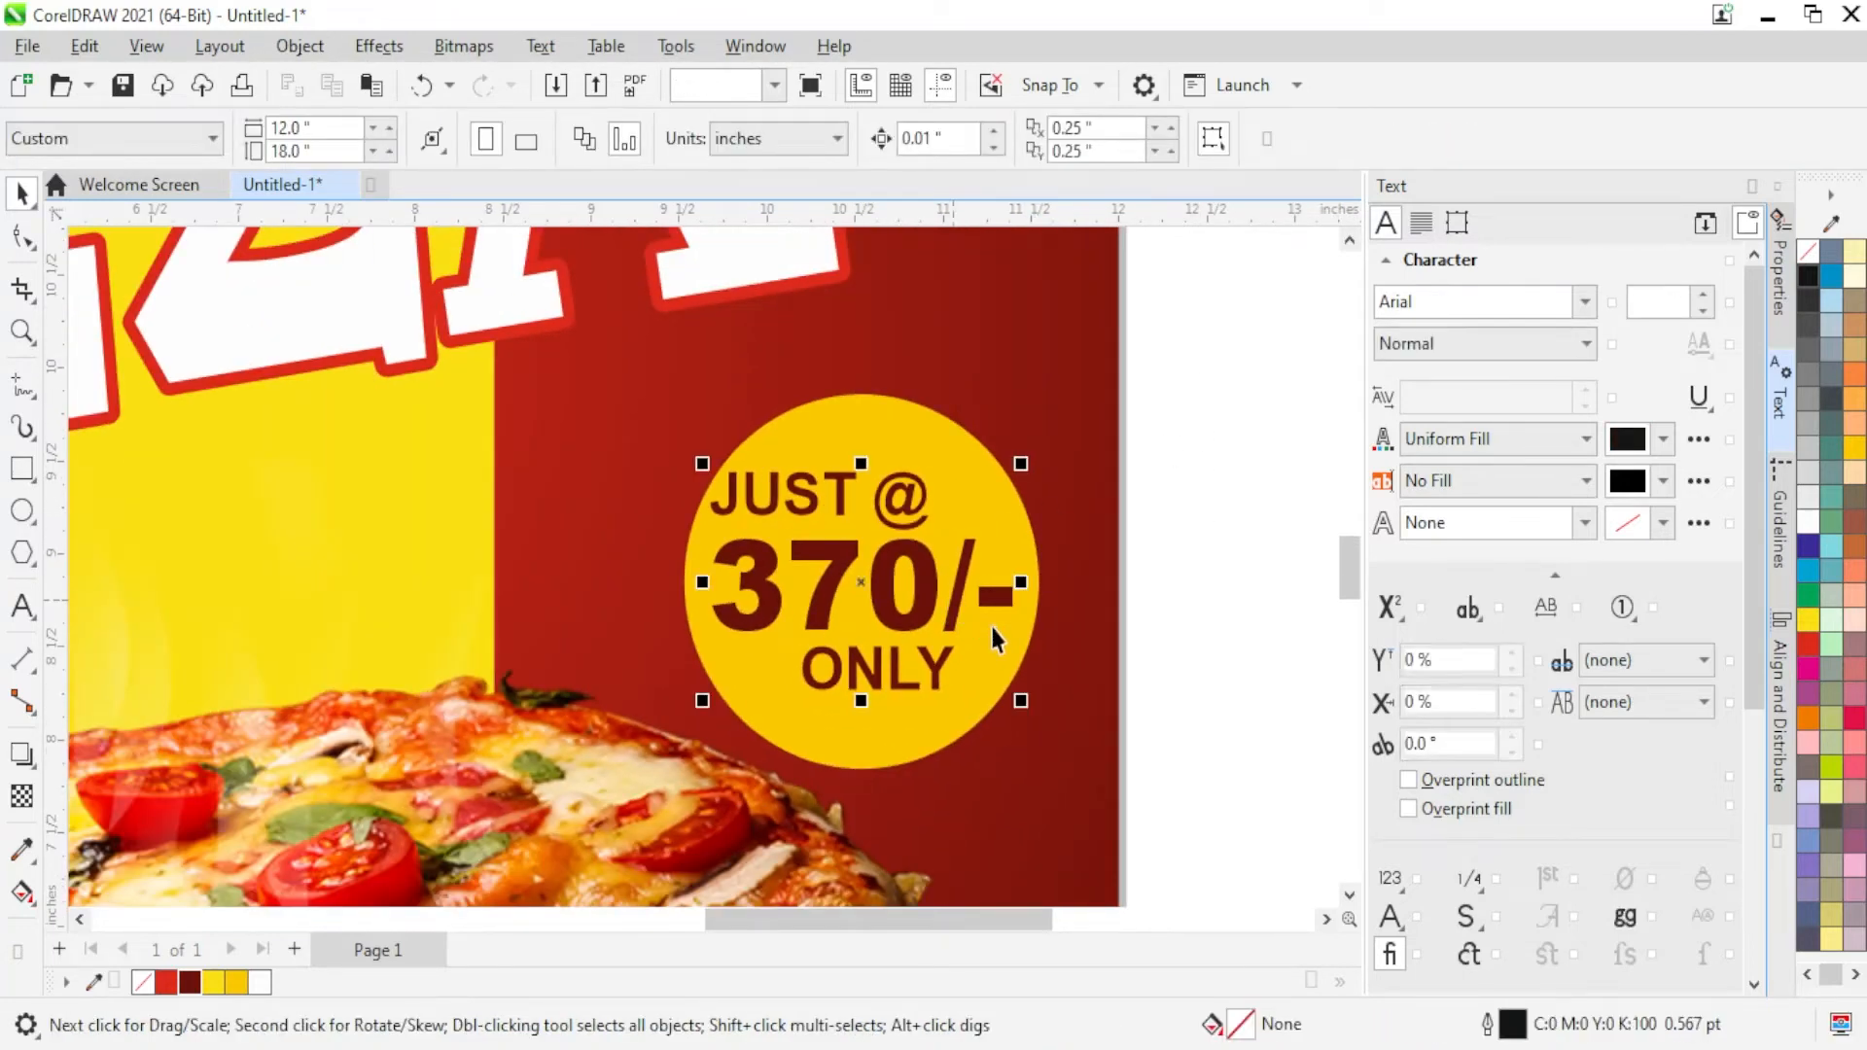
key("Down")
key("Down")
key("Down")
key("Right")
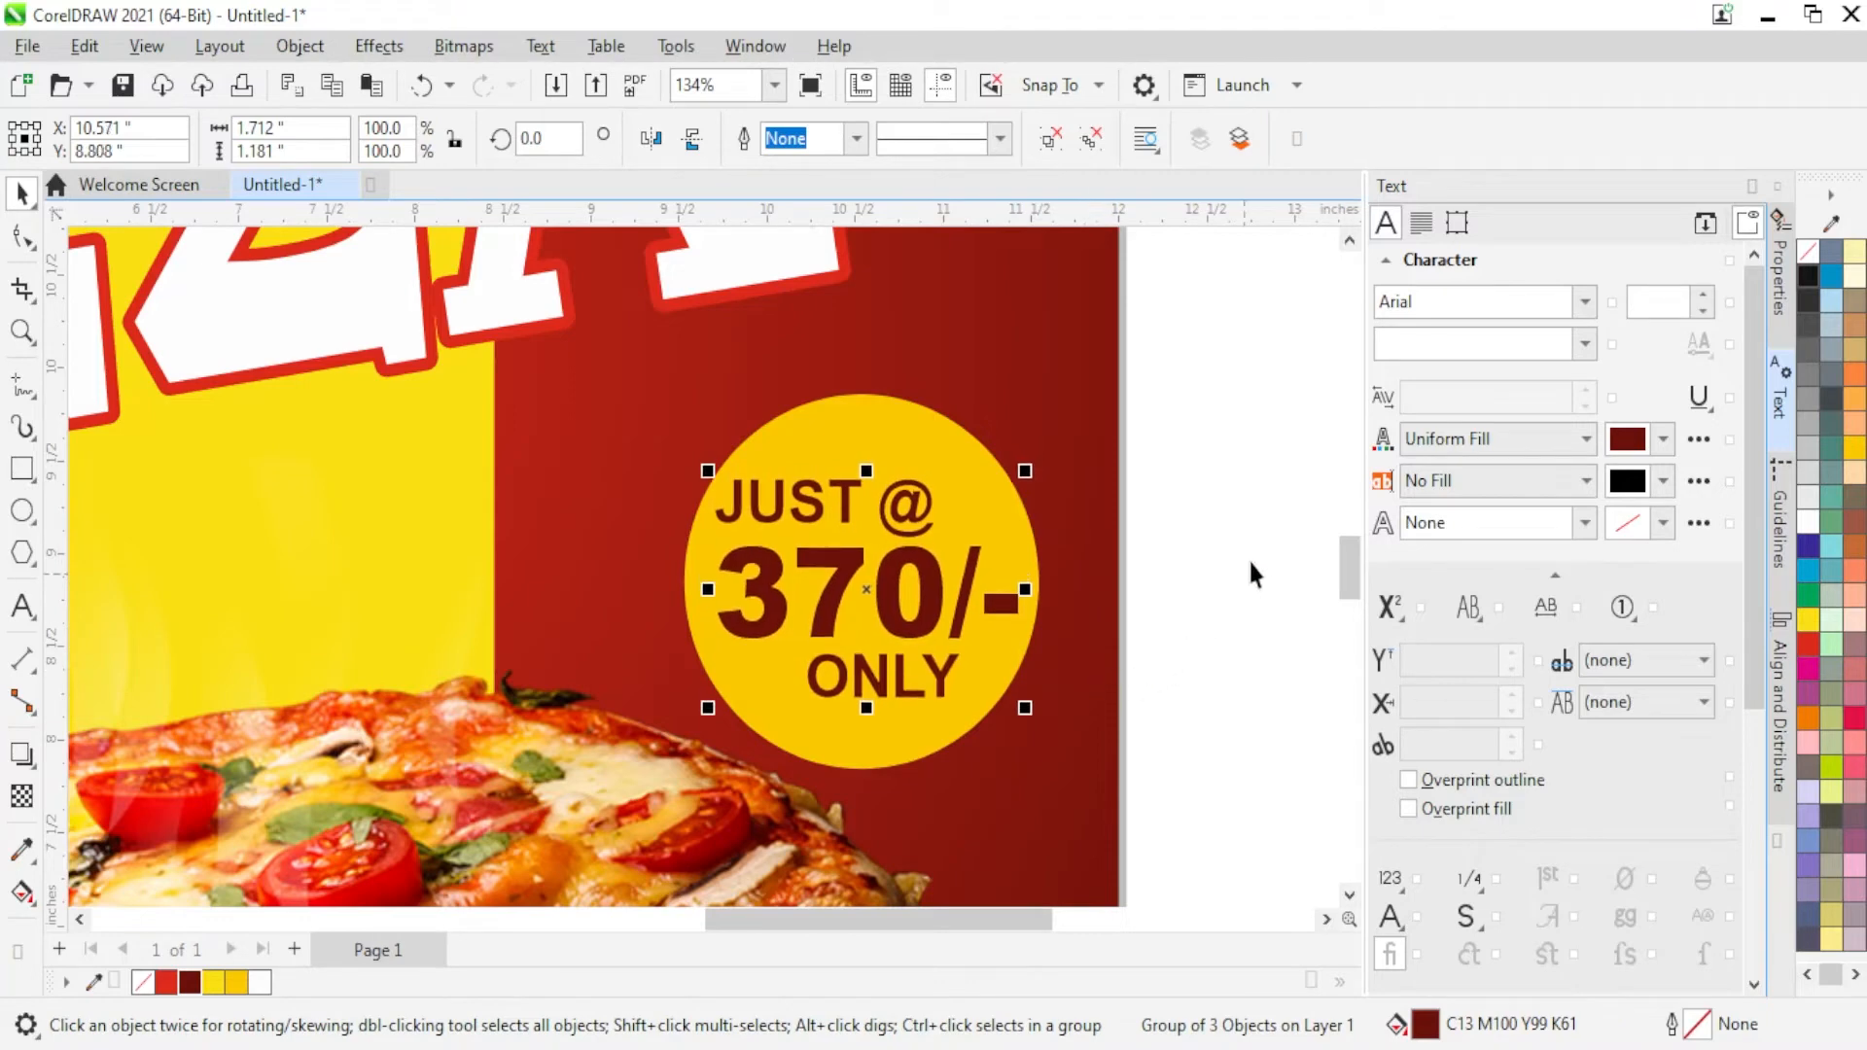
Step: Rotate the yellow circle and its price text together clockwise to about 341.07 degrees
left_click_drag(1216, 331, 587, 811)
scroll(632, 671, "down", 2)
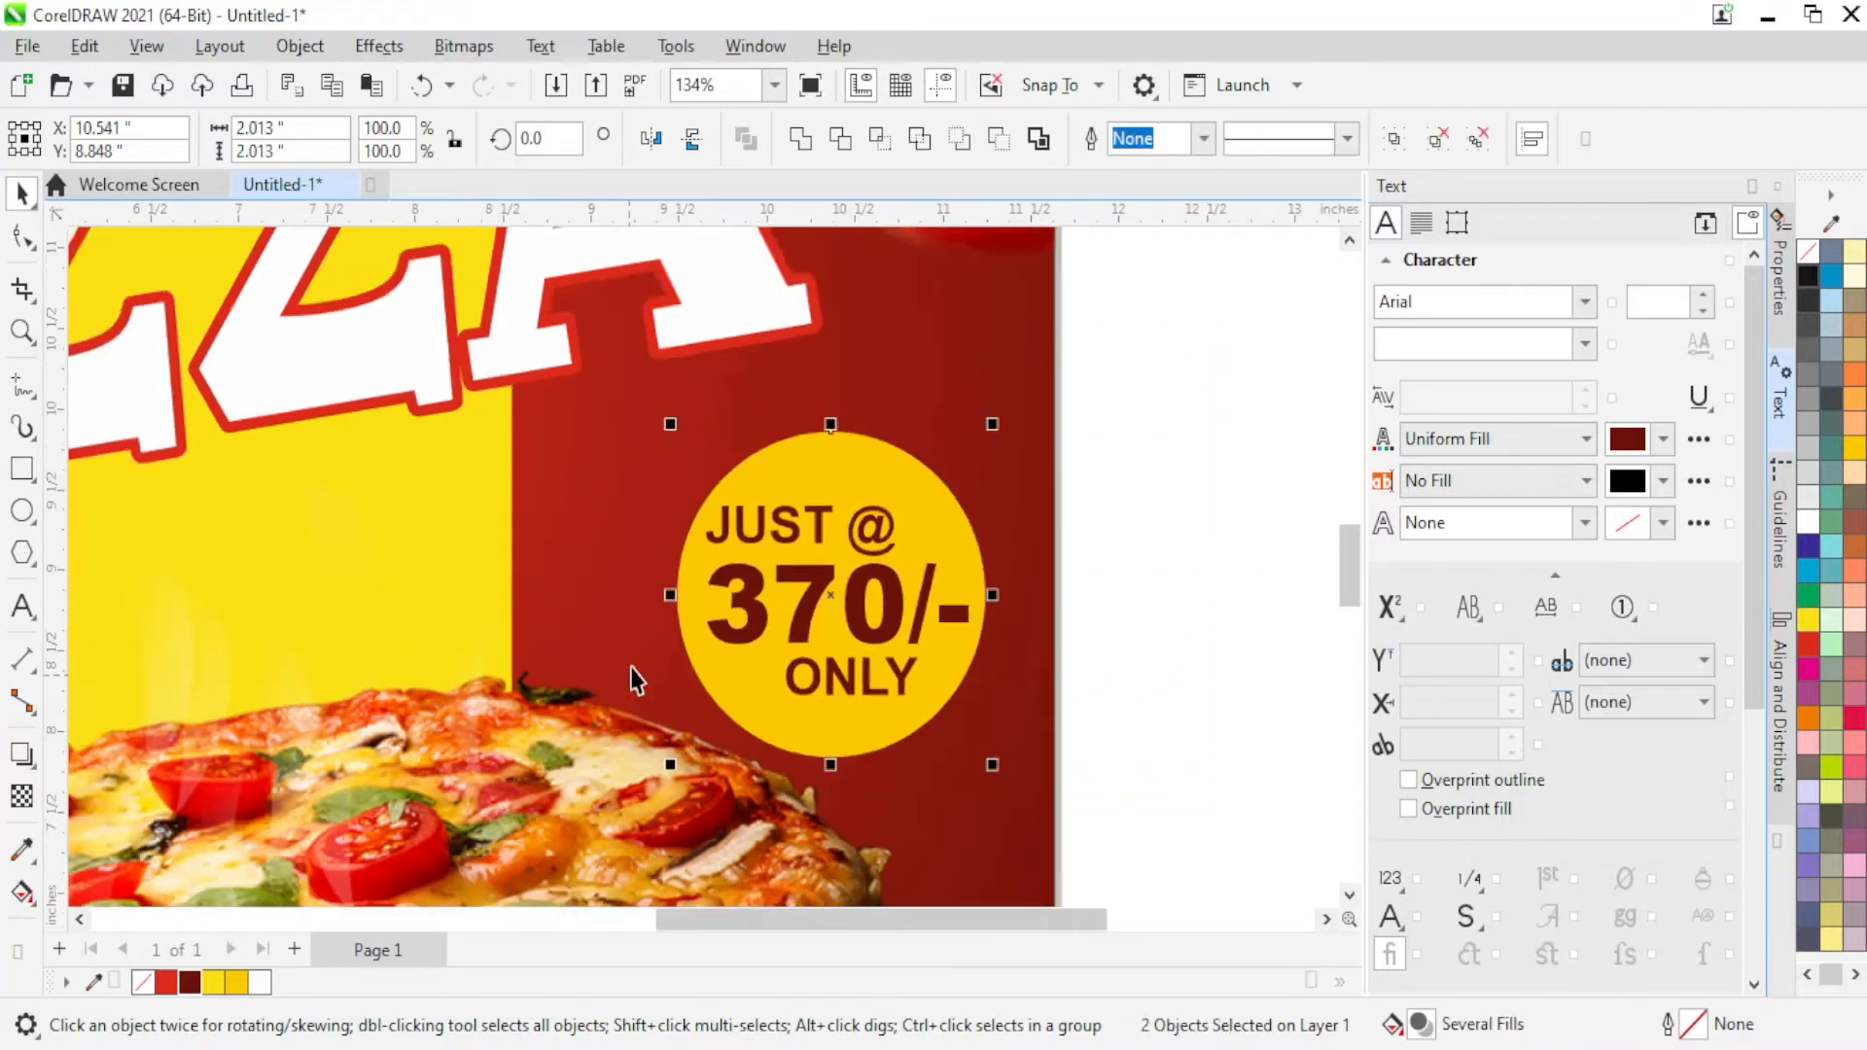
left_click(827, 611)
left_click_drag(916, 480, 963, 559)
scroll(811, 515, "up", 2)
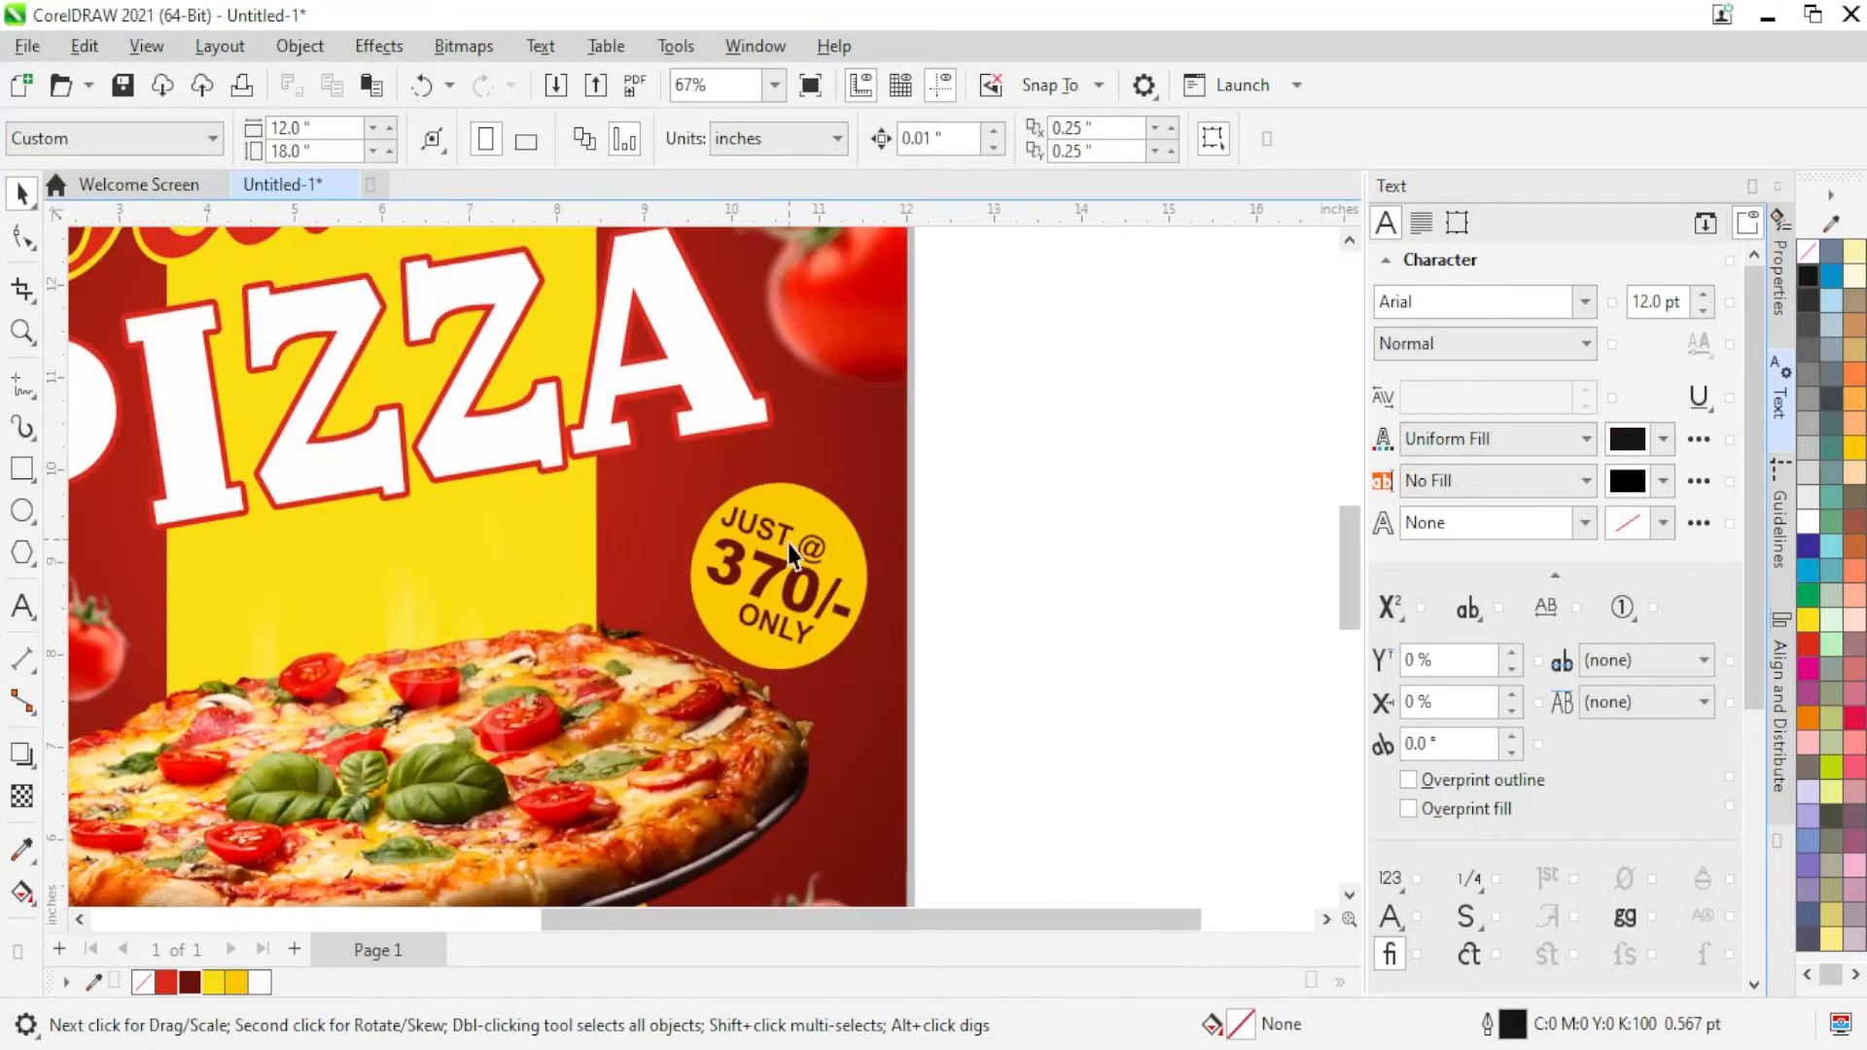
Step: Duplicate the yellow price circle and align the copy concentrically with the original behind the text
left_click(903, 500)
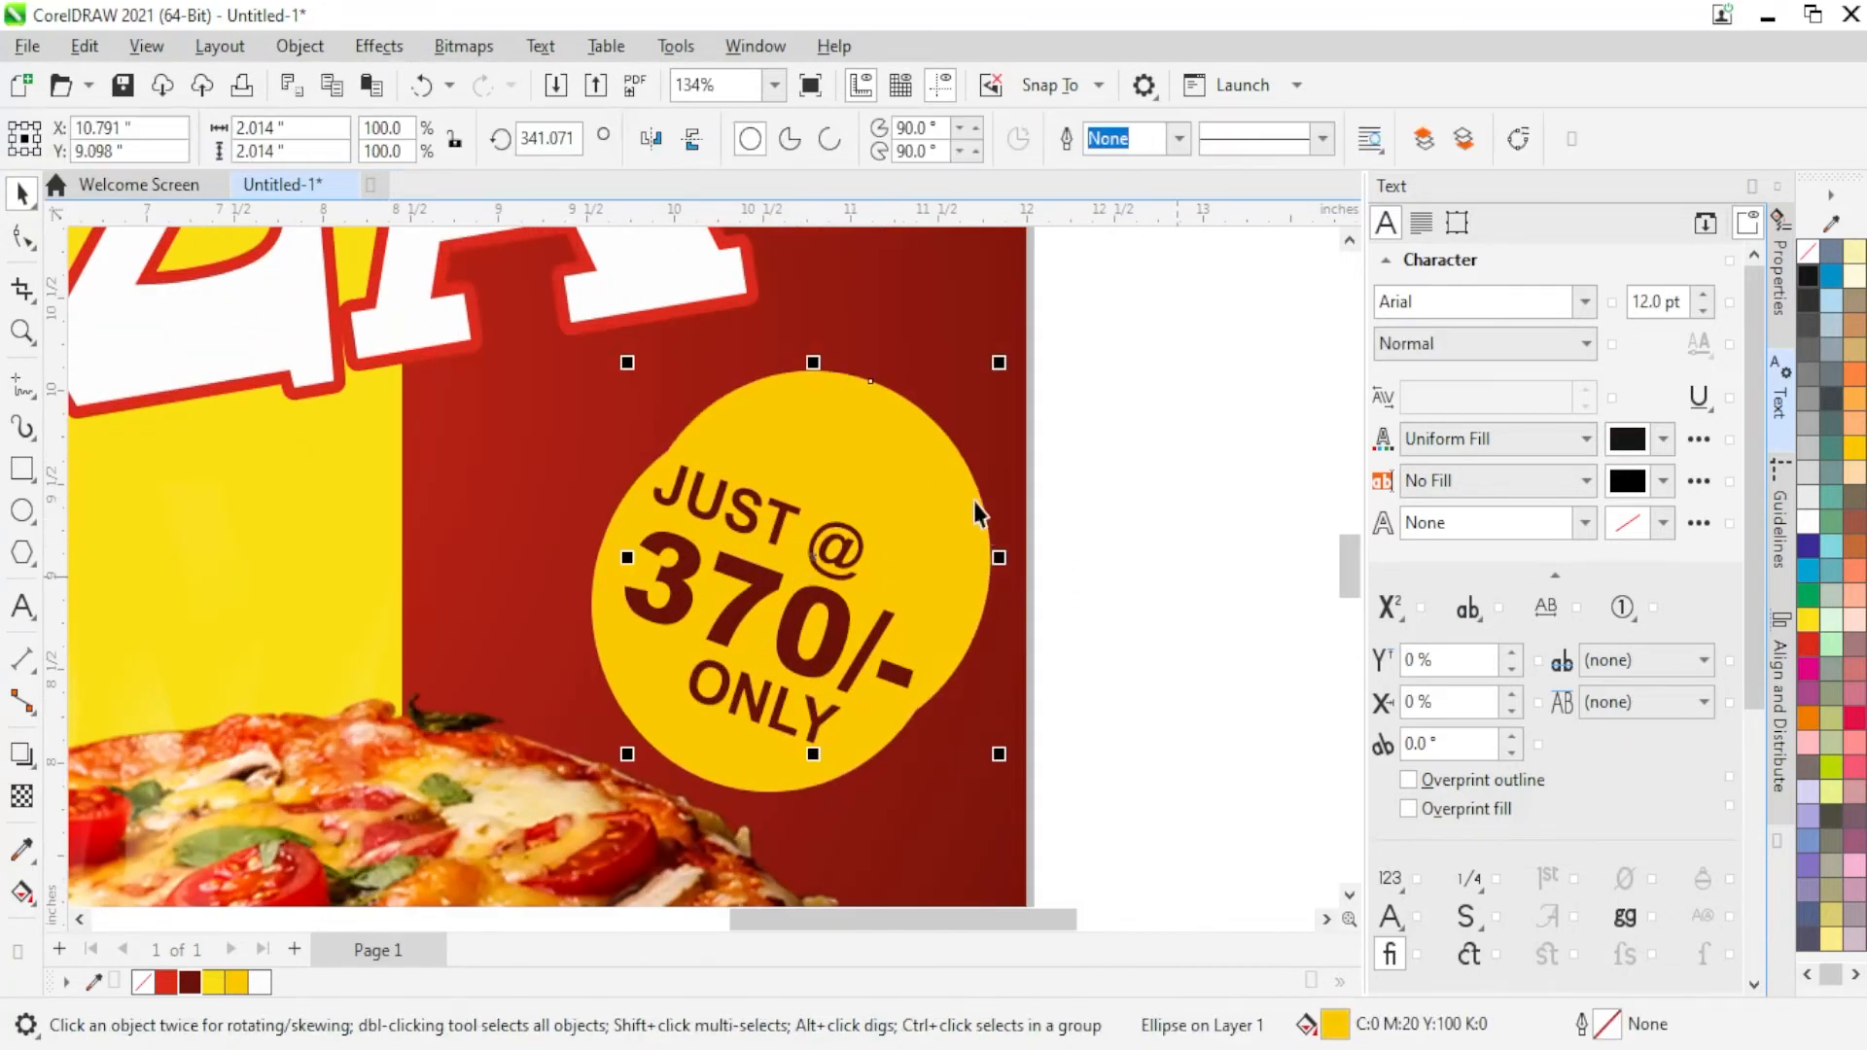
left_click_drag(886, 535, 1180, 542)
key("ctrl+z")
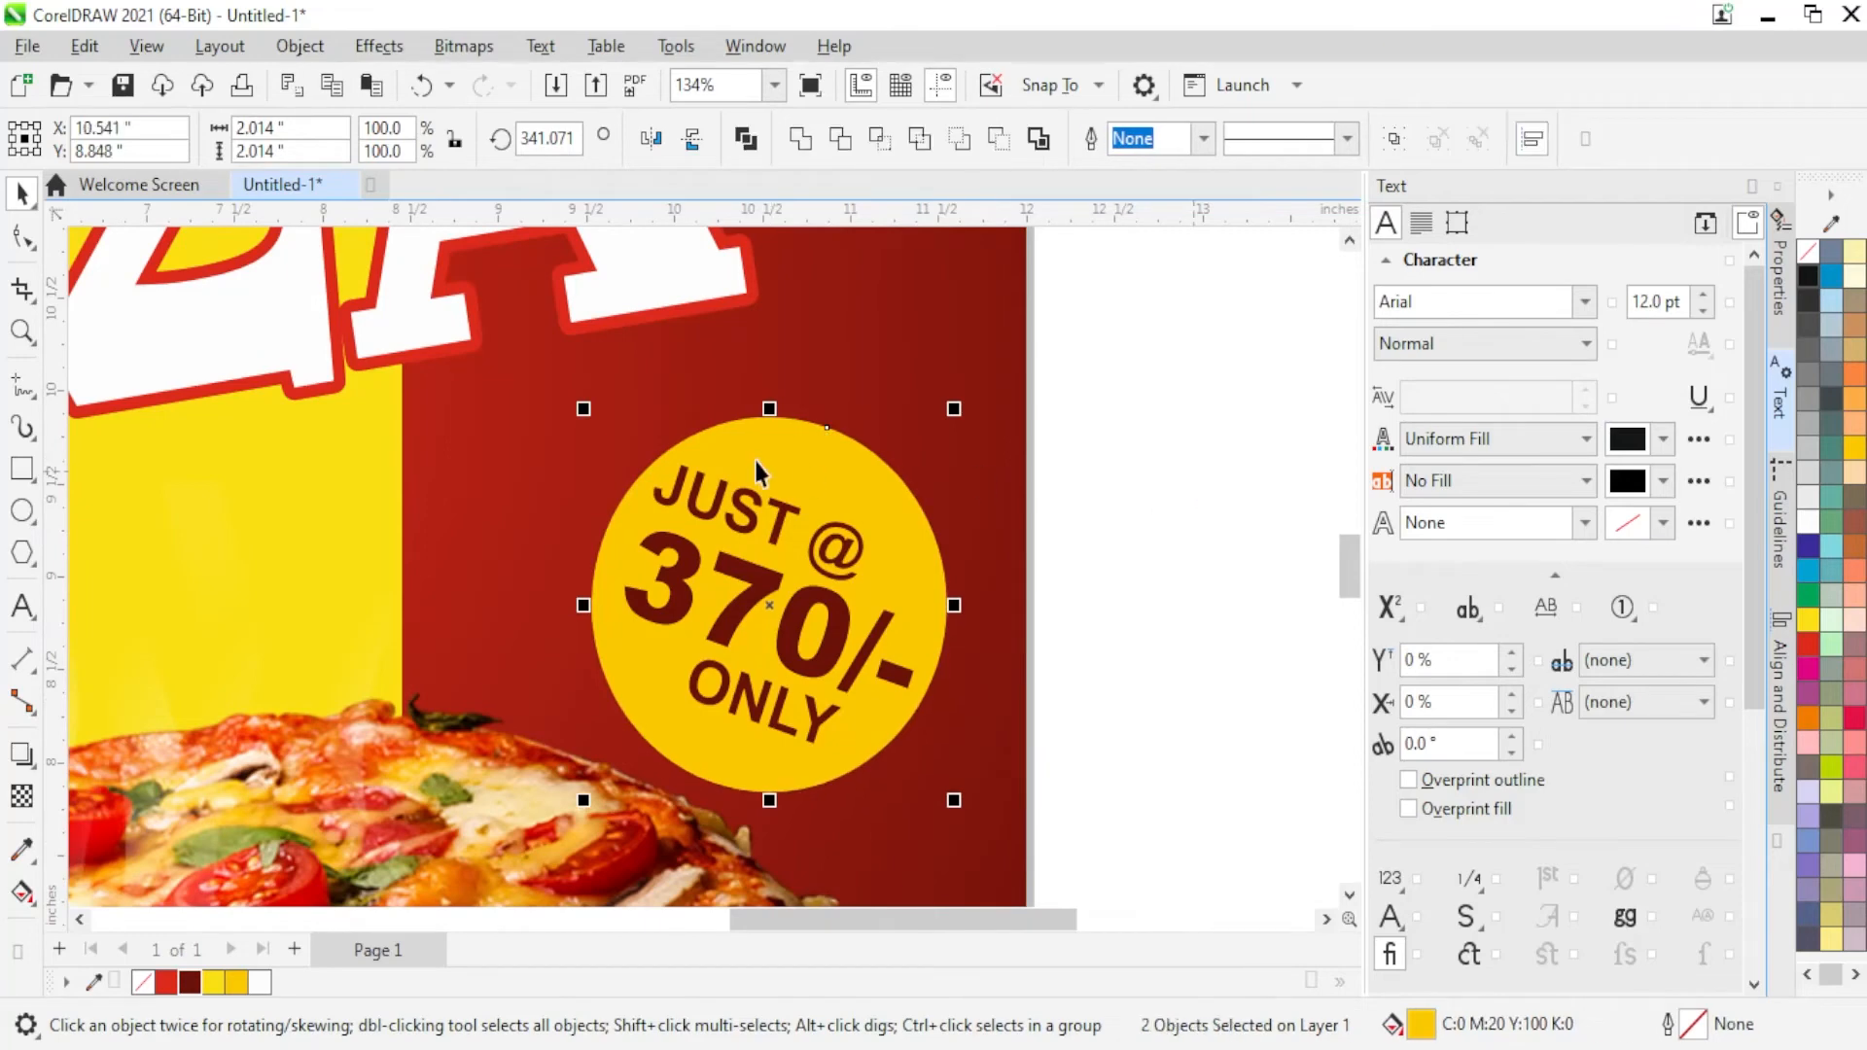
scroll(938, 851, "up", 2)
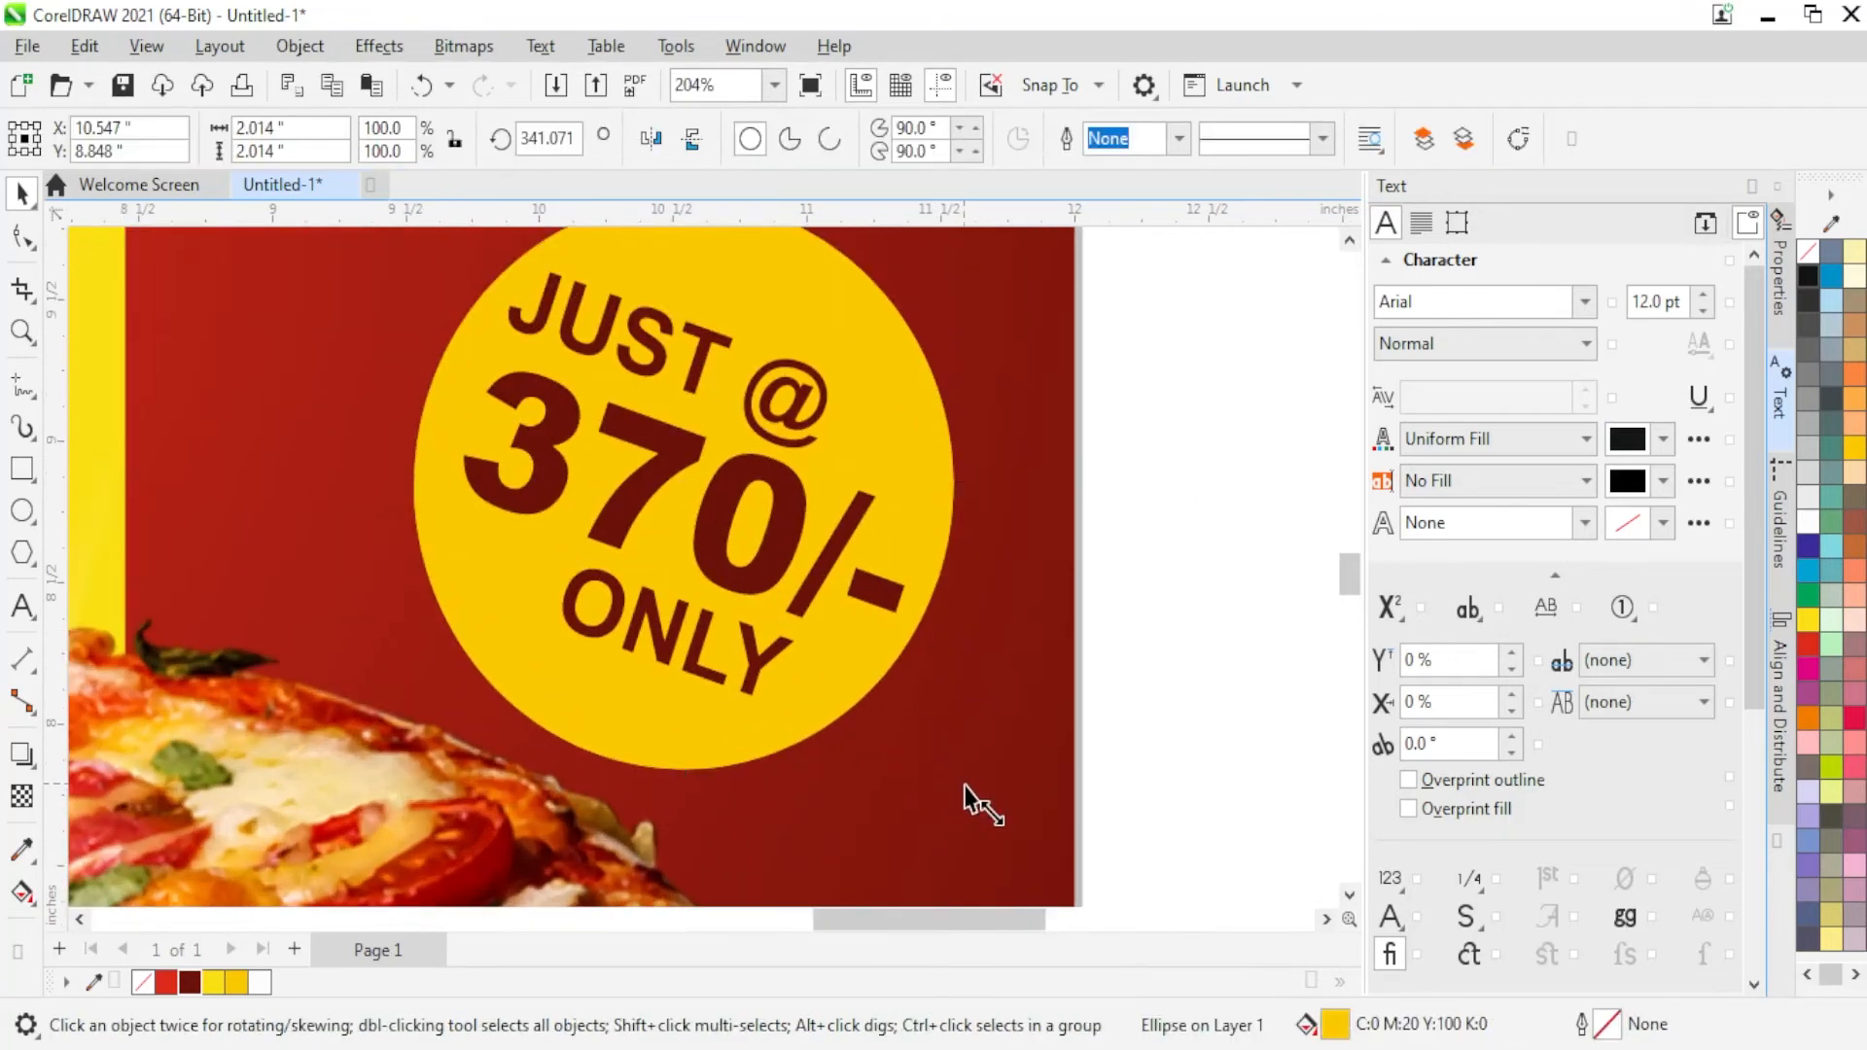
Step: Enlarge the rear circle from its centre to 2.1 inches and fill it red (C0 M100 Y100 K0) as a thin rim
left_click_drag(965, 784, 980, 803)
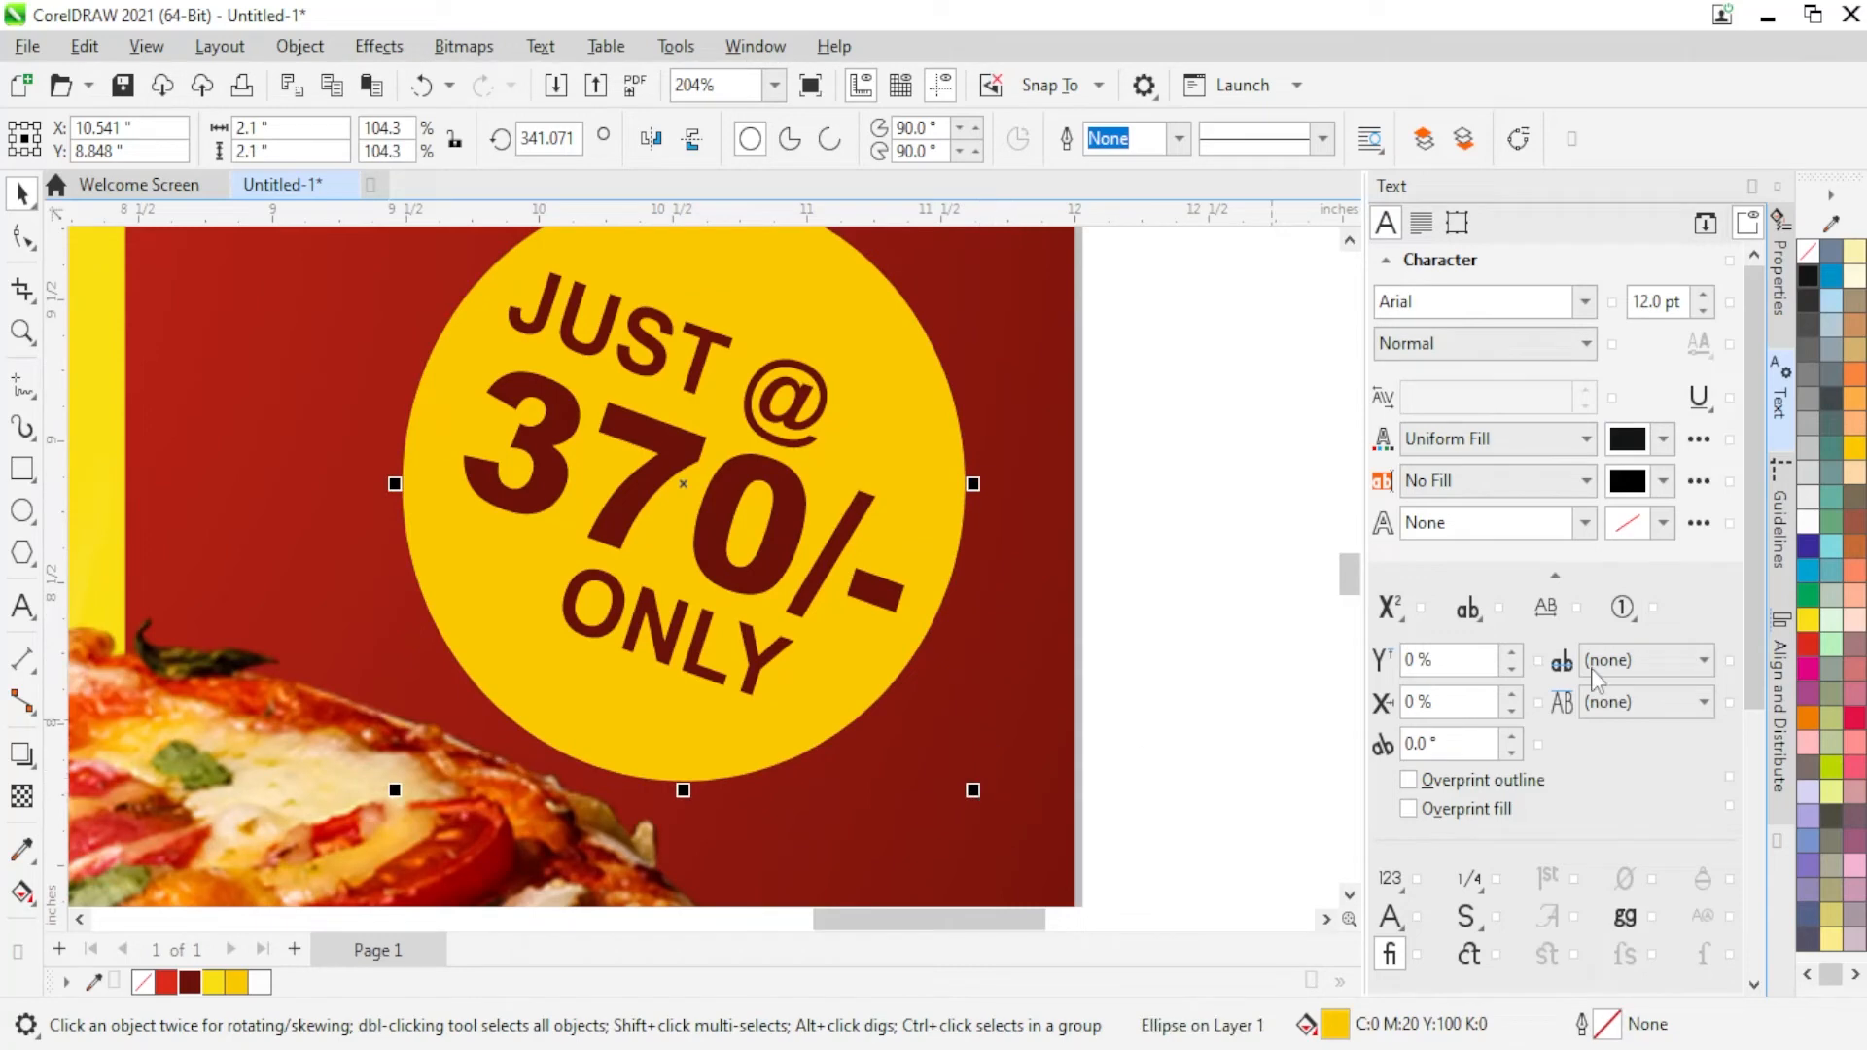
left_click(1808, 618)
scroll(1144, 669, "down", 1)
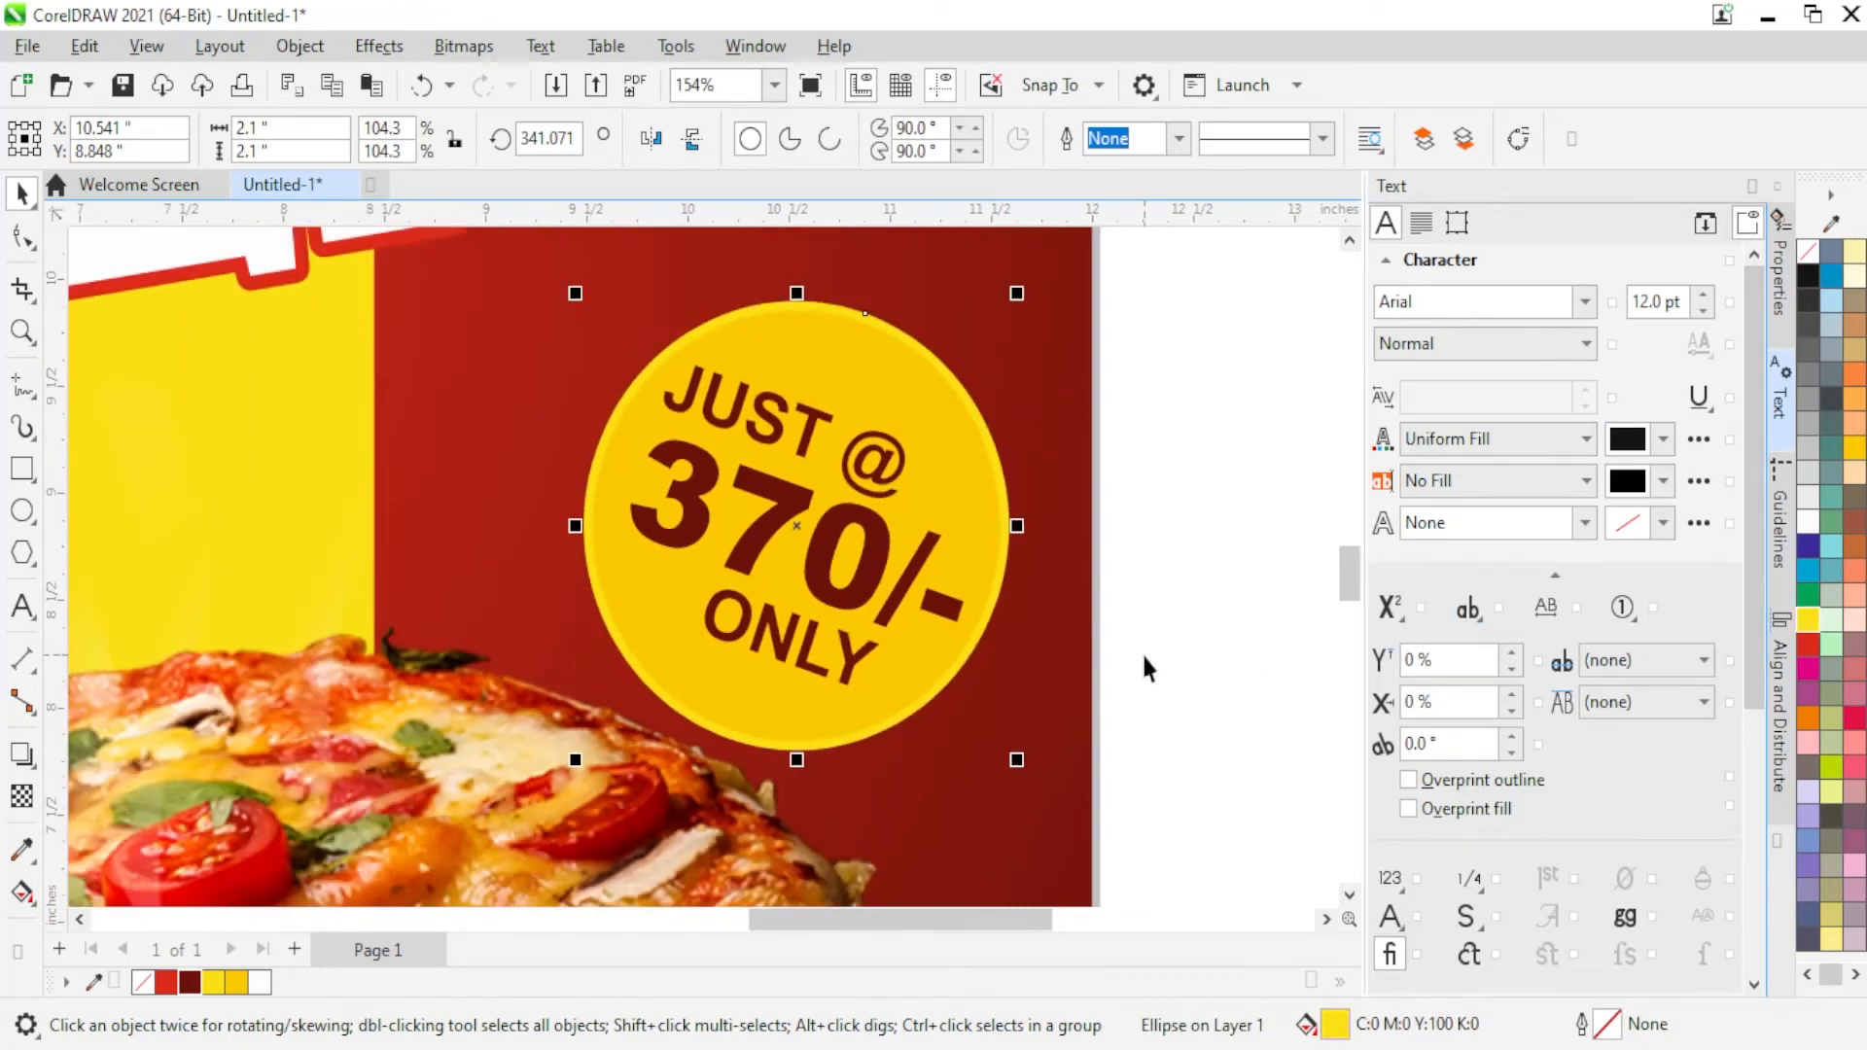
scroll(1153, 546, "up", 1)
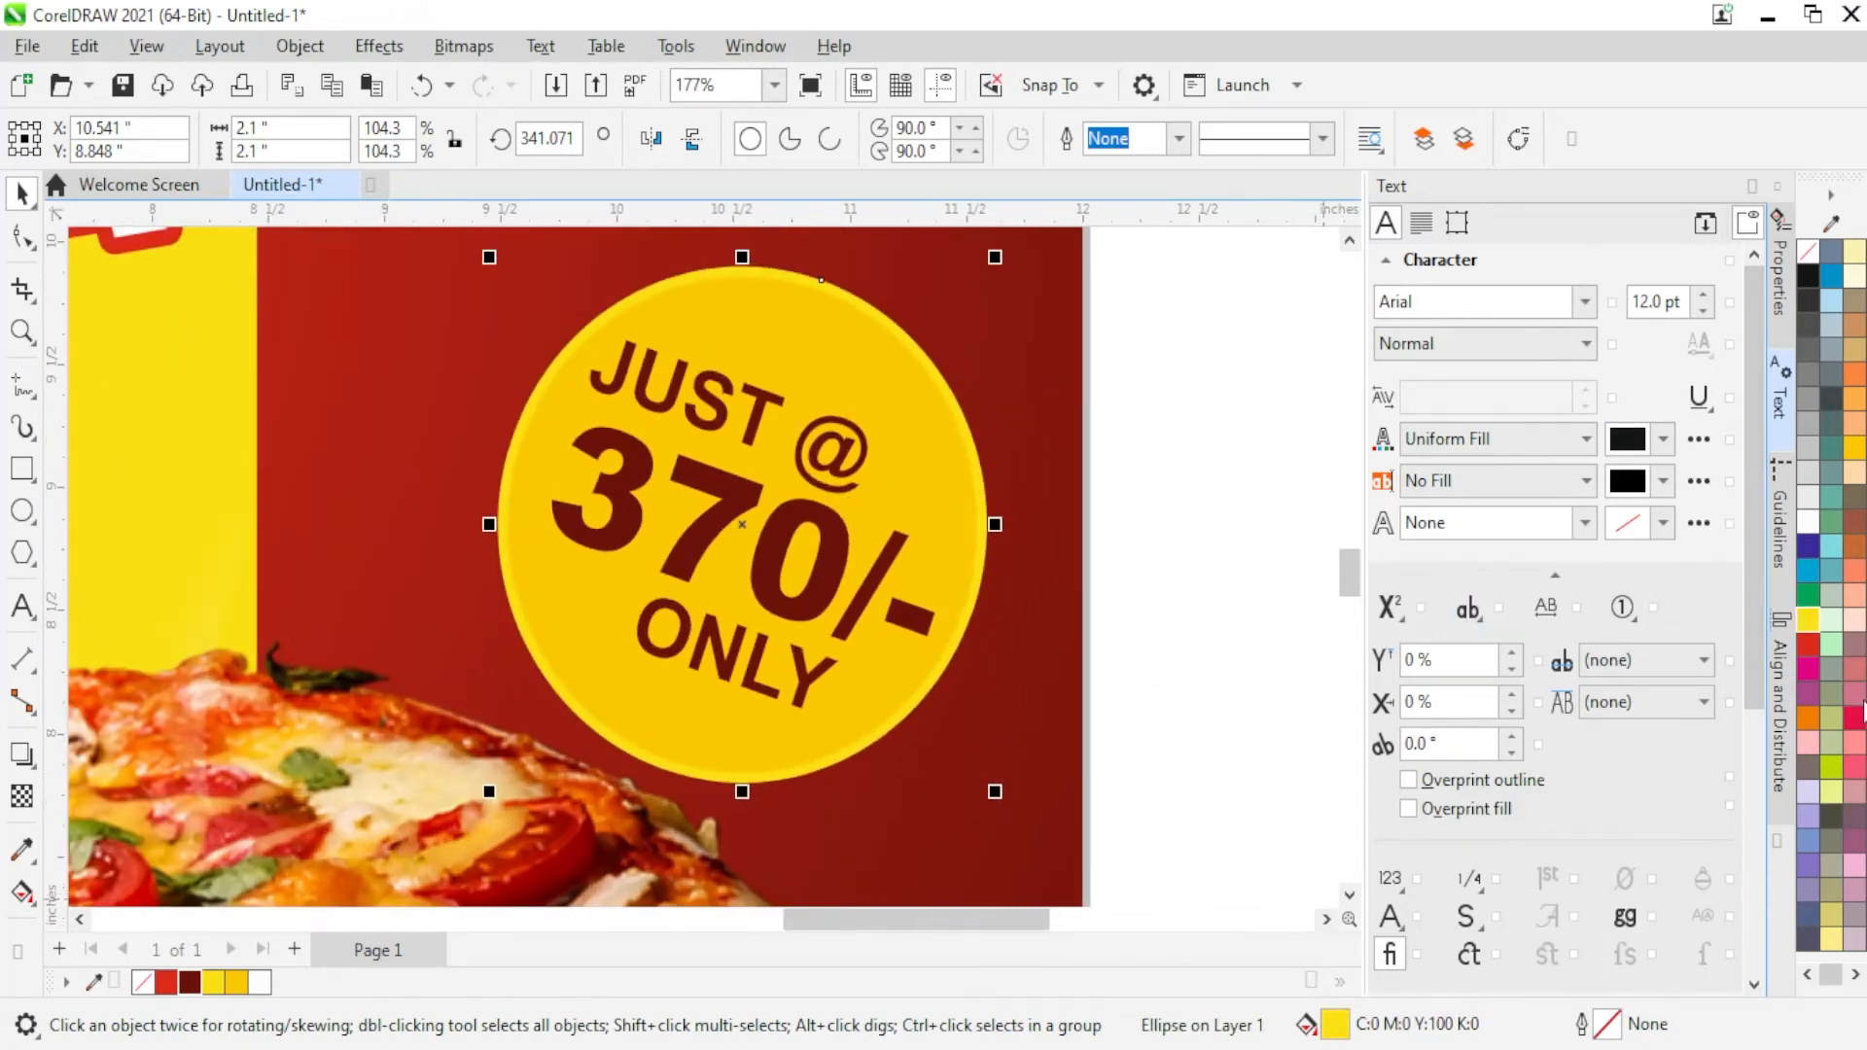
left_click(1807, 645)
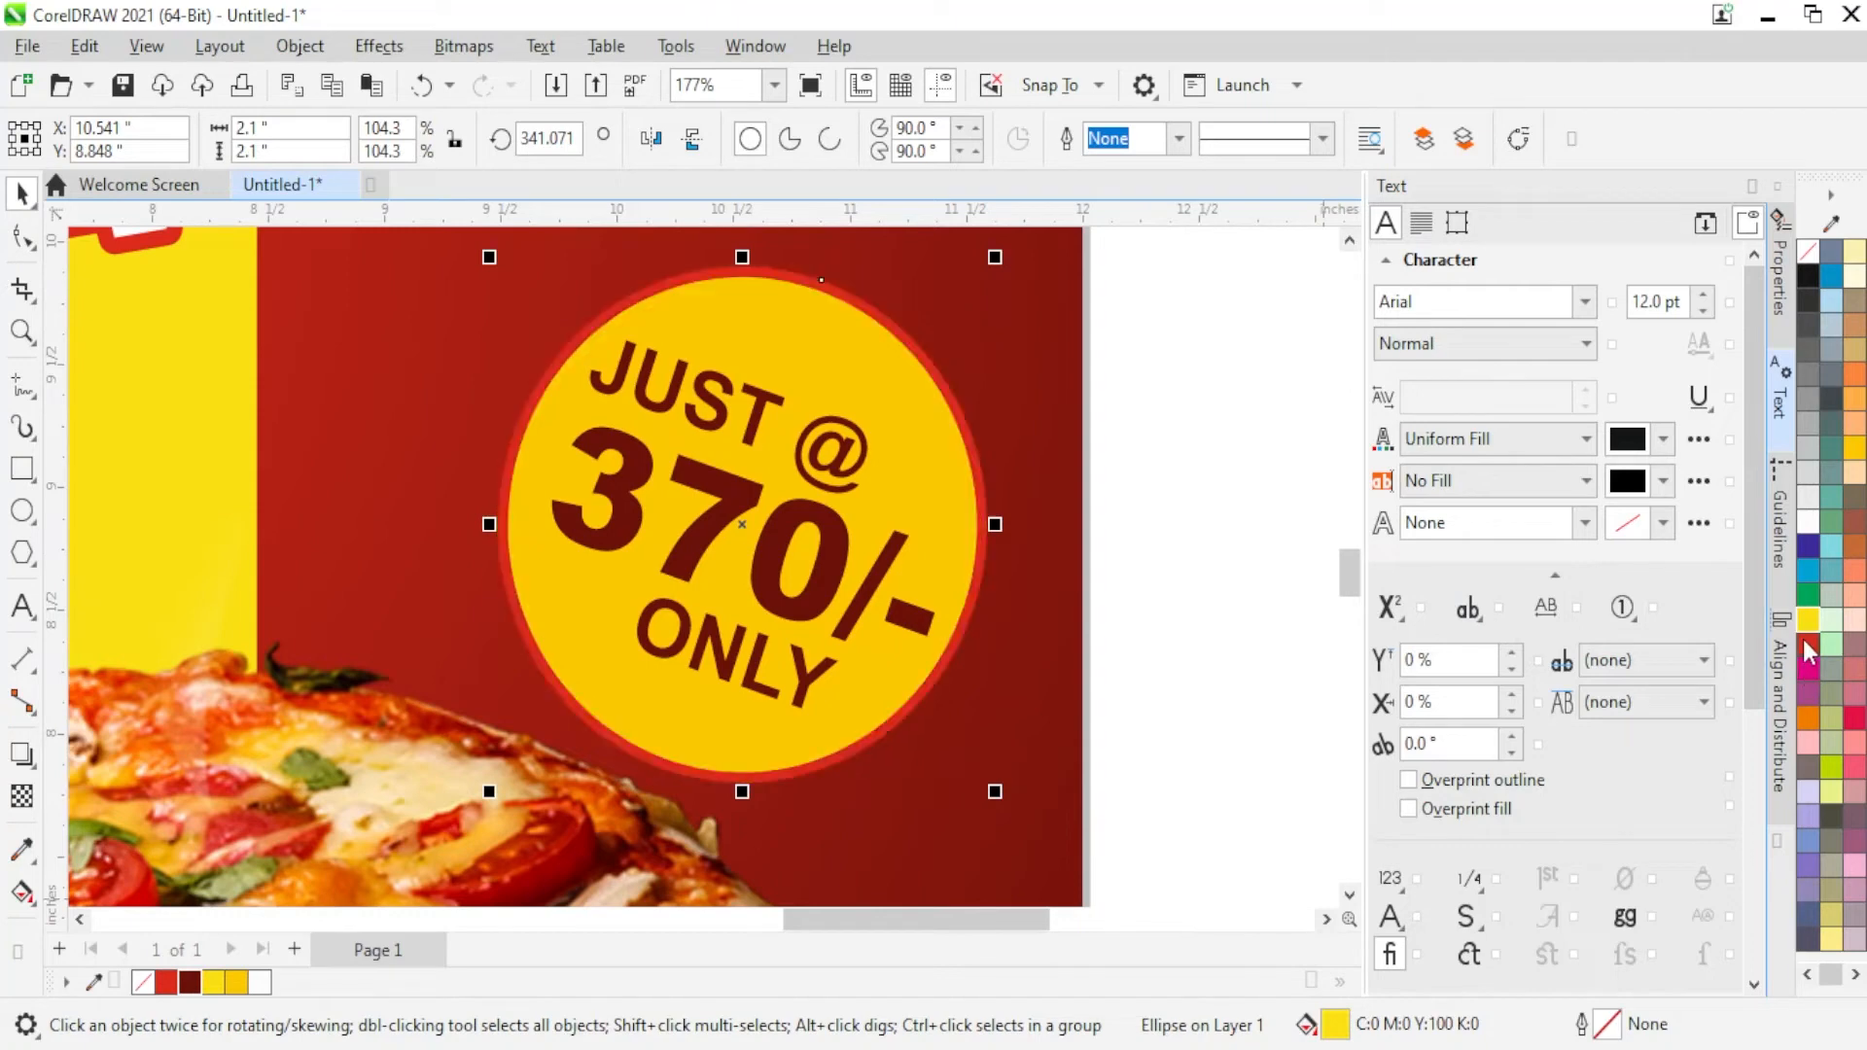
left_click(1165, 470)
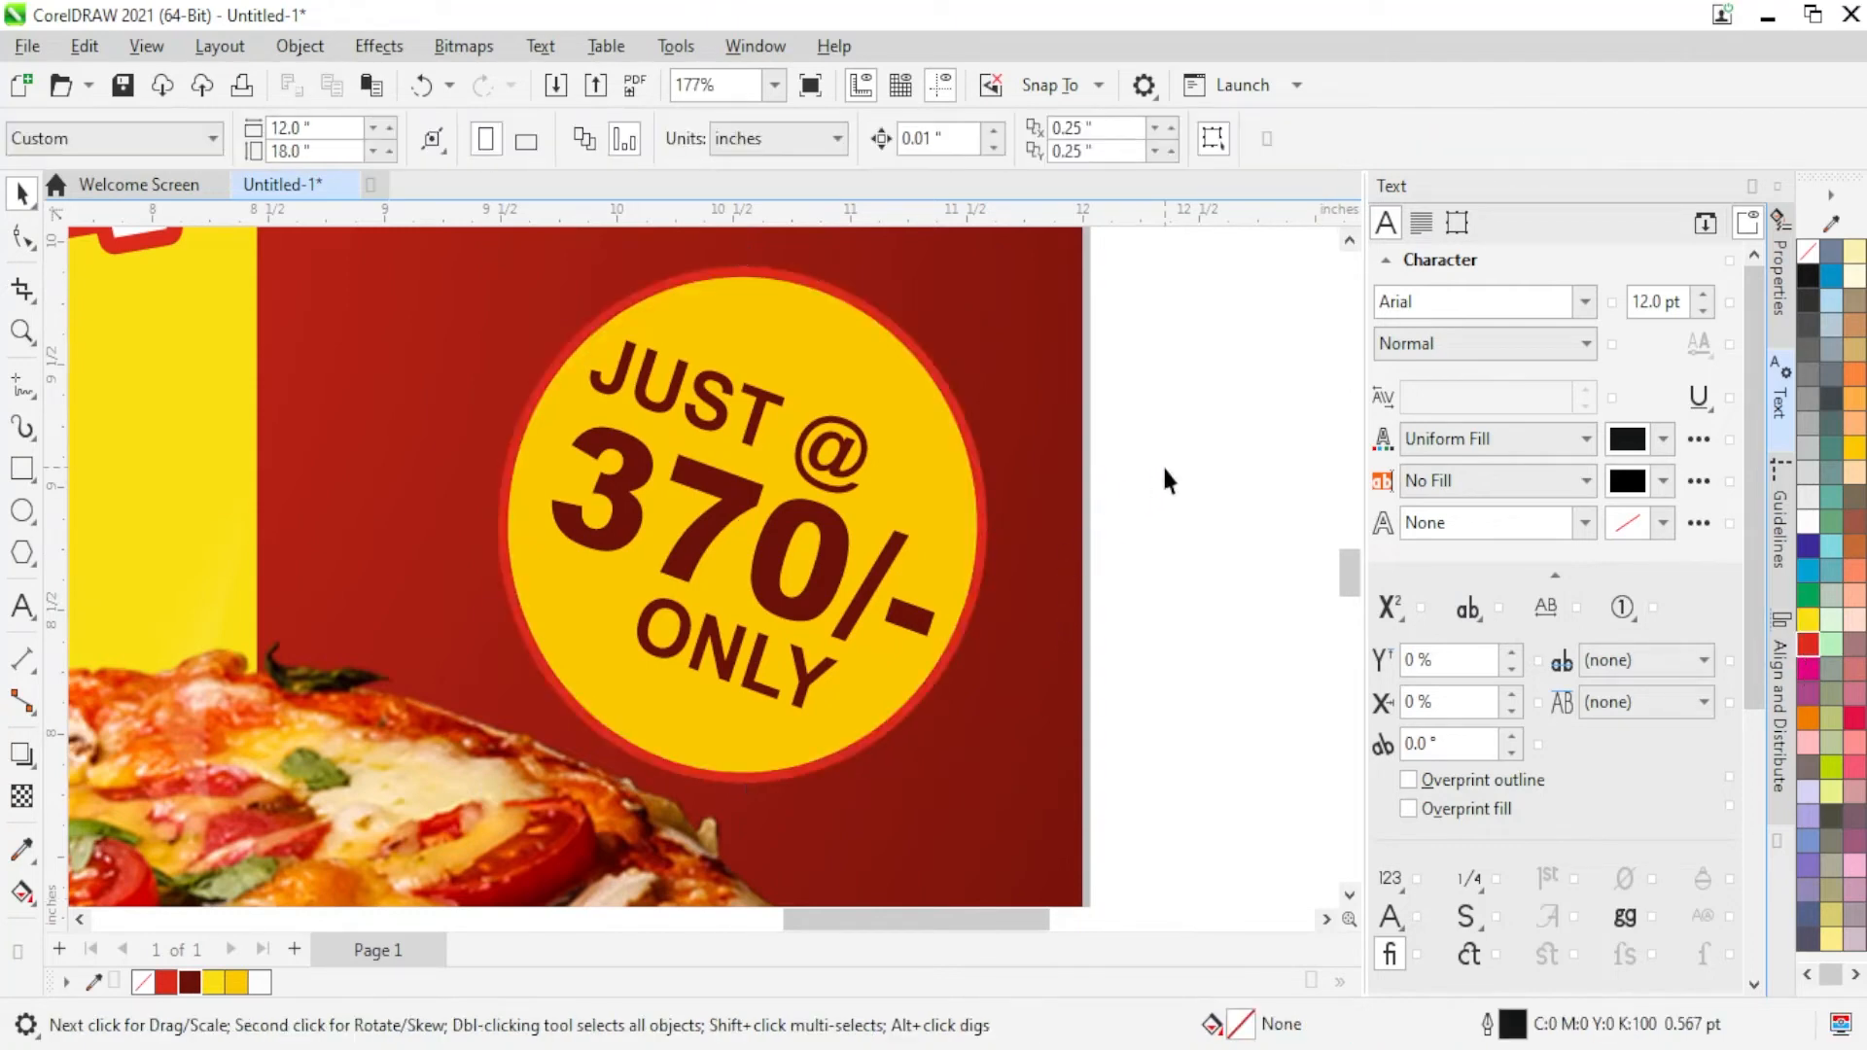
Step: Apply a black Multiply drop shadow to the red circle with opacity 100, feather 15 and offset about 0.013 by -0.023 inches
left_click(977, 603)
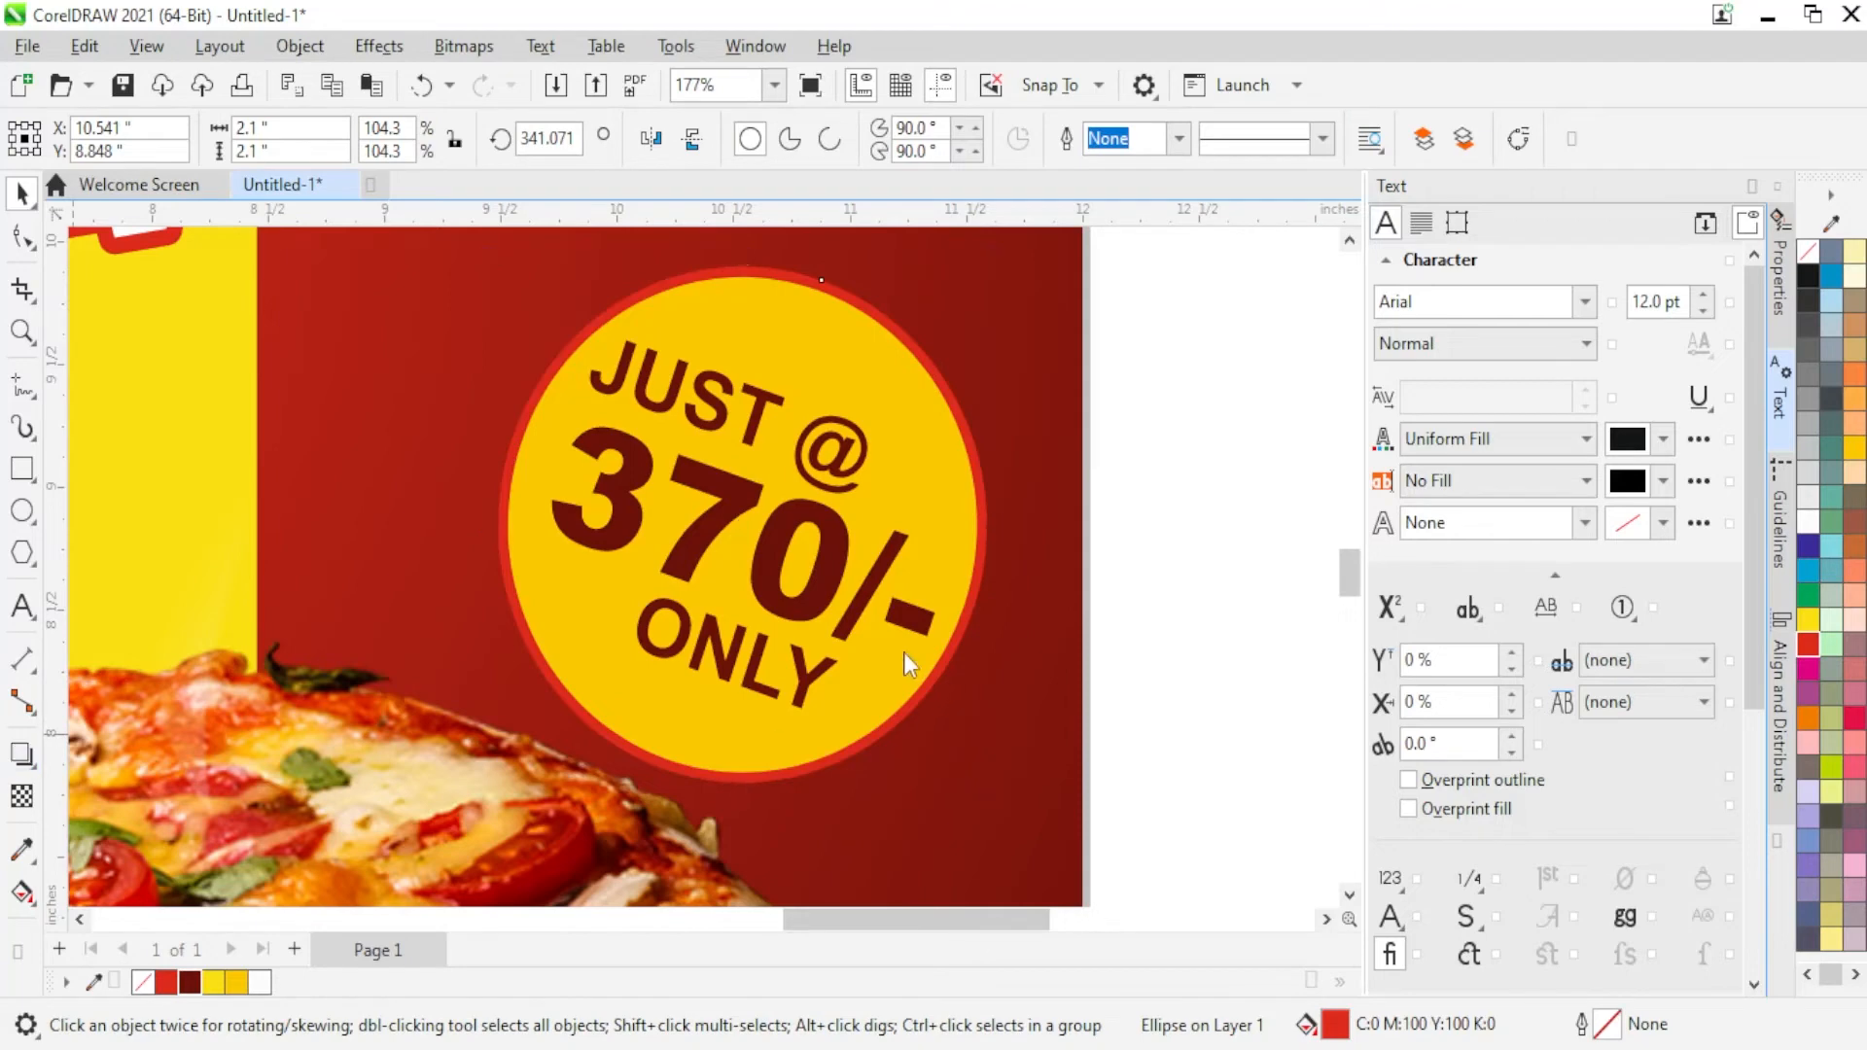
left_click(21, 755)
left_click_drag(742, 525, 883, 790)
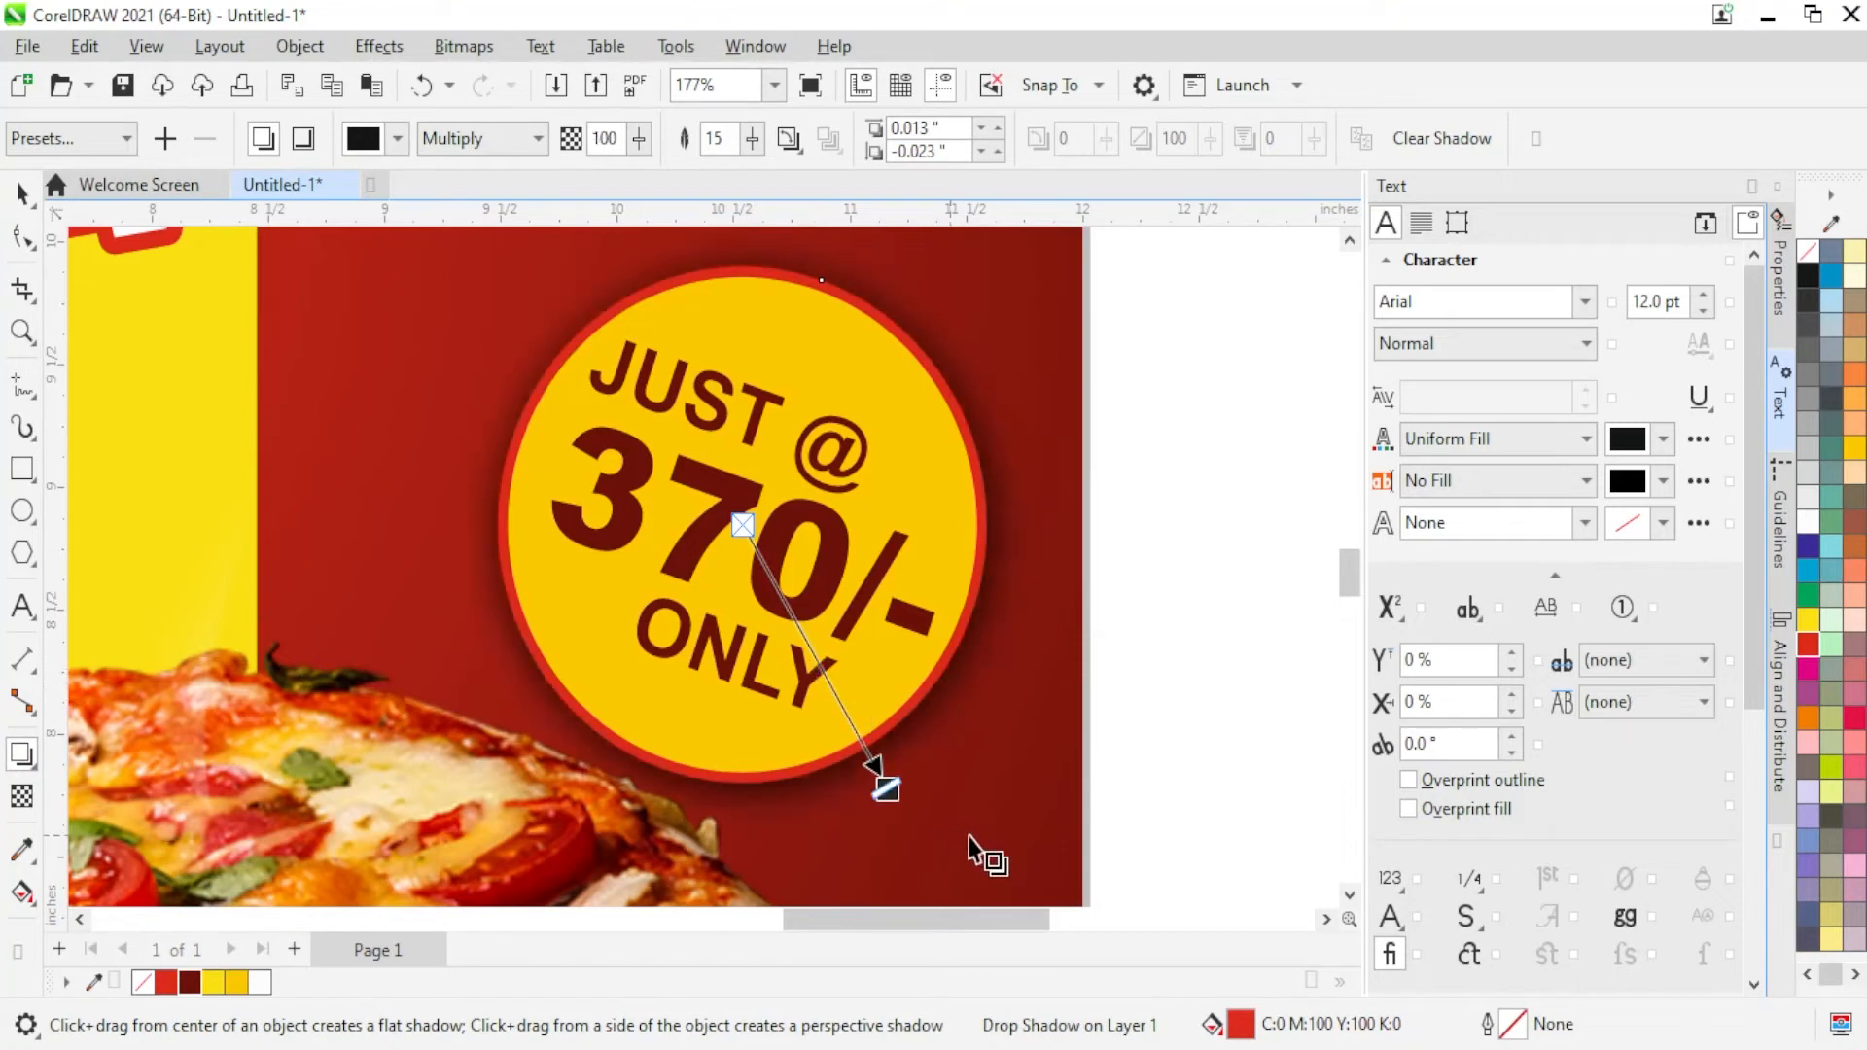
scroll(773, 535, "down", 2)
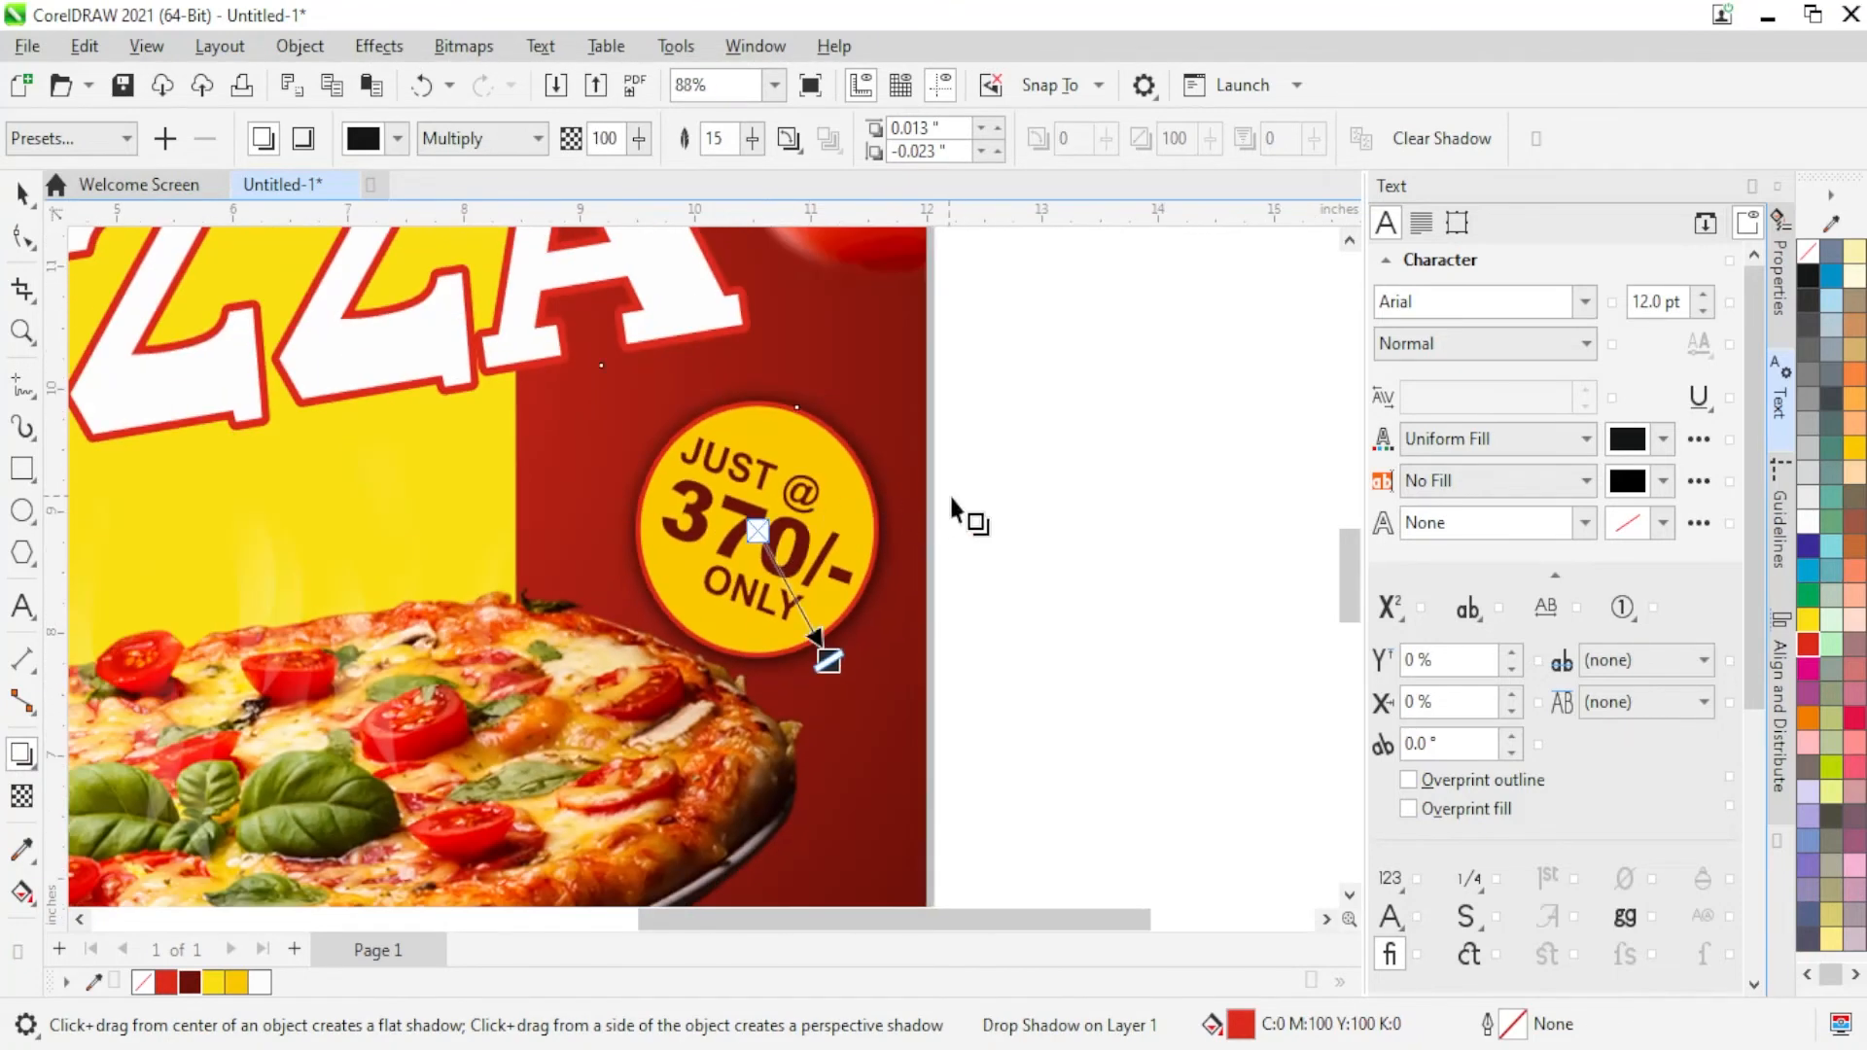
left_click(18, 194)
left_click(1031, 420)
Step: Bring in the vegetable board image, scale it to about 5.12 by 6.85 inches and place it outside the poster's upper left
scroll(966, 343, "down", 2)
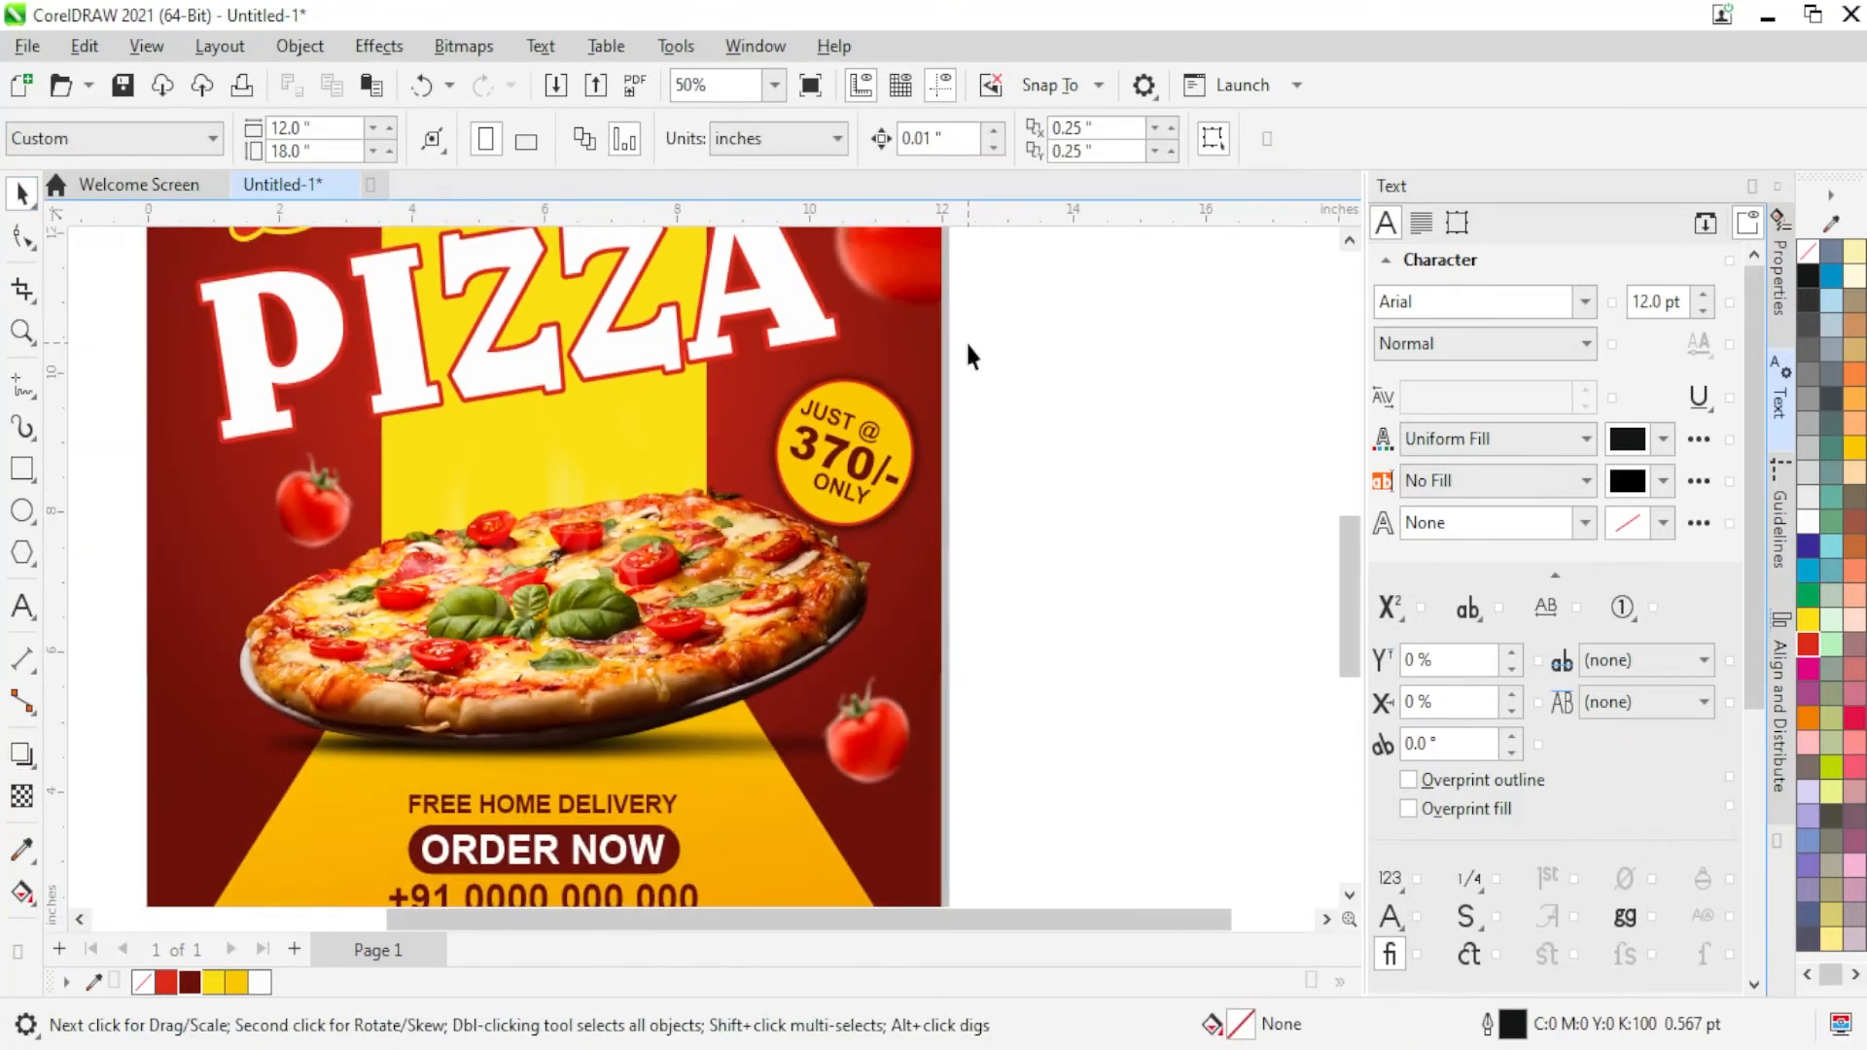
scroll(642, 554, "down", 3)
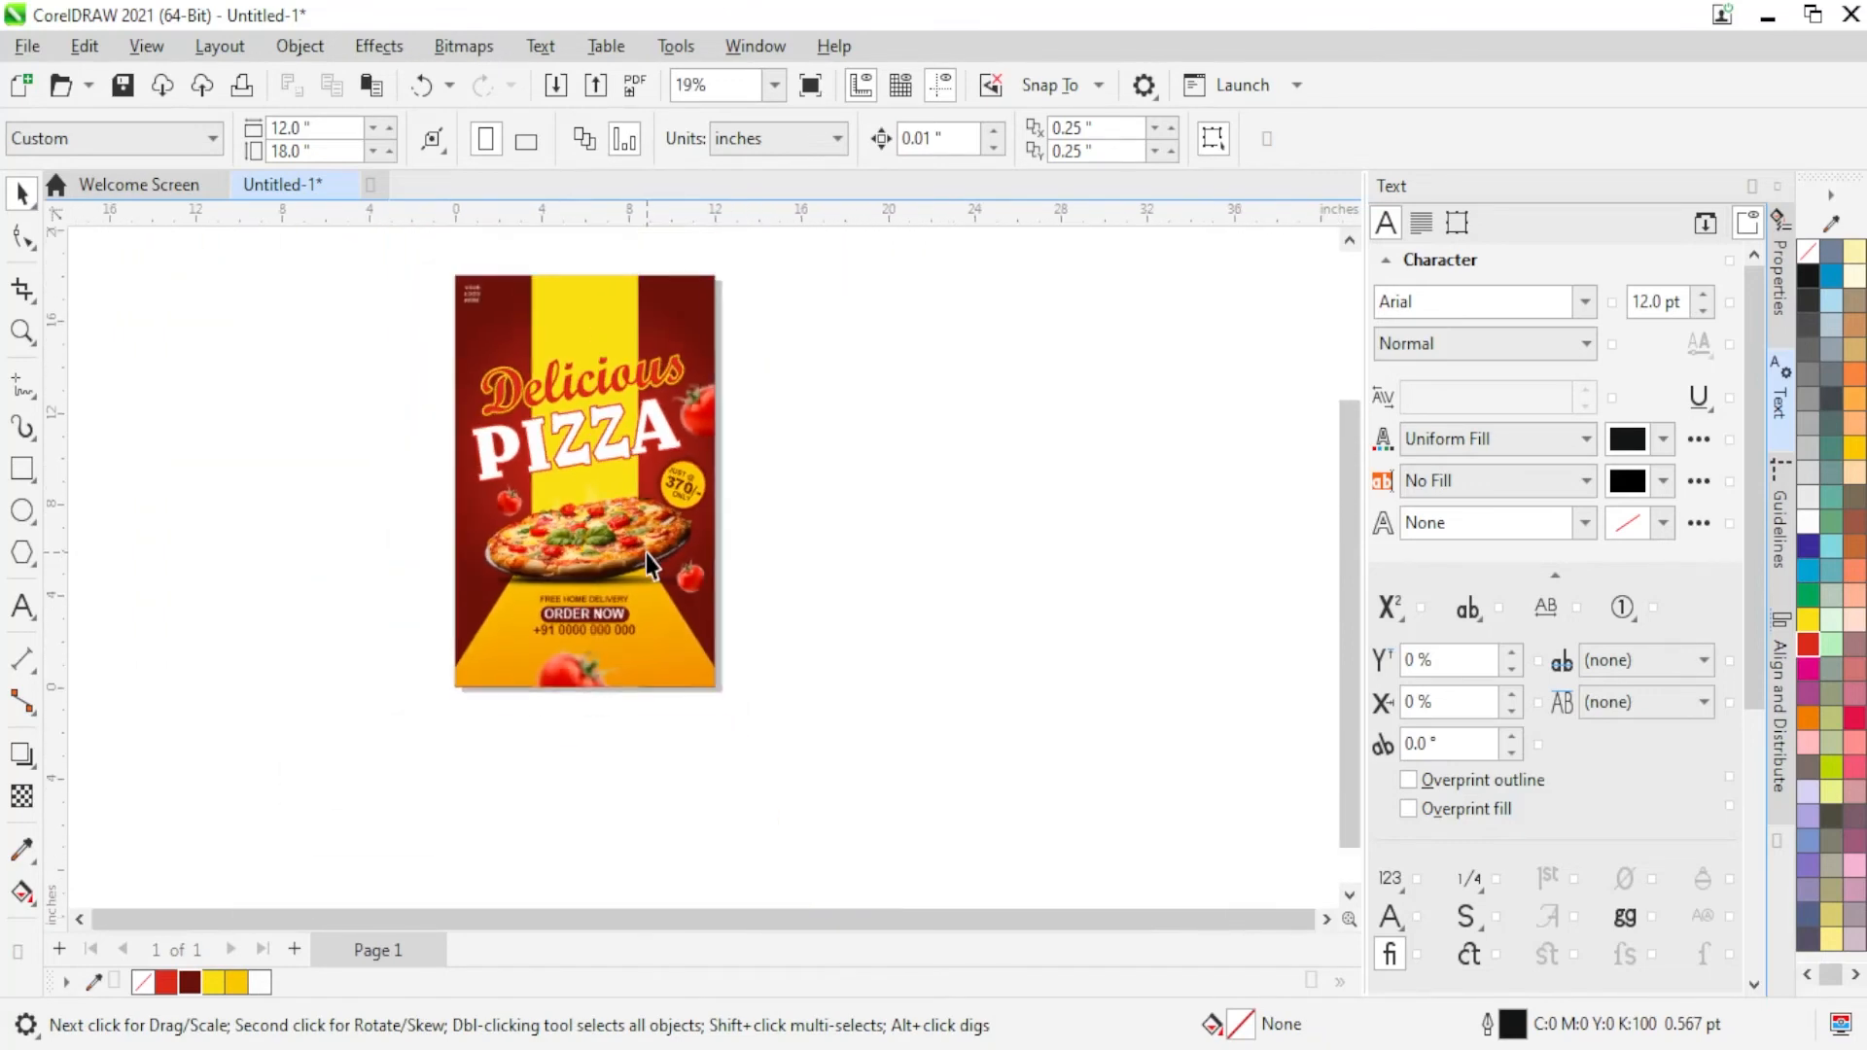
scroll(593, 247, "up", 4)
scroll(627, 360, "down", 2)
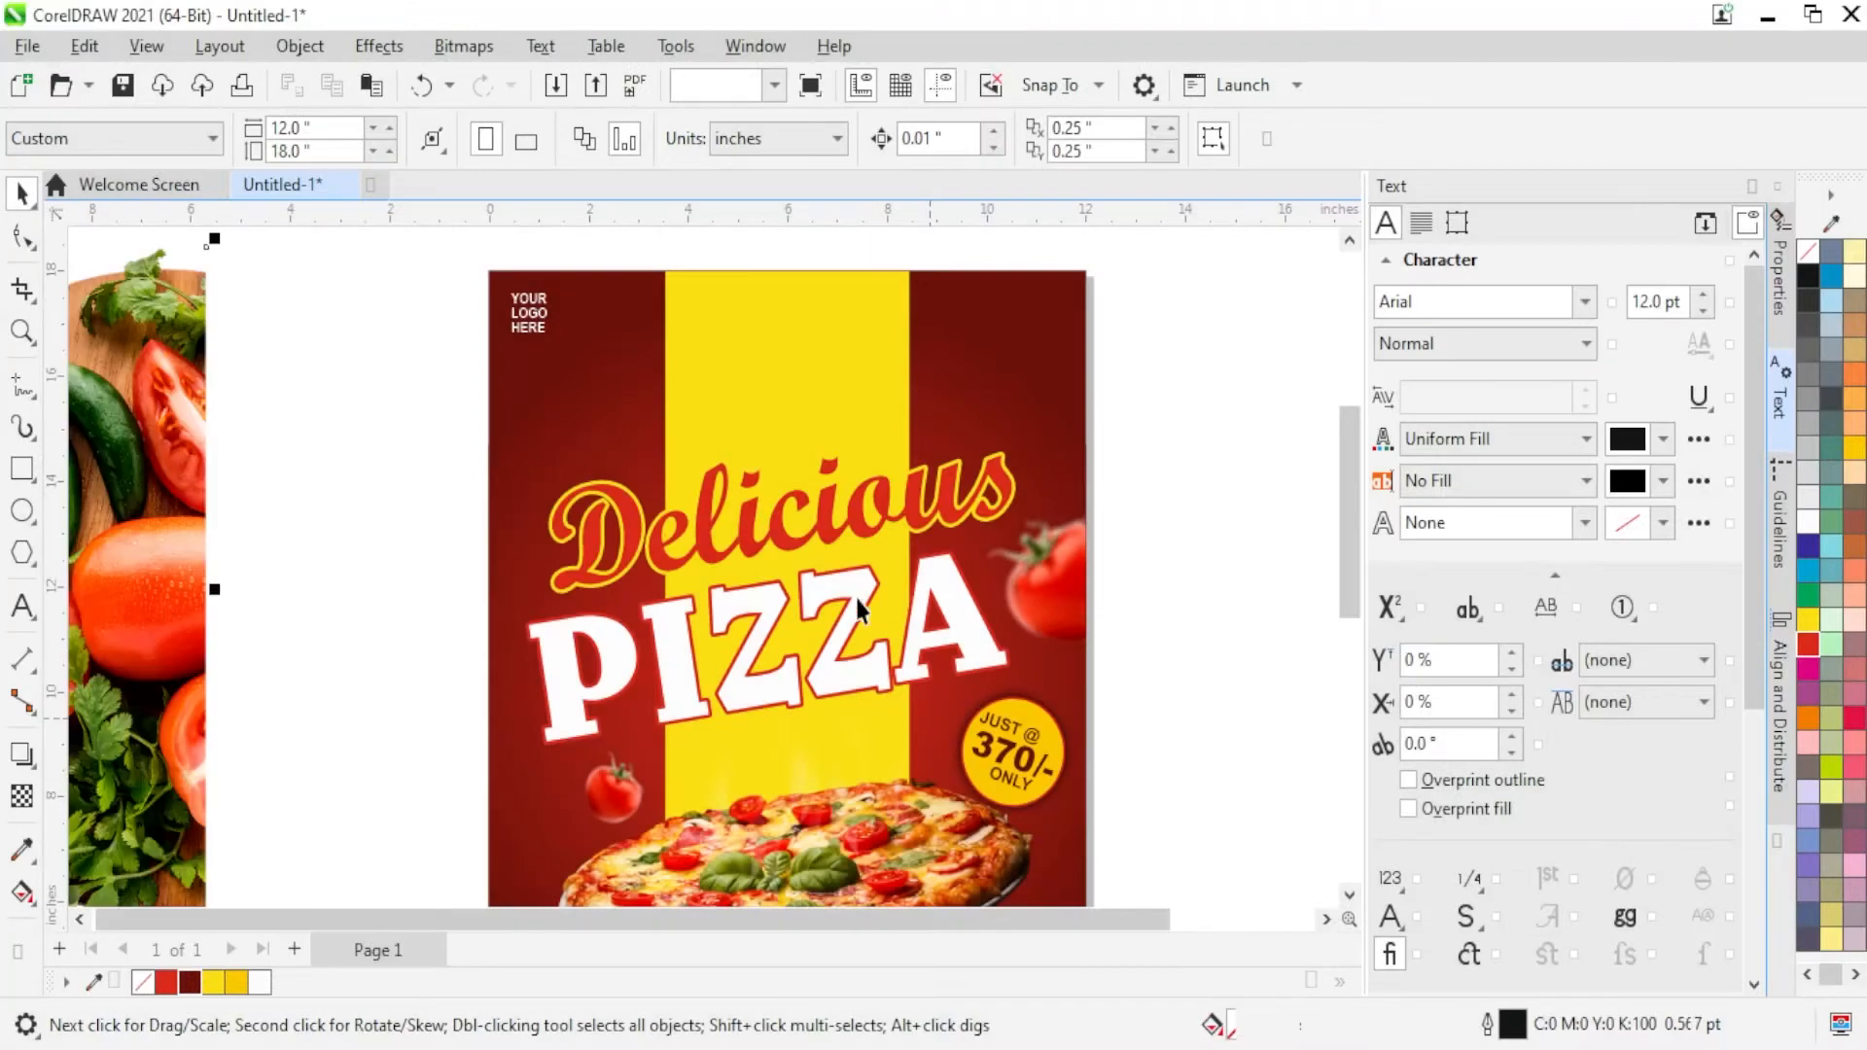
scroll(856, 598, "down", 2)
left_click_drag(374, 559, 562, 530)
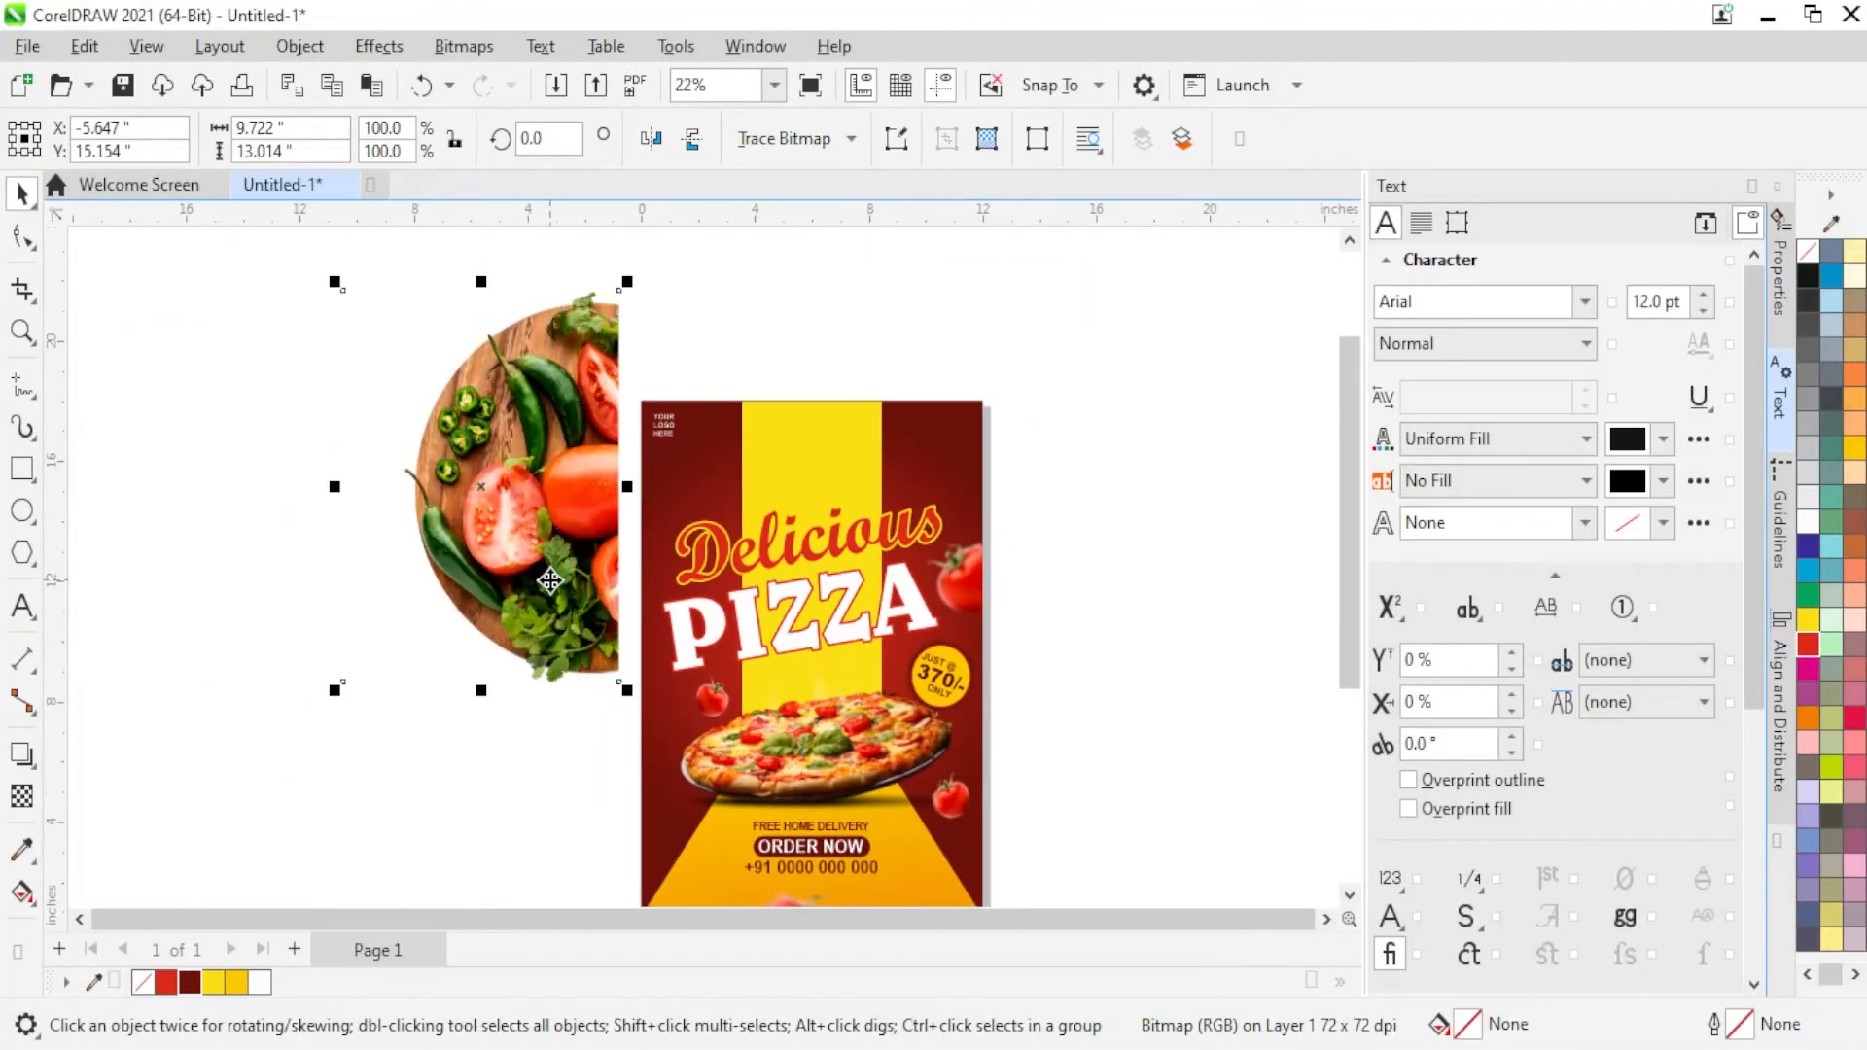
left_click_drag(627, 689, 496, 496)
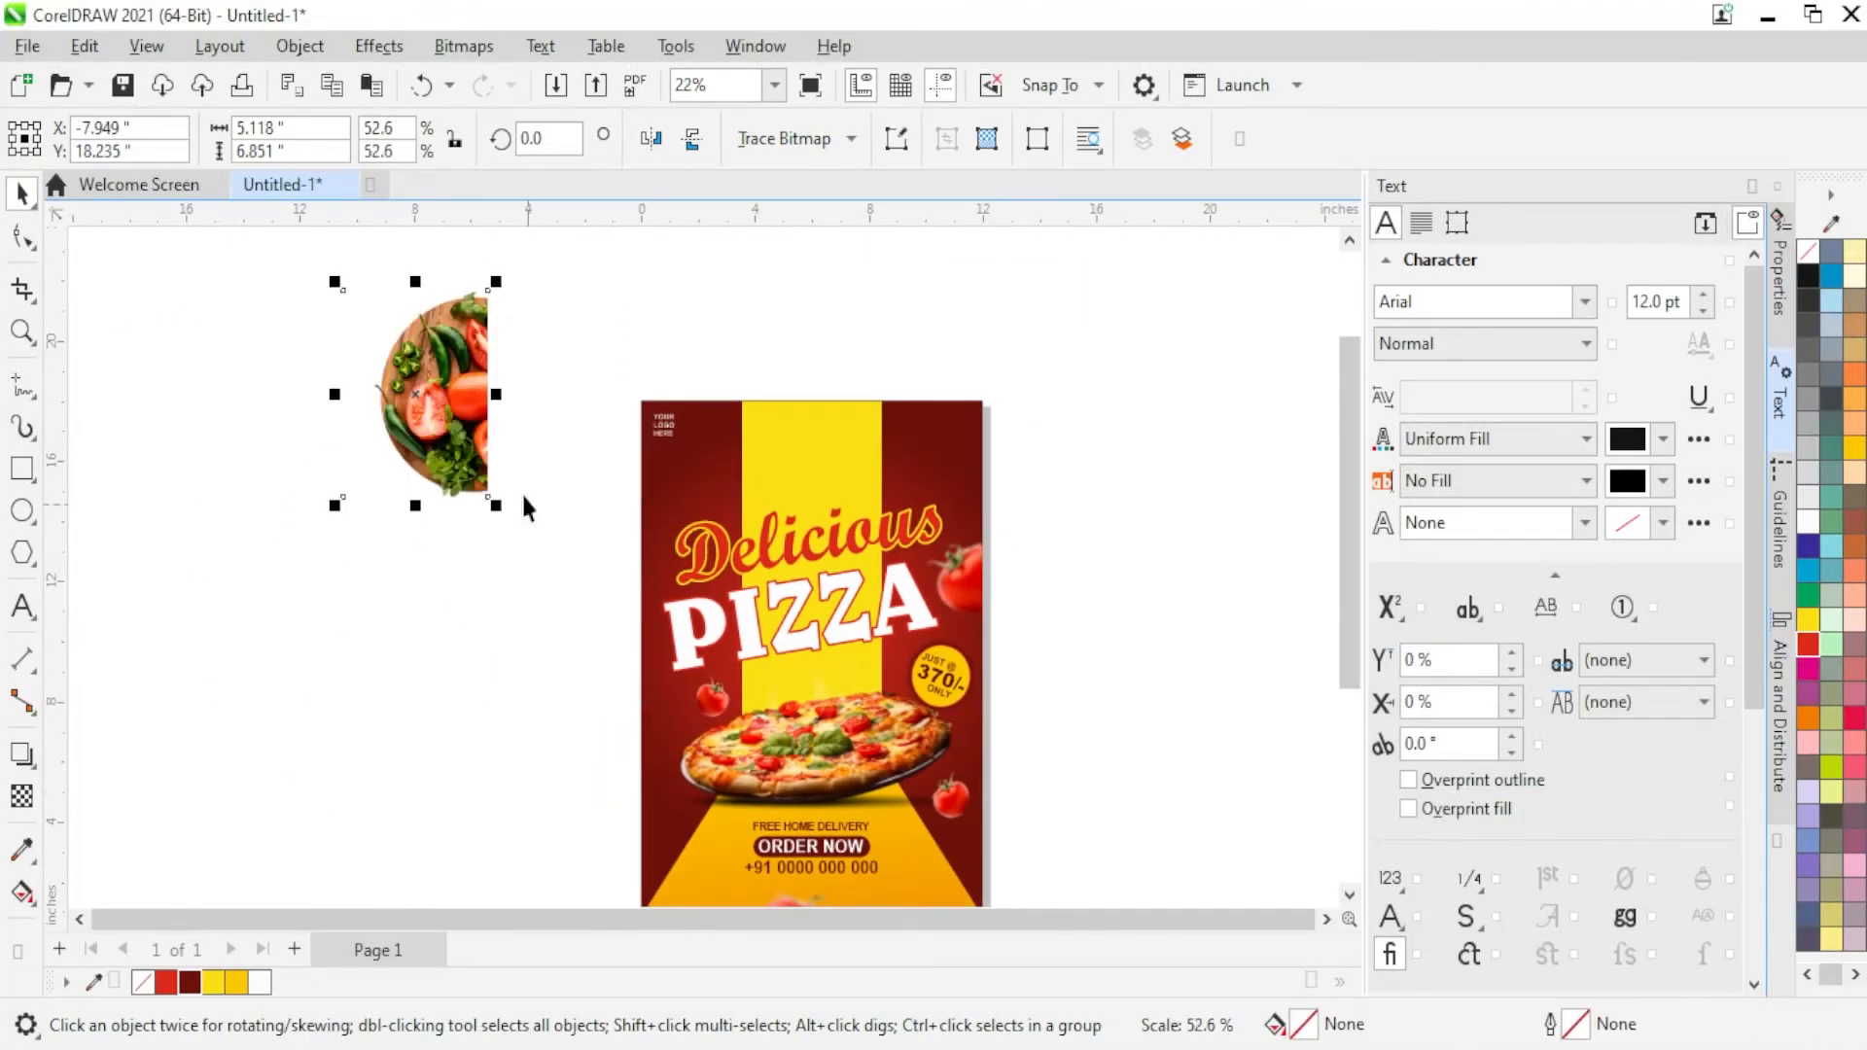
left_click_drag(426, 406, 514, 478)
Step: Rotate the vegetable board image 90 degrees, centre it horizontally on the poster background and align it to the top edge
scroll(591, 425, "up", 1)
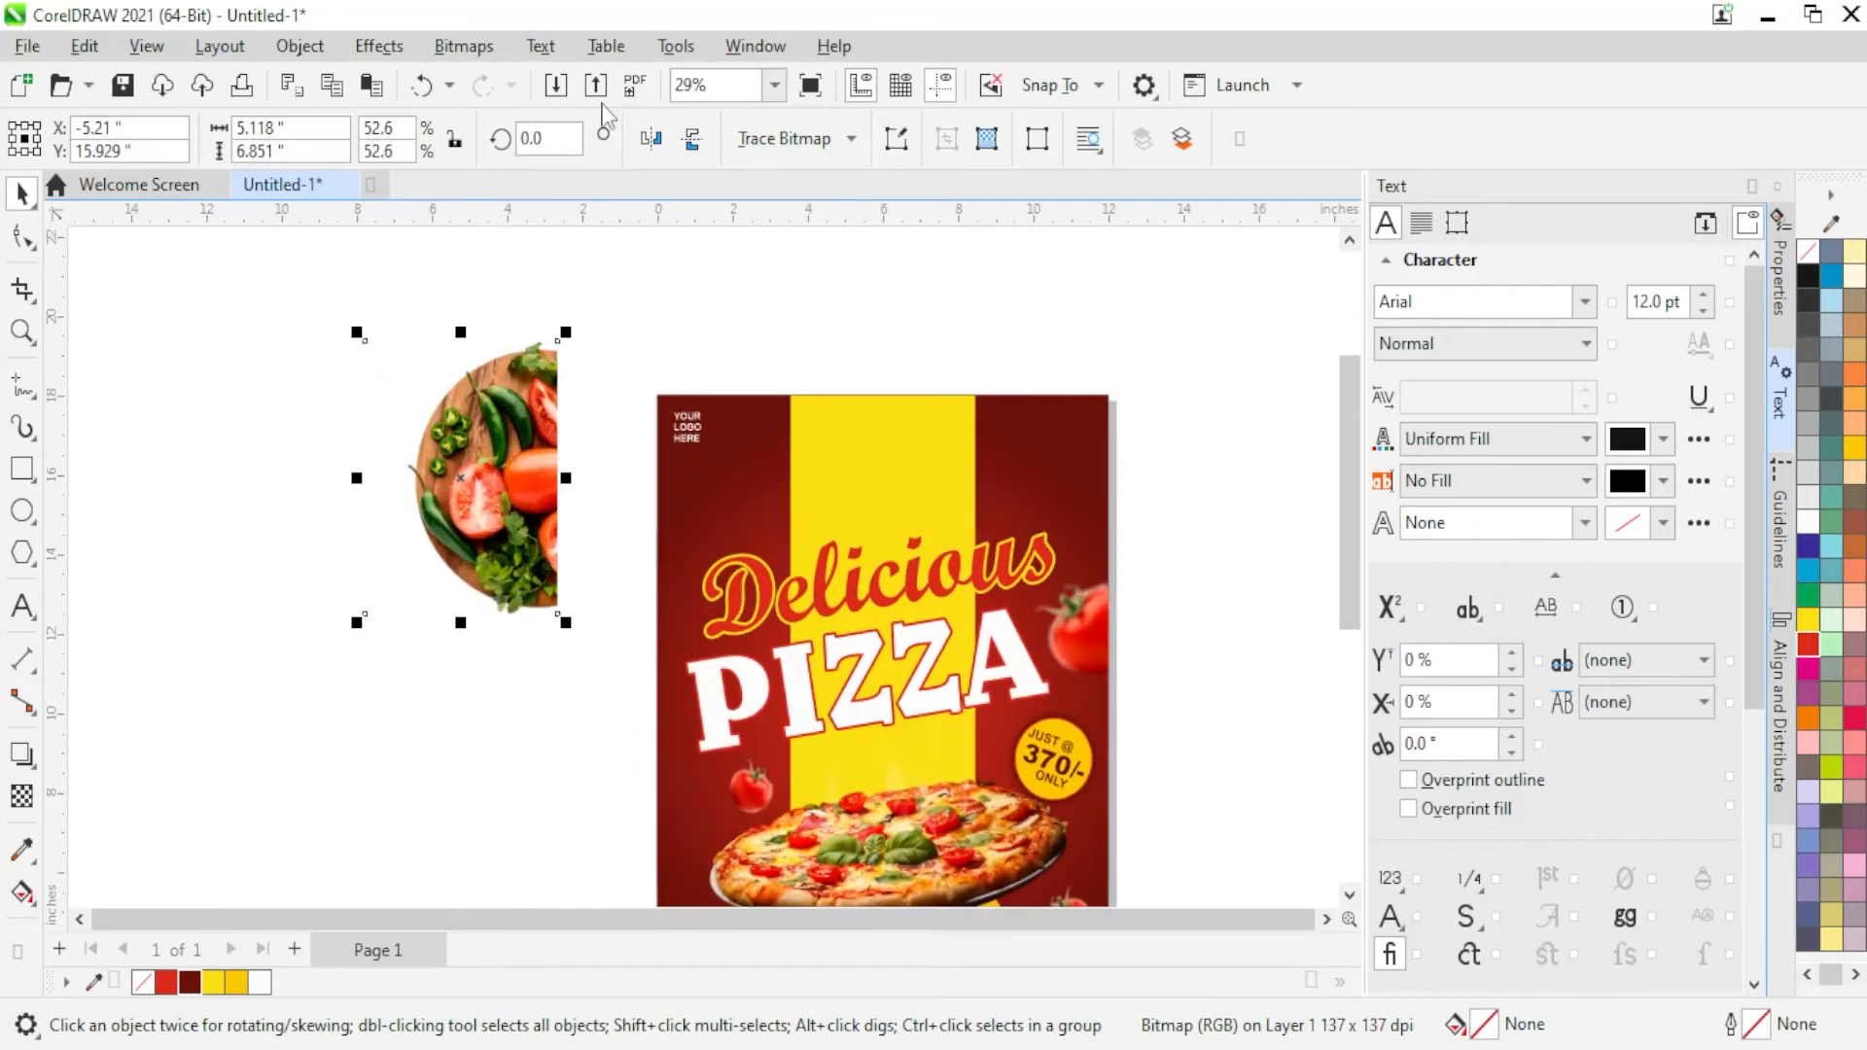
type("90")
key("Return")
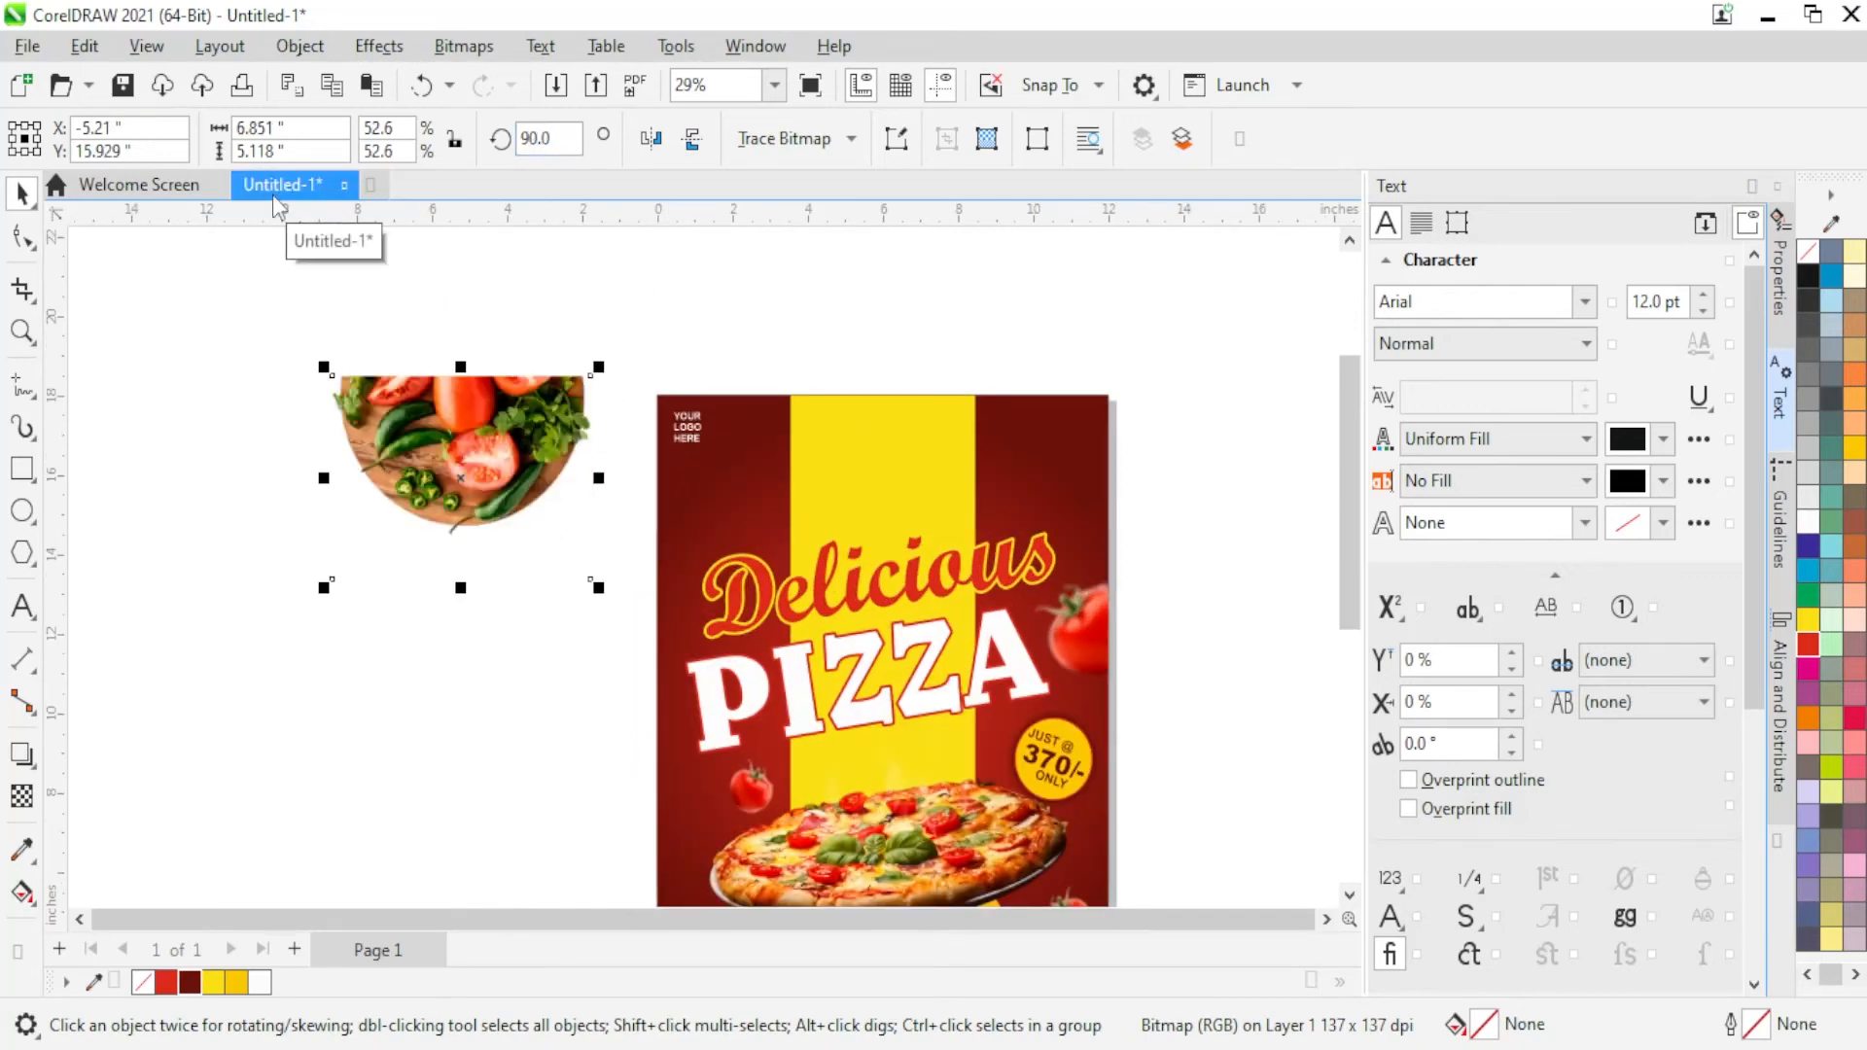
left_click(900, 475, "shift")
key("c")
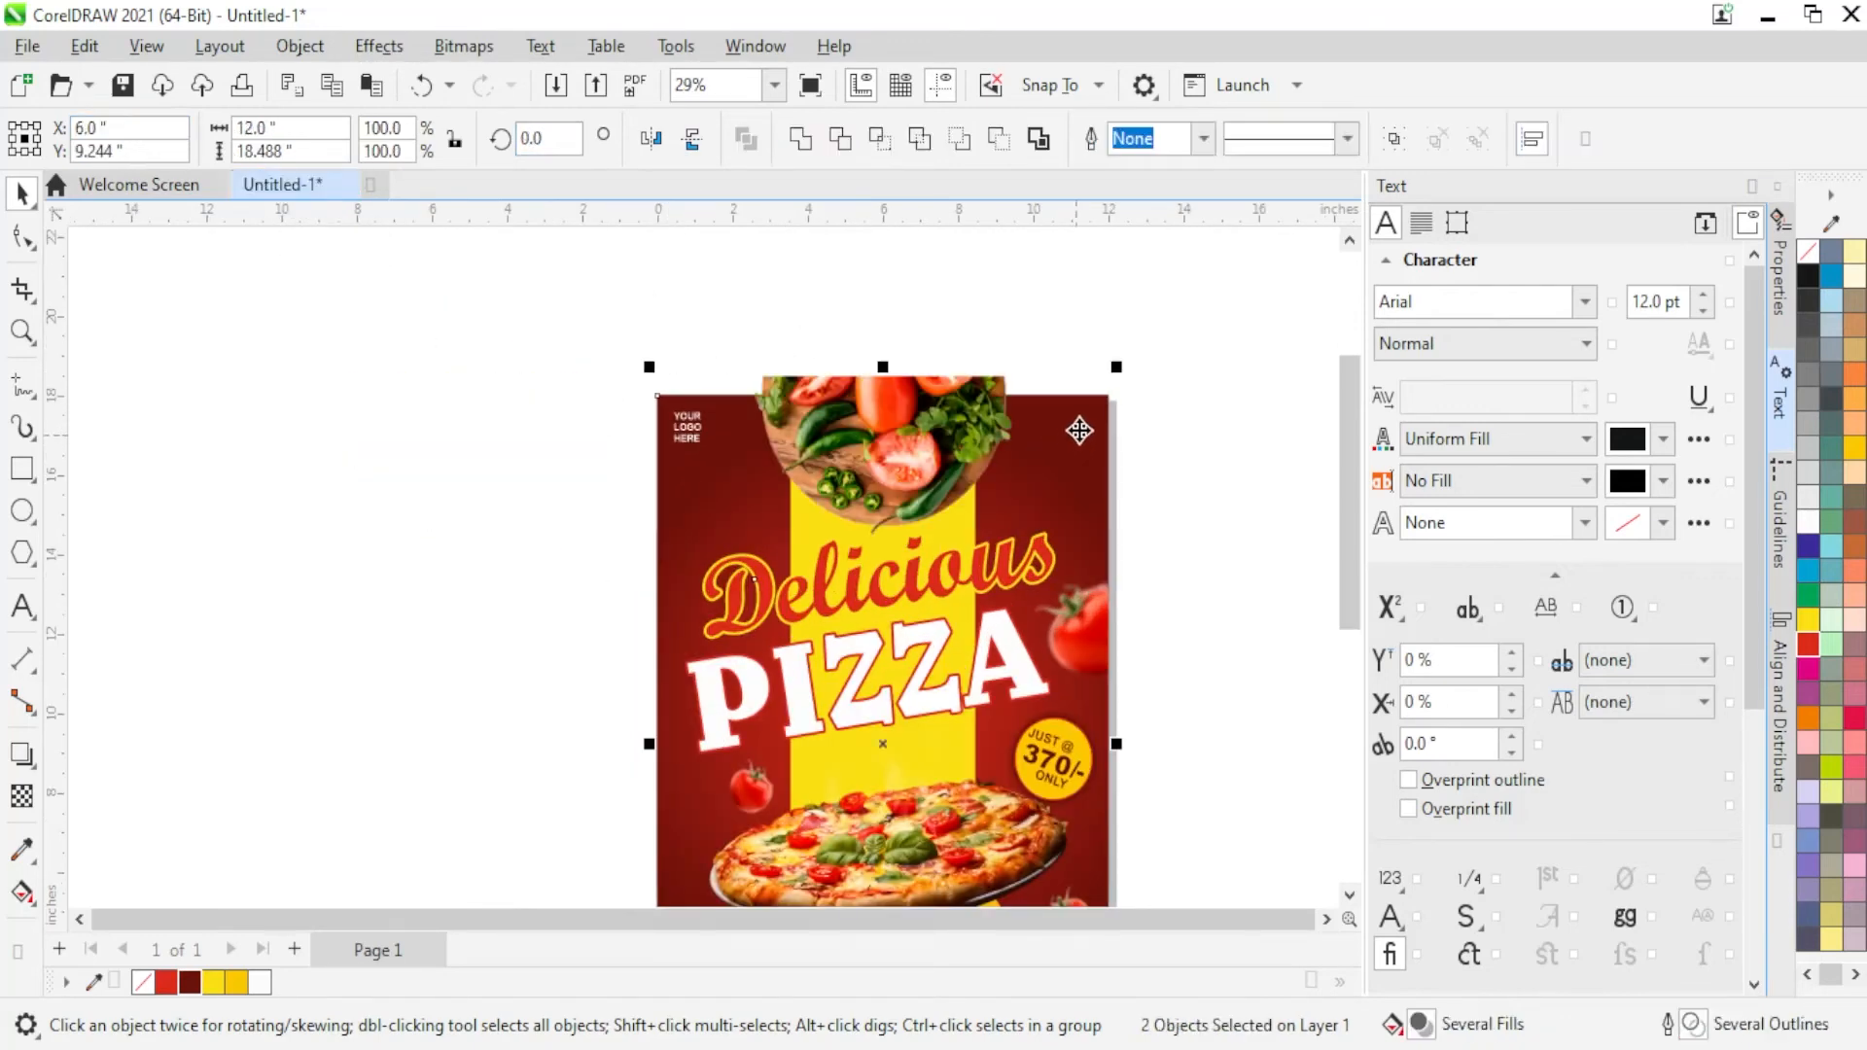
key("t")
Step: Shrink the vegetable board image to about 4.88 by 3.65 inches and realign it to the poster's top edge
scroll(955, 440, "up", 2)
left_click(955, 439)
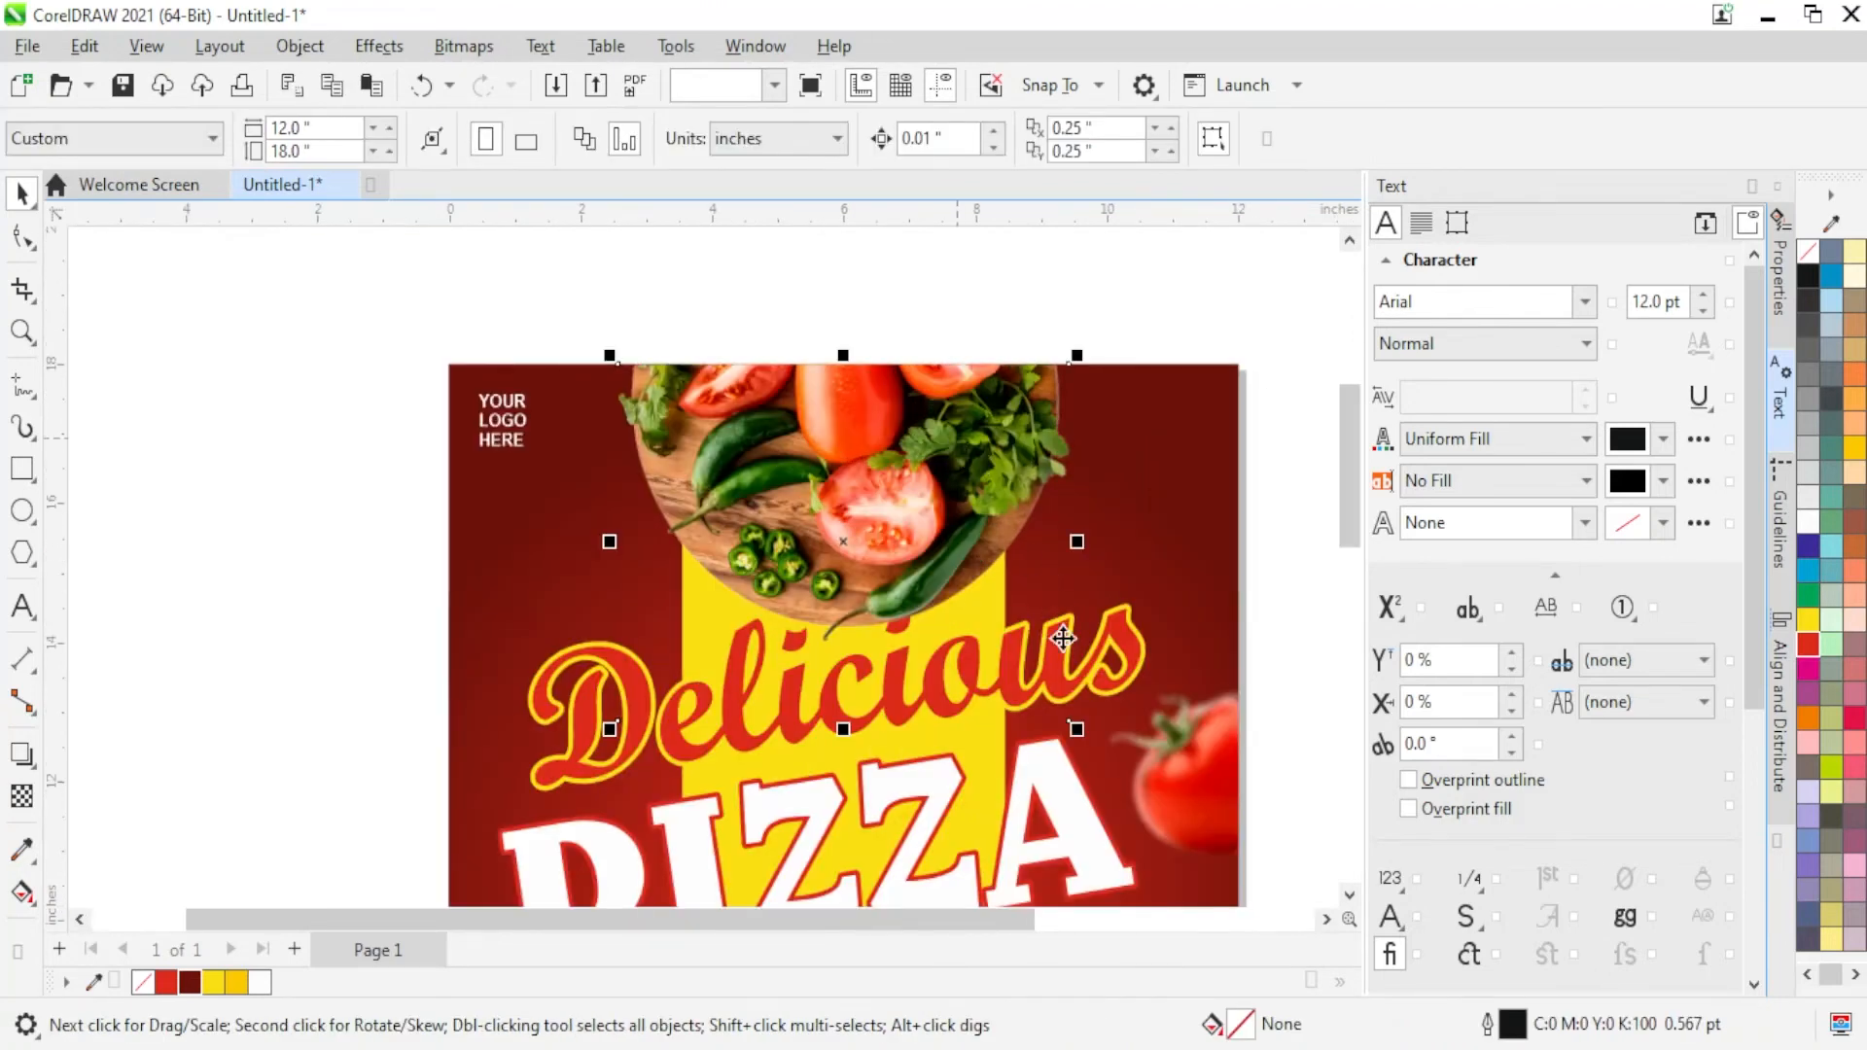
left_click_drag(1077, 730, 1030, 681)
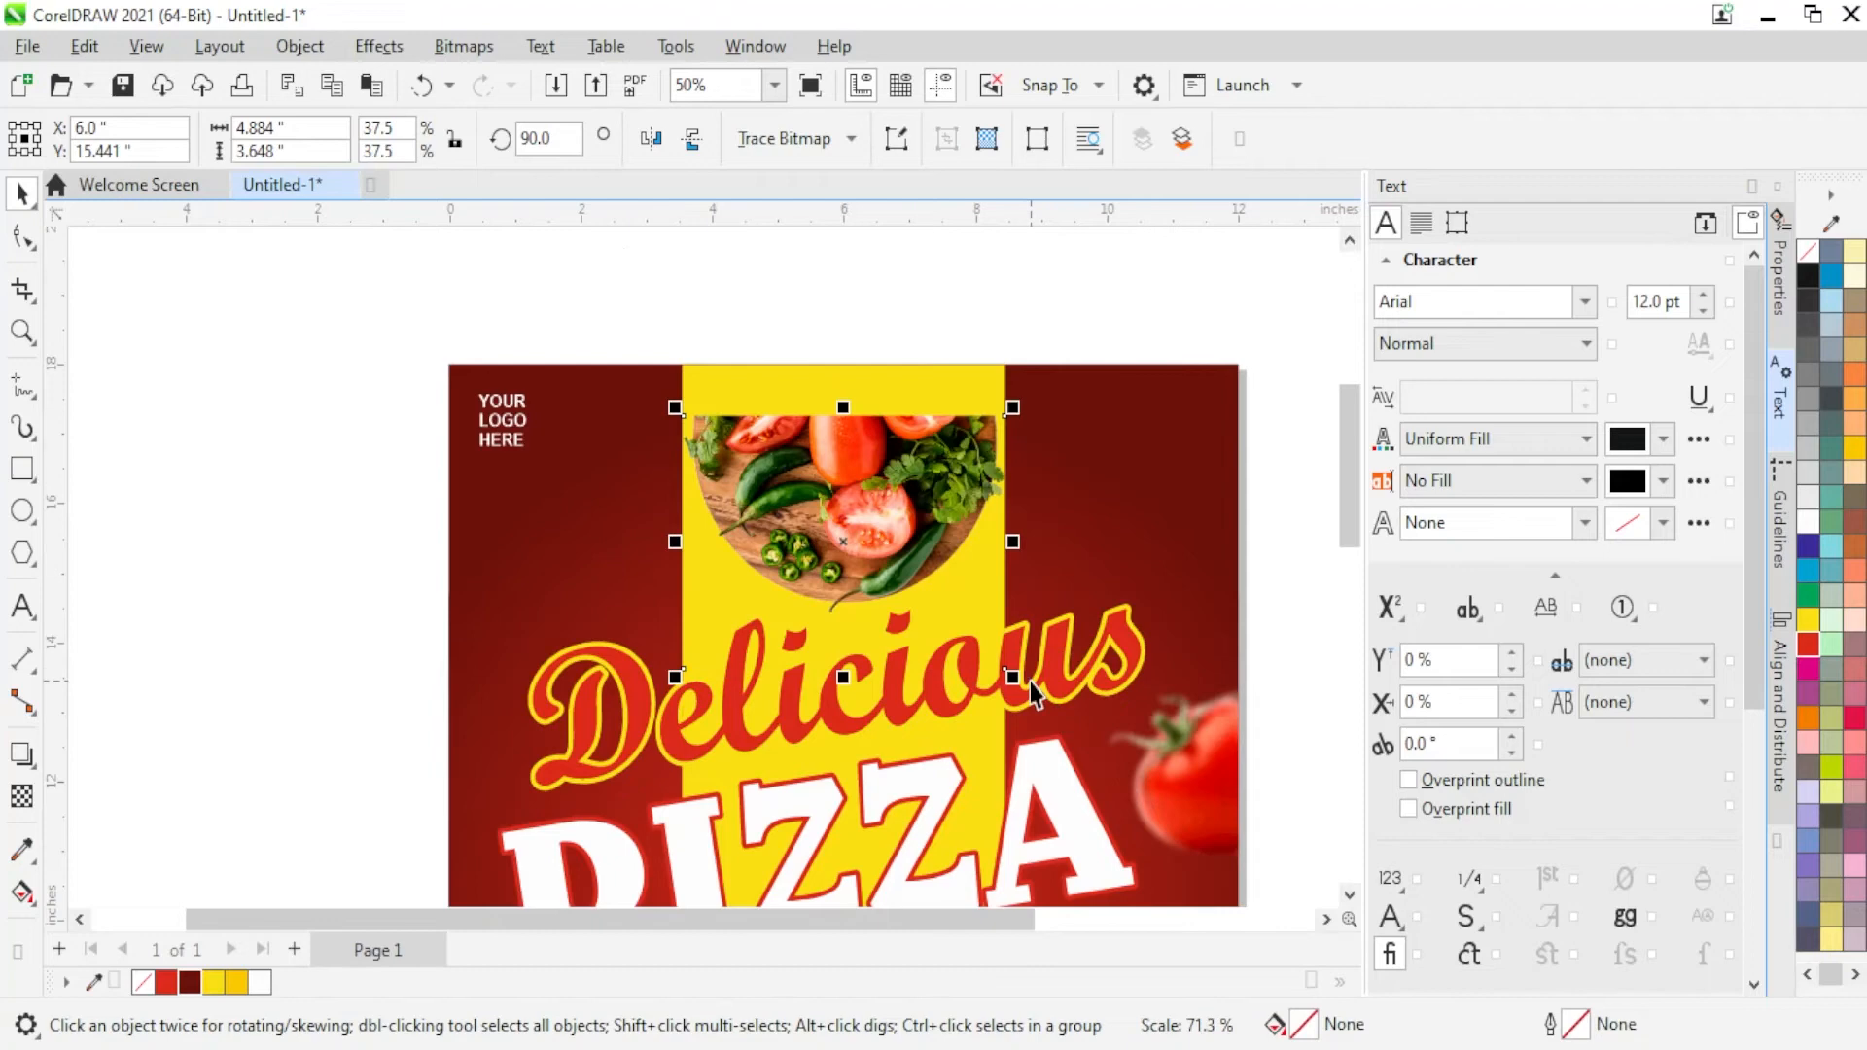
left_click(1050, 450)
key("t")
scroll(801, 331, "down", 4)
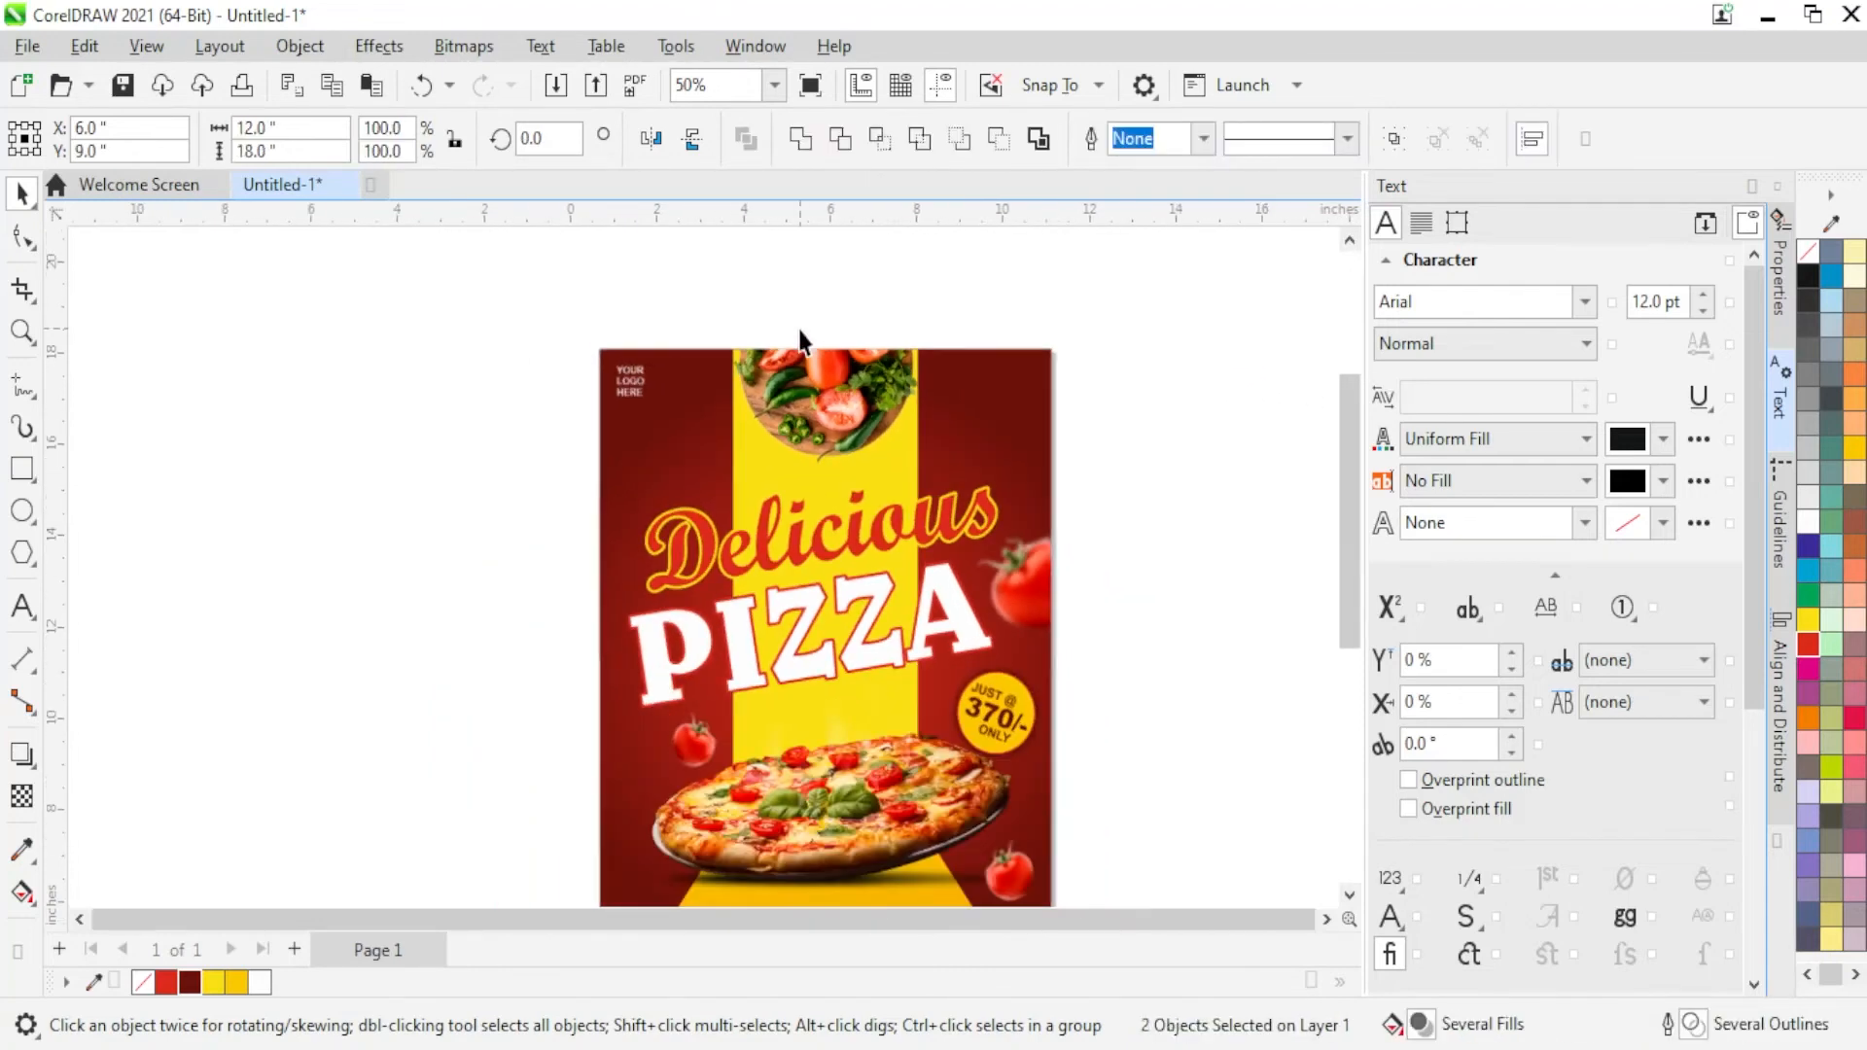
Step: Review the finished red poster as a whole in a full-screen preview
scroll(805, 319, "down", 1)
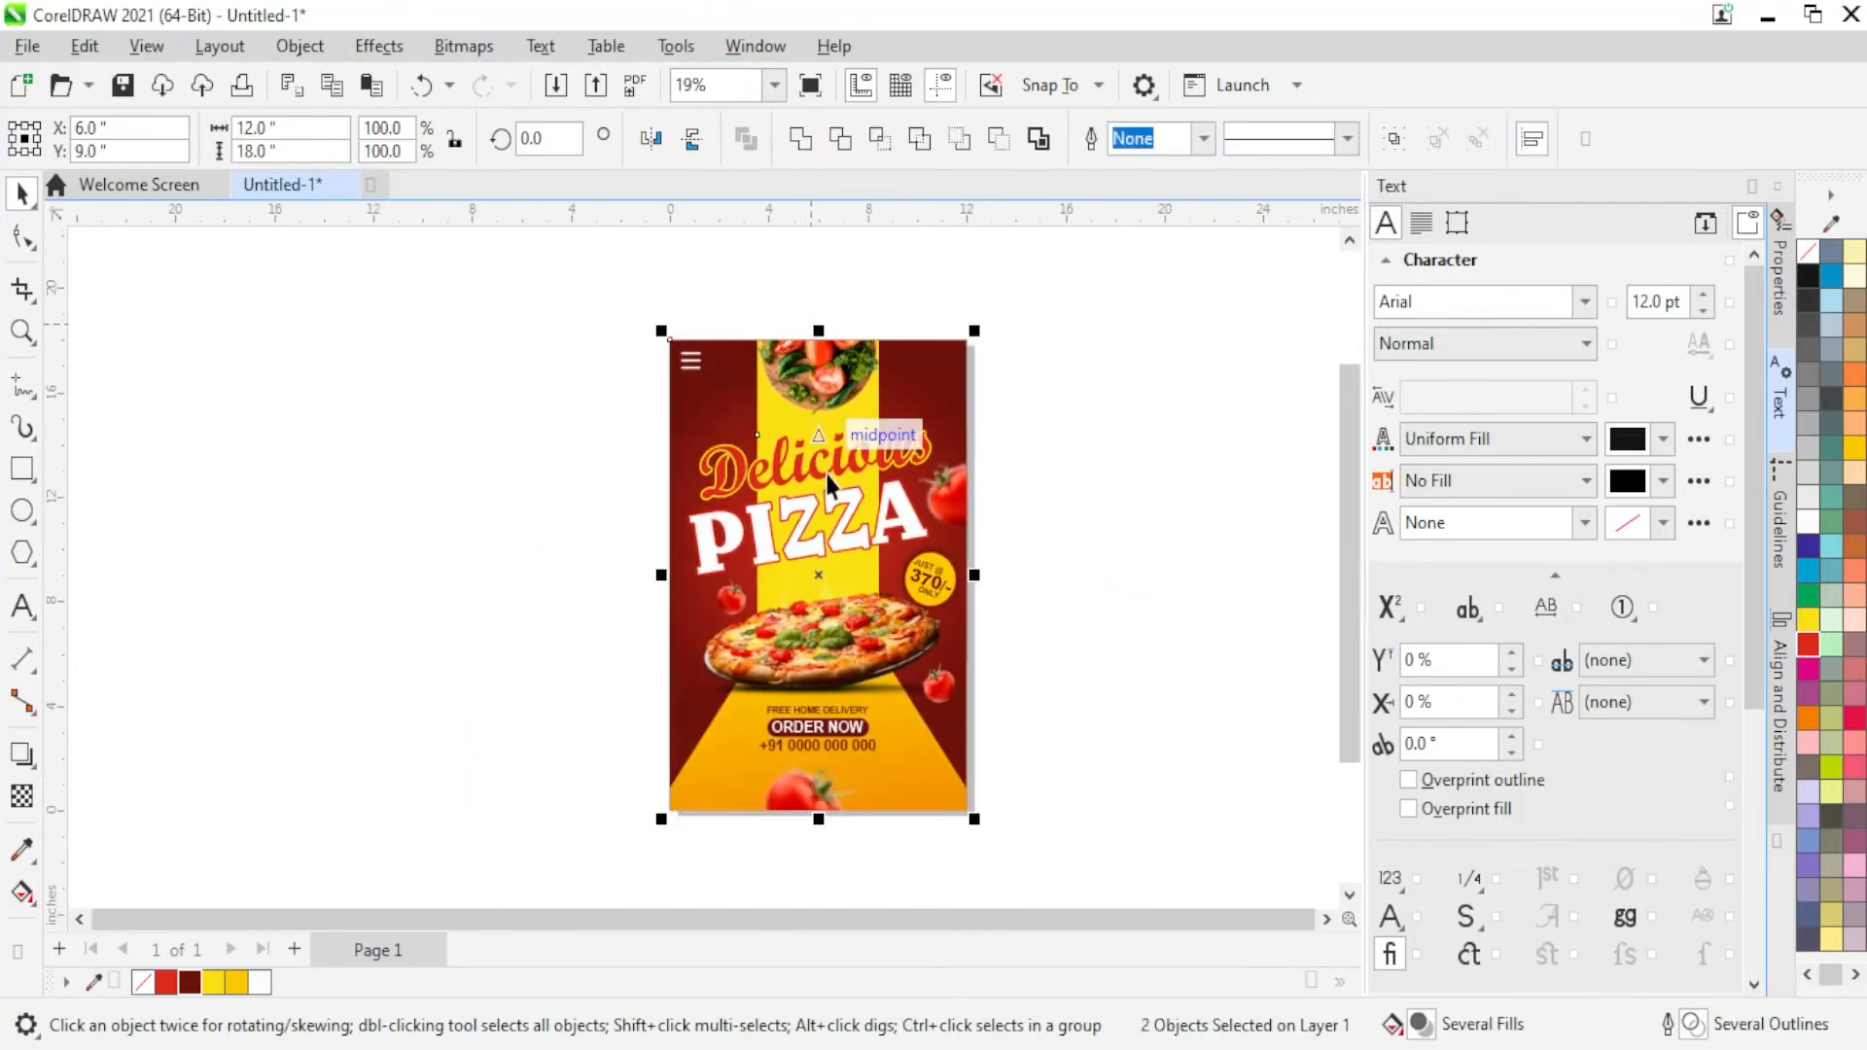
scroll(812, 515, "up", 2)
scroll(712, 334, "down", 2)
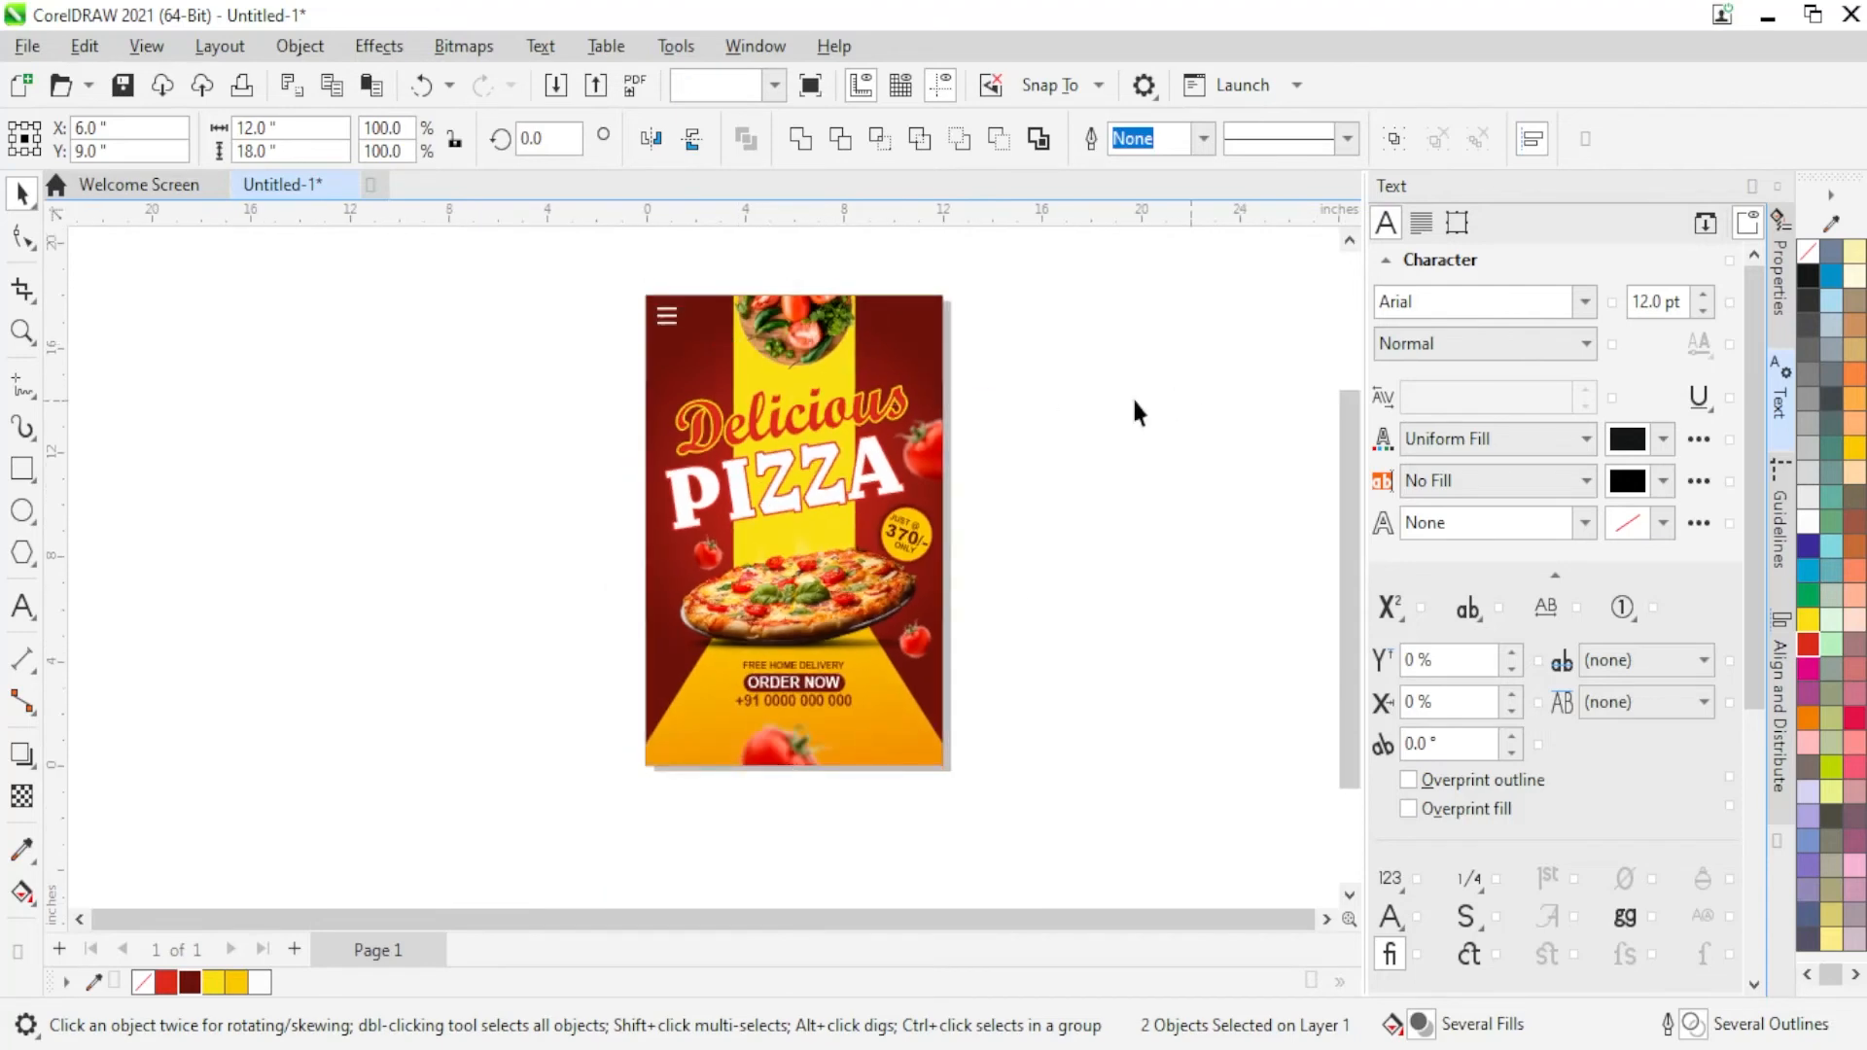
left_click(1038, 317)
scroll(1038, 317, "up", 1)
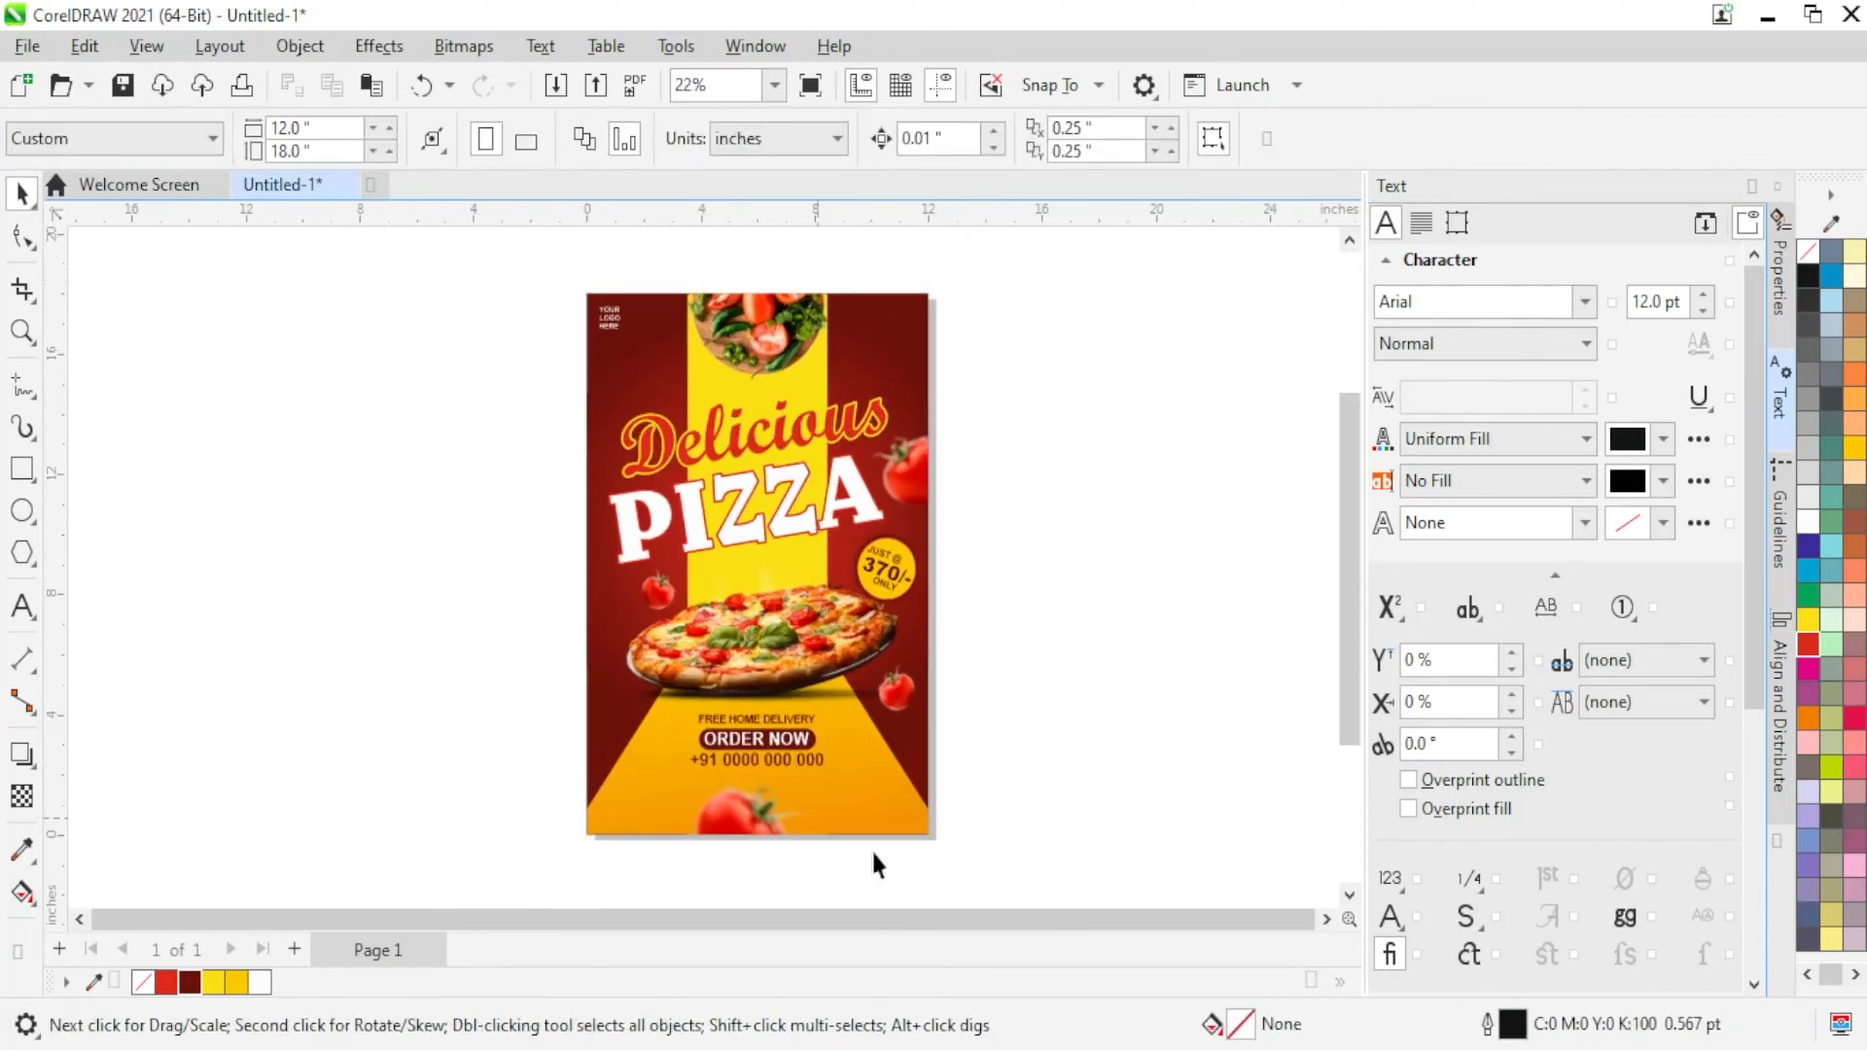
left_click_drag(1128, 867, 1128, 856)
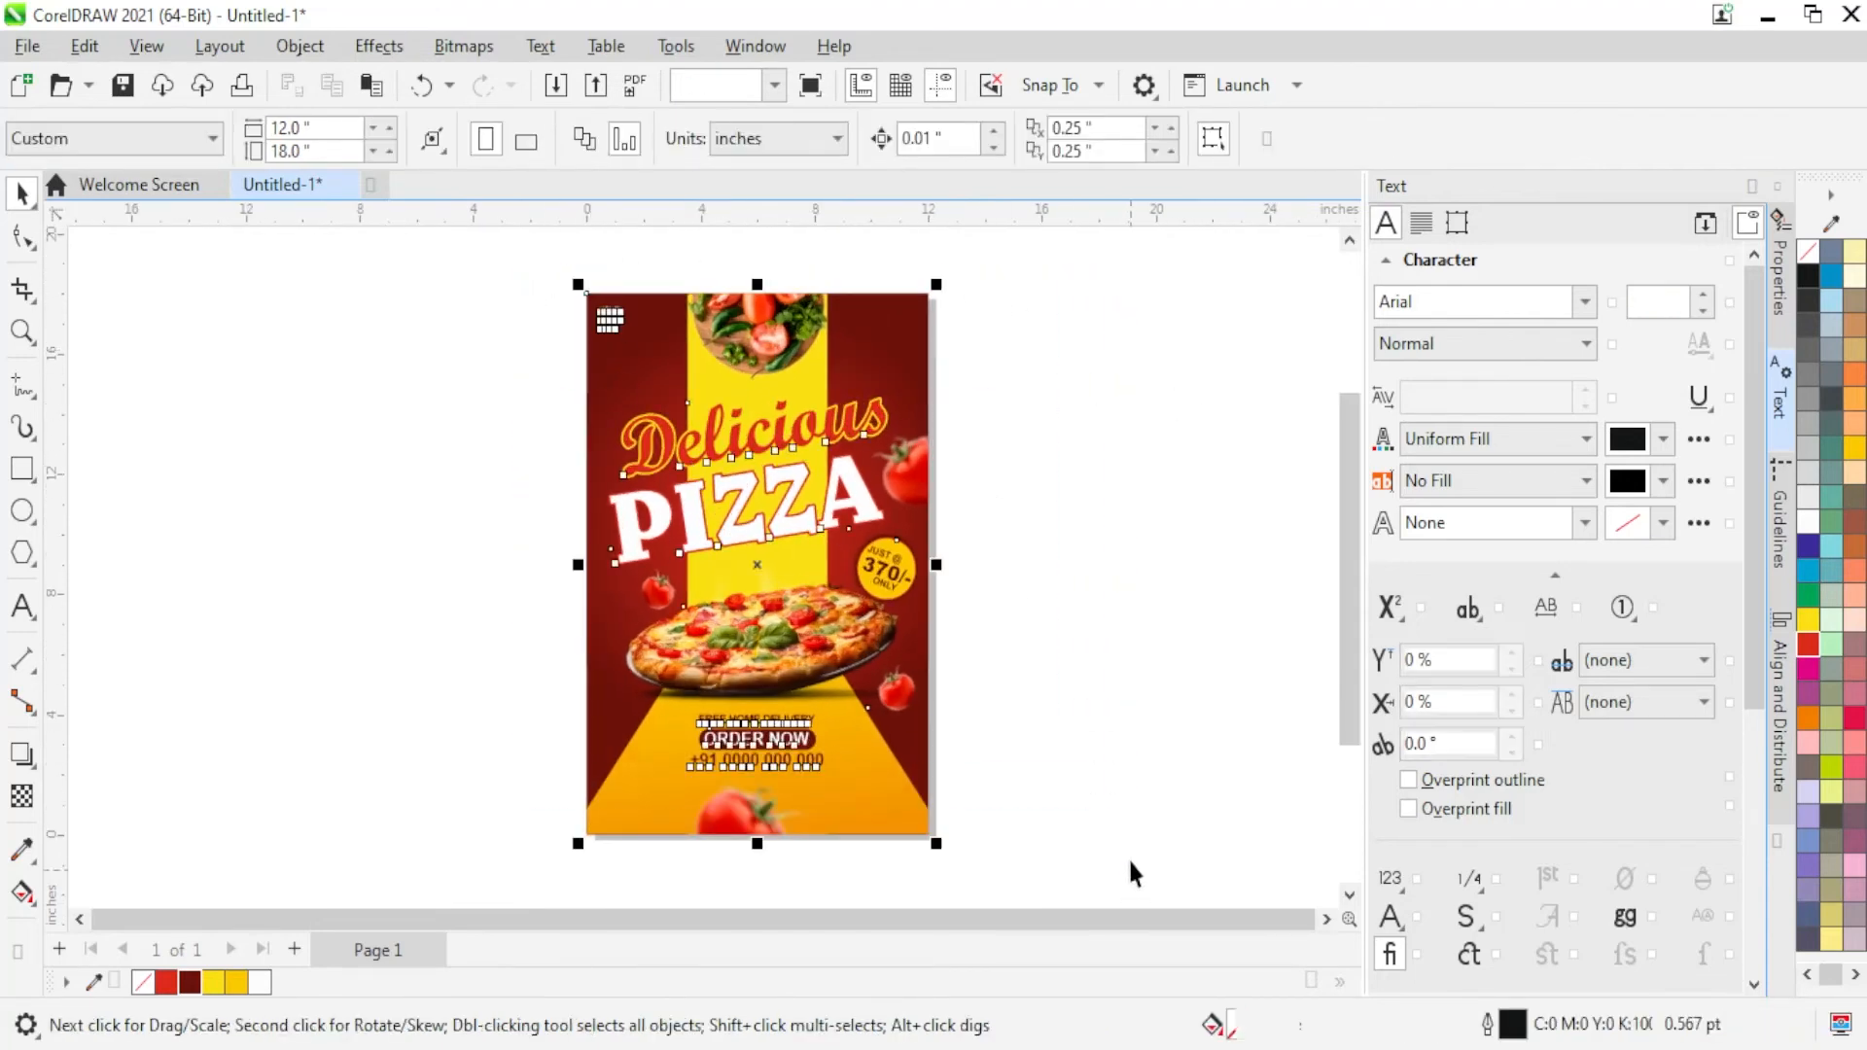
key("F9")
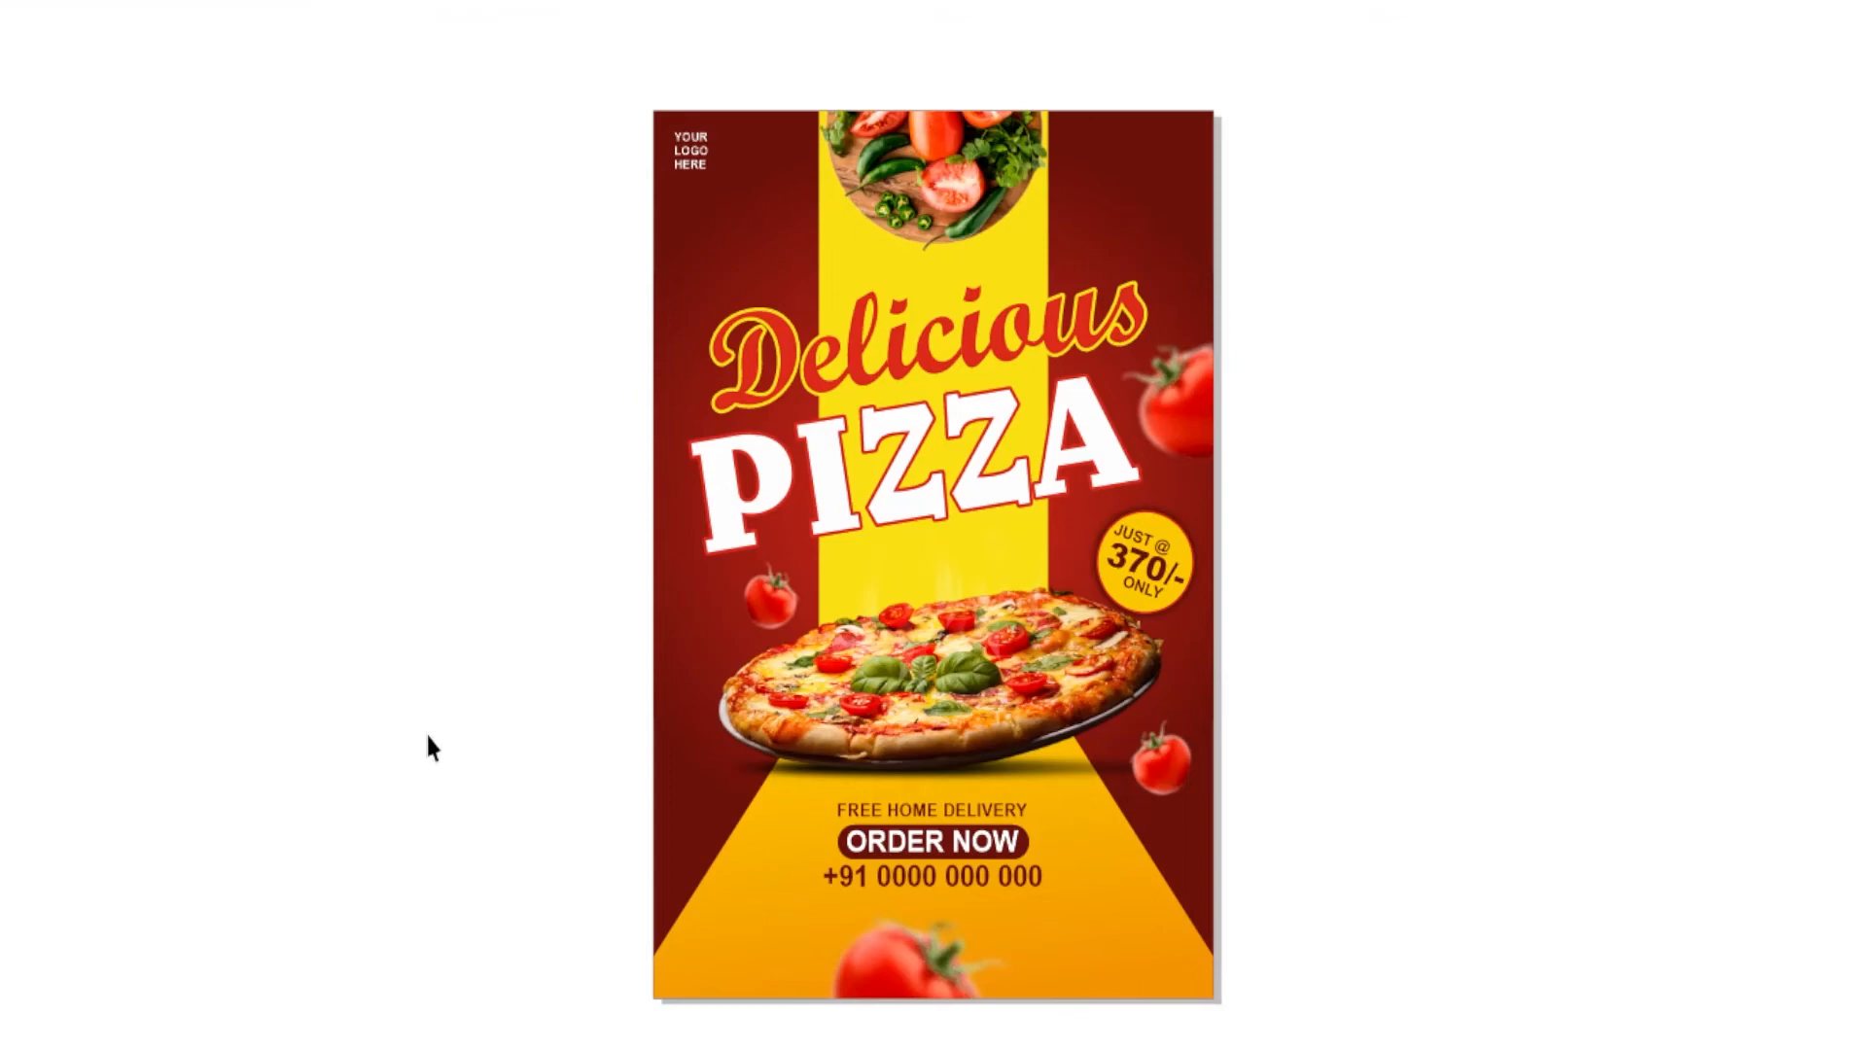
key("F9")
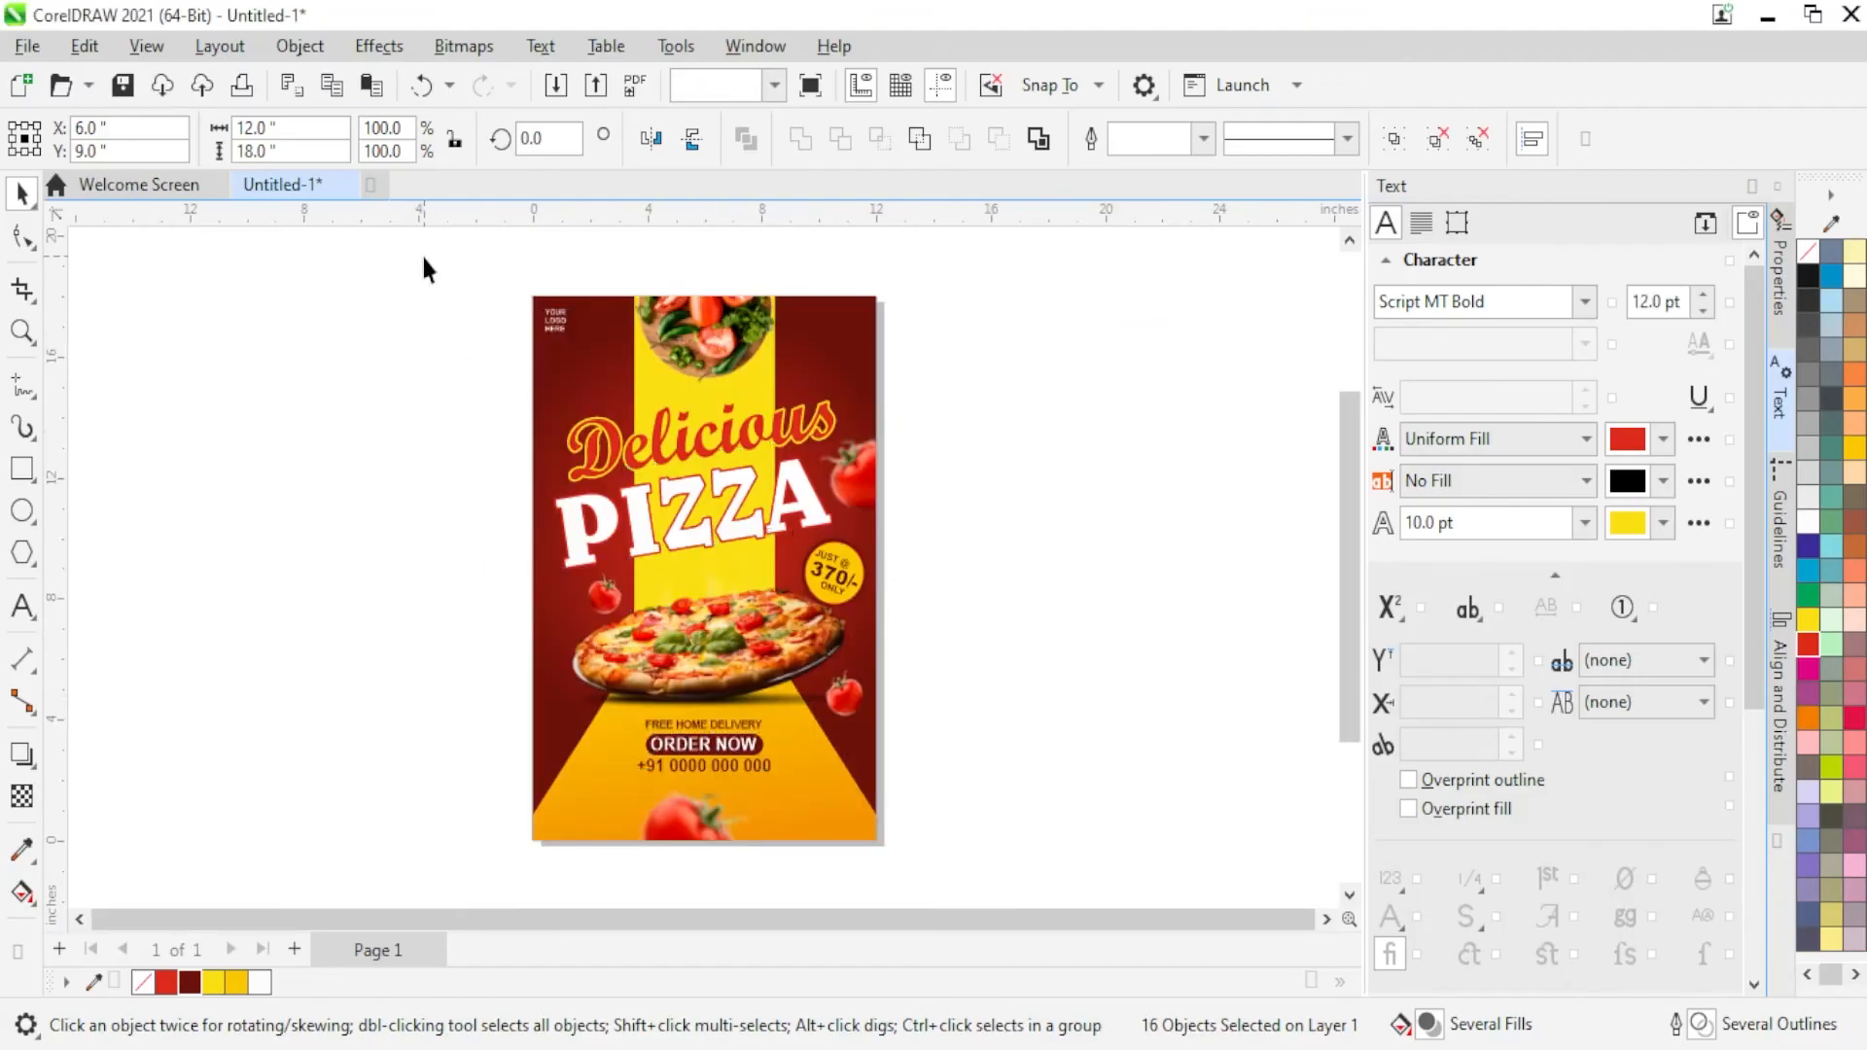
Step: Add a second page containing a copy of the complete poster in the same position
left_click(925, 850)
scroll(953, 875, "down", 1)
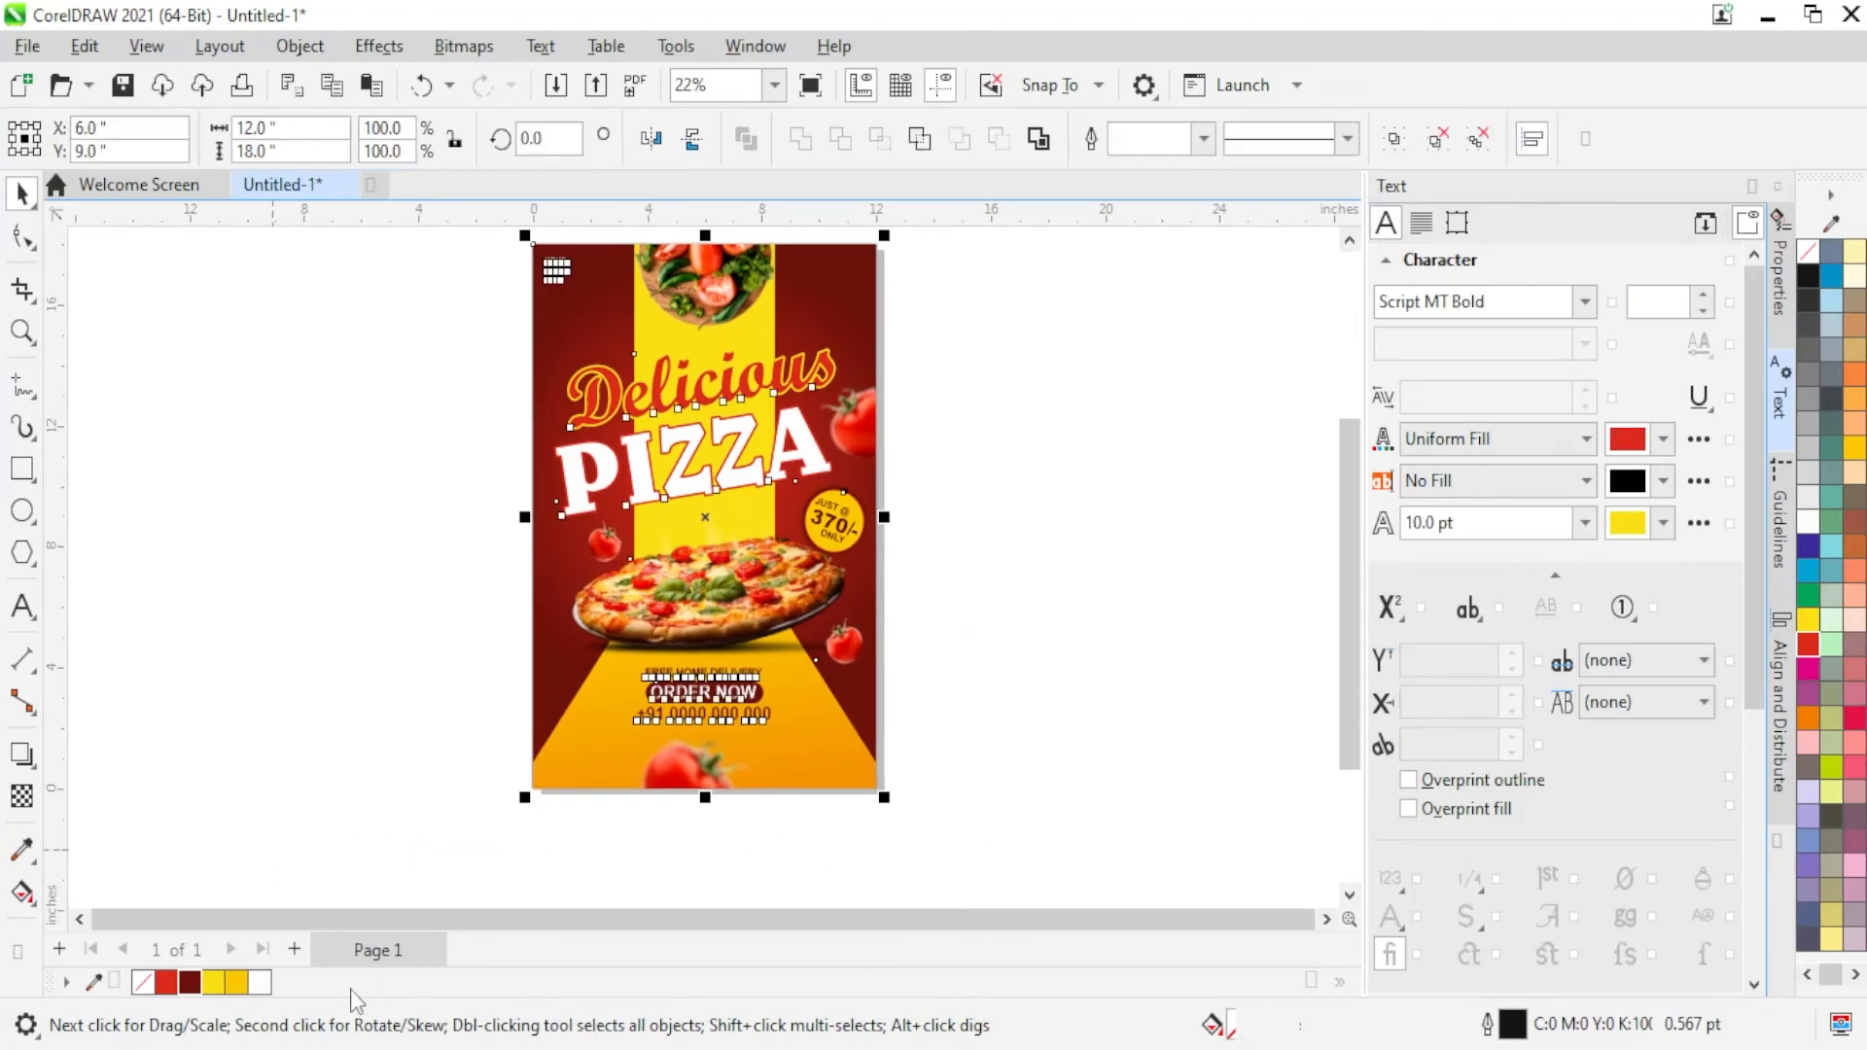
key("Delete")
key("ctrl+z")
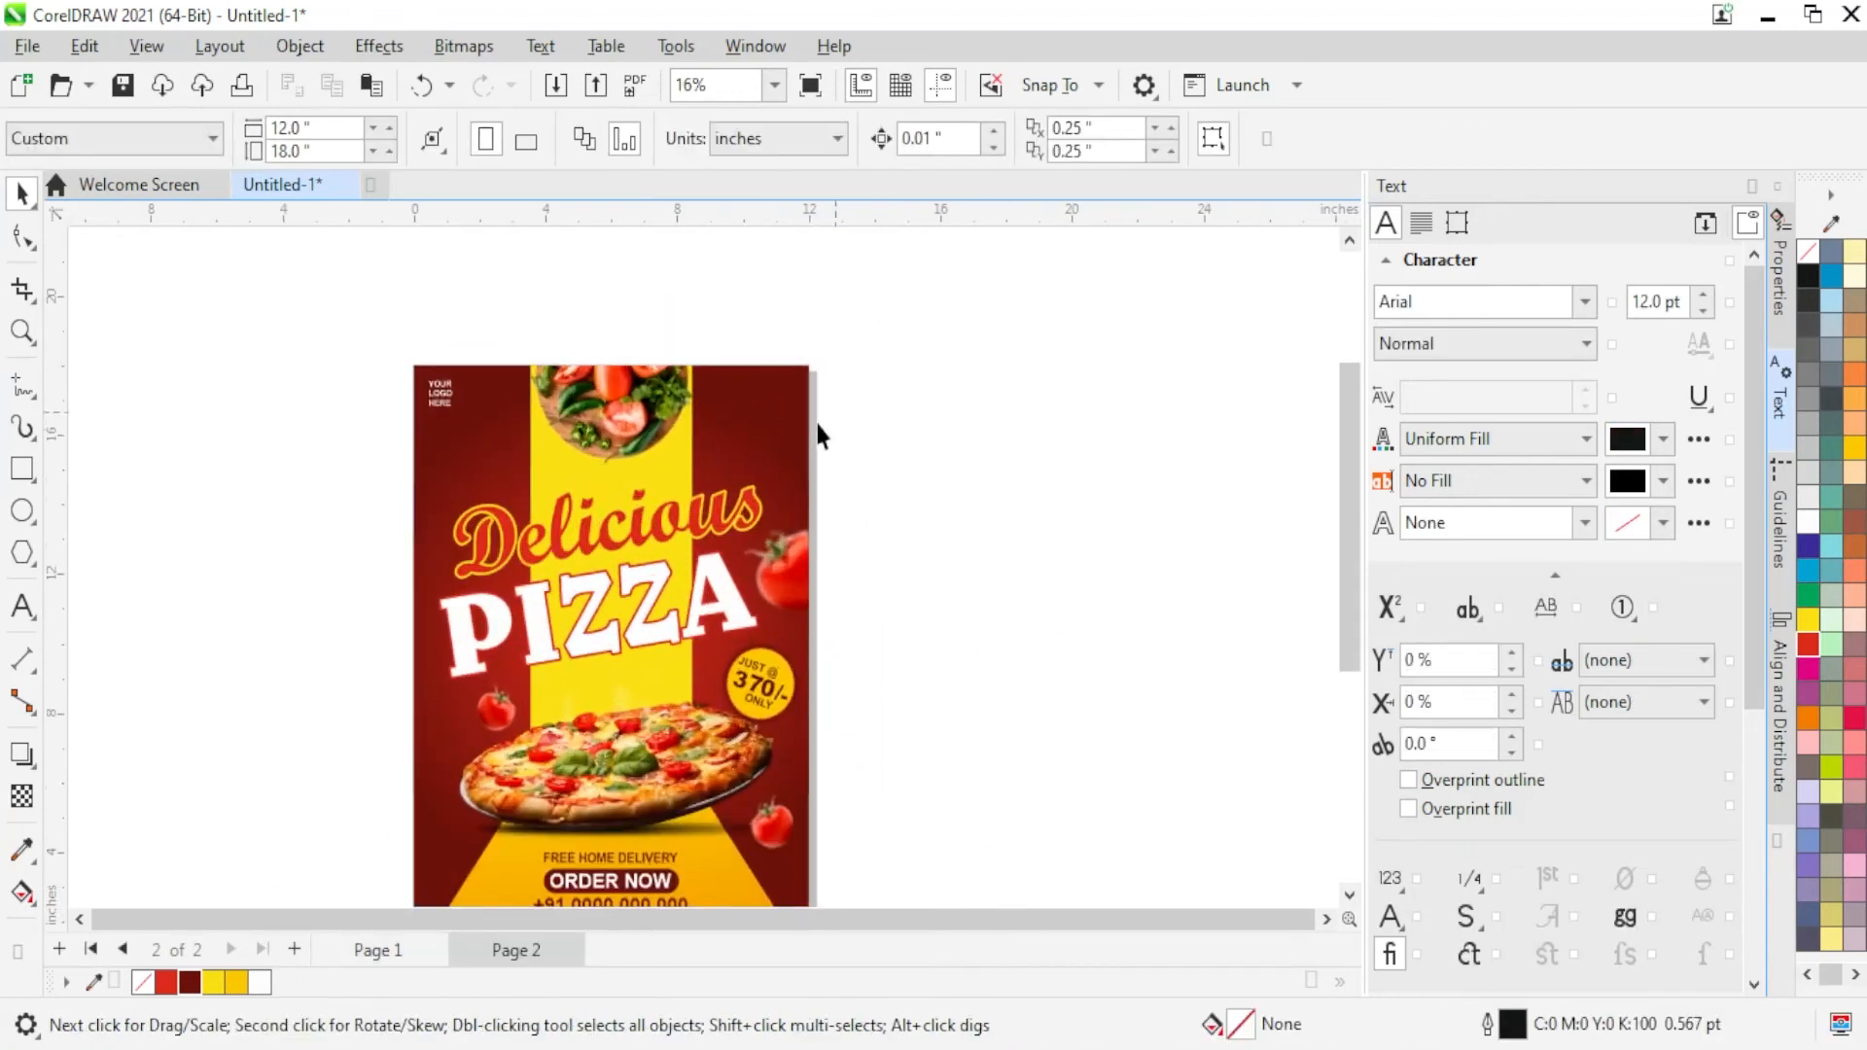
Step: Fill the poster's background rectangle on page 2 with black (C0 M0 Y0 K100)
left_click(807, 429)
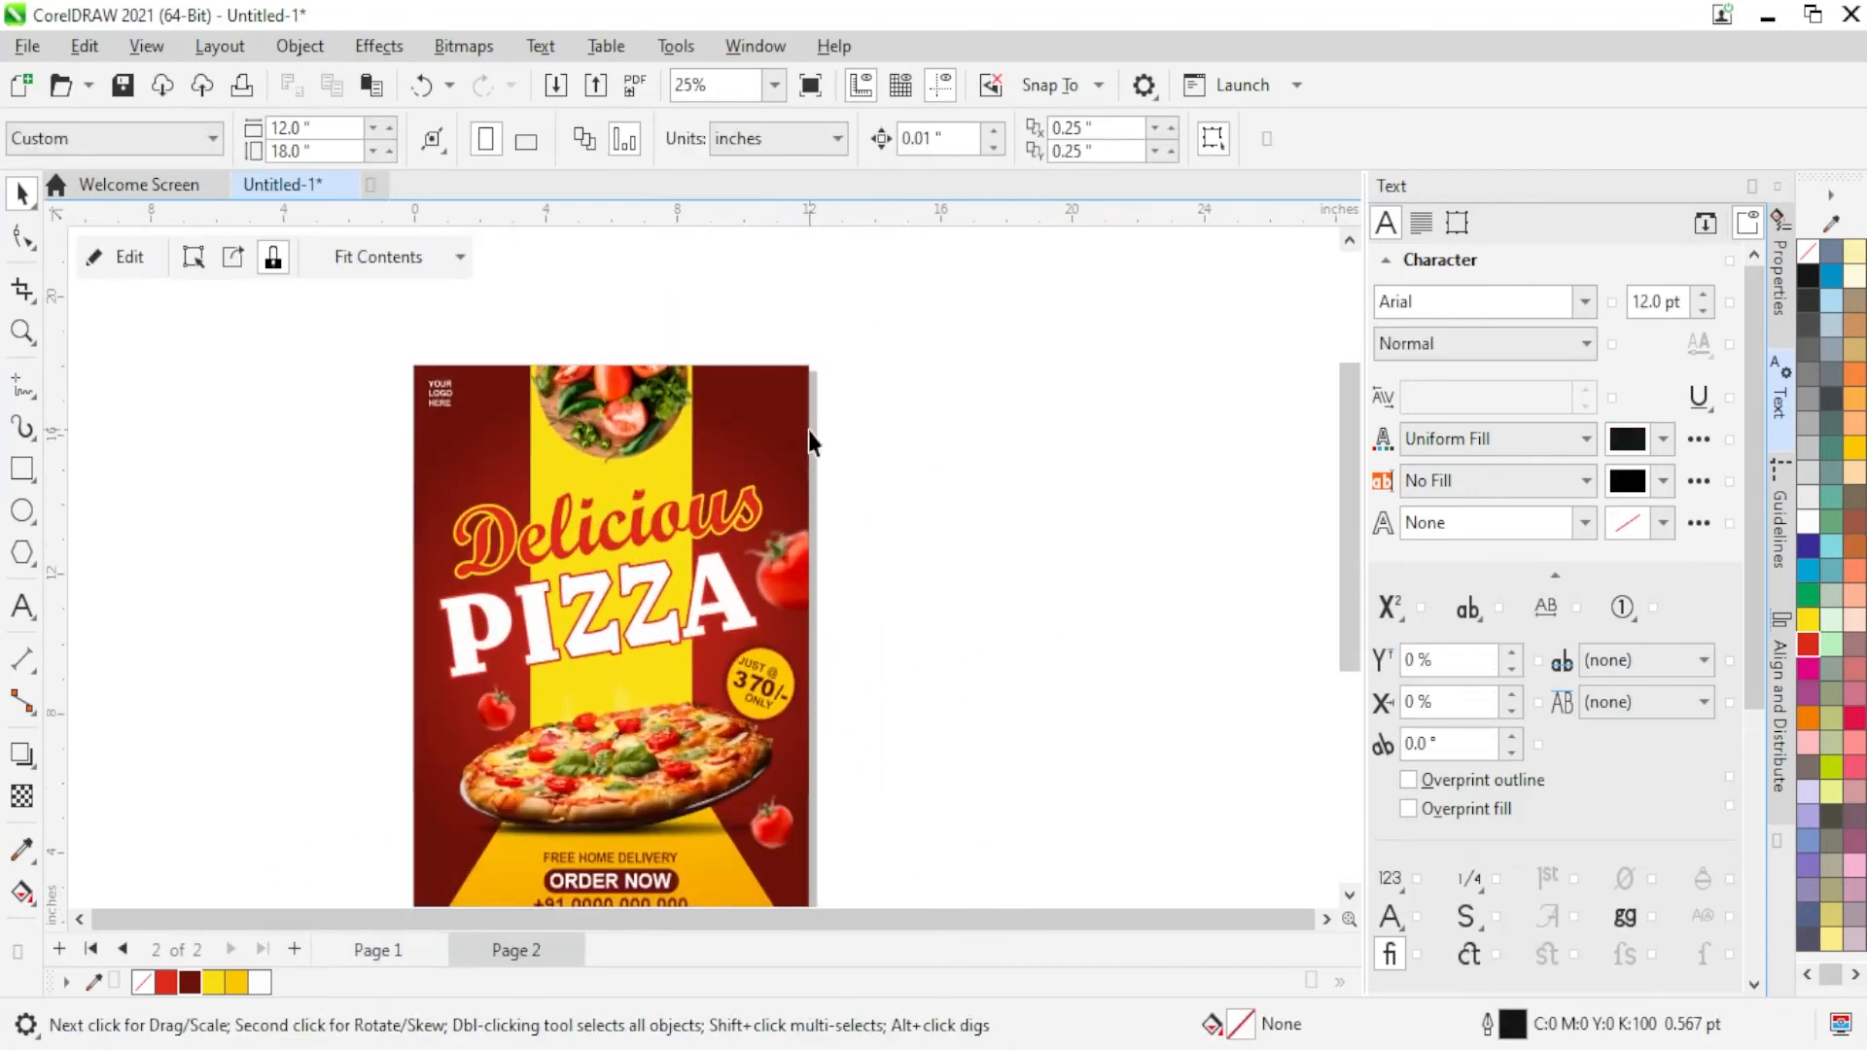
scroll(1062, 451, "down", 2)
left_click(1809, 280)
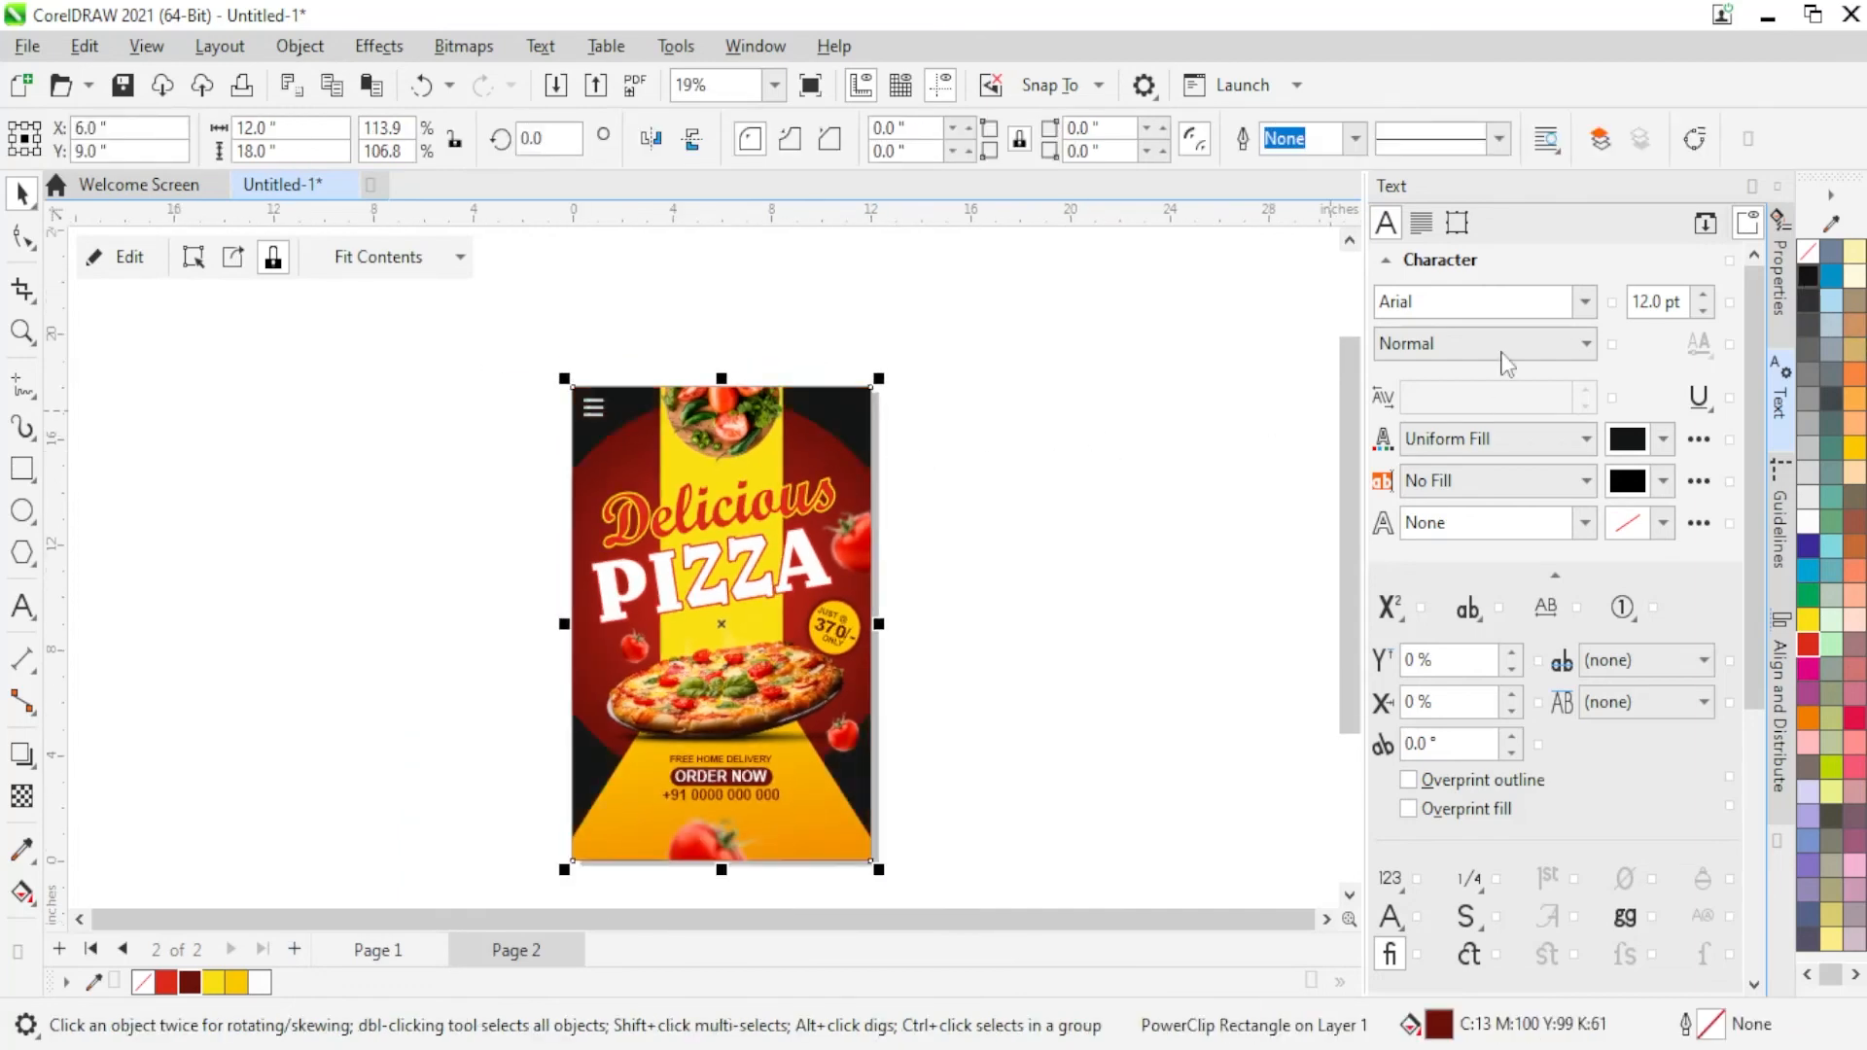
left_click(1024, 397)
Step: Open the background's PowerClip contents for editing and change the outer colour of the large ellipse's fountain fill to black
left_click(834, 444)
right_click(834, 443)
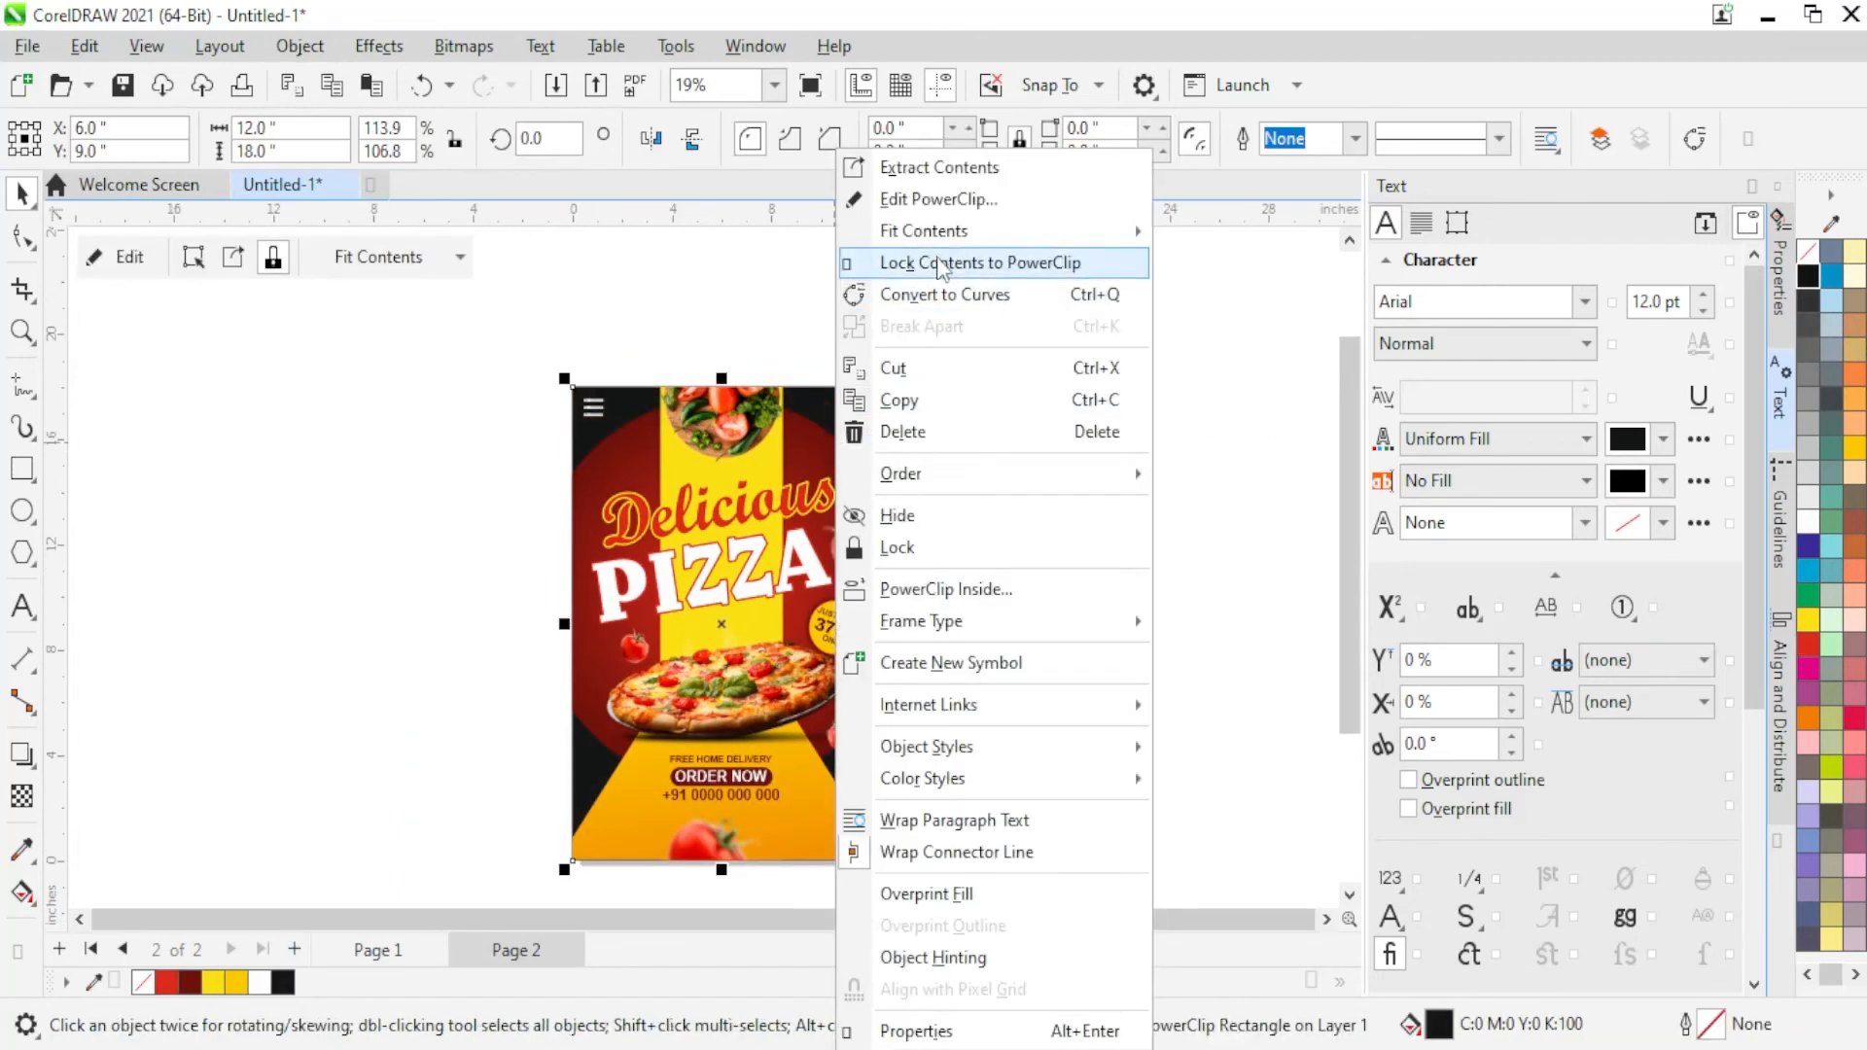
left_click(948, 195)
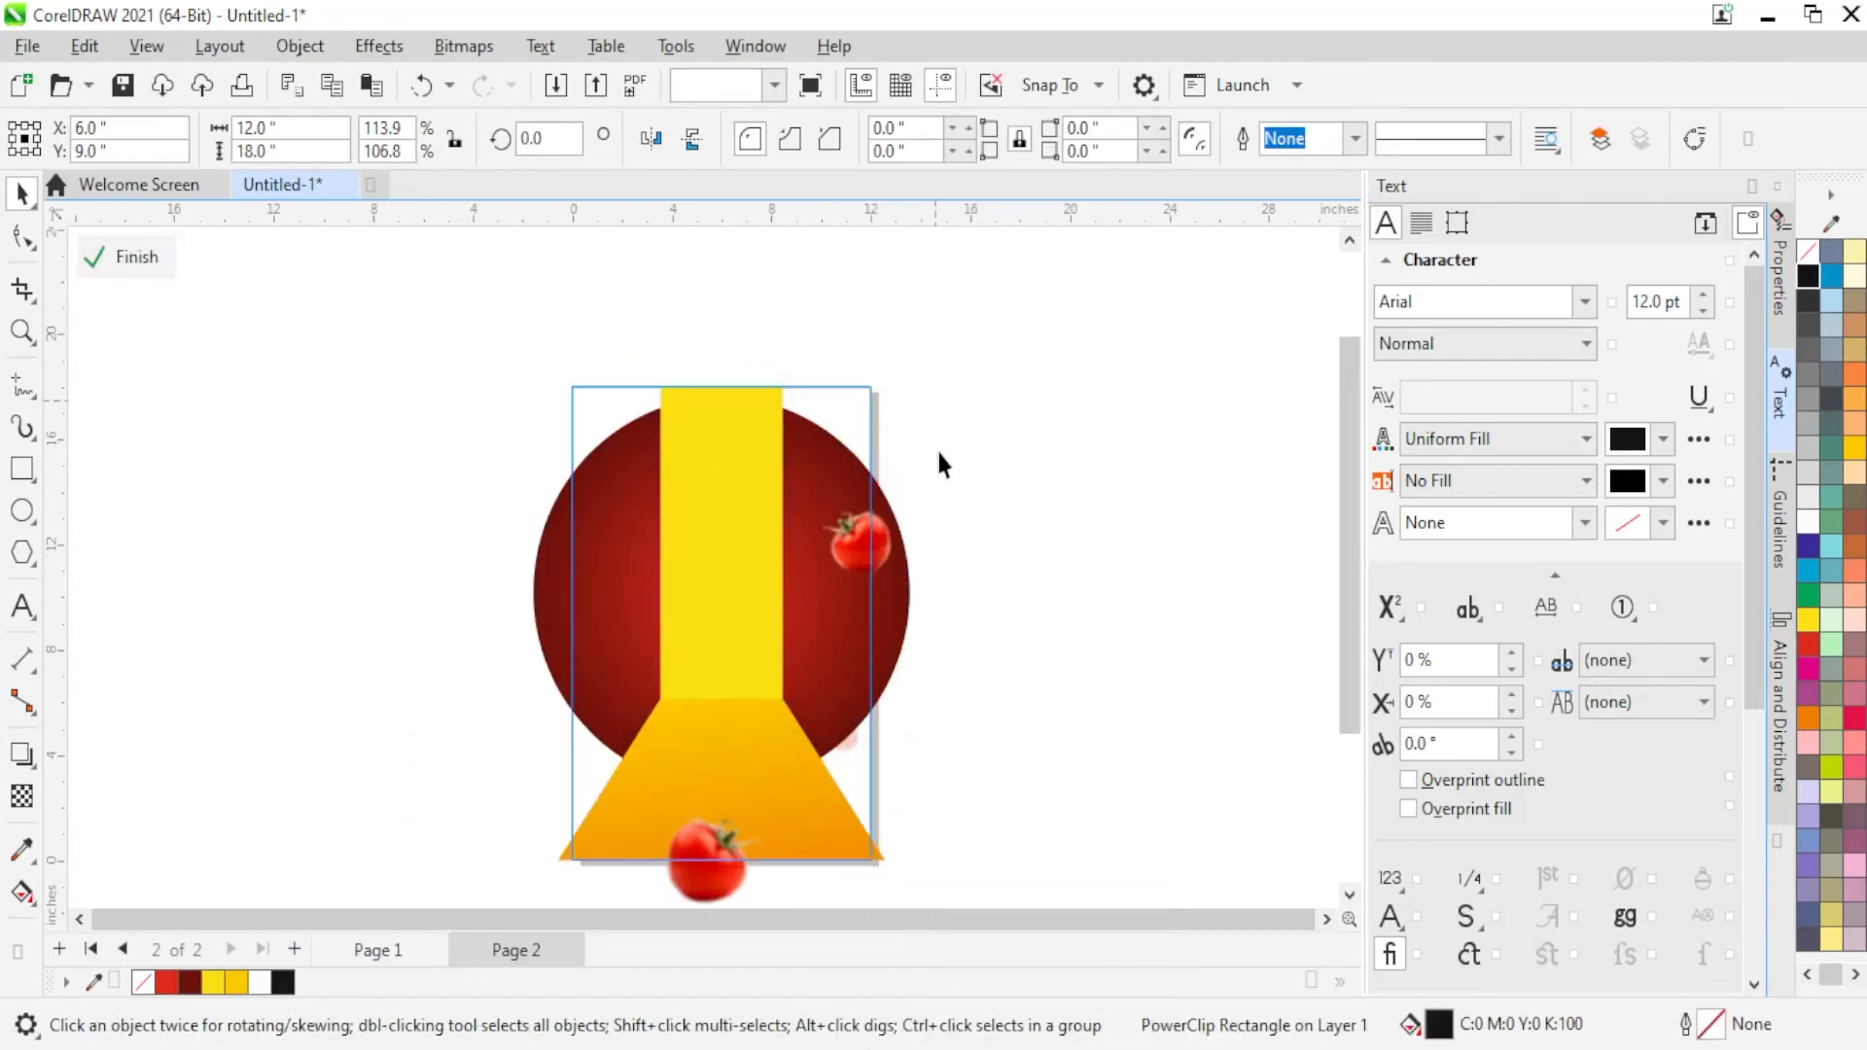
left_click(900, 604)
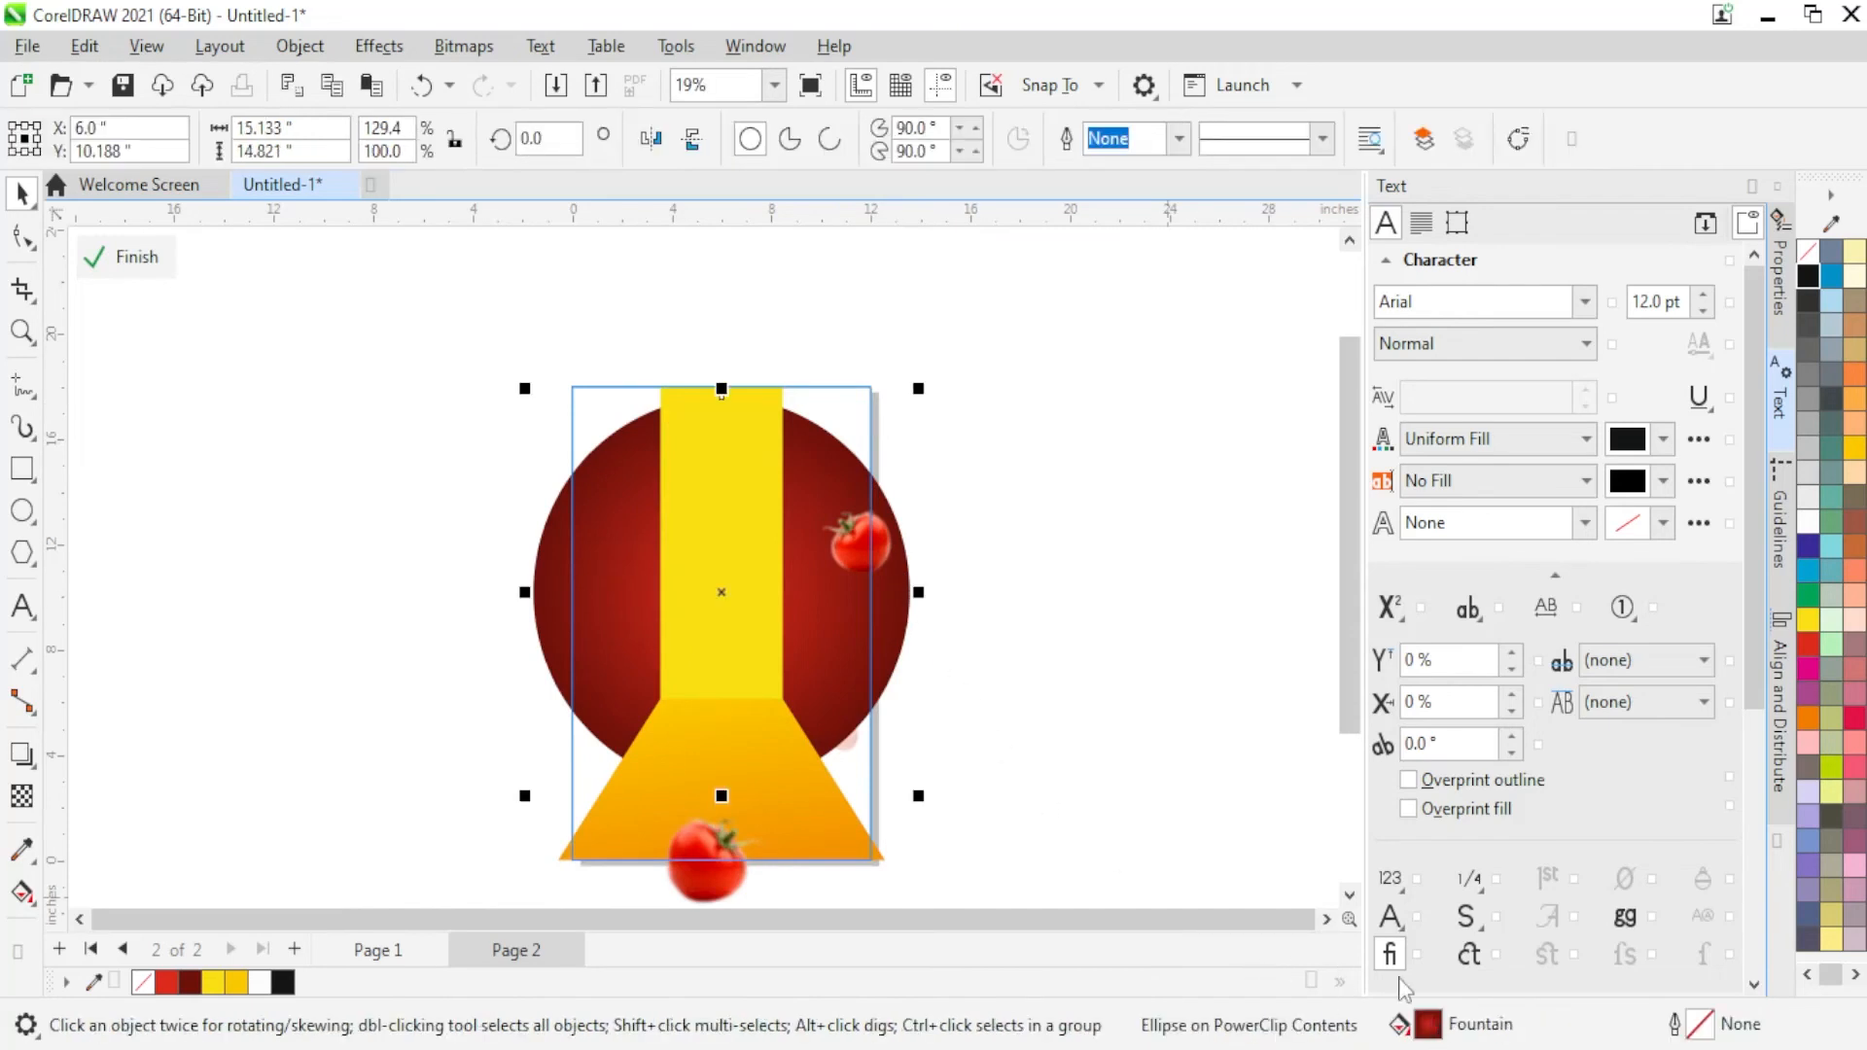
double_click(1427, 1024)
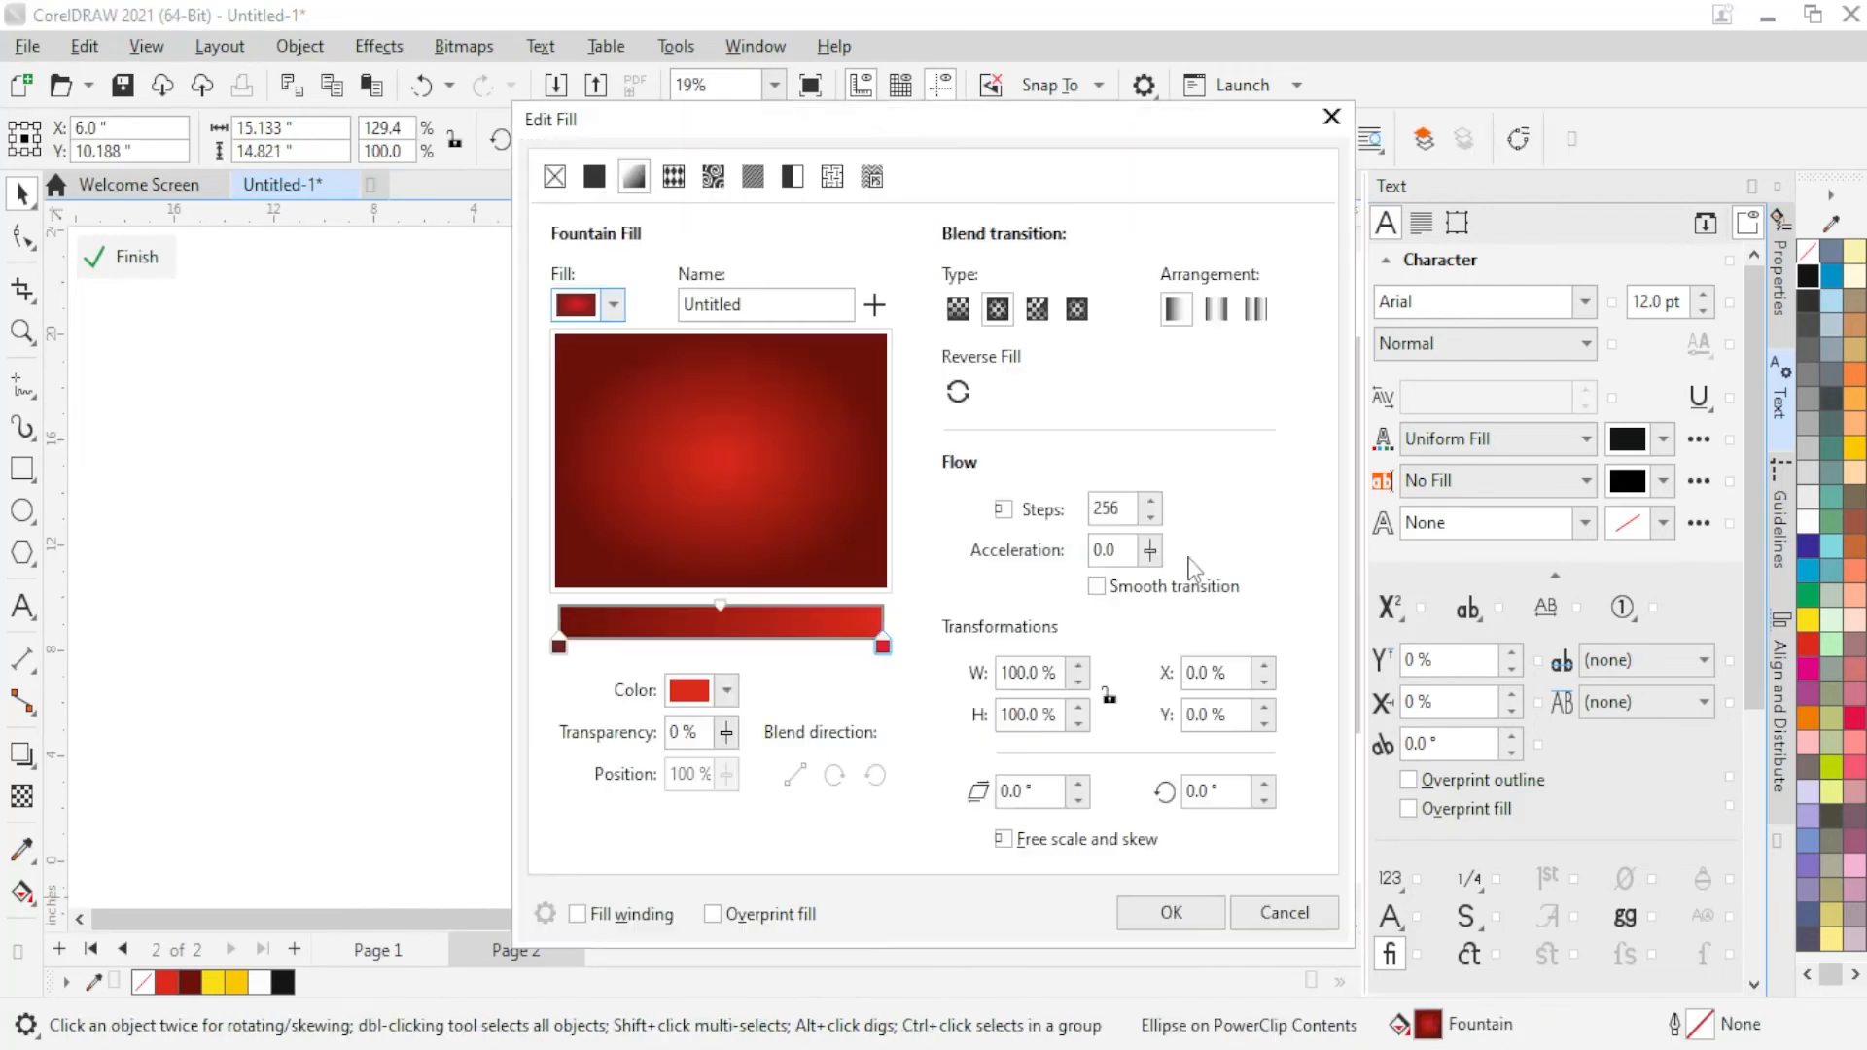
left_click(560, 648)
left_click(728, 691)
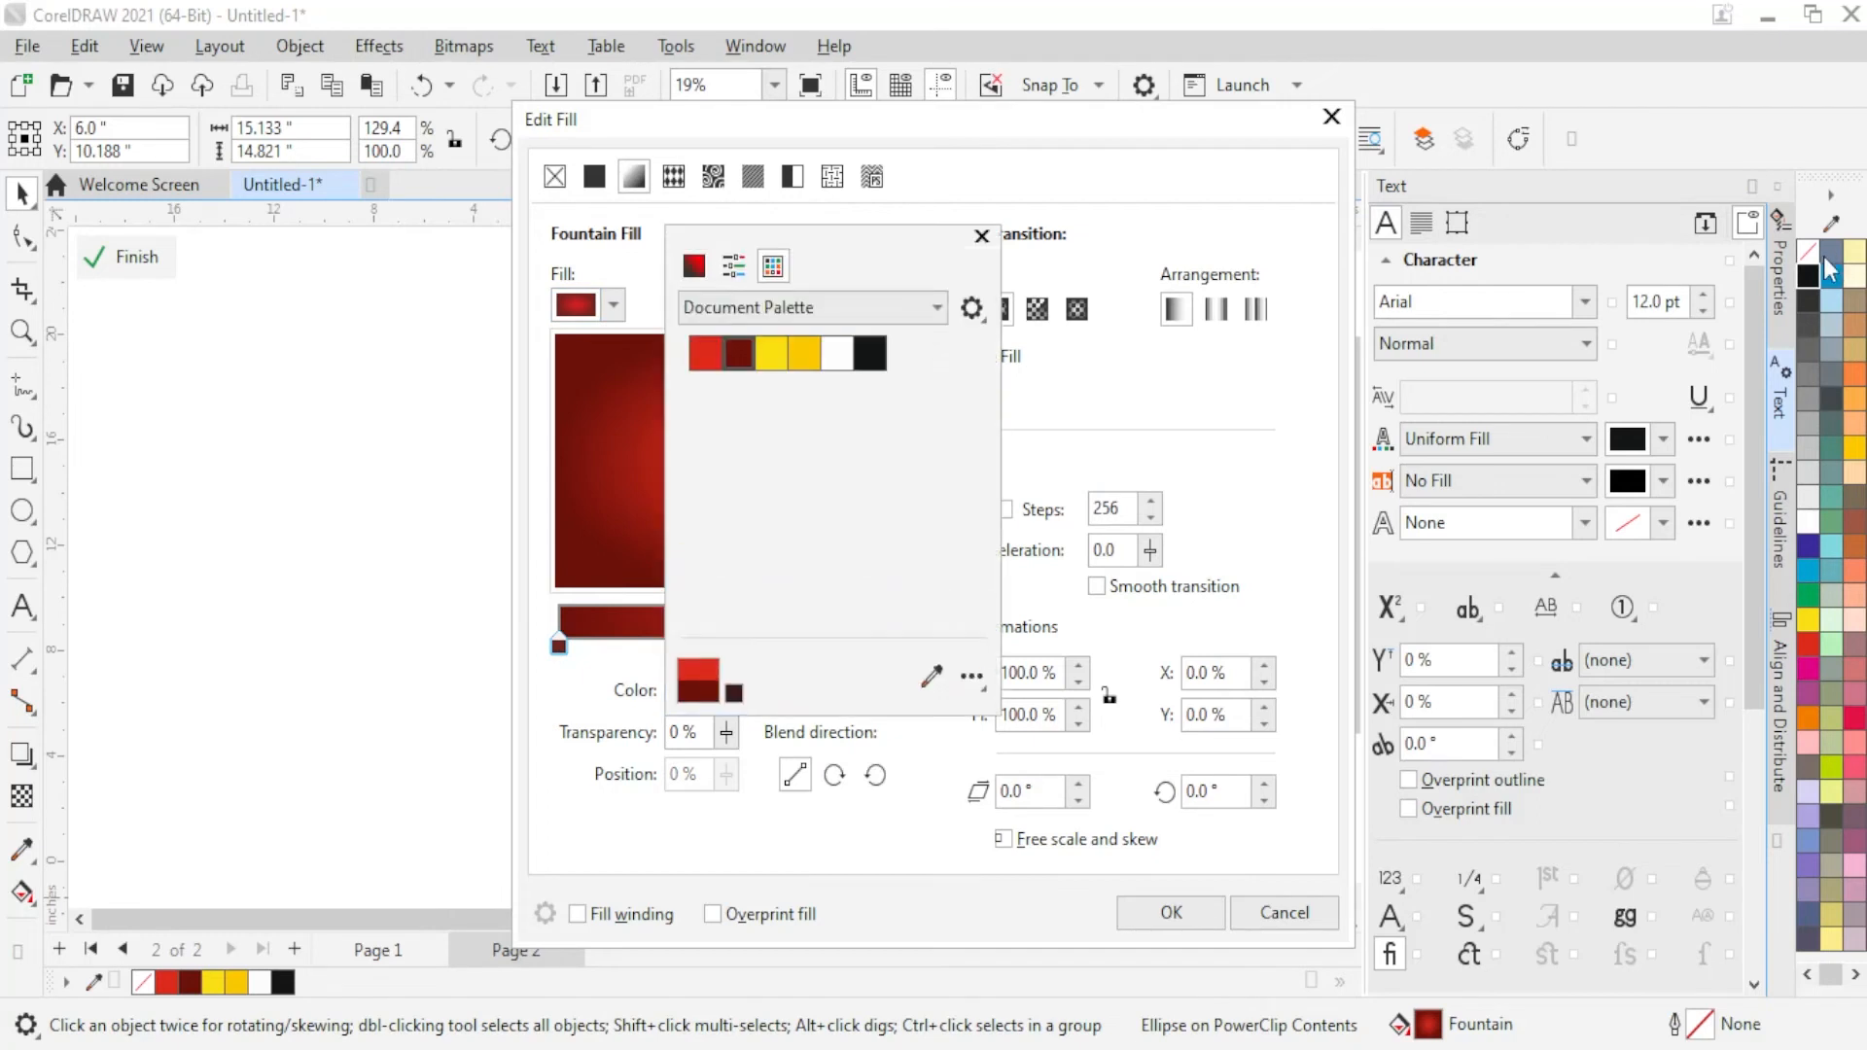
left_click(868, 360)
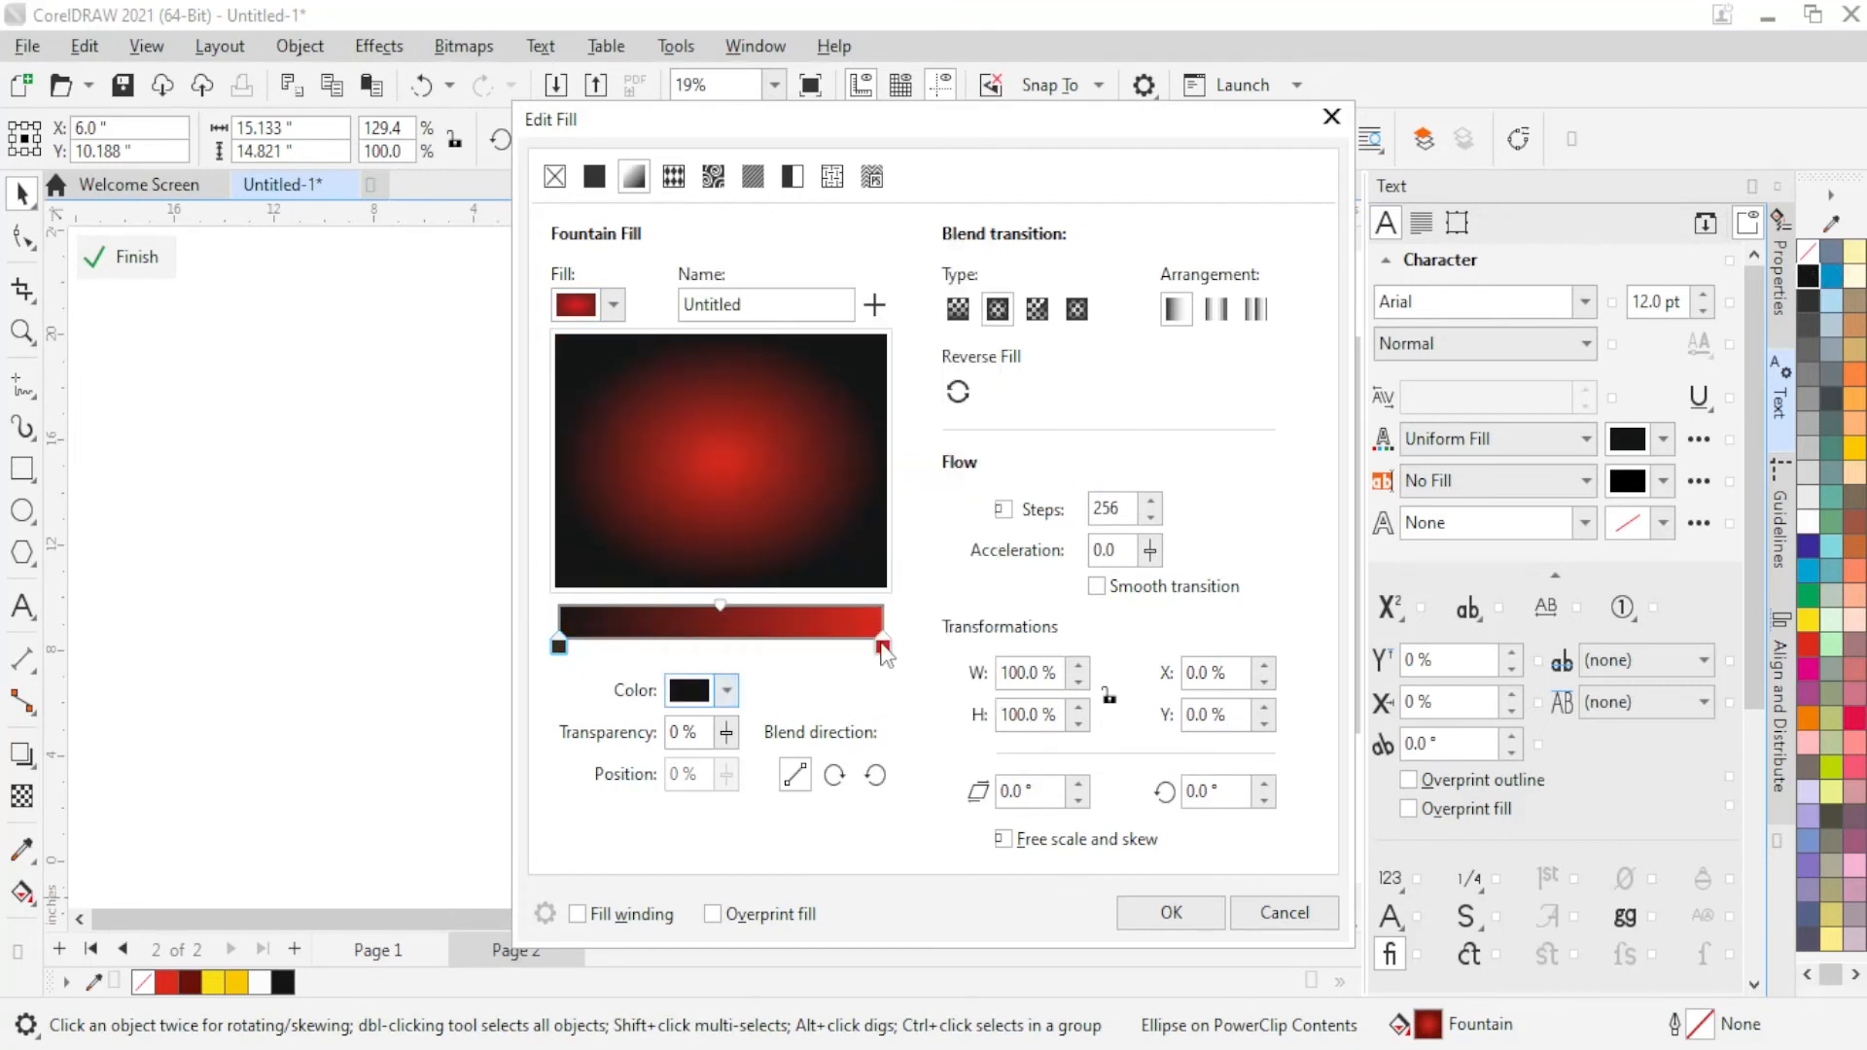
Step: Set the centre colour of the ellipse's fountain fill to dark grey C57 M47 Y46 K39 and apply the fill
left_click_drag(876, 141, 1251, 119)
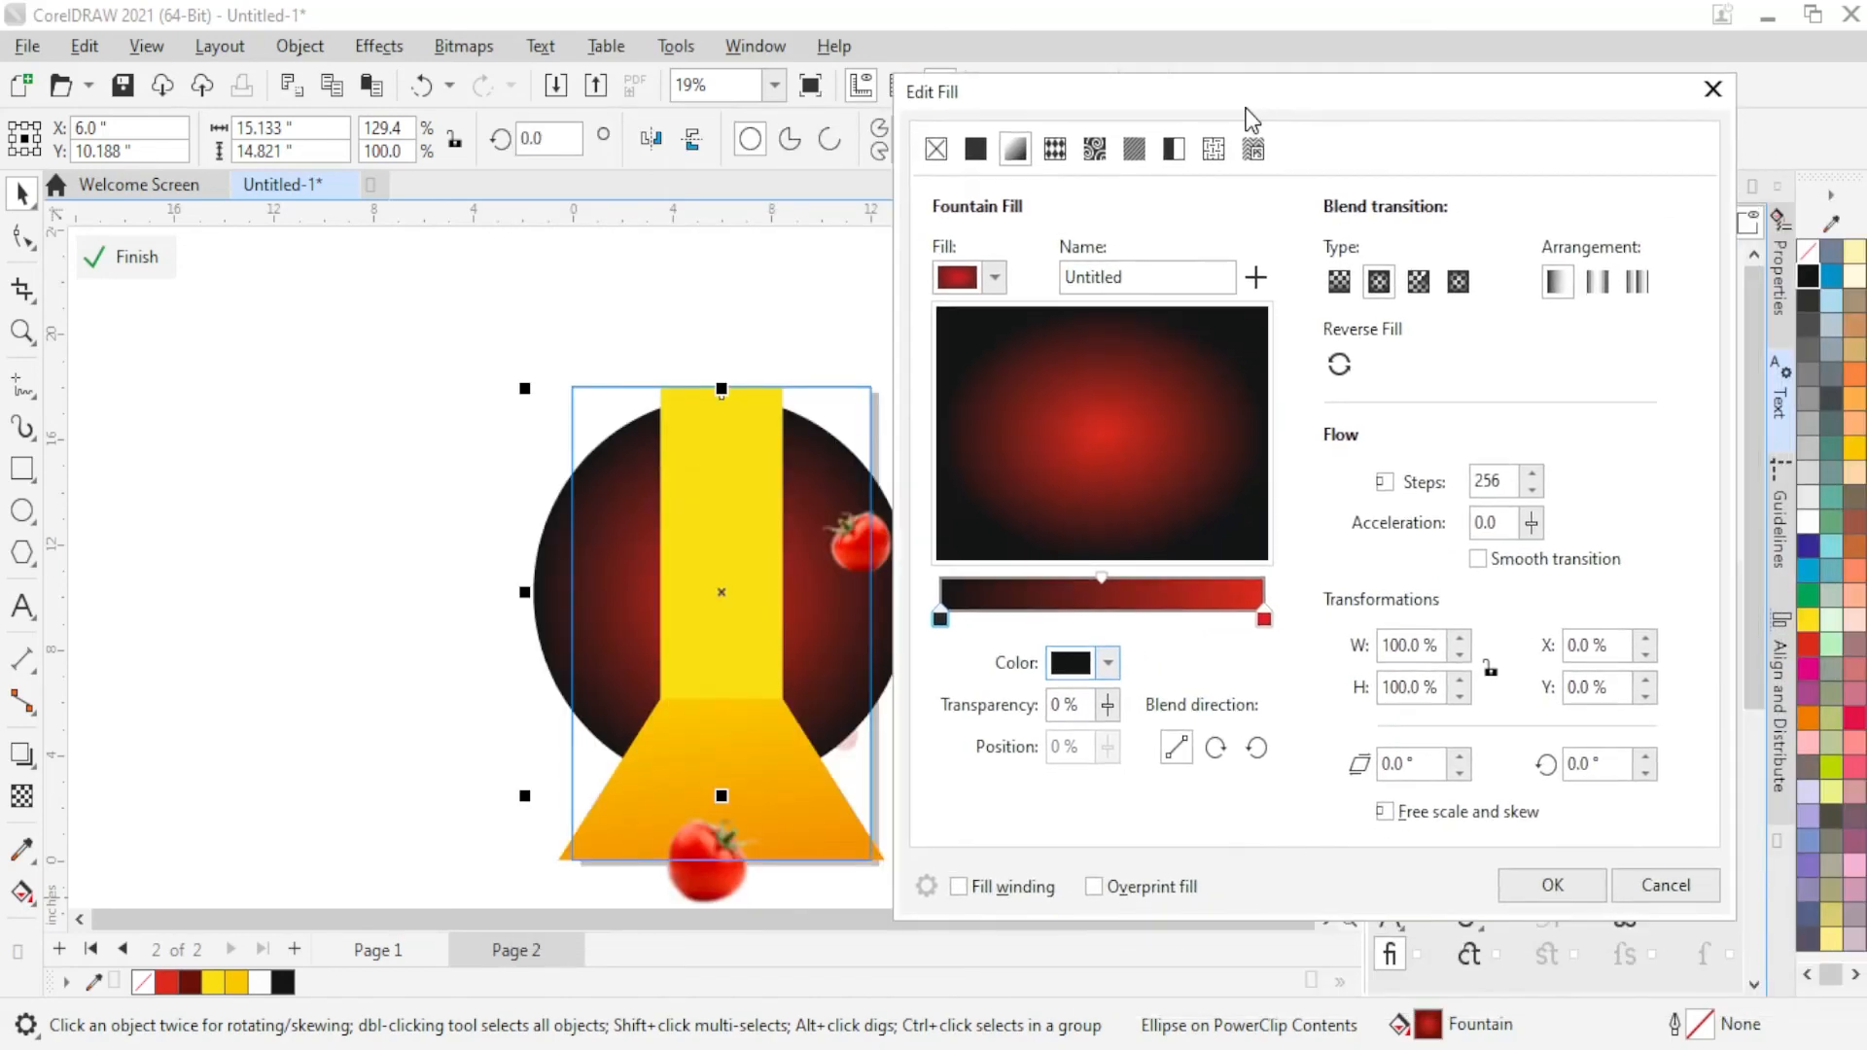
left_click(1263, 619)
left_click(1110, 665)
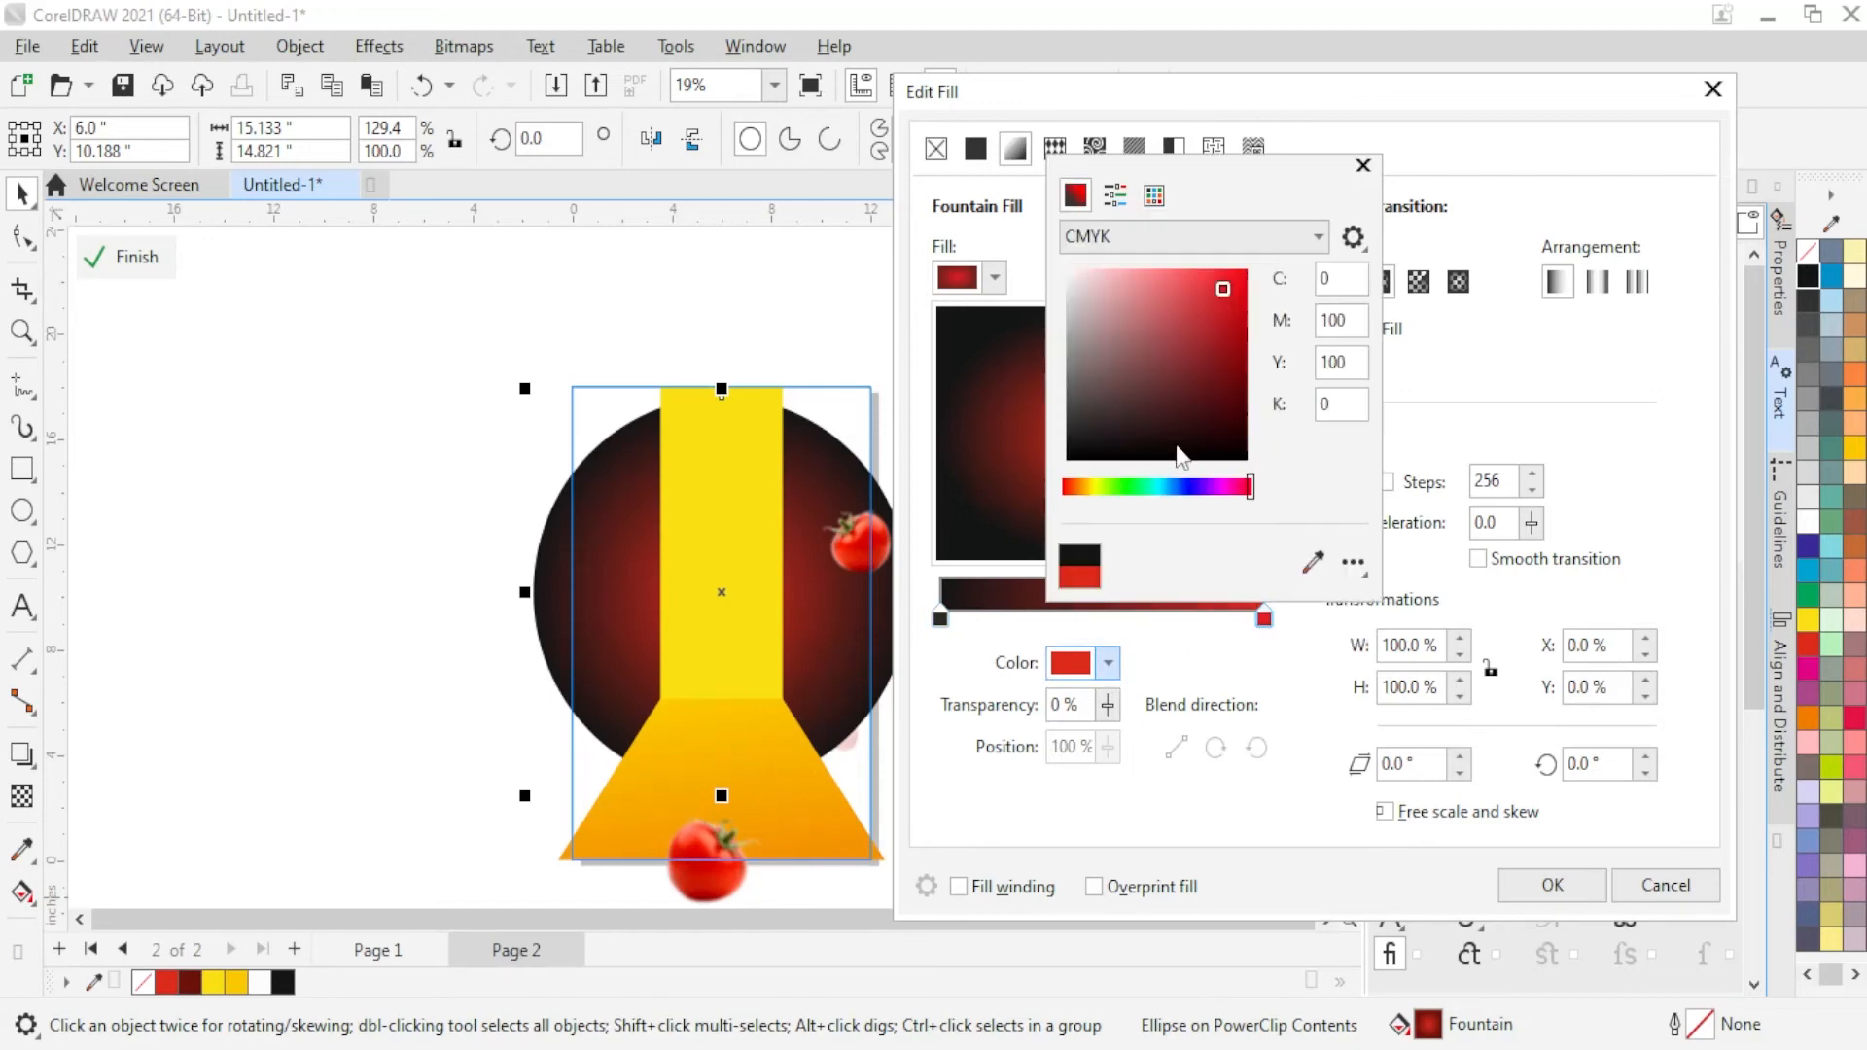
left_click(1074, 318)
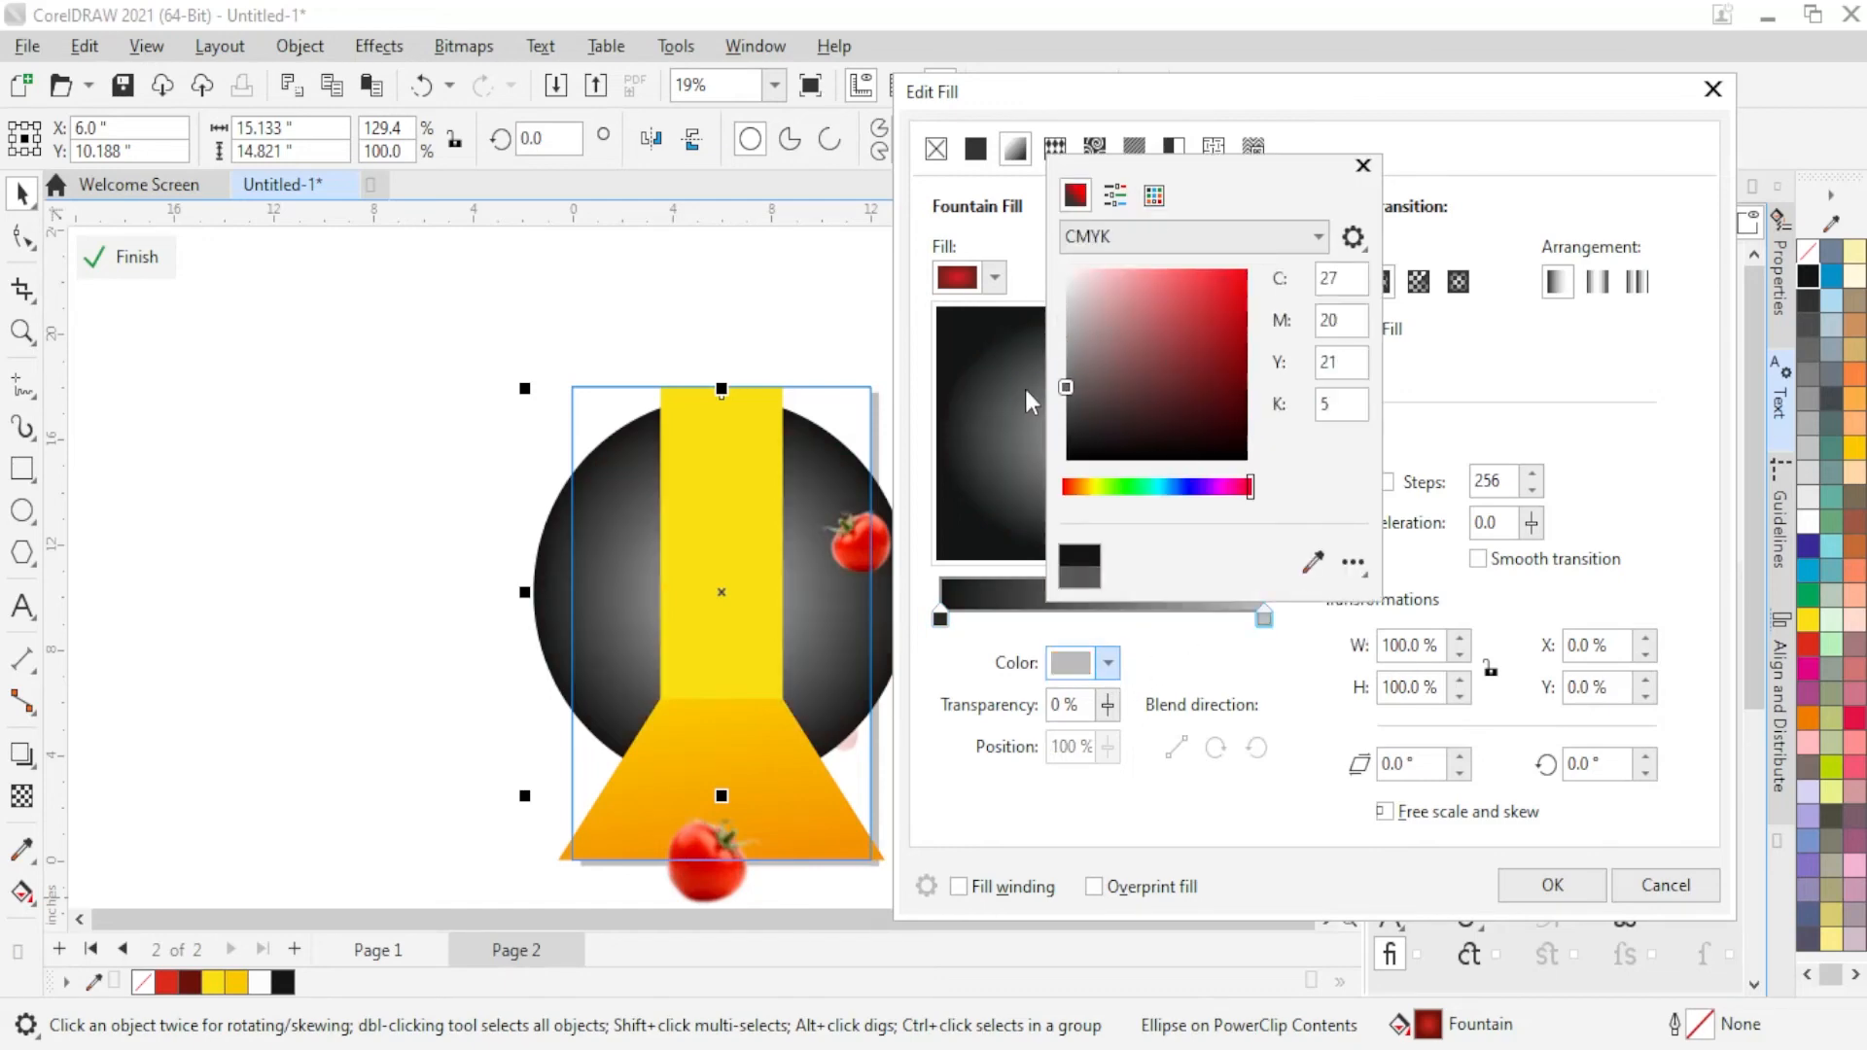
left_click_drag(1025, 389, 1027, 388)
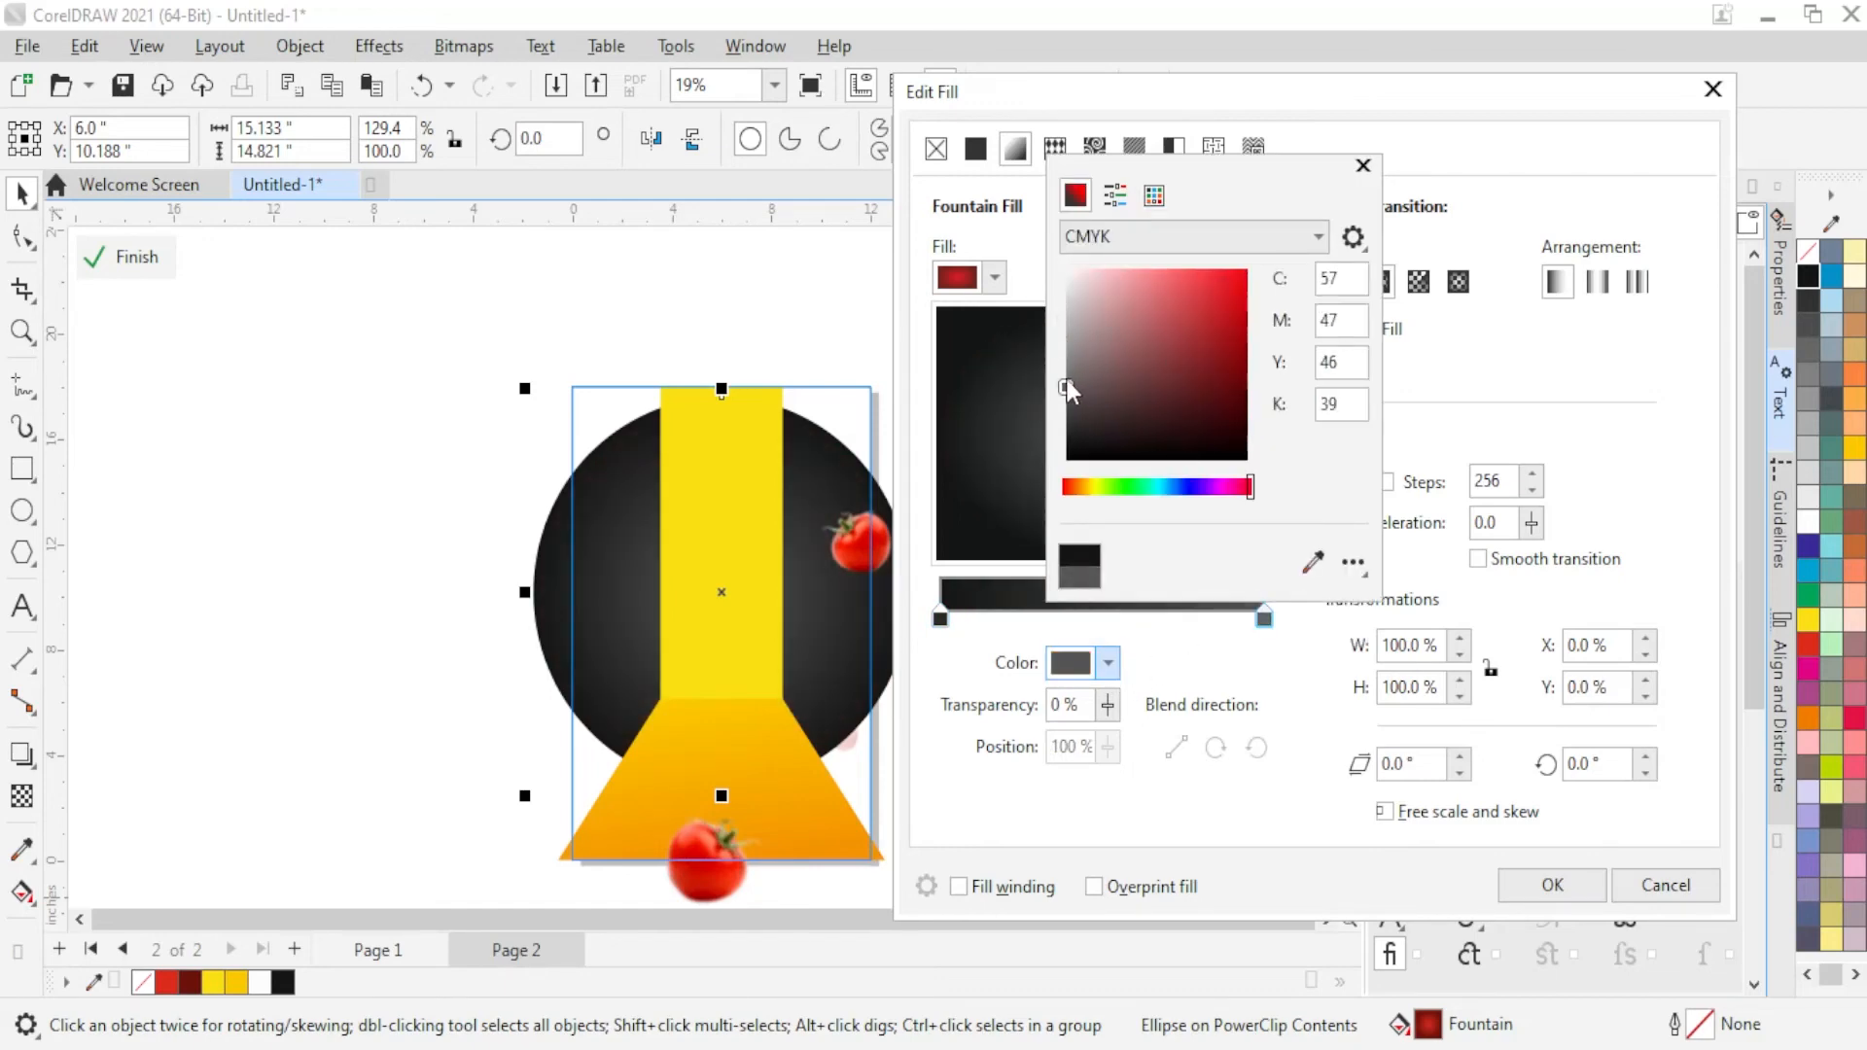
left_click(1497, 416)
left_click(1537, 885)
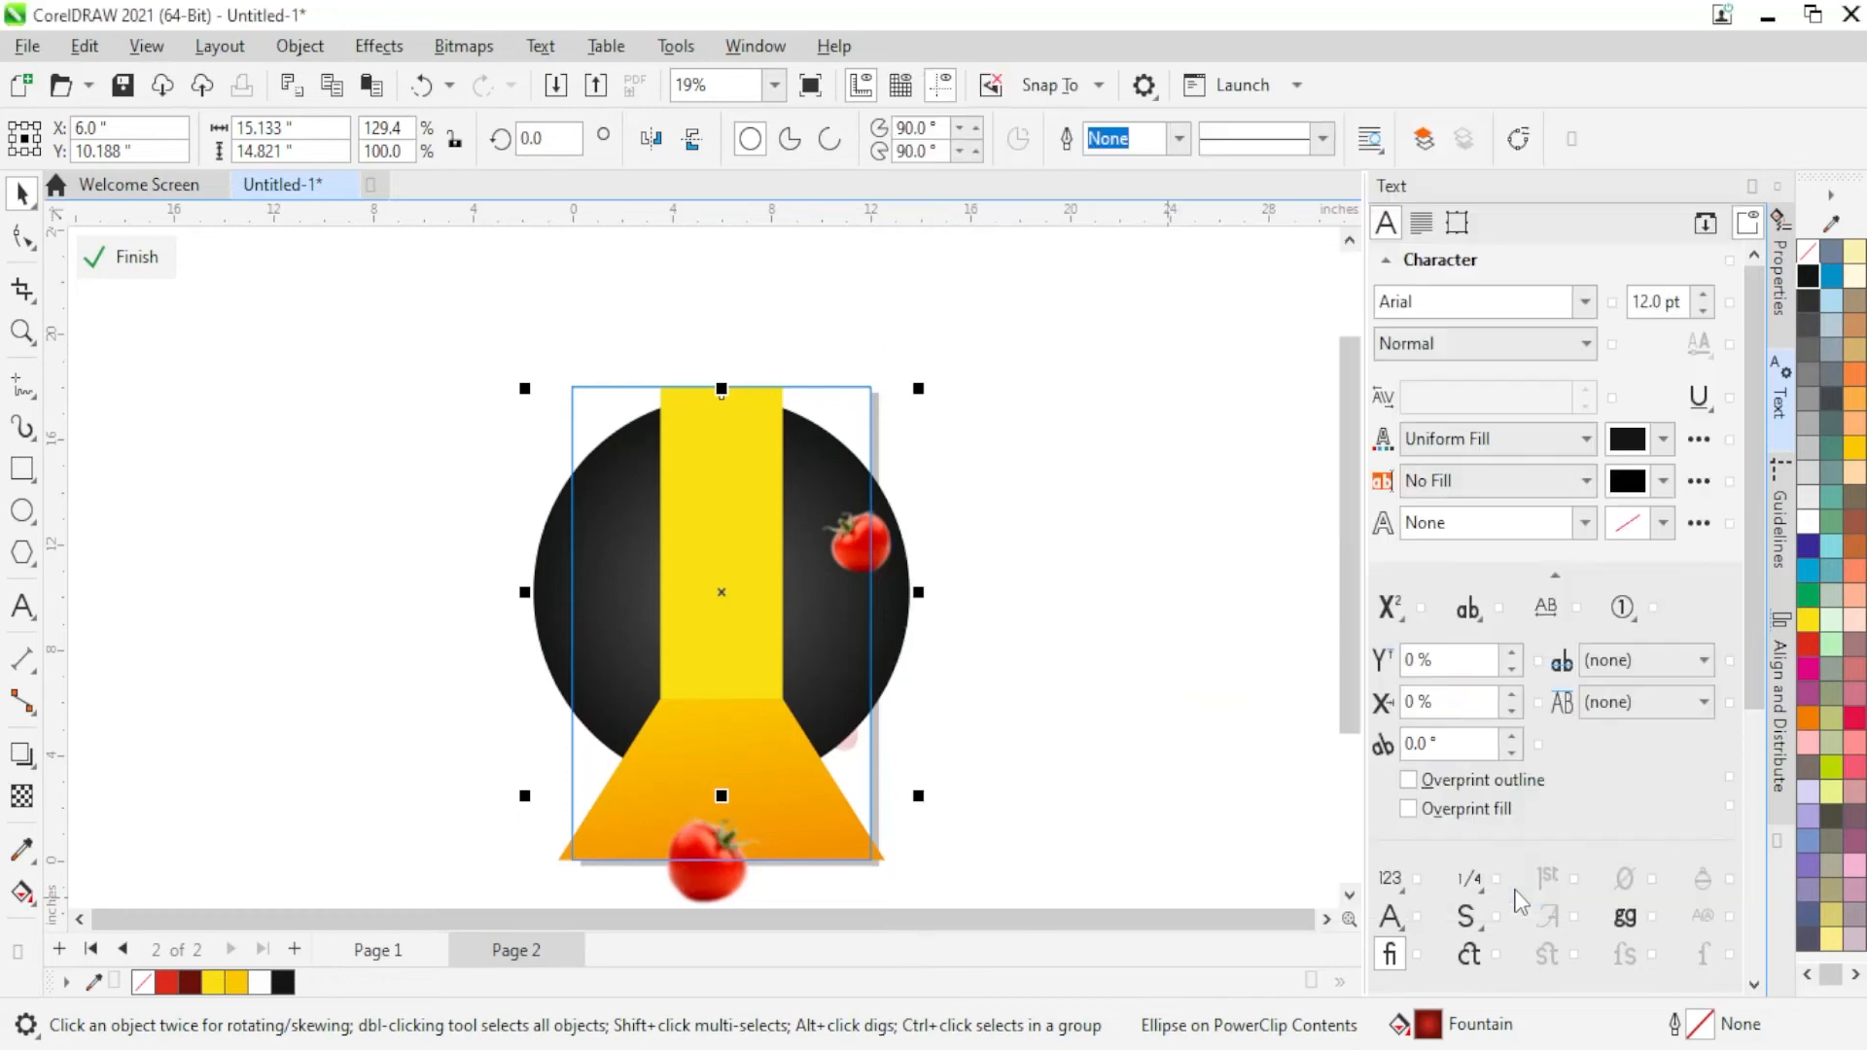
Step: Finish editing the PowerClip contents of the page 2 background and deselect everything
left_click(852, 617)
right_click(854, 613)
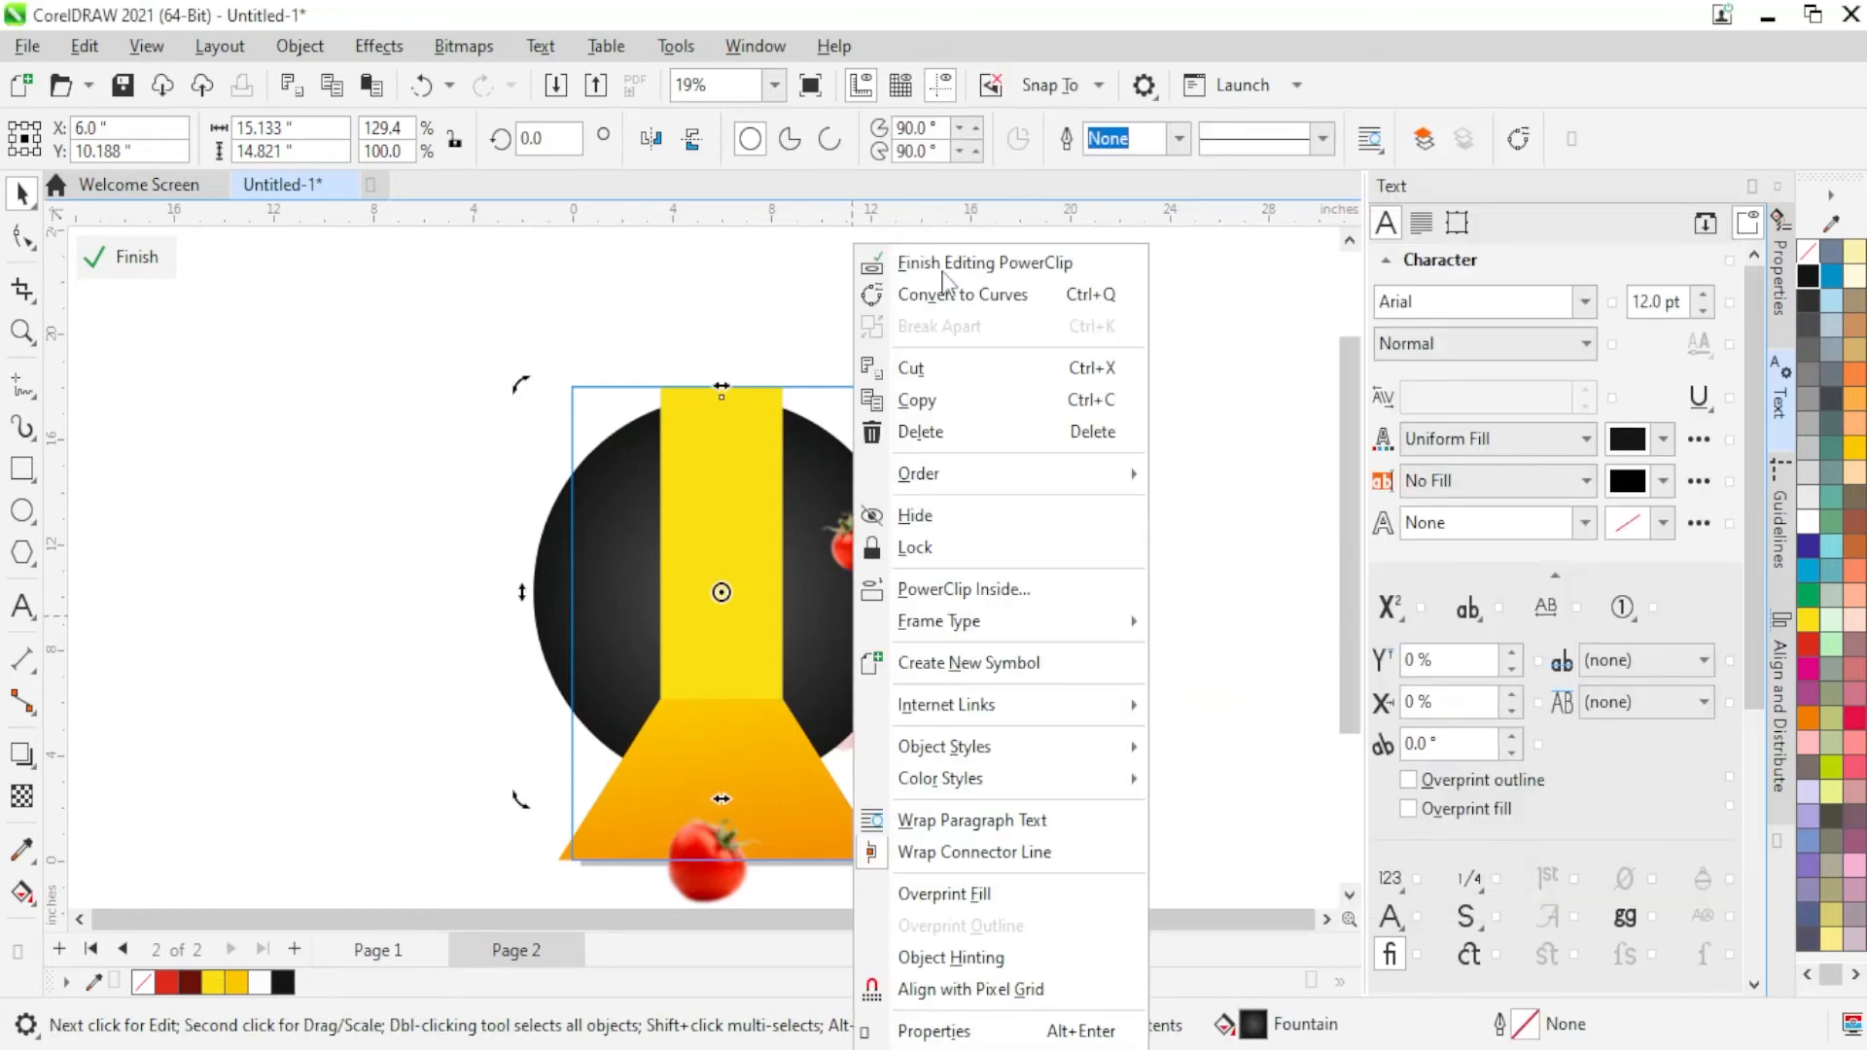
left_click(934, 142)
left_click(1030, 582)
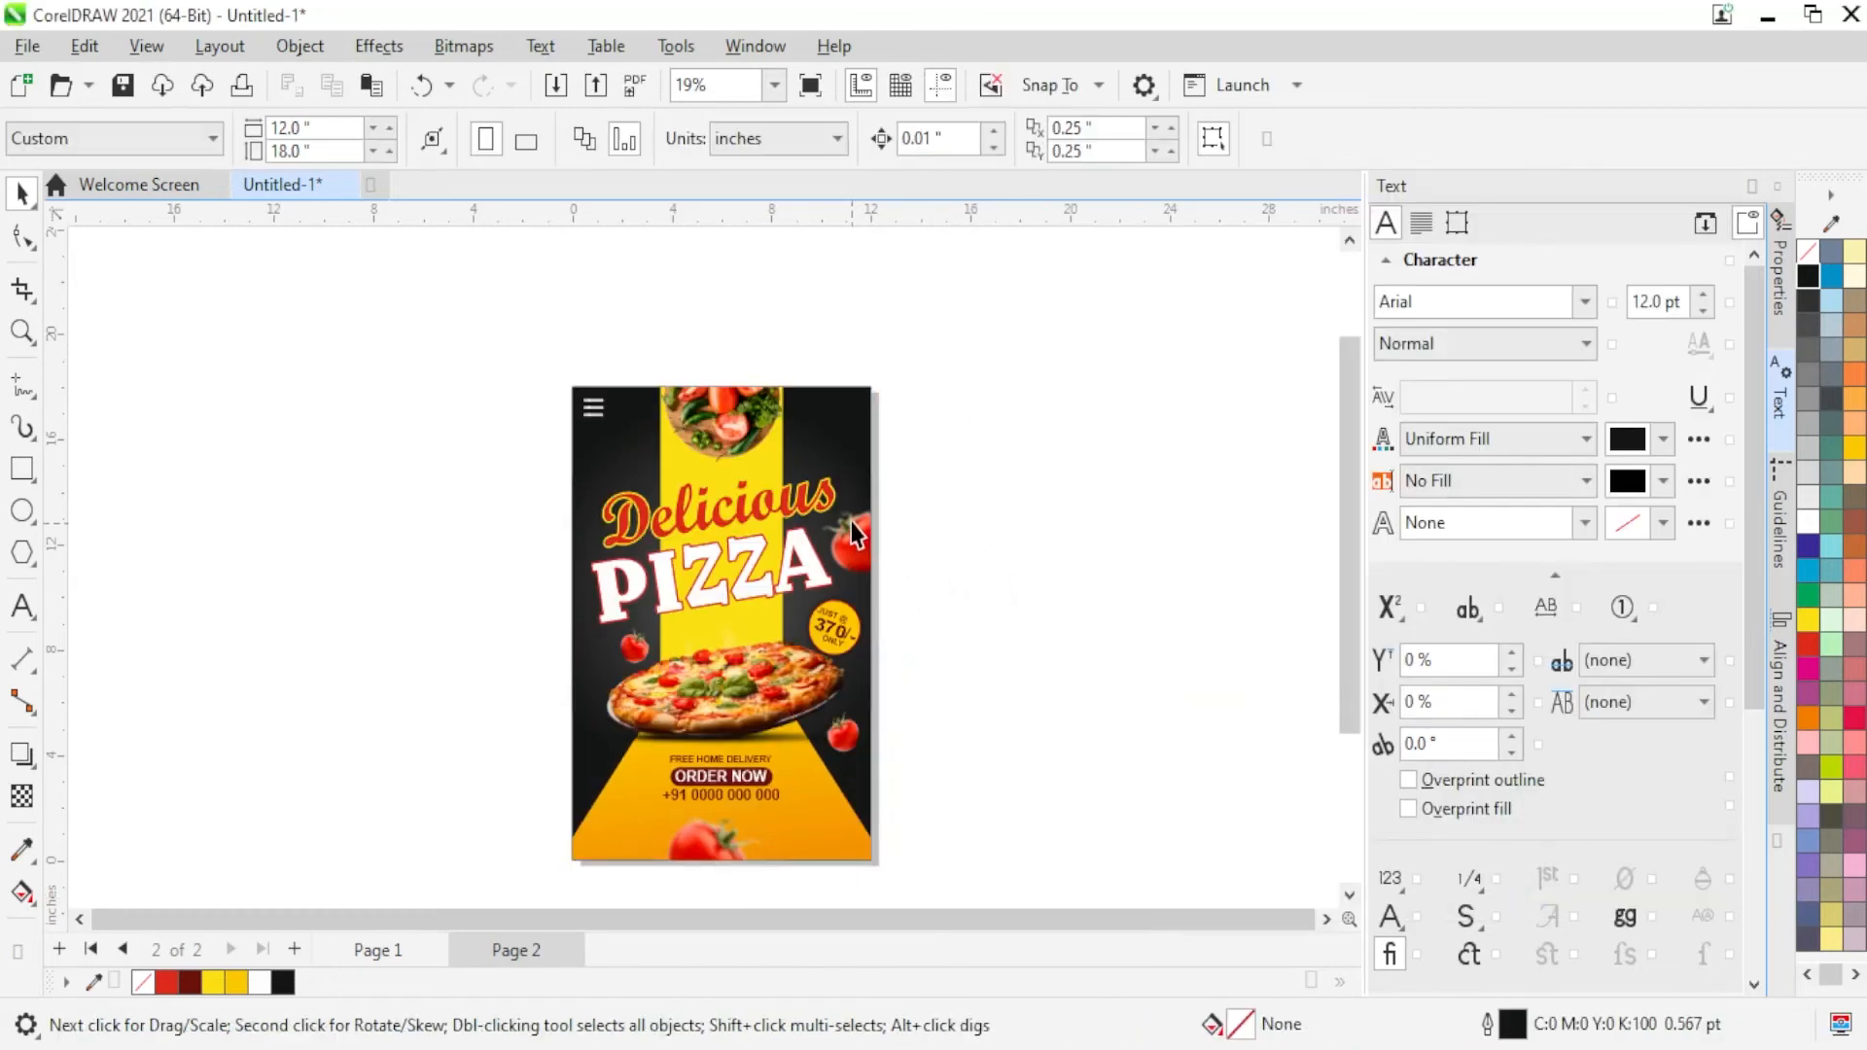
Step: Review the black version of the poster on page 2 in a full-screen preview
left_click_drag(584, 453, 924, 893)
key("shift+F2")
key("F9")
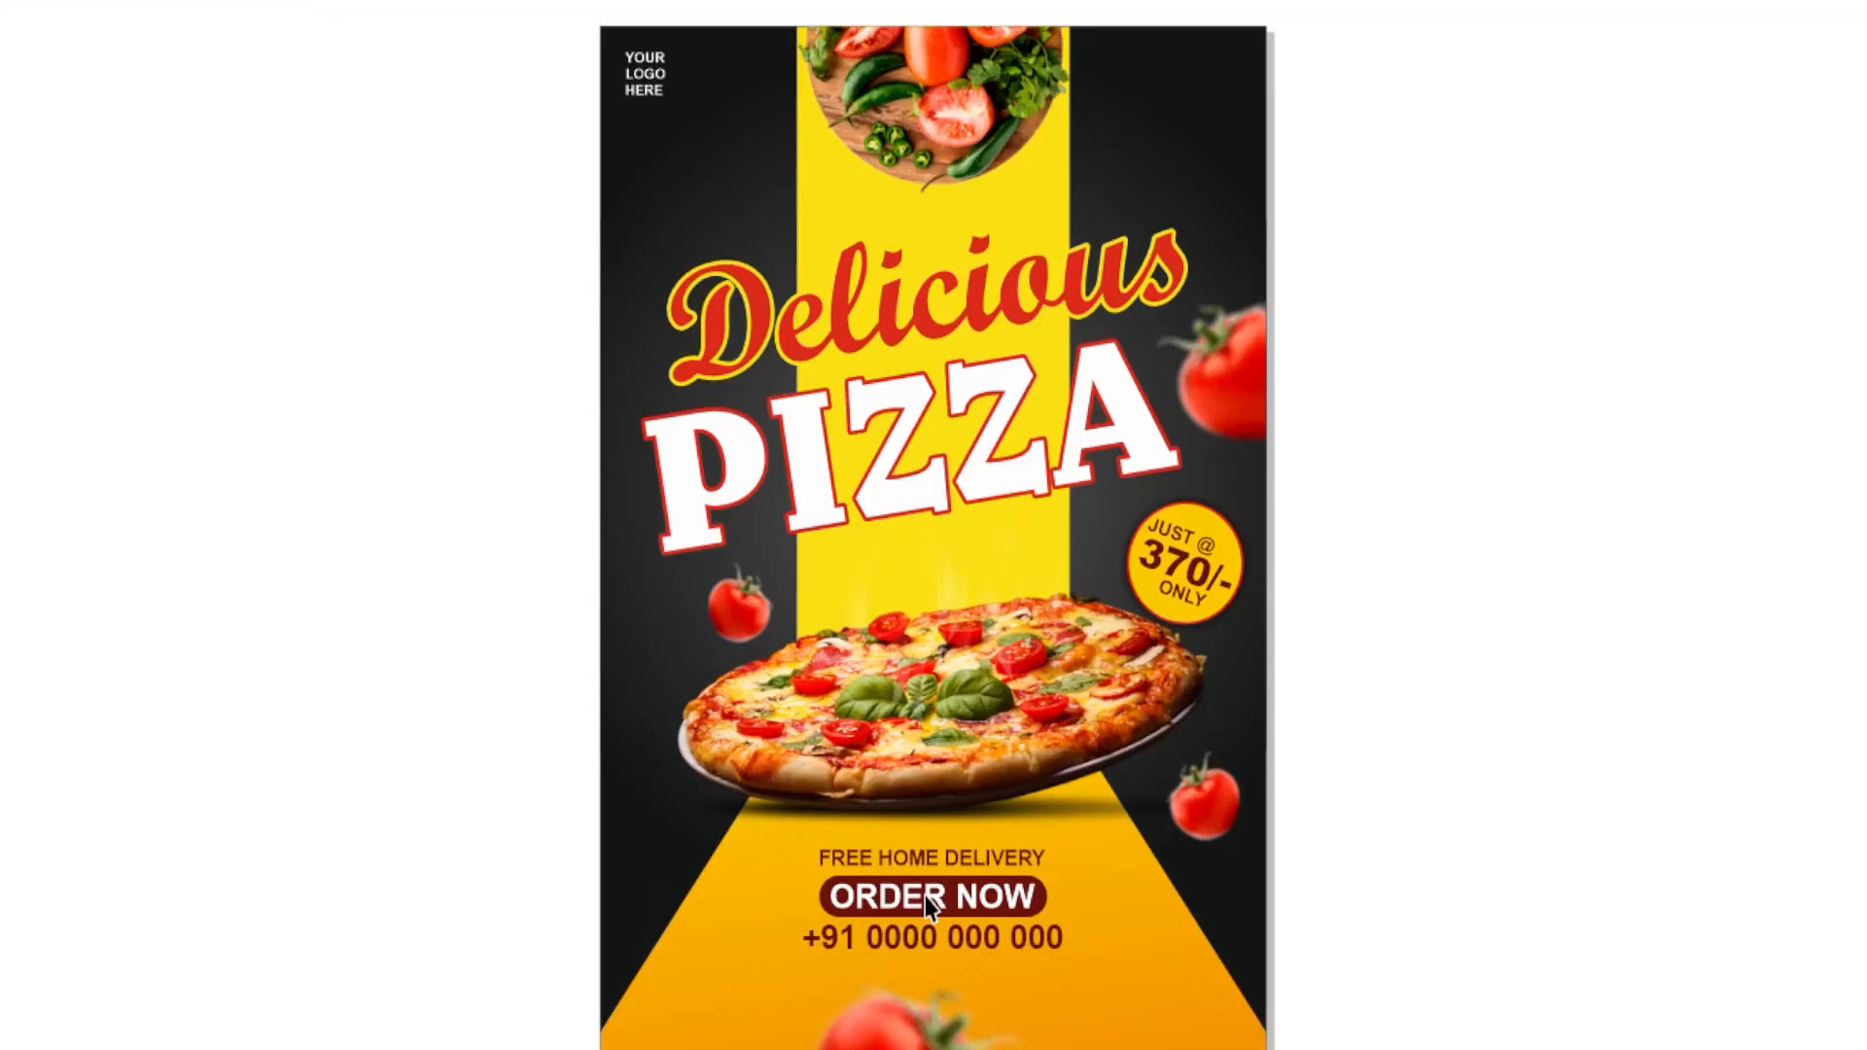
key("F9")
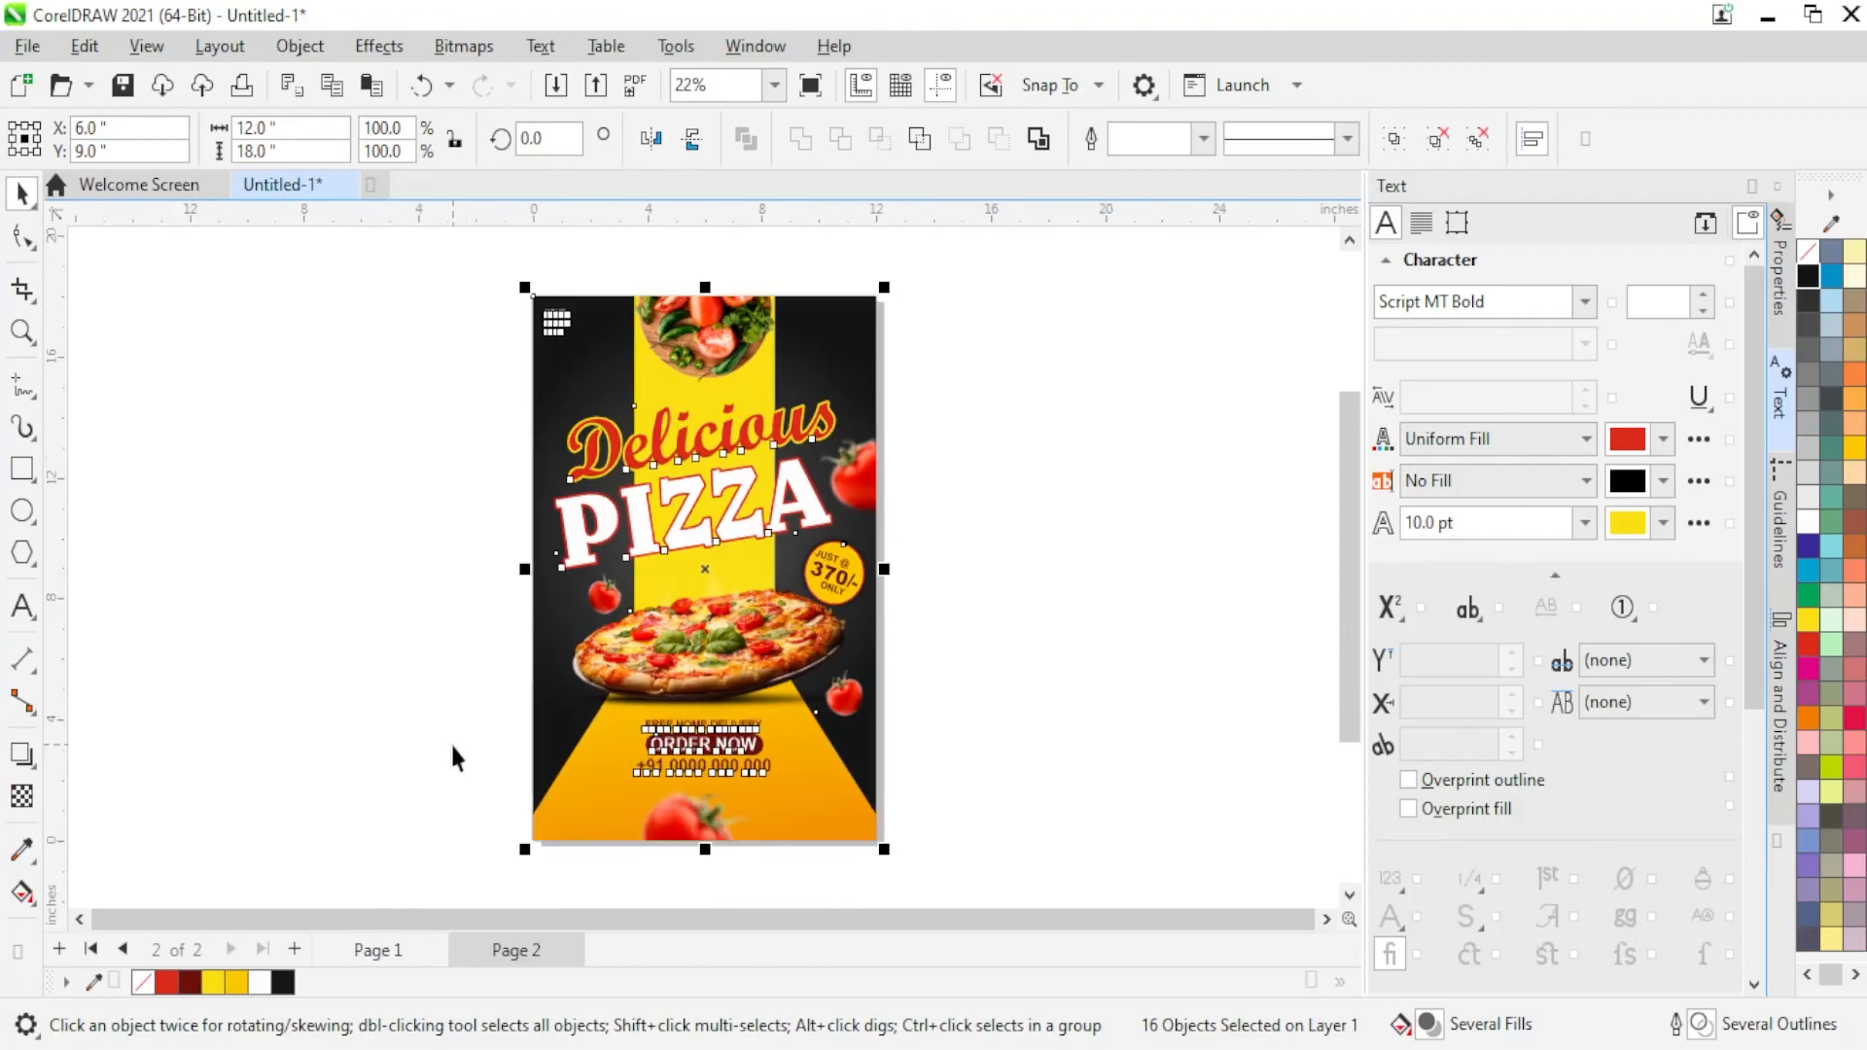
key("F9")
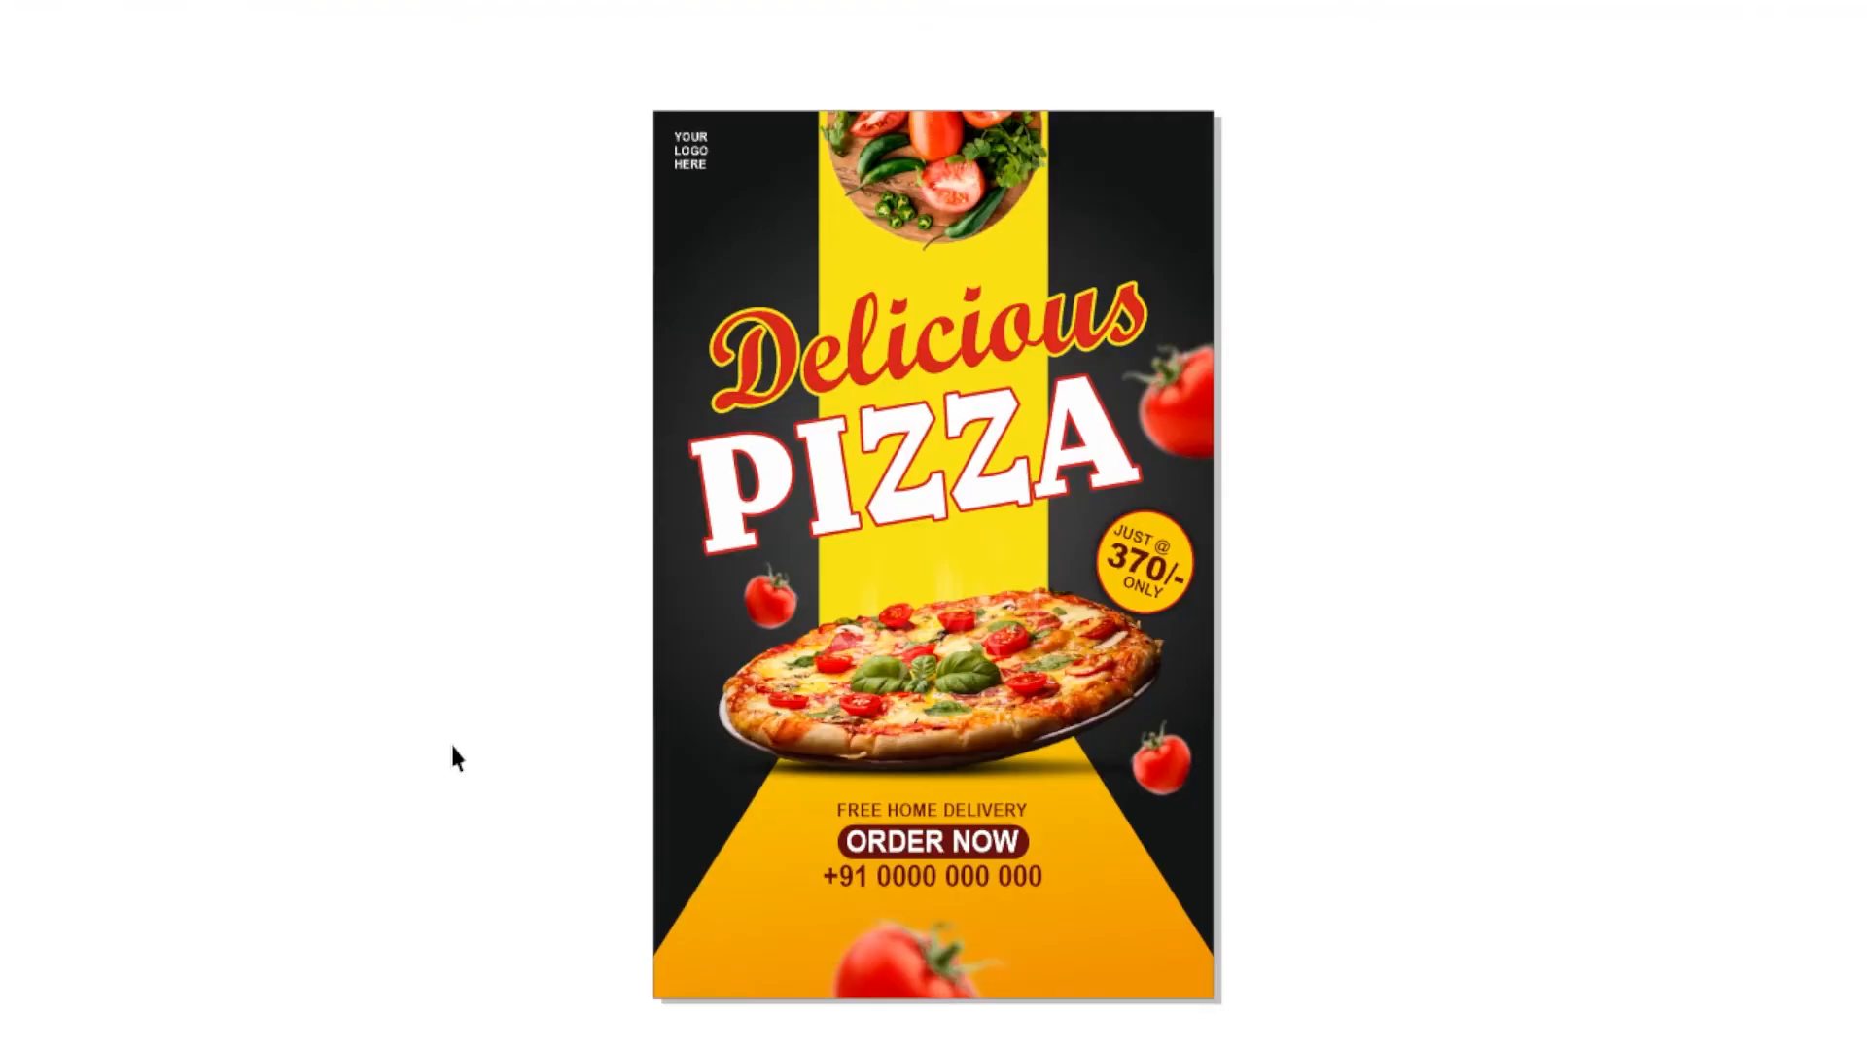
key("F9")
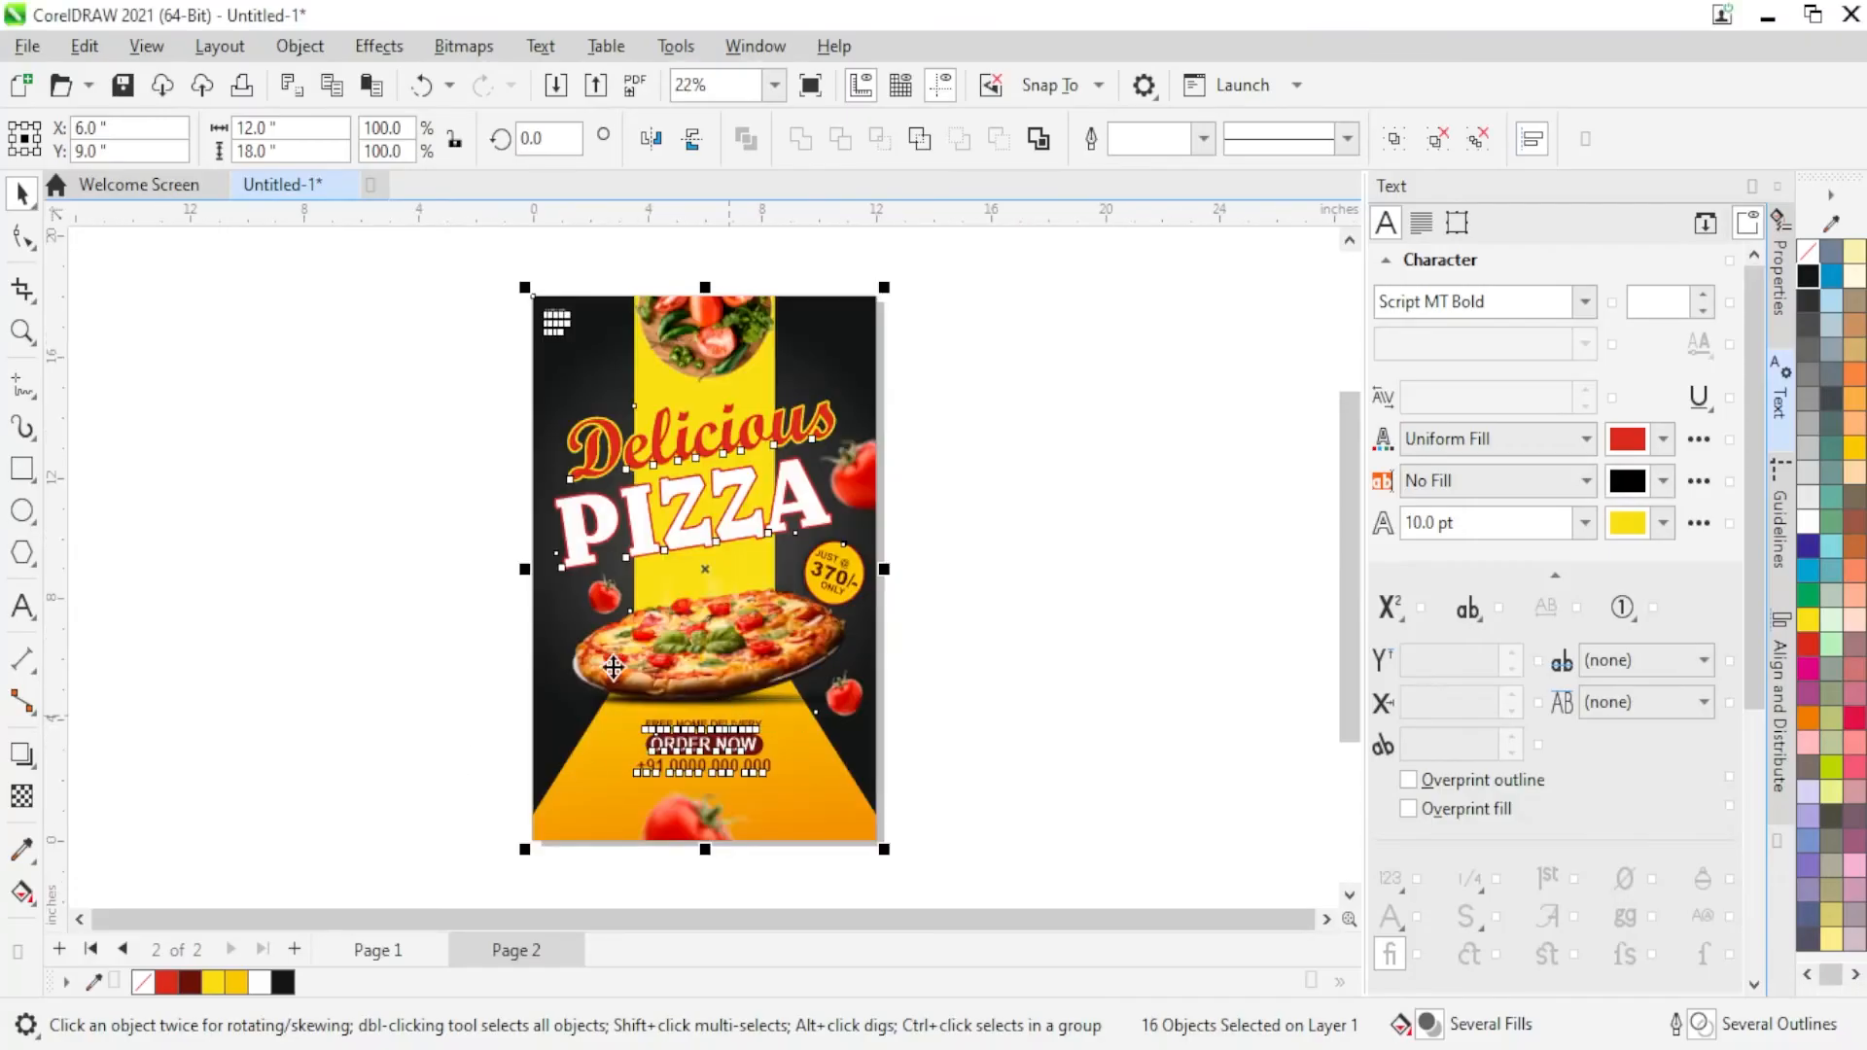
Step: Add a third page and paste a copy of the complete black poster onto it
left_click(473, 261)
left_click_drag(496, 270, 942, 890)
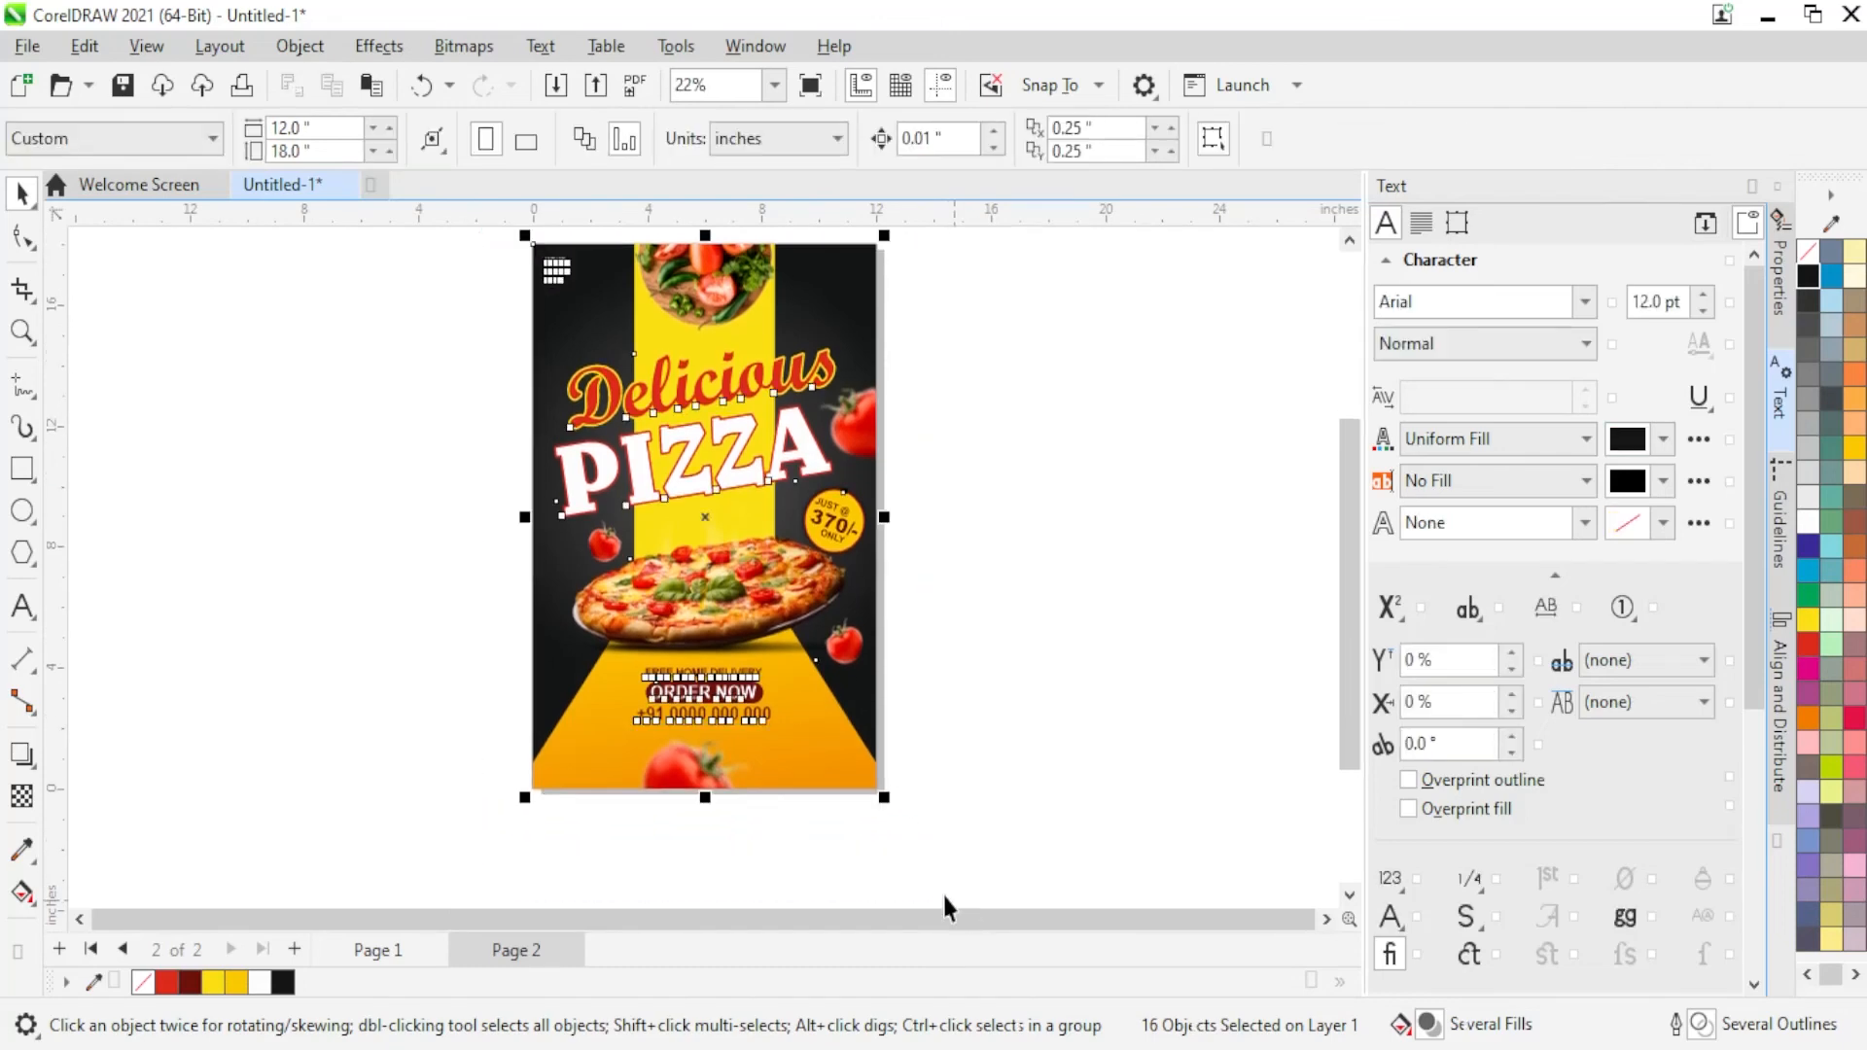
left_click(352, 951)
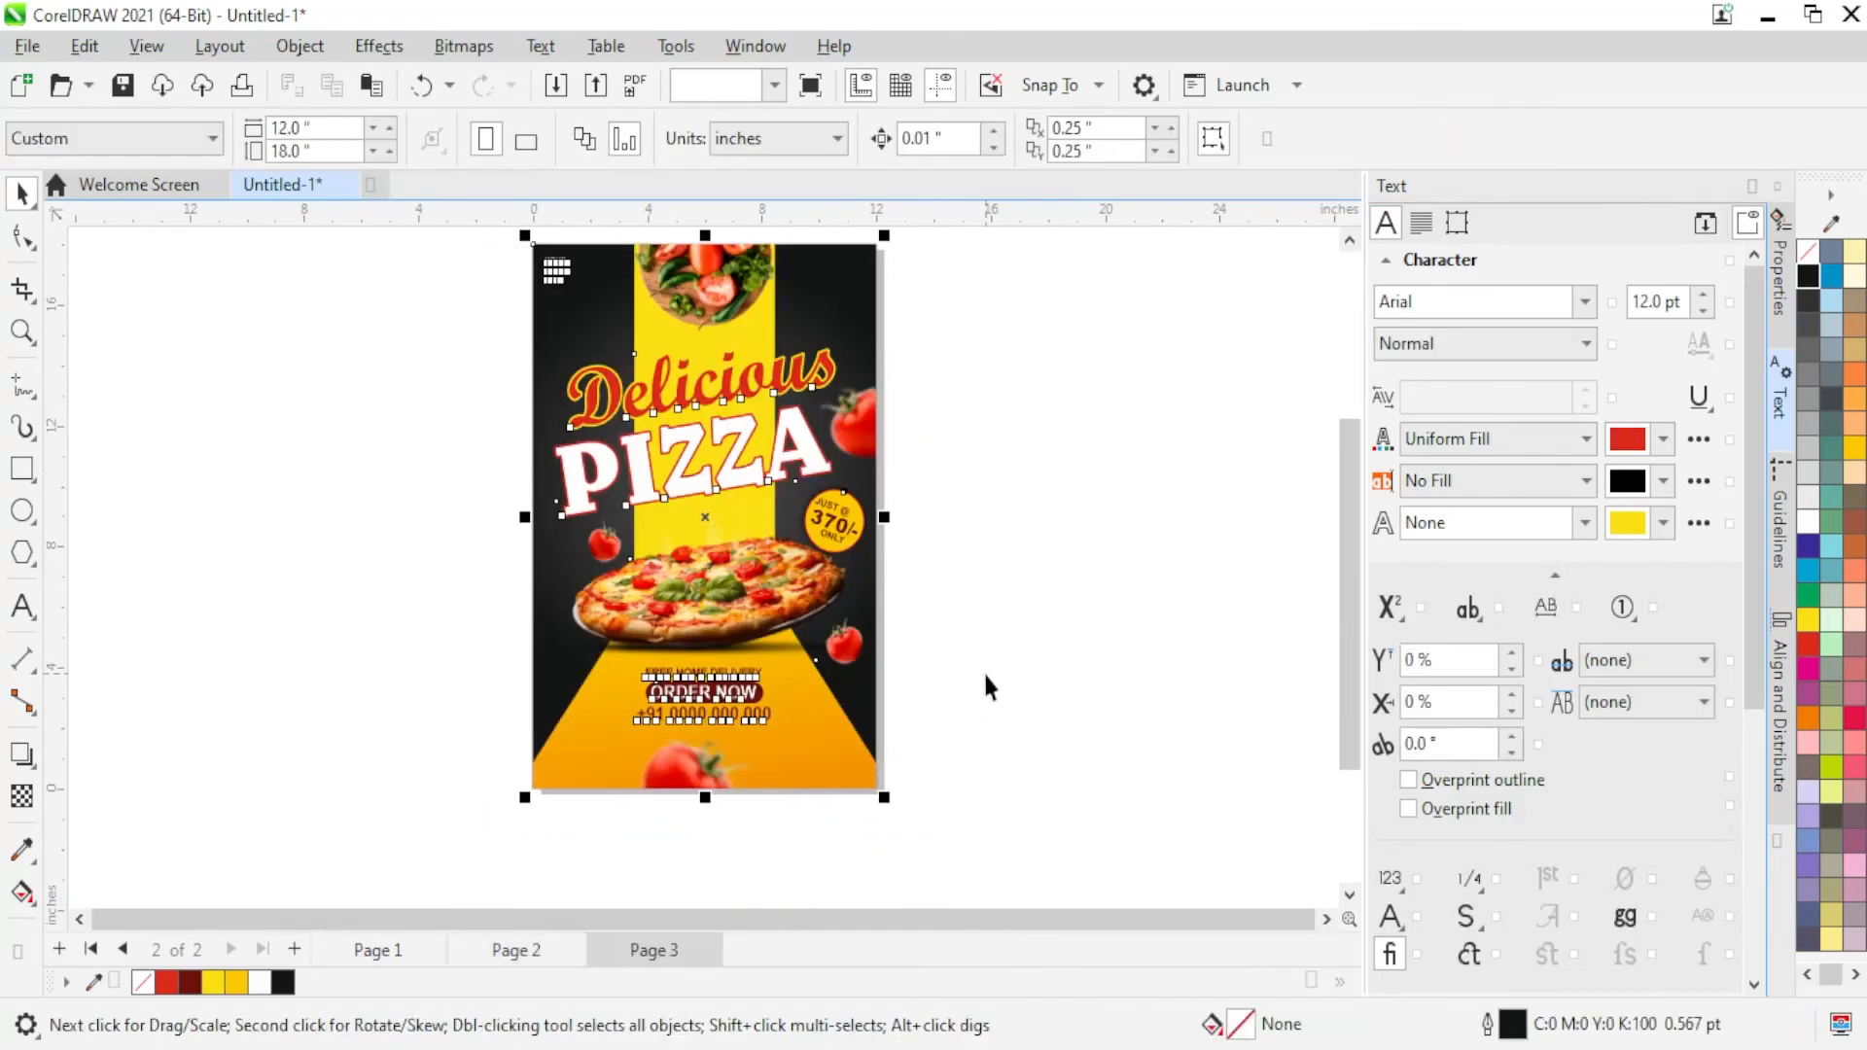
key("ctrl+a")
scroll(892, 412, "up", 2)
scroll(919, 418, "down", 1)
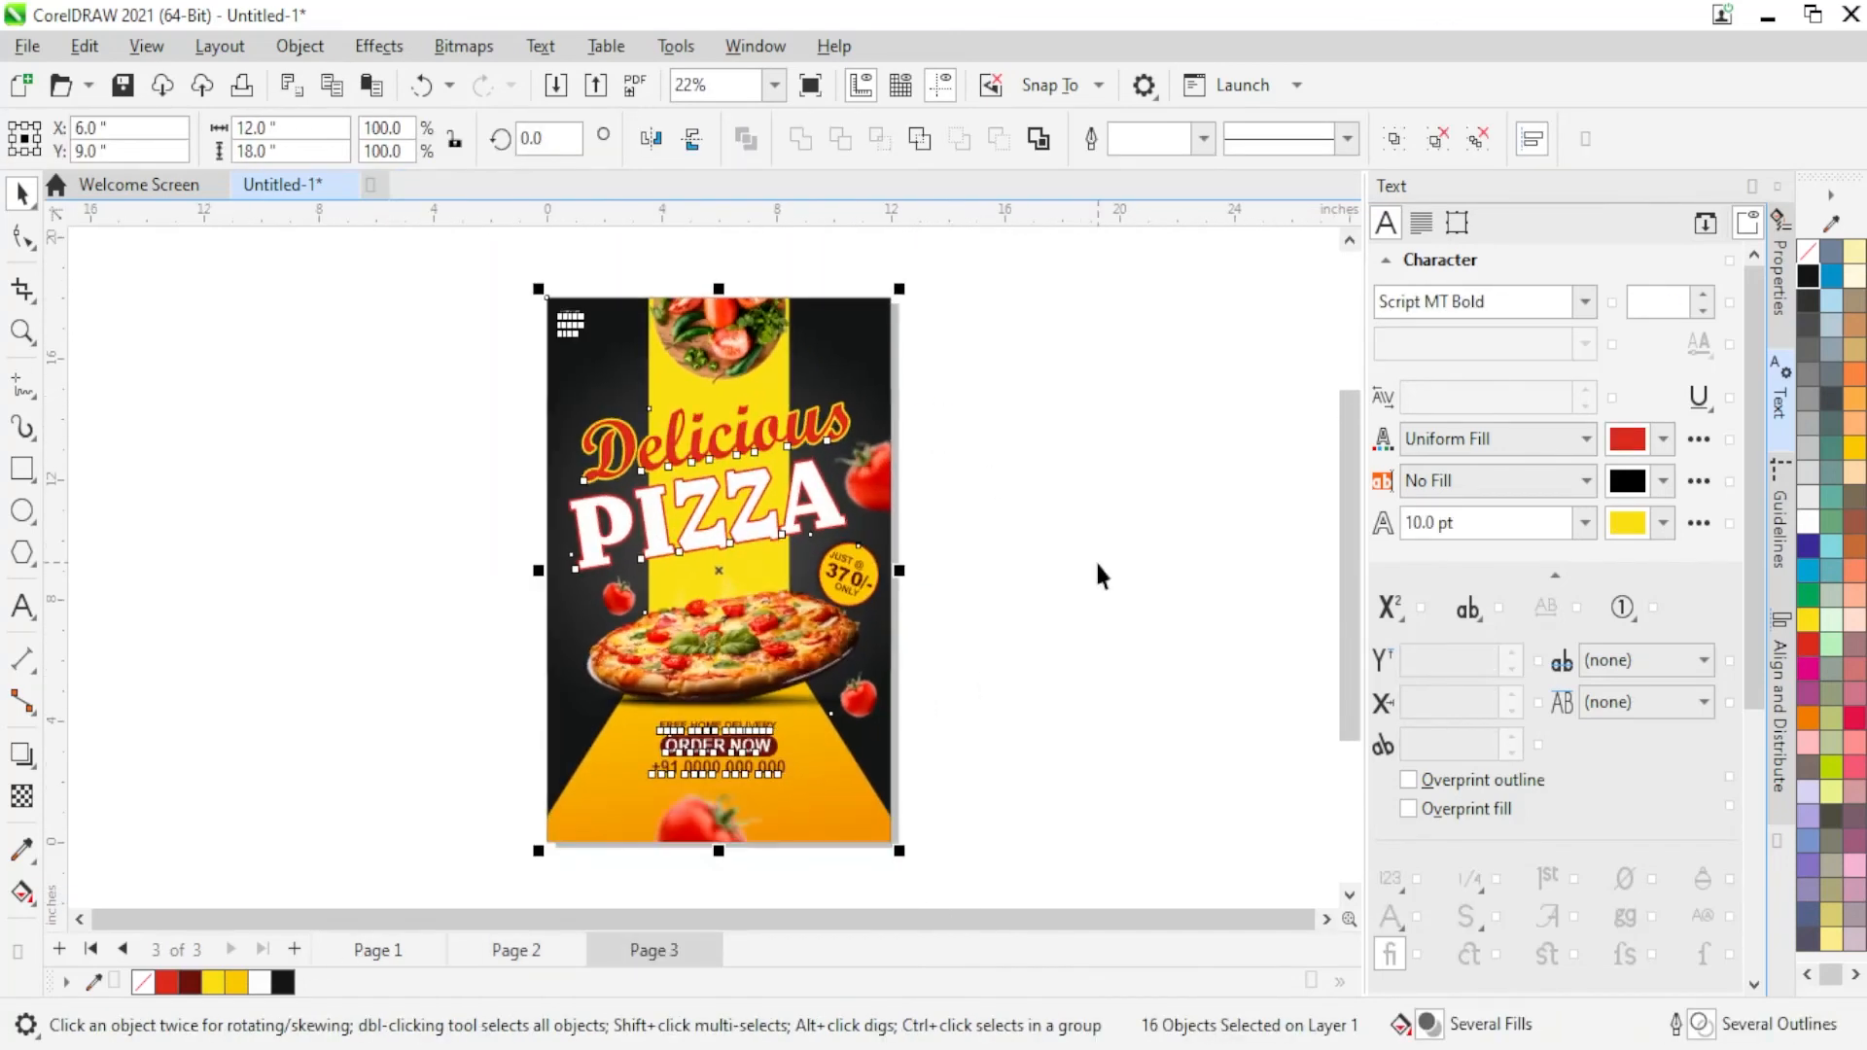
Step: Sample a dark green (#003400) from the vegetable image into the document palette and fill the page 3 background rectangle with it
left_click(1095, 560)
scroll(919, 461, "up", 1)
scroll(708, 302, "up", 1)
left_click(892, 350)
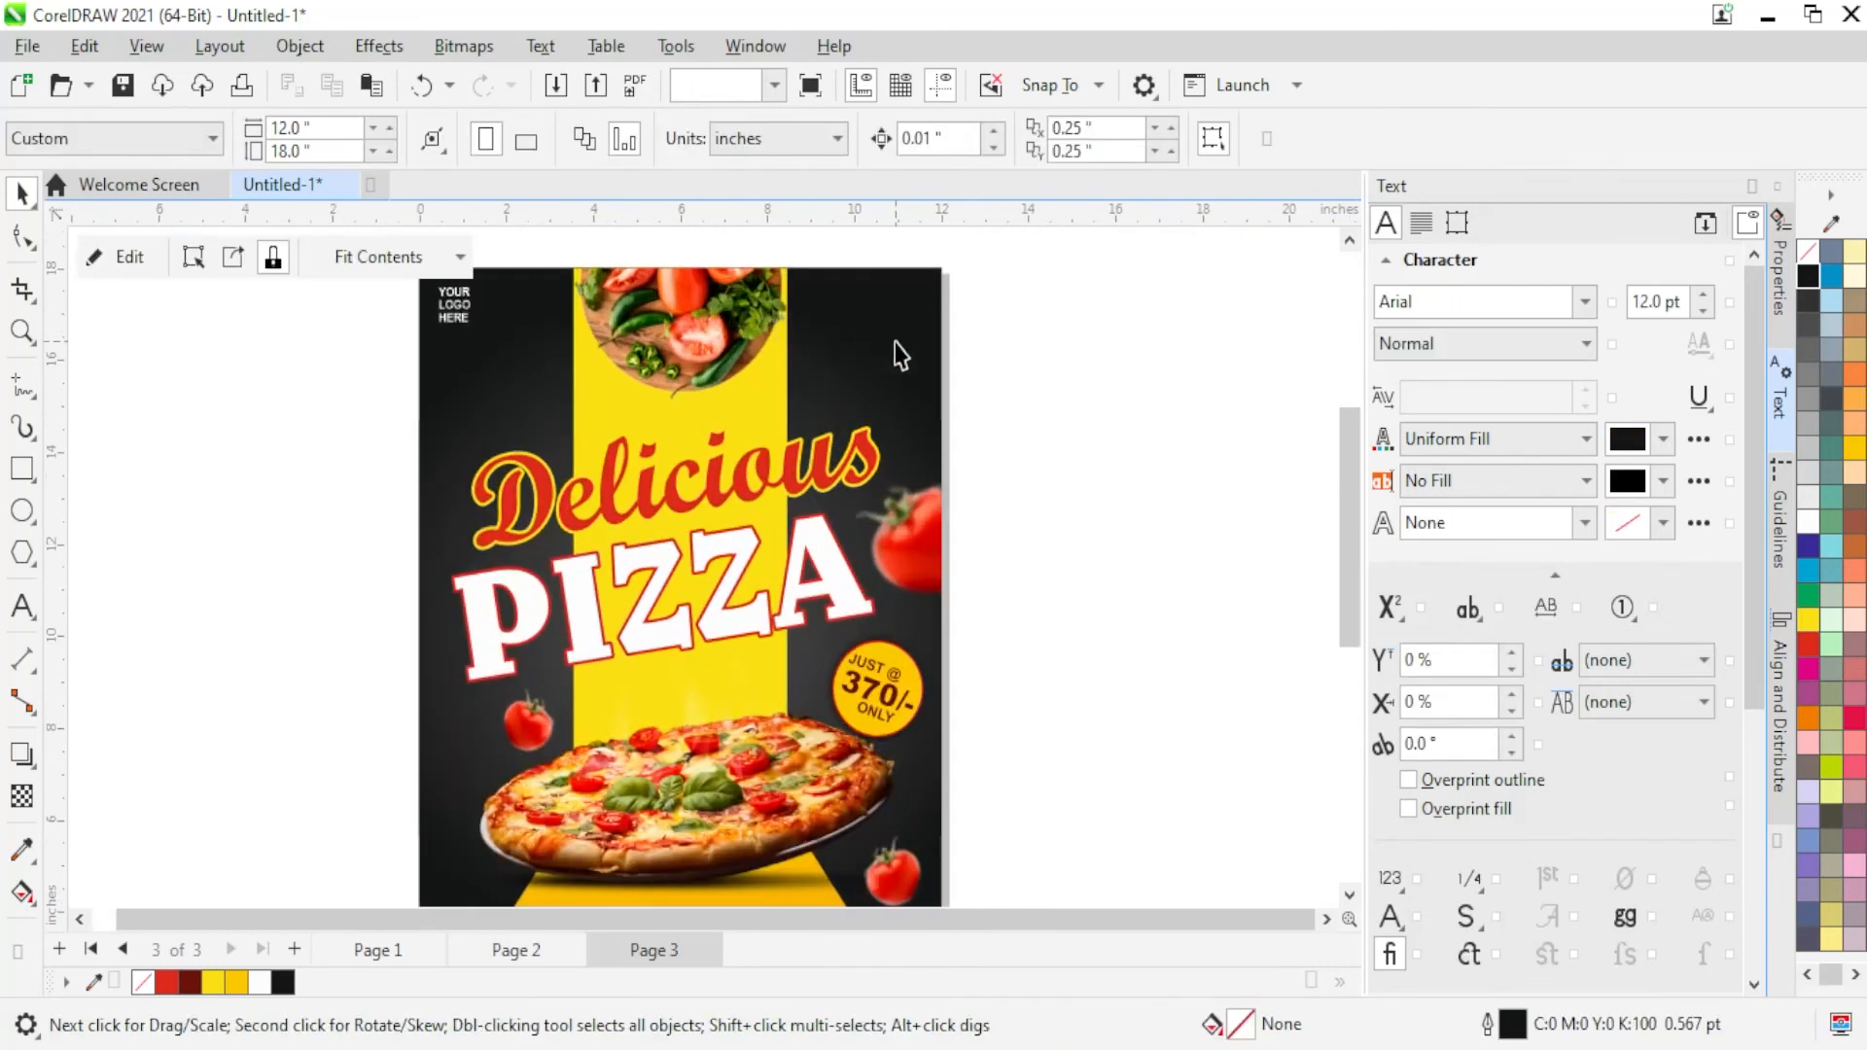
left_click(94, 982)
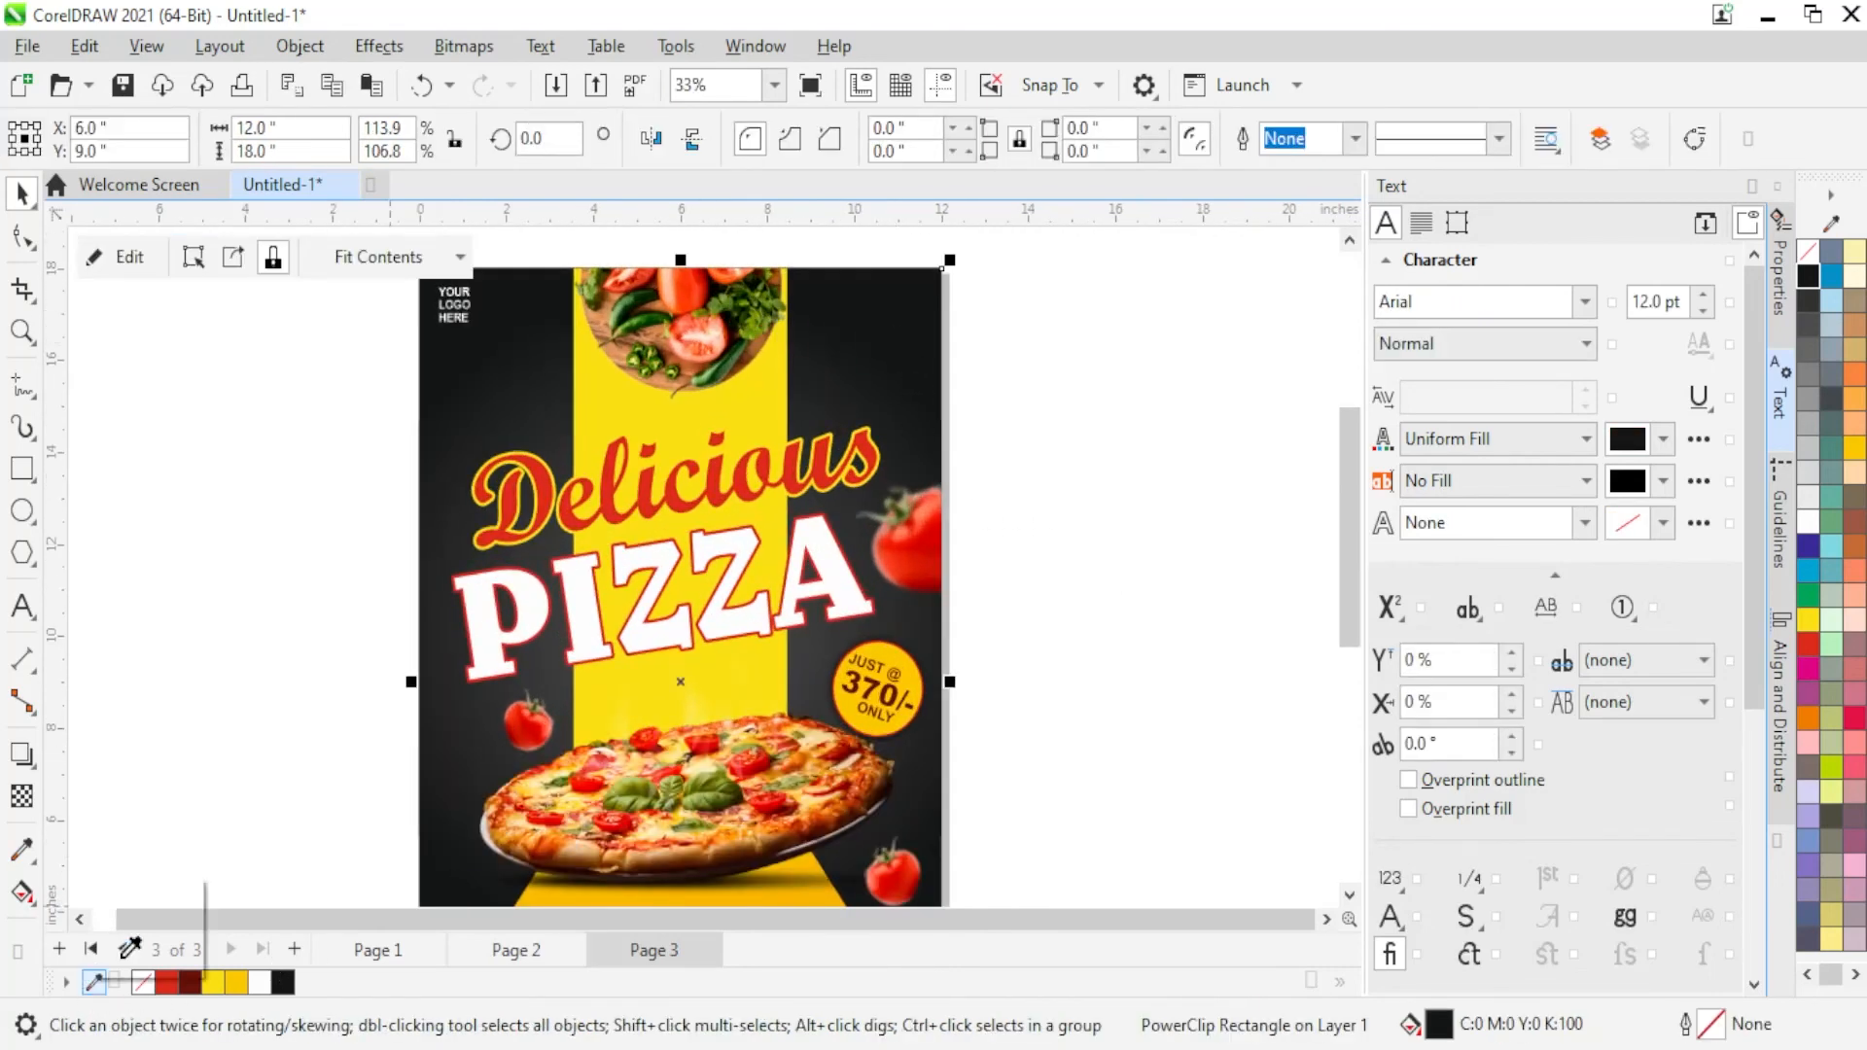
left_click(716, 371)
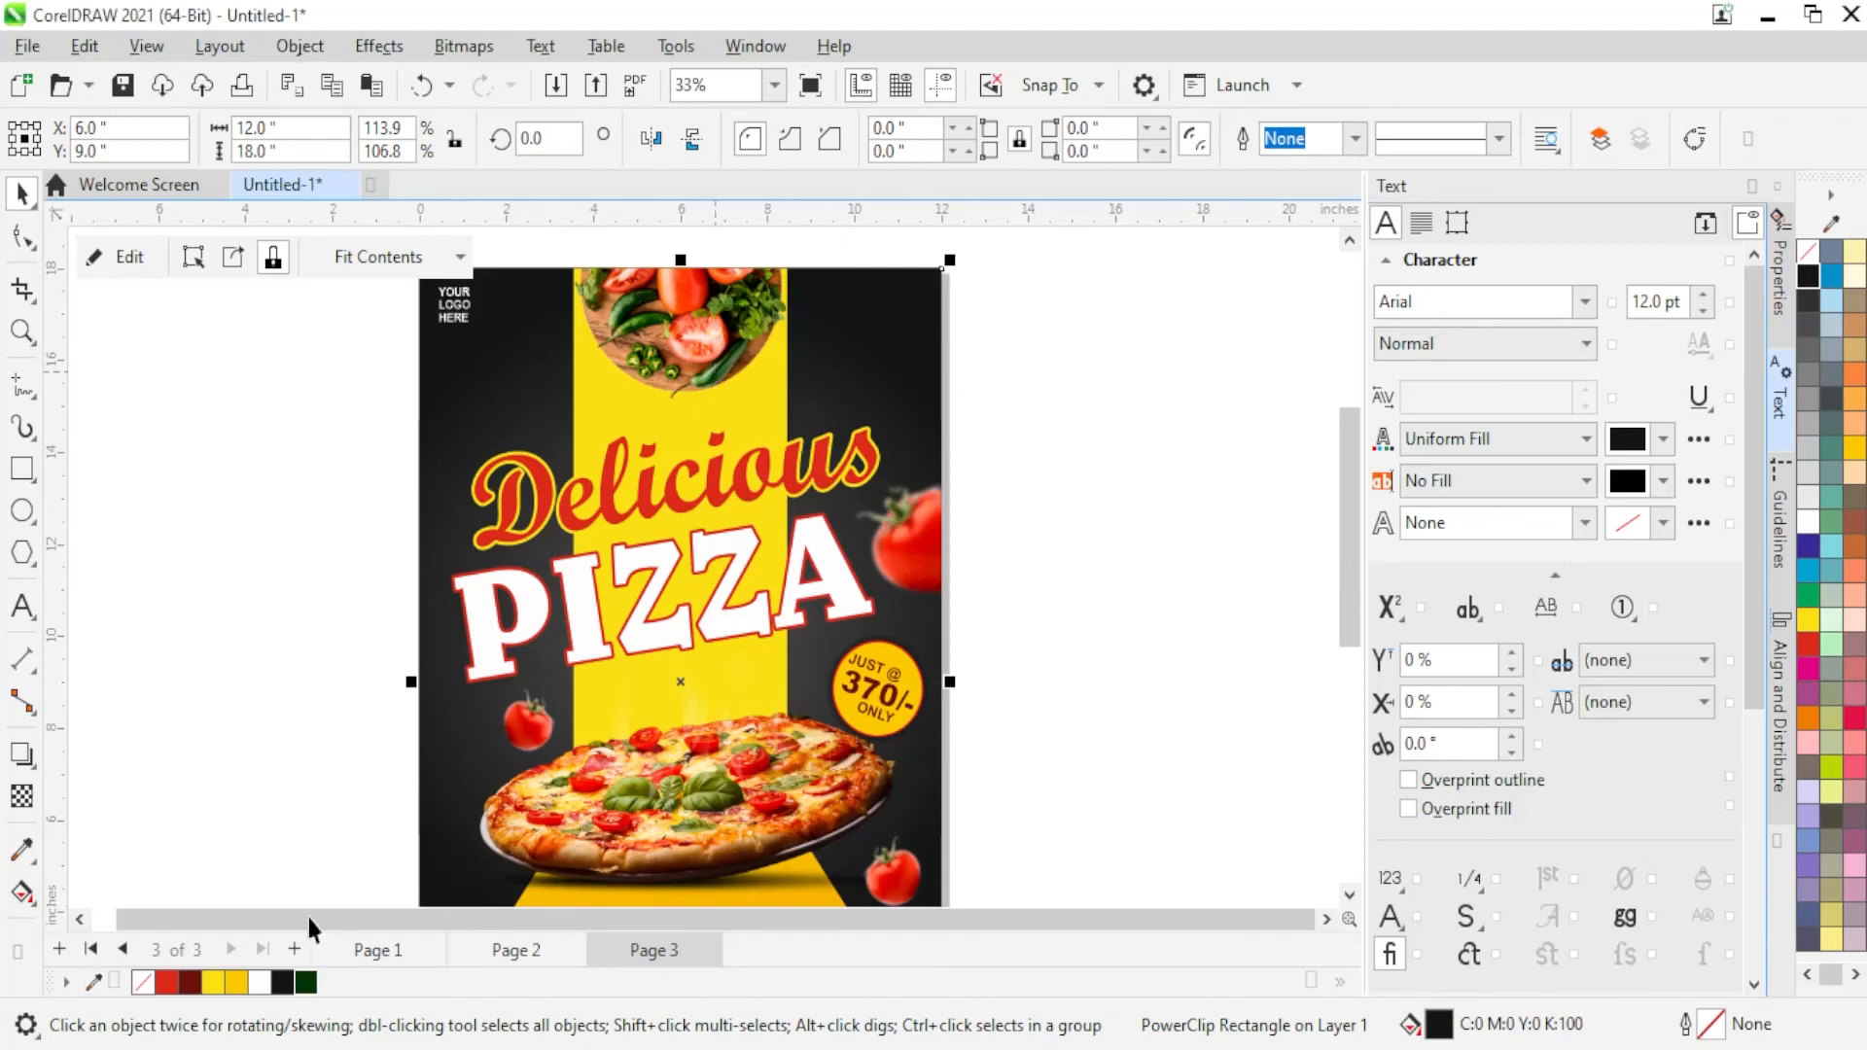
left_click(307, 984)
scroll(904, 457, "down", 1)
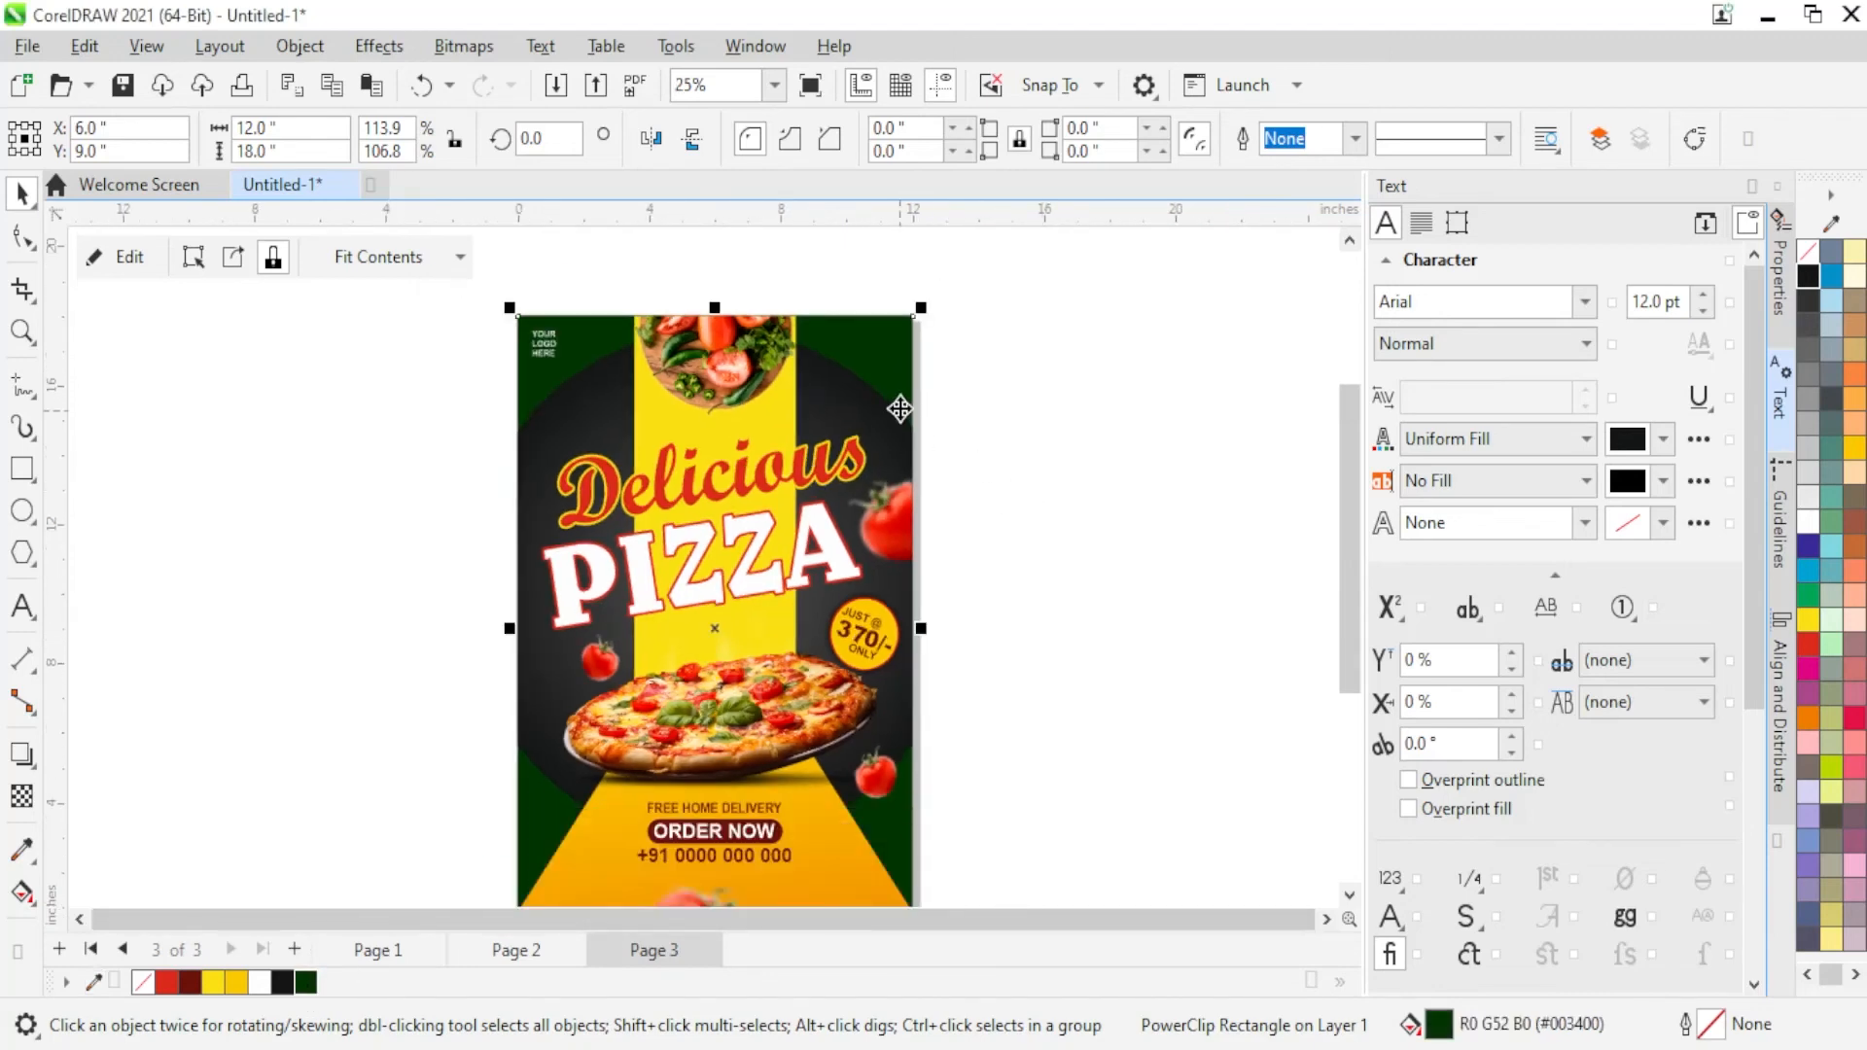
Step: Open the page 3 background's PowerClip contents for editing and select the large black gradient circle
right_click(900, 409)
left_click(933, 192)
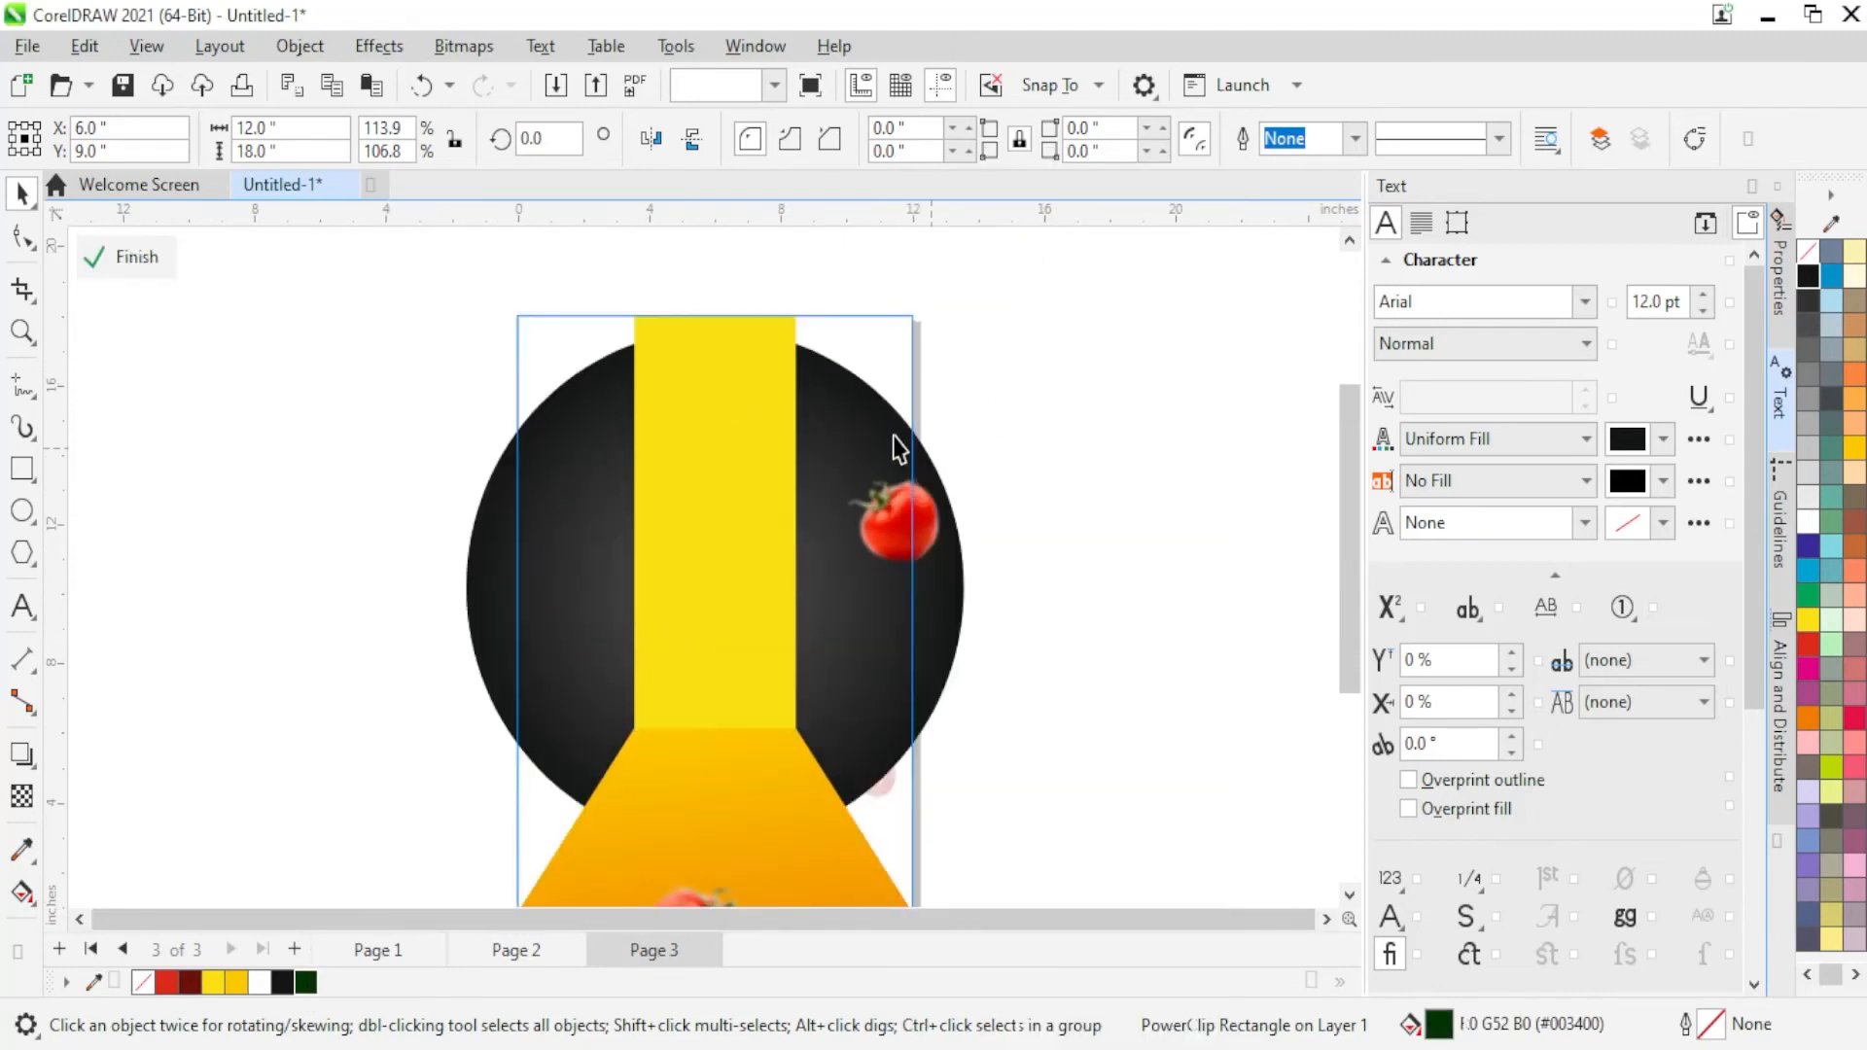
left_click(900, 449)
Step: Try a solid dark green (#003400) fill on the large circle and undo it
left_click(307, 983)
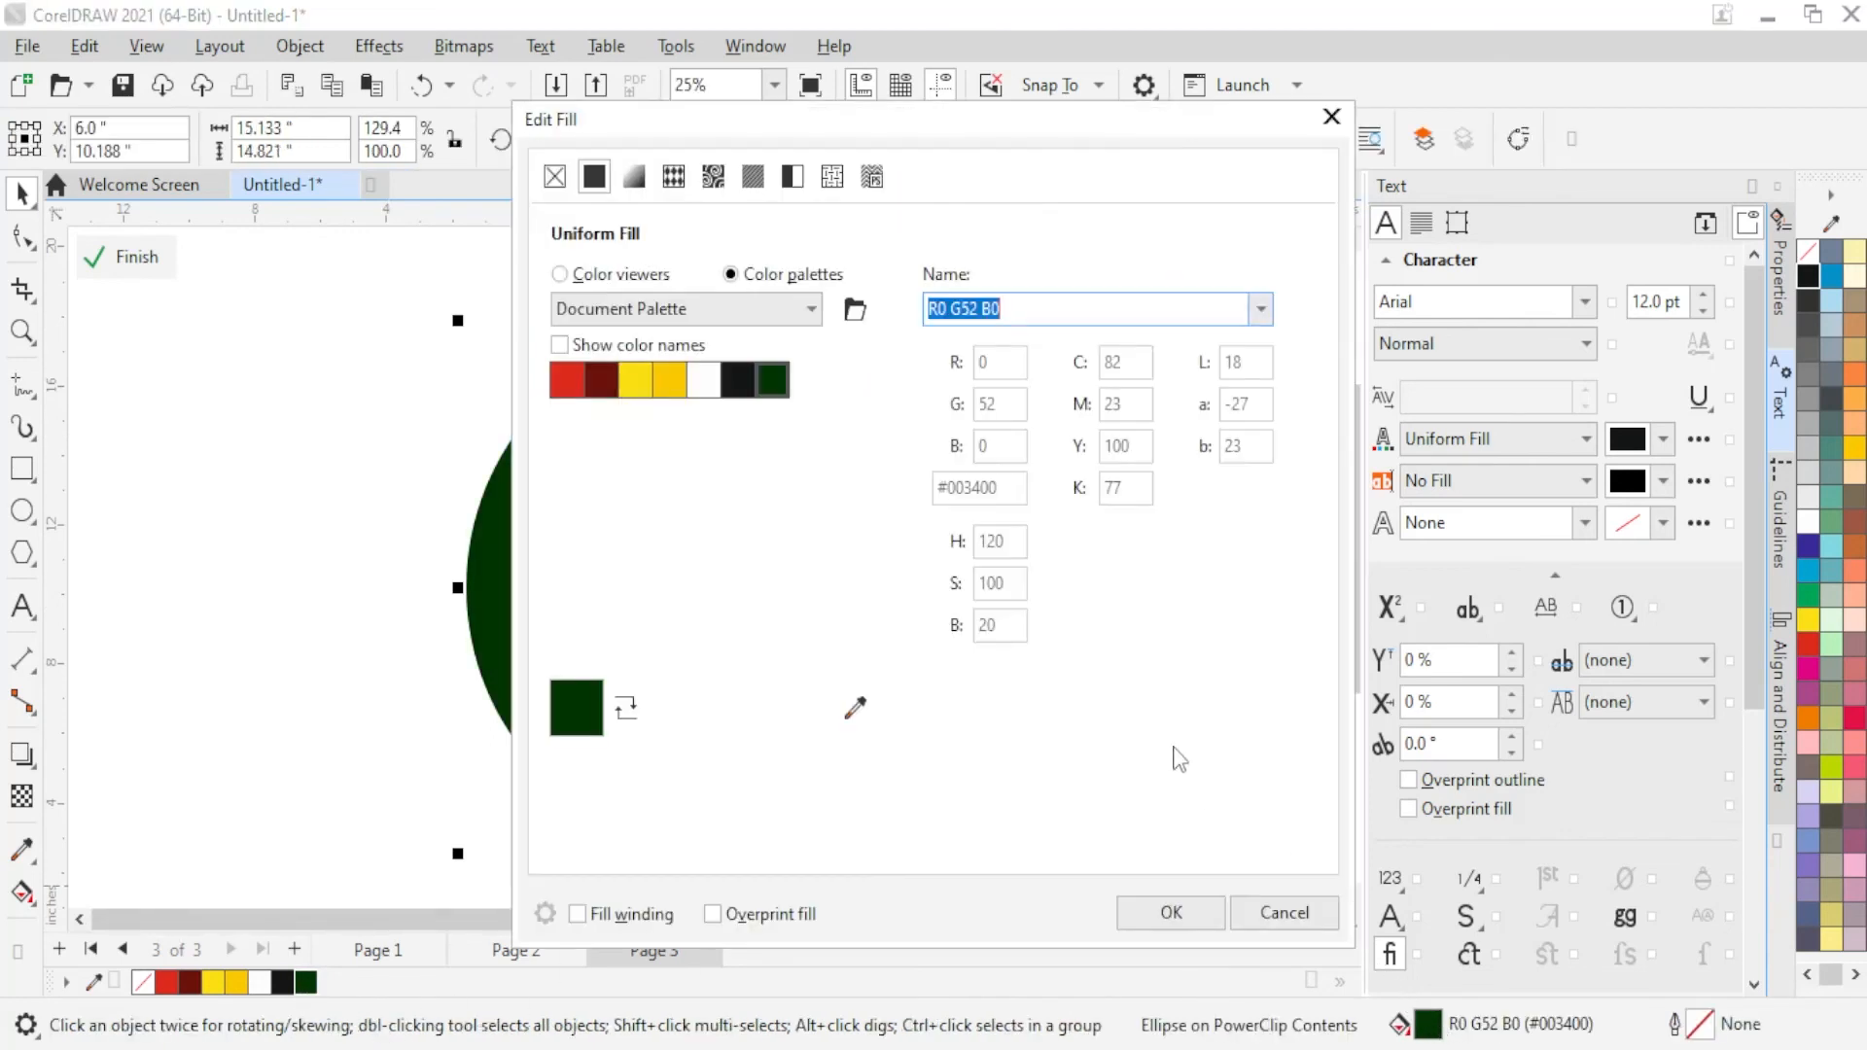
left_click(1303, 915)
key("ctrl+z")
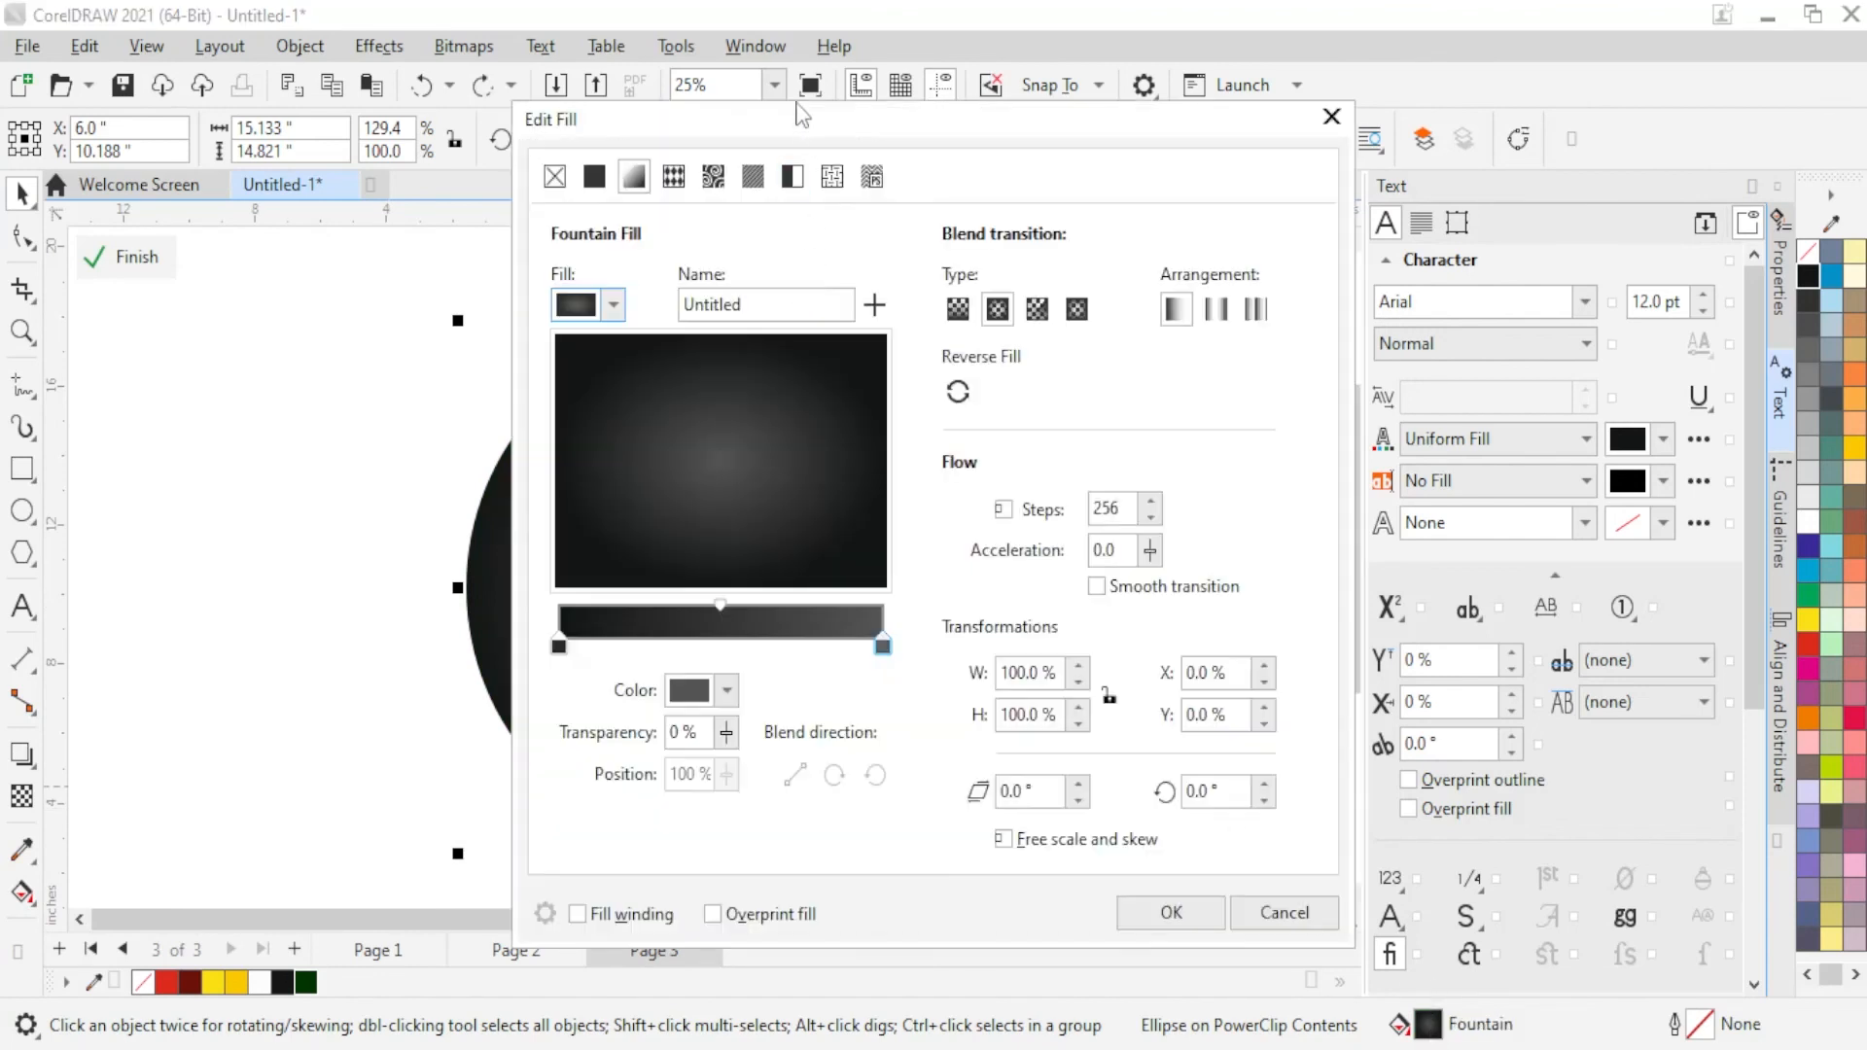
Step: Change the outer colour of the circle's fountain fill to the dark green R0 G52 B0 from the document palette
left_click_drag(799, 115, 1213, 115)
left_click(977, 658)
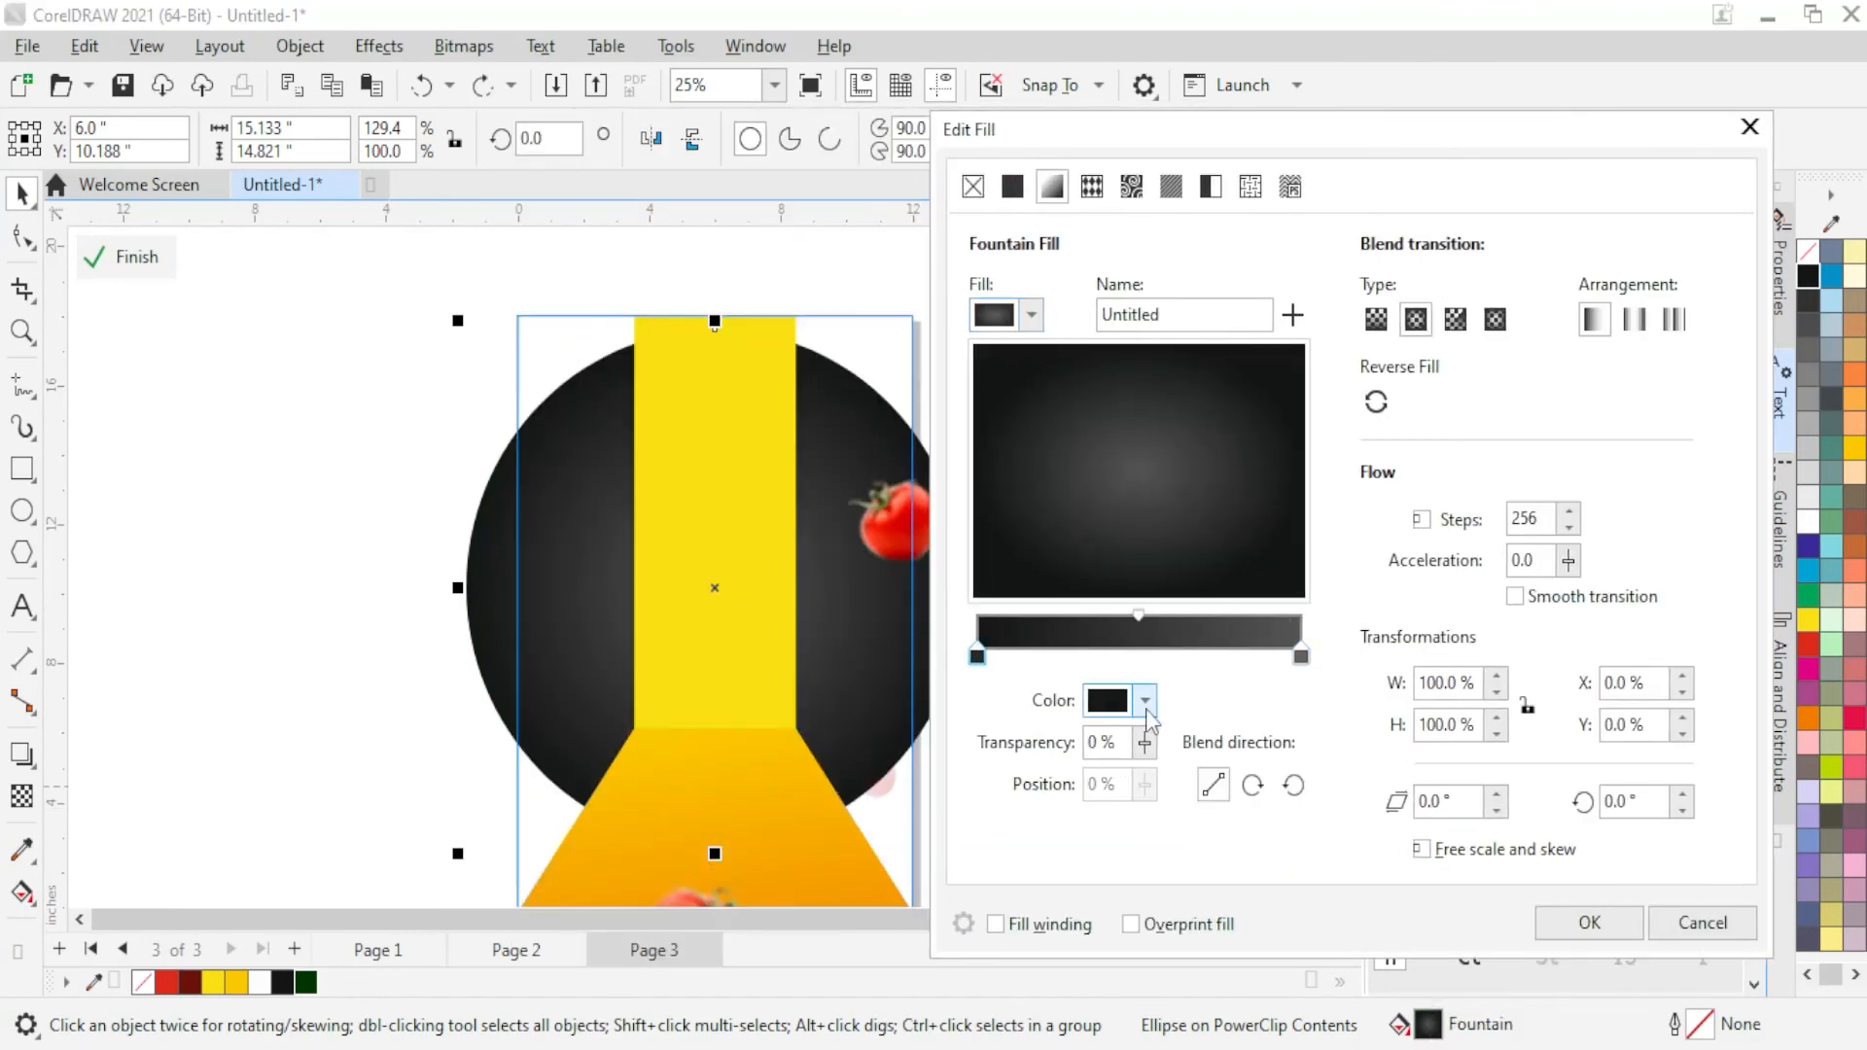
left_click(1147, 702)
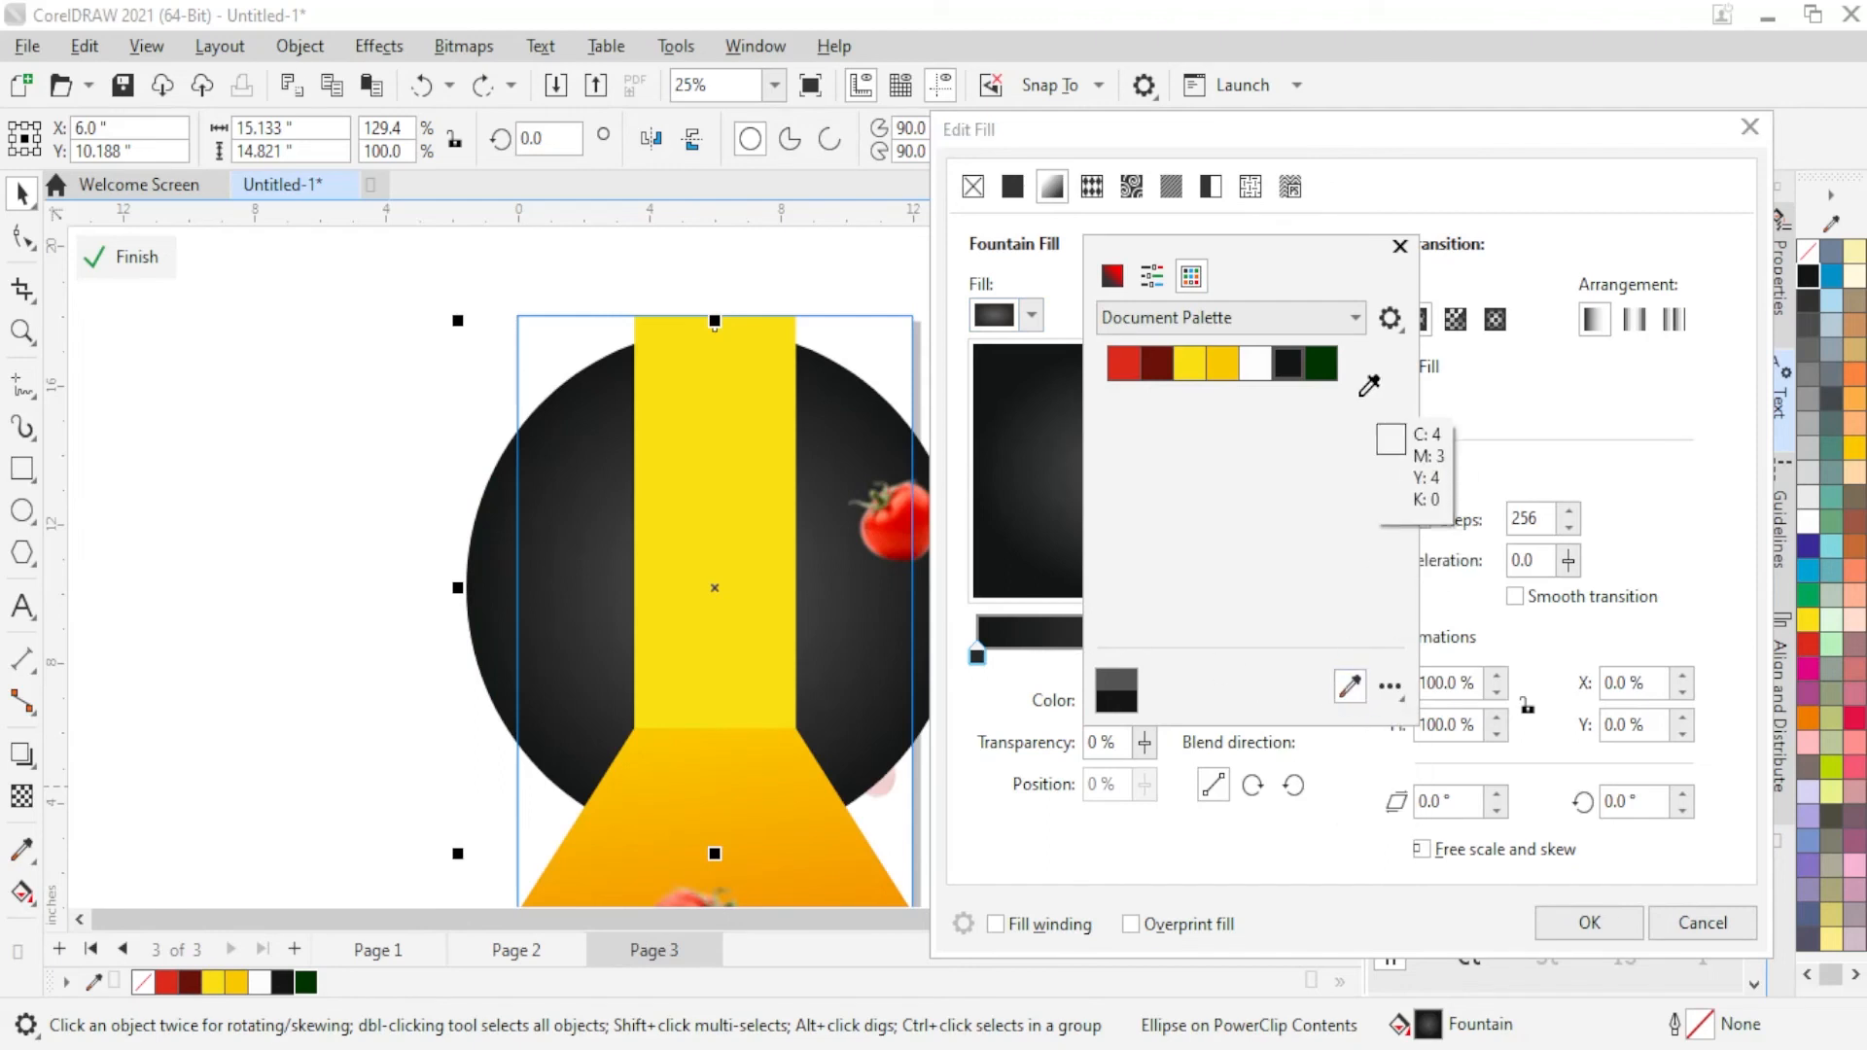
left_click(1320, 363)
left_click(1478, 490)
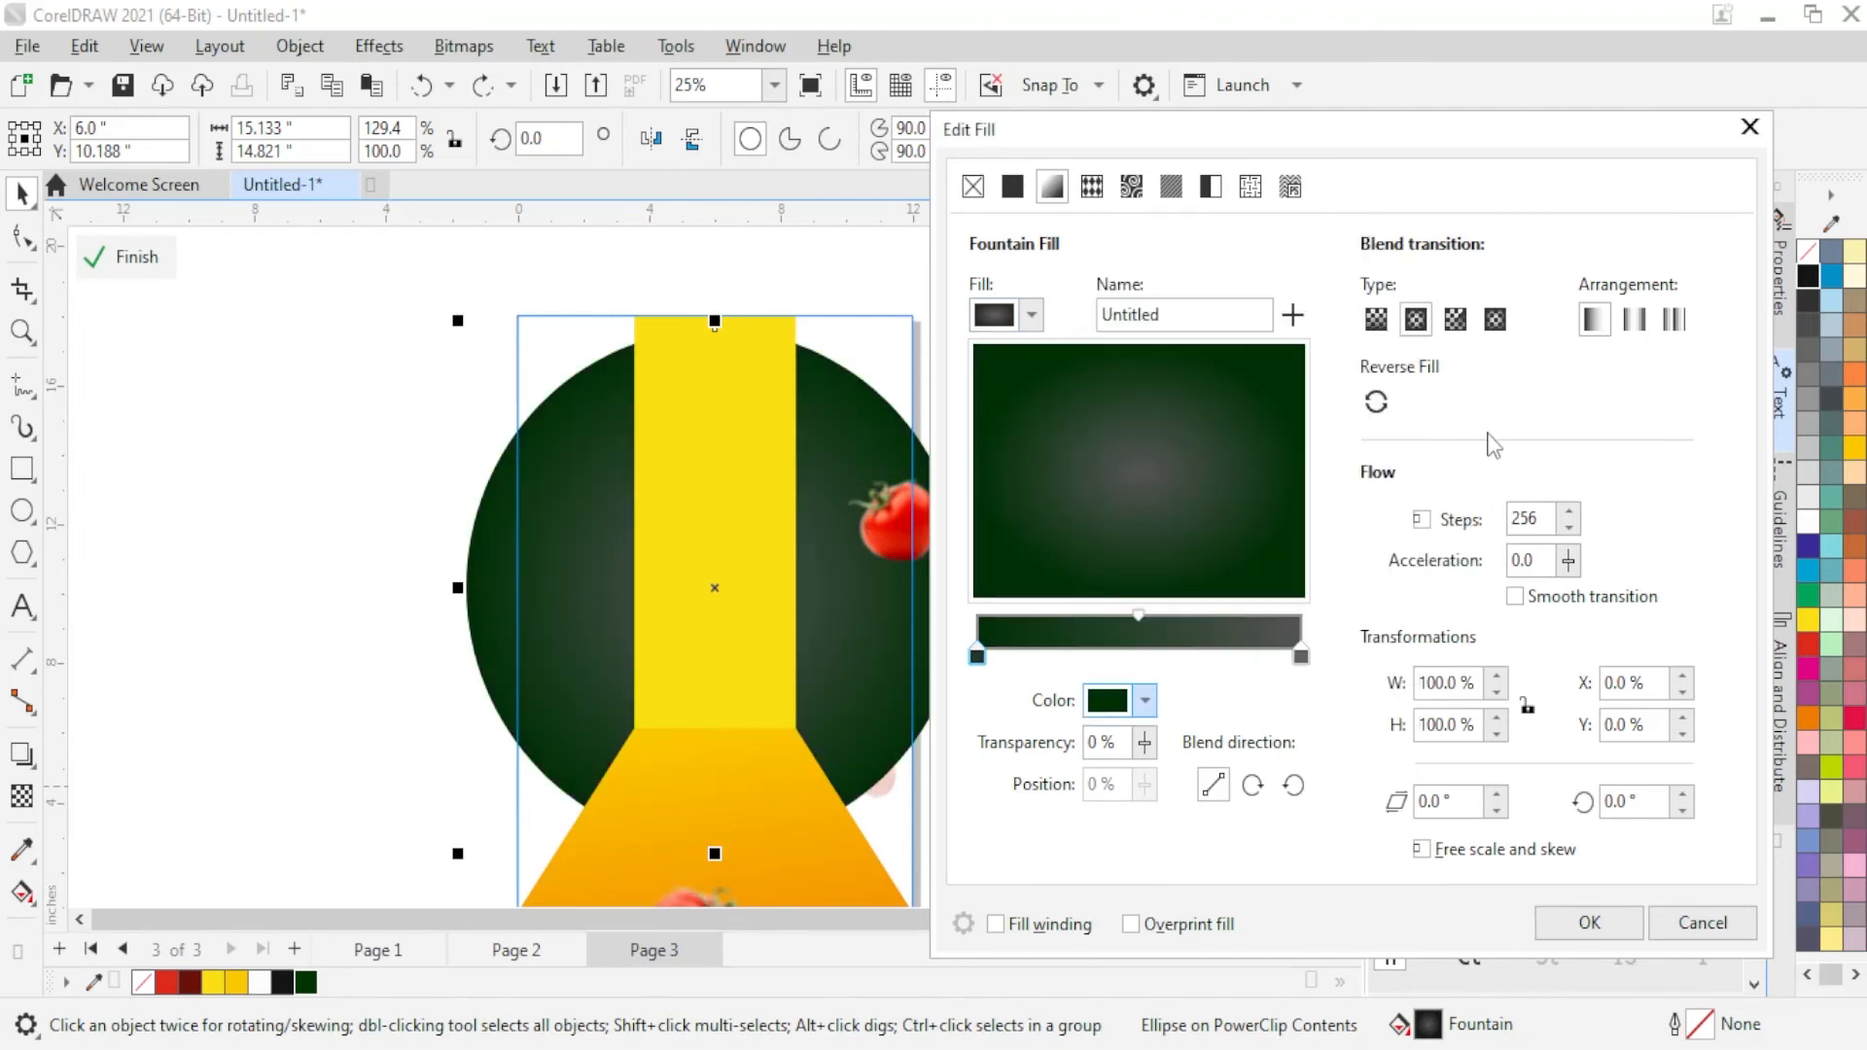
Step: Set the centre colour of the circle's fountain fill to bright green C64 M0 Y100 K0 and apply the fill
left_click(1303, 658)
left_click(1147, 702)
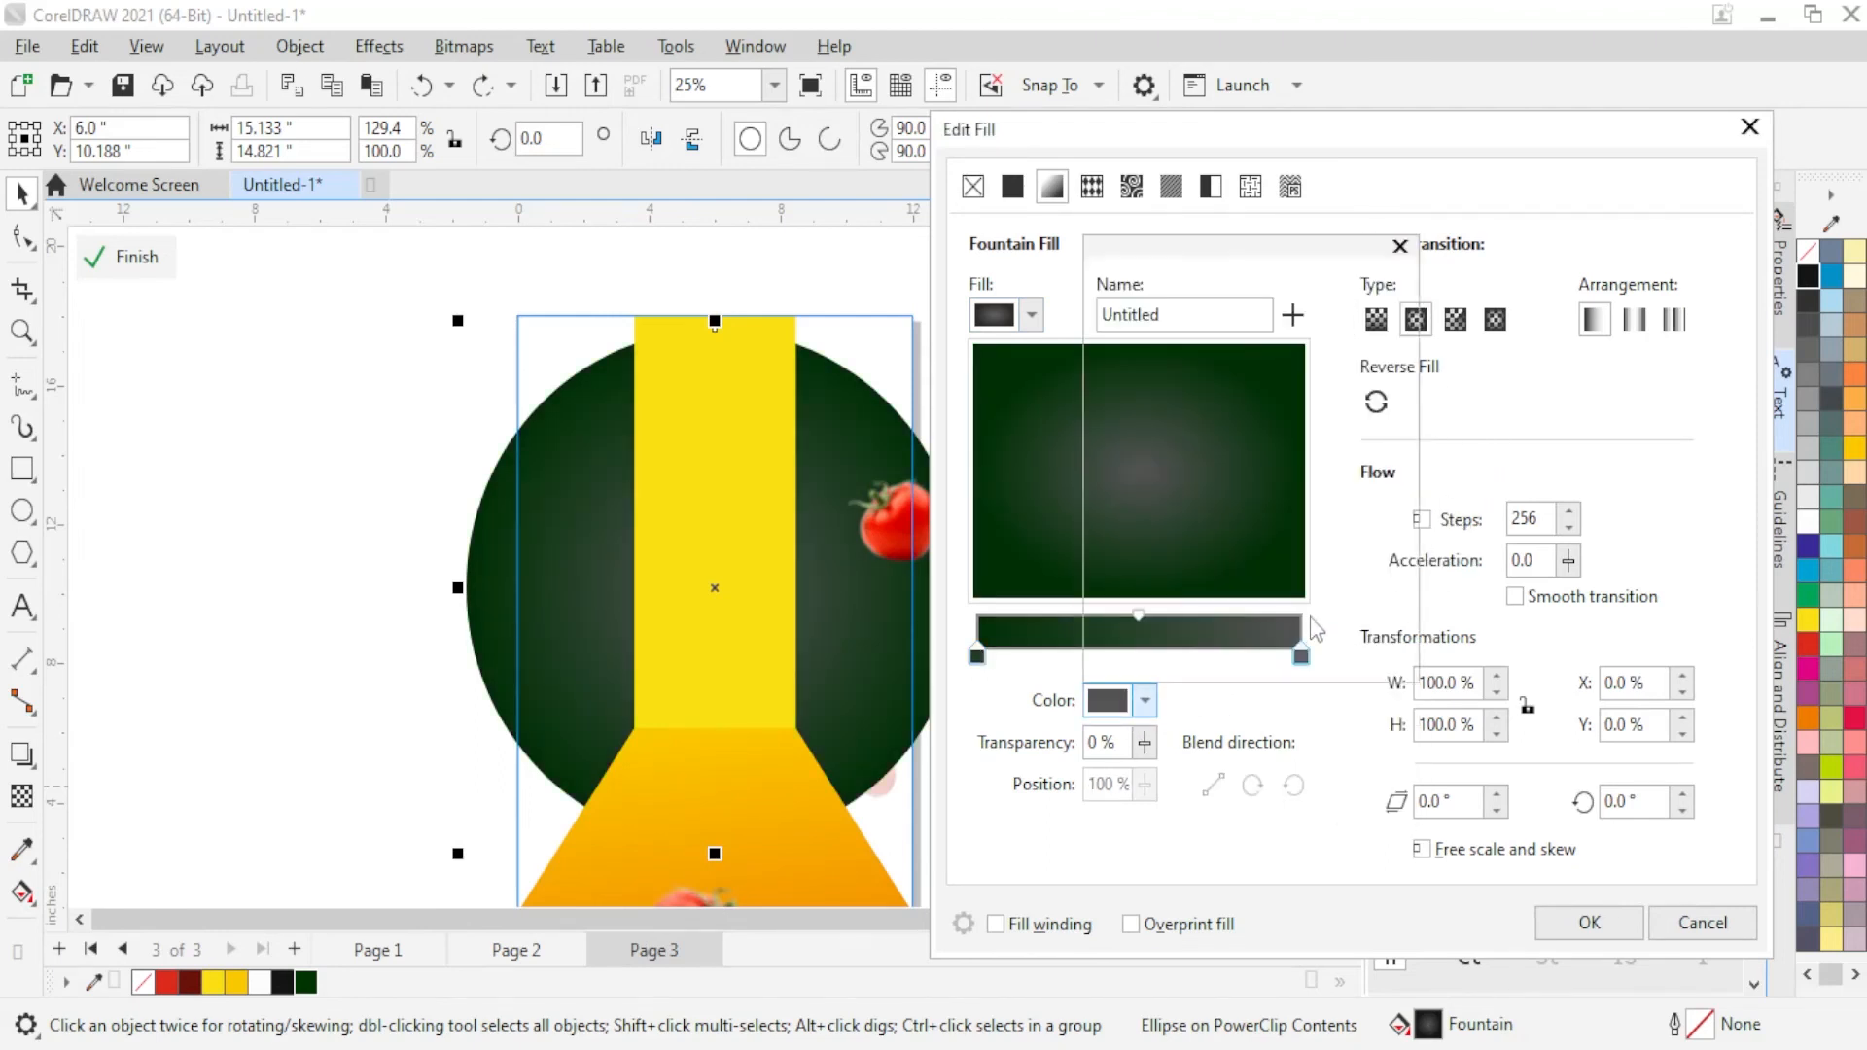
left_click(1158, 567)
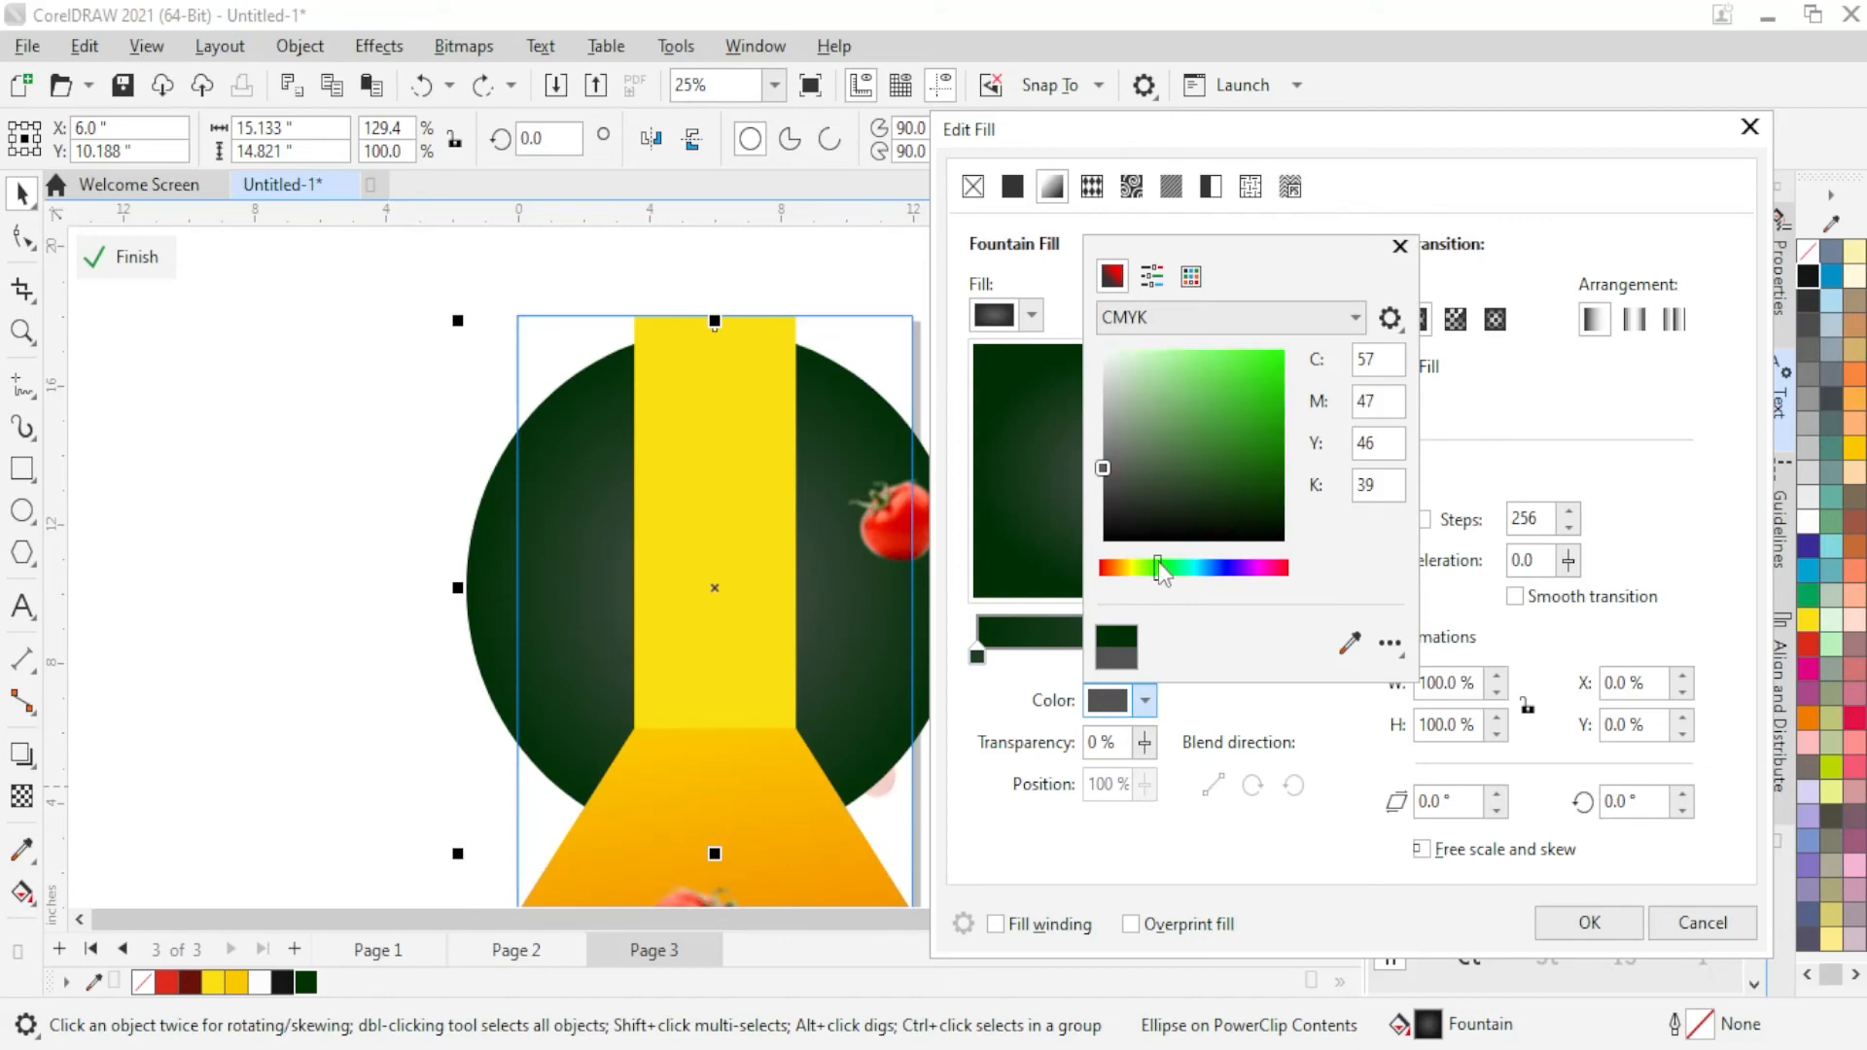
left_click(1256, 367)
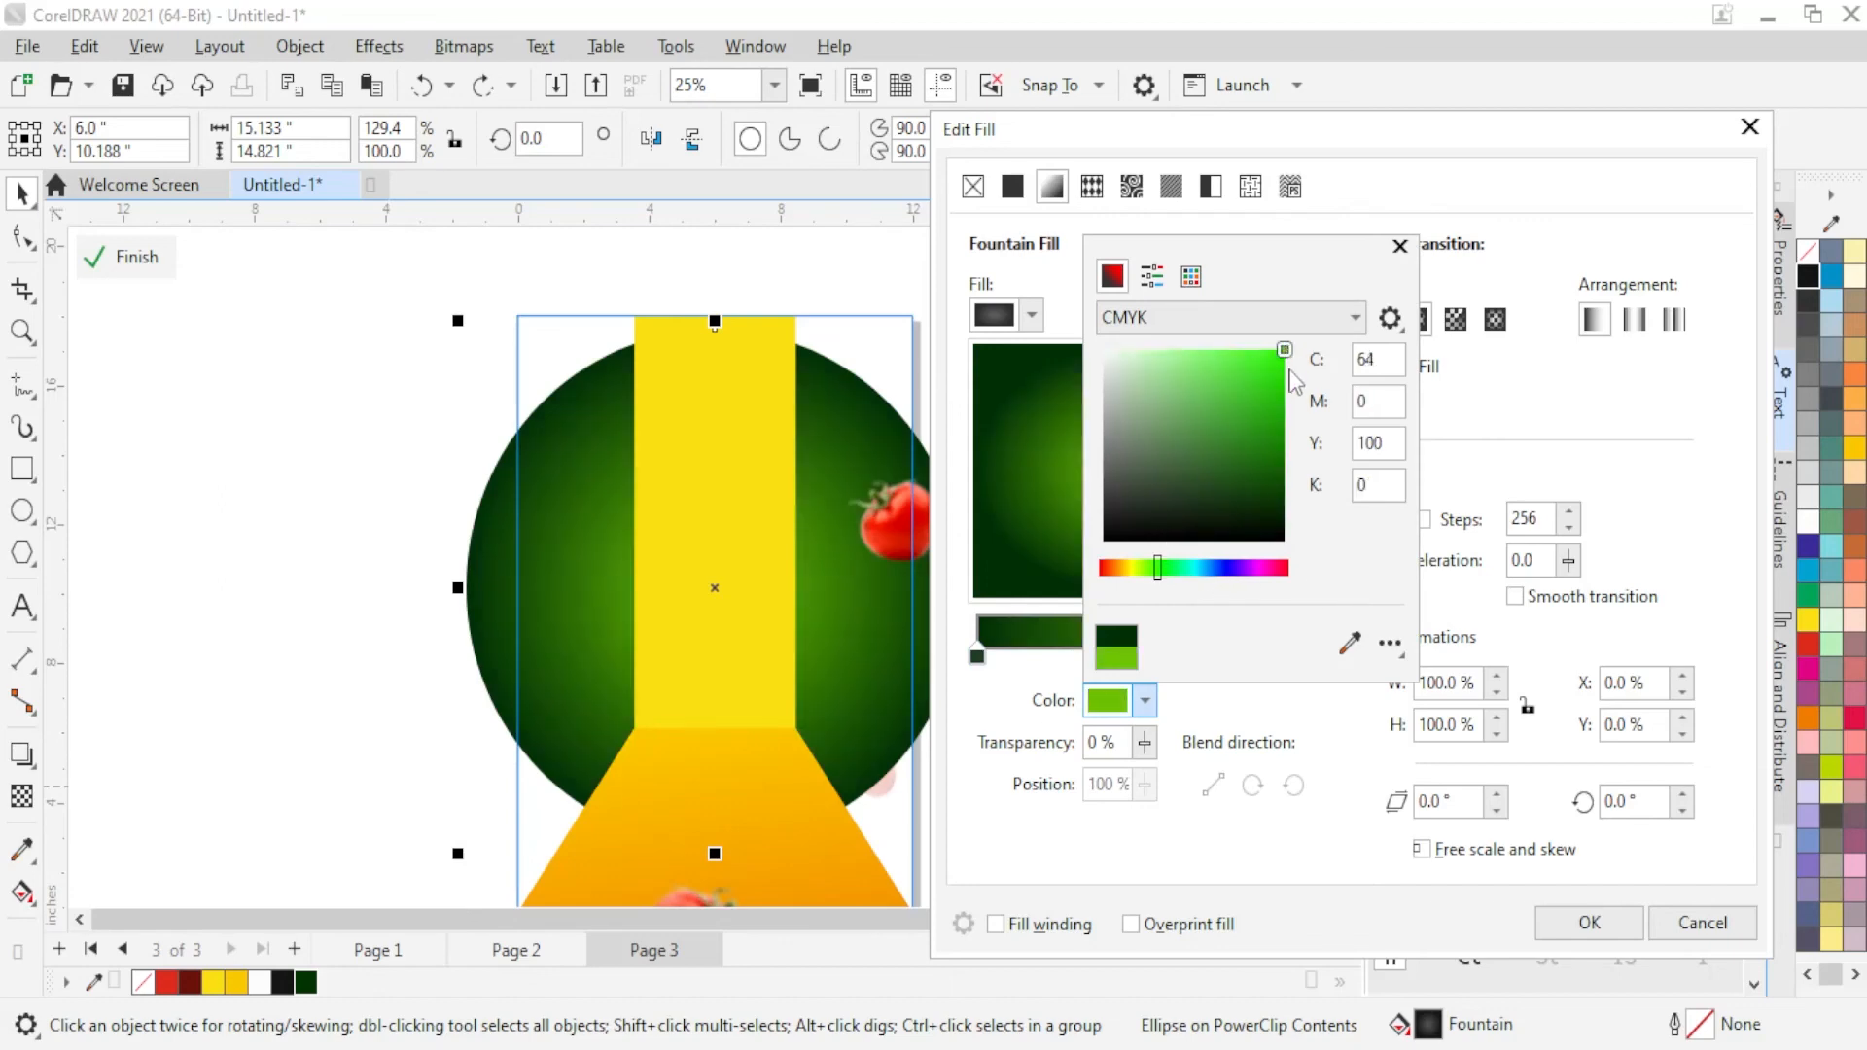
left_click(1512, 435)
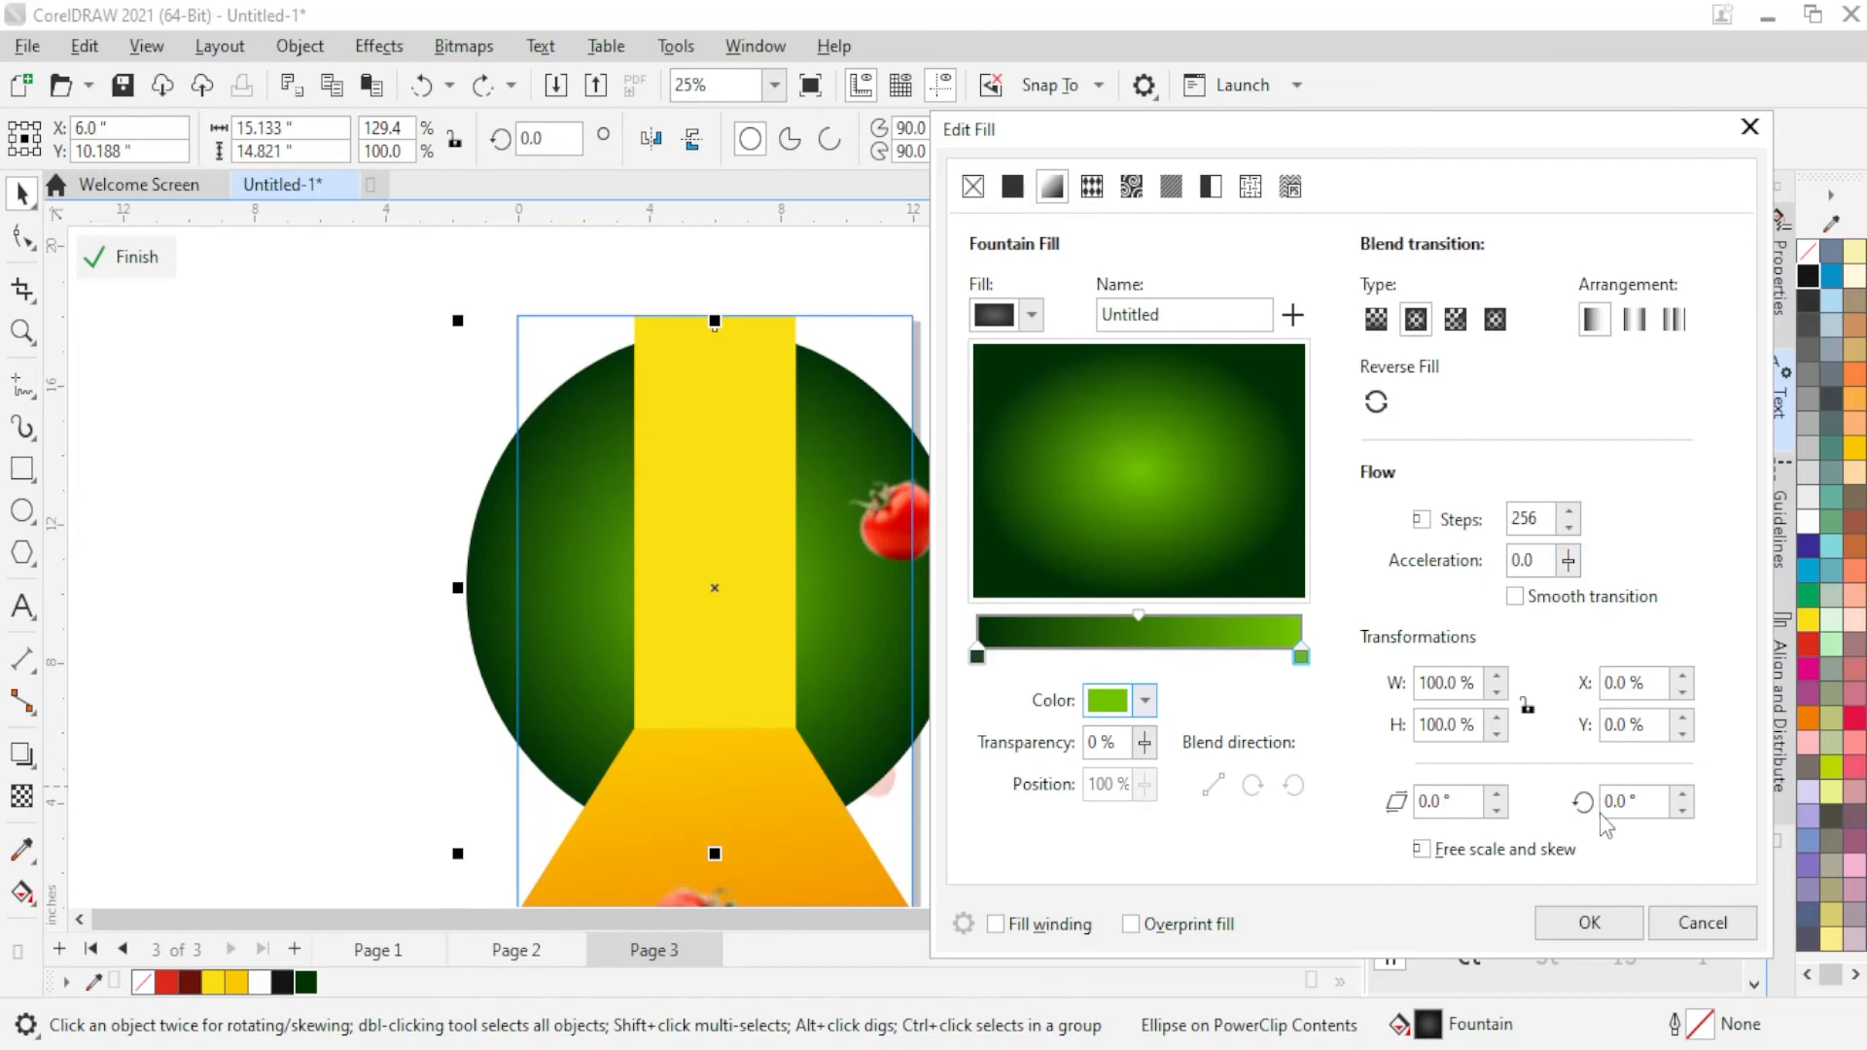
left_click(1603, 918)
Step: Finish editing the PowerClip contents of the page 3 background and deselect everything
left_click(951, 632)
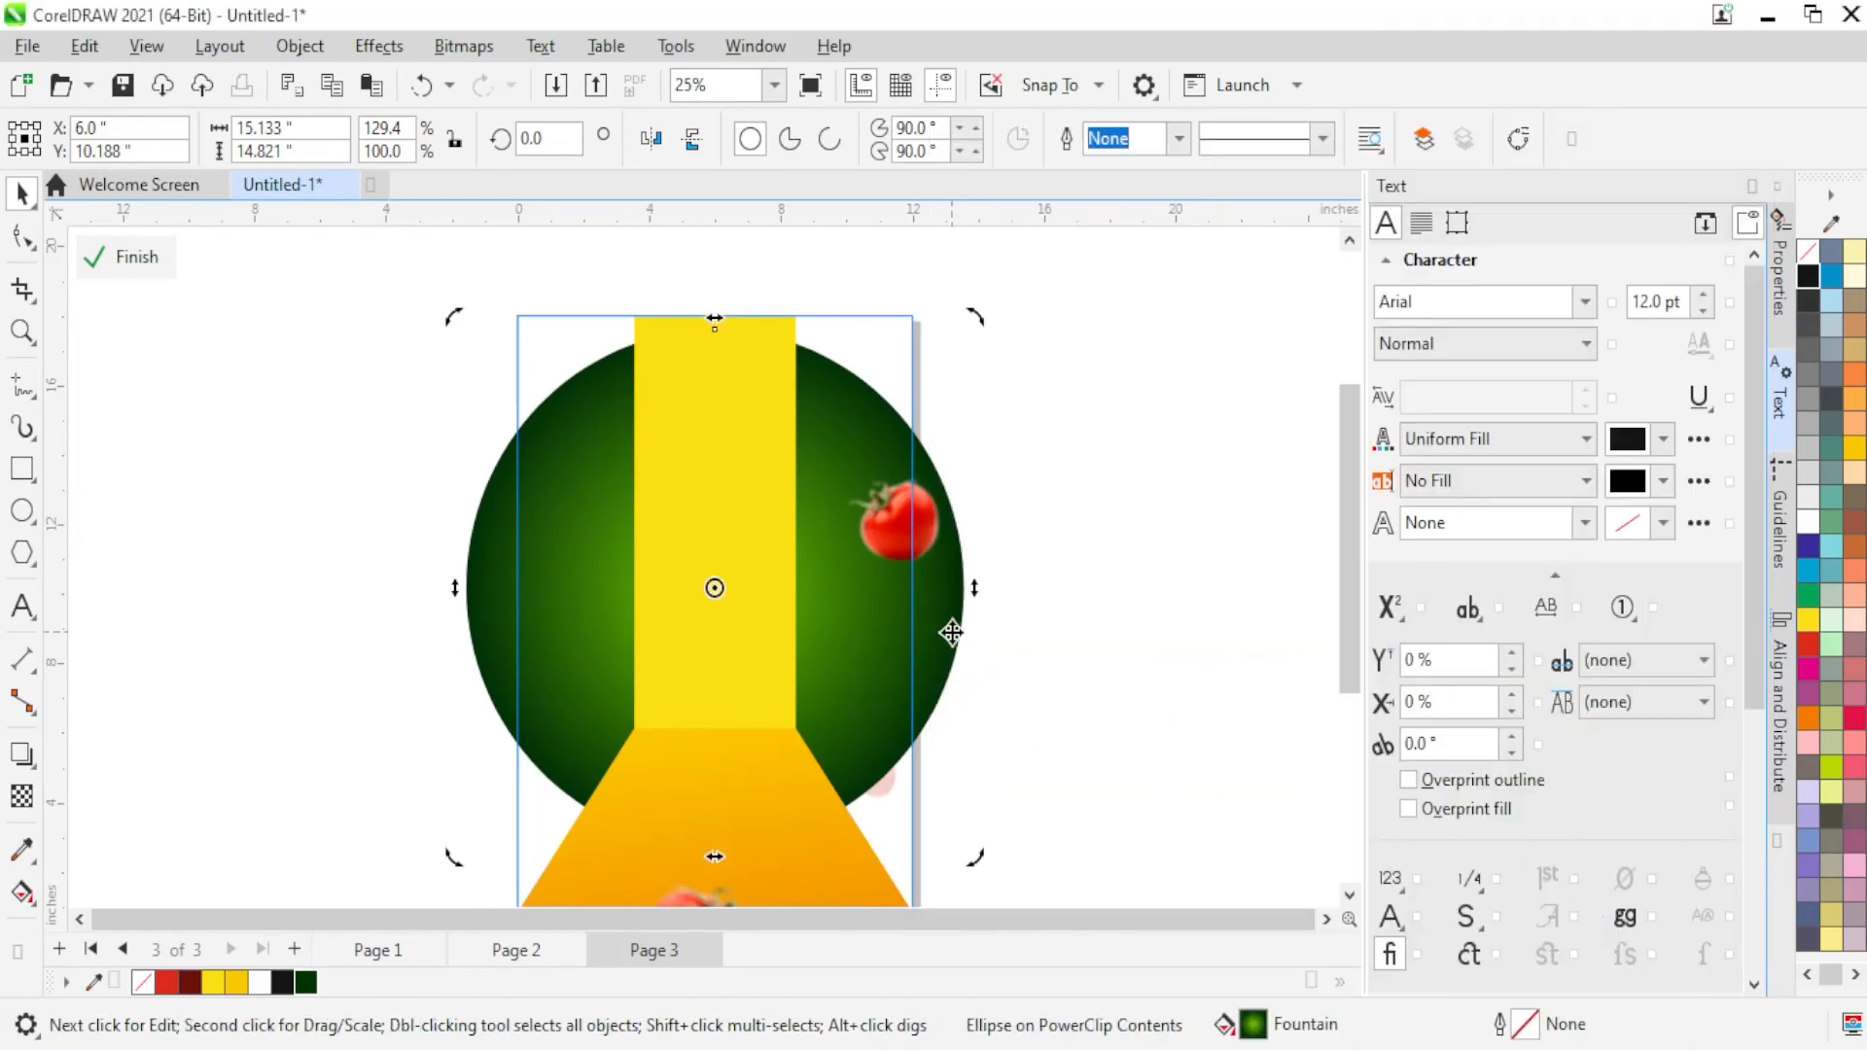
right_click(951, 632)
left_click(1031, 258)
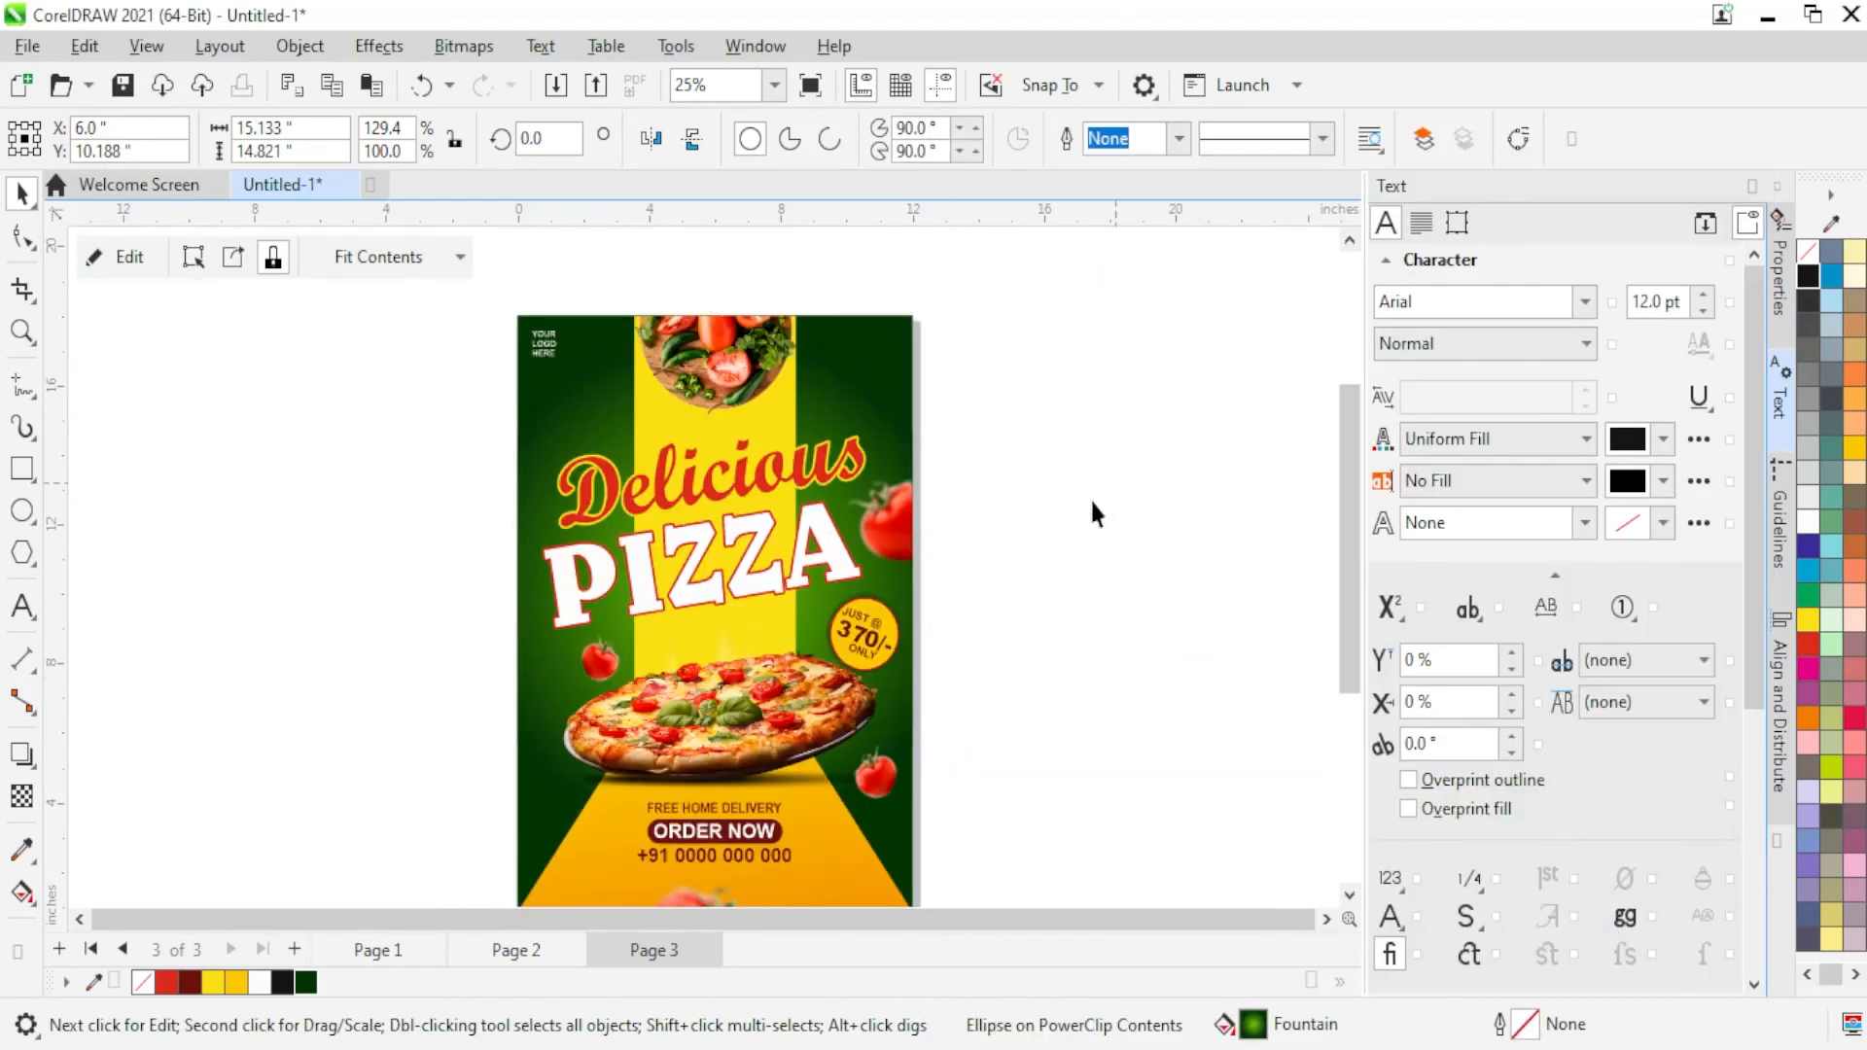
left_click(1095, 513)
Step: Select the whole green poster on page 3 and review it in a full-screen preview
scroll(787, 417, "down", 2)
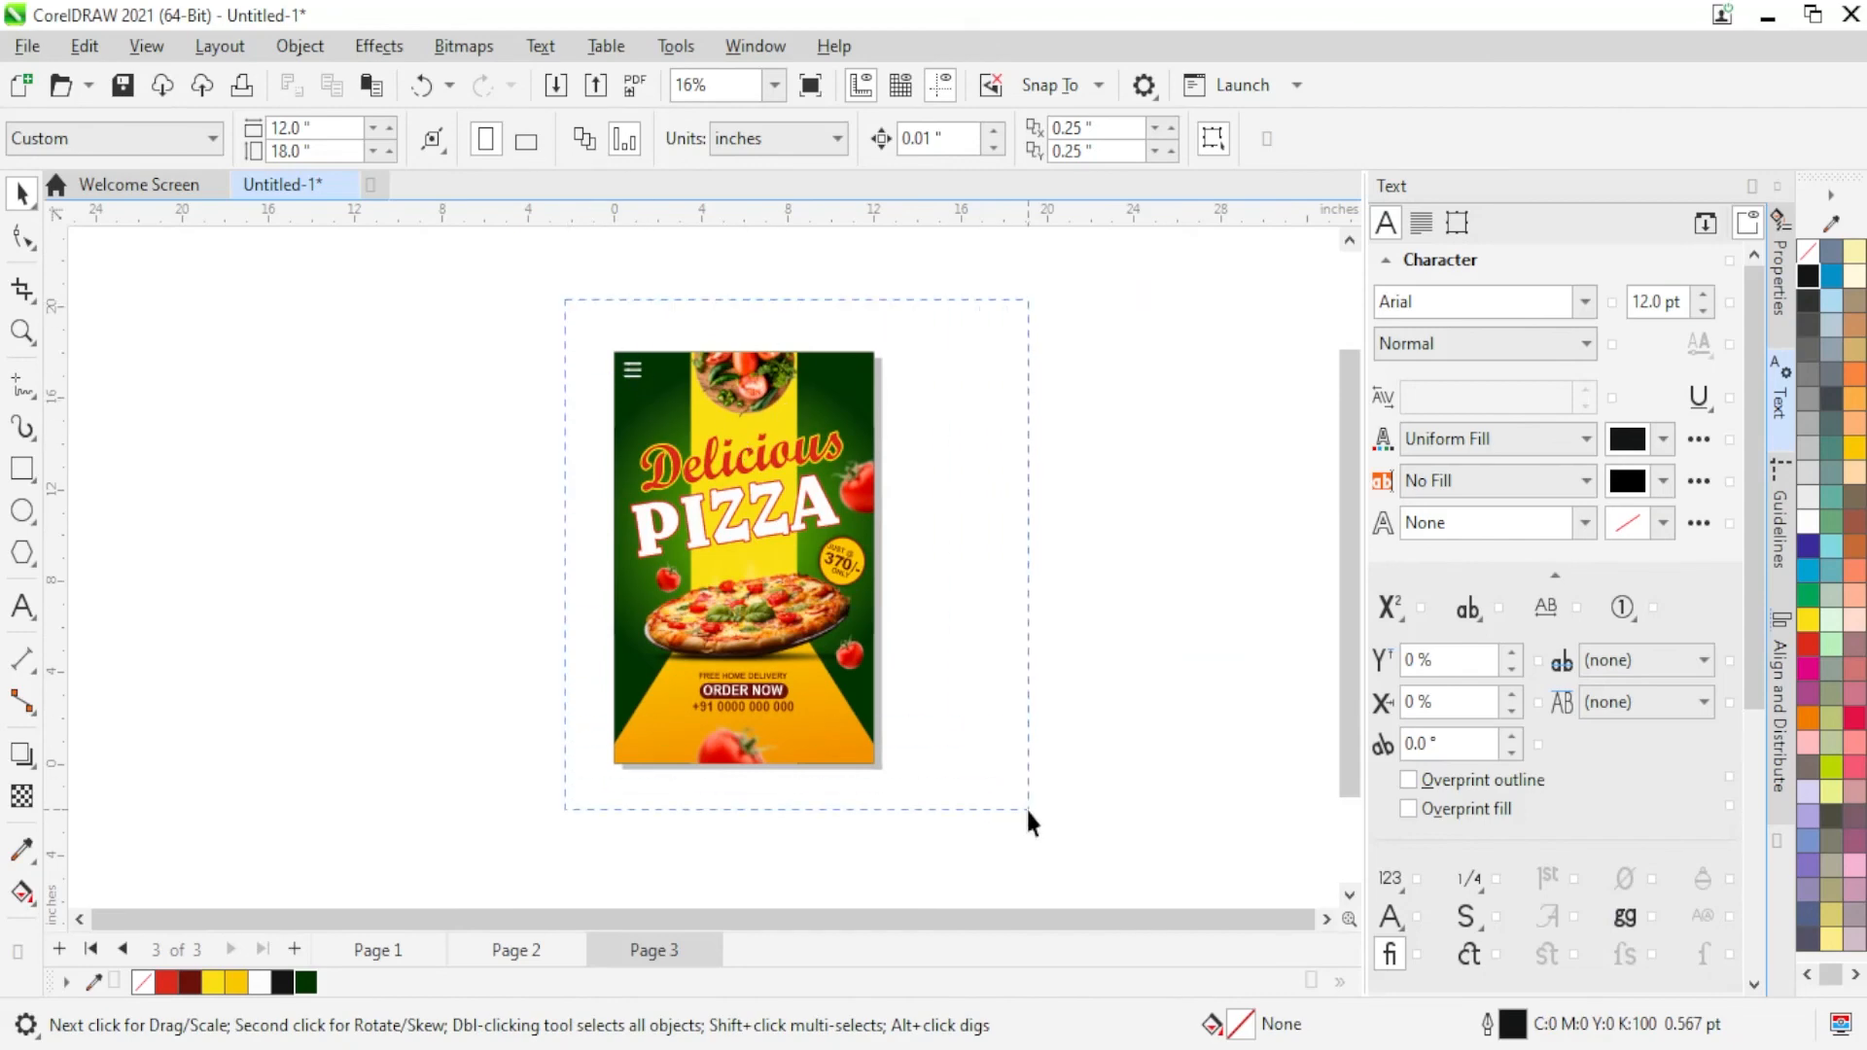
left_click_drag(1027, 810, 1026, 808)
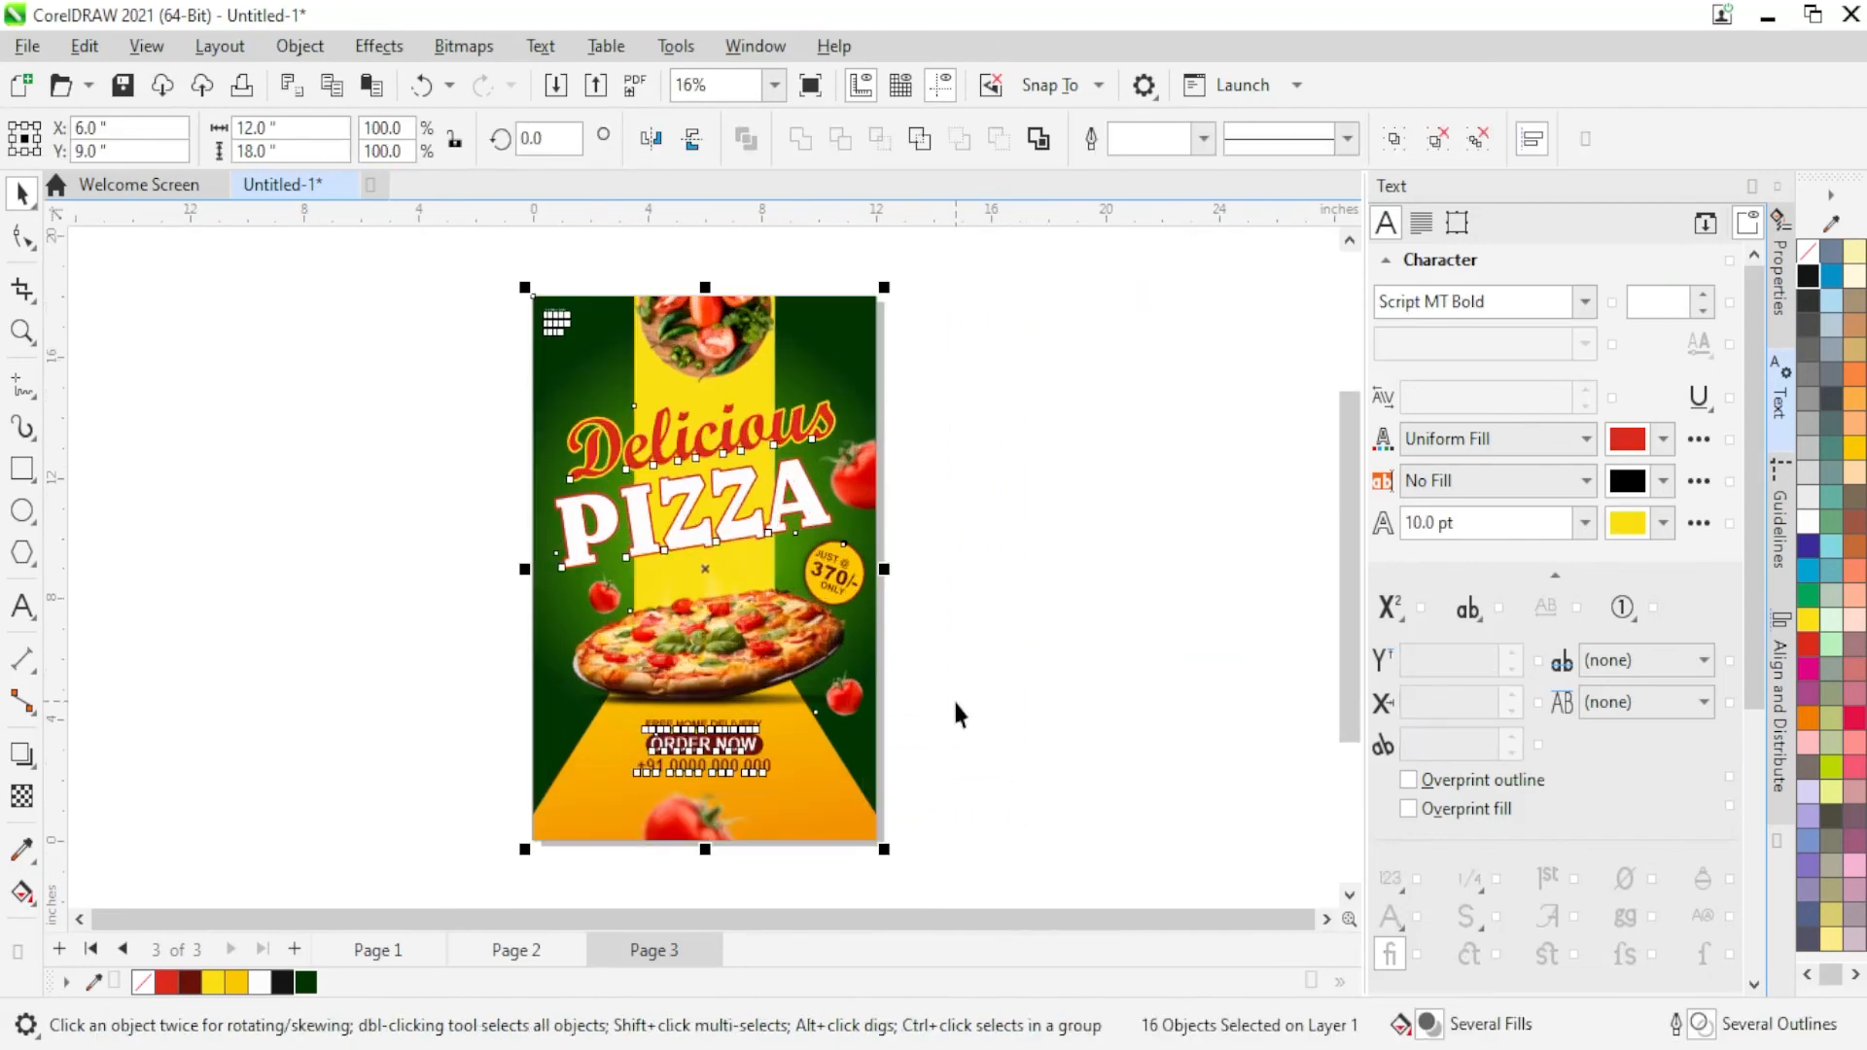
key("F9")
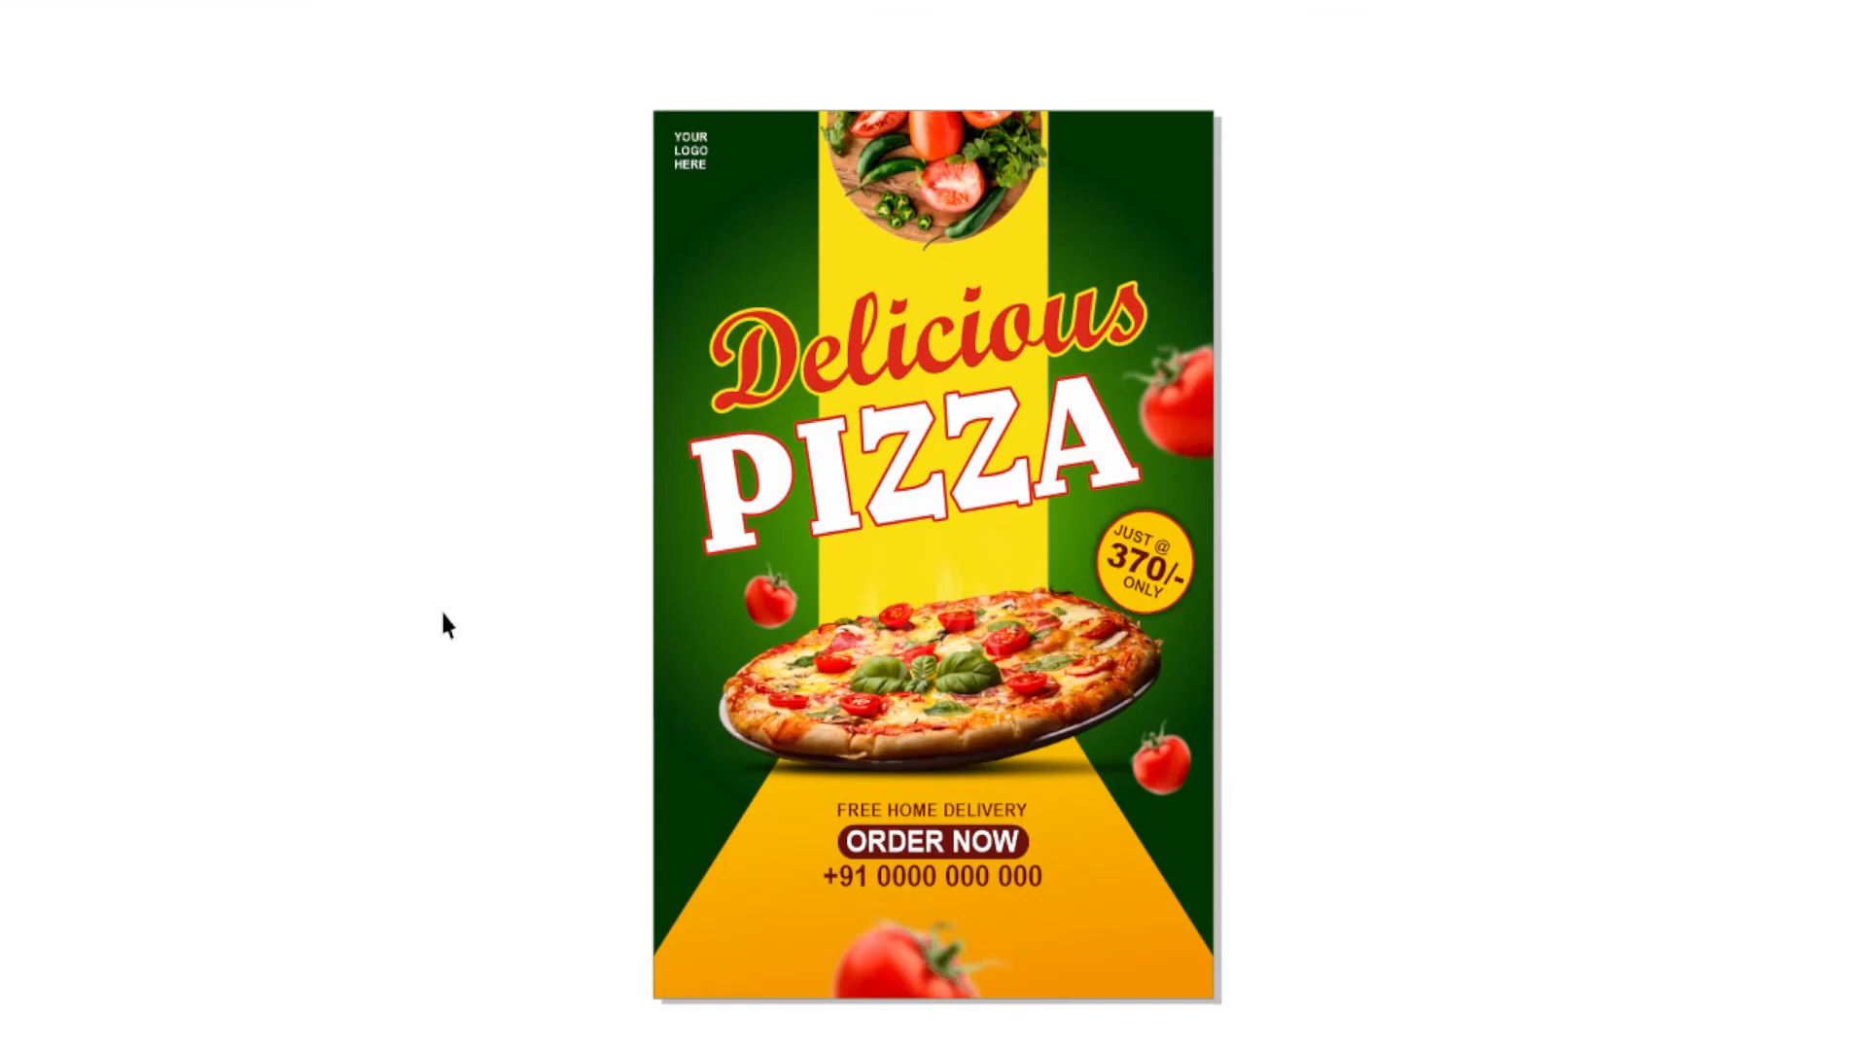
key("F9")
left_click(950, 356)
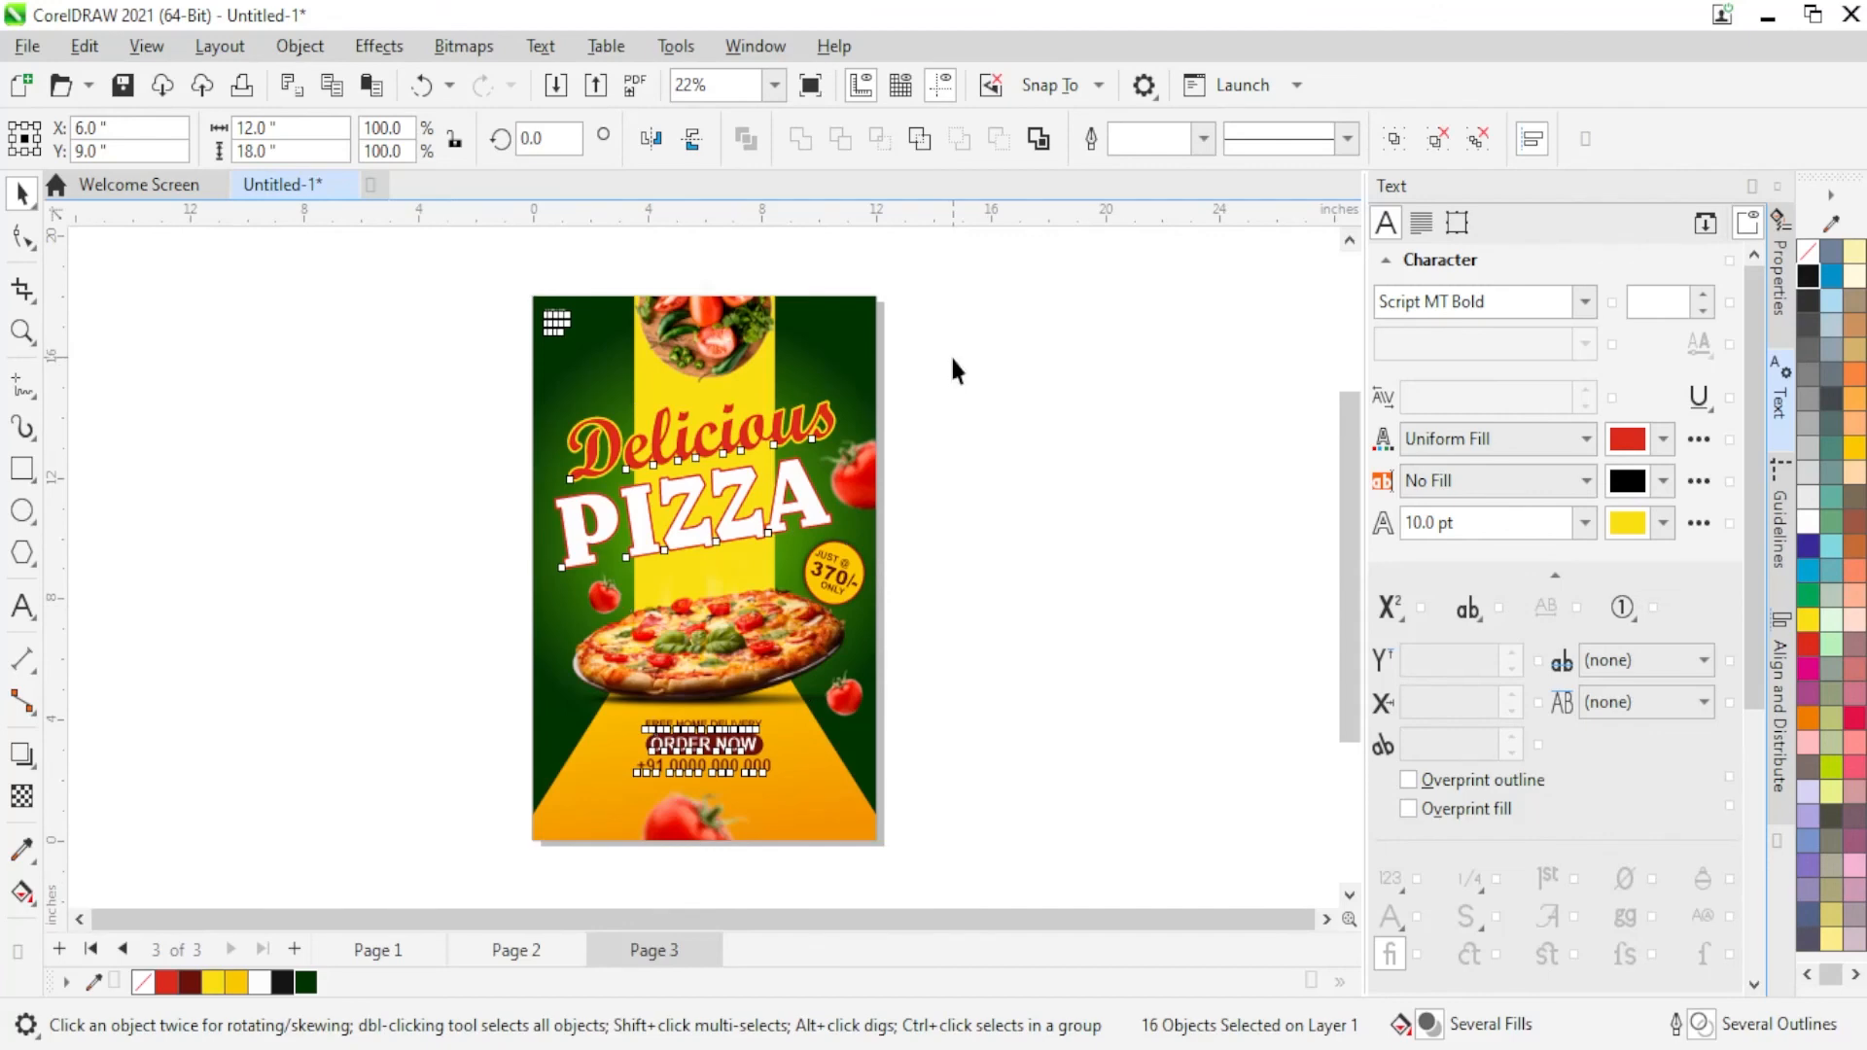
Step: Reopen the background's PowerClip contents and move the midpoint of the green circle's fountain fill to 60%
left_click(865, 365)
right_click(865, 365)
left_click(950, 198)
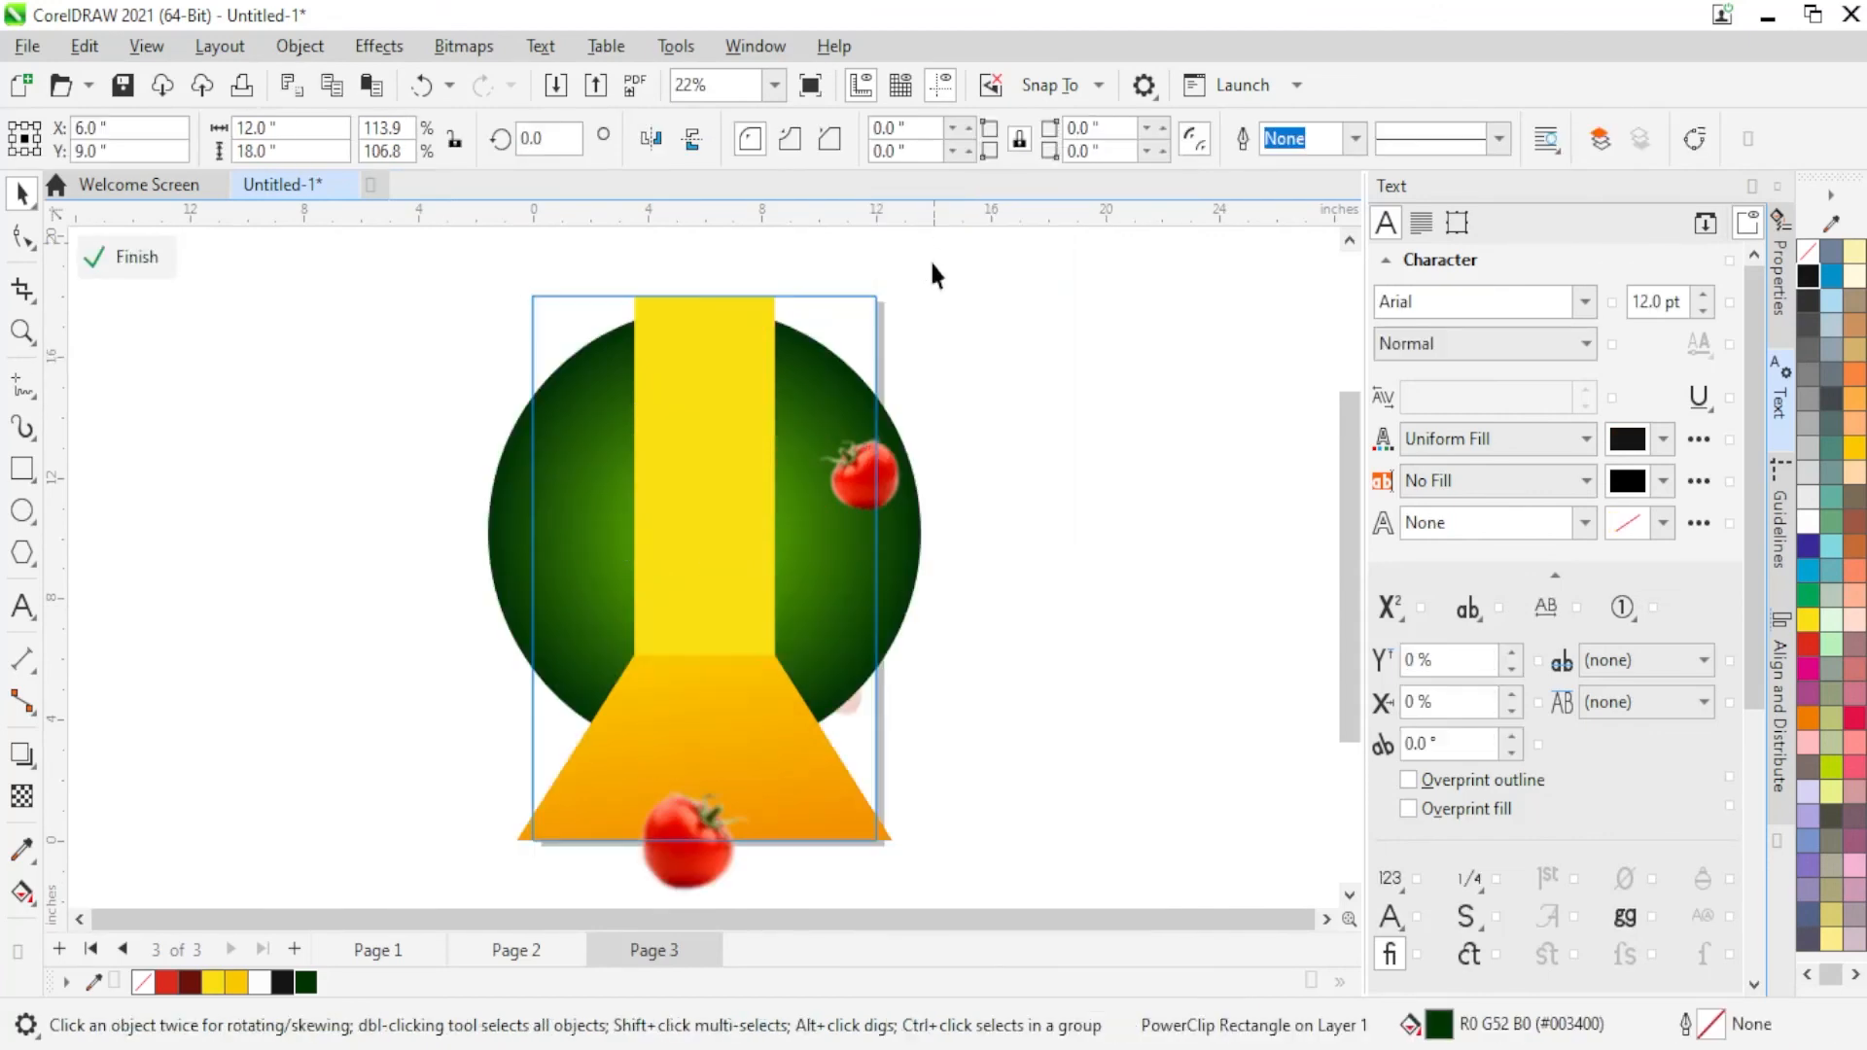
scroll(844, 398, "up", 5)
left_click(846, 400)
scroll(846, 399, "down", 3)
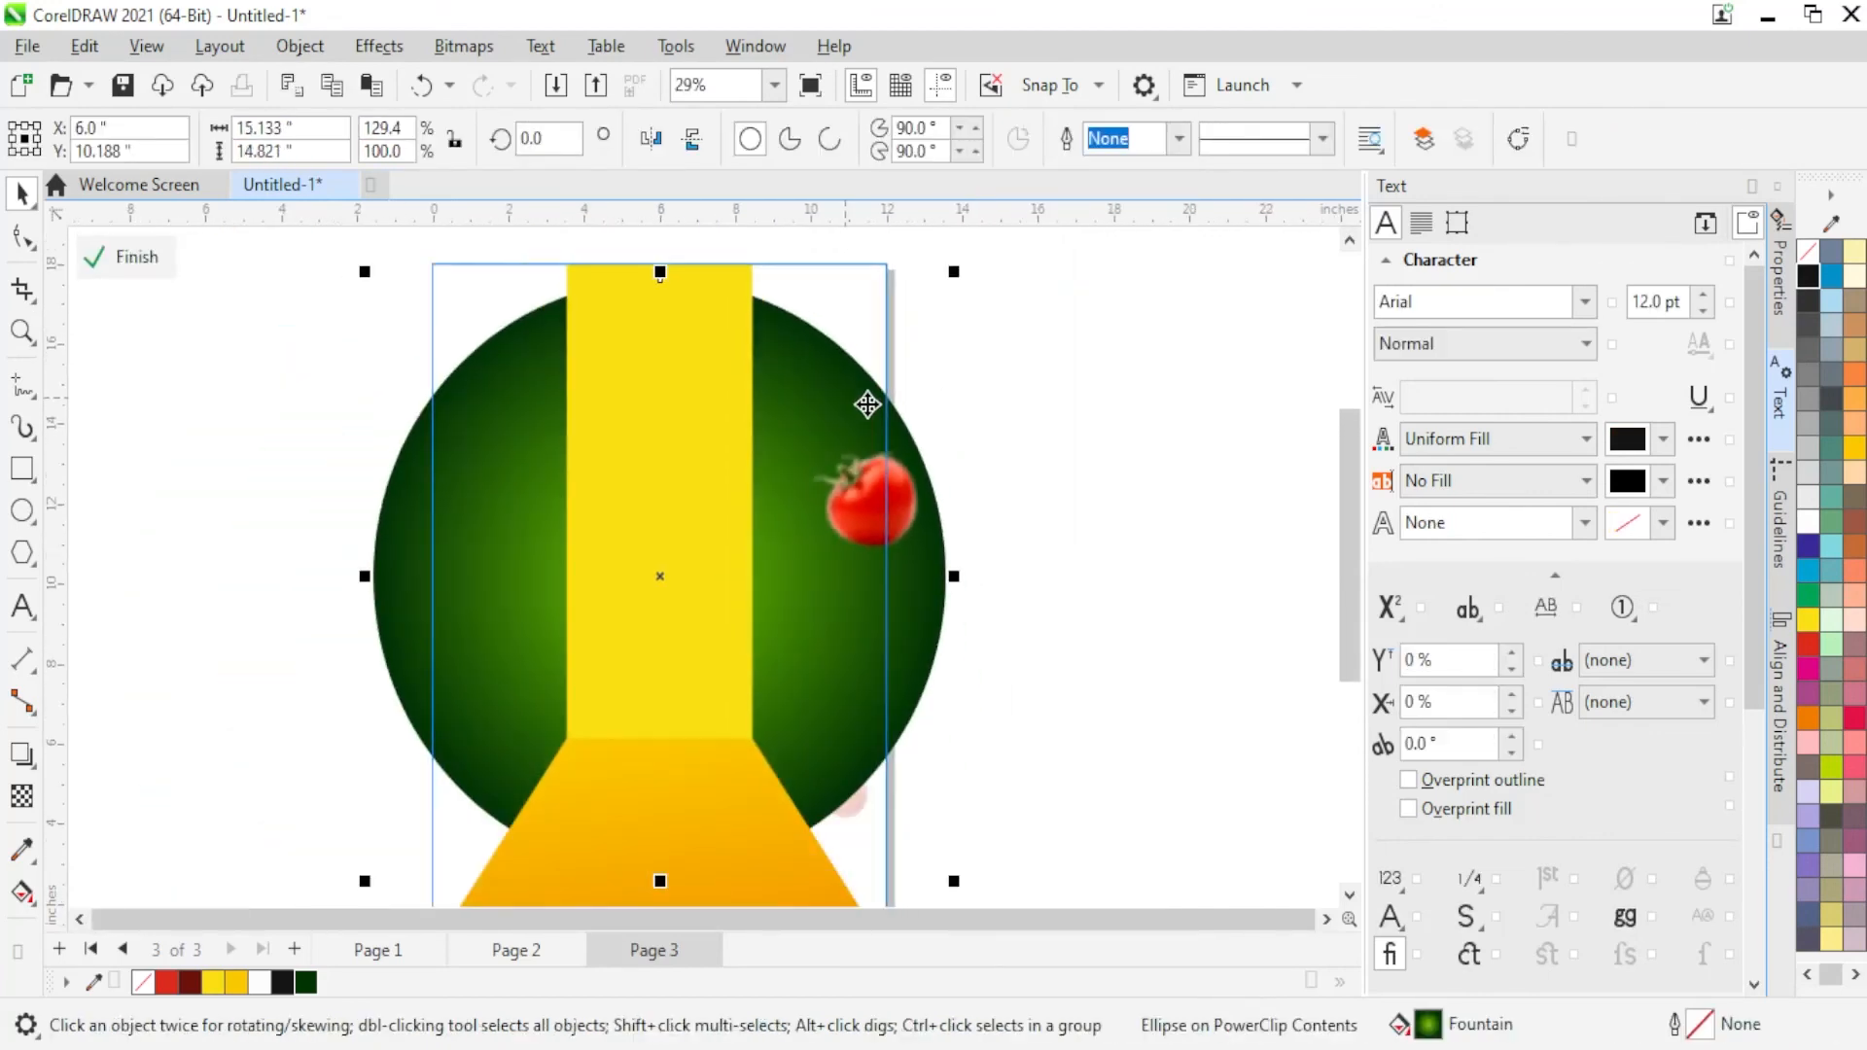
key("F11")
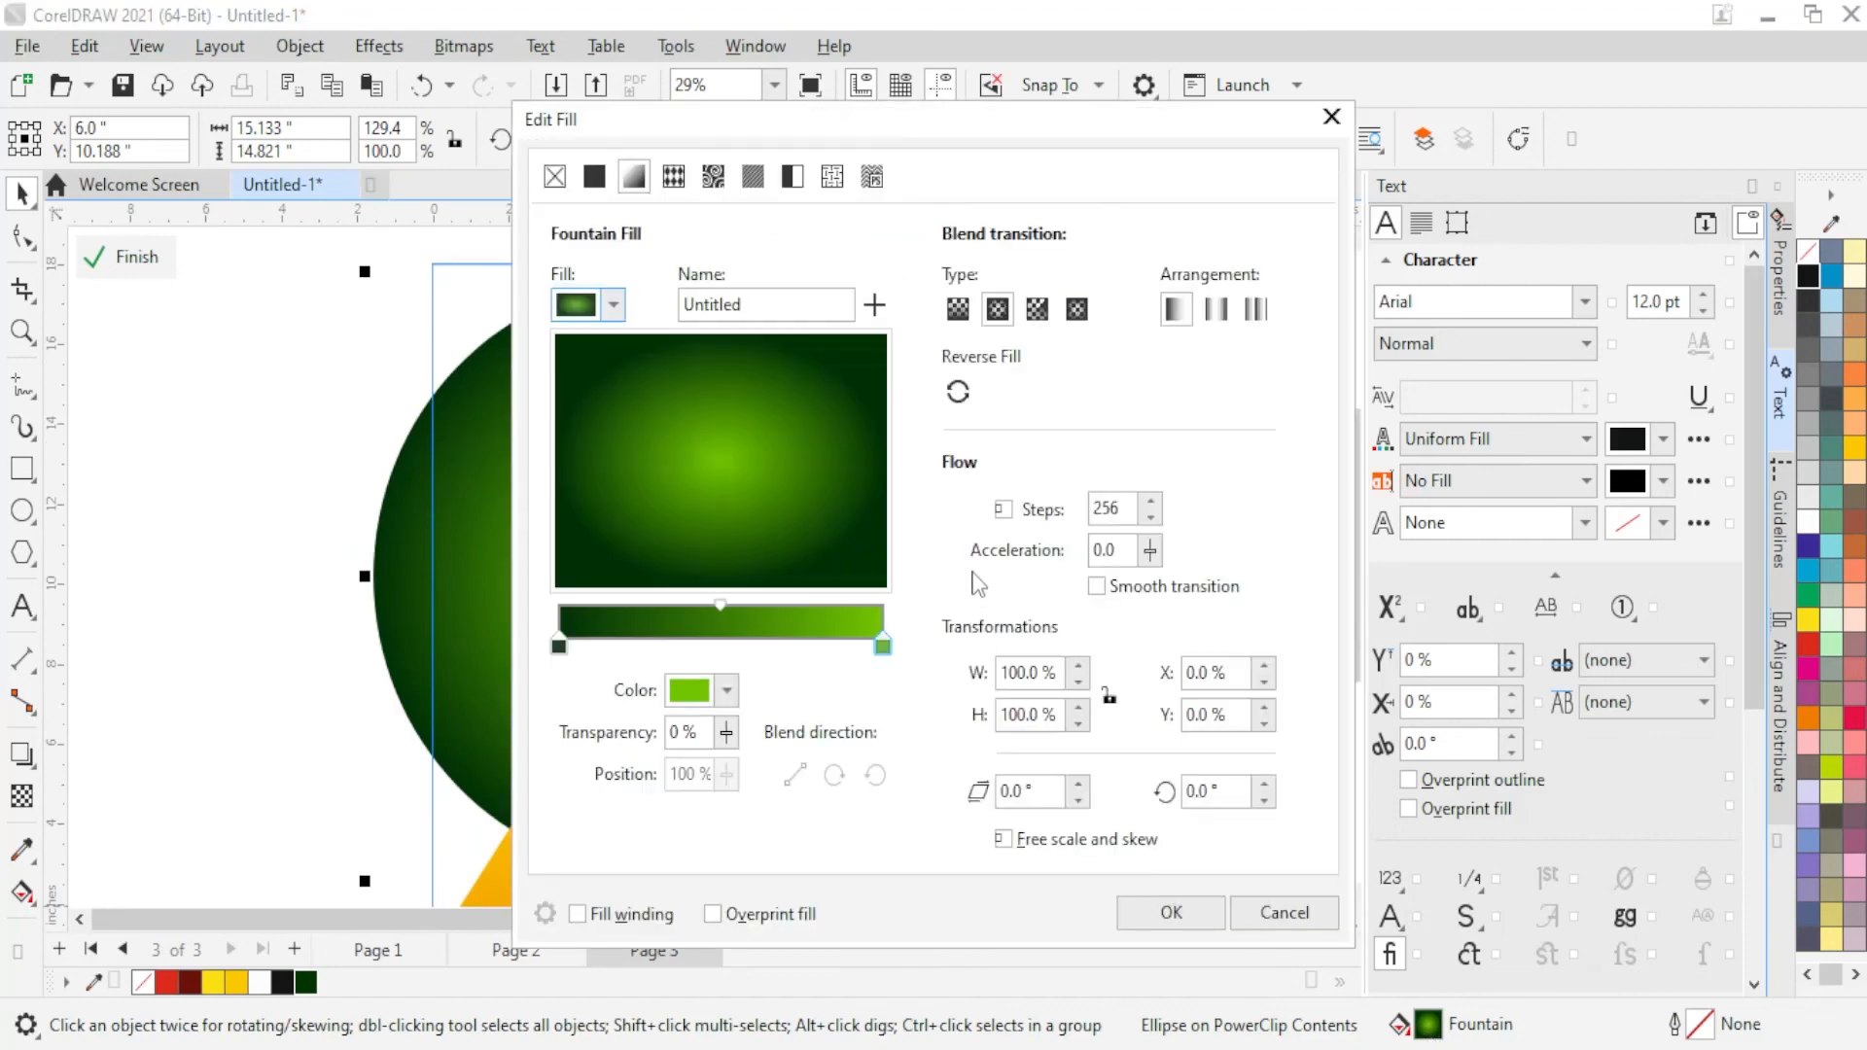
mouse_move(722, 603)
left_mouse_down()
mouse_move(772, 605)
mouse_move(749, 605)
left_mouse_up()
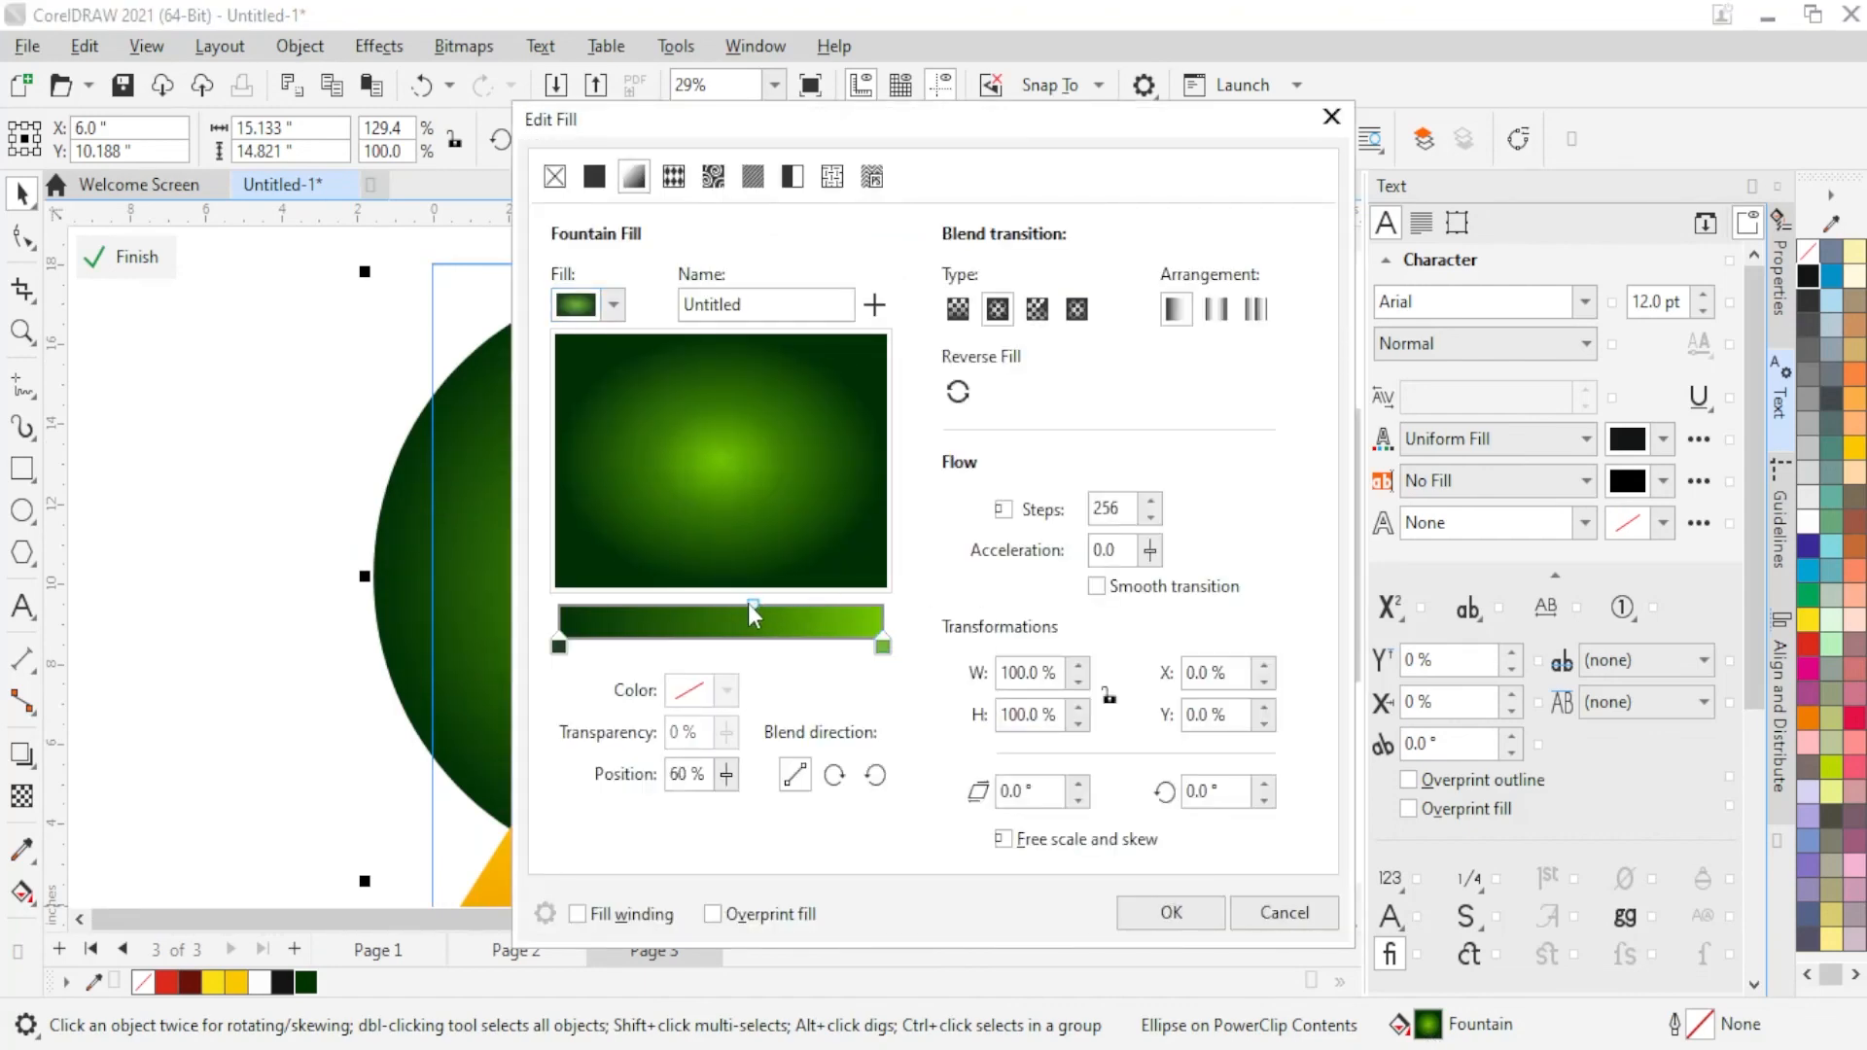
left_click(1171, 912)
Step: Finish editing the PowerClip with the adjusted green gradient and clear the selection on page 3
right_click(917, 646)
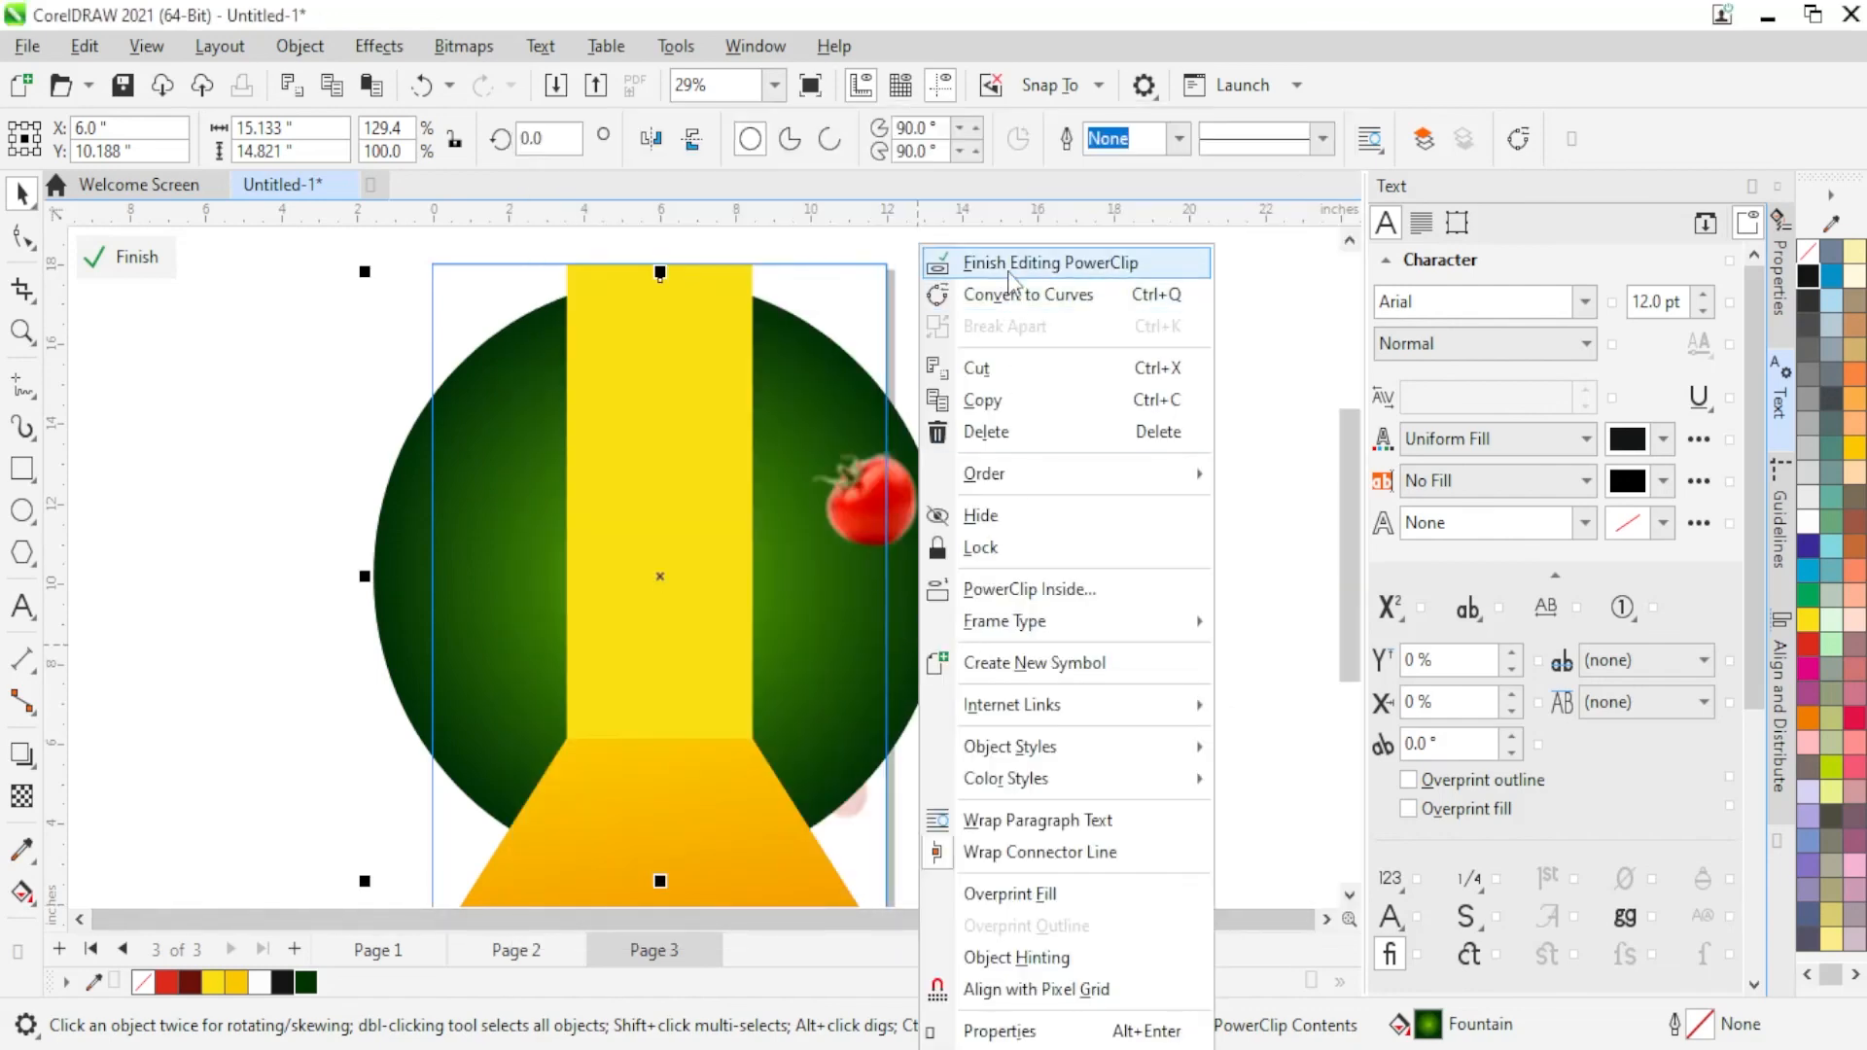
left_click(1033, 262)
scroll(889, 417, "down", 1)
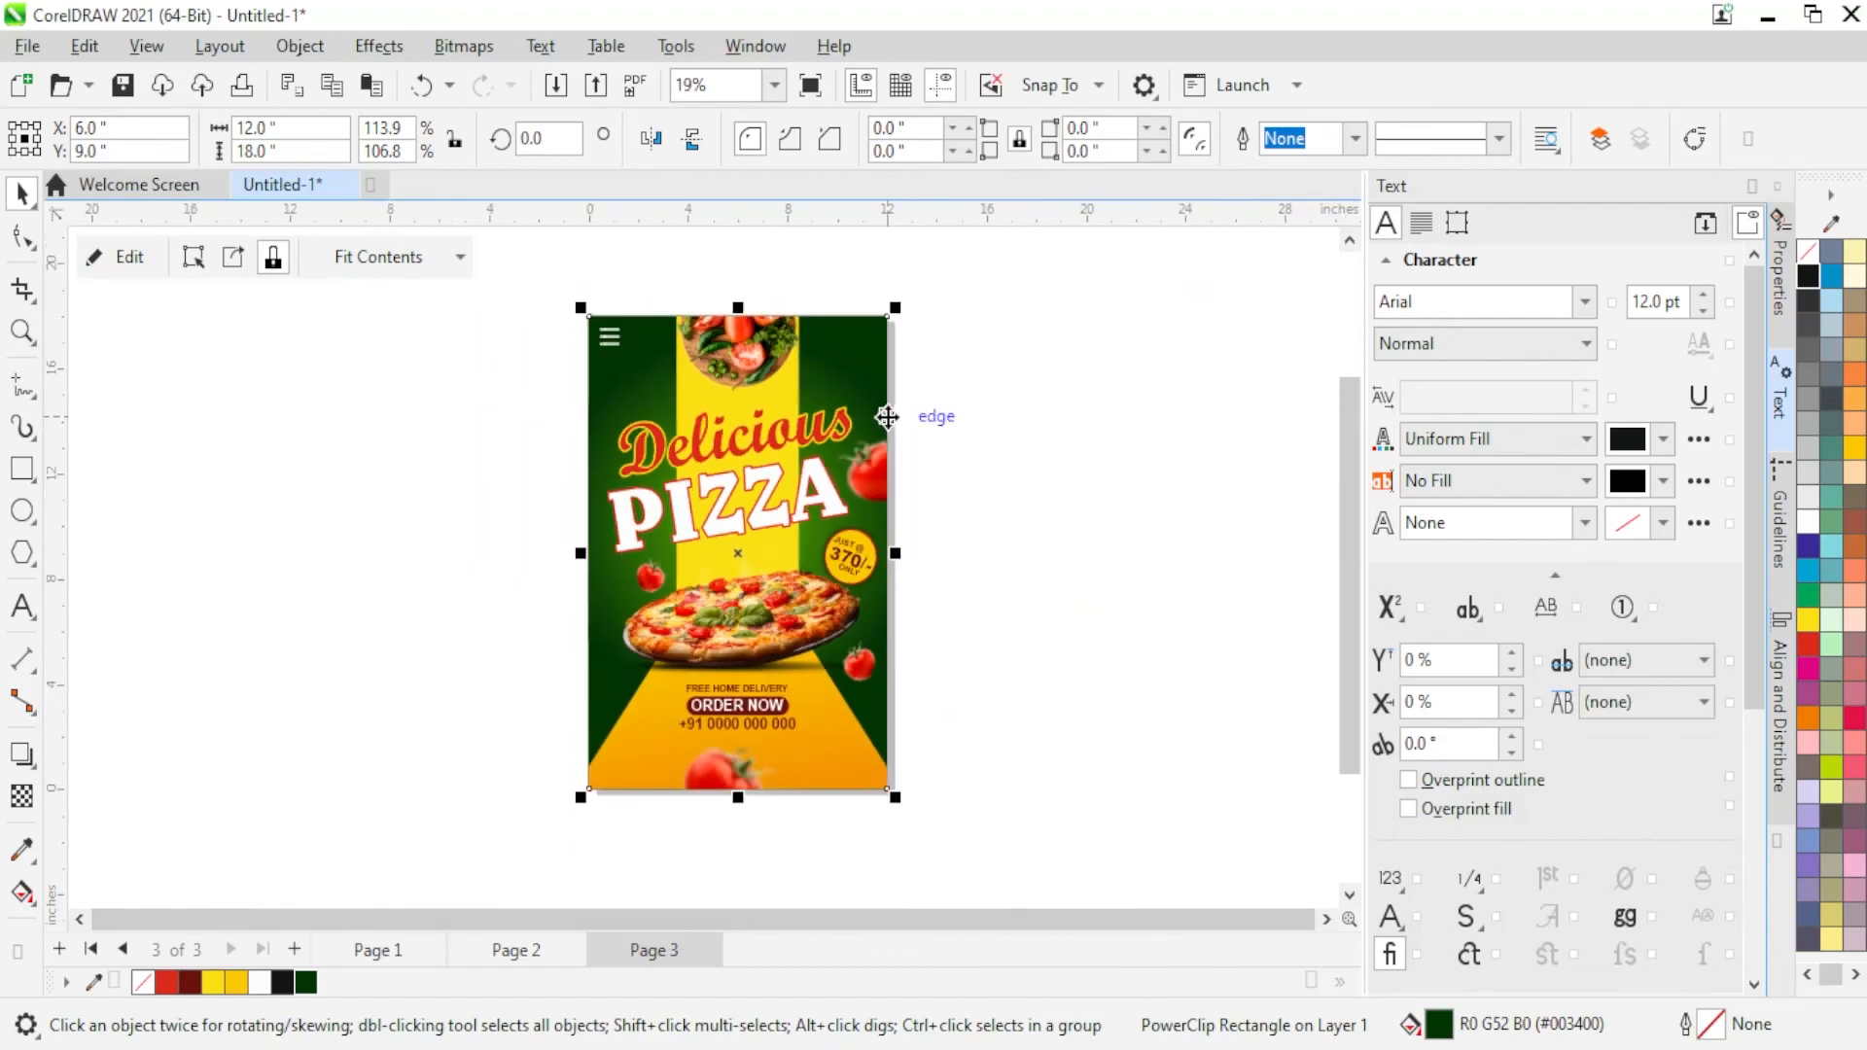
left_click(978, 575)
left_click(1179, 1031)
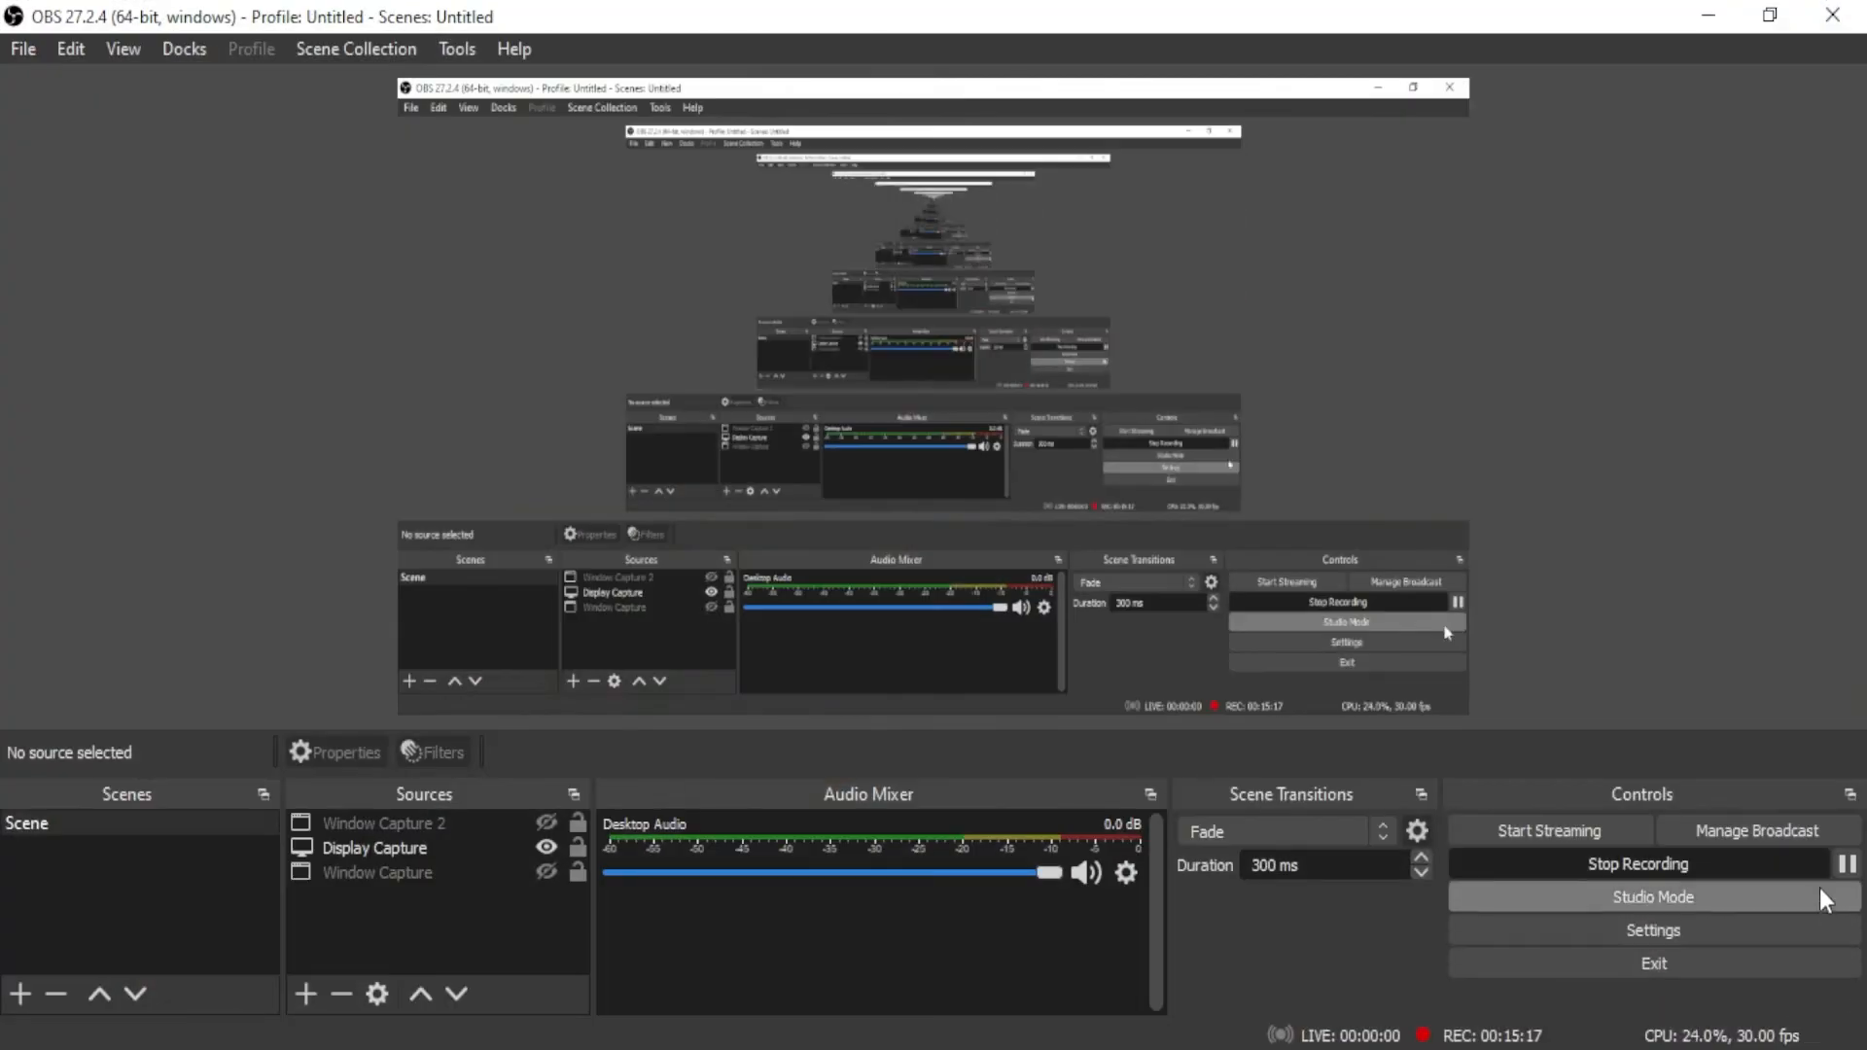